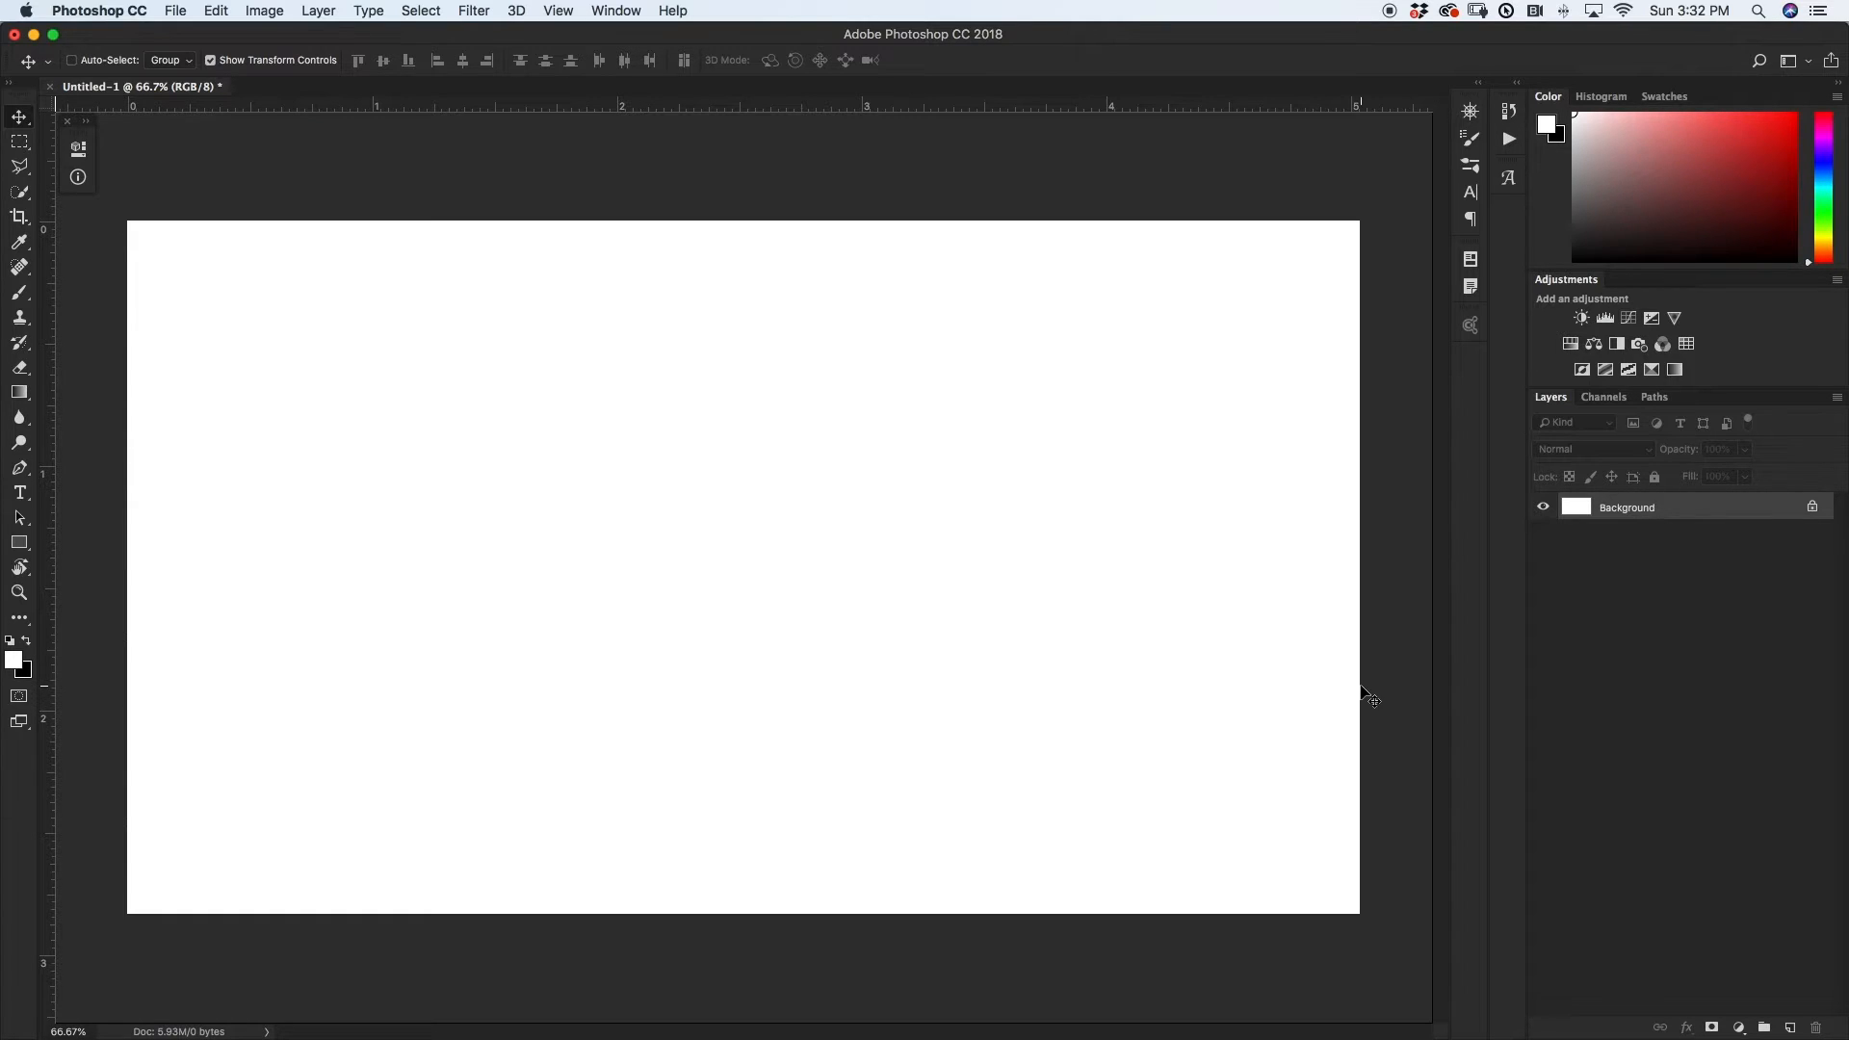
- Place DeerPNG.png, the pink cloud photo and the blue mountain photo from the downloads stack into the document as separate layers
left_click(1092, 1034)
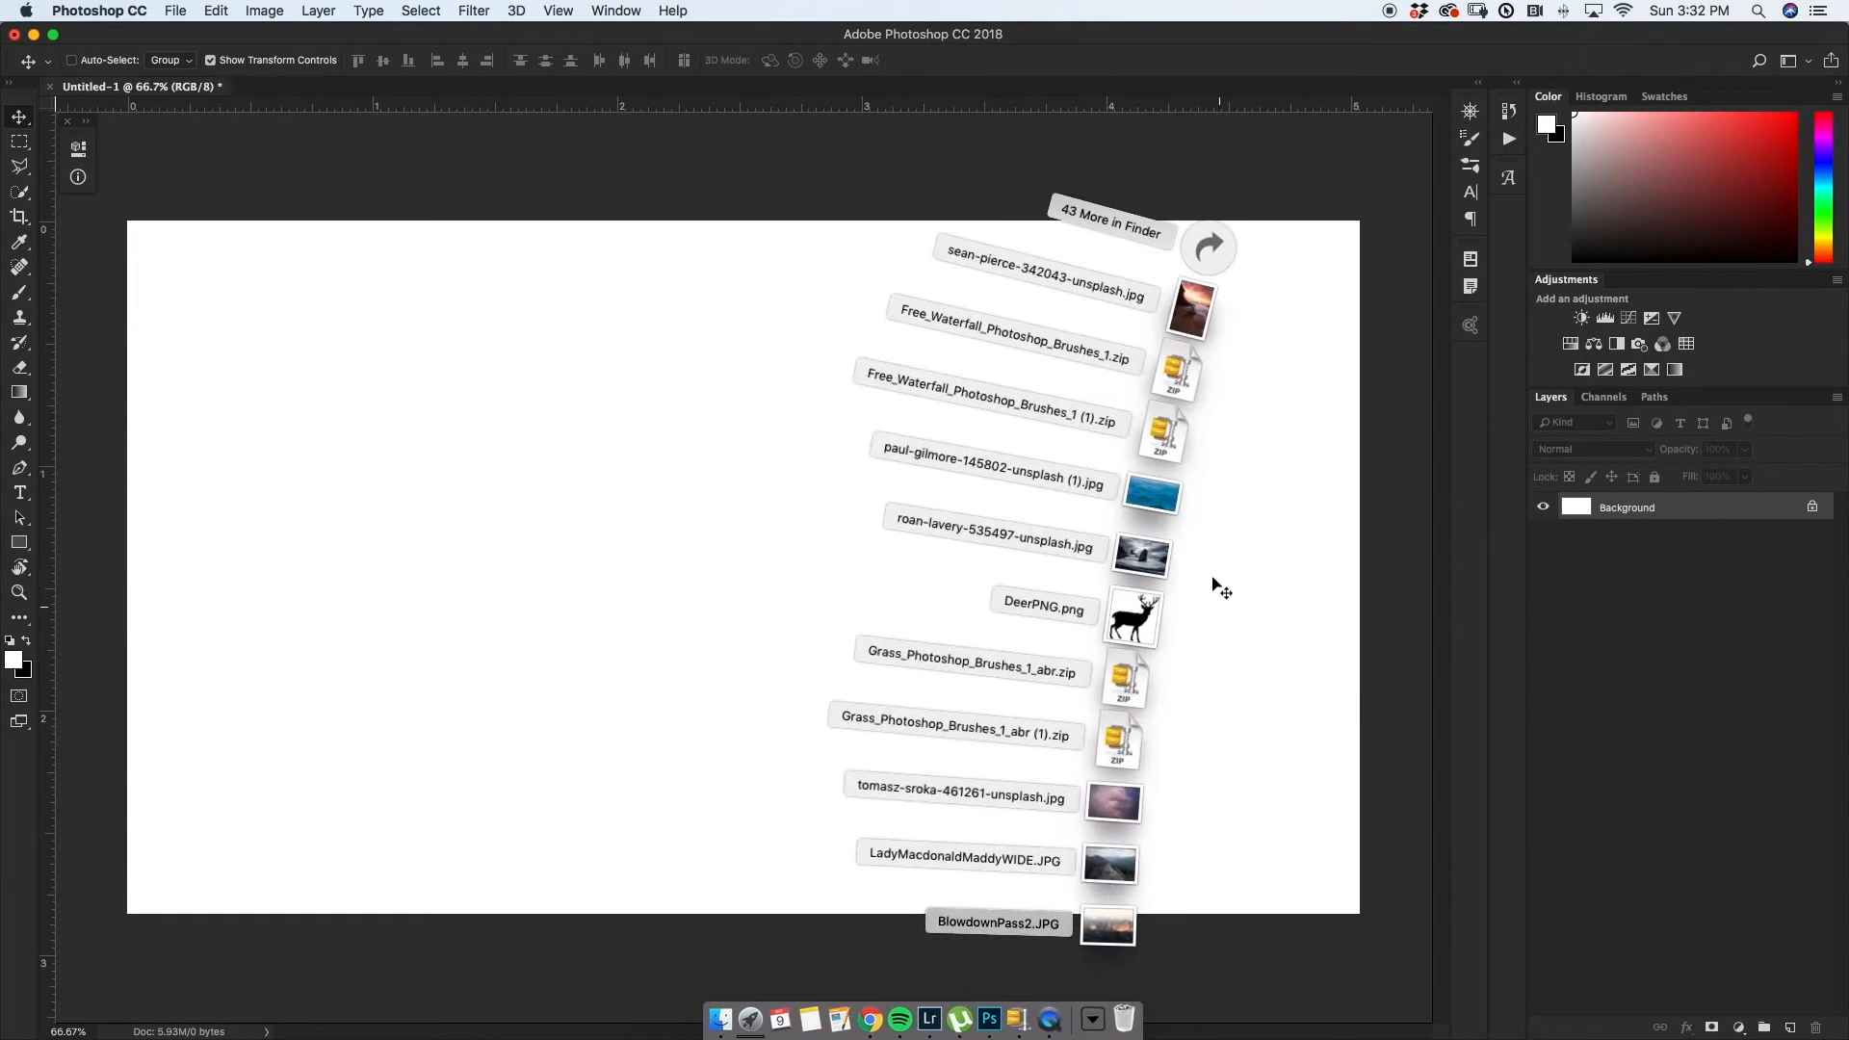
left_click_drag(1122, 614, 904, 656)
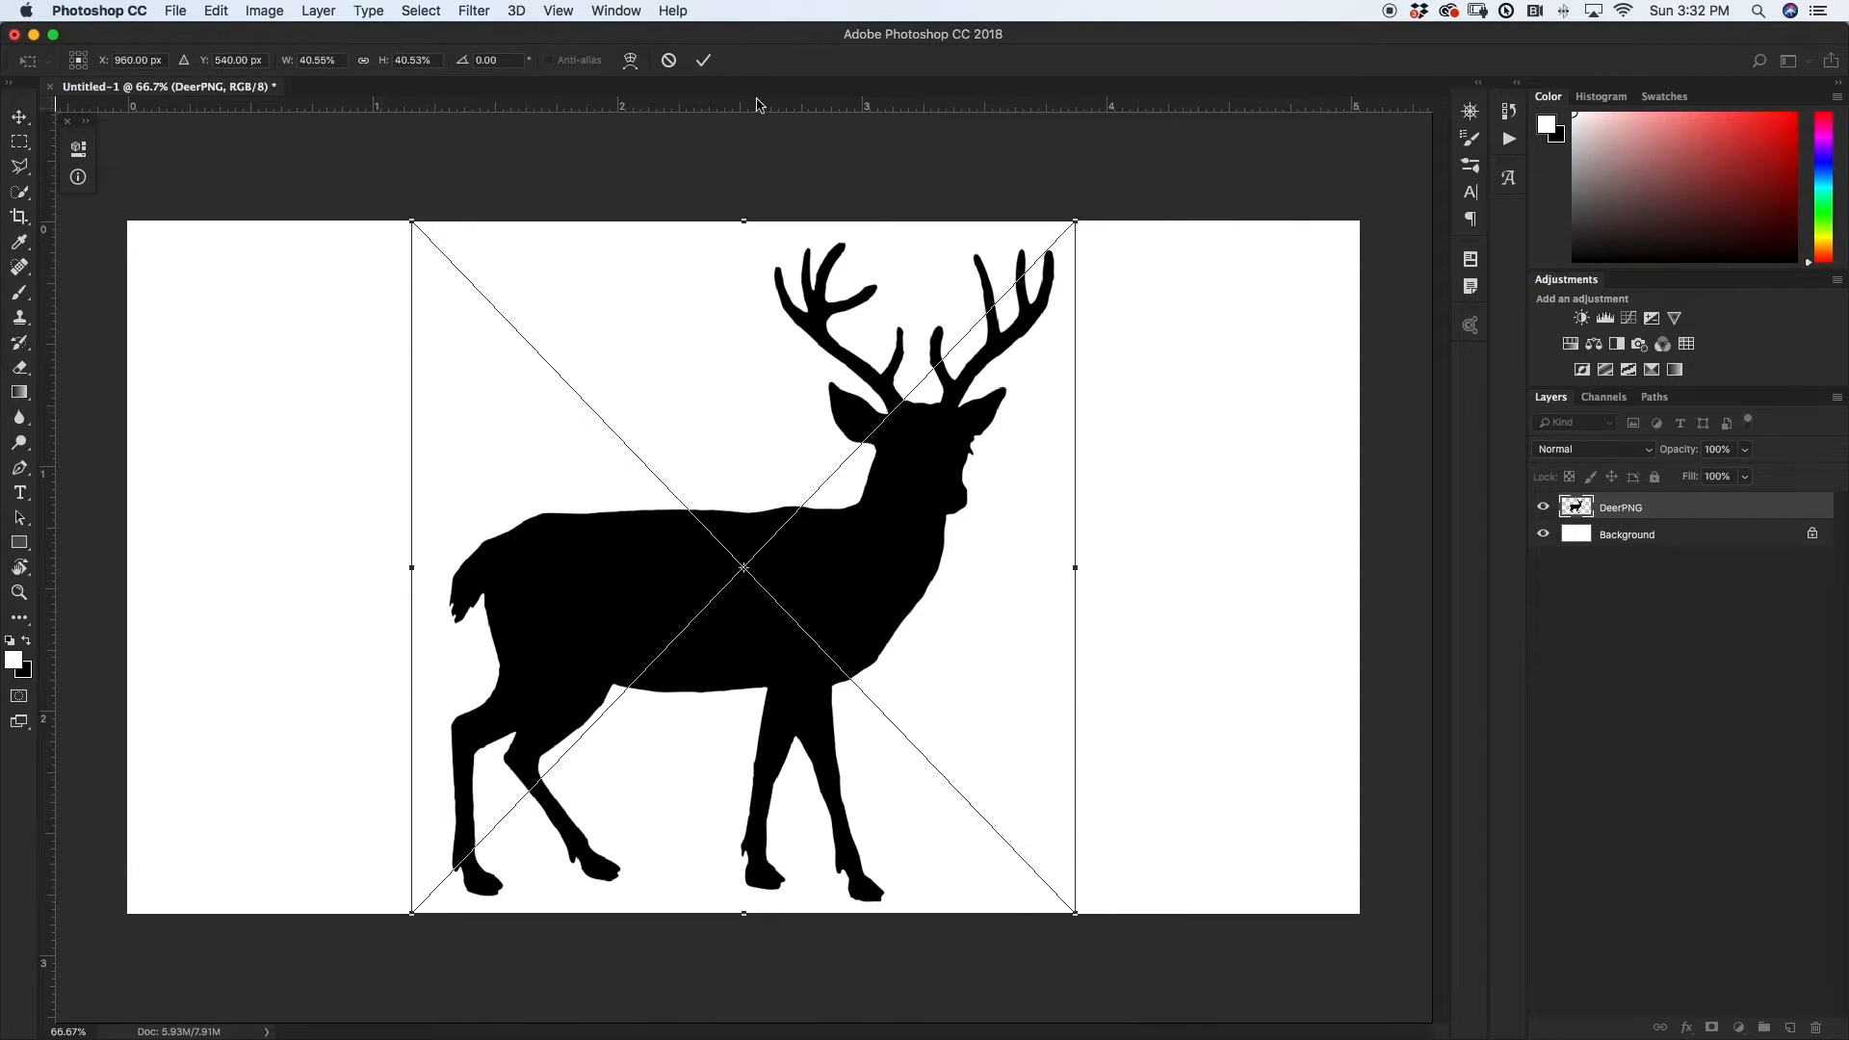
left_click(703, 60)
left_click(1080, 1013)
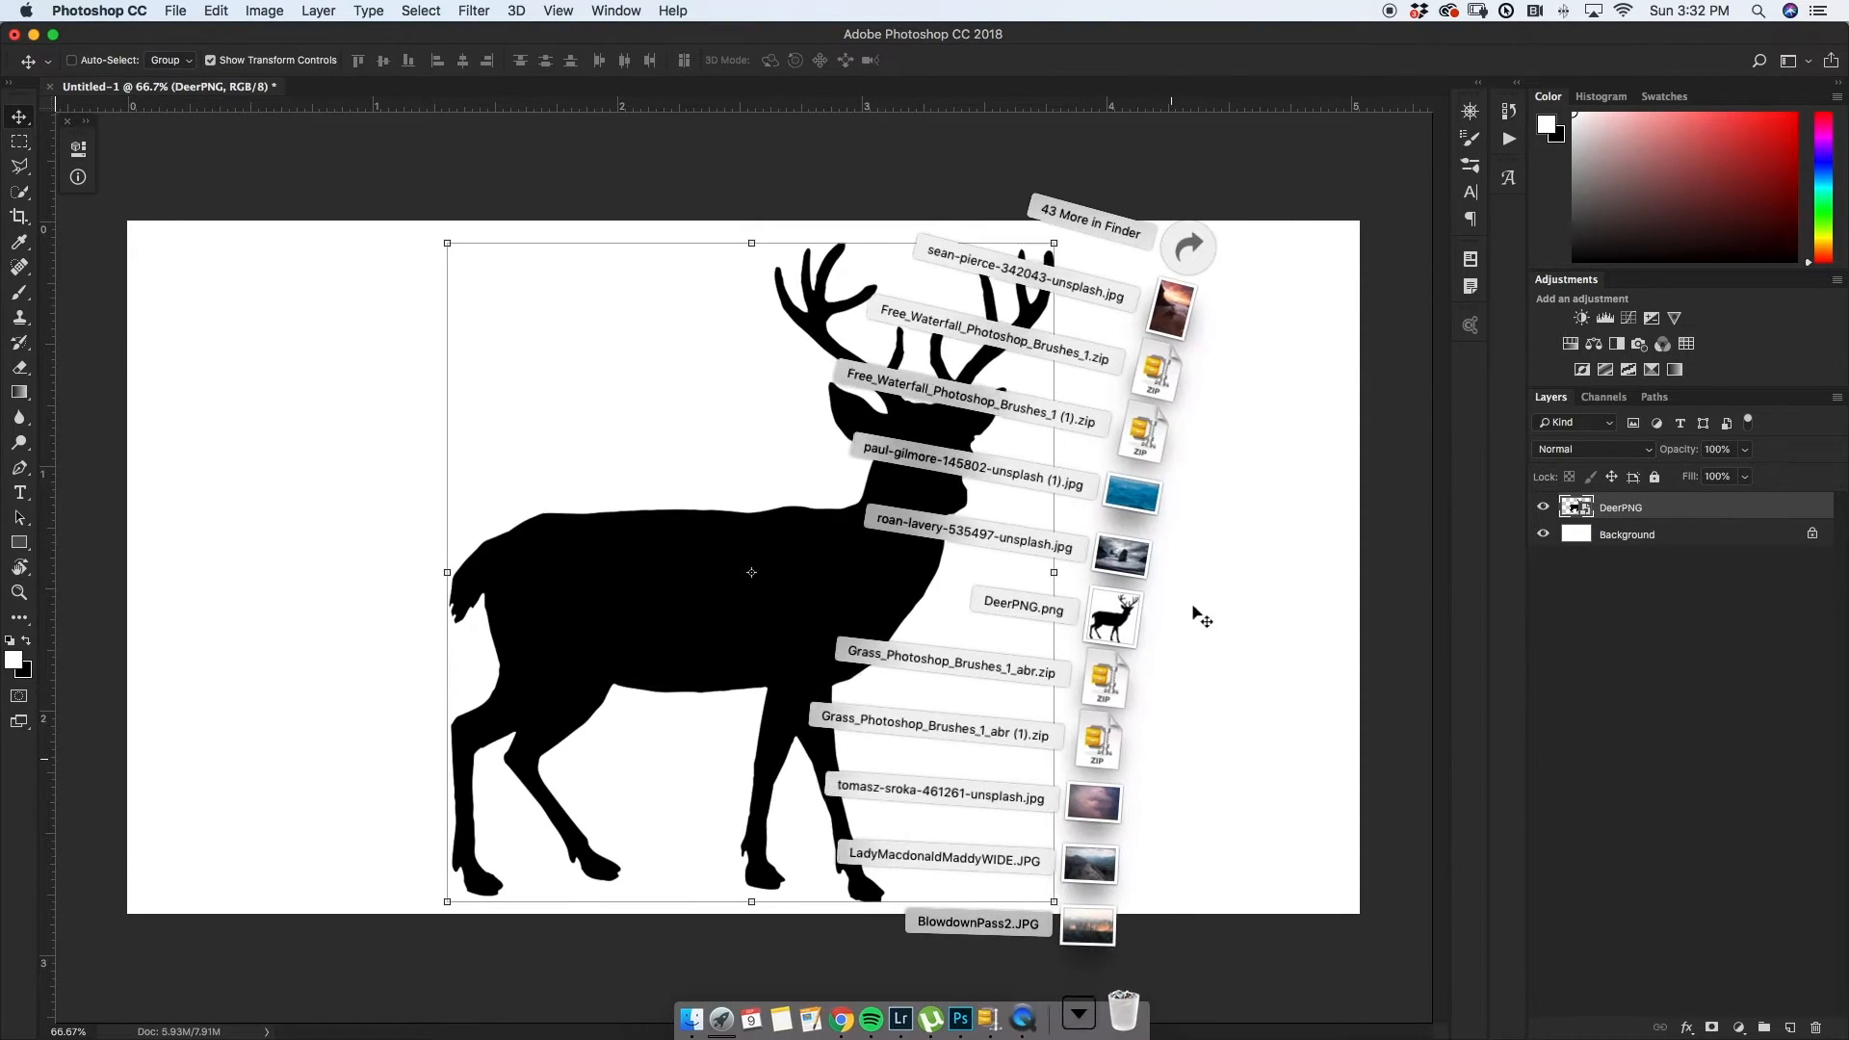
left_click_drag(1094, 802, 915, 674)
left_click(1098, 1019)
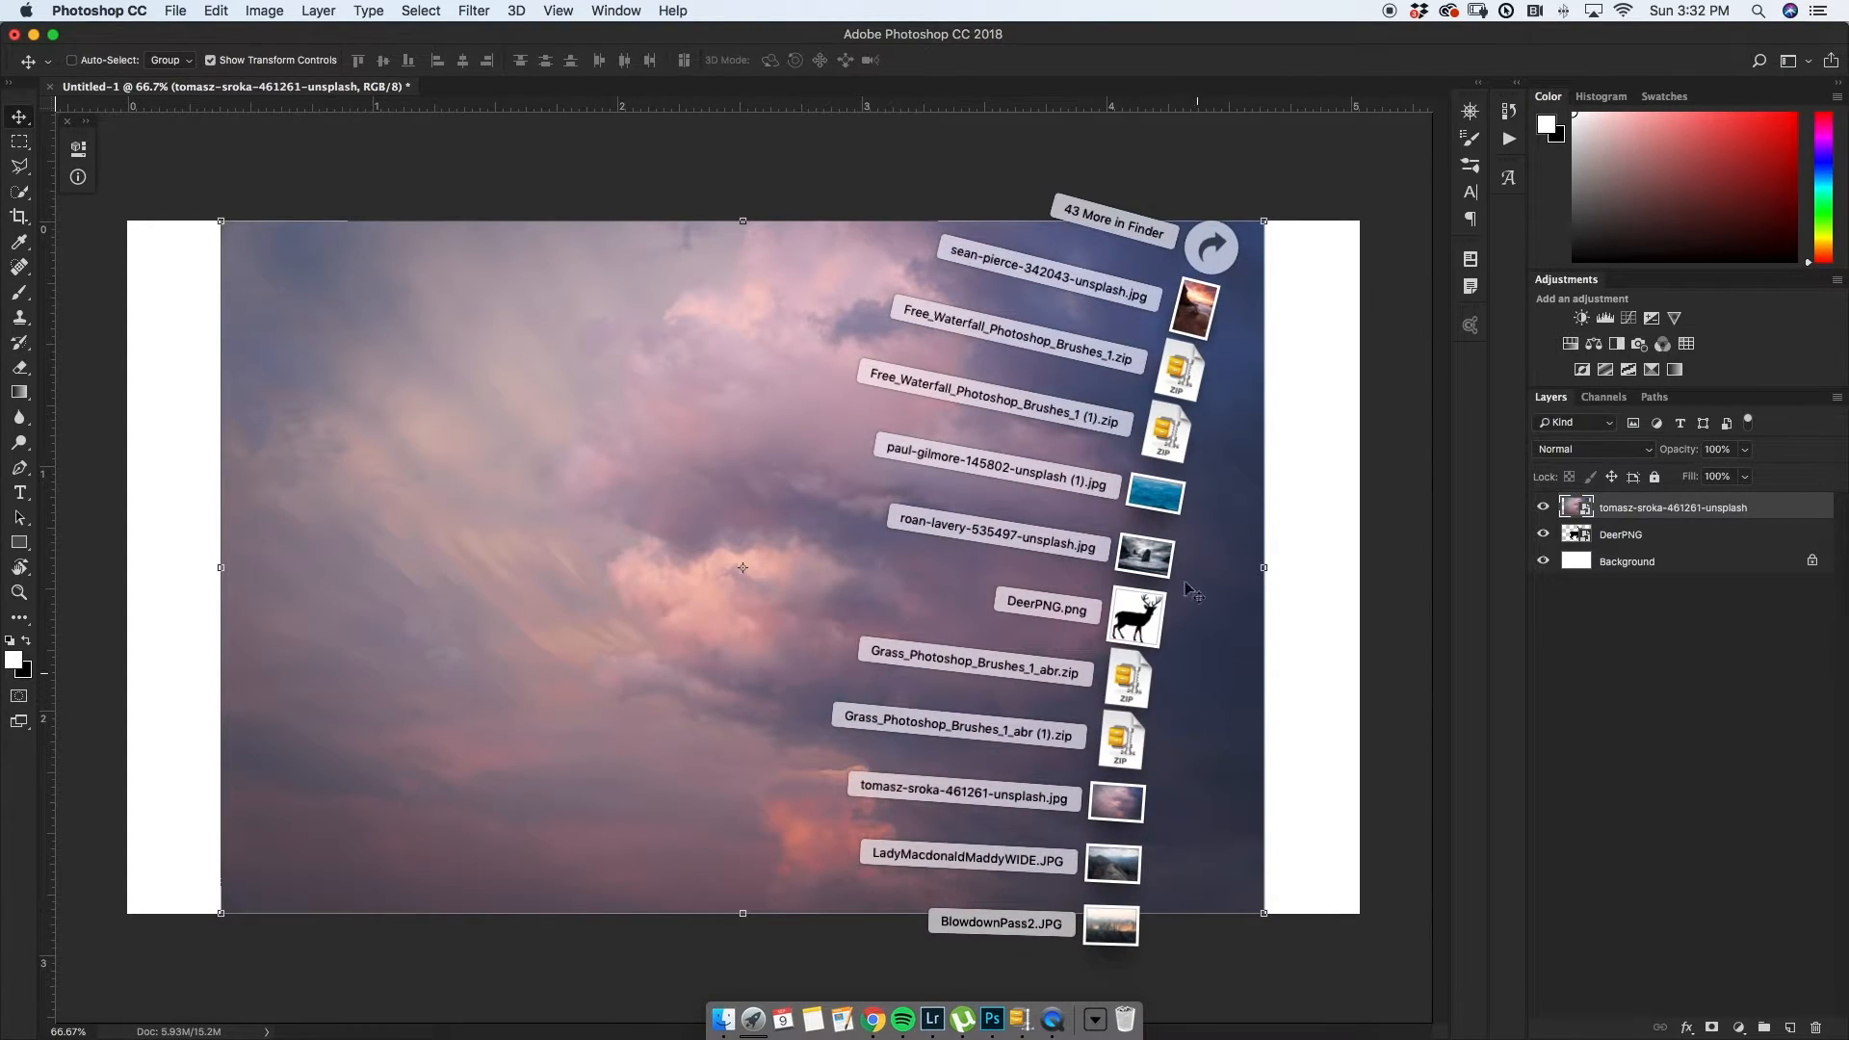
left_click_drag(1155, 494, 744, 619)
key("Return")
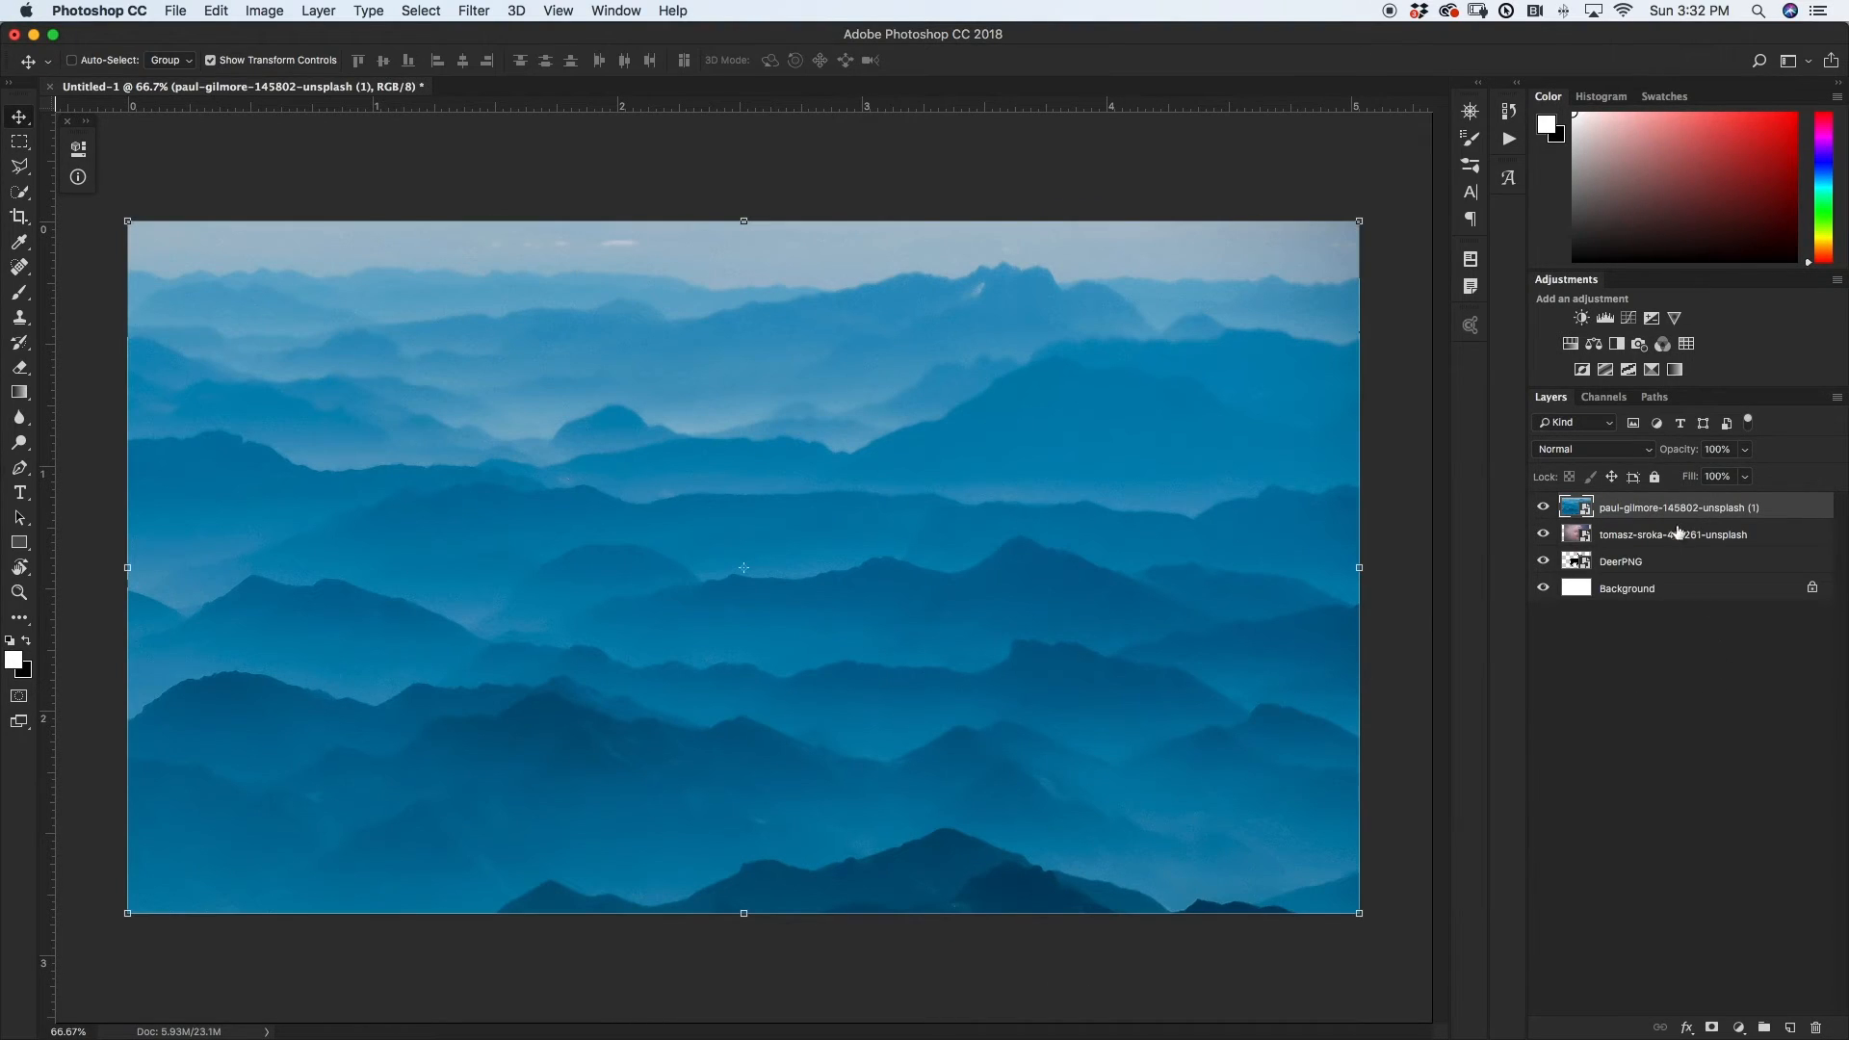
- Rename the mountain photo layer as Mountains and the cloud photo layer as Clouds, and hide all three image layers
double_click(1672, 508)
key("BackSpace")
type("Mountains")
key("Return")
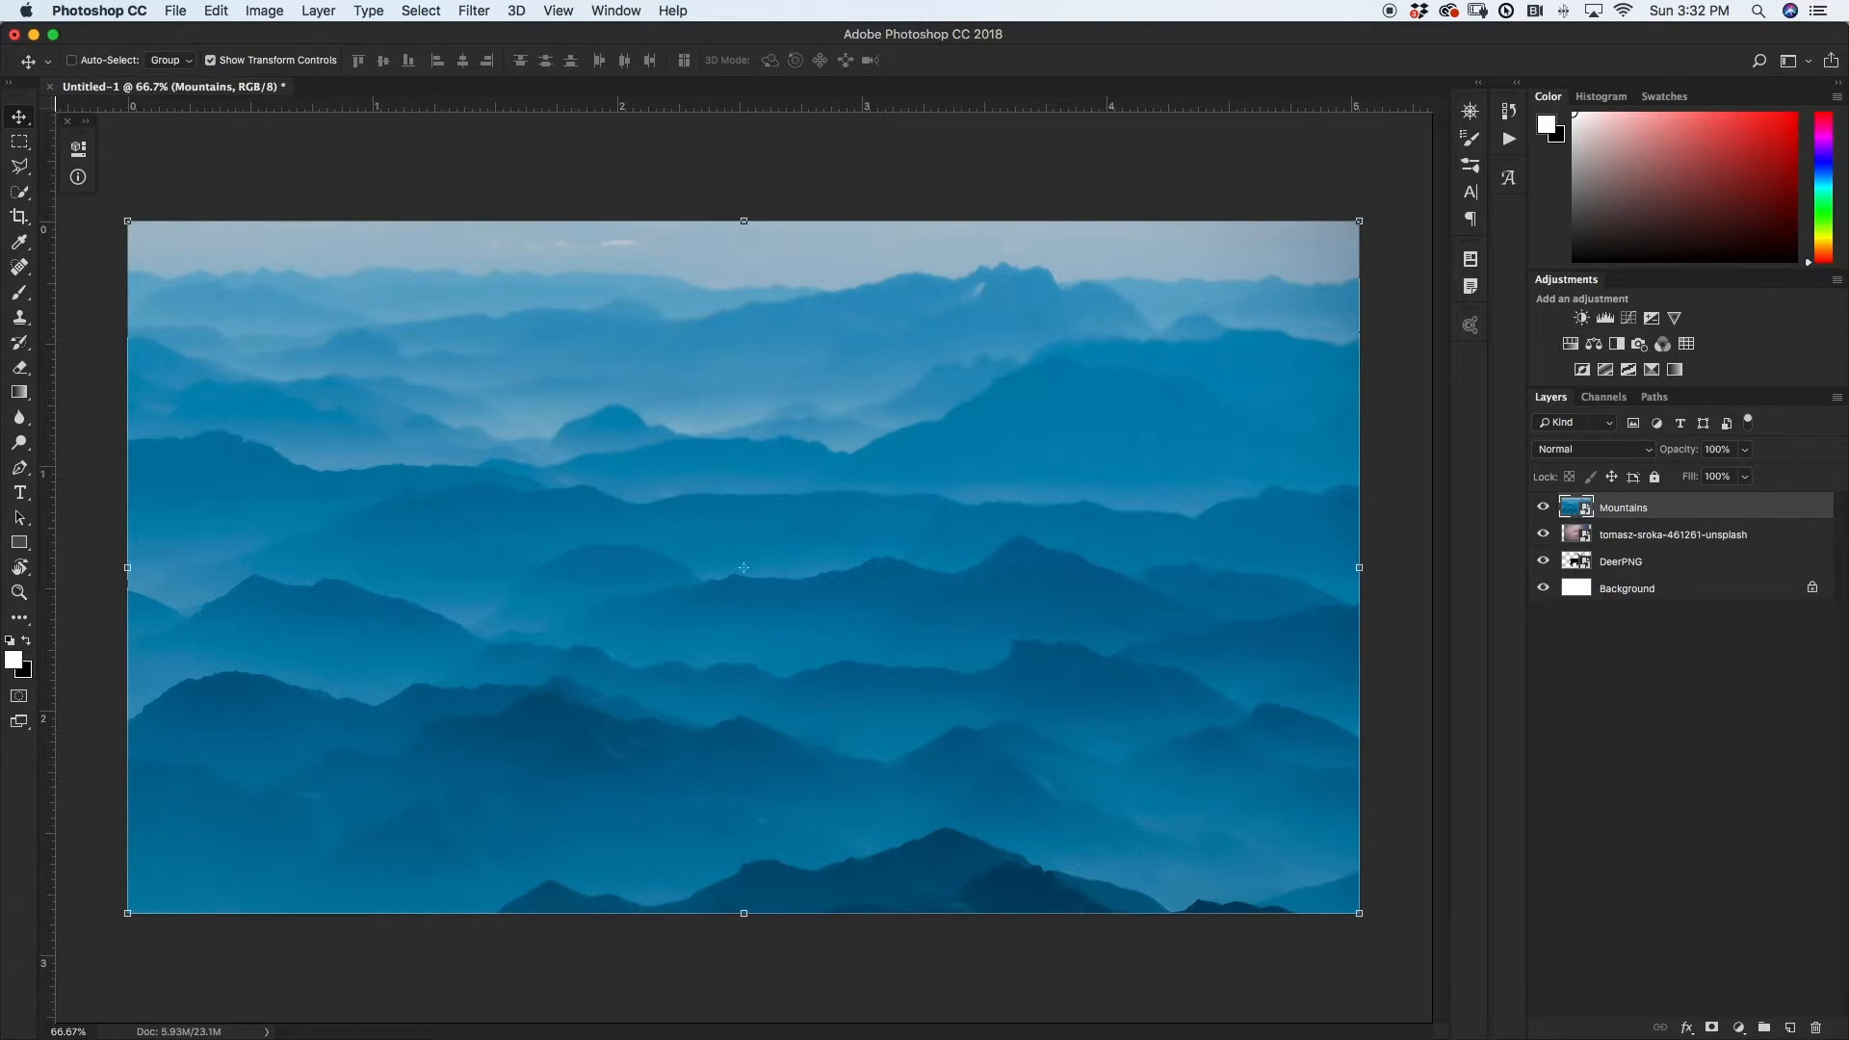
double_click(1678, 533)
type("Clouds")
key("Return")
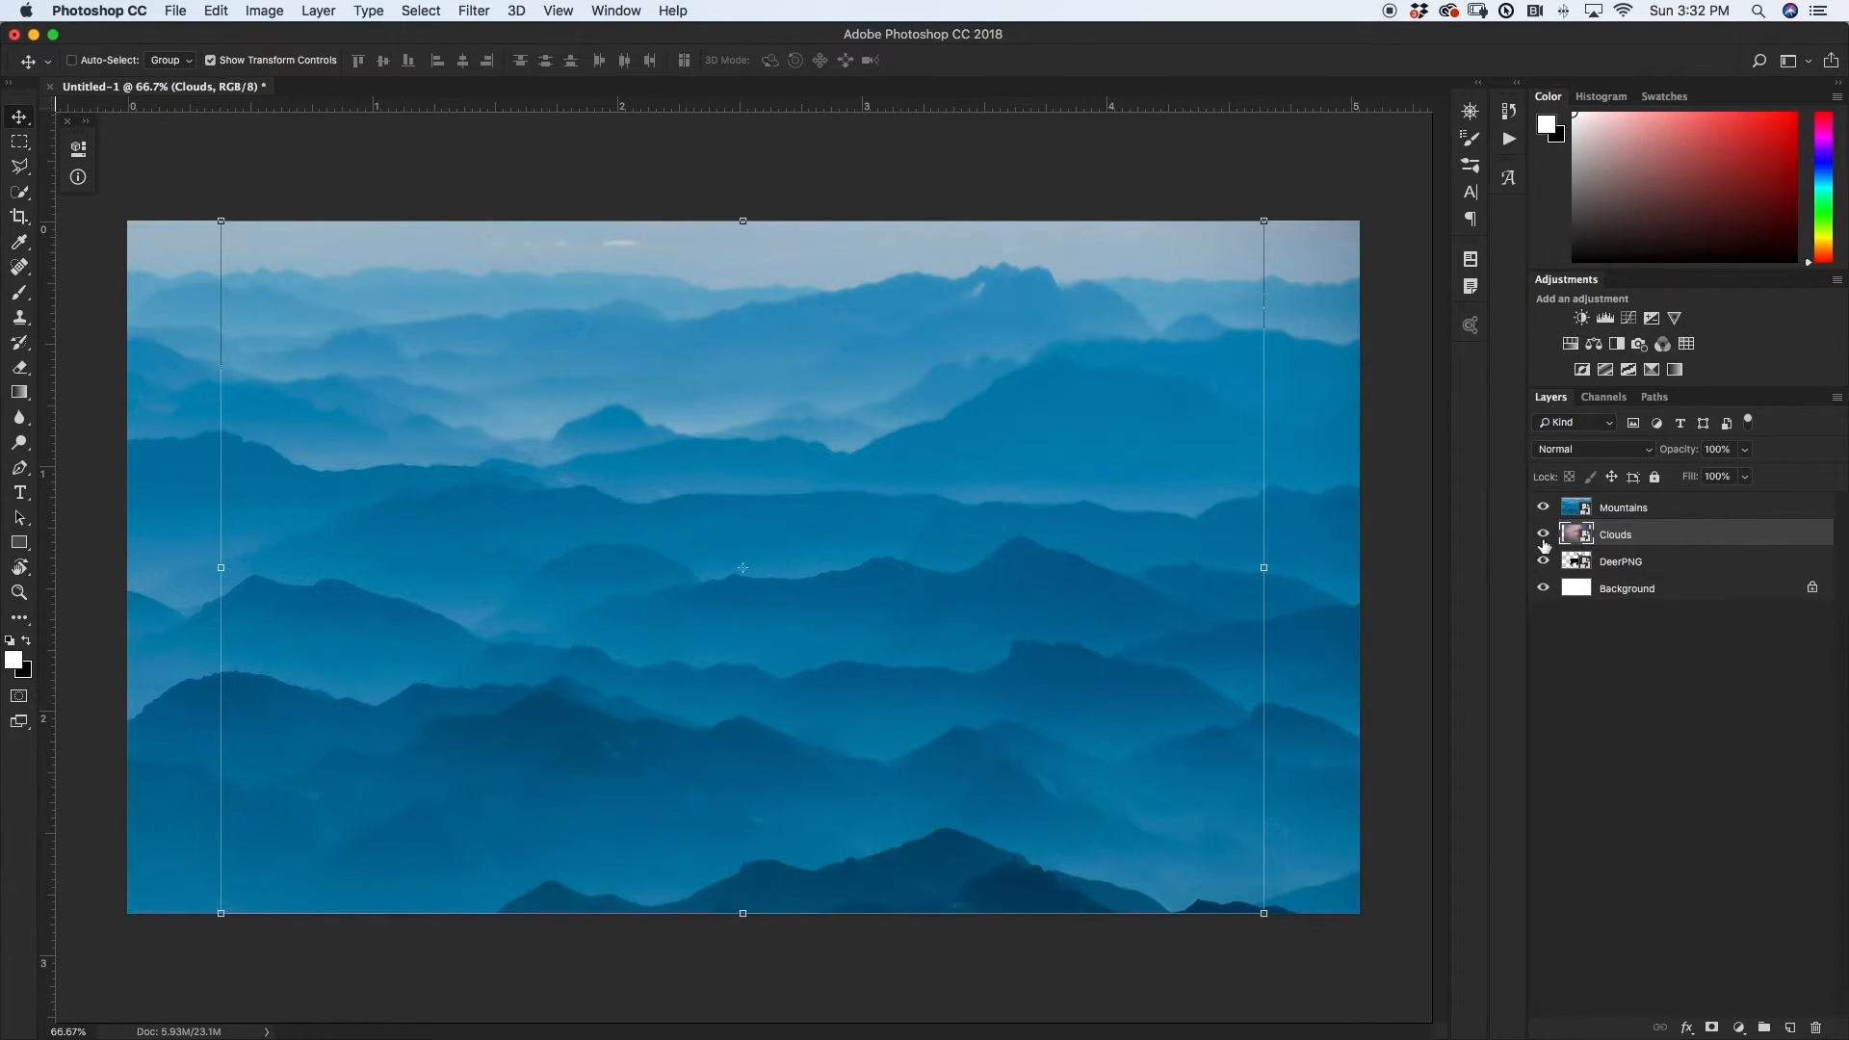
left_click_drag(1544, 565, 1544, 508)
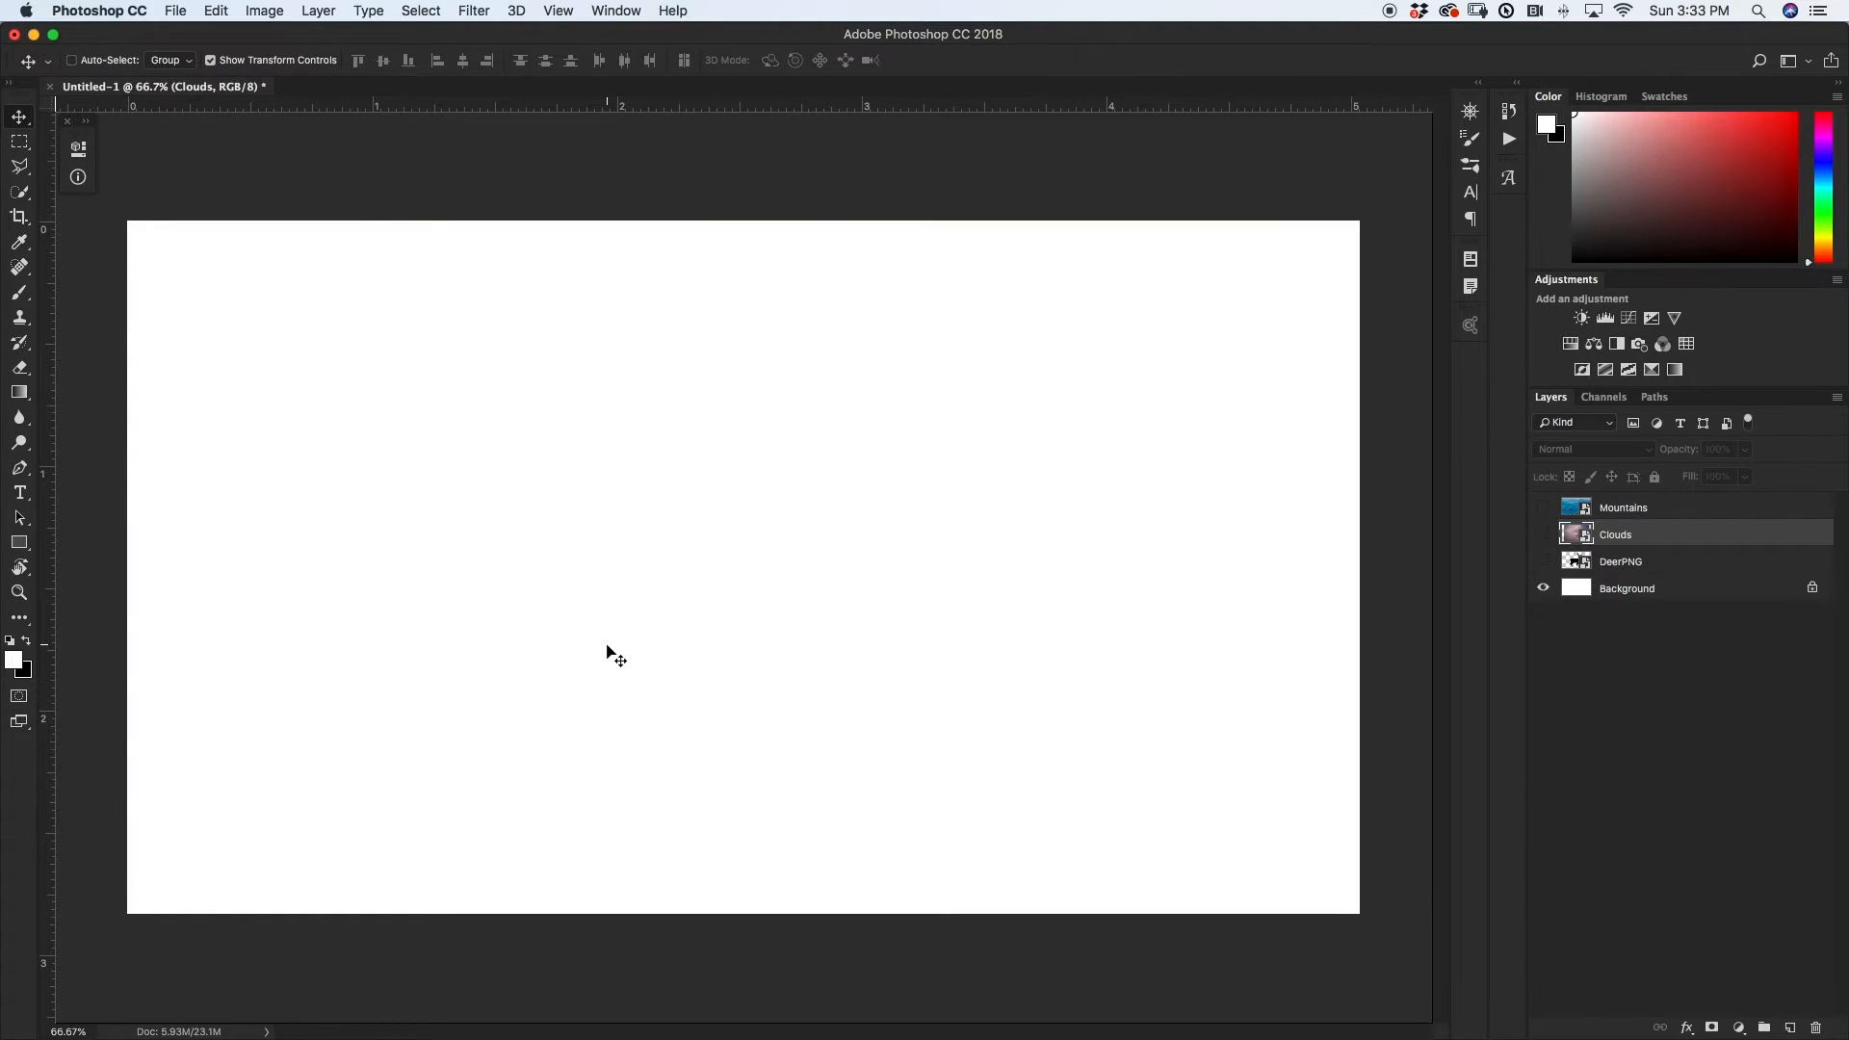
- On a new layer above Background, sketch a curved ground line with rough pine trees on both sides using a black brush
left_click(1676, 588)
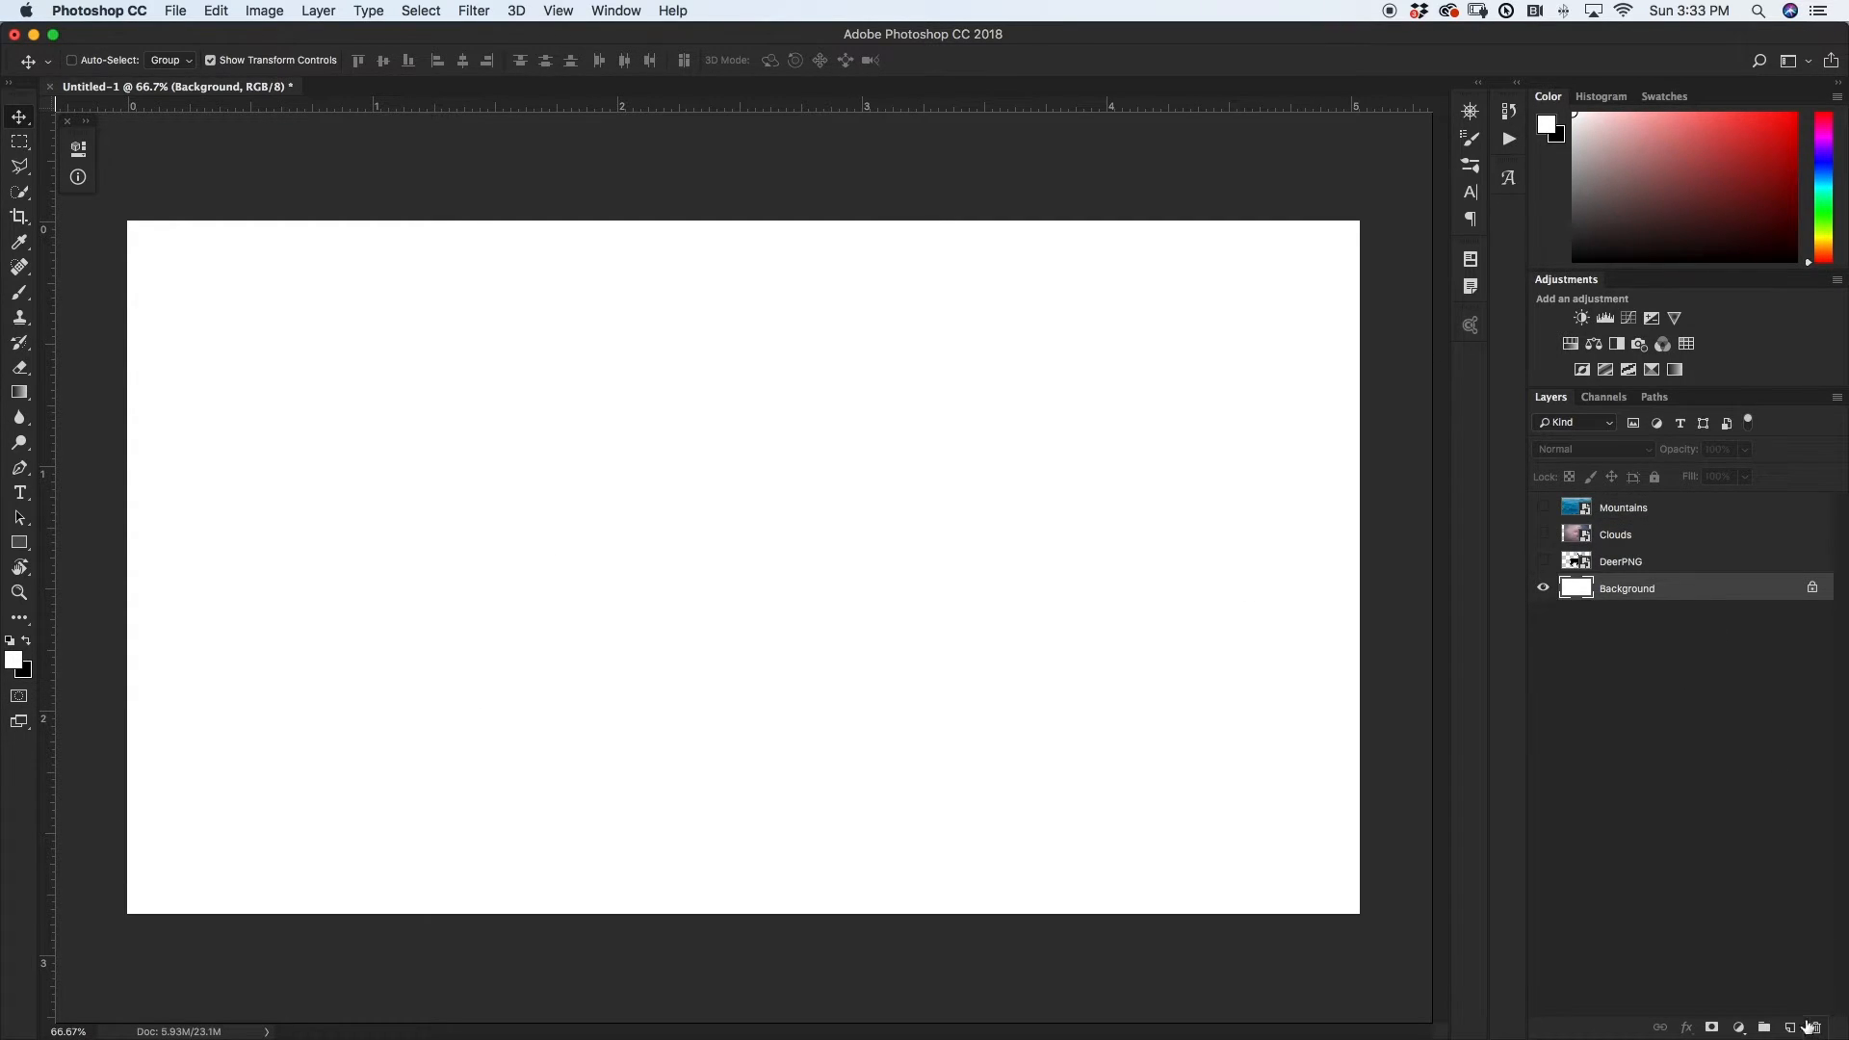
left_click(1788, 1029)
key("b")
key("d")
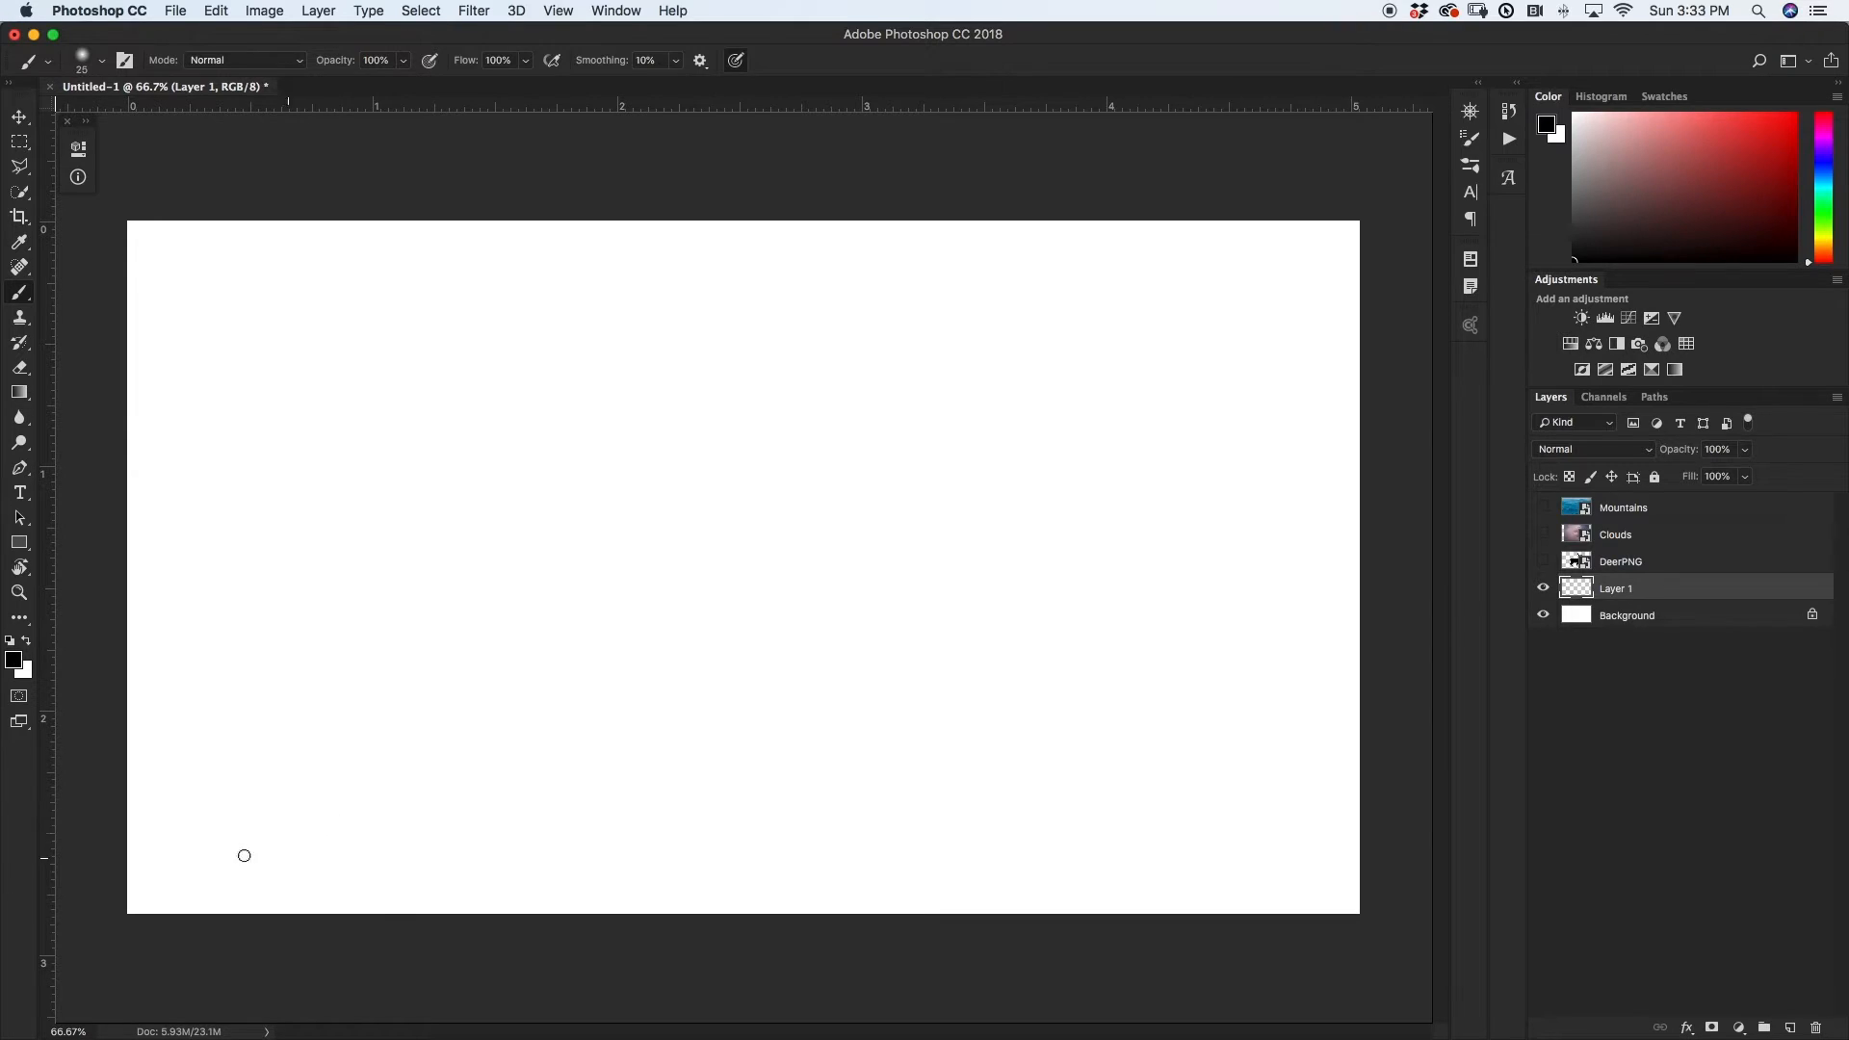
mouse_move(123, 784)
left_mouse_down()
mouse_move(773, 703)
mouse_move(1373, 736)
left_mouse_up()
left_click_drag(325, 741, 322, 685)
mouse_move(303, 546)
left_mouse_down()
mouse_move(289, 353)
mouse_move(363, 520)
mouse_move(350, 572)
left_mouse_up()
mouse_move(260, 331)
left_mouse_down()
mouse_move(299, 453)
mouse_move(308, 602)
left_mouse_up()
mouse_move(1093, 734)
left_mouse_down()
mouse_move(1146, 377)
mouse_move(1127, 229)
left_mouse_up()
mouse_move(1141, 337)
left_mouse_down()
mouse_move(1216, 478)
mouse_move(1241, 624)
left_mouse_up()
left_click_drag(1139, 347, 1182, 666)
left_click_drag(1154, 556, 1152, 507)
mouse_move(1135, 242)
left_mouse_down()
mouse_move(1058, 537)
mouse_move(1133, 569)
left_mouse_up()
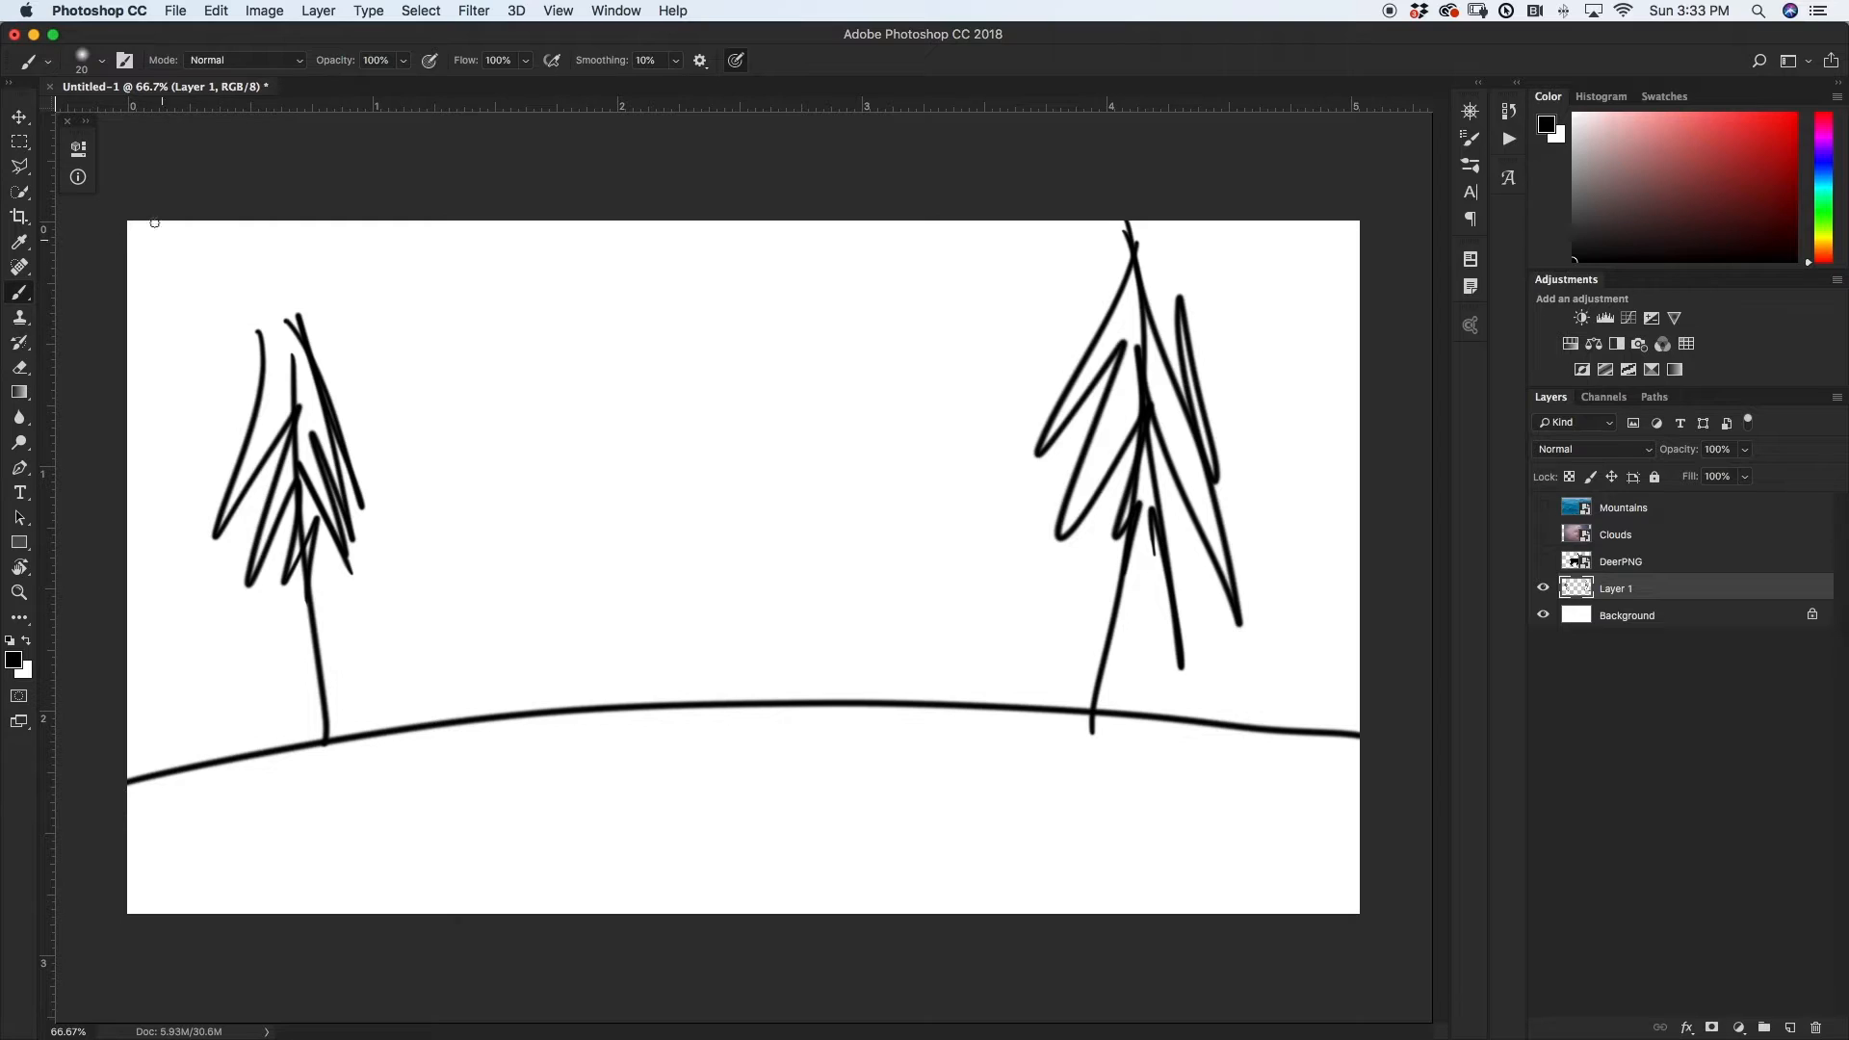
mouse_move(227, 384)
left_mouse_down()
mouse_move(278, 794)
mouse_move(264, 384)
mouse_move(366, 563)
left_mouse_up()
left_click_drag(193, 275, 284, 530)
mouse_move(204, 308)
left_mouse_down()
mouse_move(225, 430)
mouse_move(207, 626)
left_mouse_up()
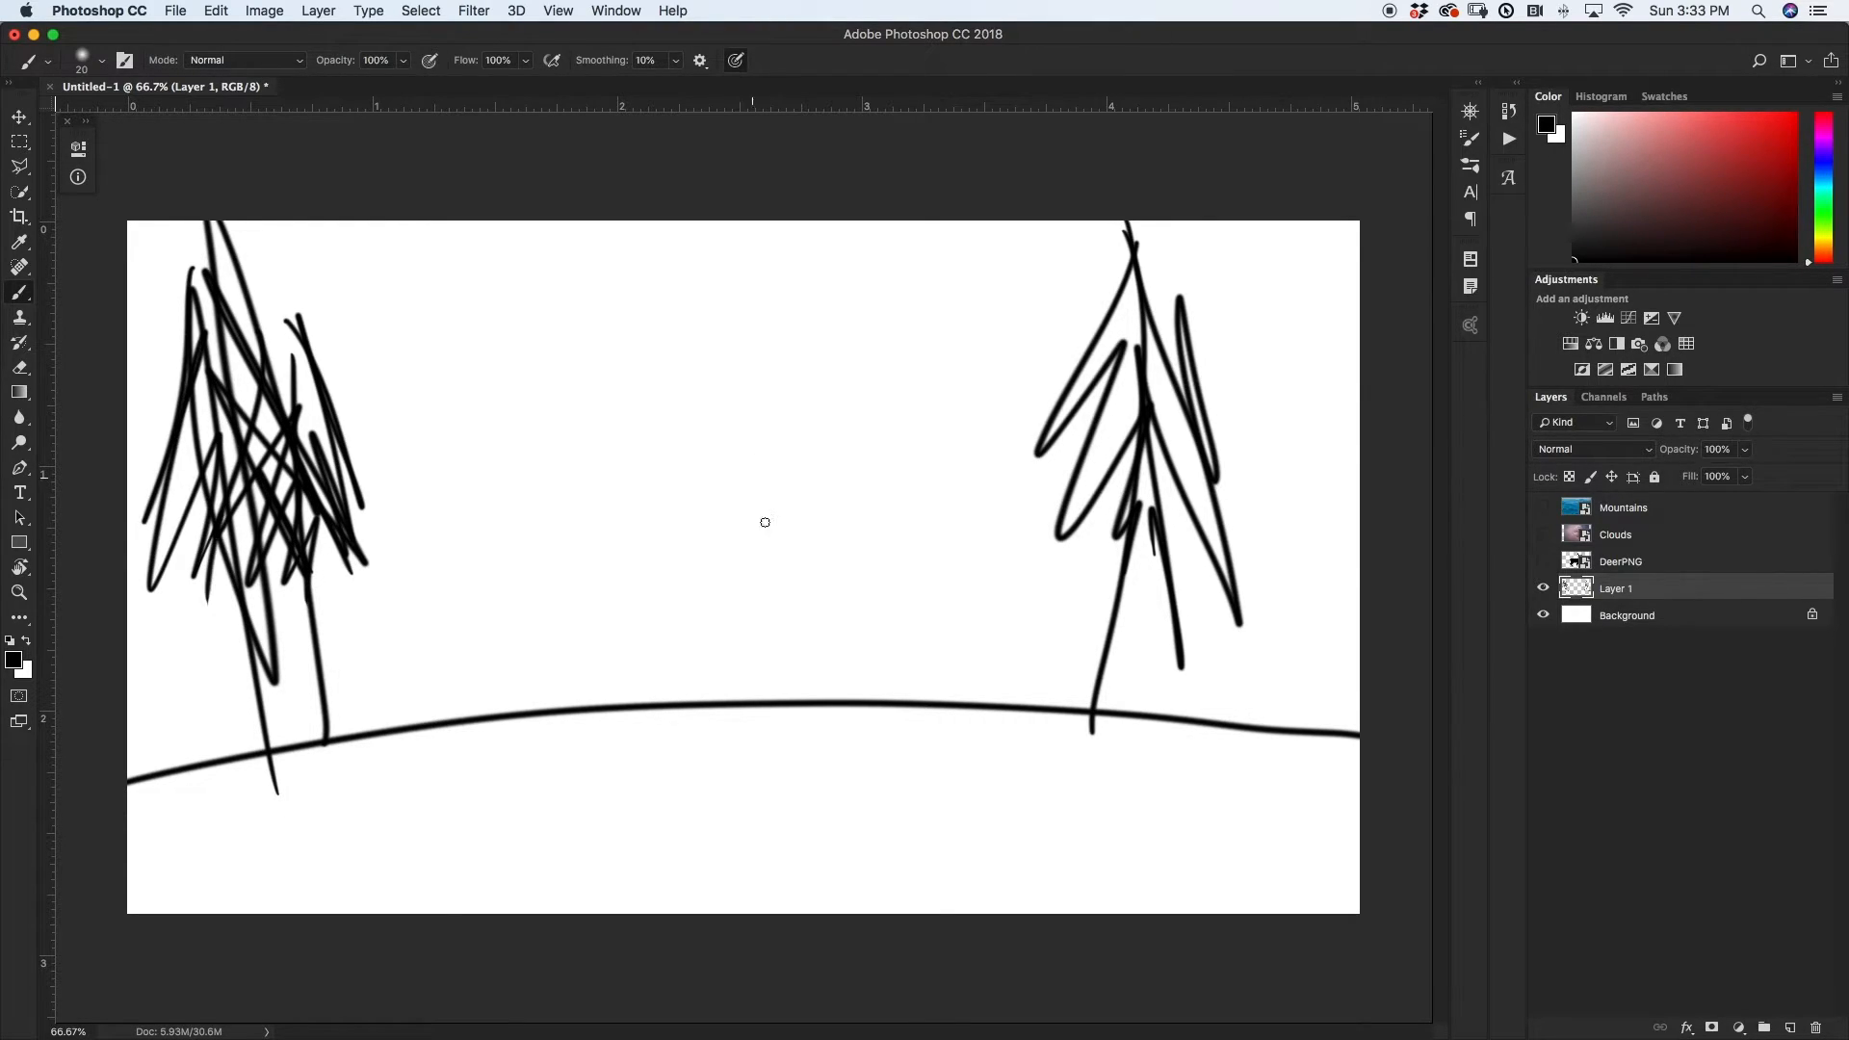
- Sketch a simple deer on the ground line with hills and mountain outlines behind it, and delete the sketch layer
mouse_move(782, 608)
left_mouse_down()
mouse_move(722, 652)
mouse_move(660, 656)
mouse_move(655, 695)
left_mouse_up()
mouse_move(676, 655)
left_mouse_down()
mouse_move(661, 692)
mouse_move(768, 691)
left_mouse_up()
left_click_drag(780, 663, 808, 697)
left_click_drag(782, 604, 815, 604)
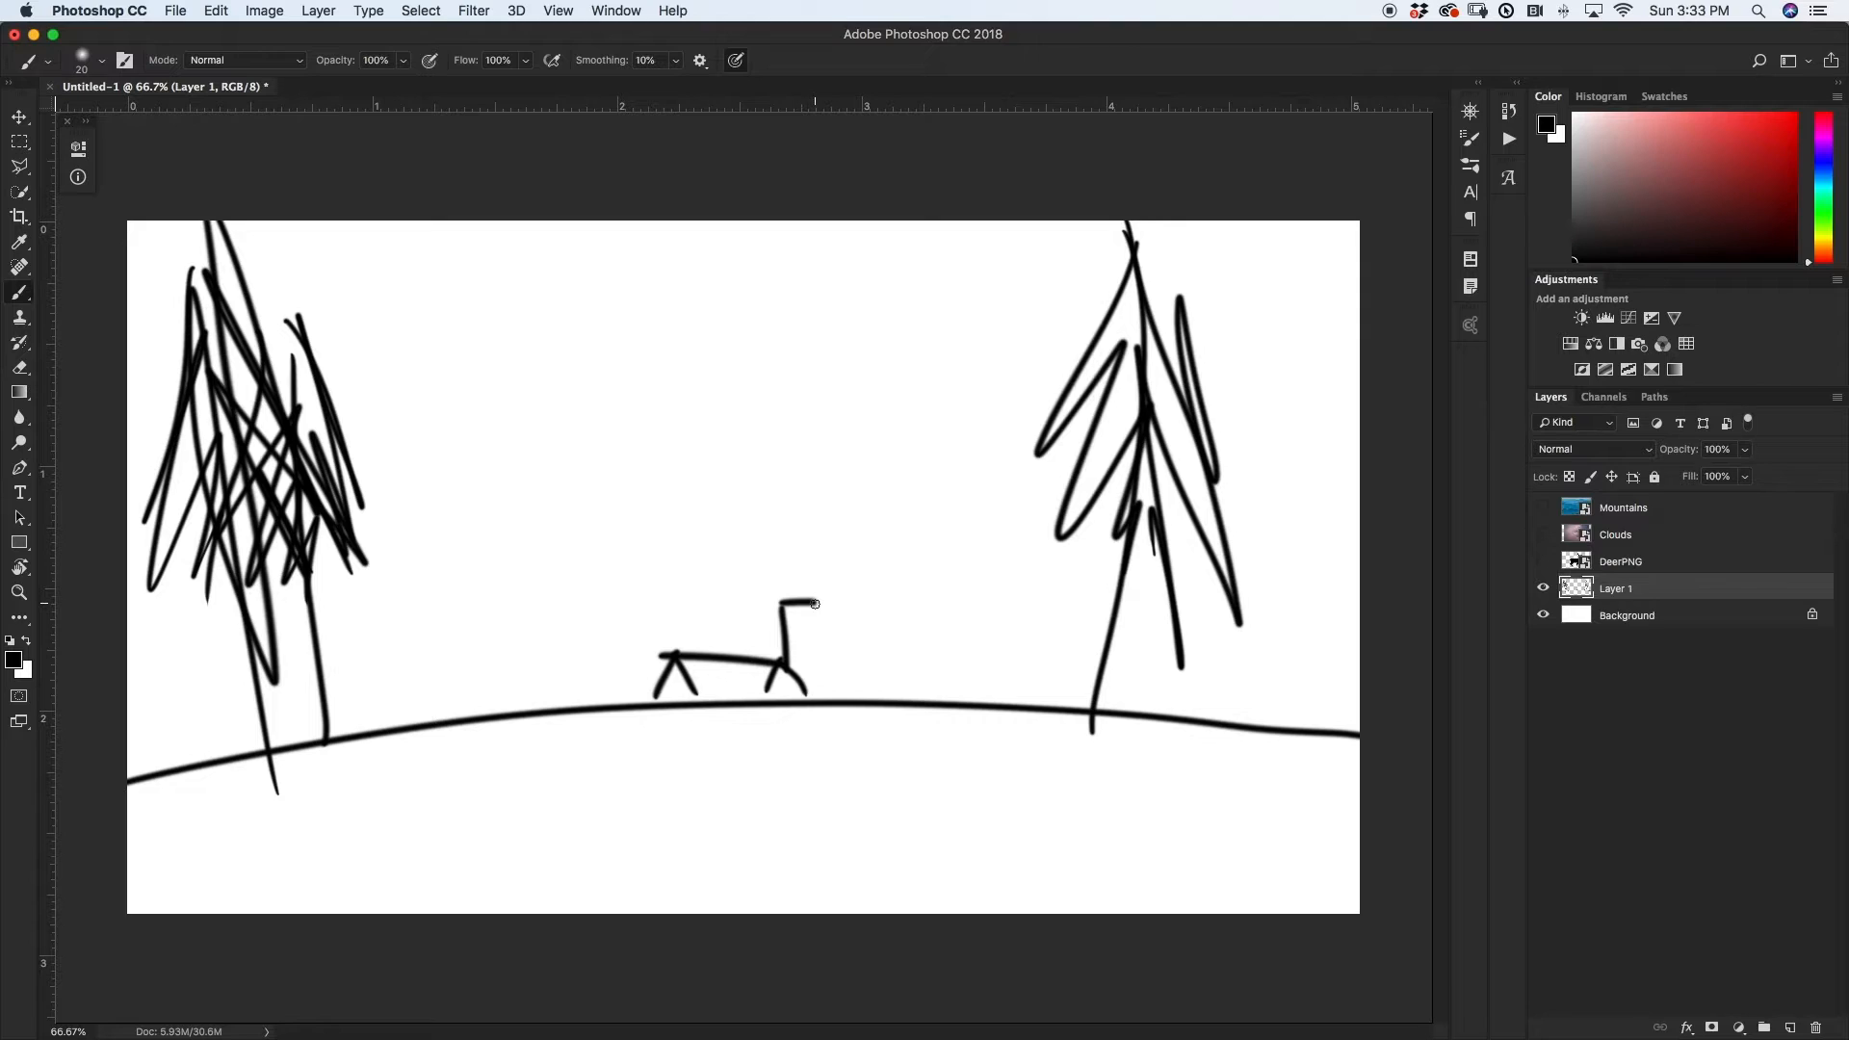
mouse_move(350, 603)
left_mouse_down()
mouse_move(664, 548)
mouse_move(891, 536)
mouse_move(1129, 586)
left_mouse_up()
left_click_drag(501, 489, 961, 341)
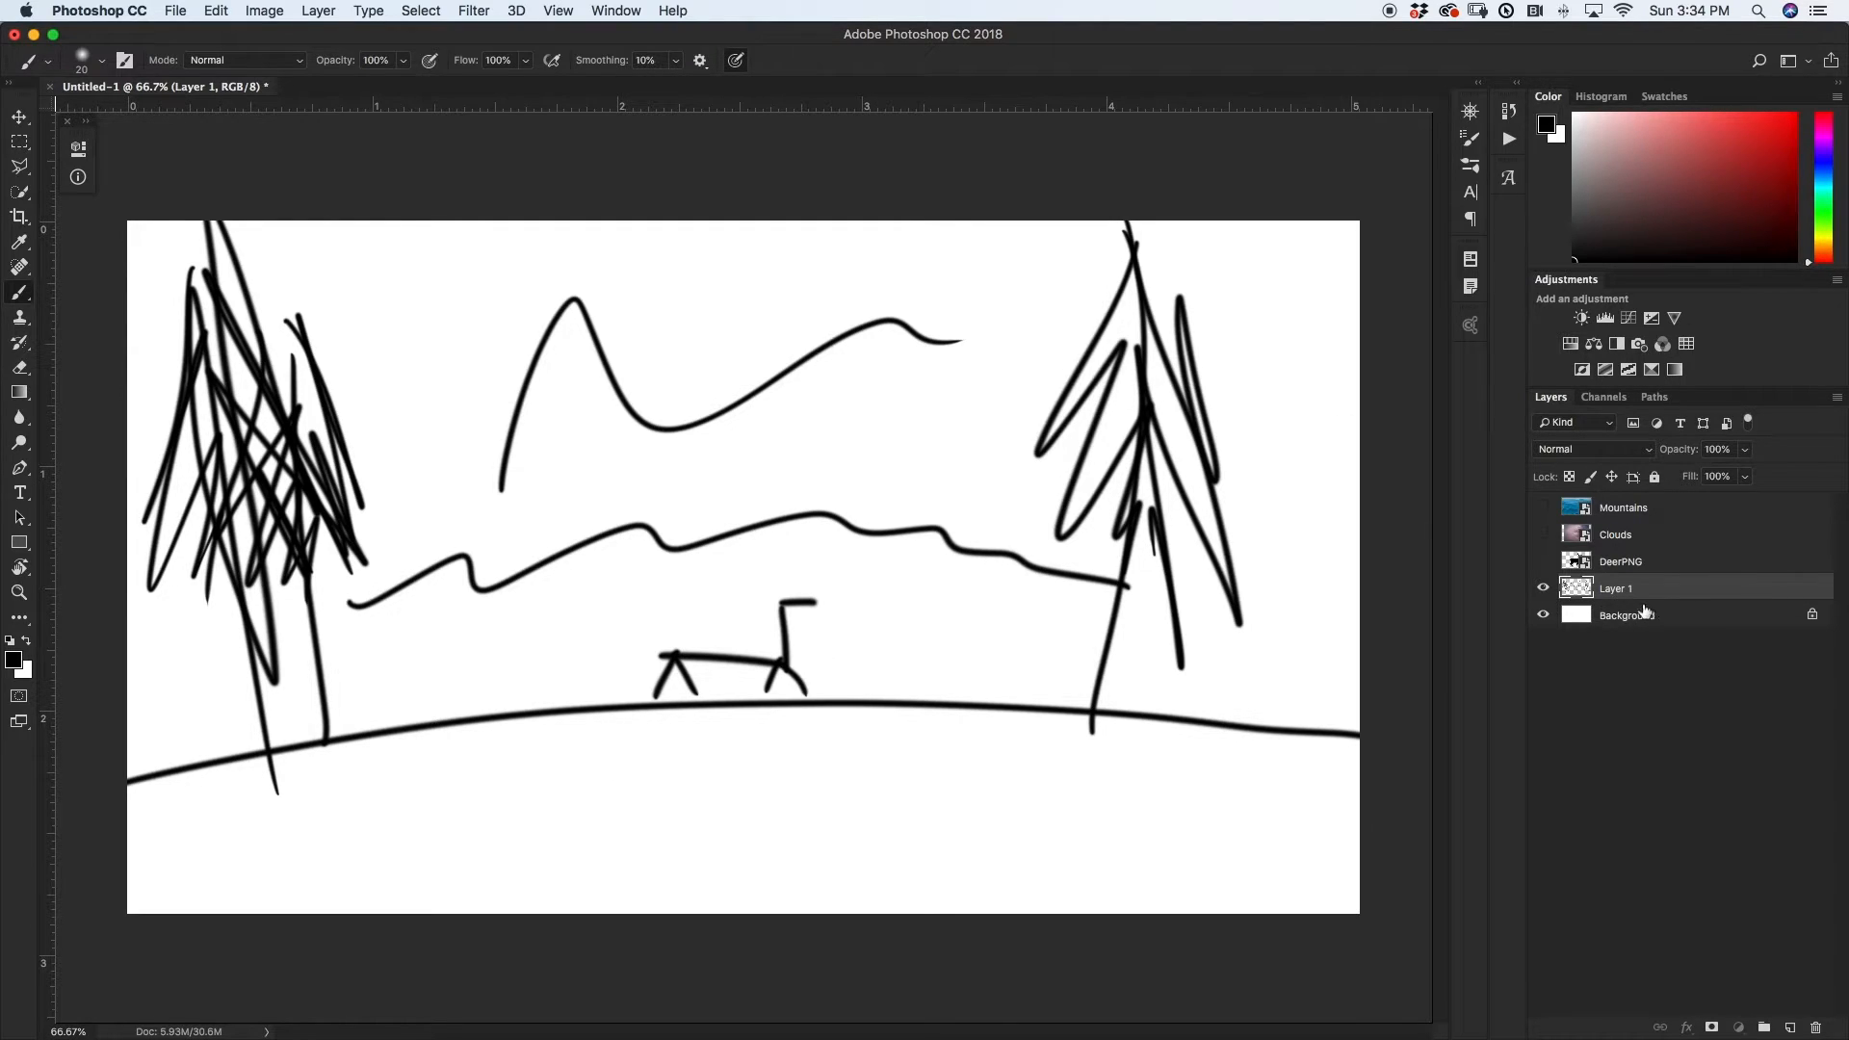
key("Delete")
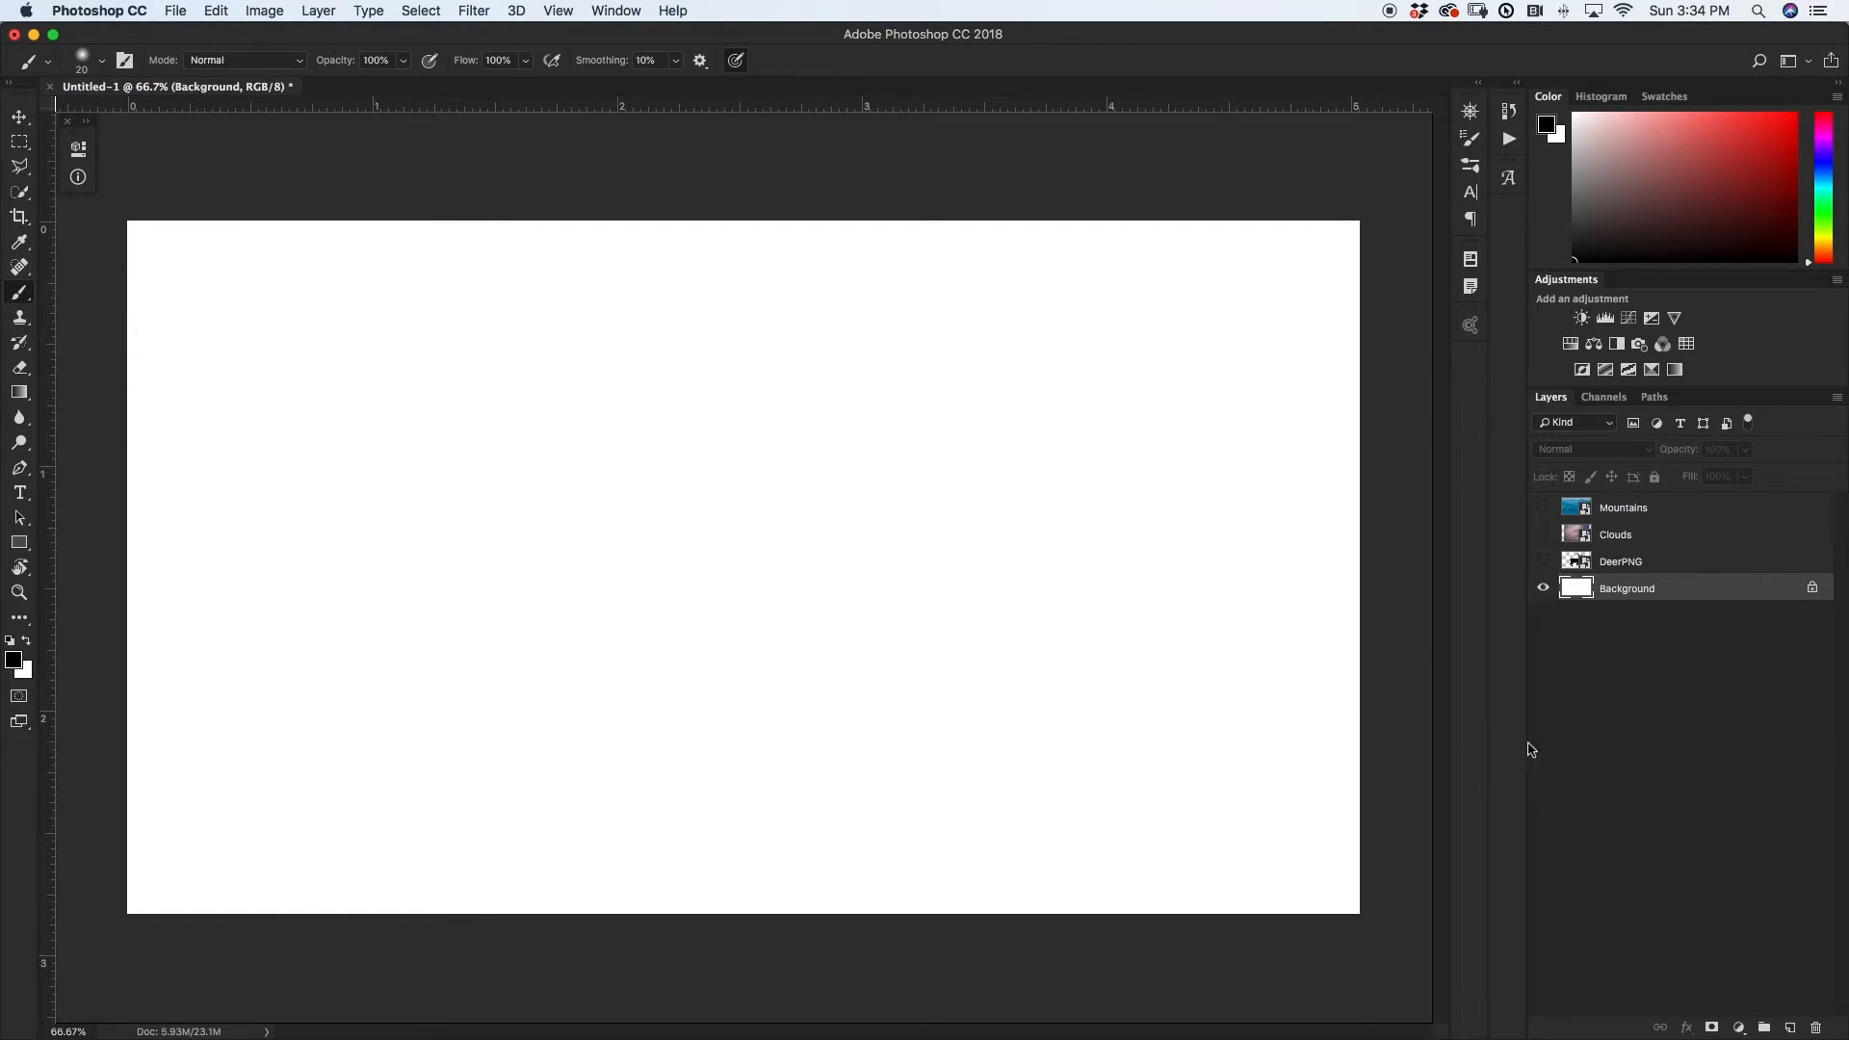
- Draw a black ellipse shape about 2174 by 424 px across the lower part of the canvas as a hill
left_click(26, 550)
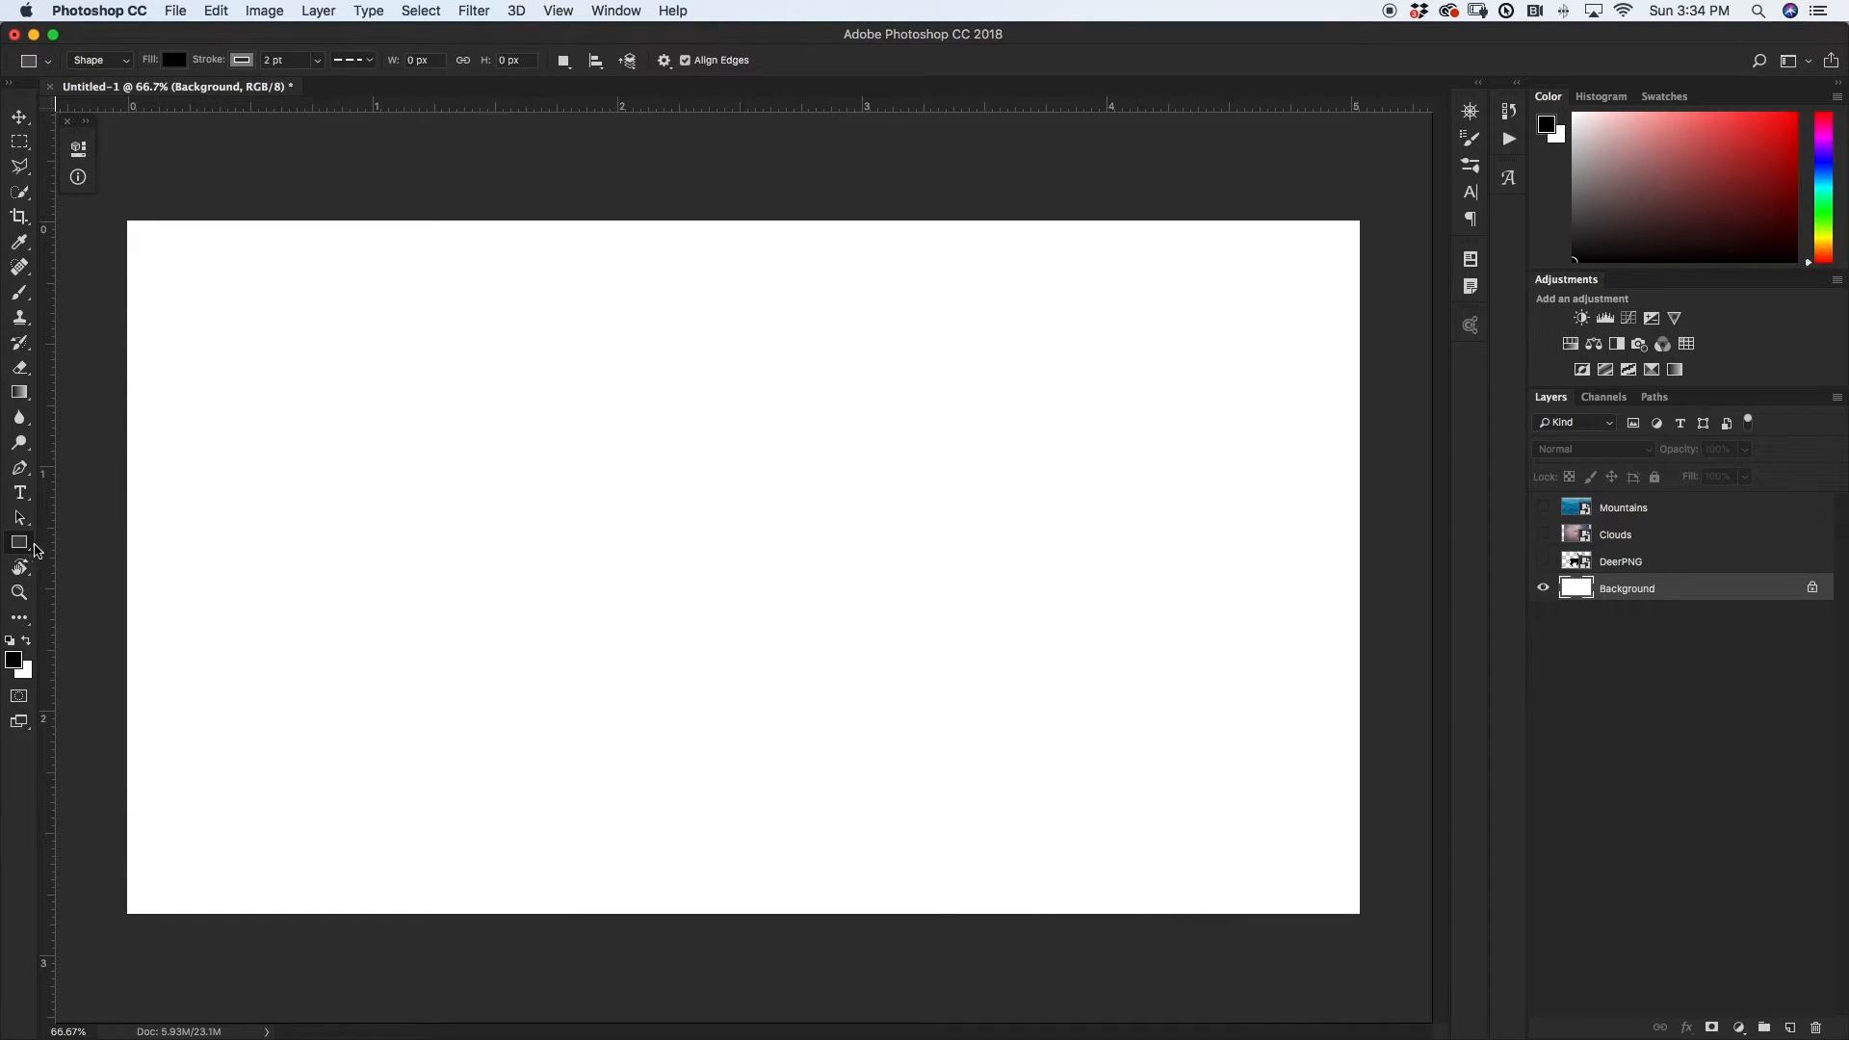
right_click(27, 552)
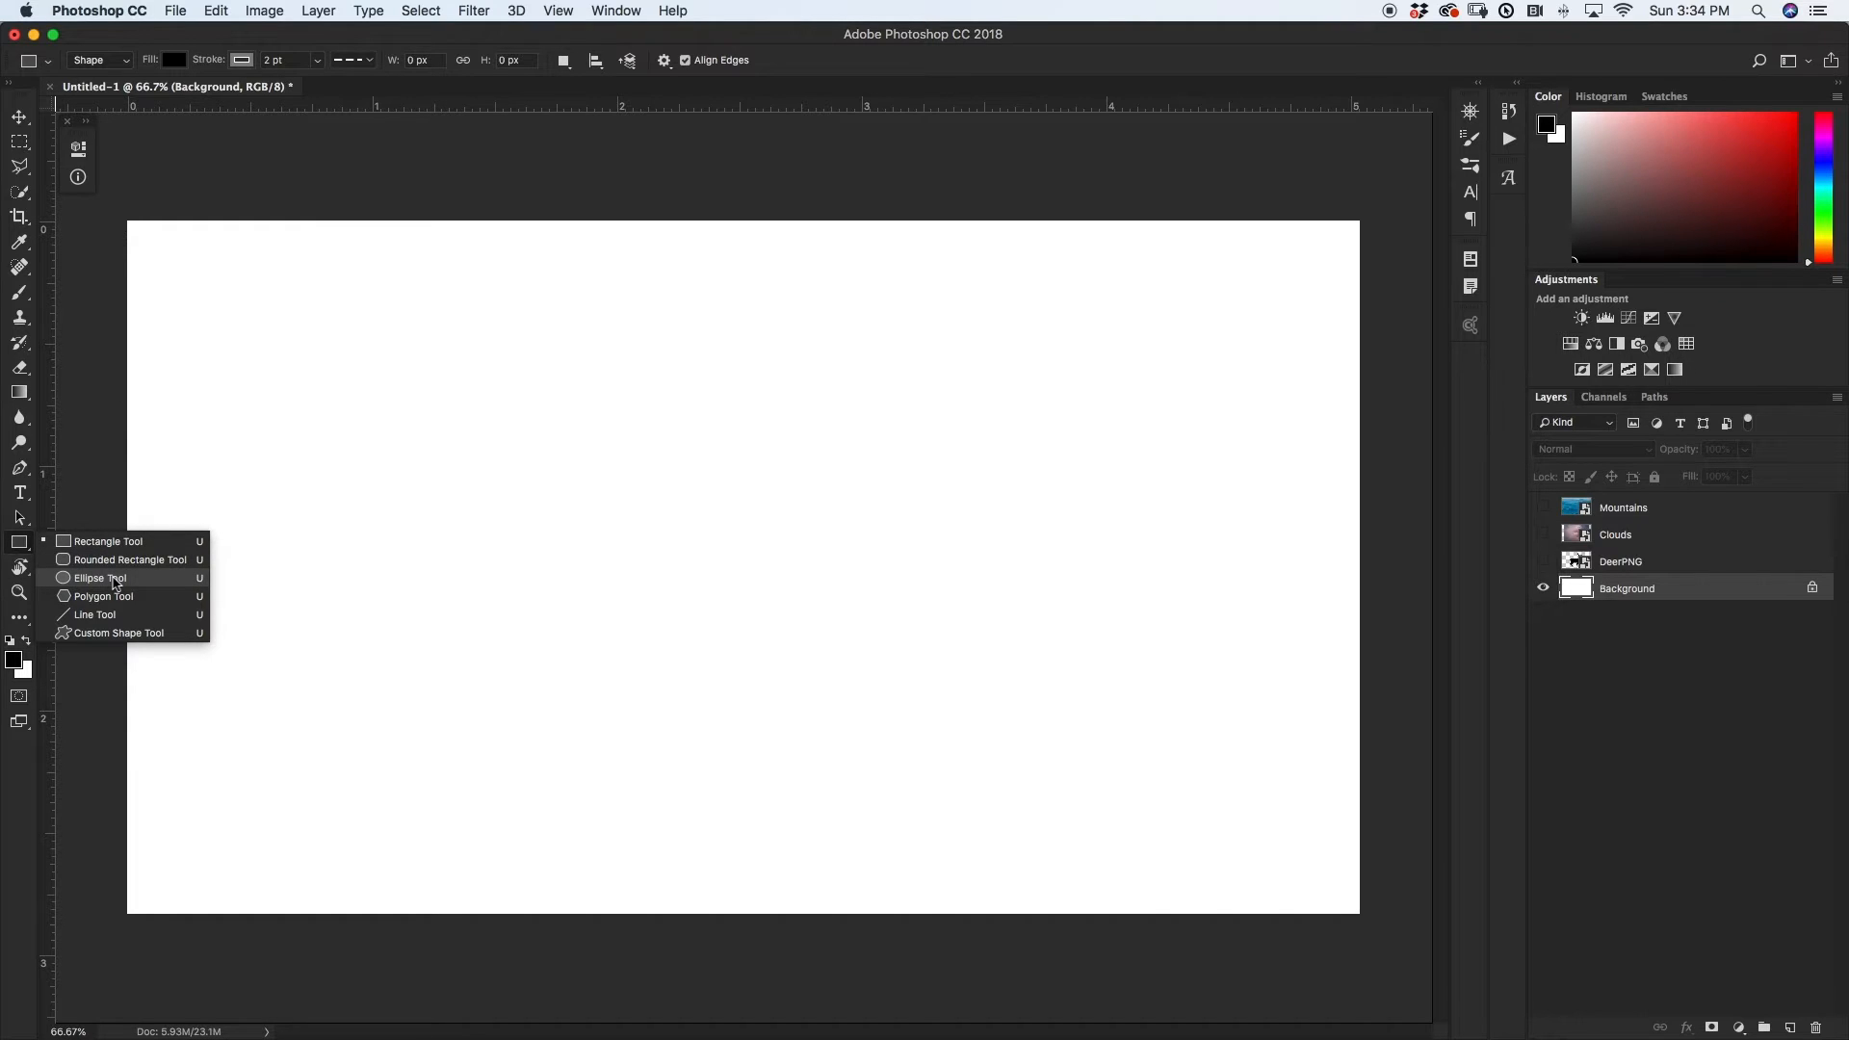
left_click(114, 580)
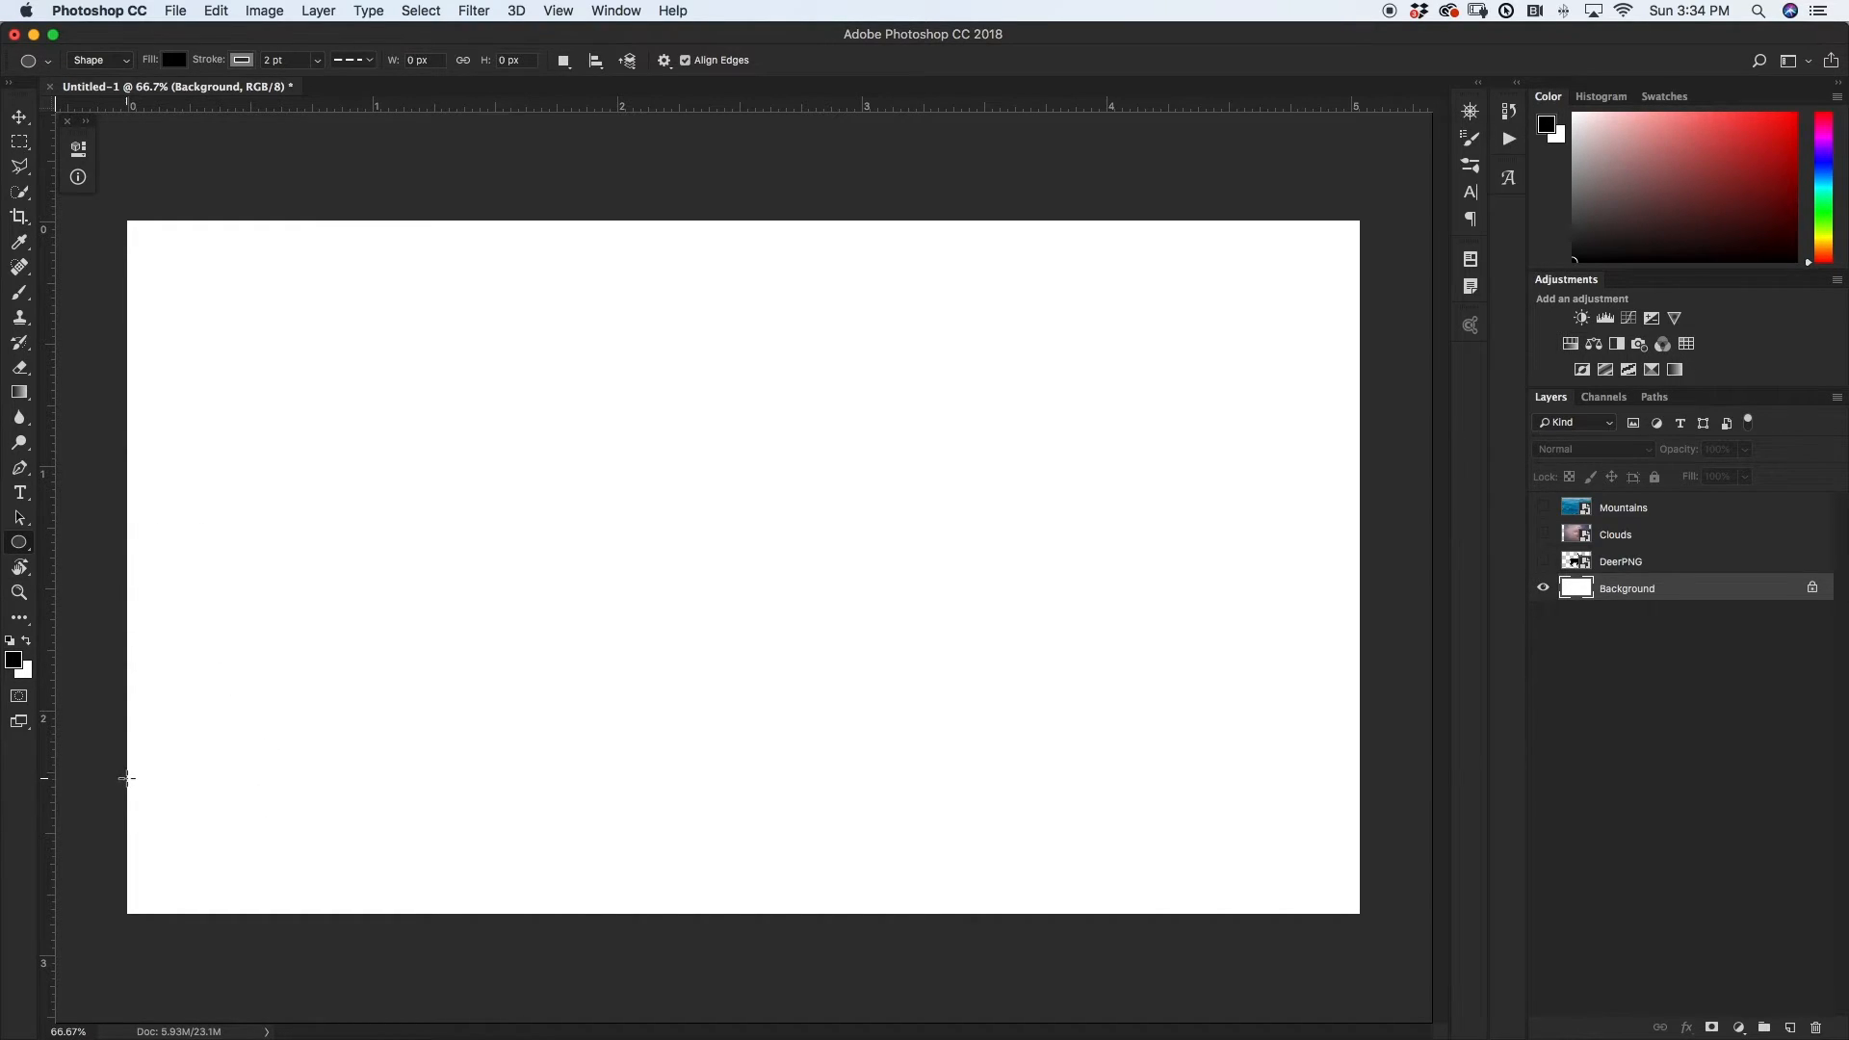
left_click_drag(103, 768, 1448, 992)
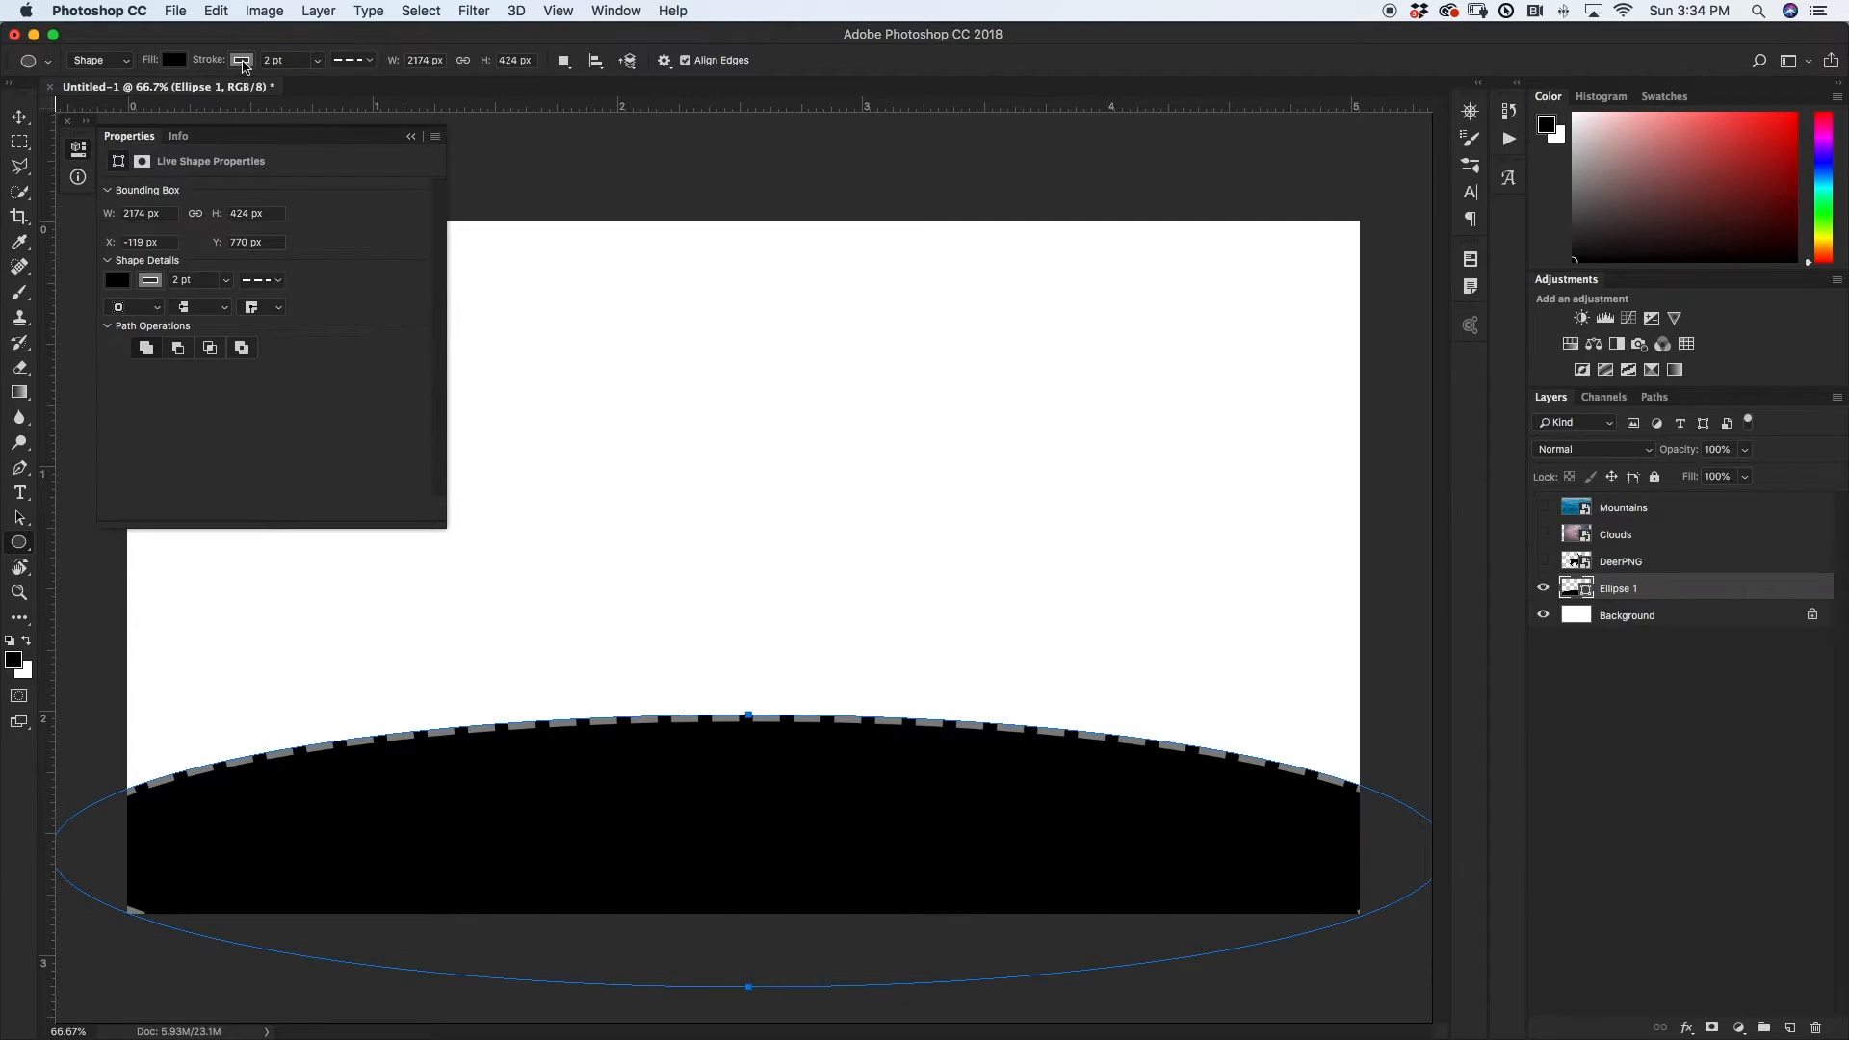
- Remove the ellipse's stroke by setting it to no color, and deselect the shape layer
left_click(242, 61)
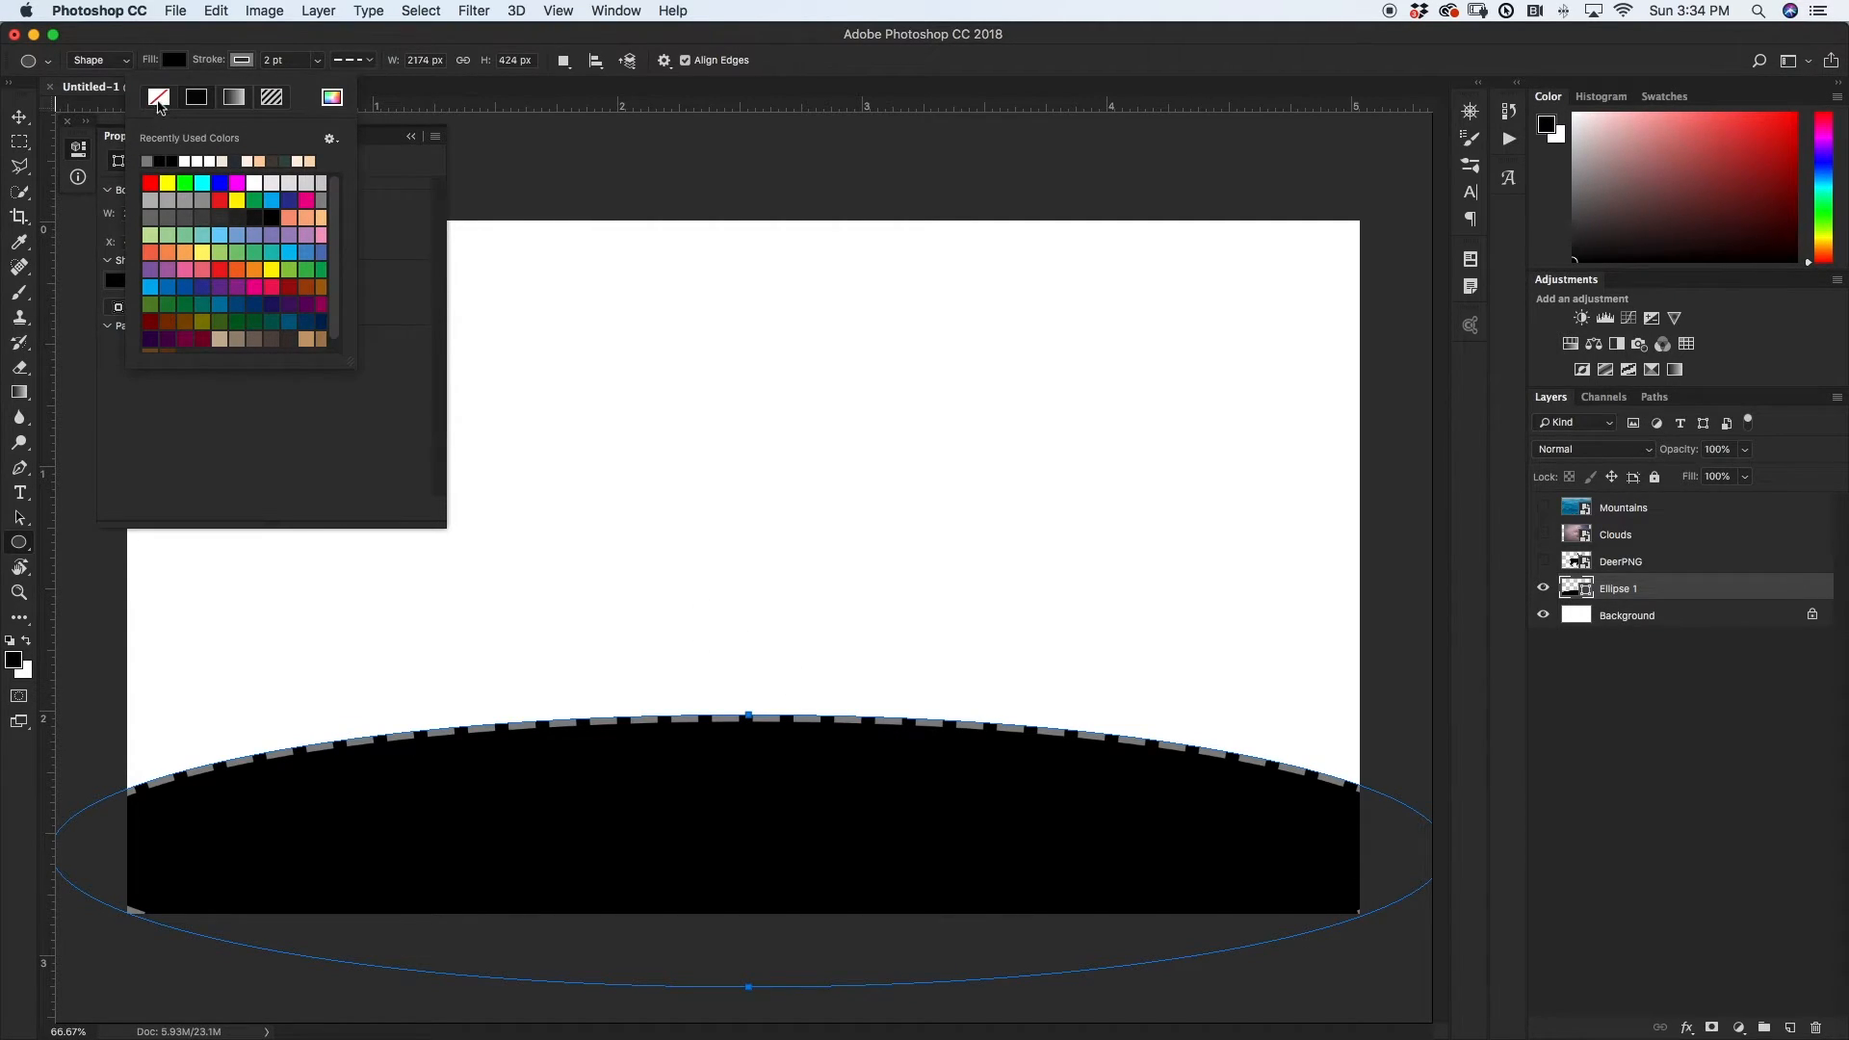
left_click(159, 99)
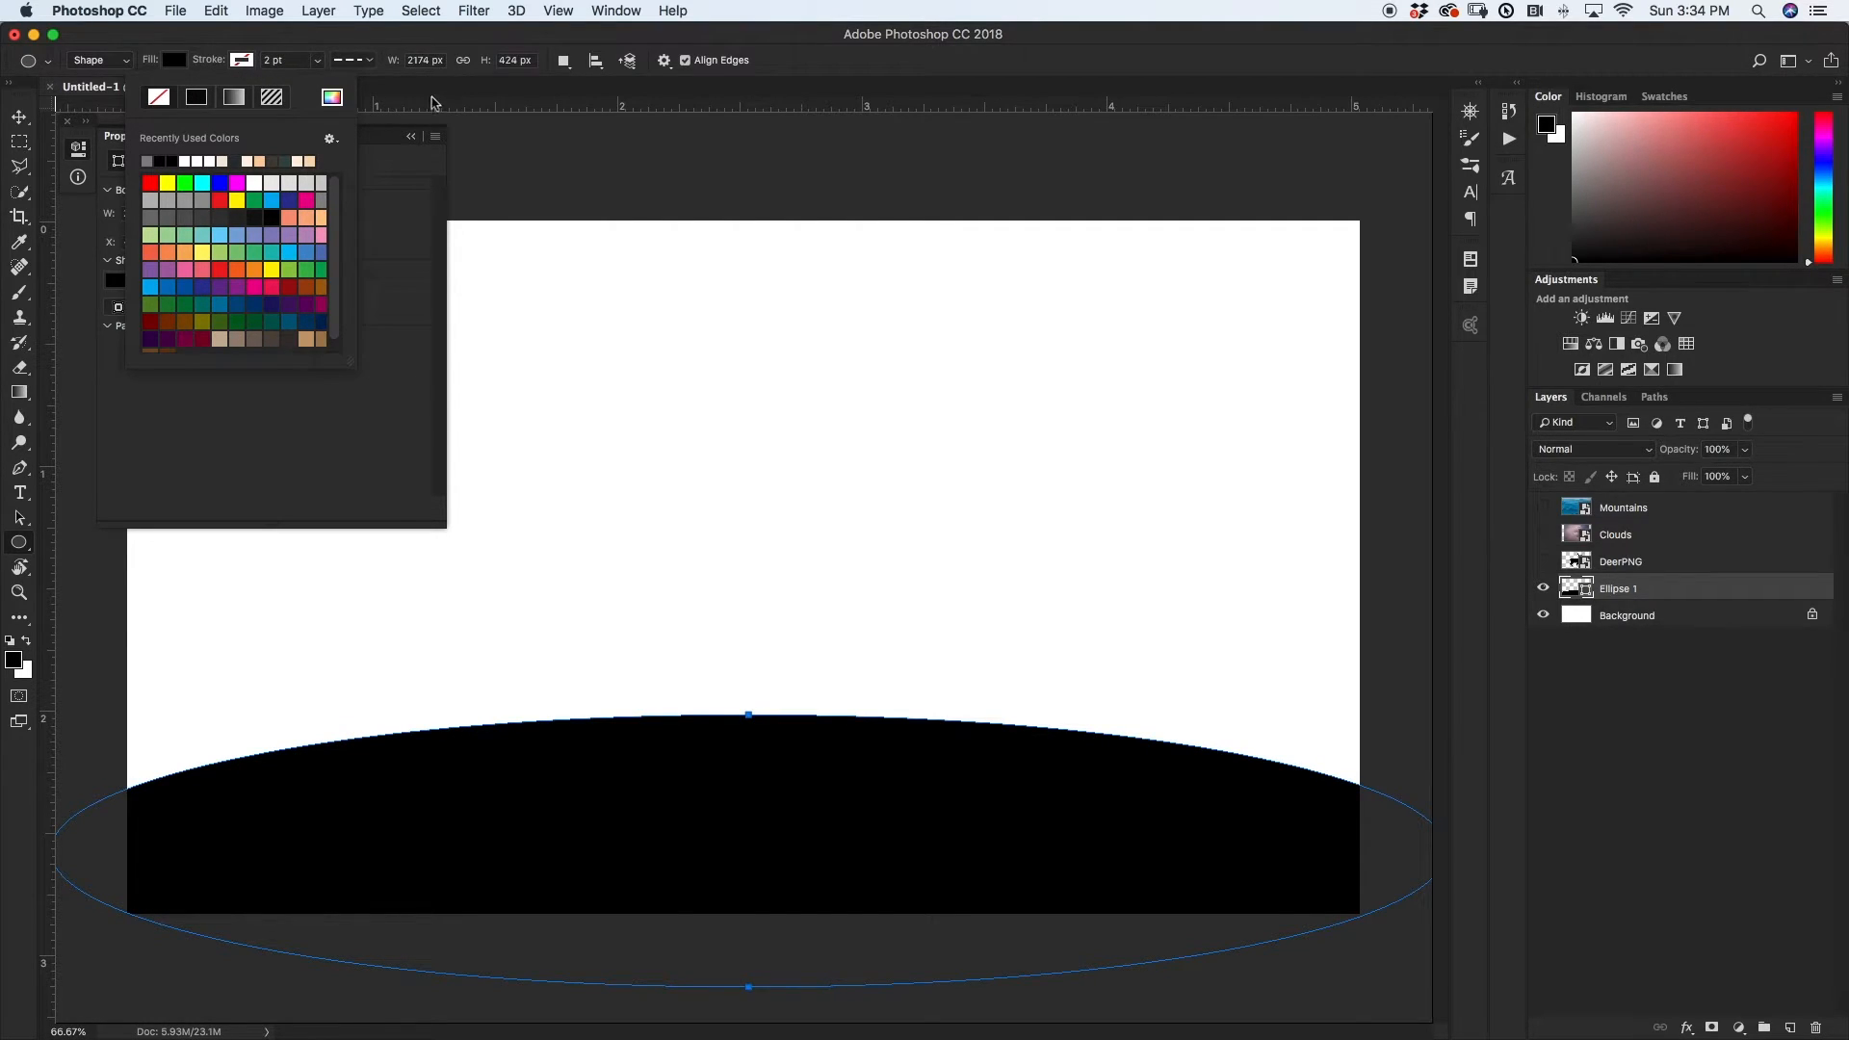
left_click(407, 92)
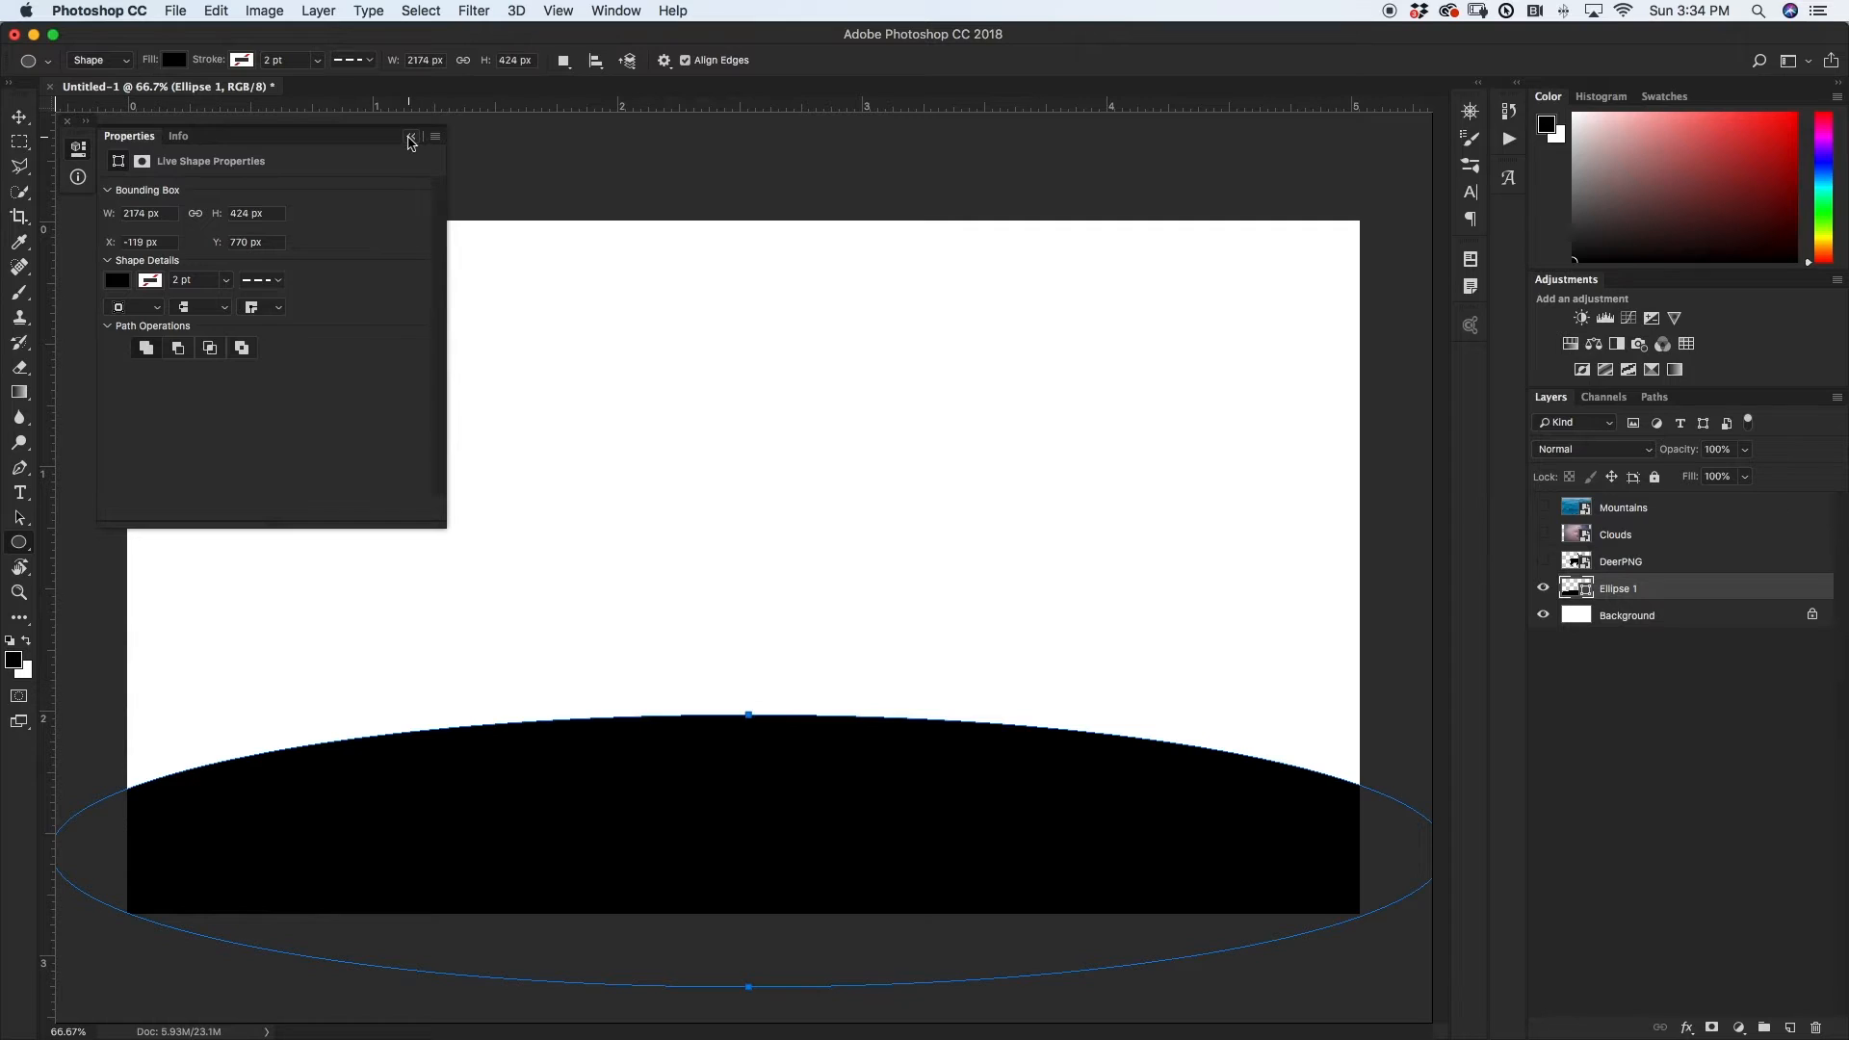
left_click(412, 135)
left_click(1635, 663)
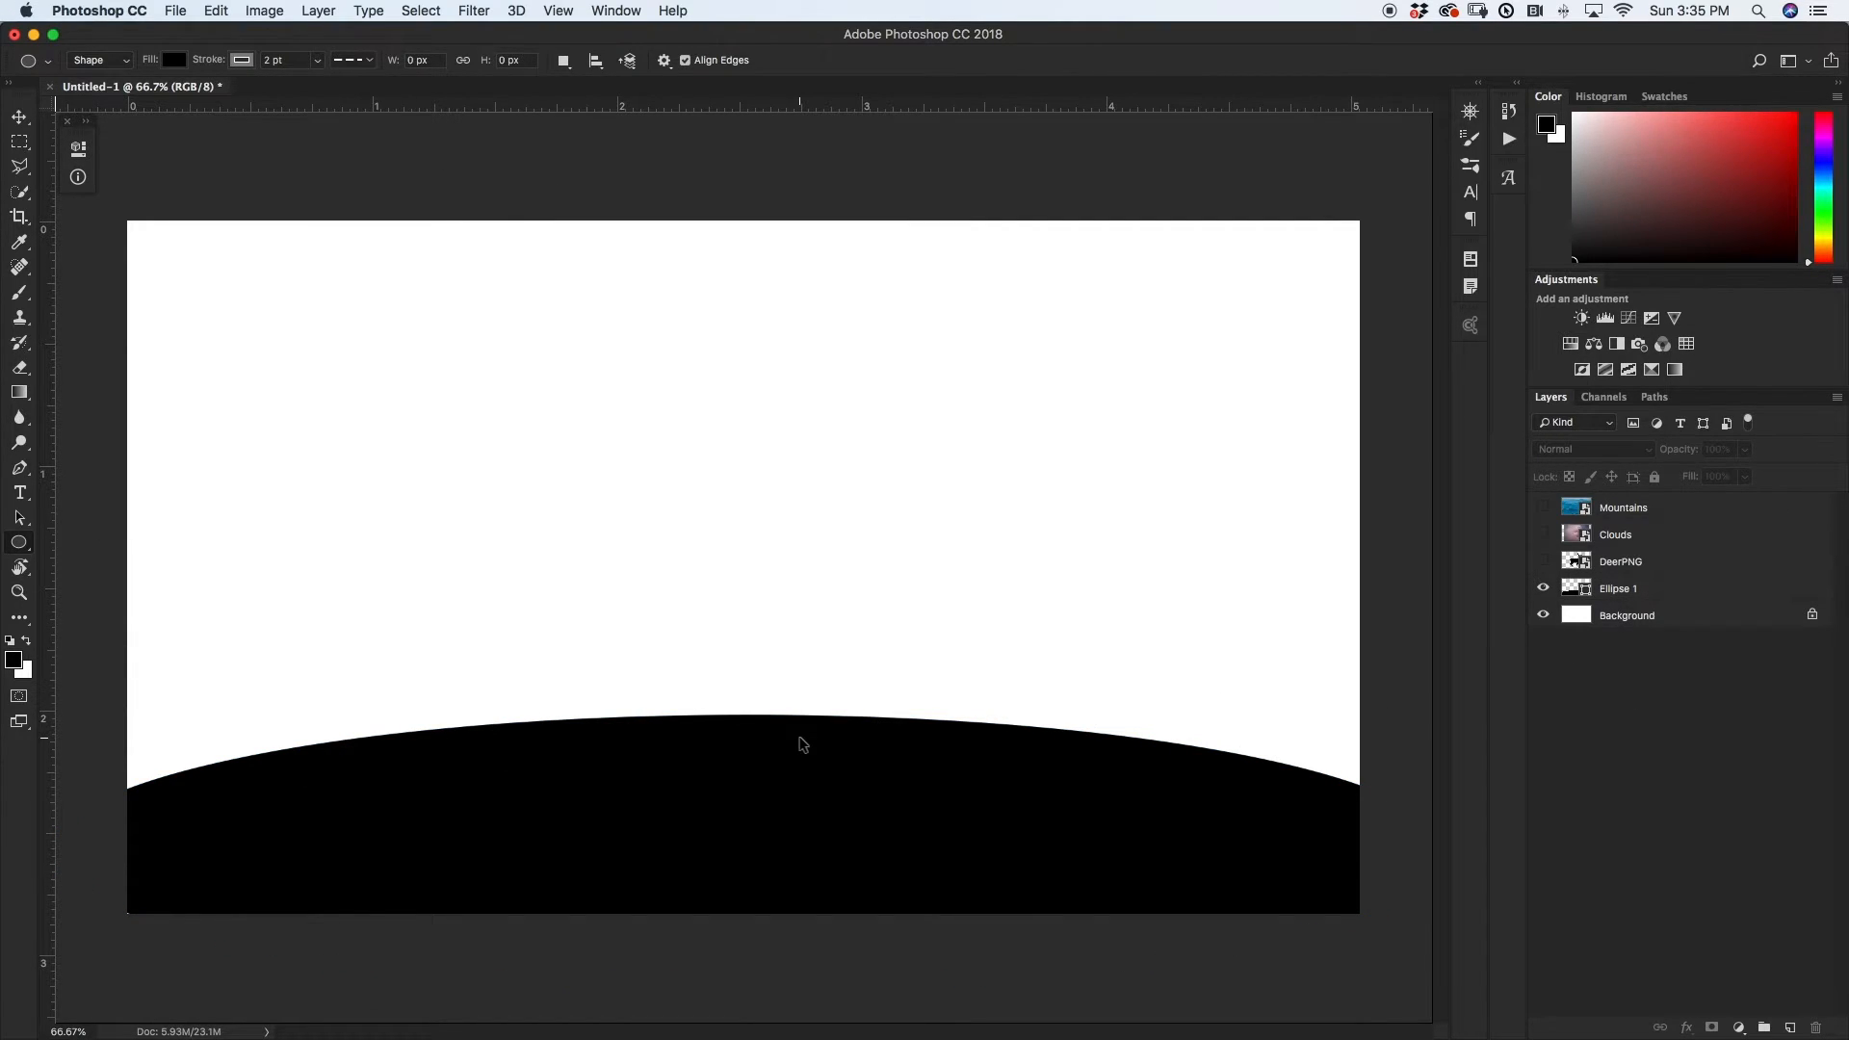
- Stretch the ellipse horizontally well past both canvas edges and lower it slightly to form a flatter hill
key("super+minus")
key("super+minus")
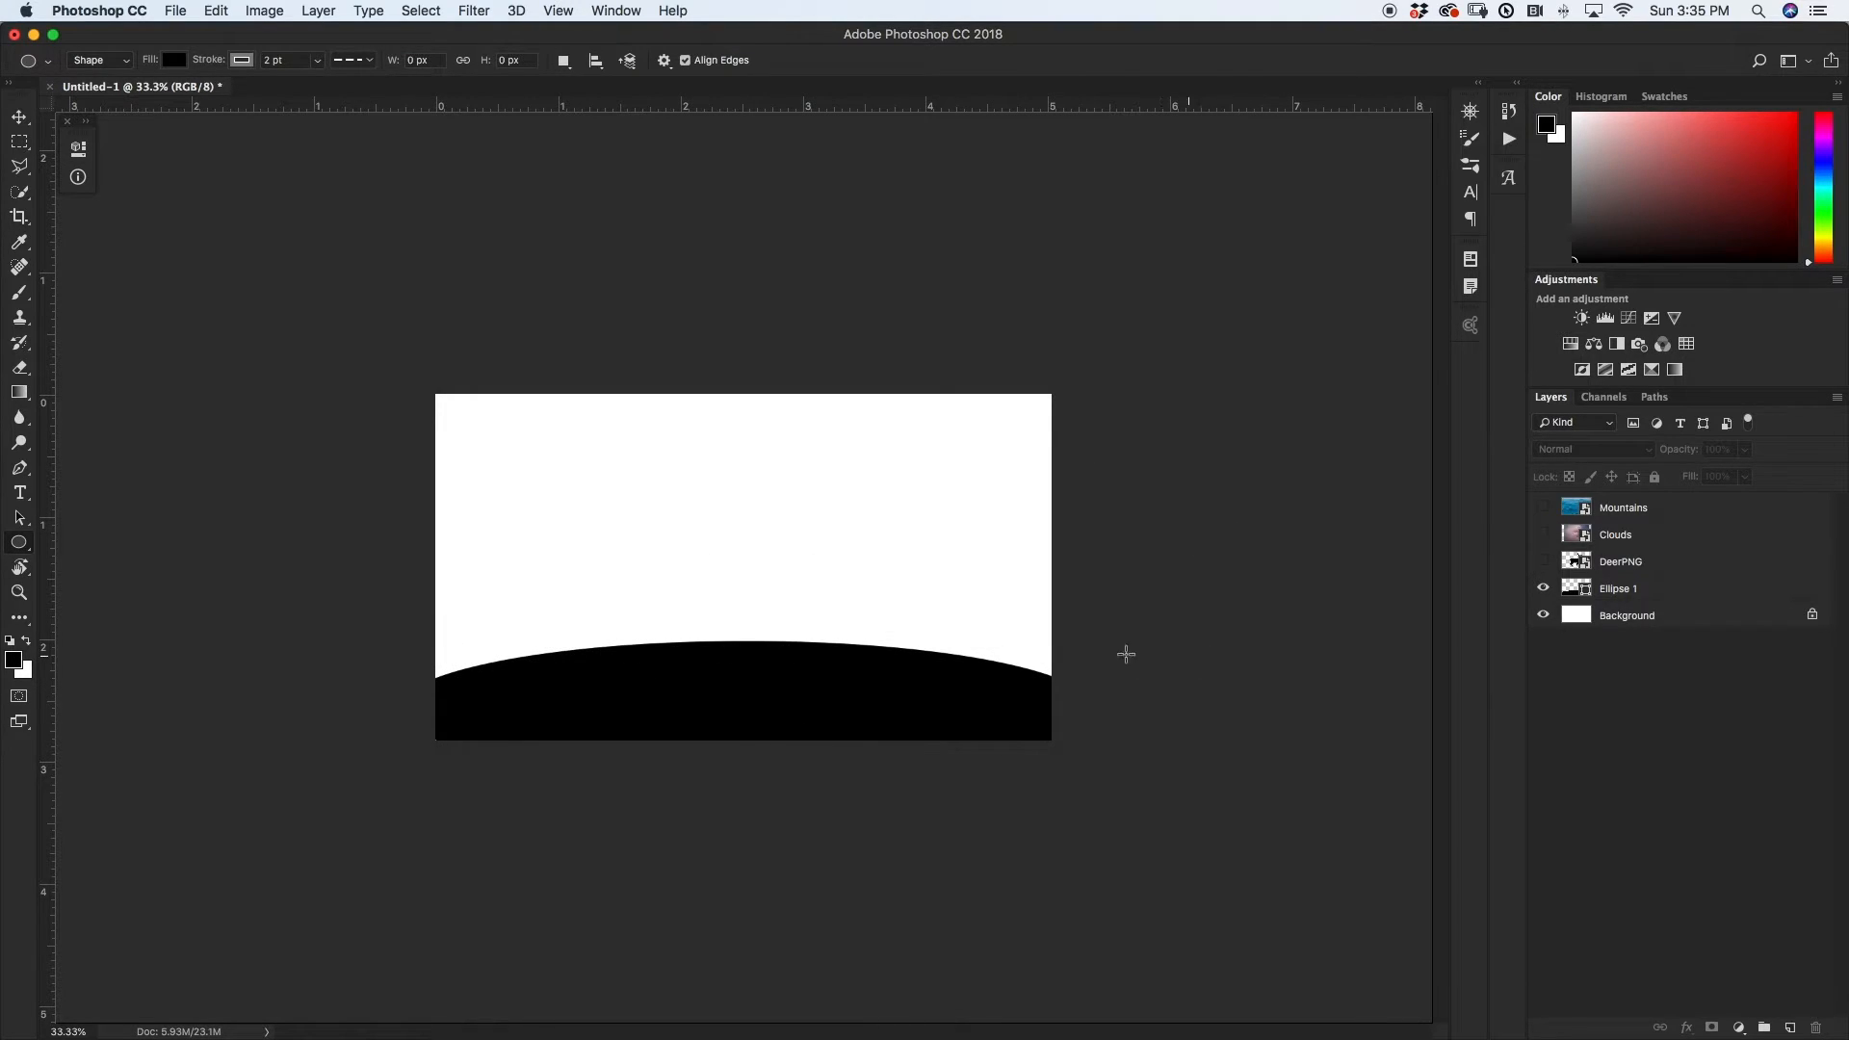
left_click(1654, 597)
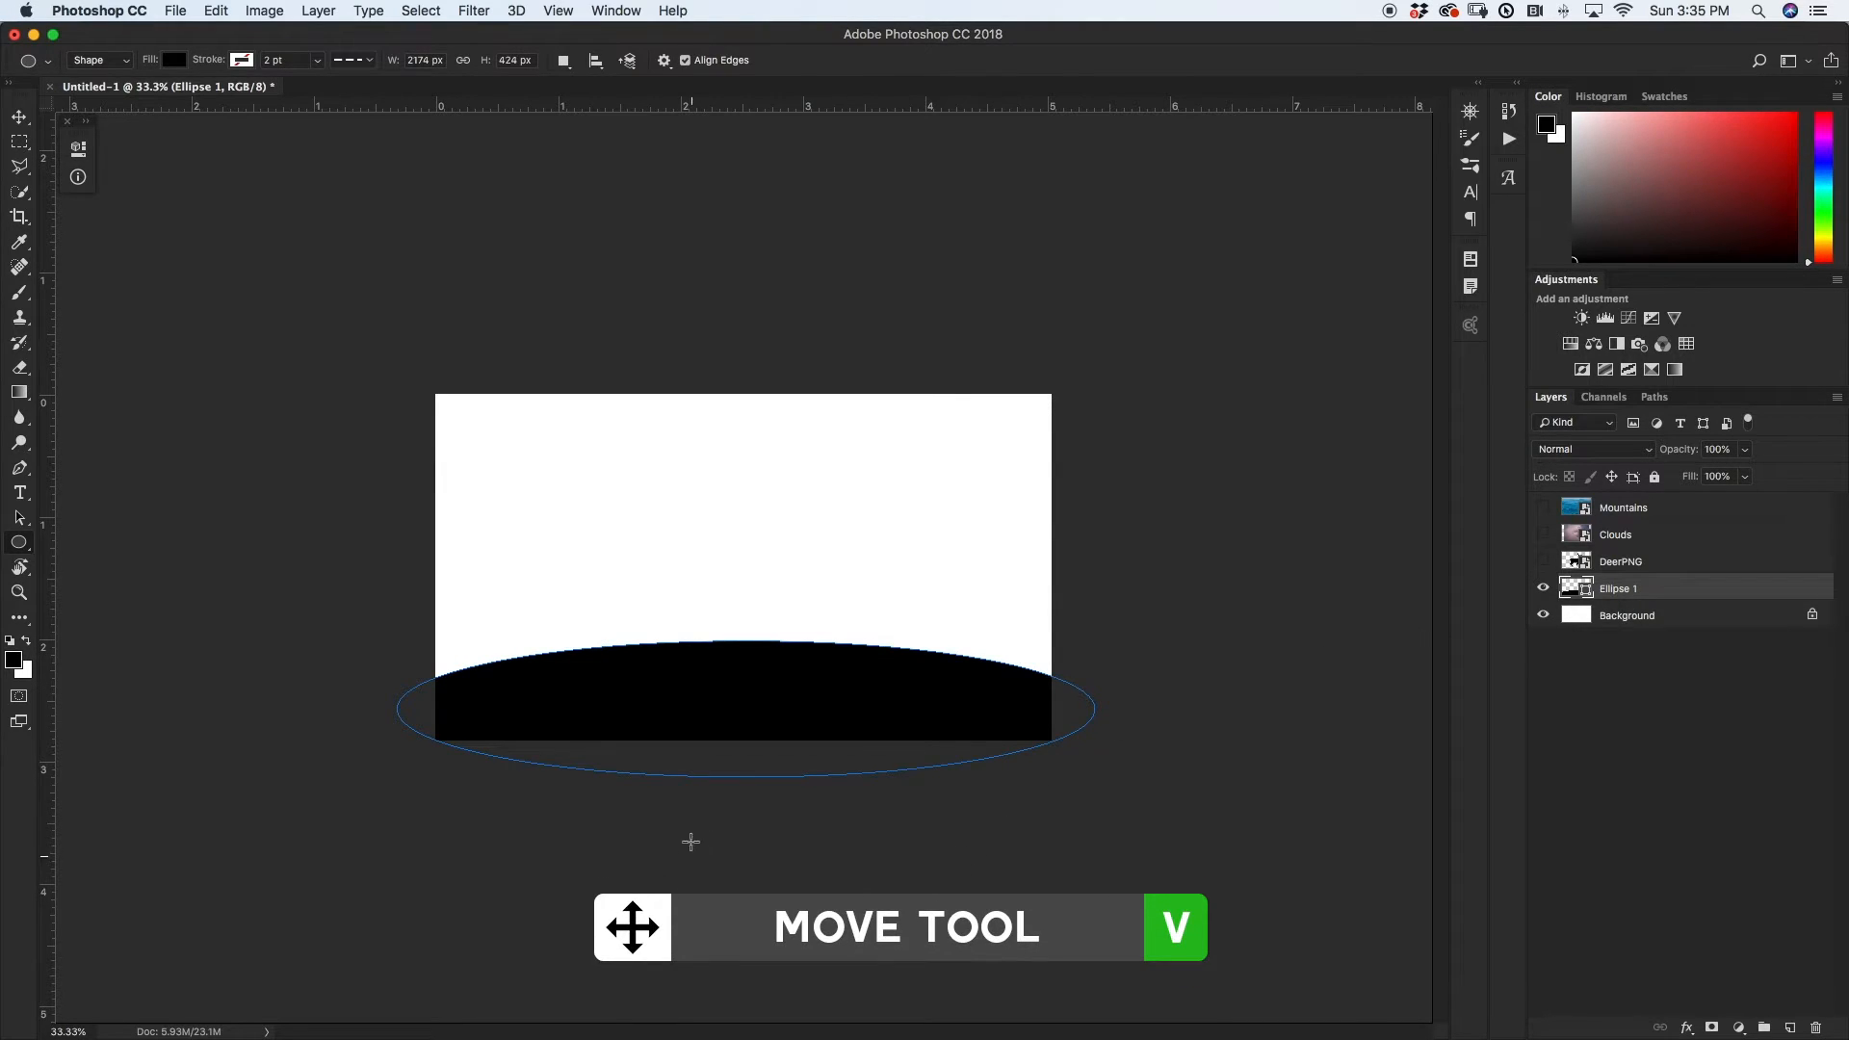
key("v")
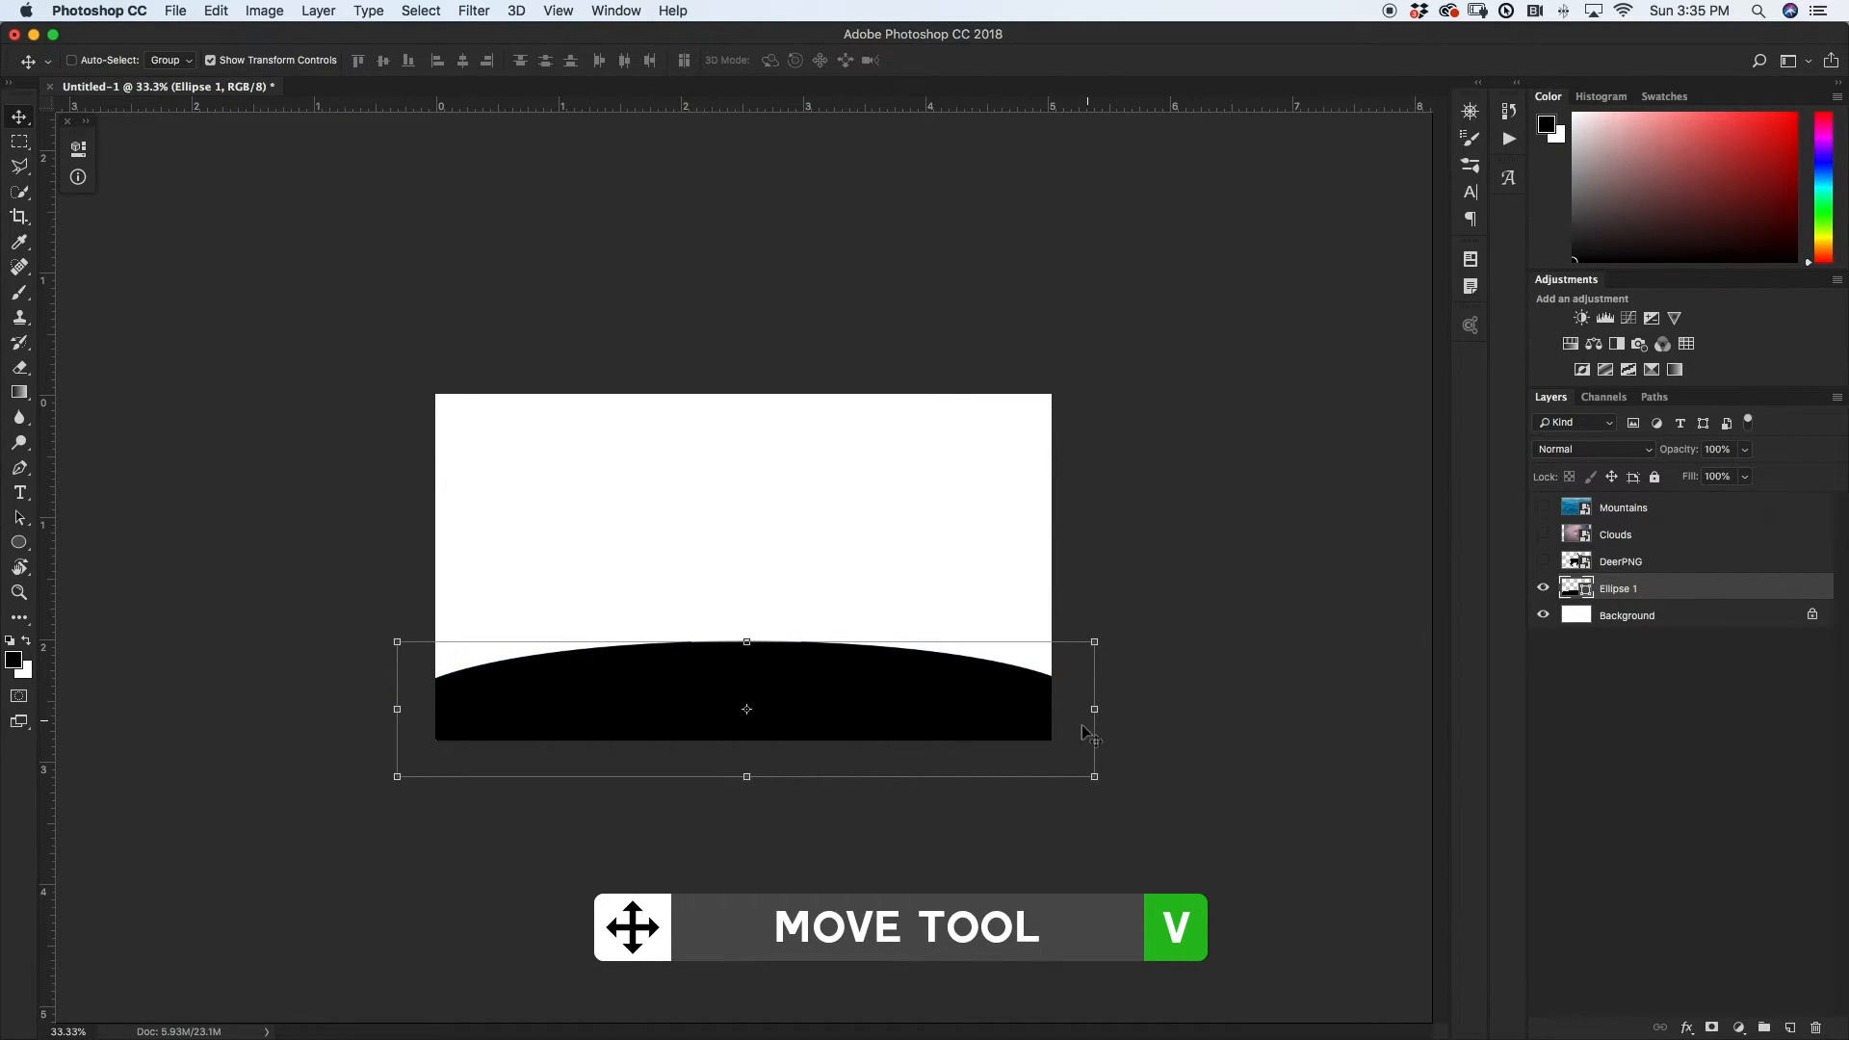
left_click_drag(1095, 712, 1335, 710)
left_click_drag(1023, 714, 1026, 736)
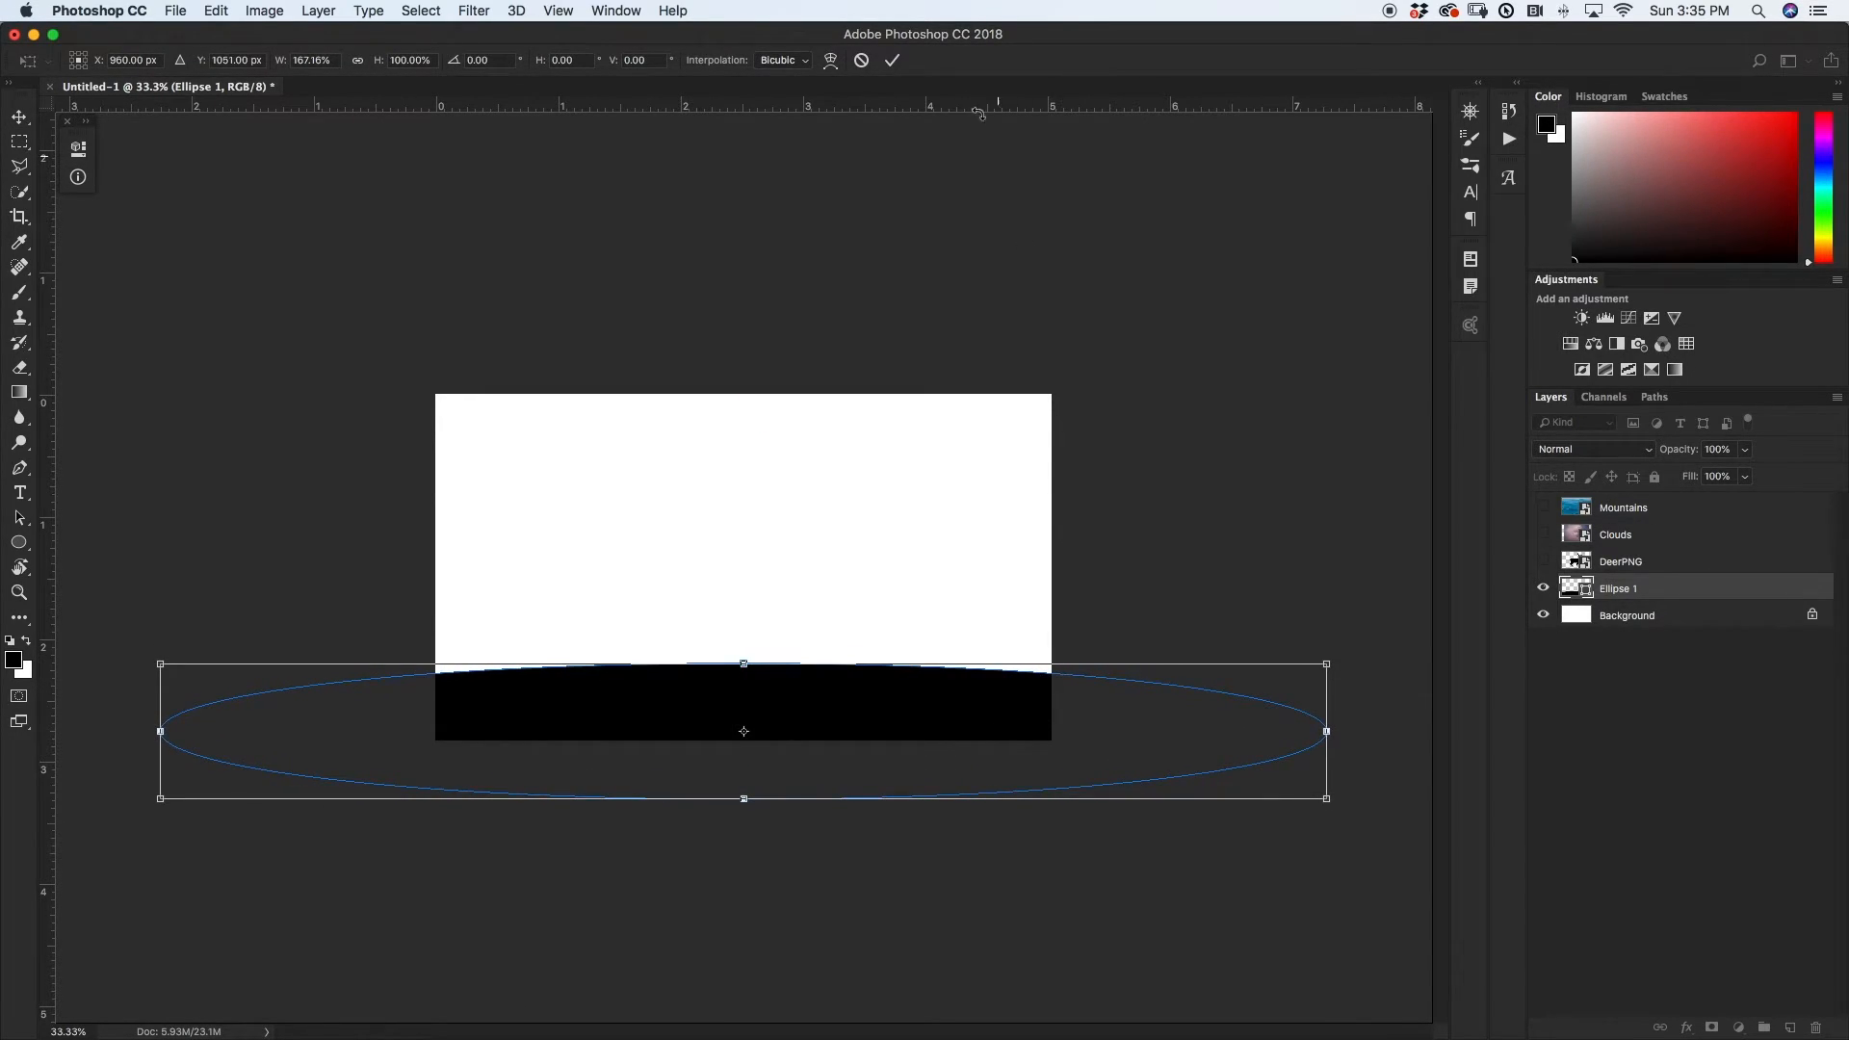
left_click_drag(1330, 731, 1378, 731)
left_click(892, 59)
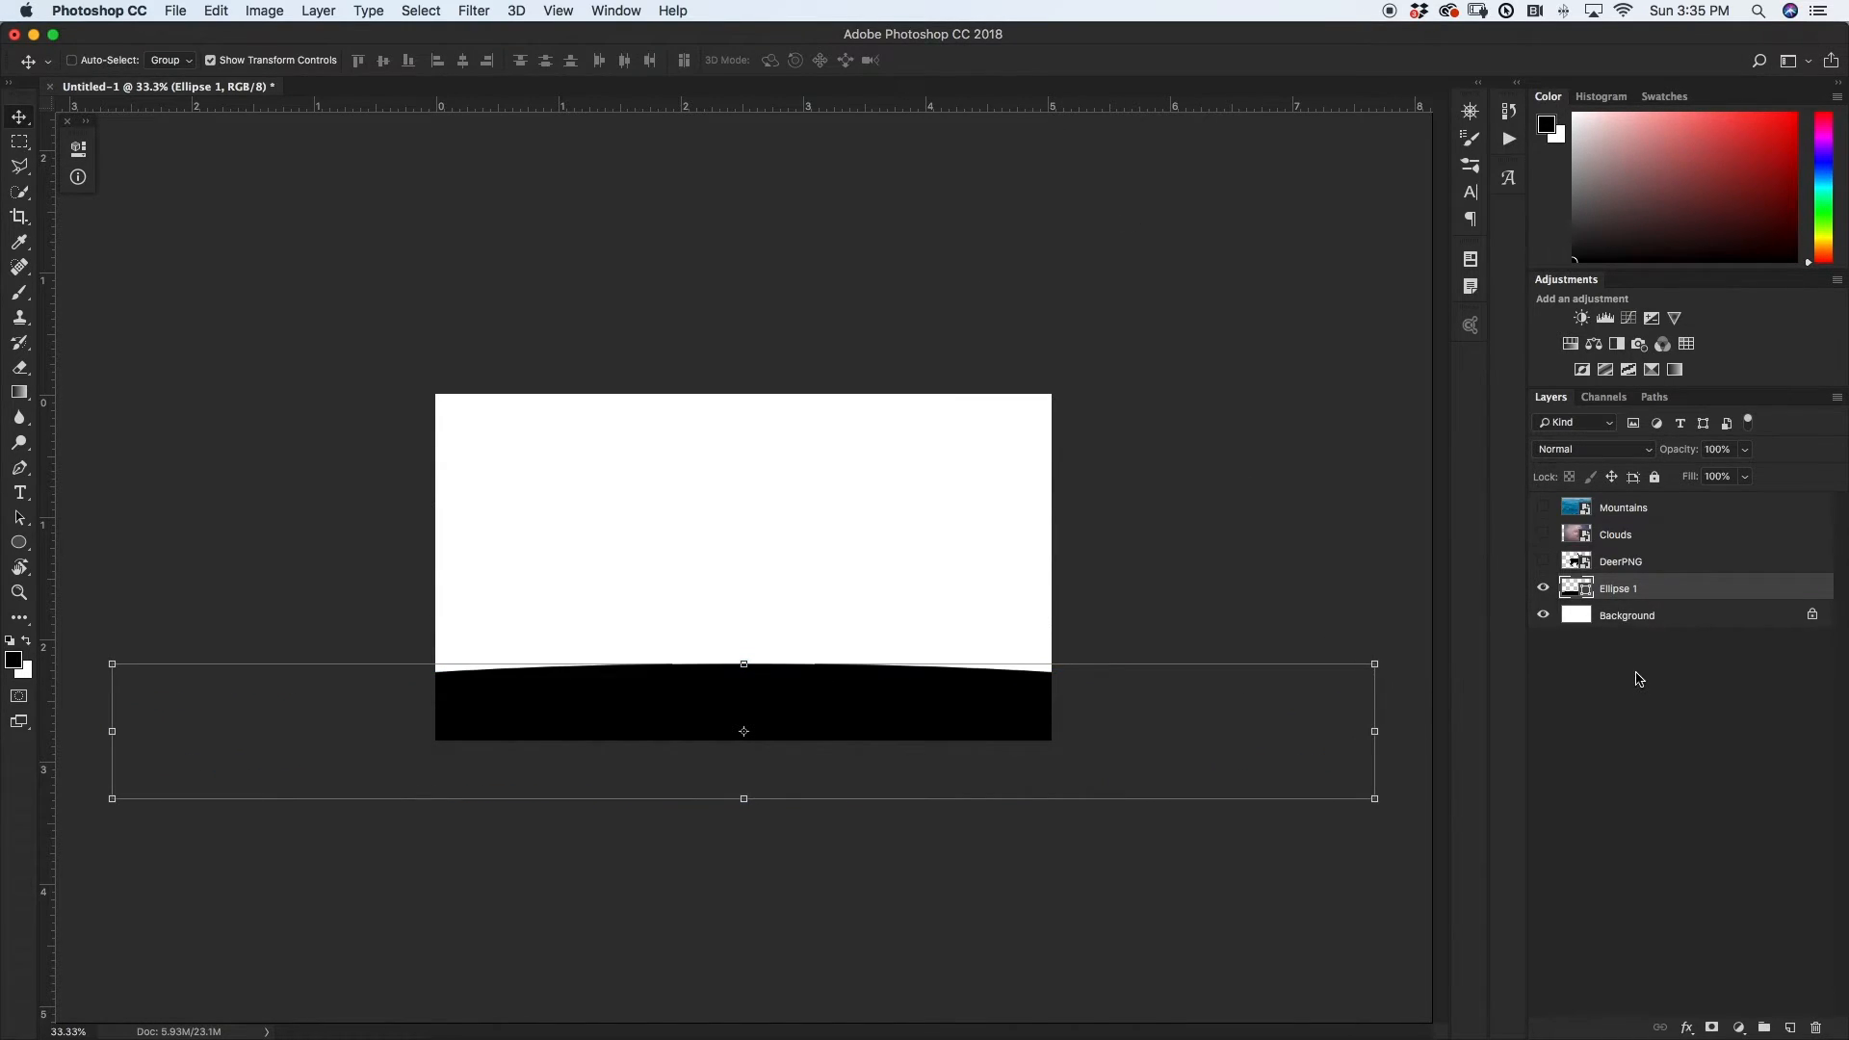
left_click(1649, 680)
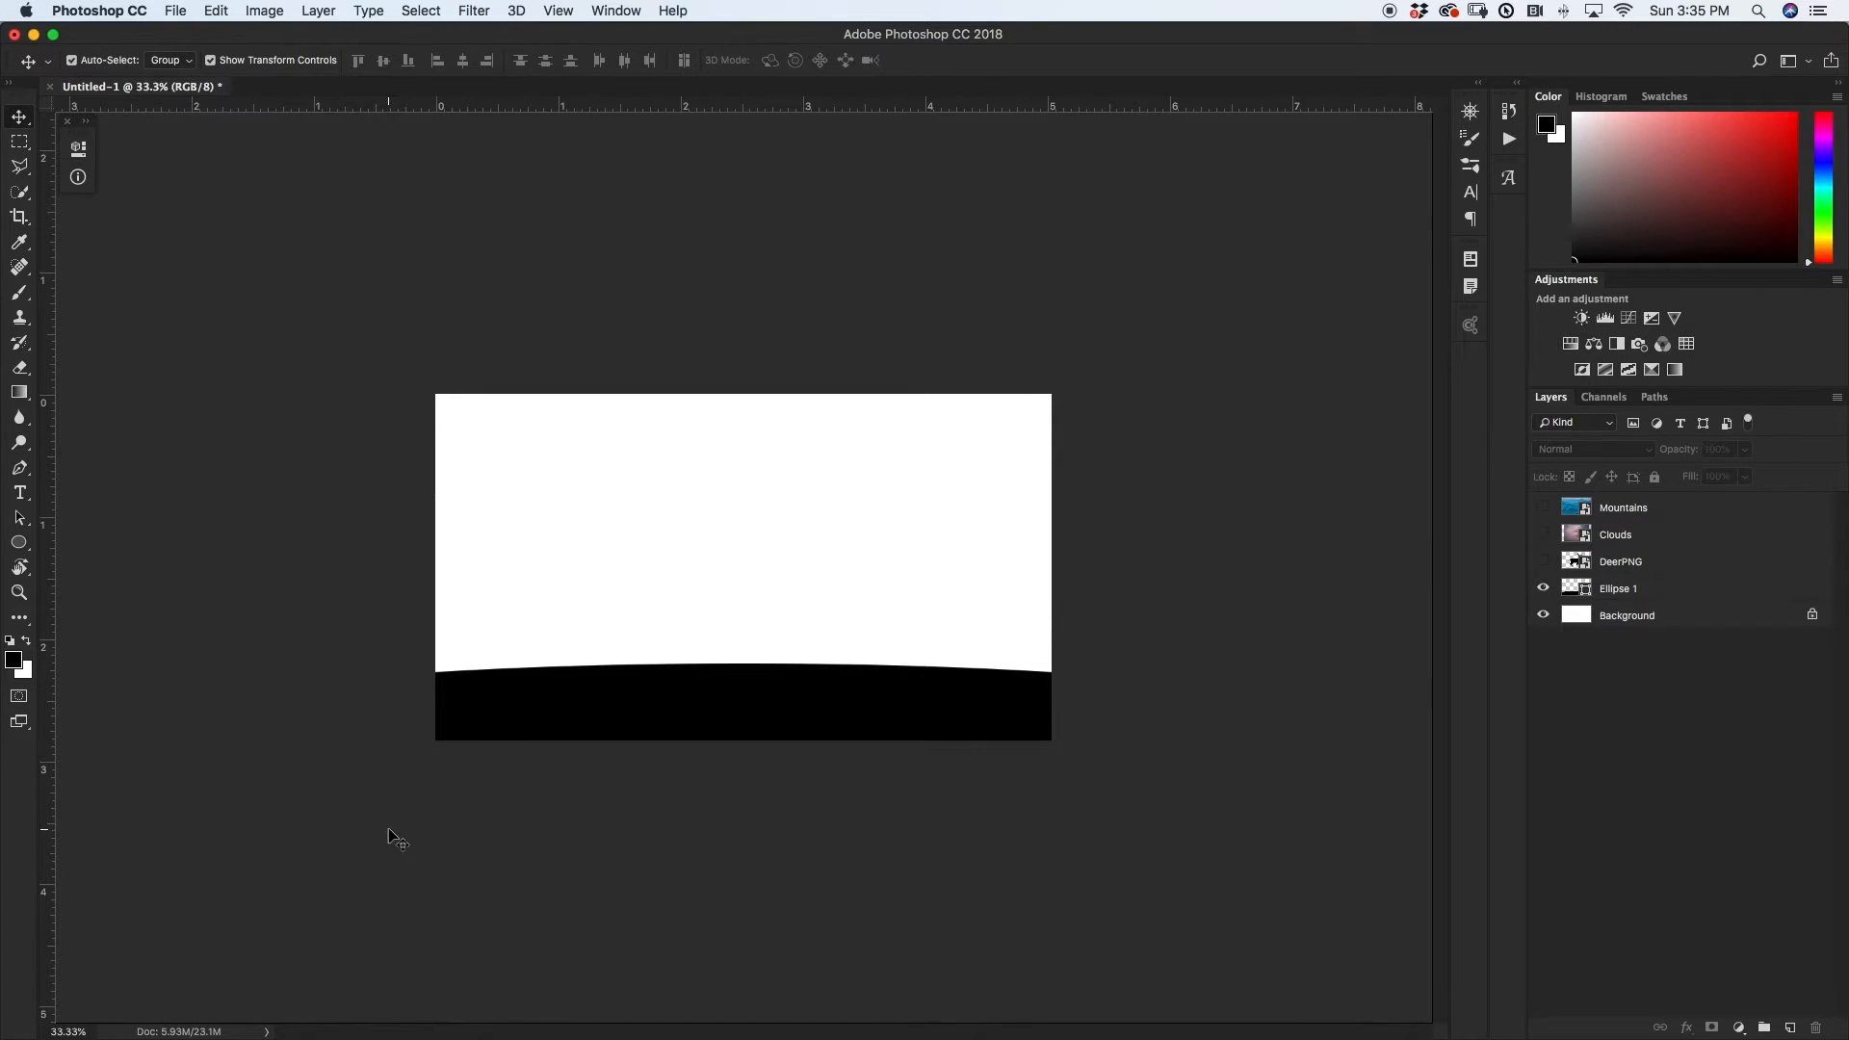
- Show the DeerPNG layer and apply a black Color Overlay to it at 100% opacity
key("super+equal")
key("super+equal")
key("super+minus")
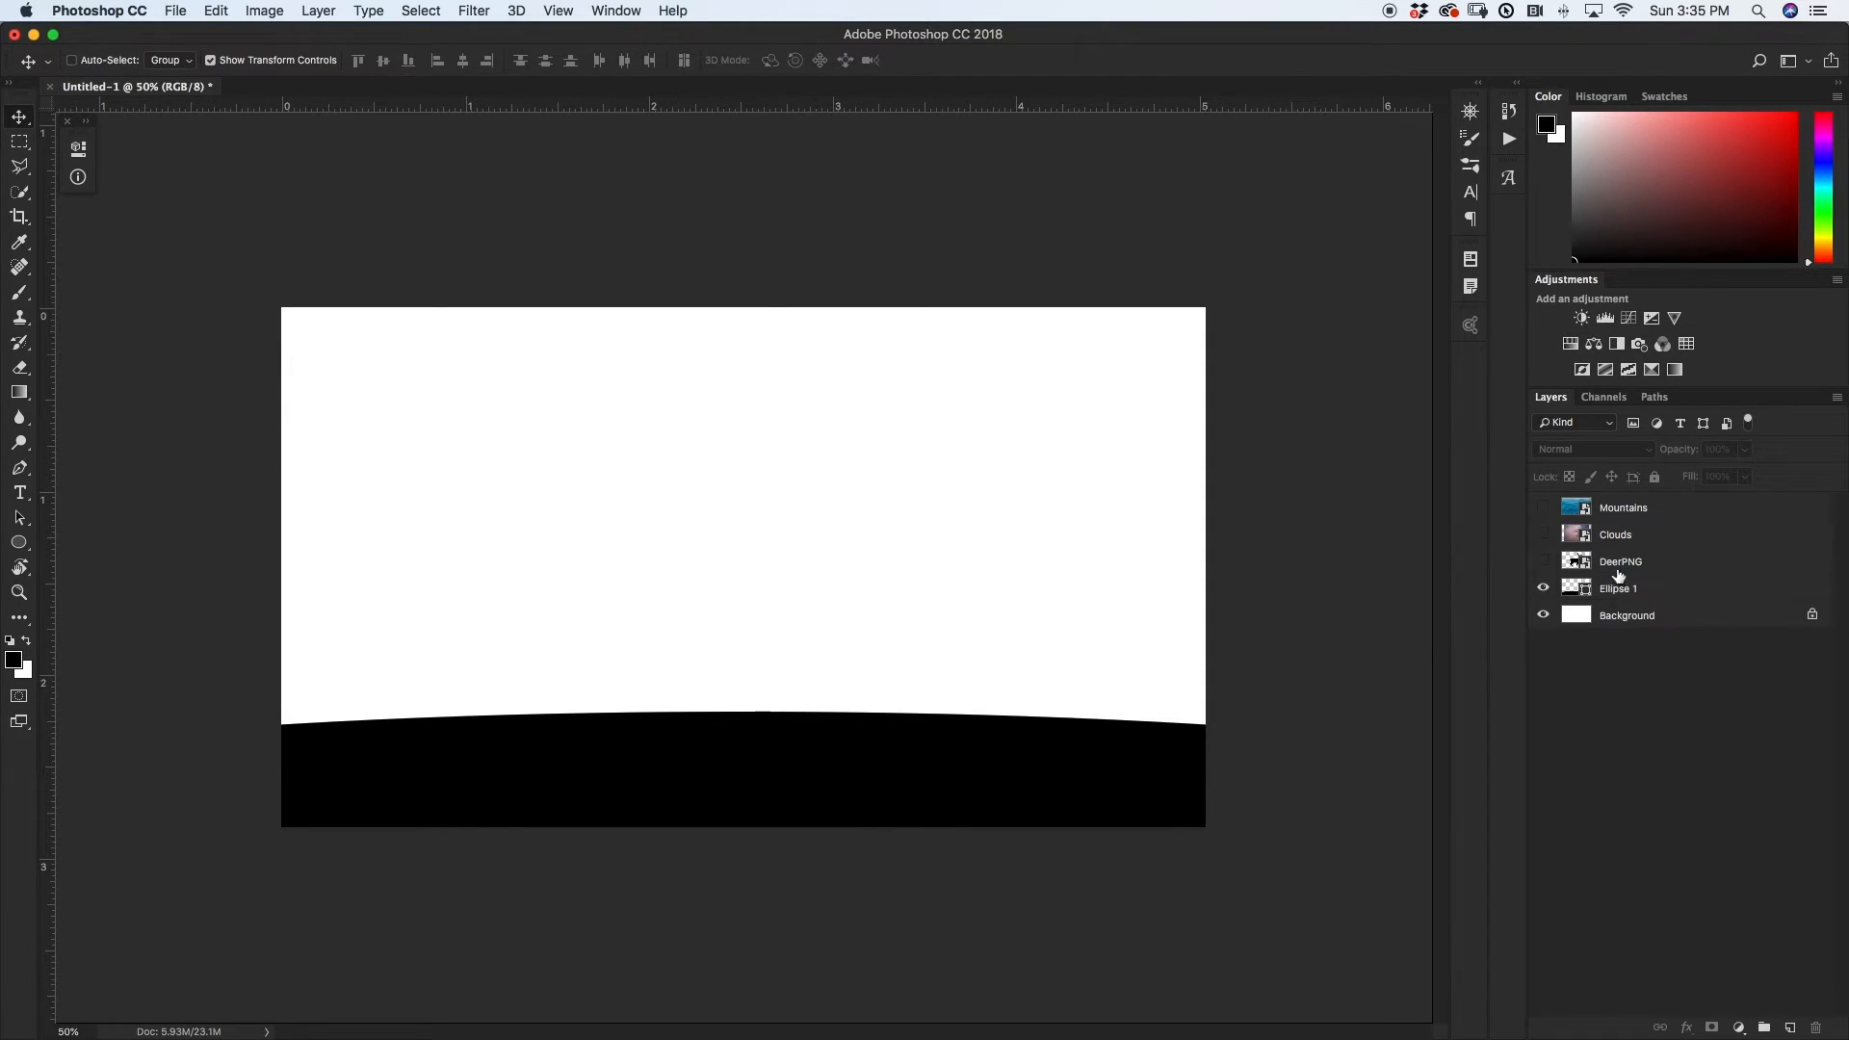
left_click(1544, 563)
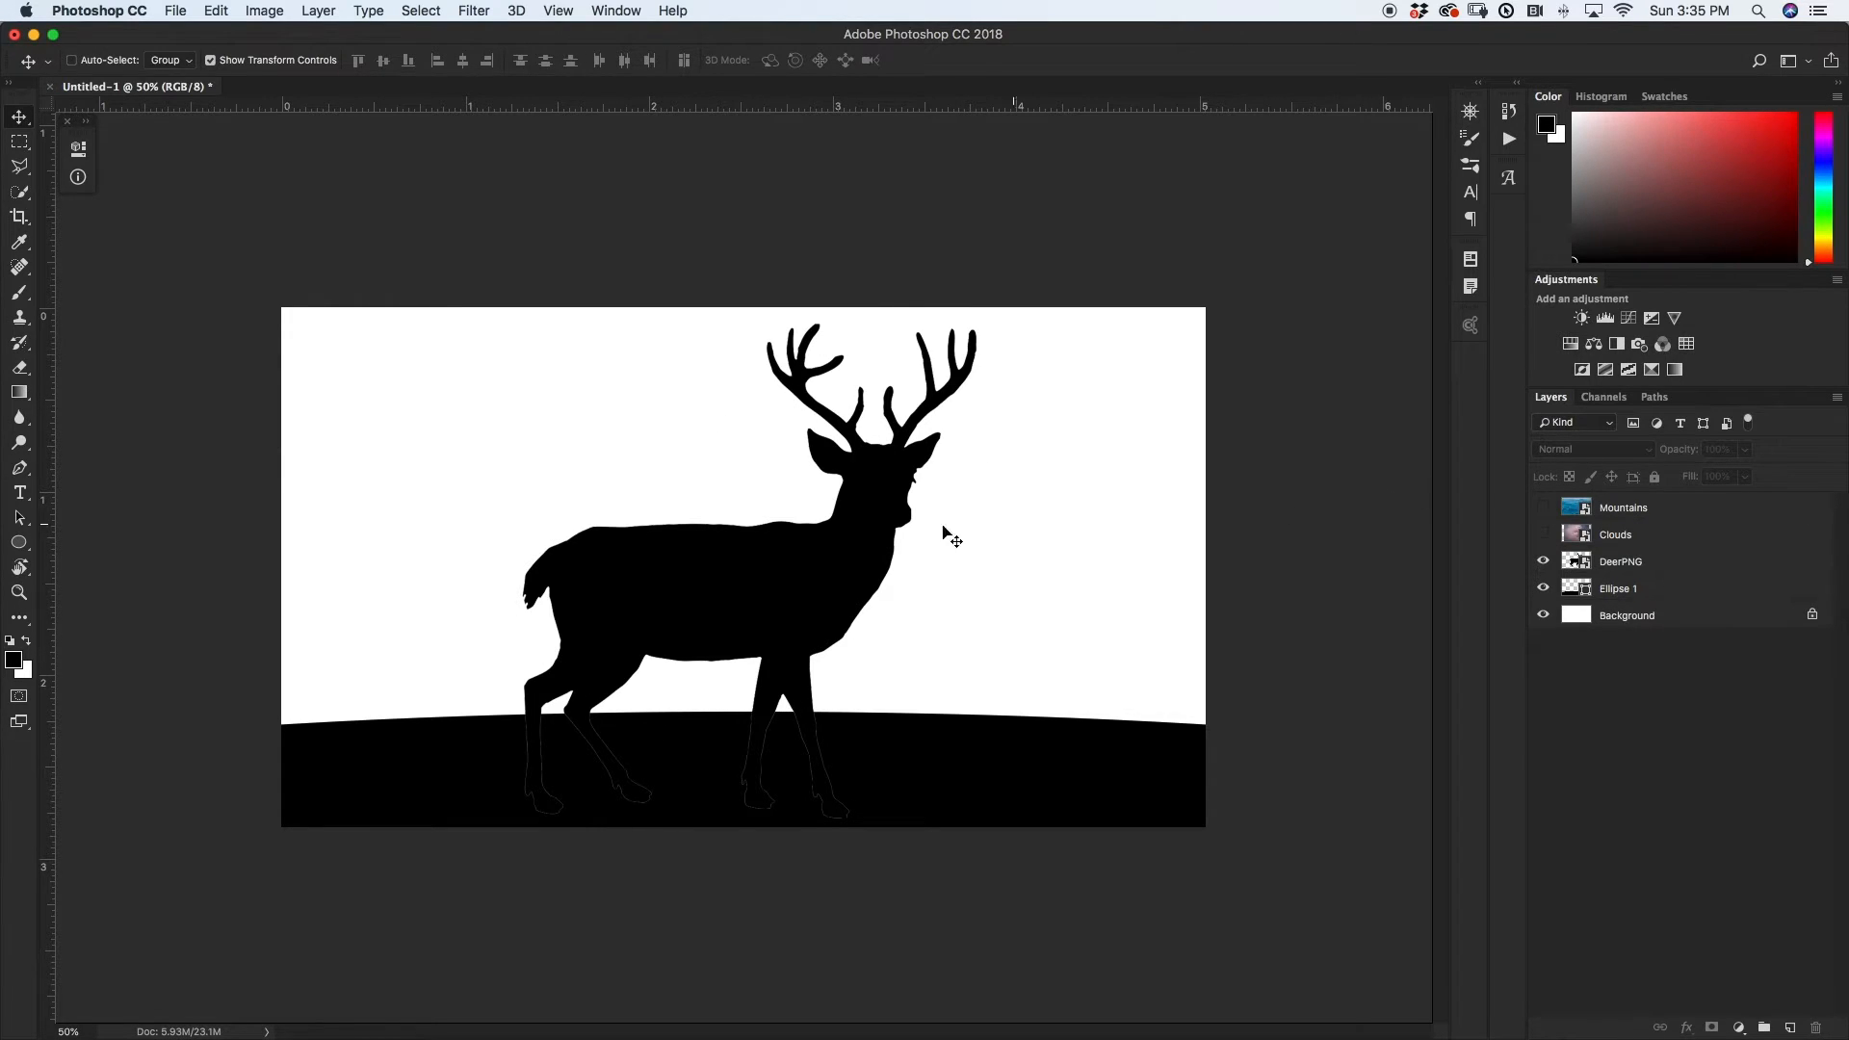
double_click(1675, 564)
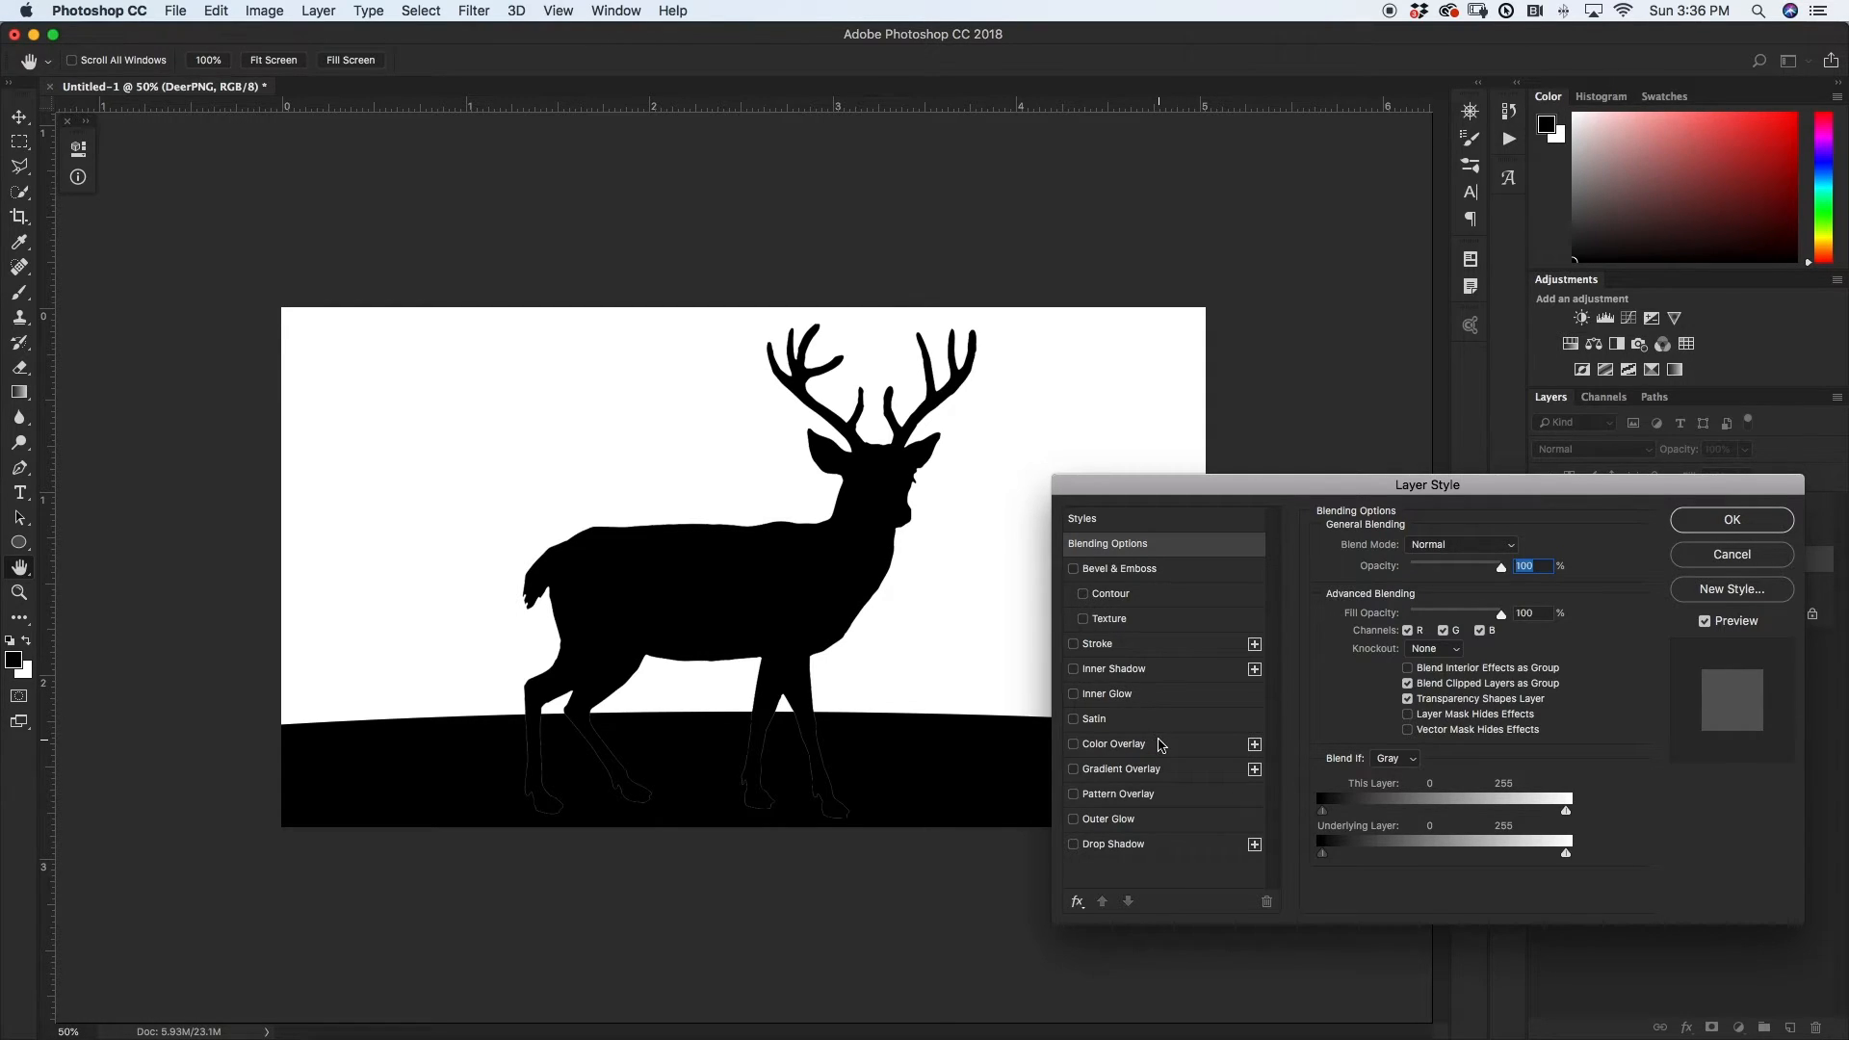
left_click(1162, 745)
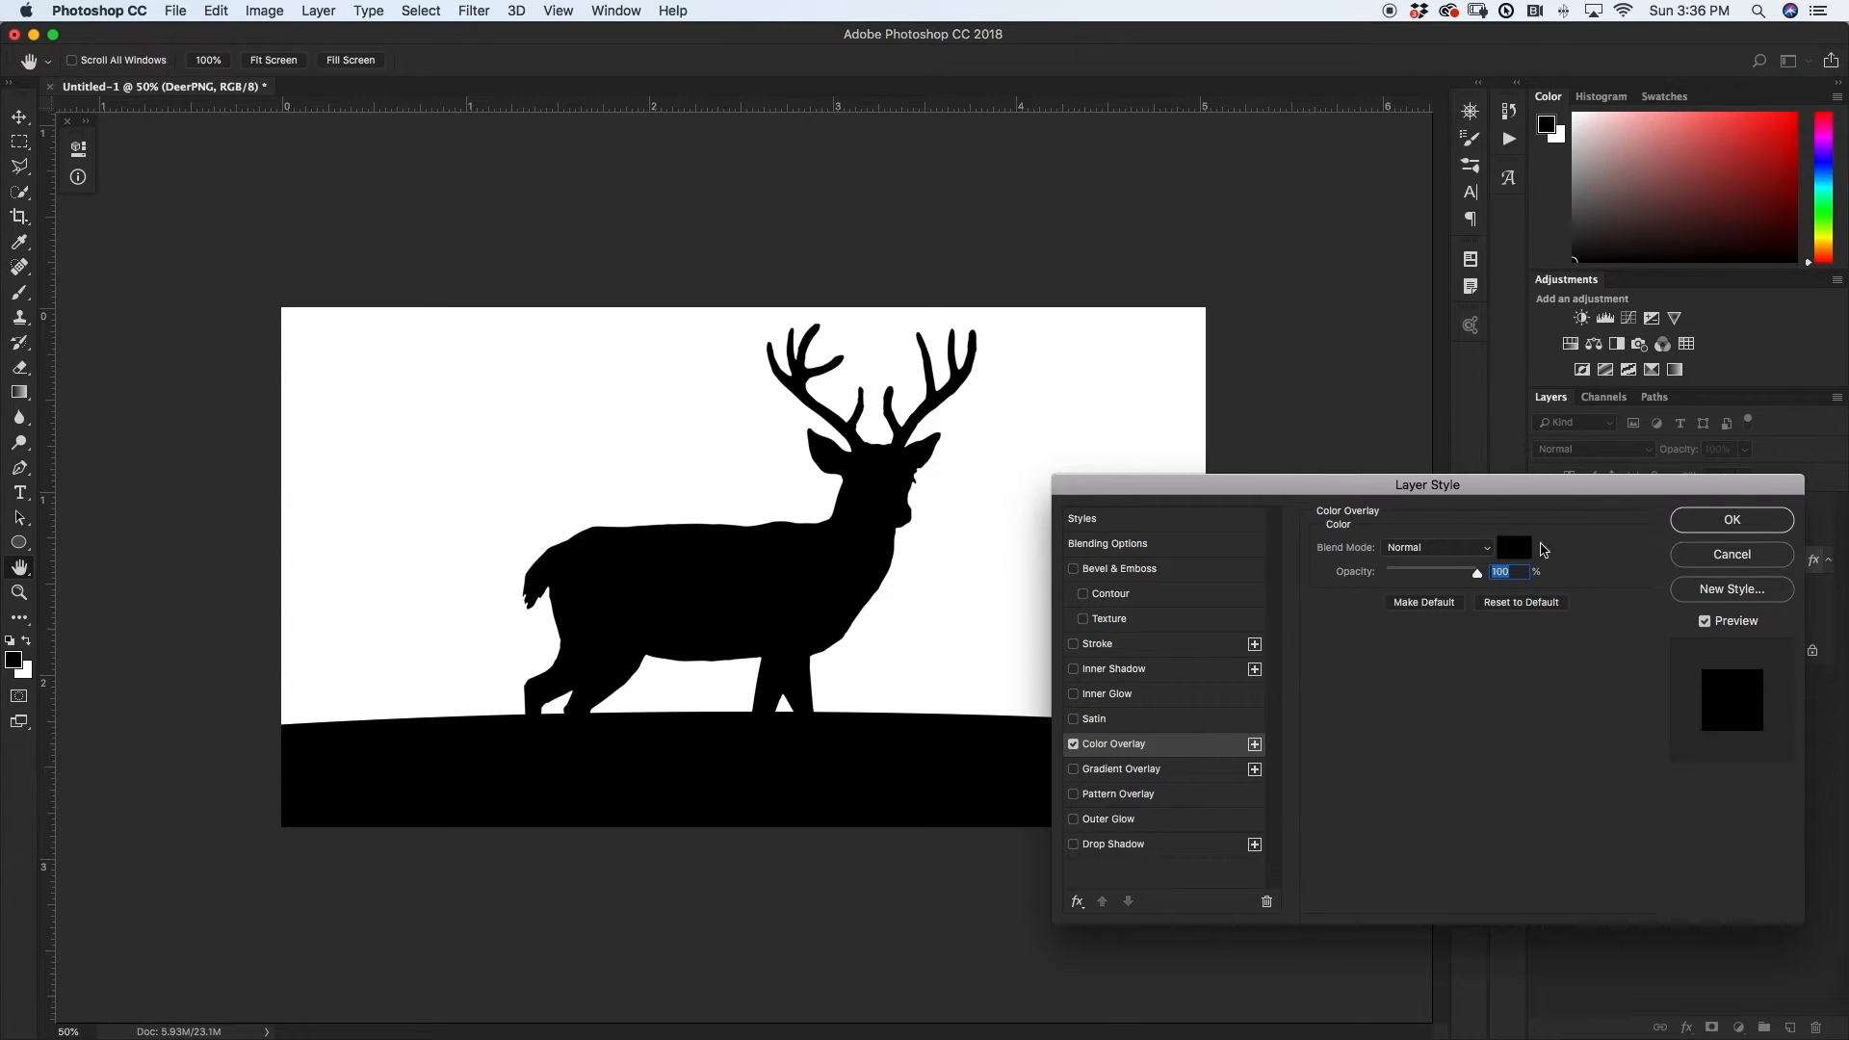
left_click(1733, 520)
- Scale the deer down proportionally to about 7.92% and stand it near the middle of the hilltop
key("v")
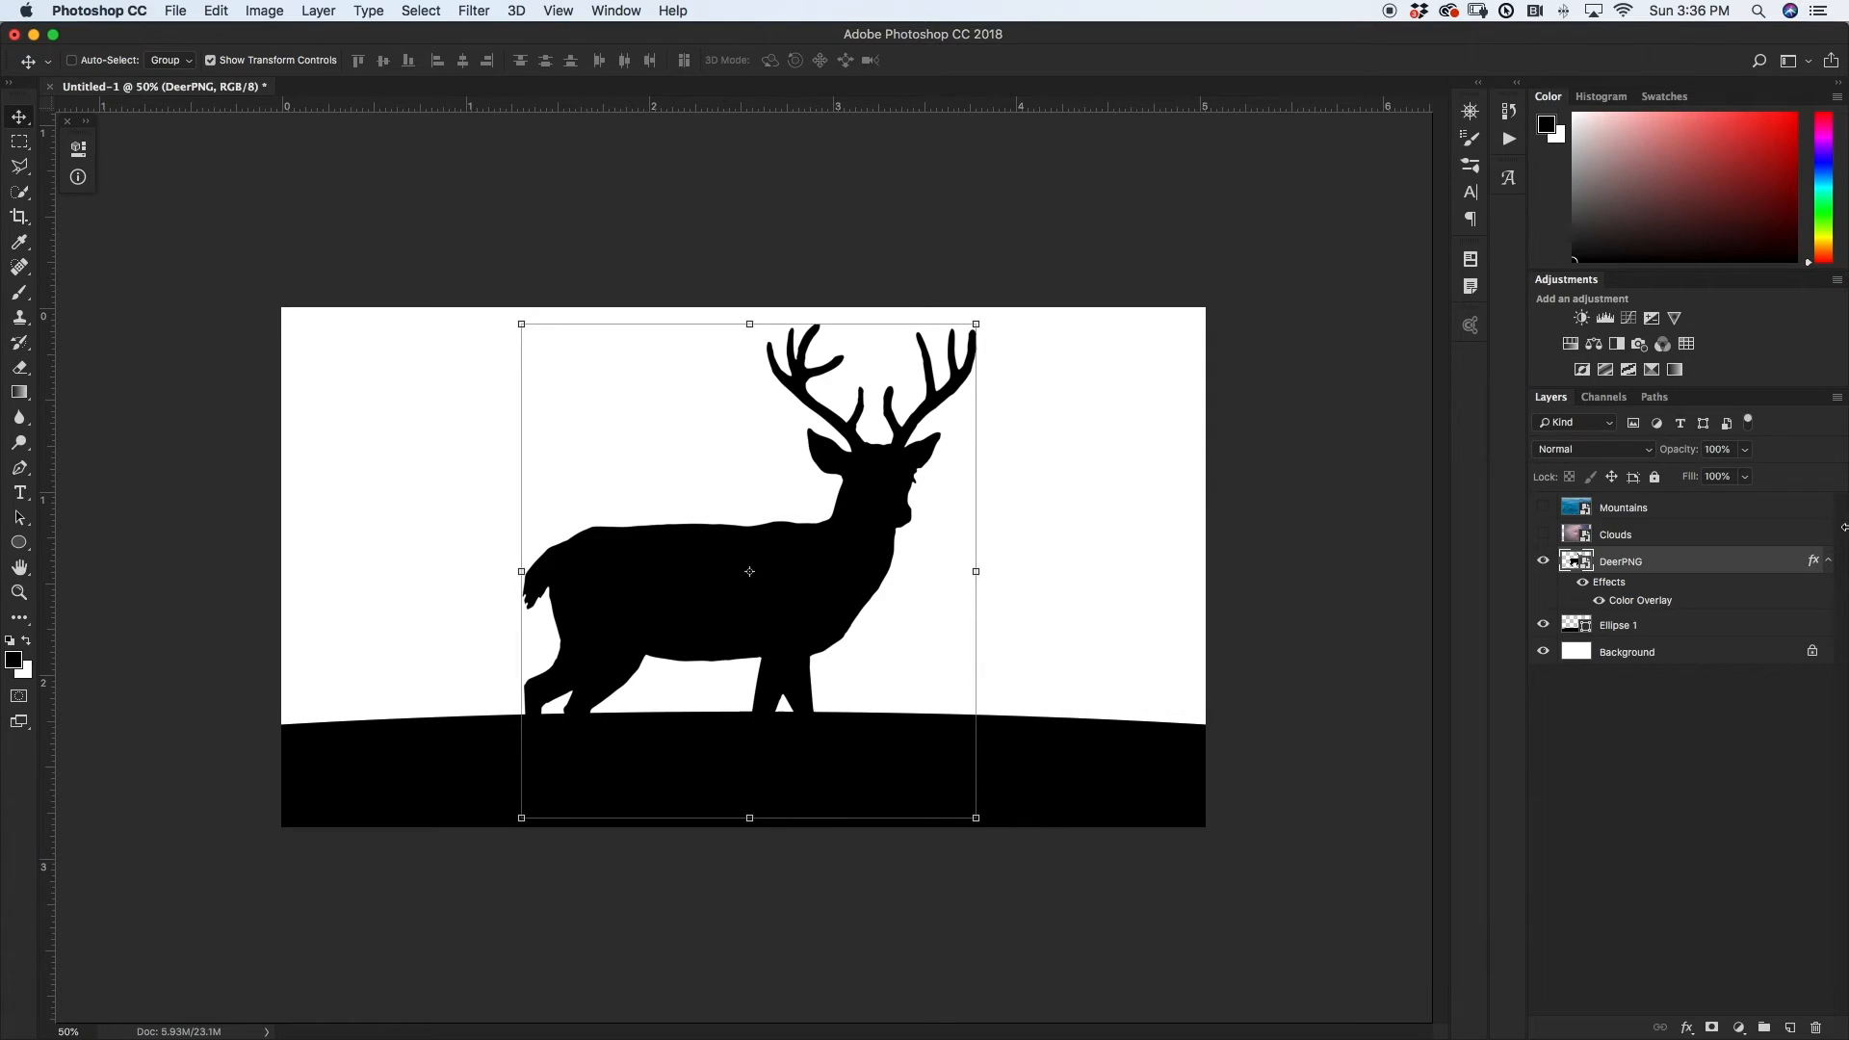
left_click_drag(973, 819, 811, 692)
key("Up")
key("Up")
key("Up")
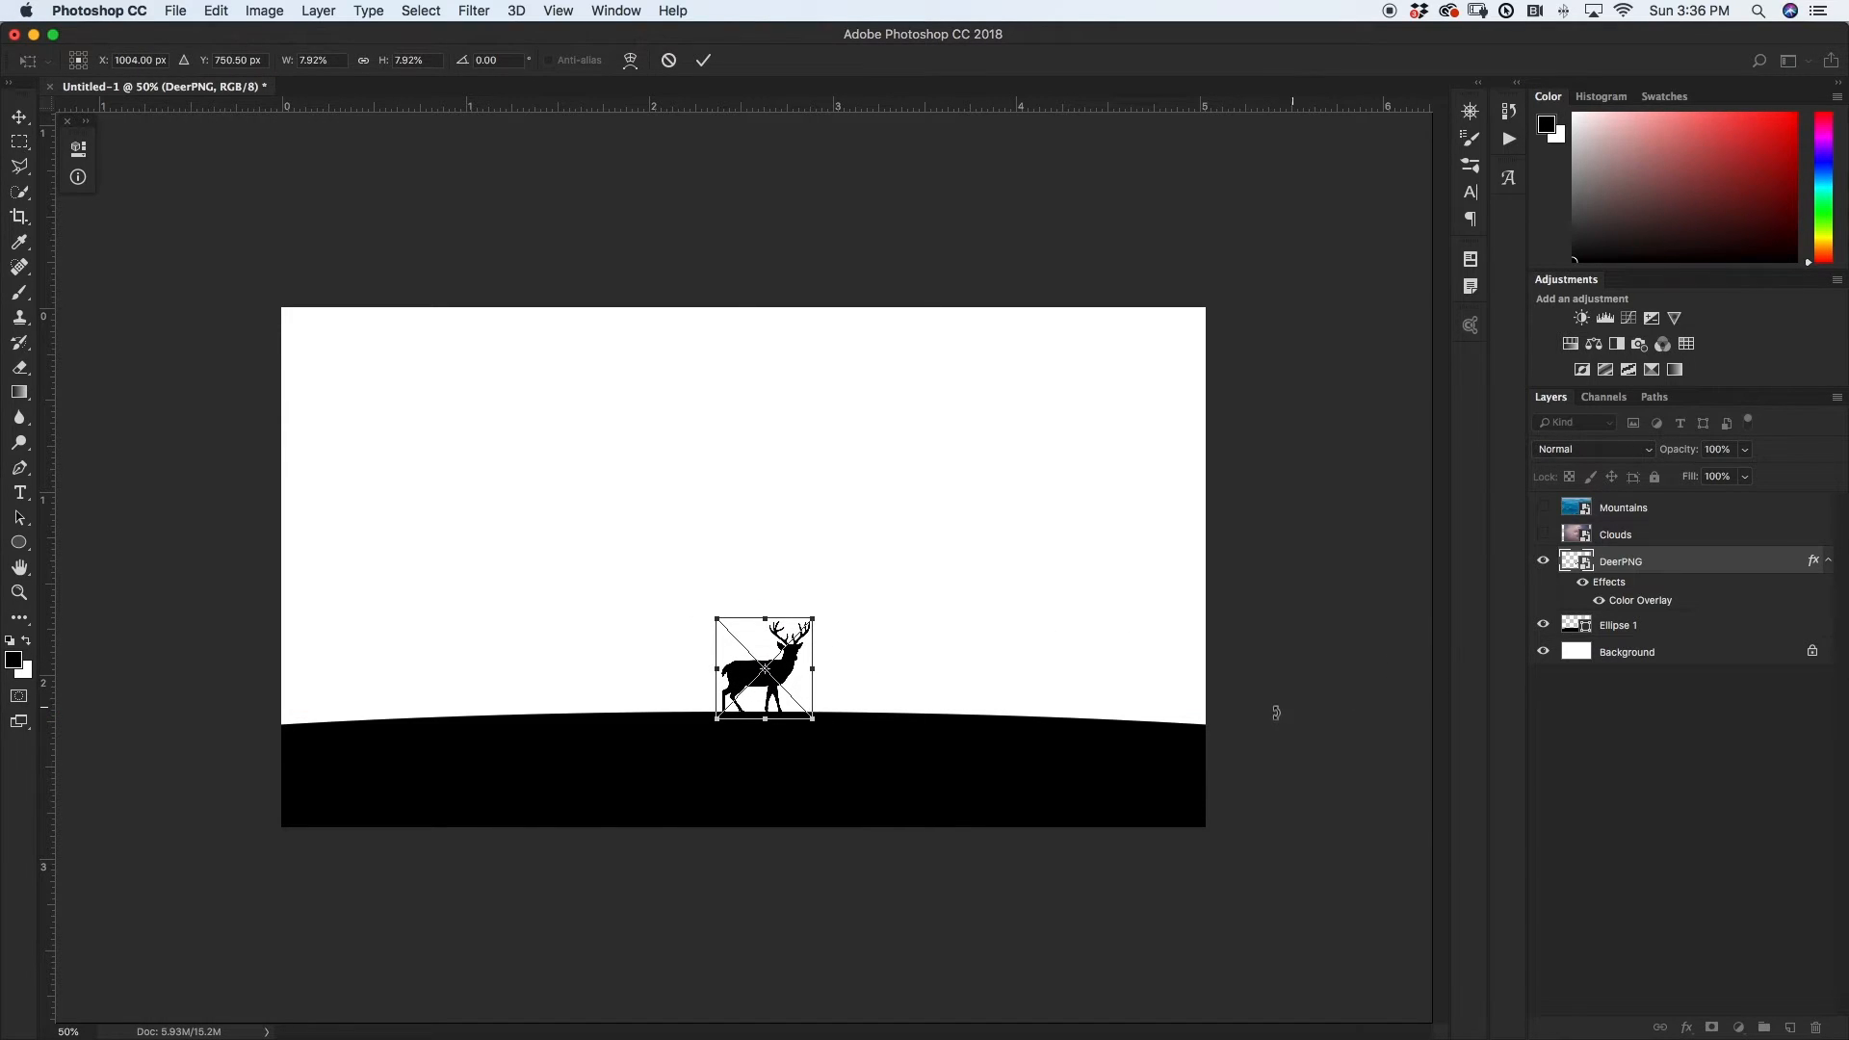
- Nudge the deer to about X 992 px, Y 744.5 px so its hooves meet the hill, apply the transform and deselect the layer
key("Left")
key("Left")
key("Left")
key("Left")
key("Left")
key("Left")
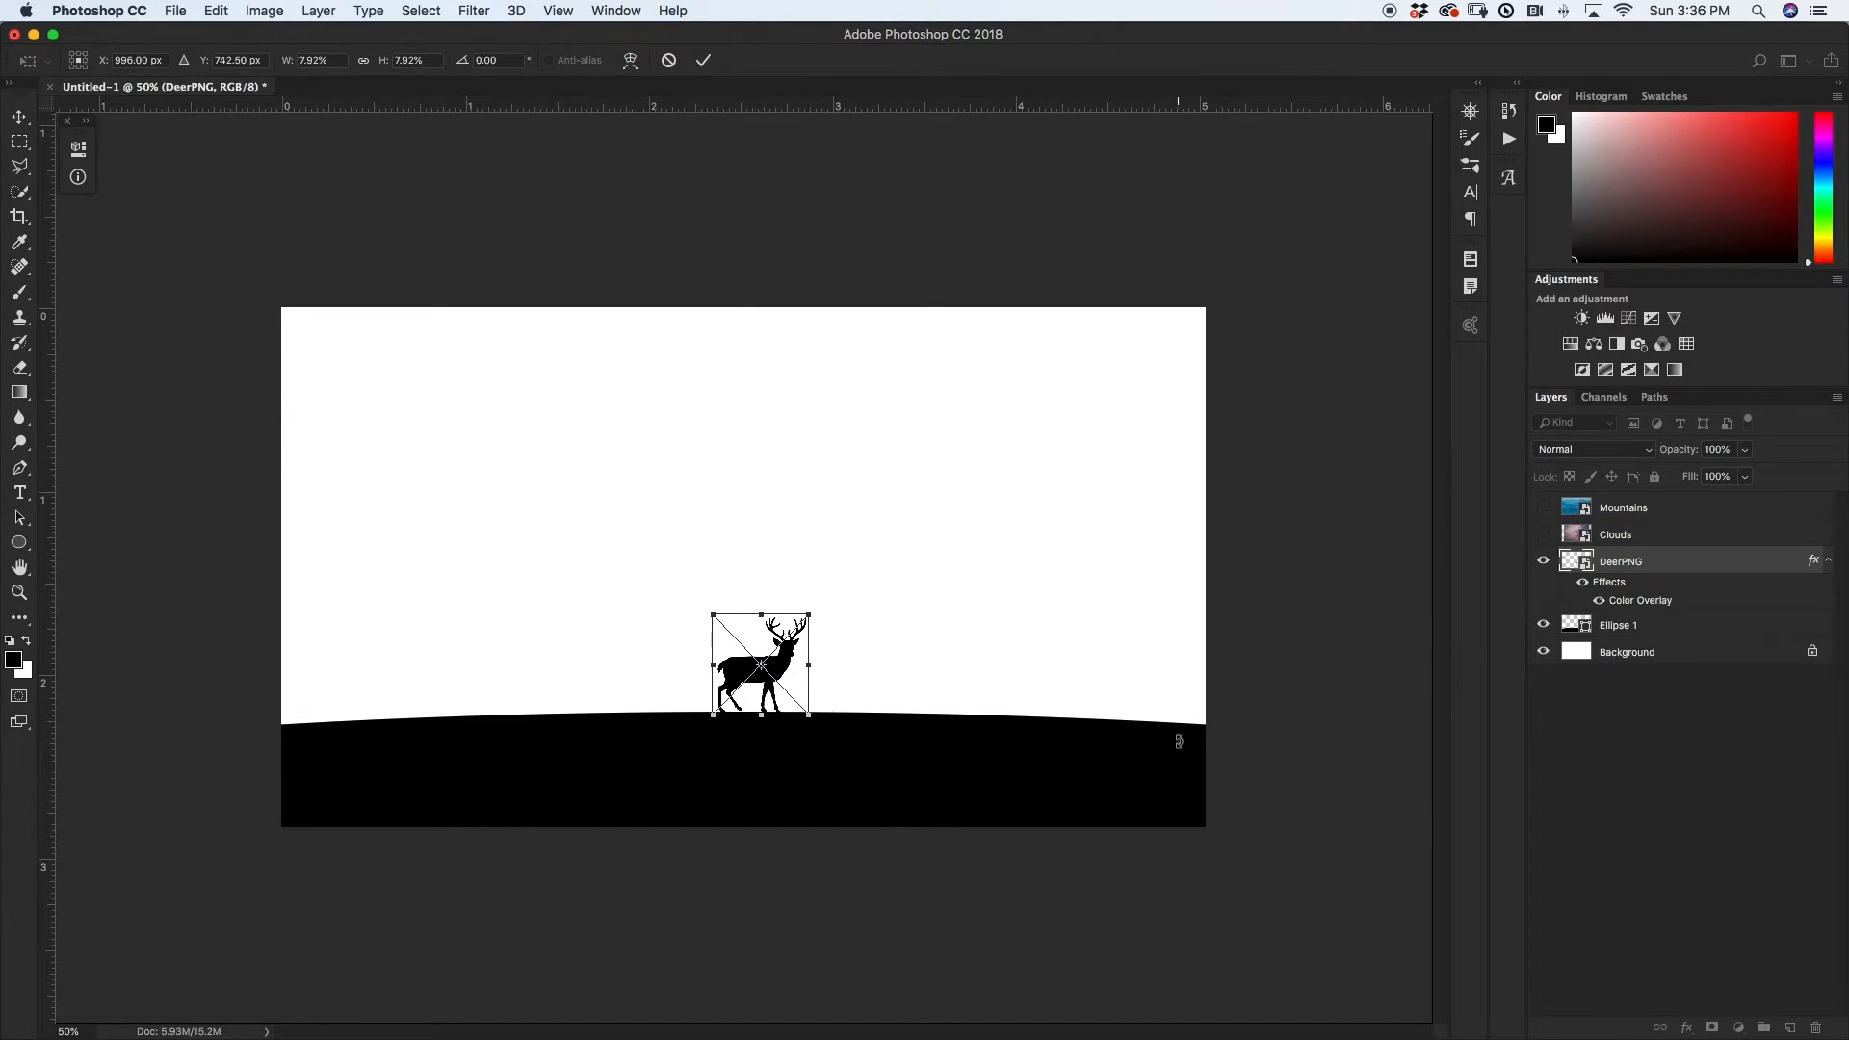
key("Up")
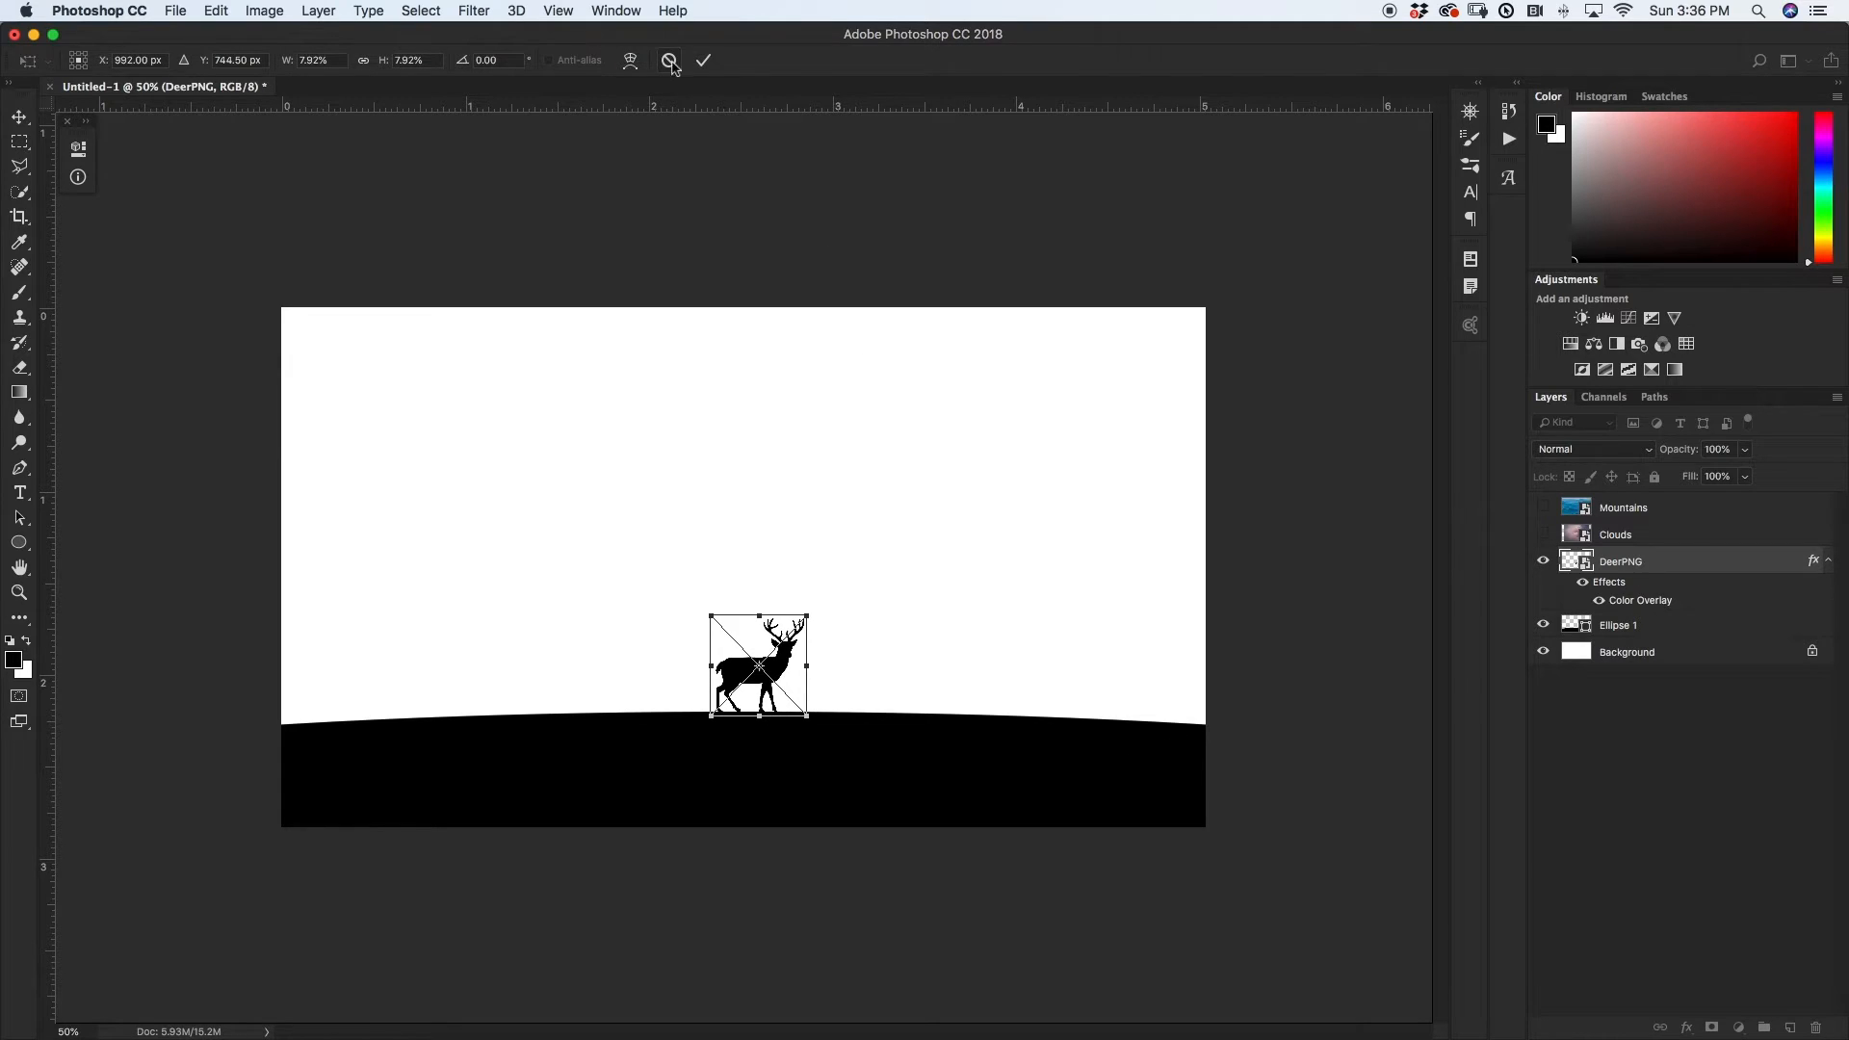
left_click(703, 62)
left_click(1729, 740)
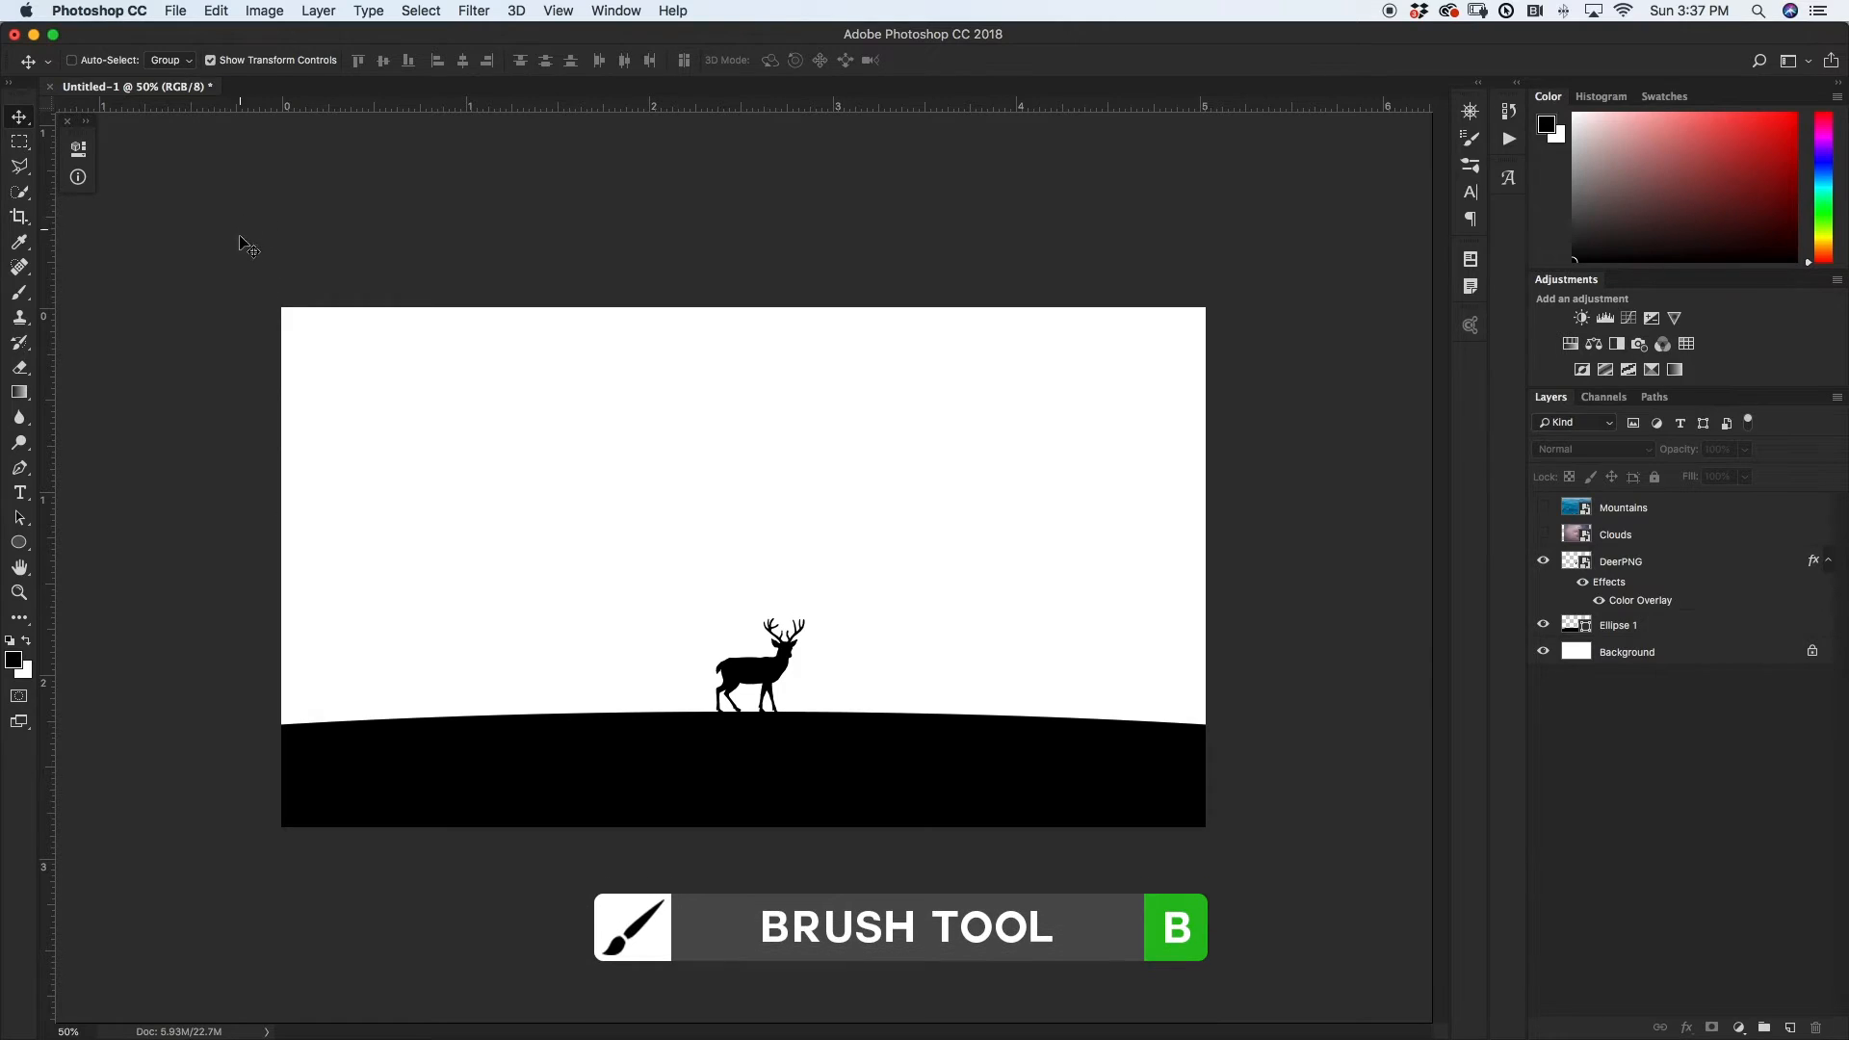
- With the Brush tool, import the brush set Grass Photoshop Brushes 1.abr from the Presets/Brushes folder
key("b")
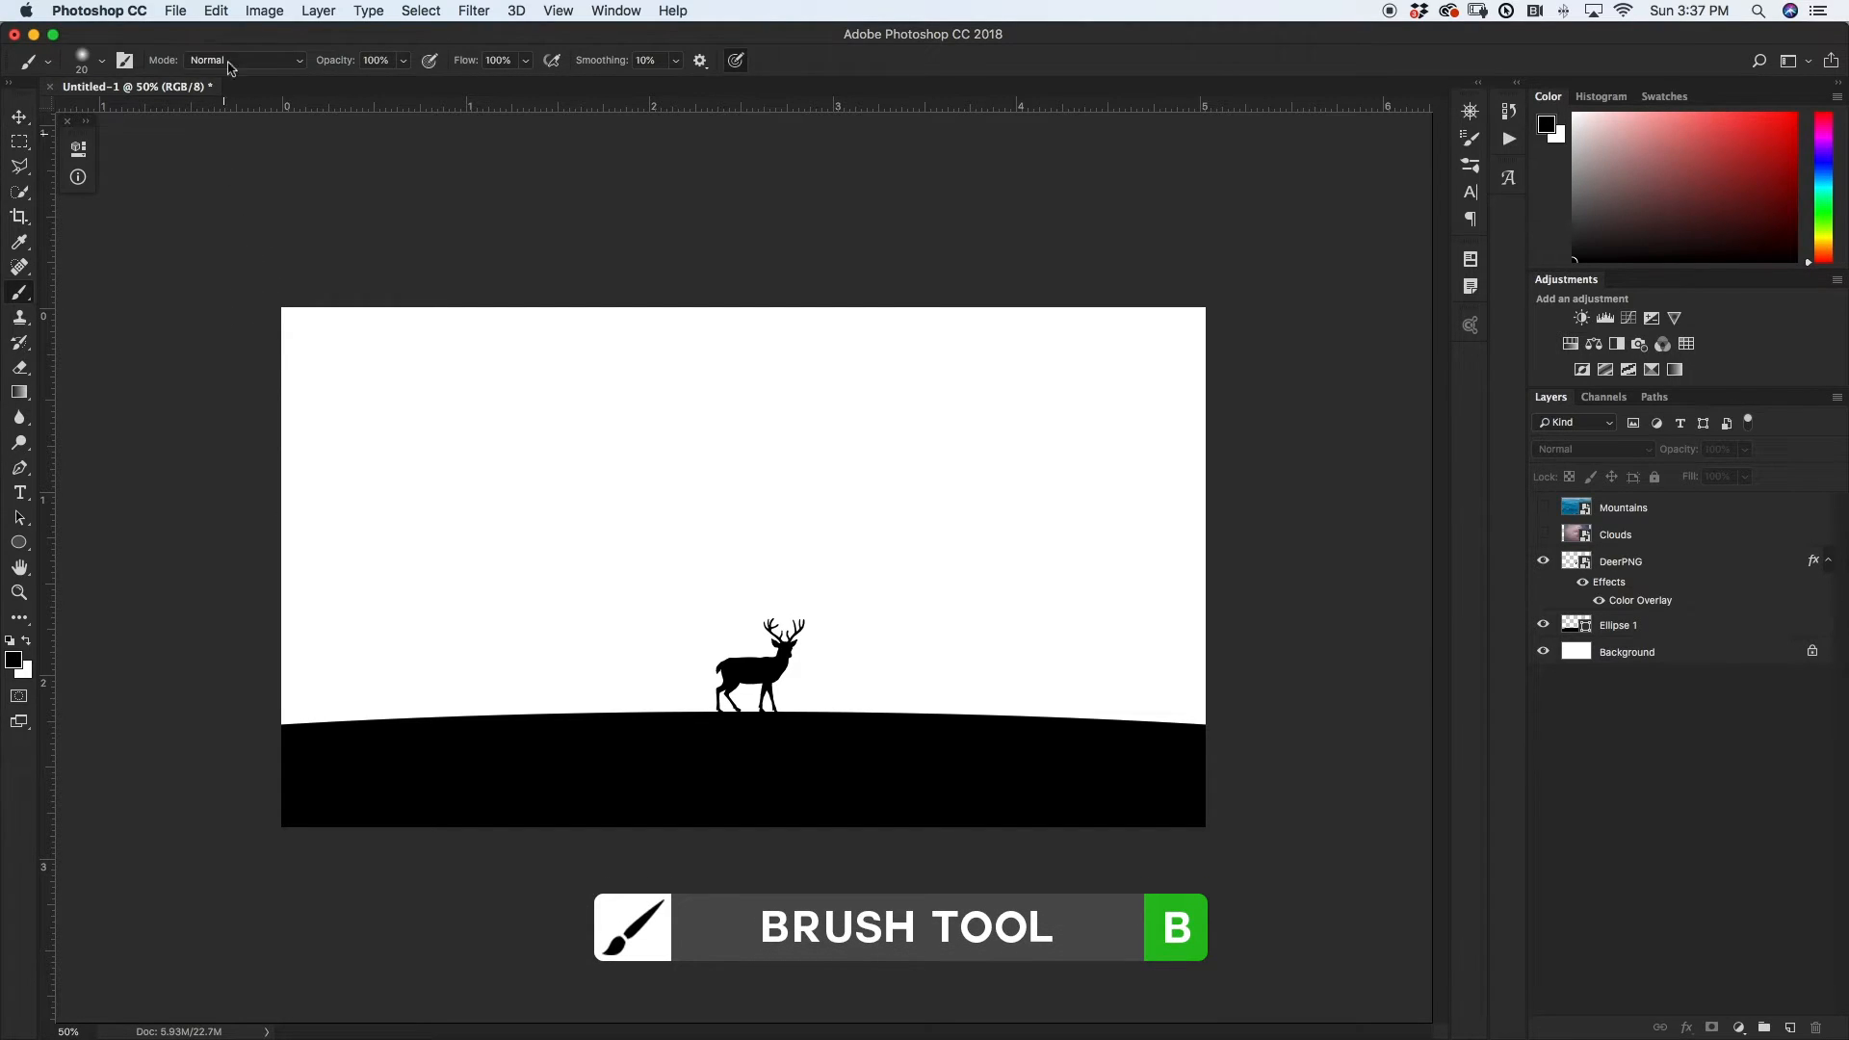
left_click(104, 60)
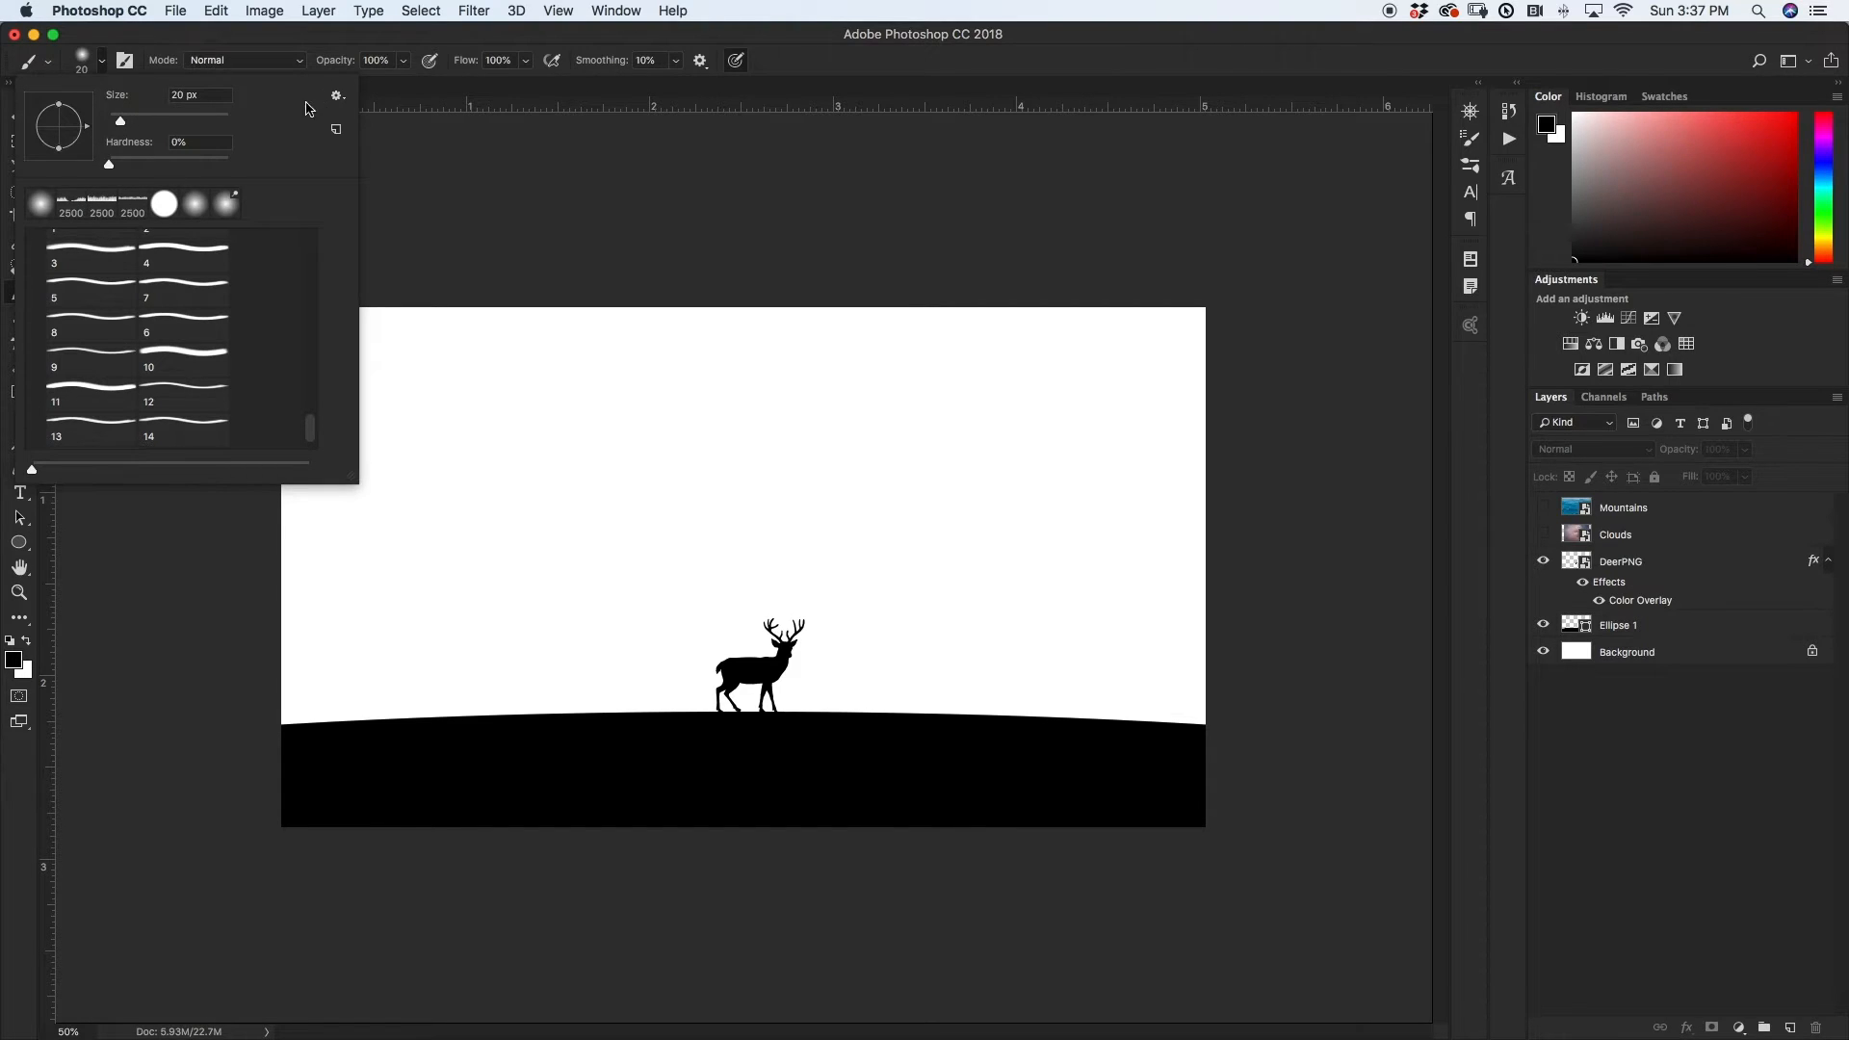
left_click(337, 97)
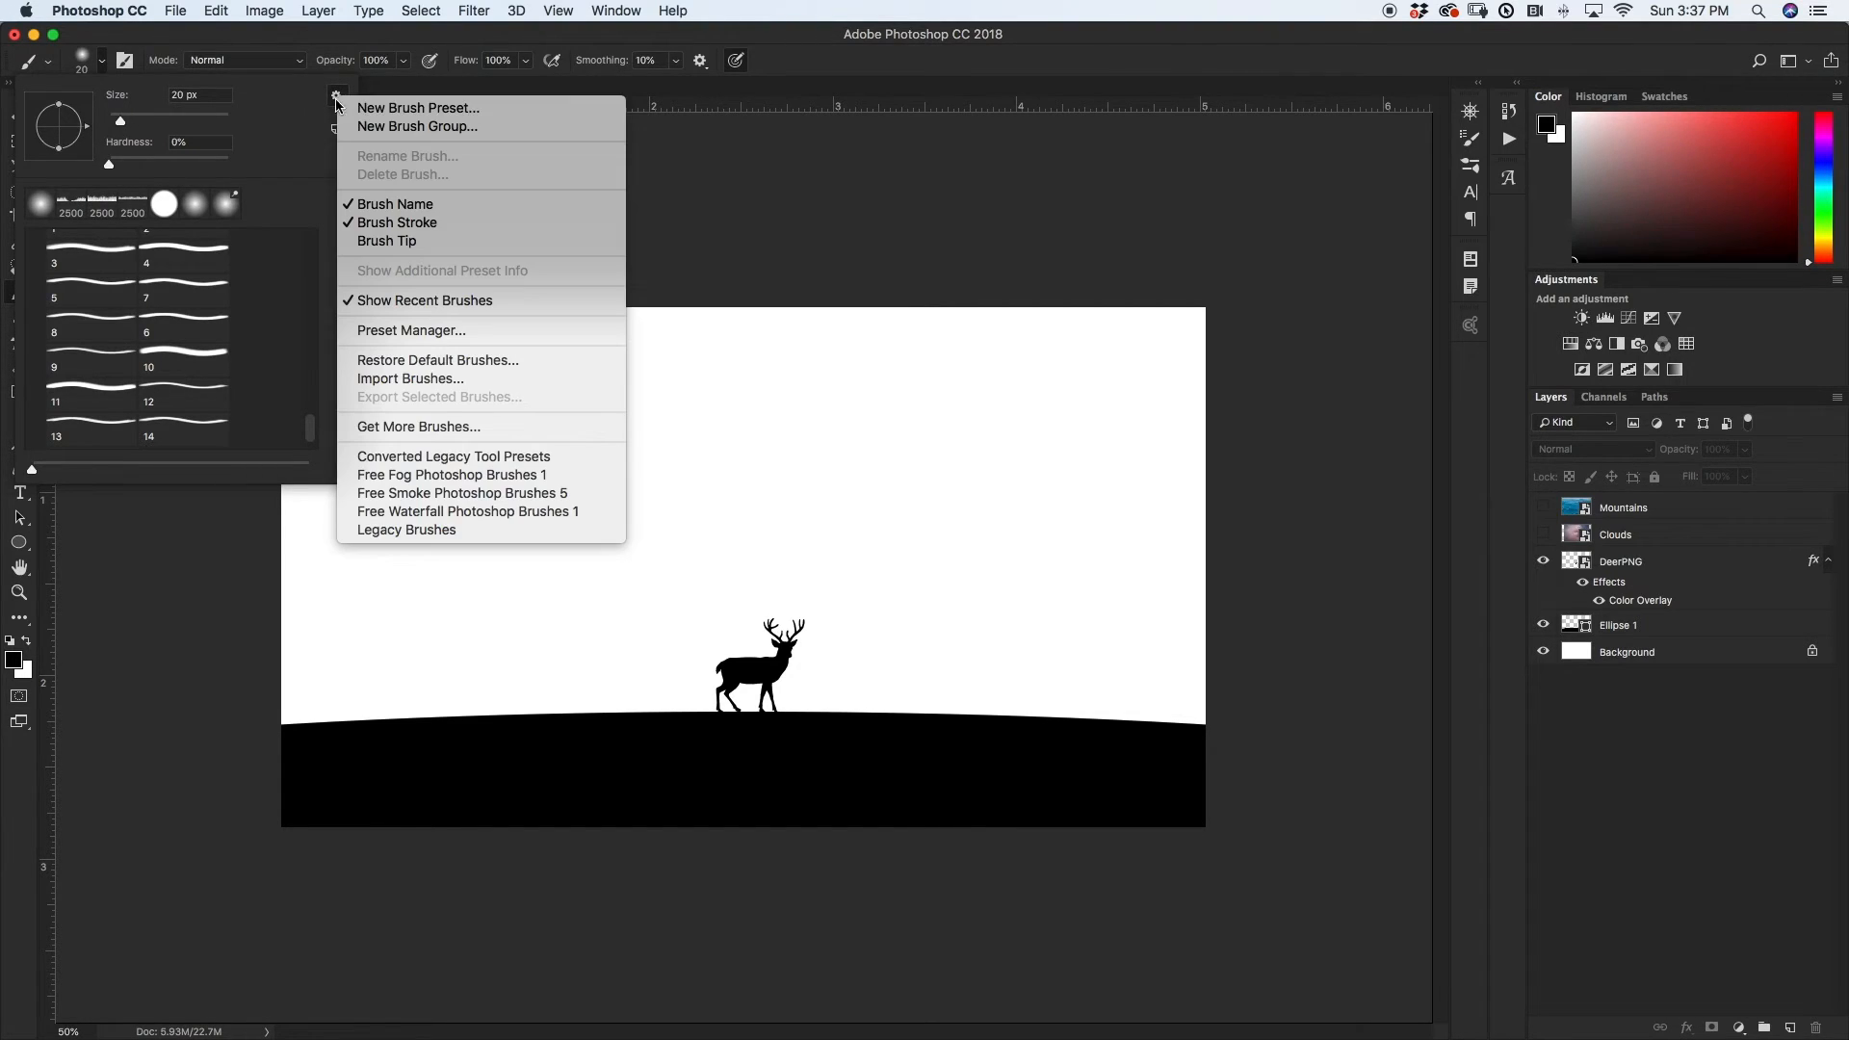
left_click(453, 386)
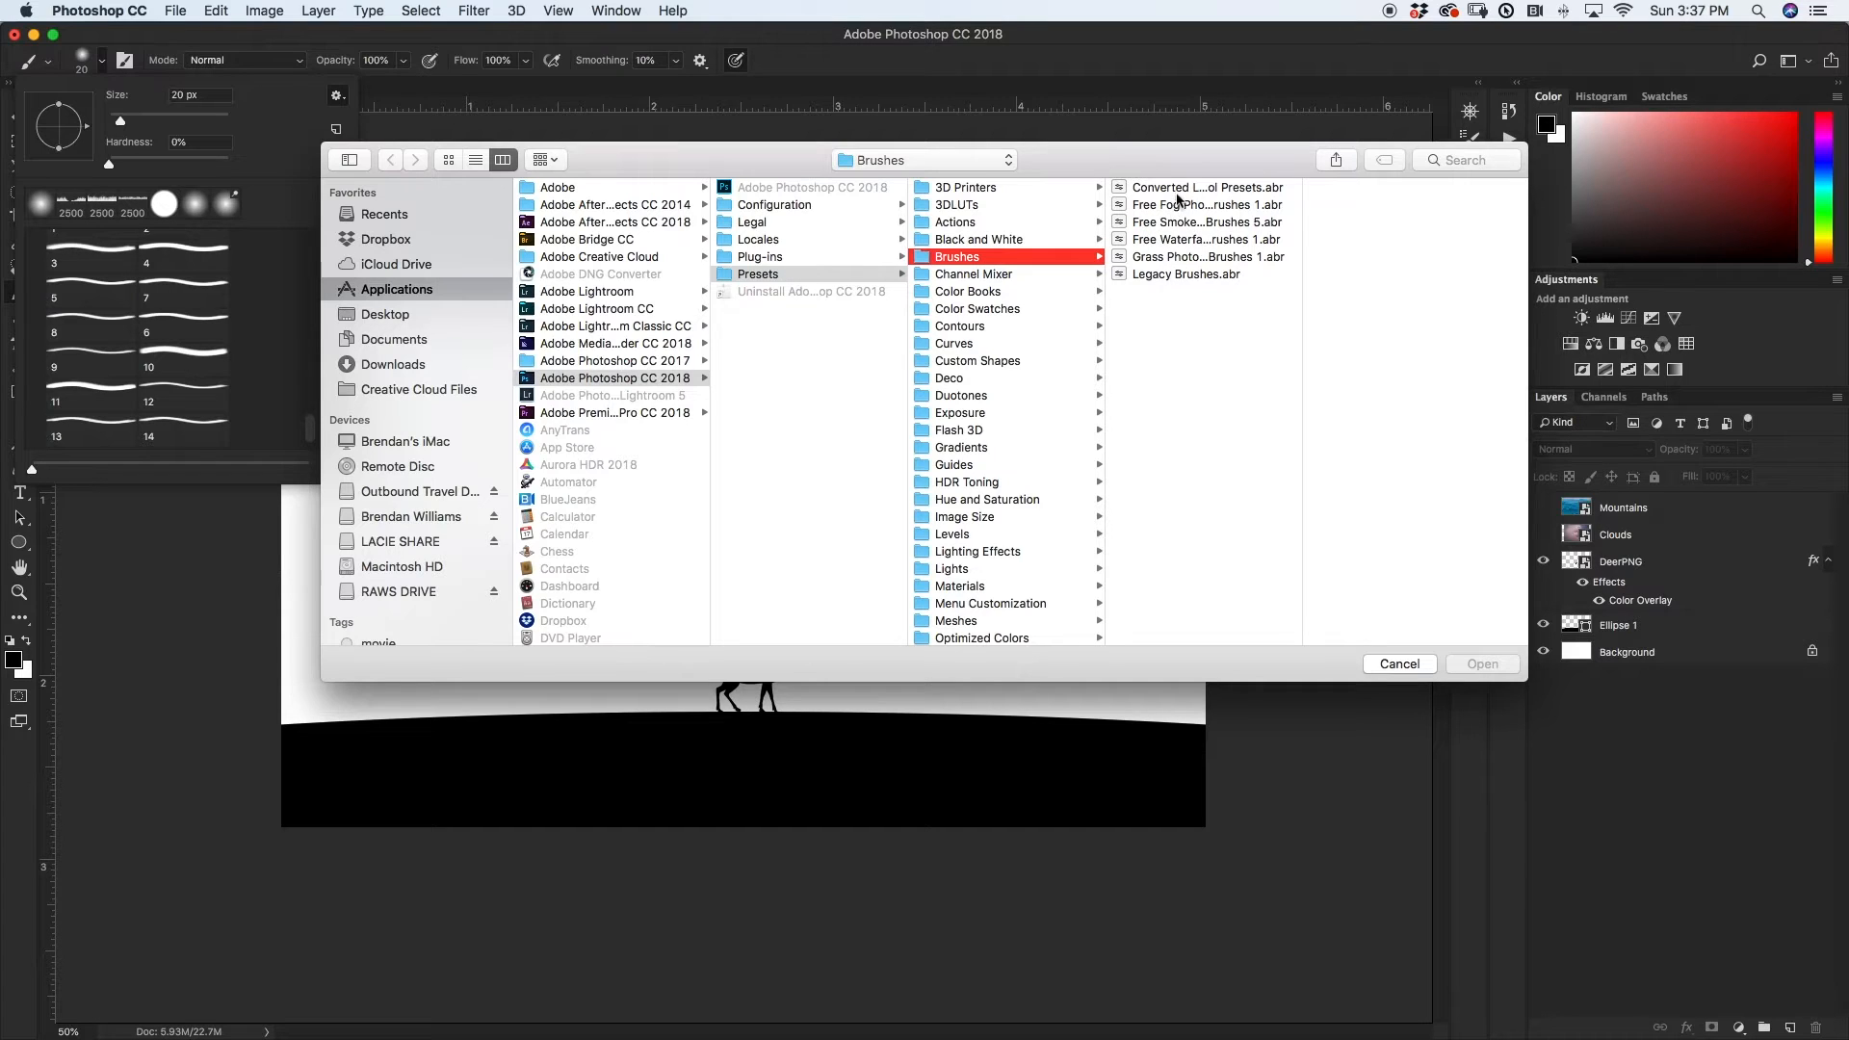
left_click(1160, 258)
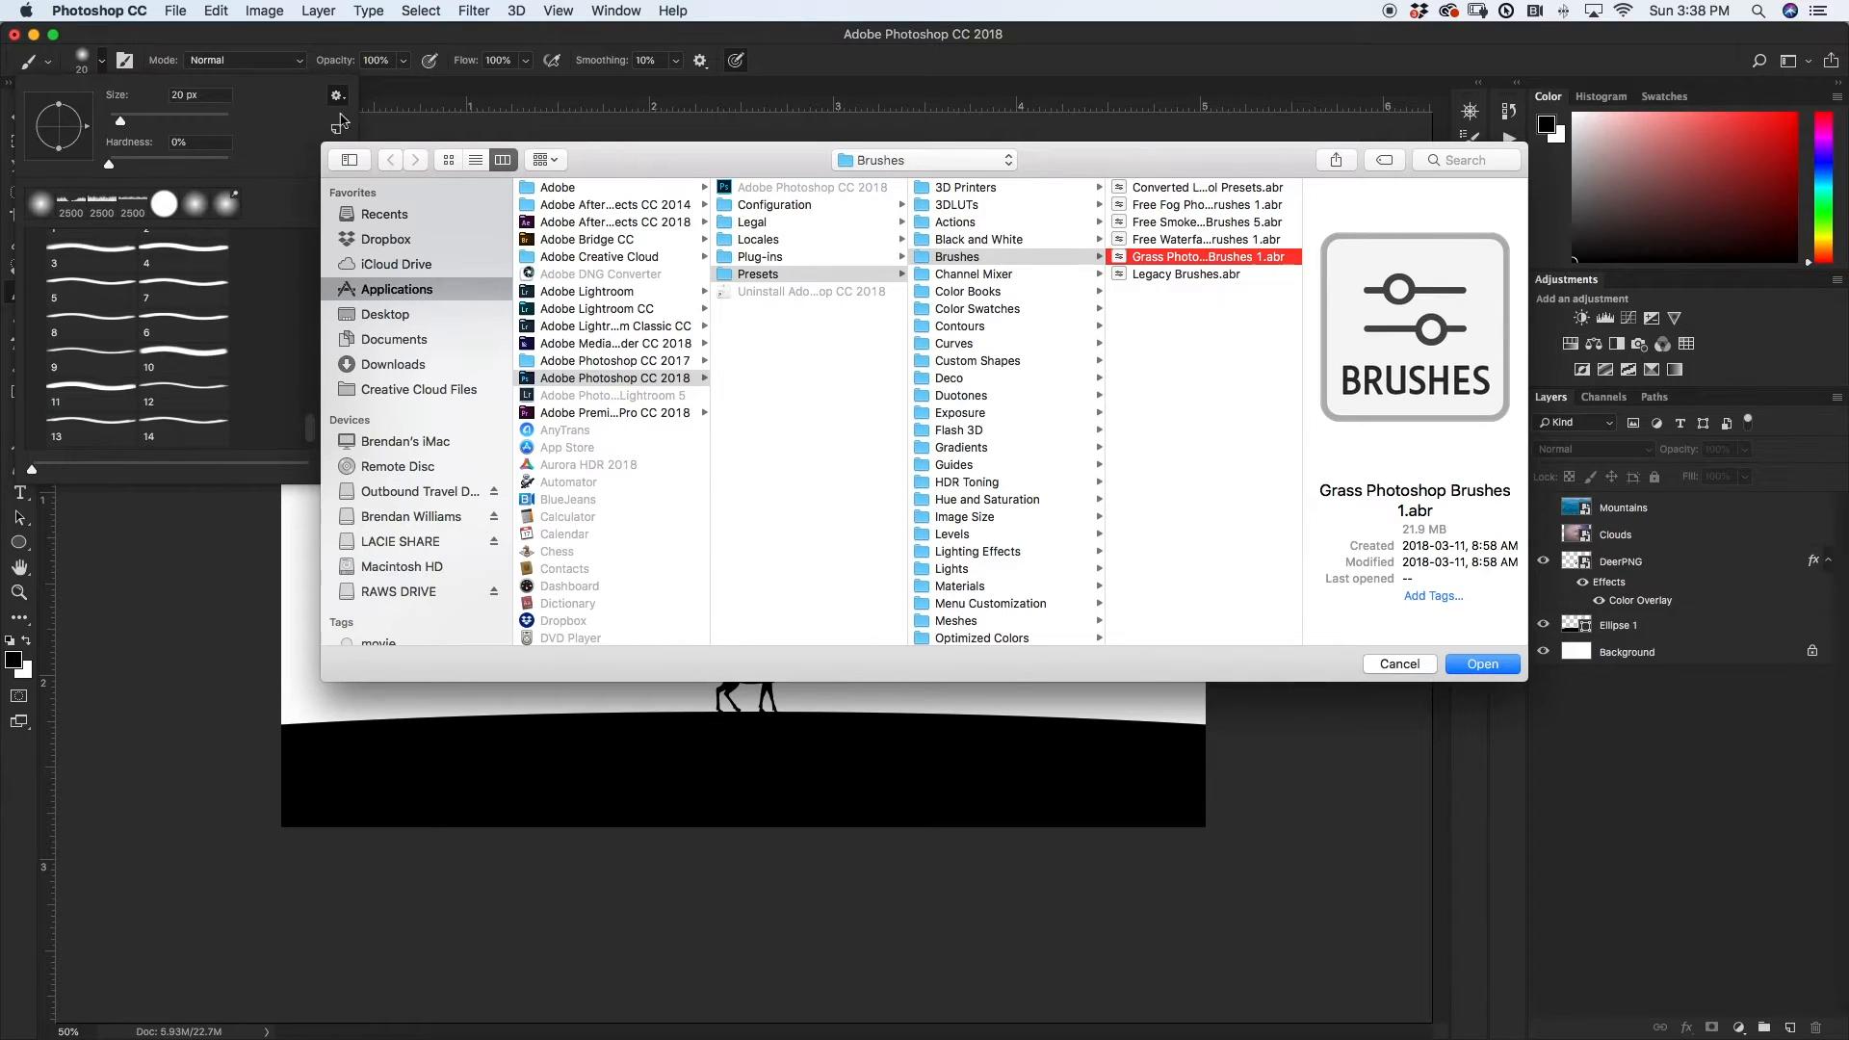
left_click(1458, 667)
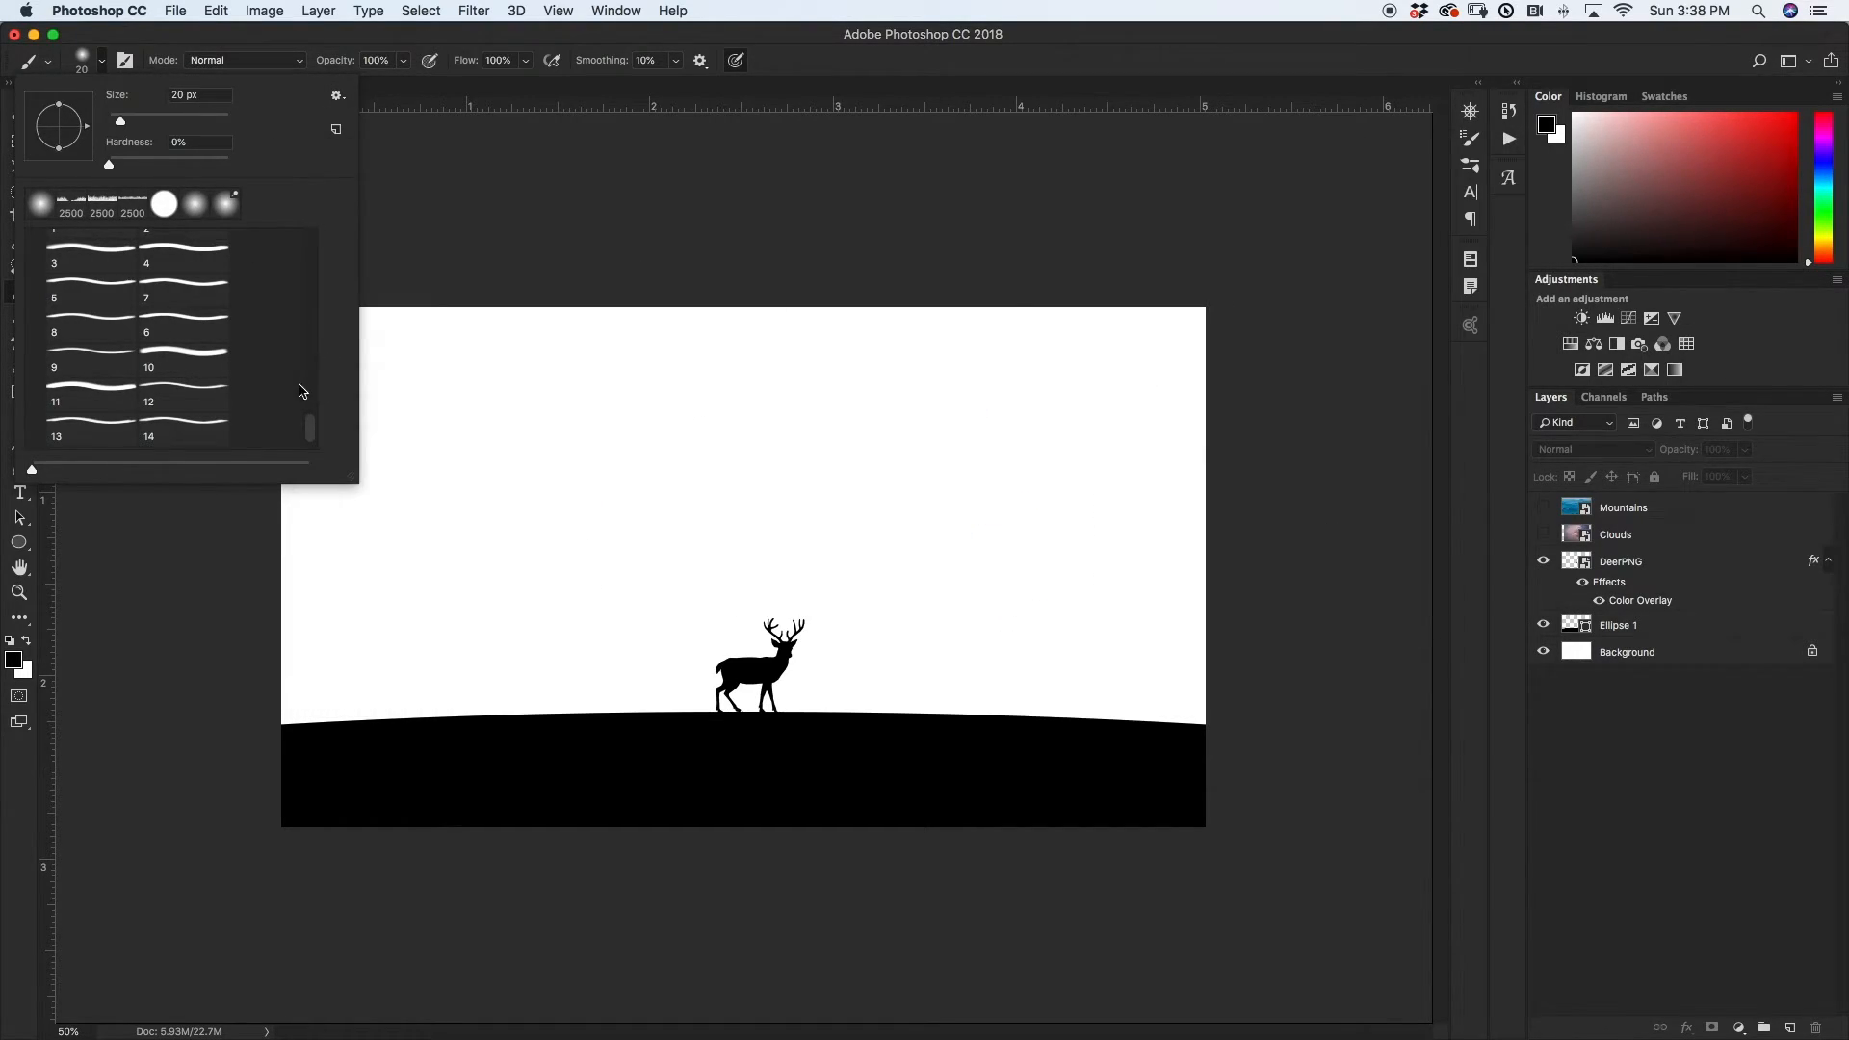
- Browse the brushes in the Grass Photoshop Brushes 1 set, trying brushes 7 and 1
mouse_move(314, 432)
left_mouse_down()
mouse_move(310, 409)
mouse_move(121, 398)
left_mouse_up()
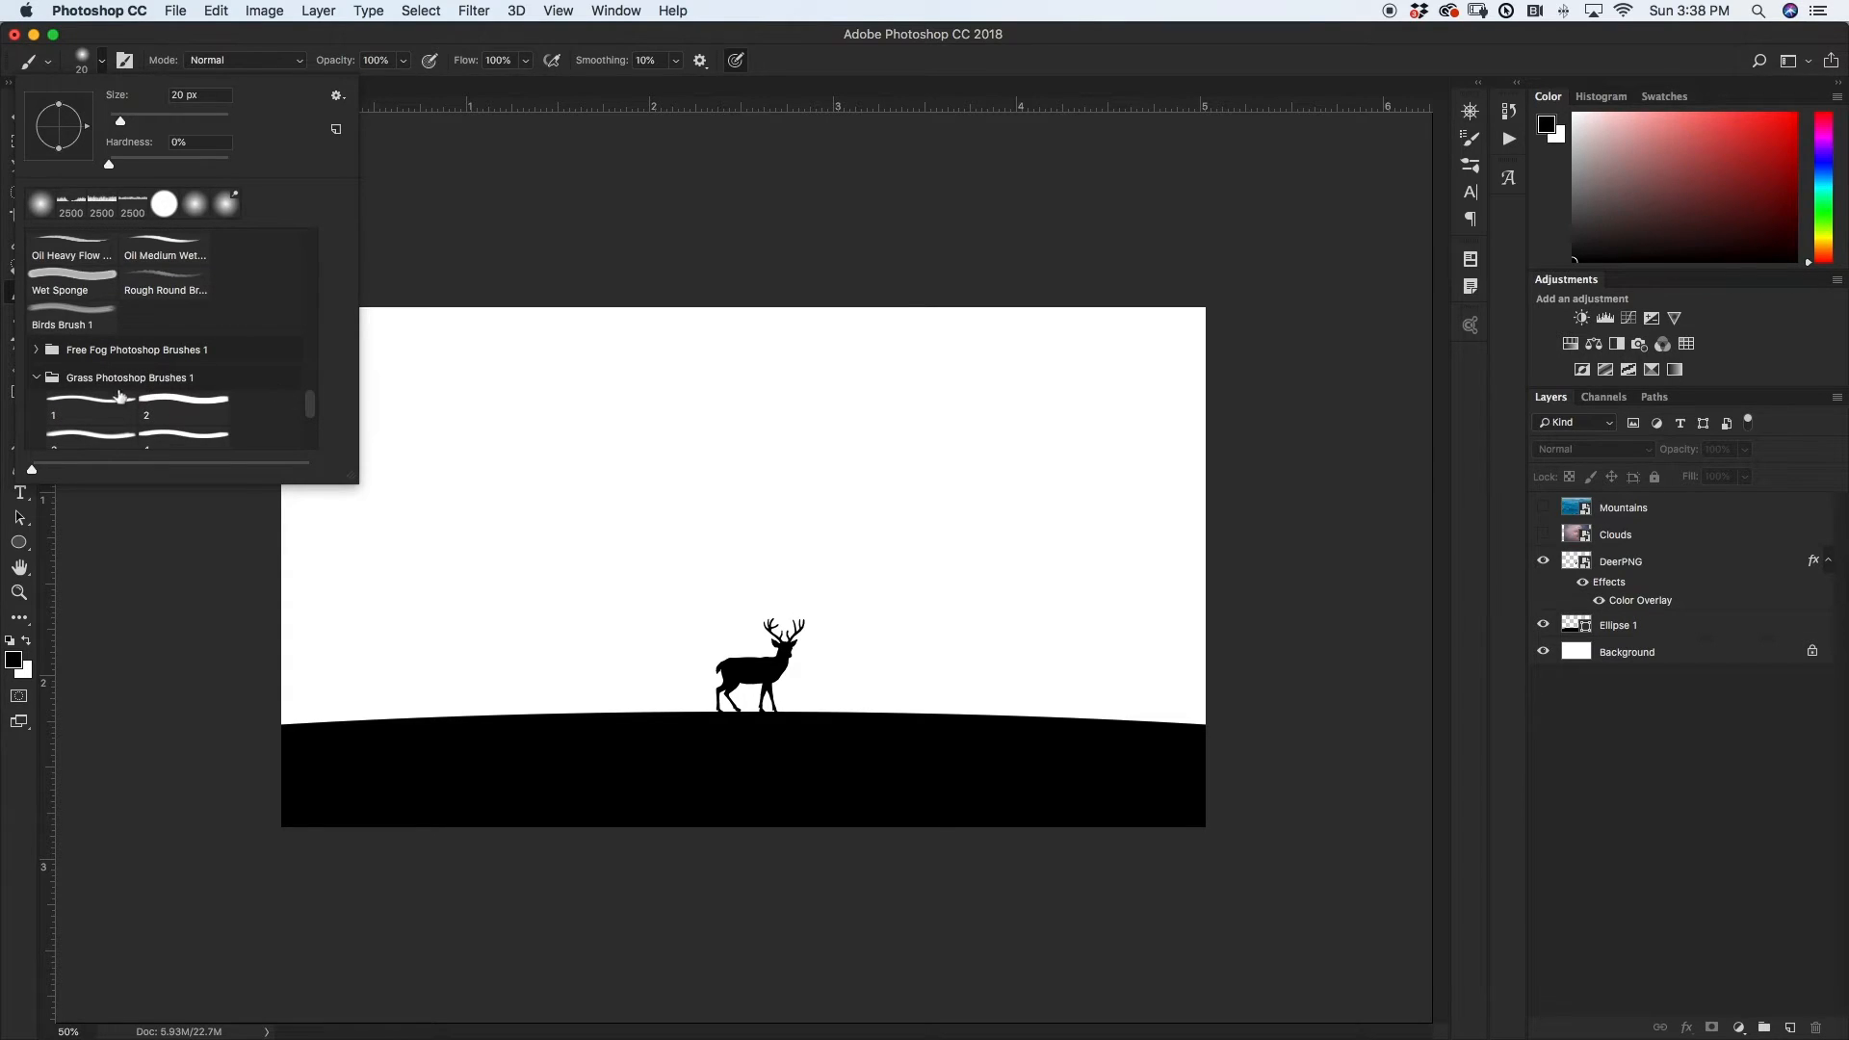
left_click(39, 380)
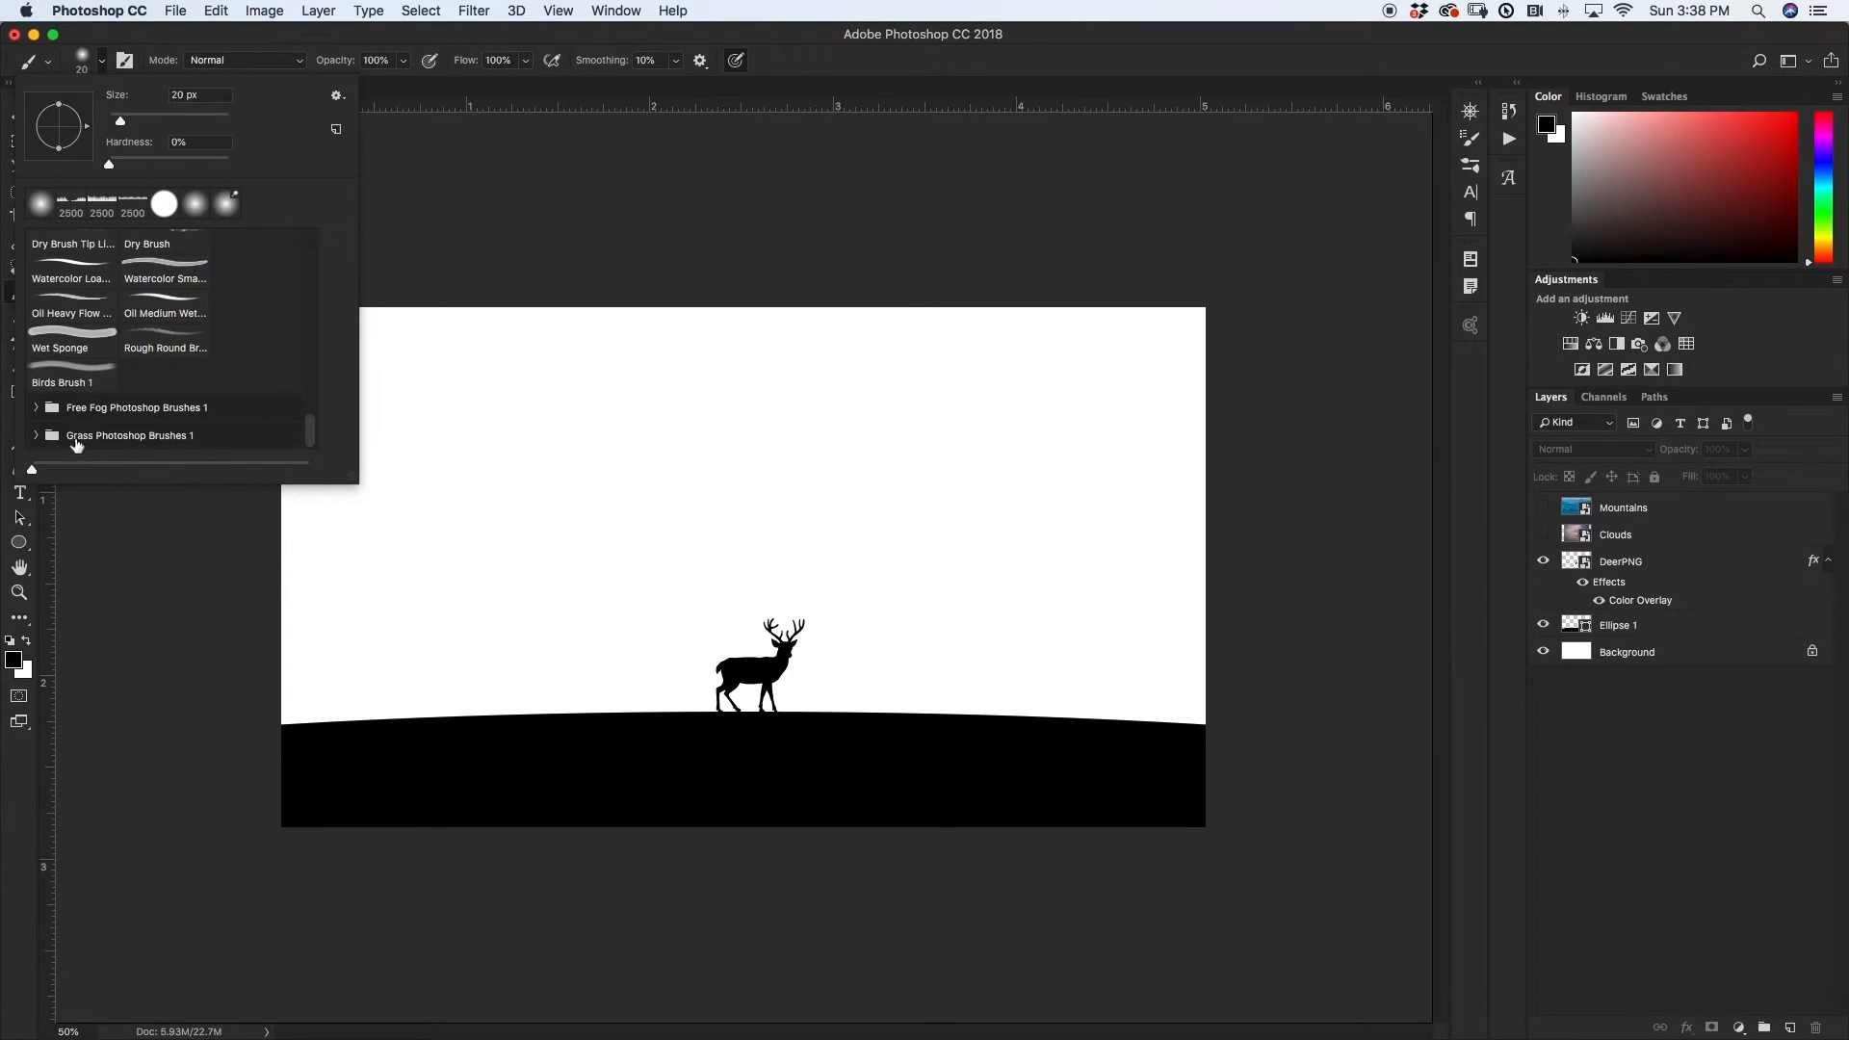
left_click(38, 438)
left_click_drag(310, 402, 312, 433)
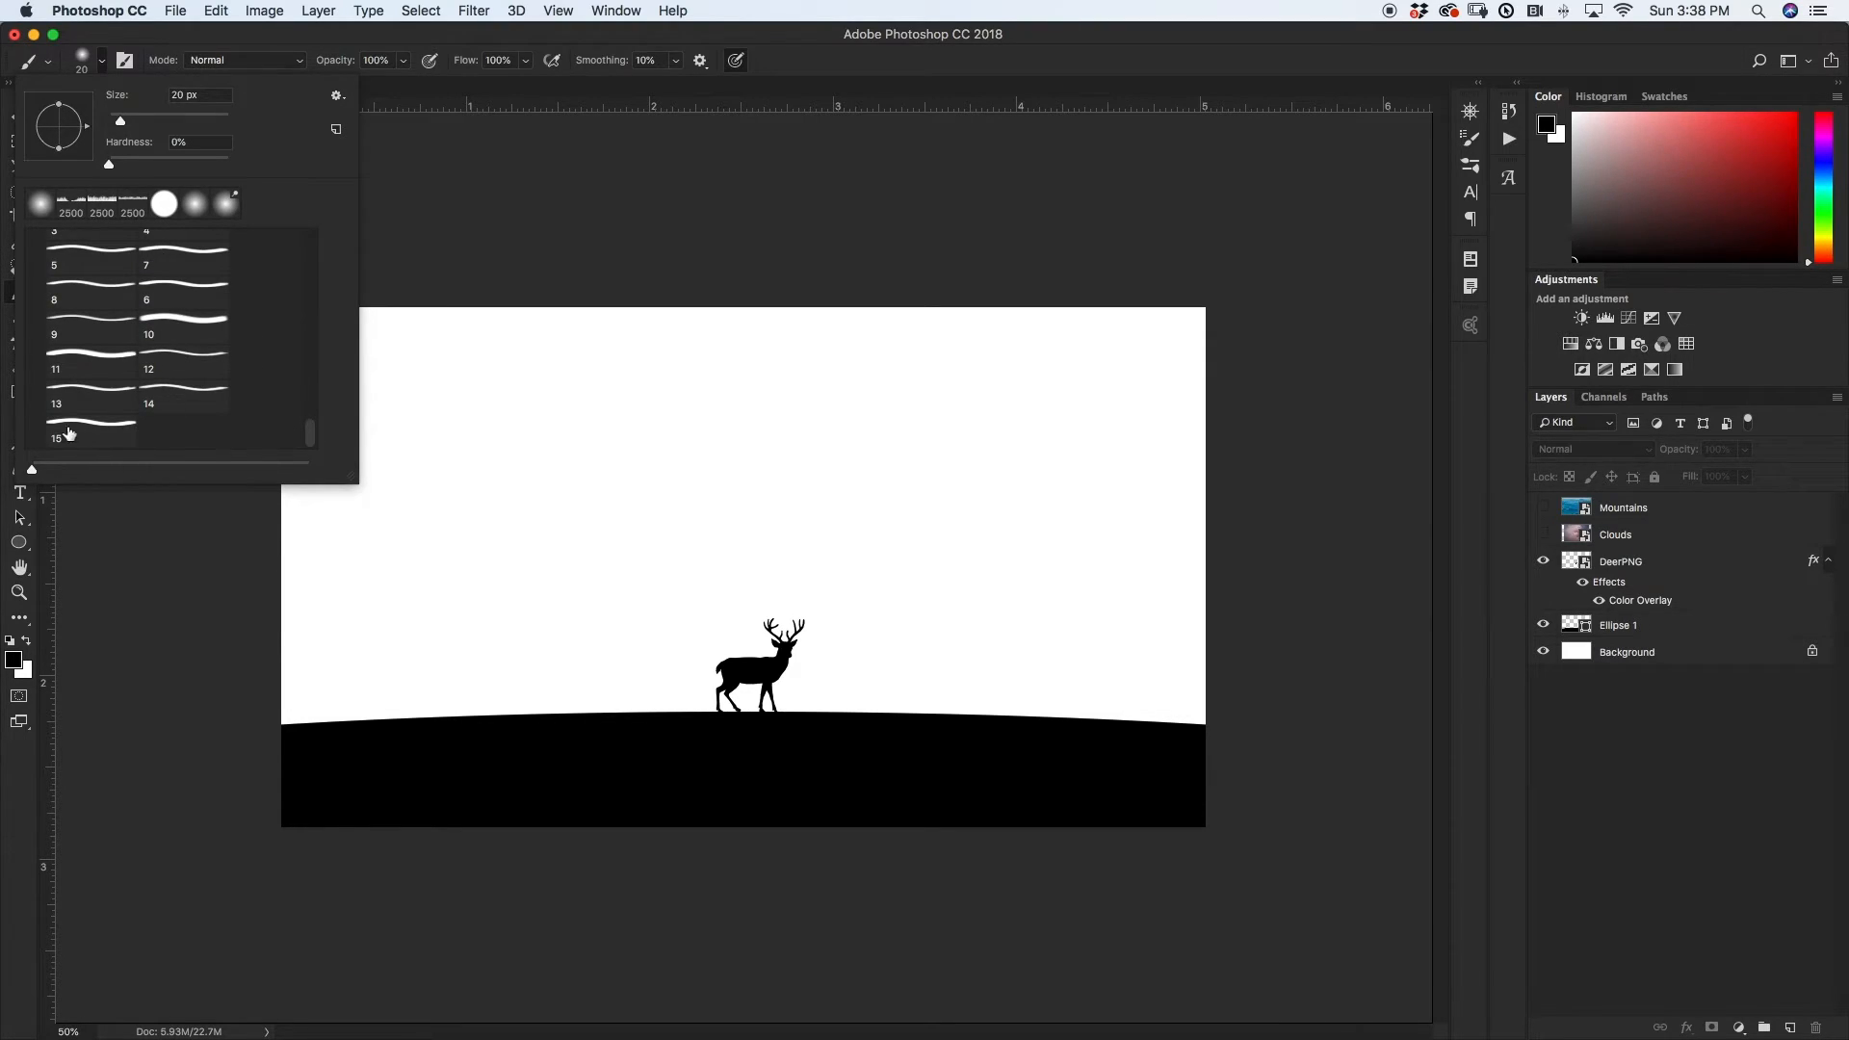
left_click_drag(312, 441, 310, 423)
left_click(210, 390)
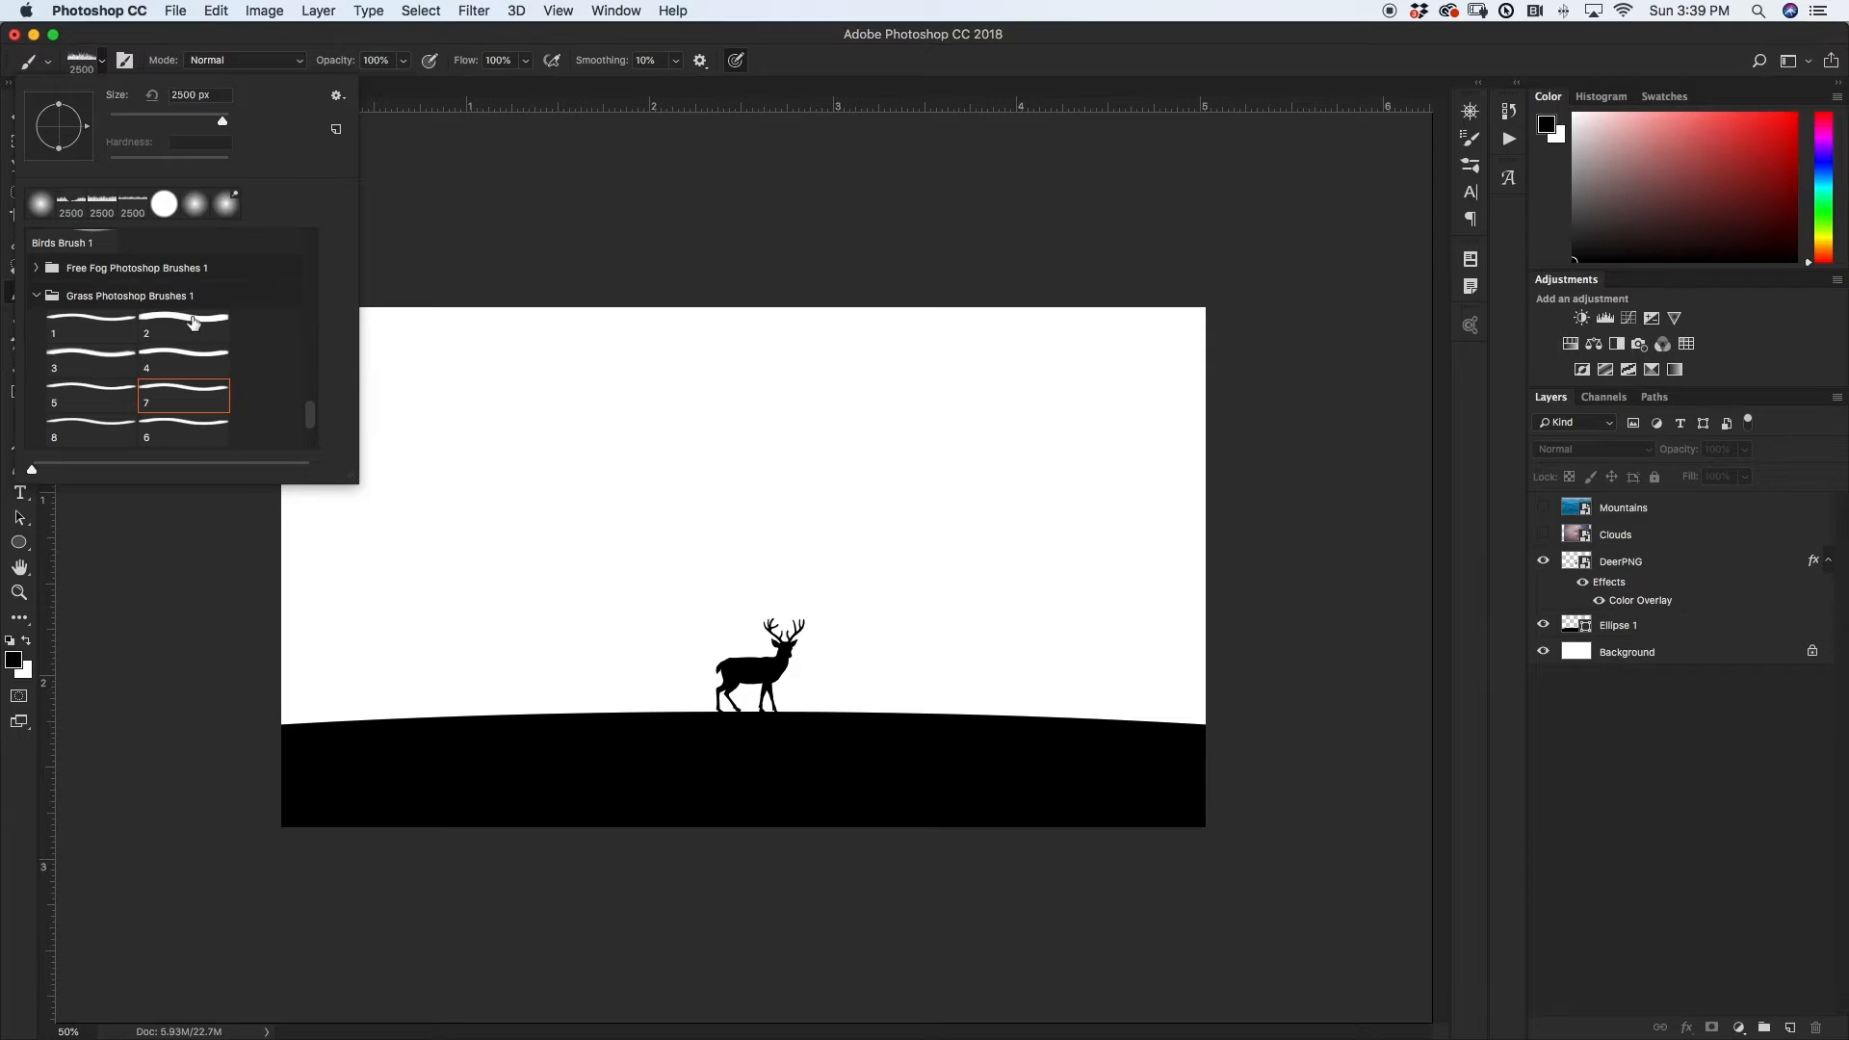
left_click(100, 335)
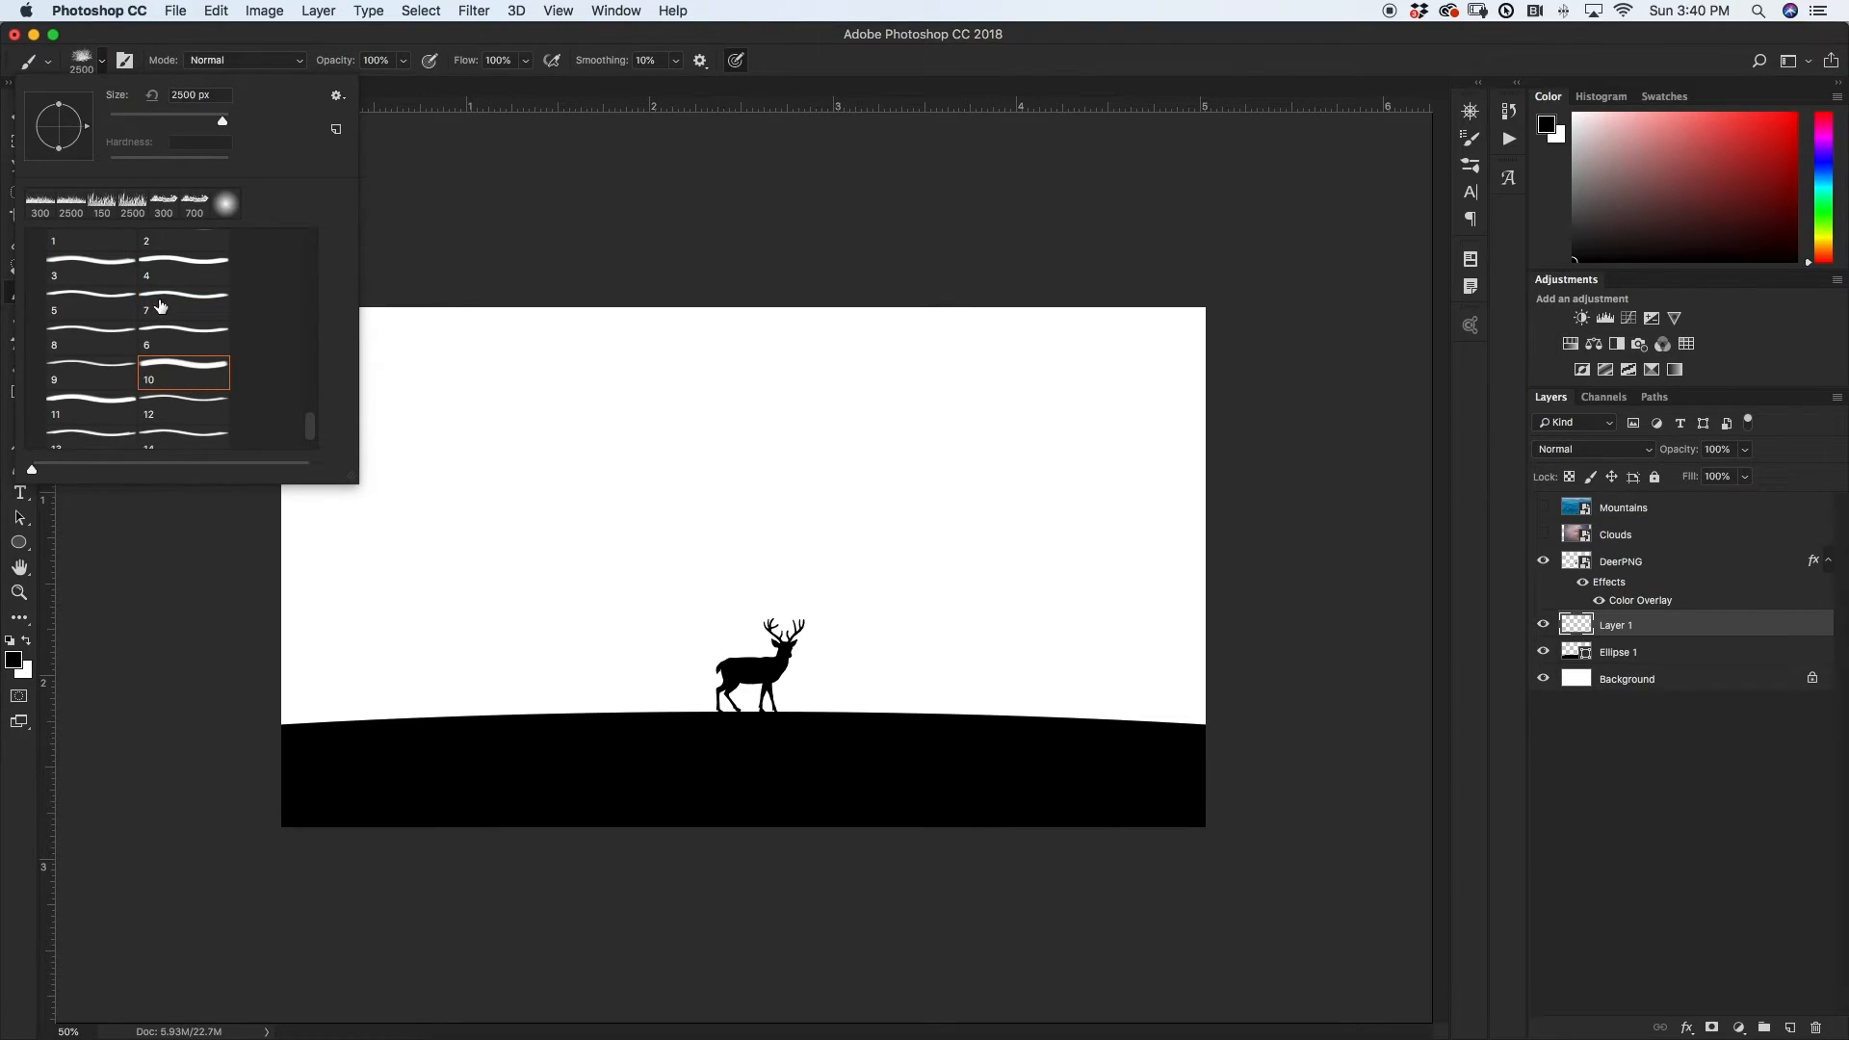
- Choose grass brush 7 for painting on Layer 1 and reduce its size to 300 px
left_click(161, 306)
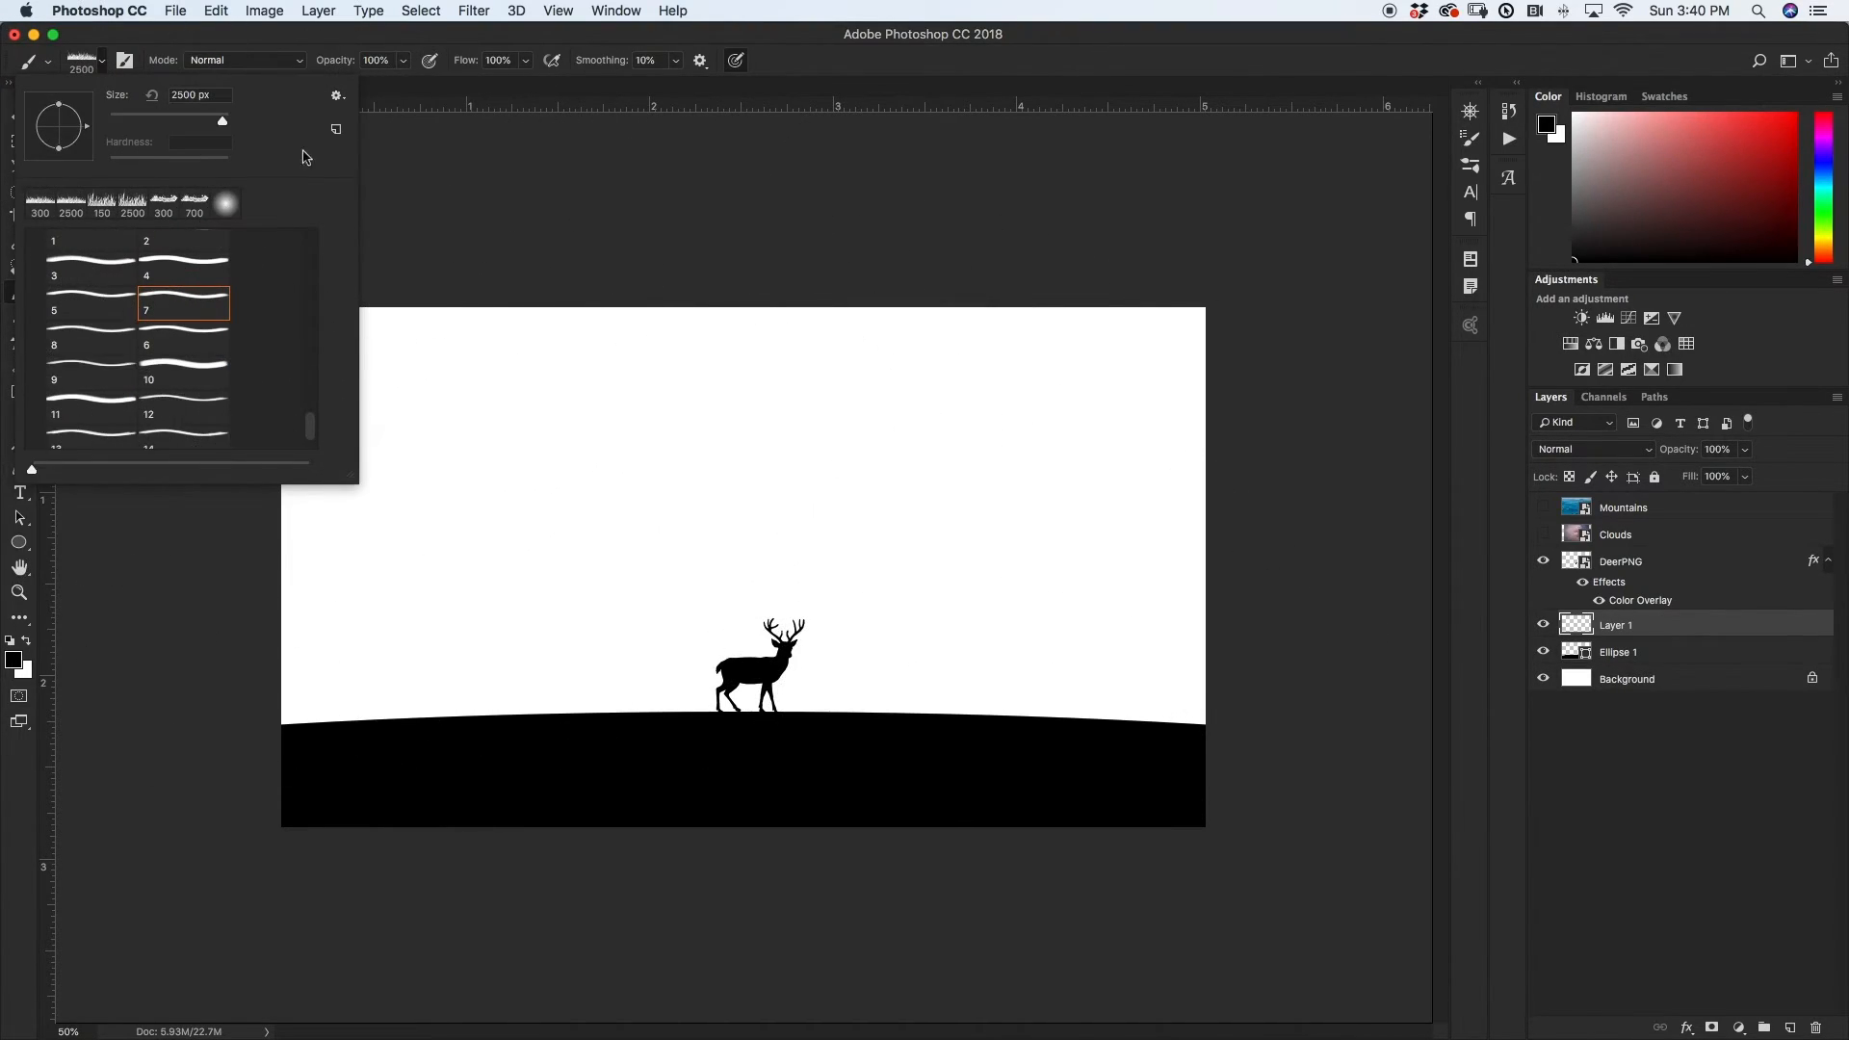
key("d")
left_click_drag(216, 125, 180, 123)
left_click(419, 926)
key("bracketright")
key("bracketright")
key("bracketright")
key("bracketright")
key("bracketright")
key("bracketright")
key("bracketright")
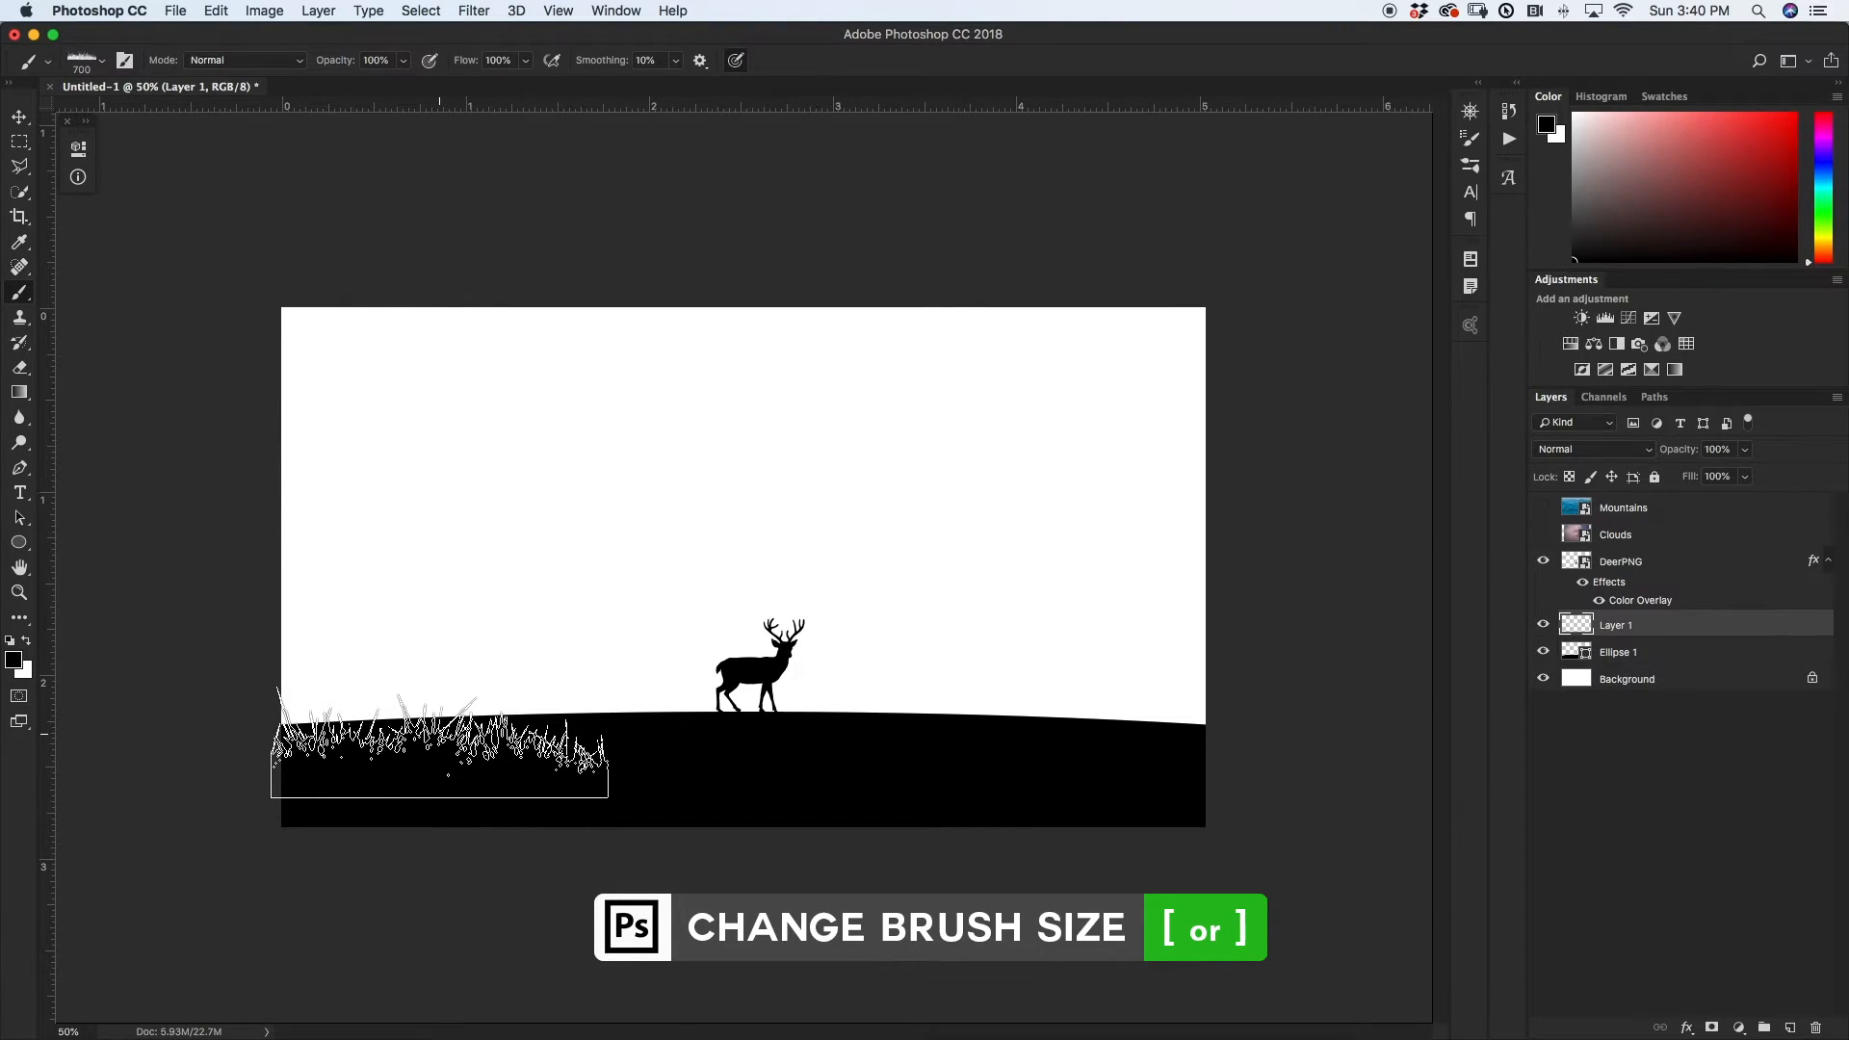
key("bracketleft")
key("bracketleft")
key("bracketleft")
key("bracketleft")
- Stamp black grass along the hill's entire upper edge, including around the deer's hooves
left_click(443, 722)
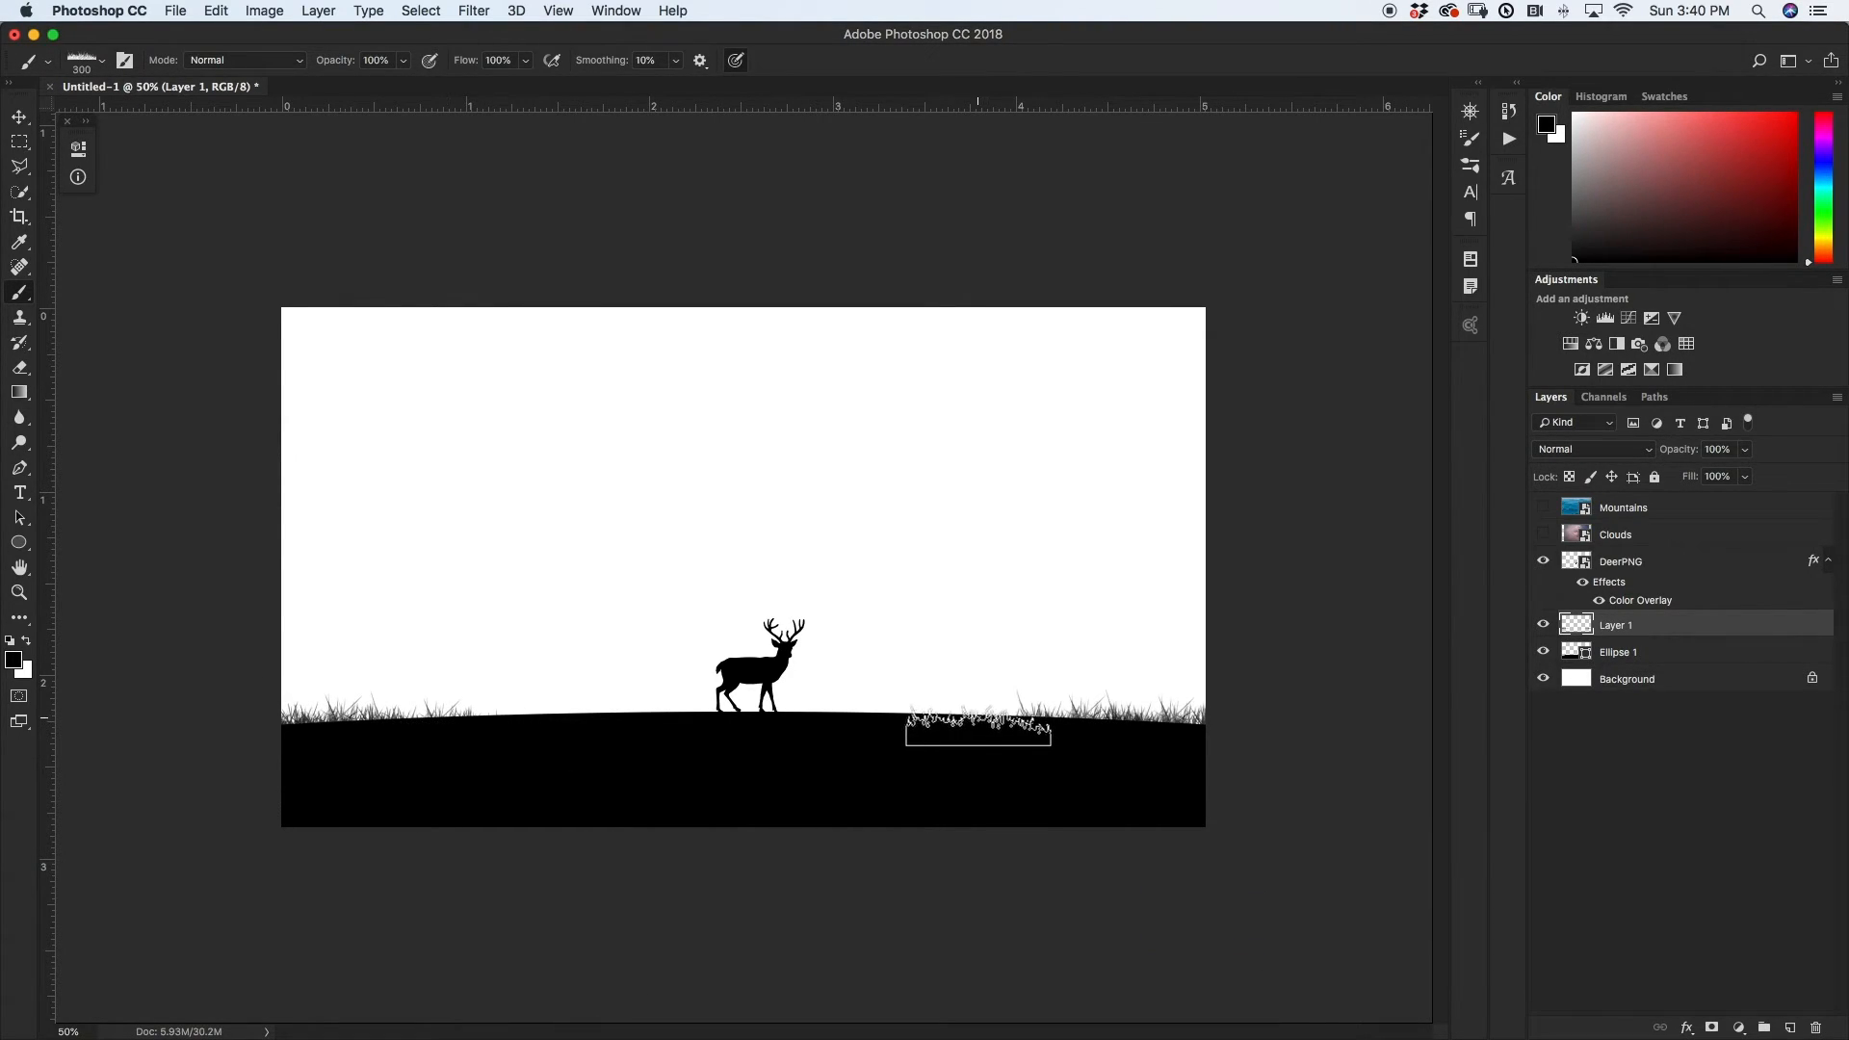
left_click(975, 719)
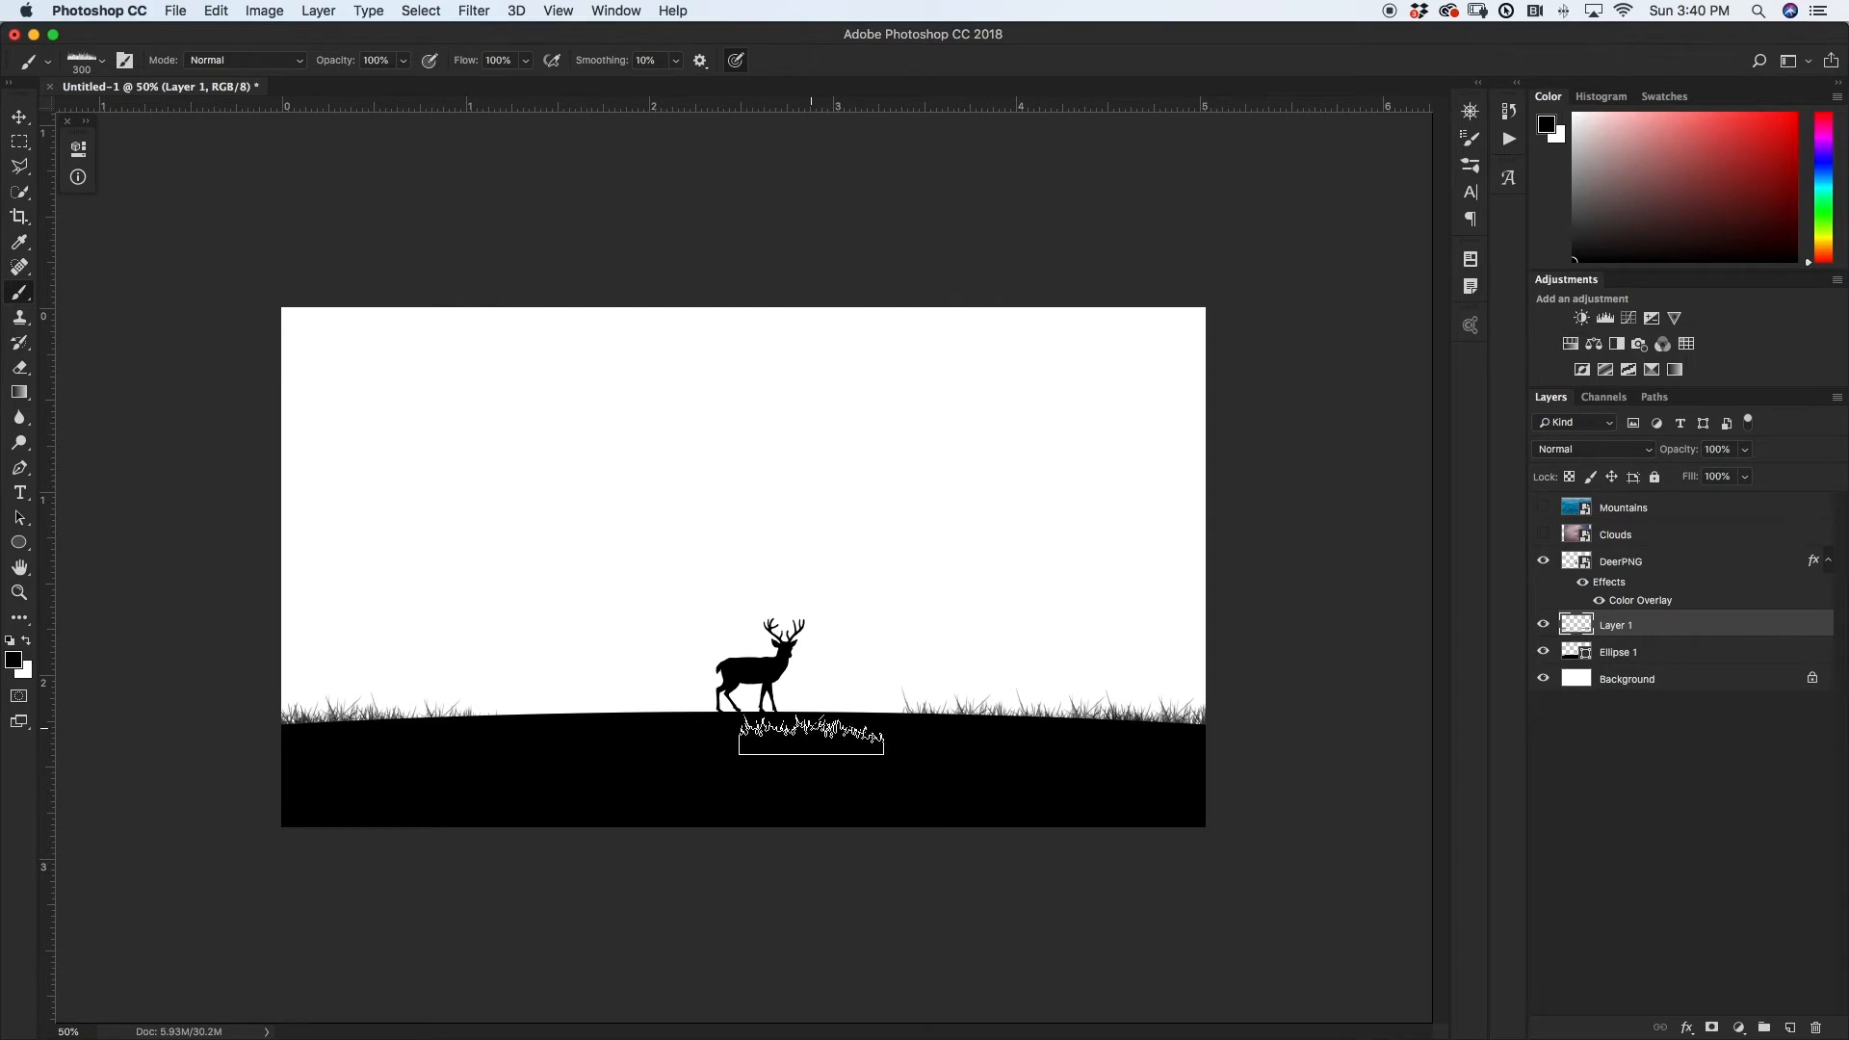
left_click(867, 713)
left_click(771, 724)
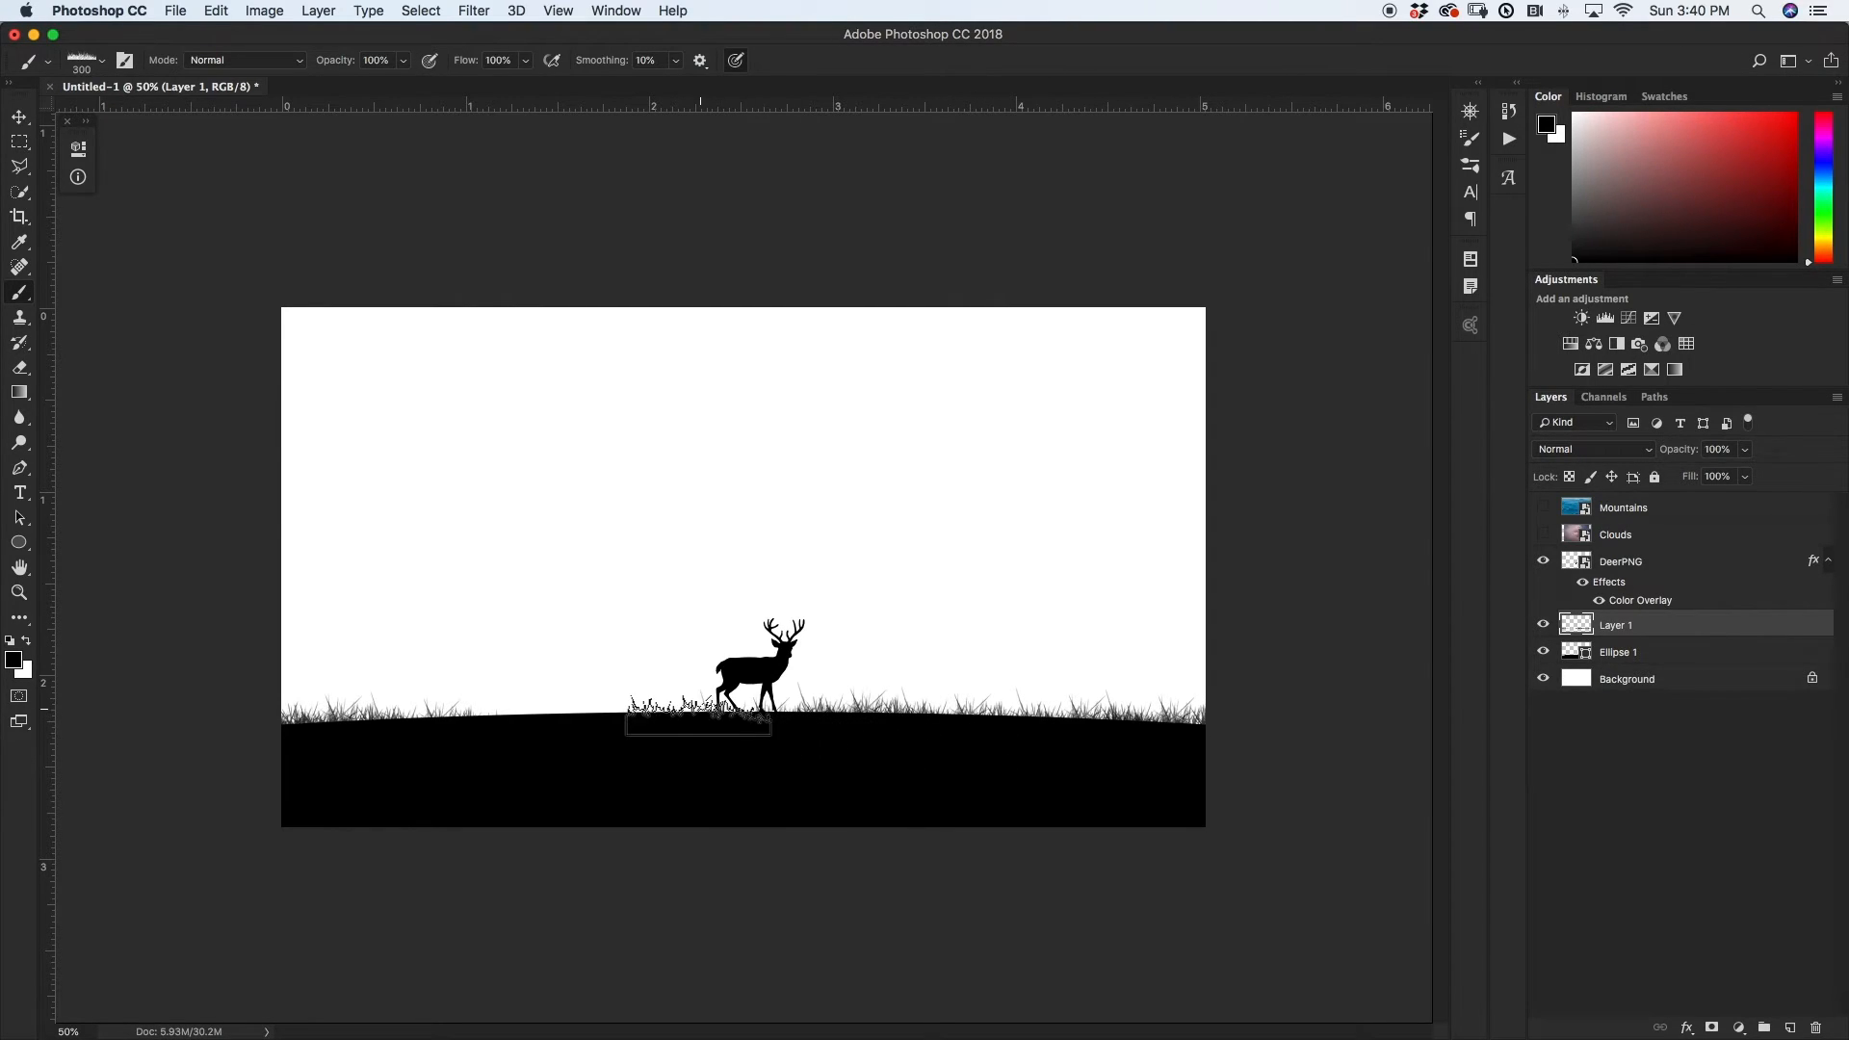
left_click(602, 723)
left_click(503, 721)
left_click(425, 726)
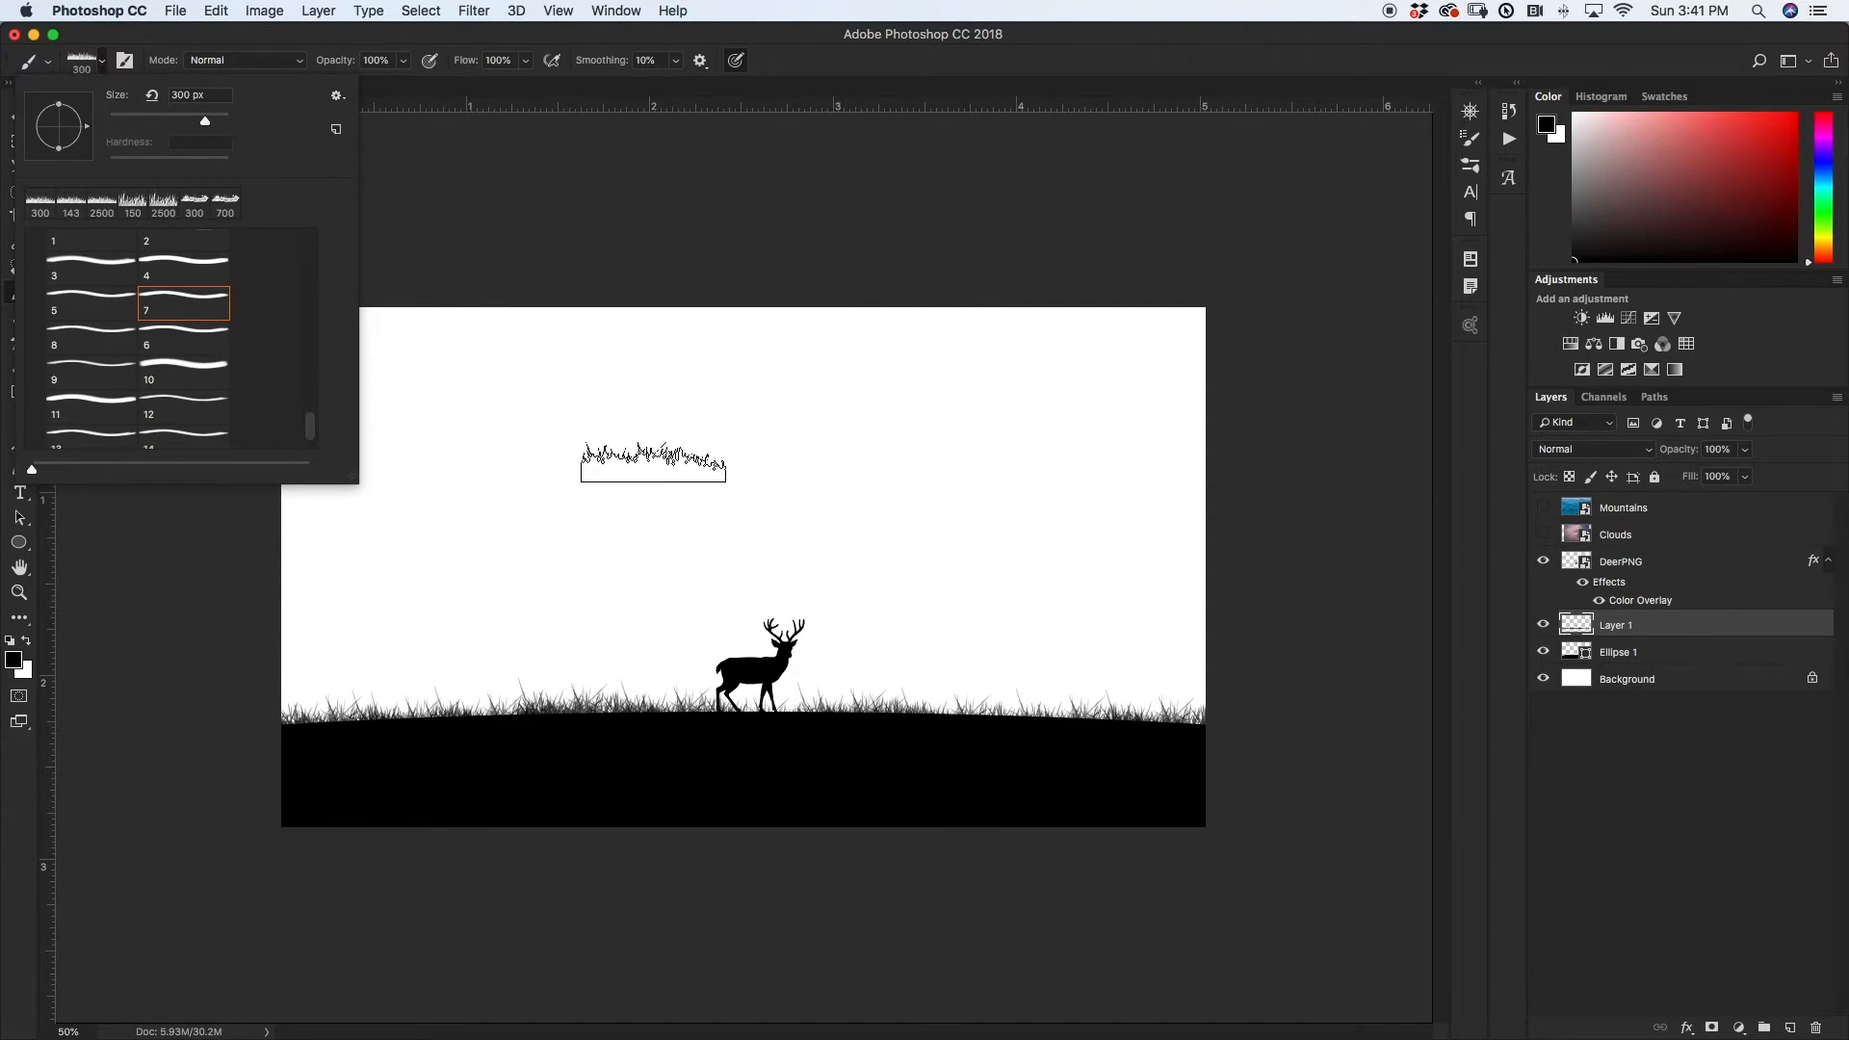
- Switch to grass brush 9, reduce it to 1100 px and add a denser layer of grass along the hill's edge
left_click(112, 376)
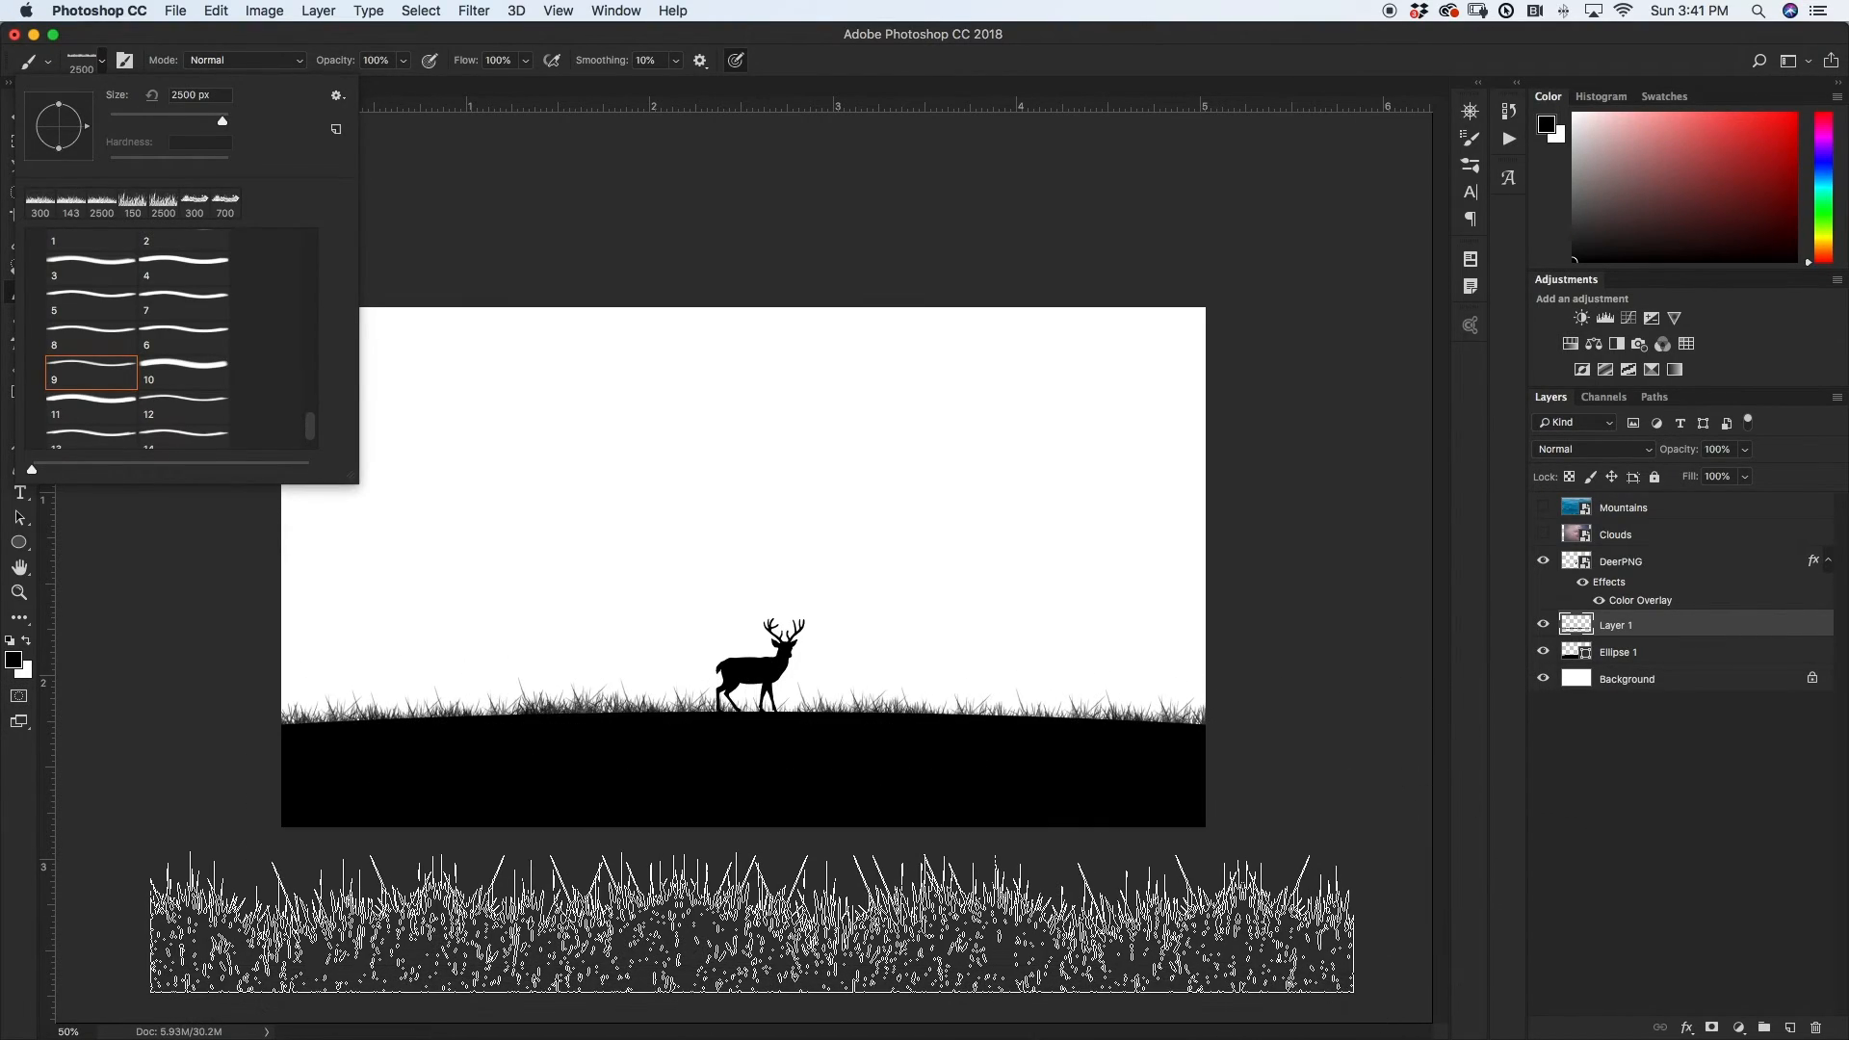
left_click(751, 921)
key("bracketleft")
key("bracketleft")
key("bracketleft")
key("bracketleft")
key("bracketleft")
key("bracketleft")
key("bracketleft")
key("bracketleft")
key("bracketleft")
key("bracketleft")
key("bracketleft")
key("bracketleft")
key("bracketleft")
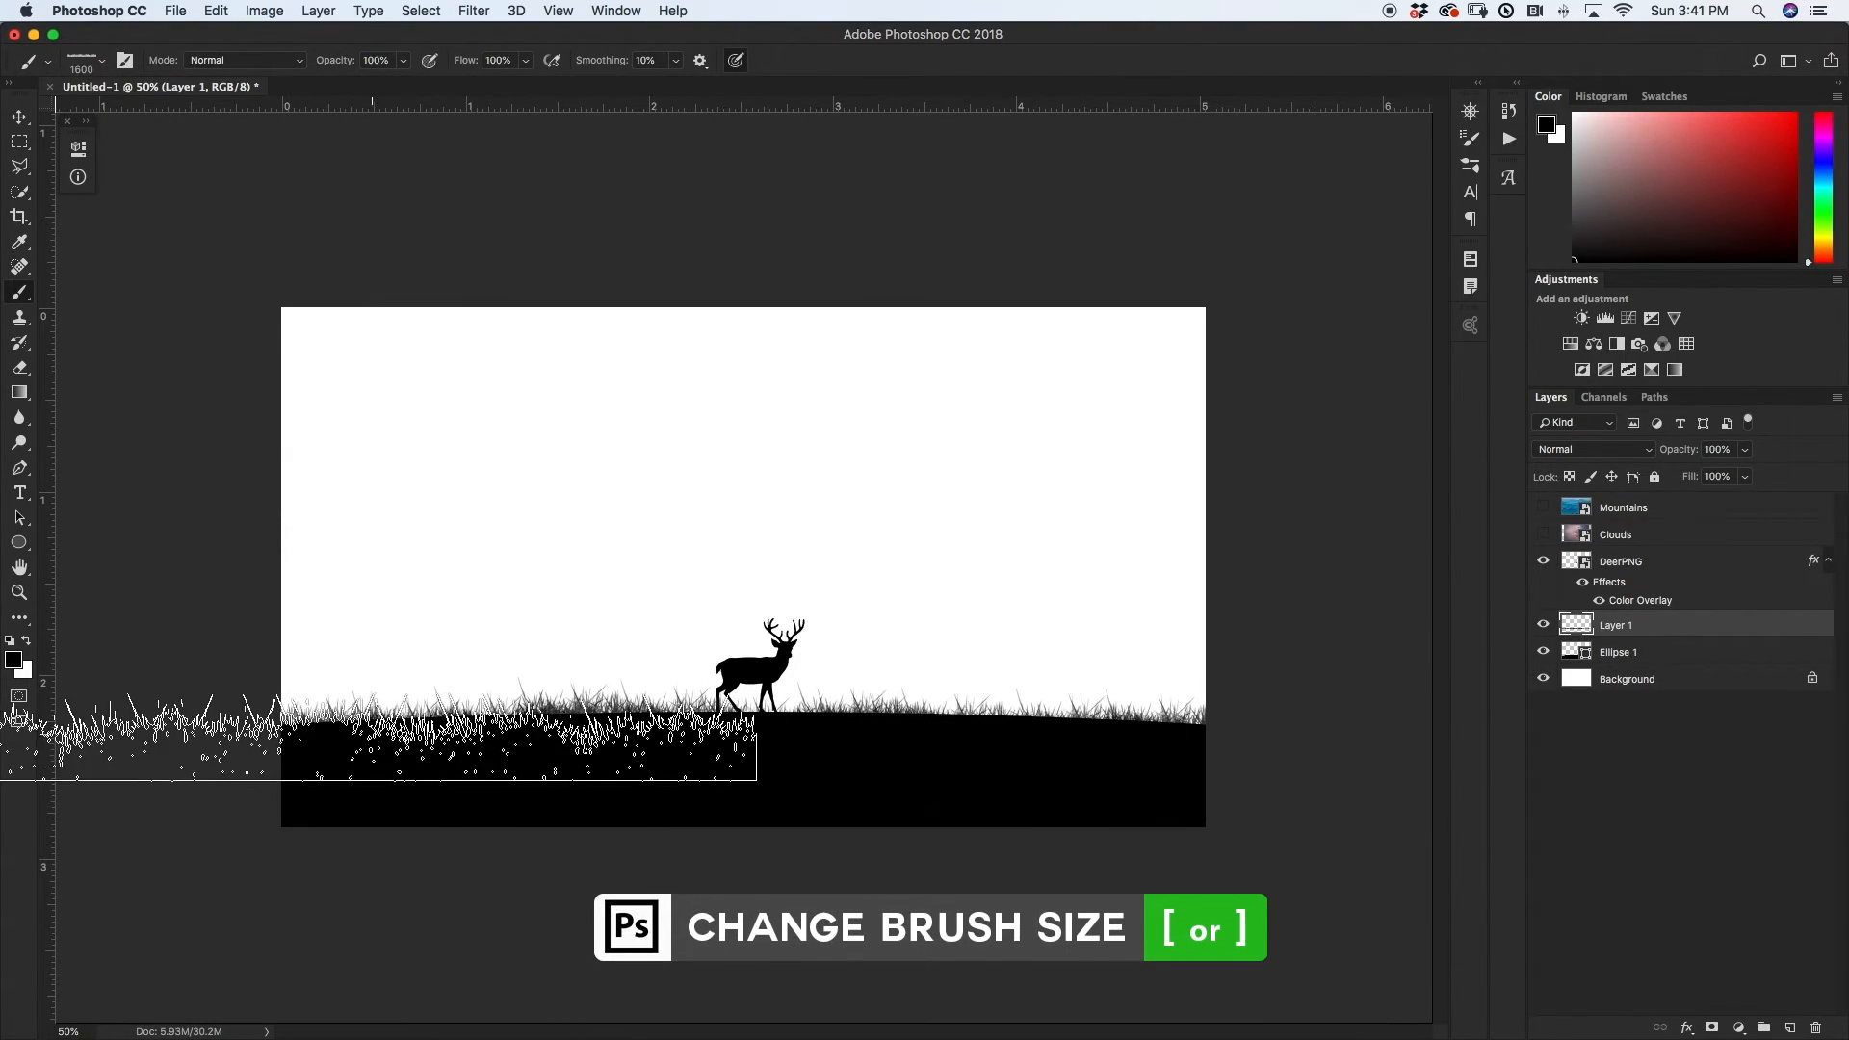
key("bracketleft")
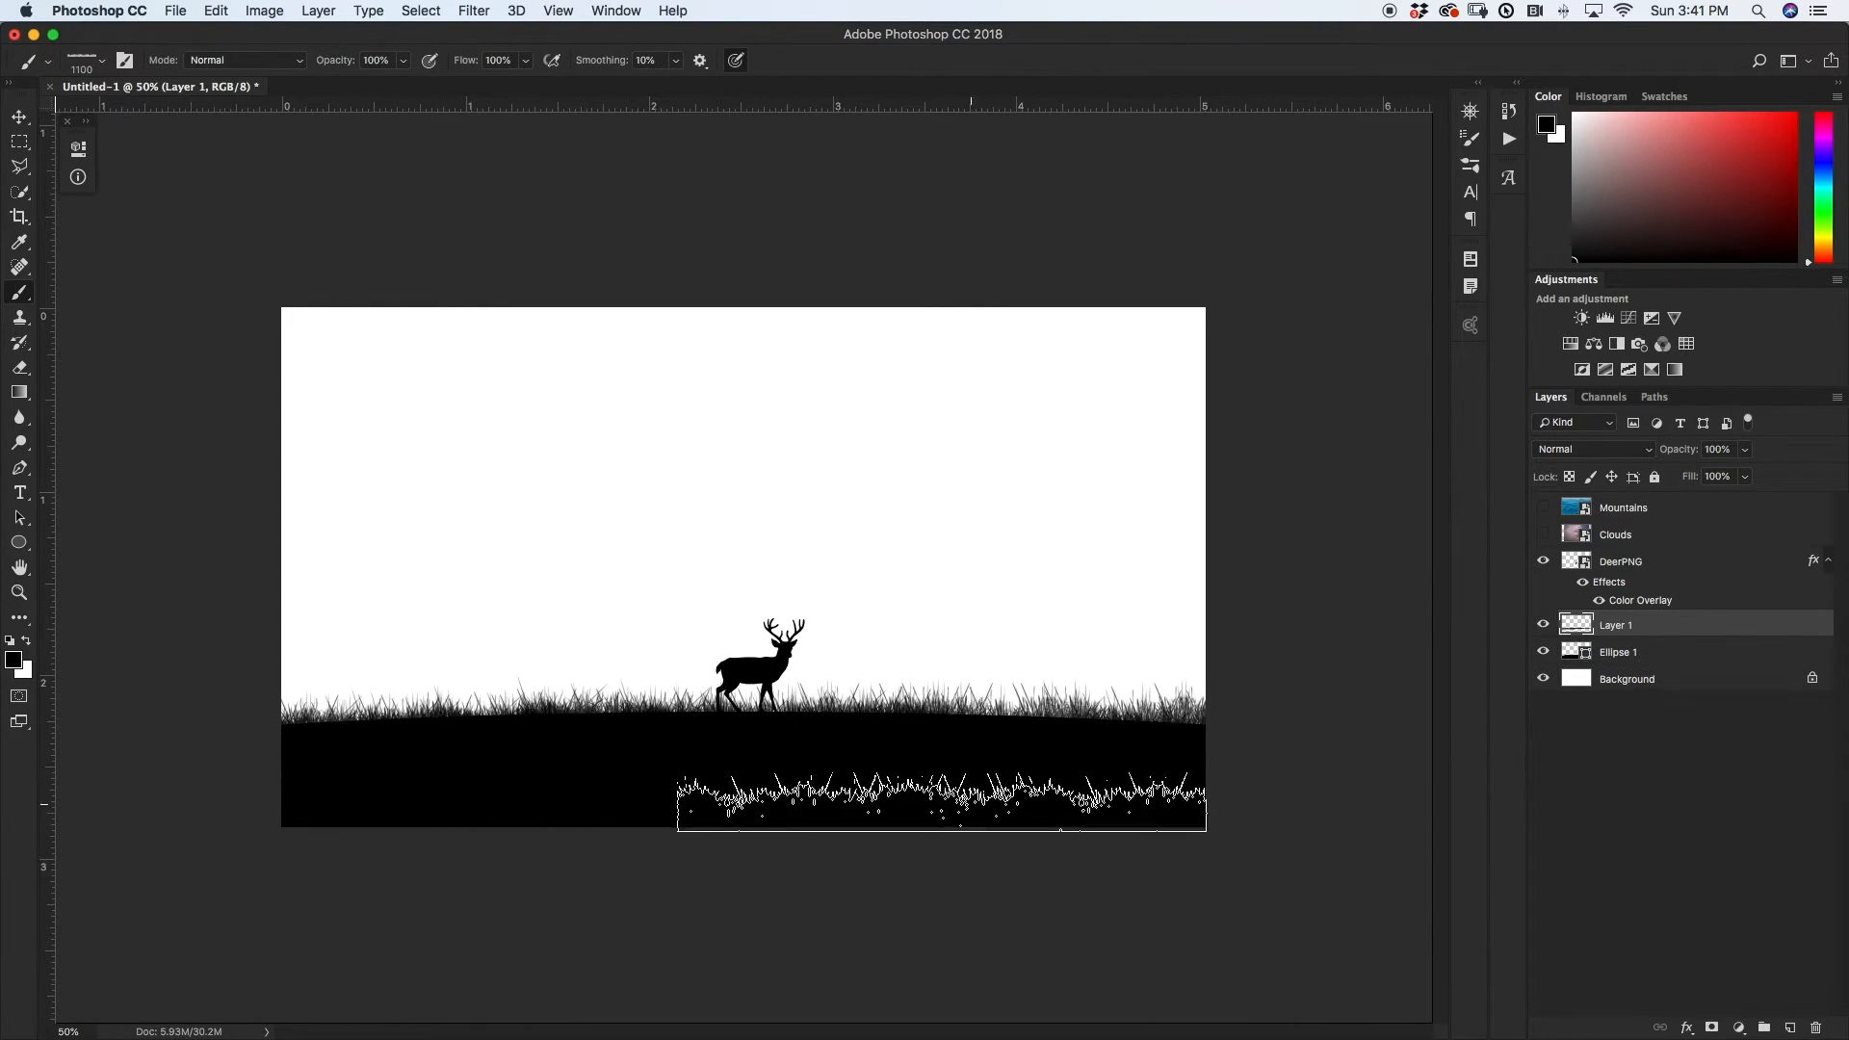
- Switch to grass brush 13, reduce it to 600 px and stamp taller, uneven clumps of grass along the hill's edge
left_click(106, 63)
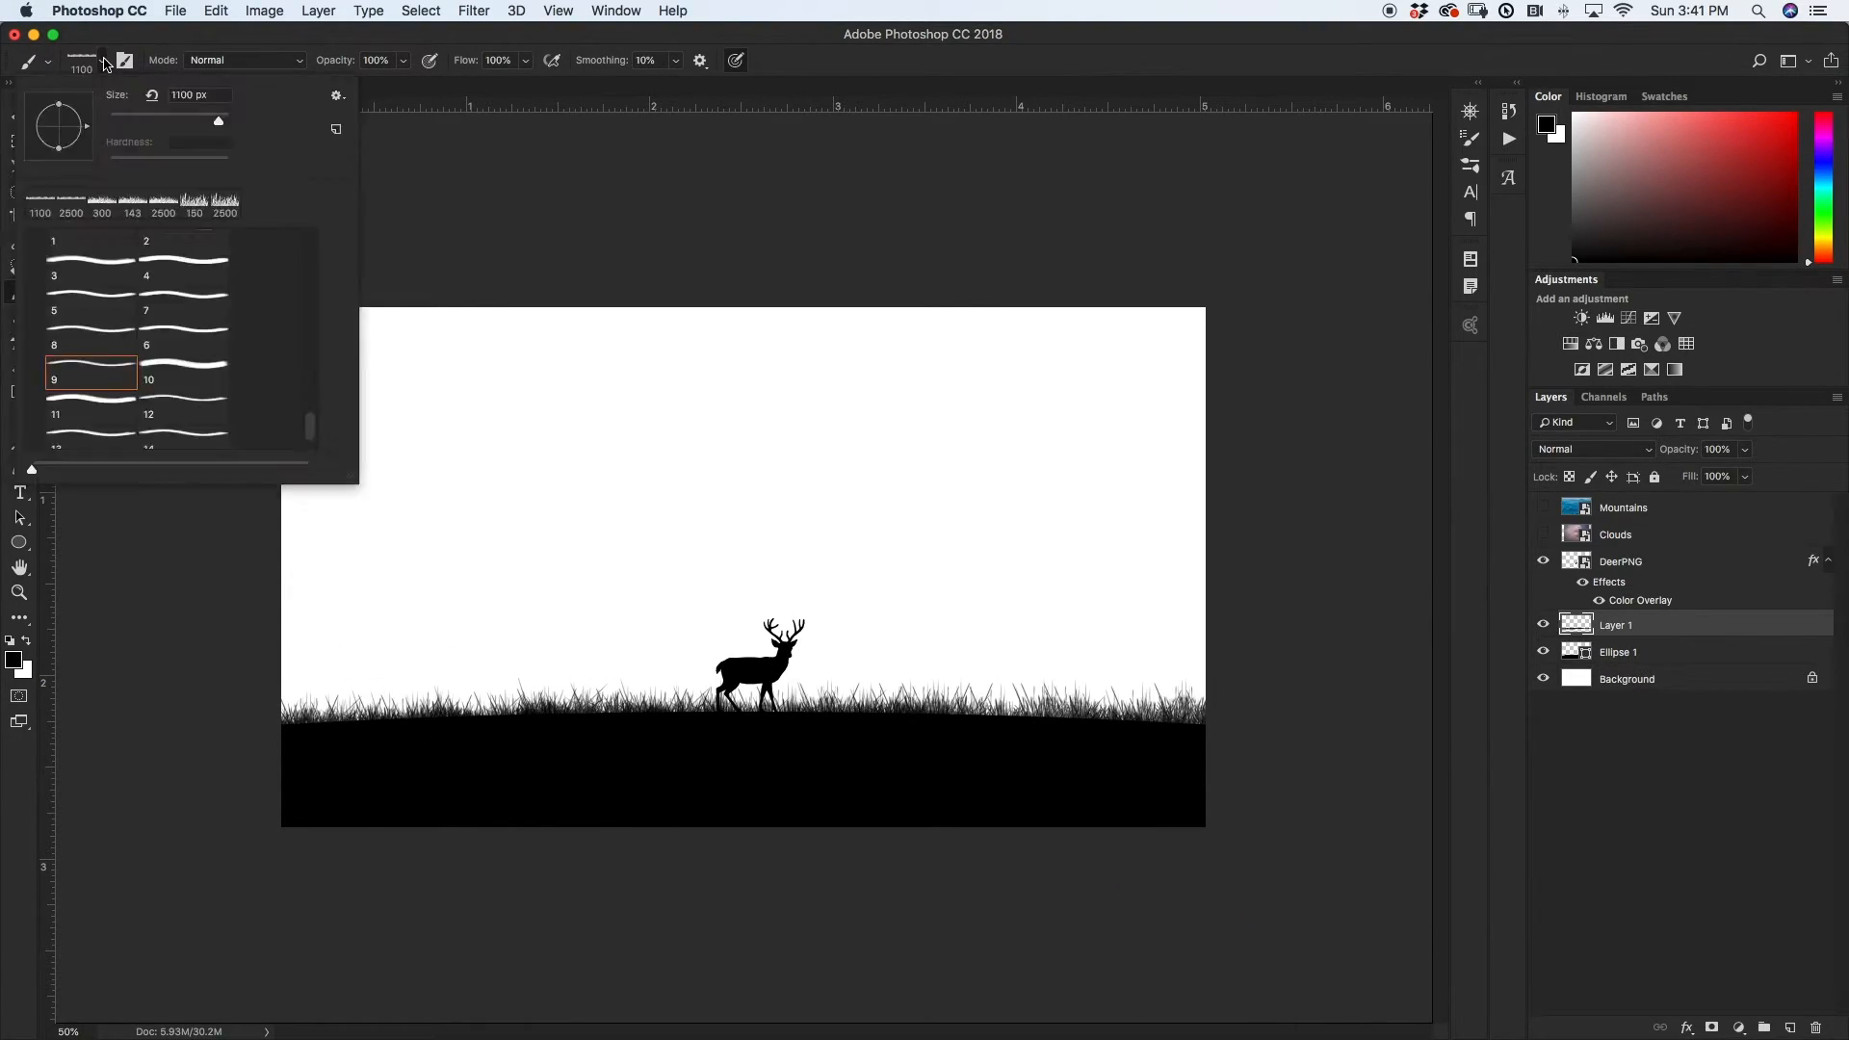
left_click(97, 416)
left_click(102, 438)
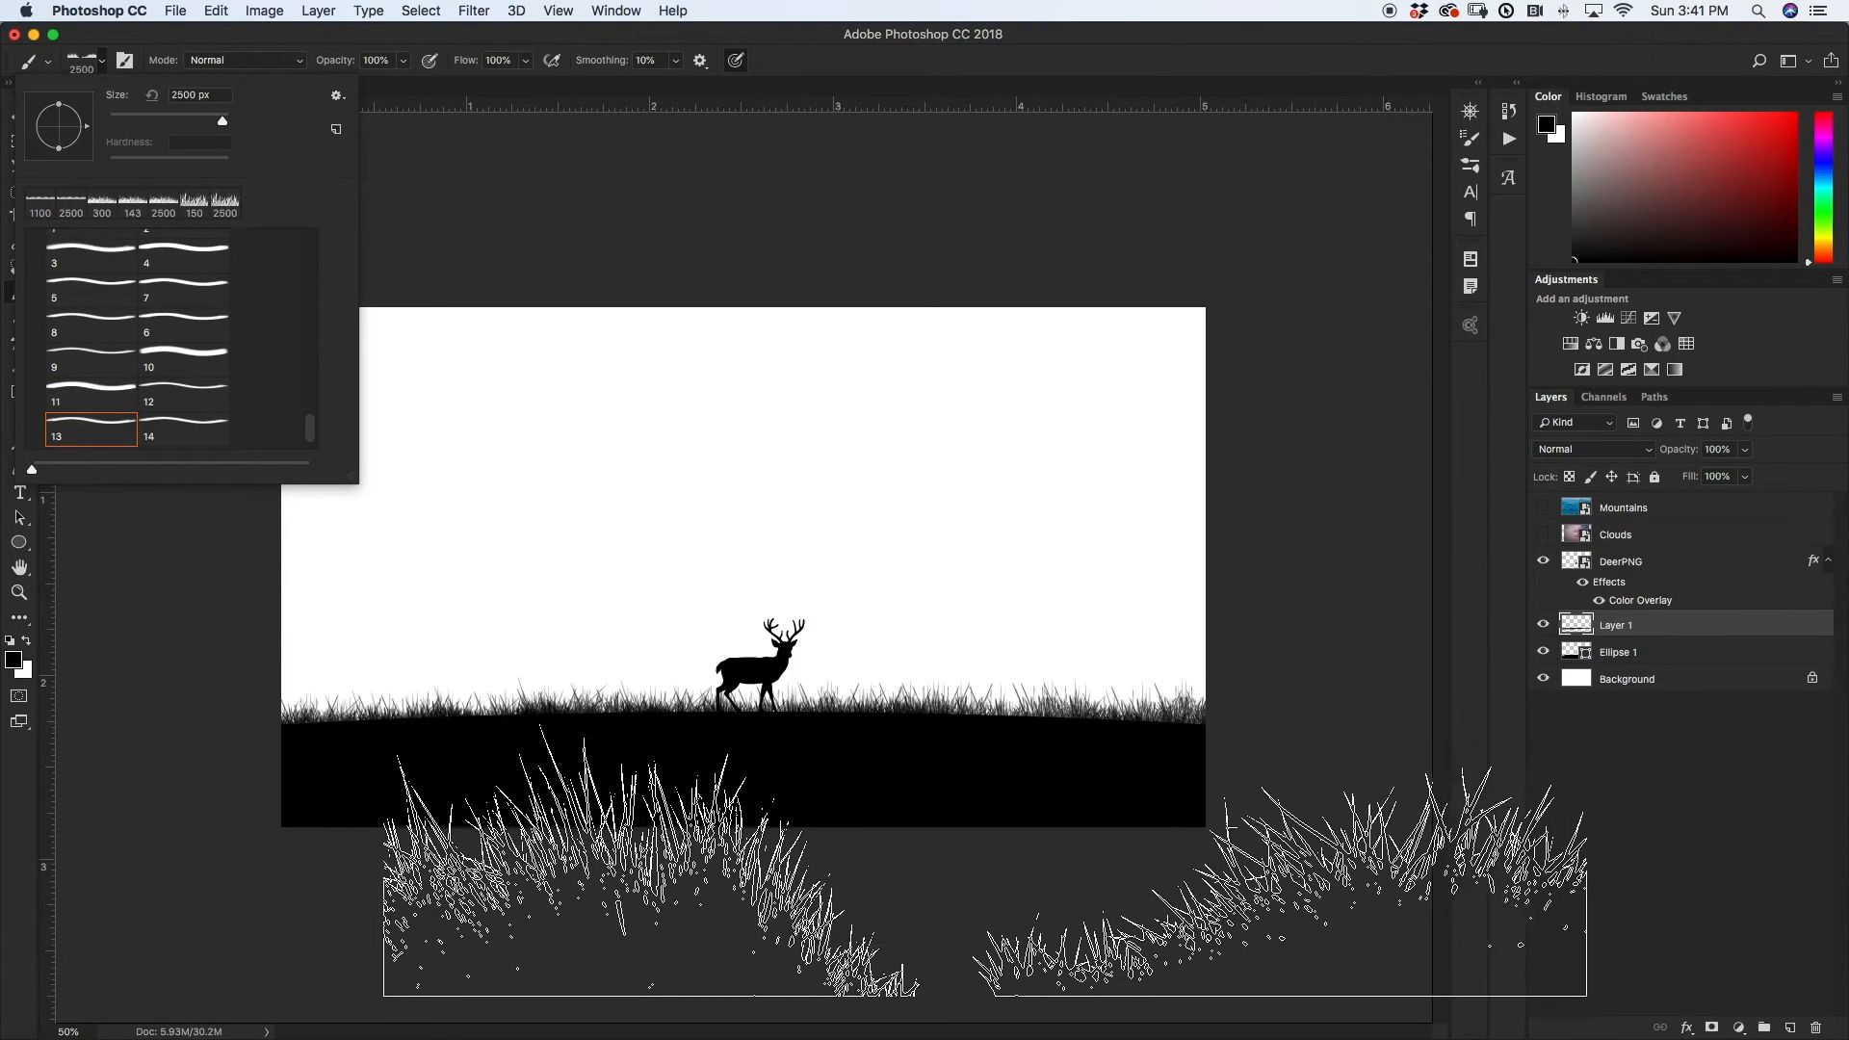
left_click(752, 869)
key("bracketleft")
key("bracketleft")
key("bracketleft")
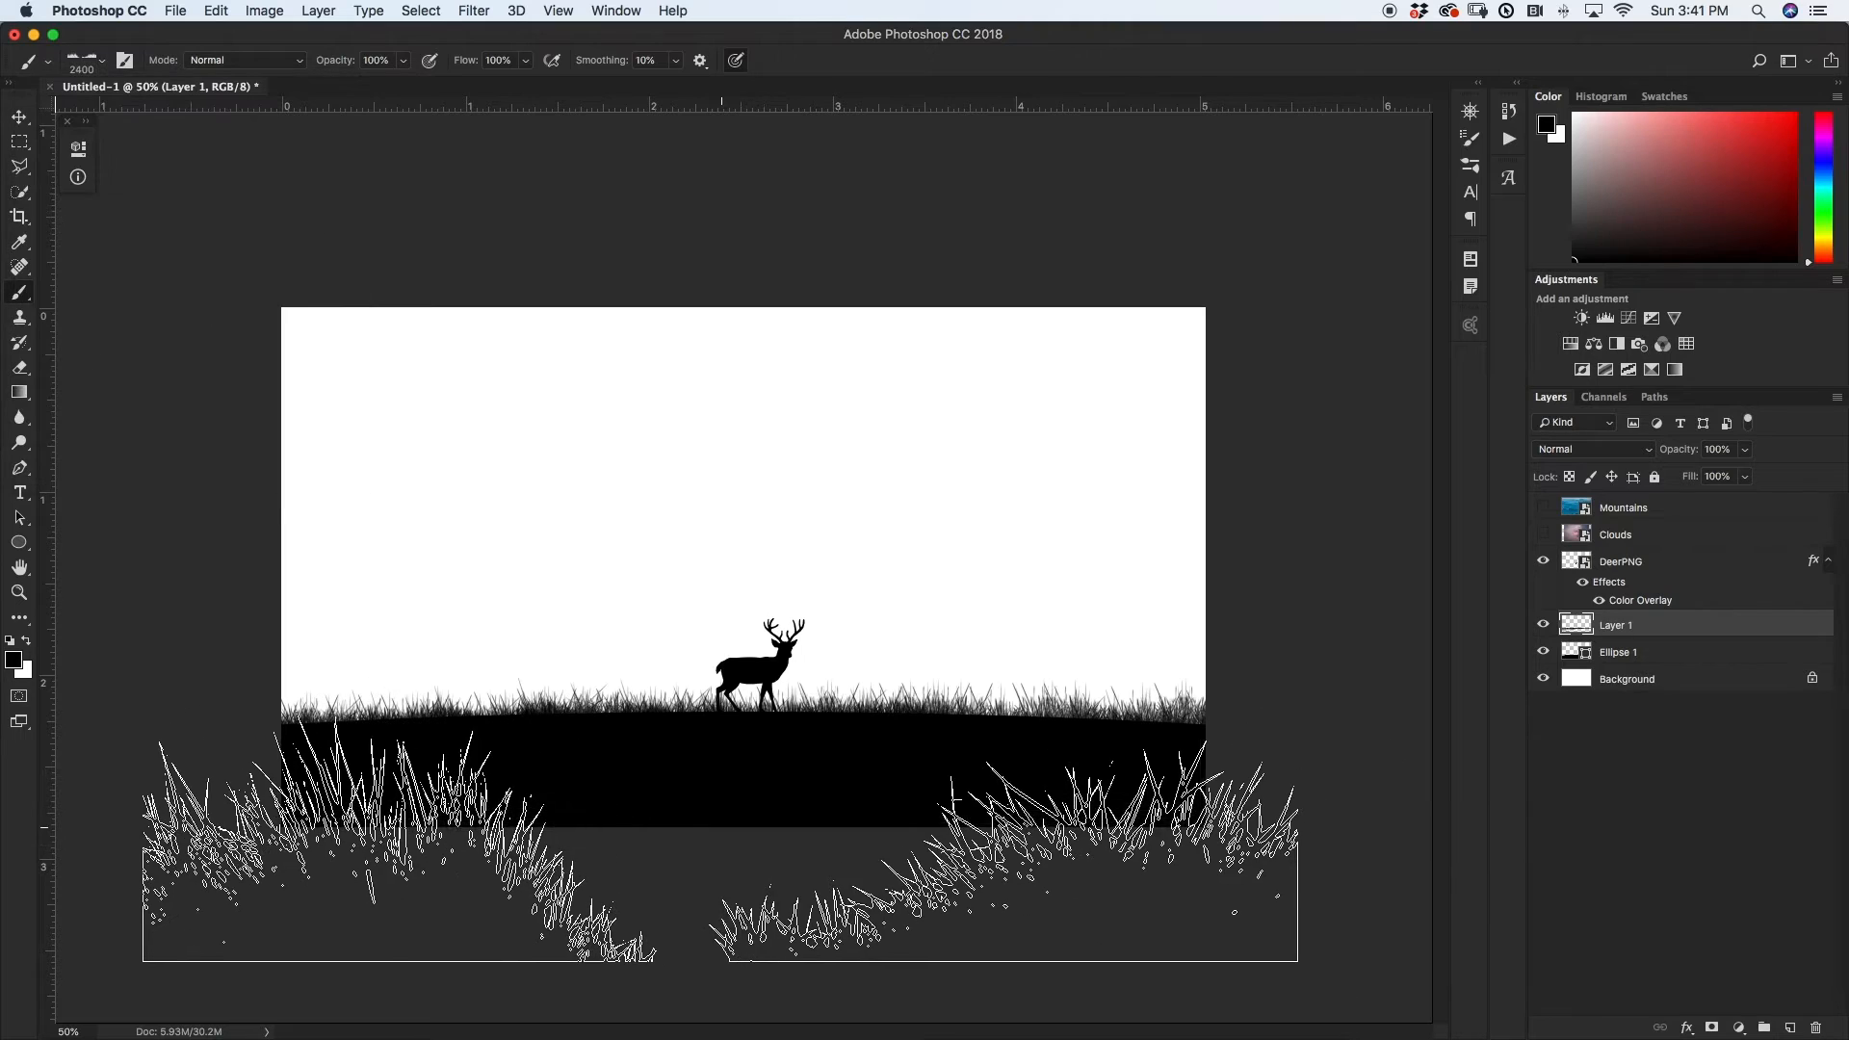
key("bracketleft")
key("bracketleft")
key("bracketleft")
key("bracketleft")
key("bracketleft")
key("bracketleft")
key("bracketleft")
key("bracketleft")
key("bracketleft")
key("bracketleft")
key("bracketleft")
key("bracketleft")
key("bracketleft")
key("bracketleft")
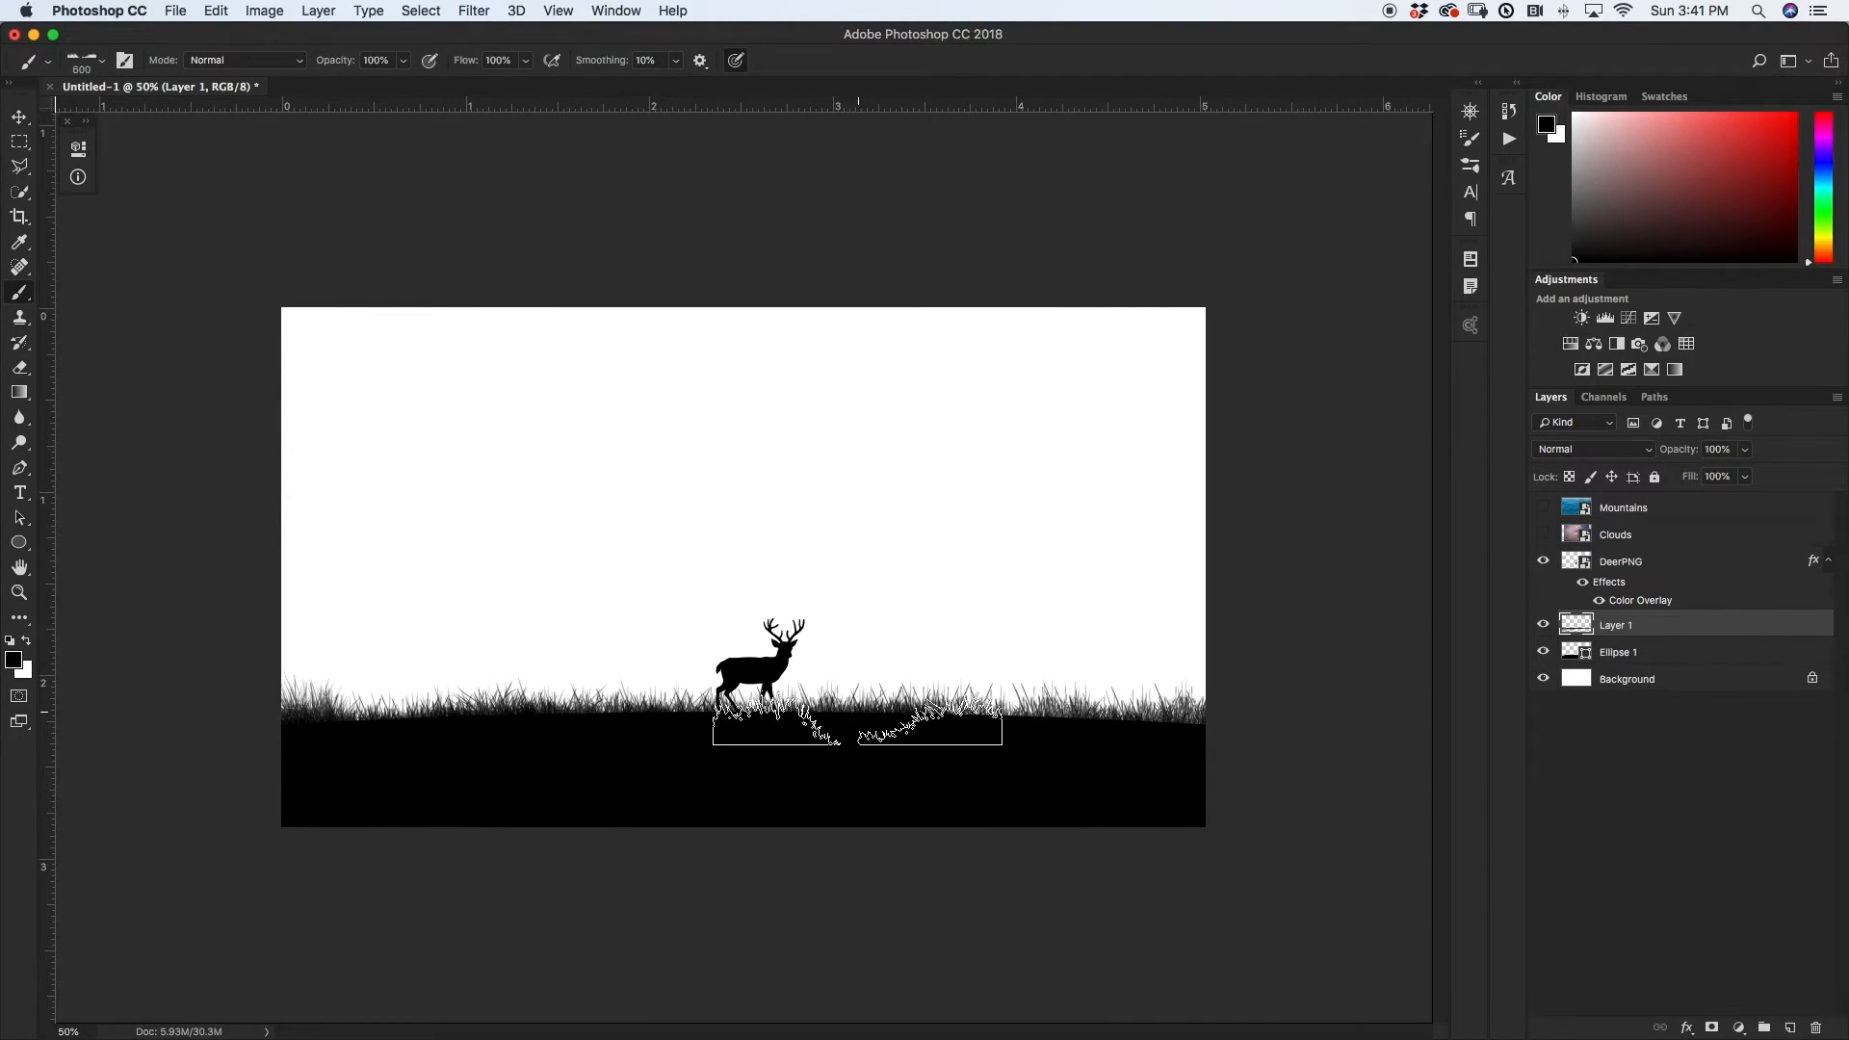
left_click(1101, 702)
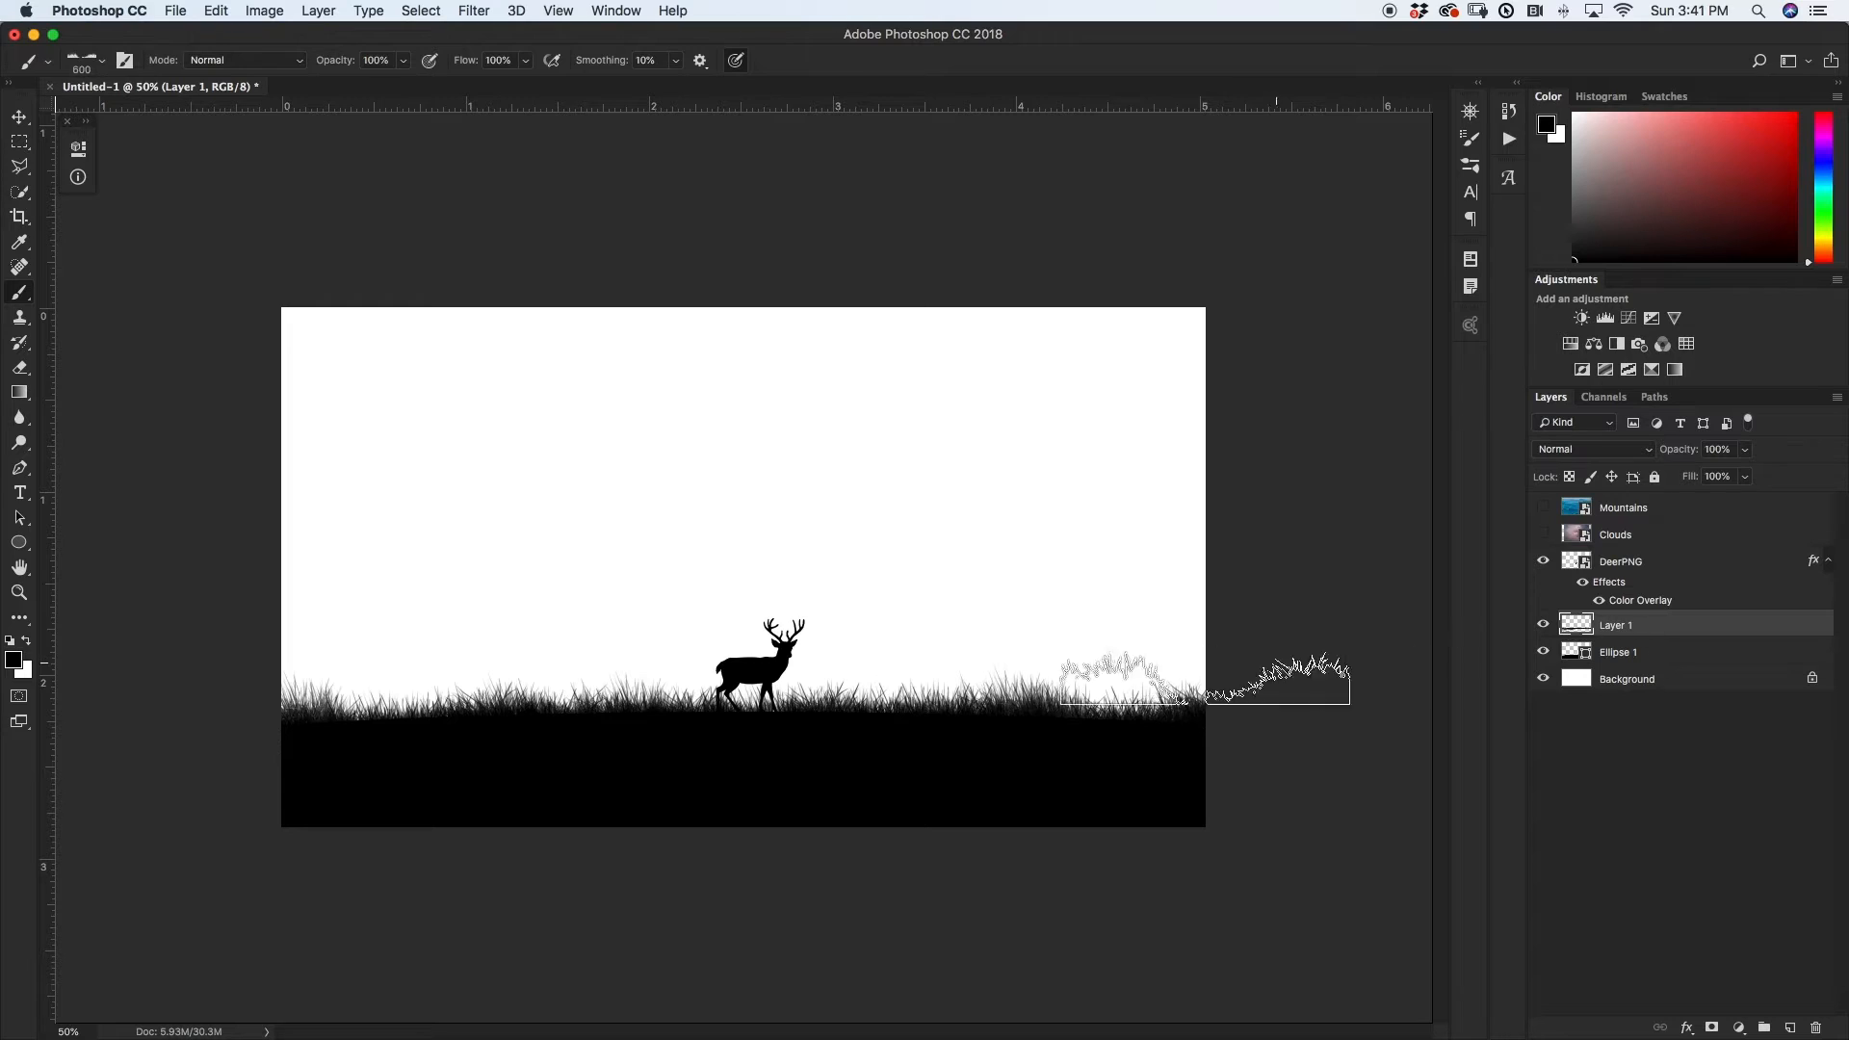
- Rename Layer 1 to Grass and move the DeerPNG layer directly beneath it
double_click(1624, 626)
key("BackSpace")
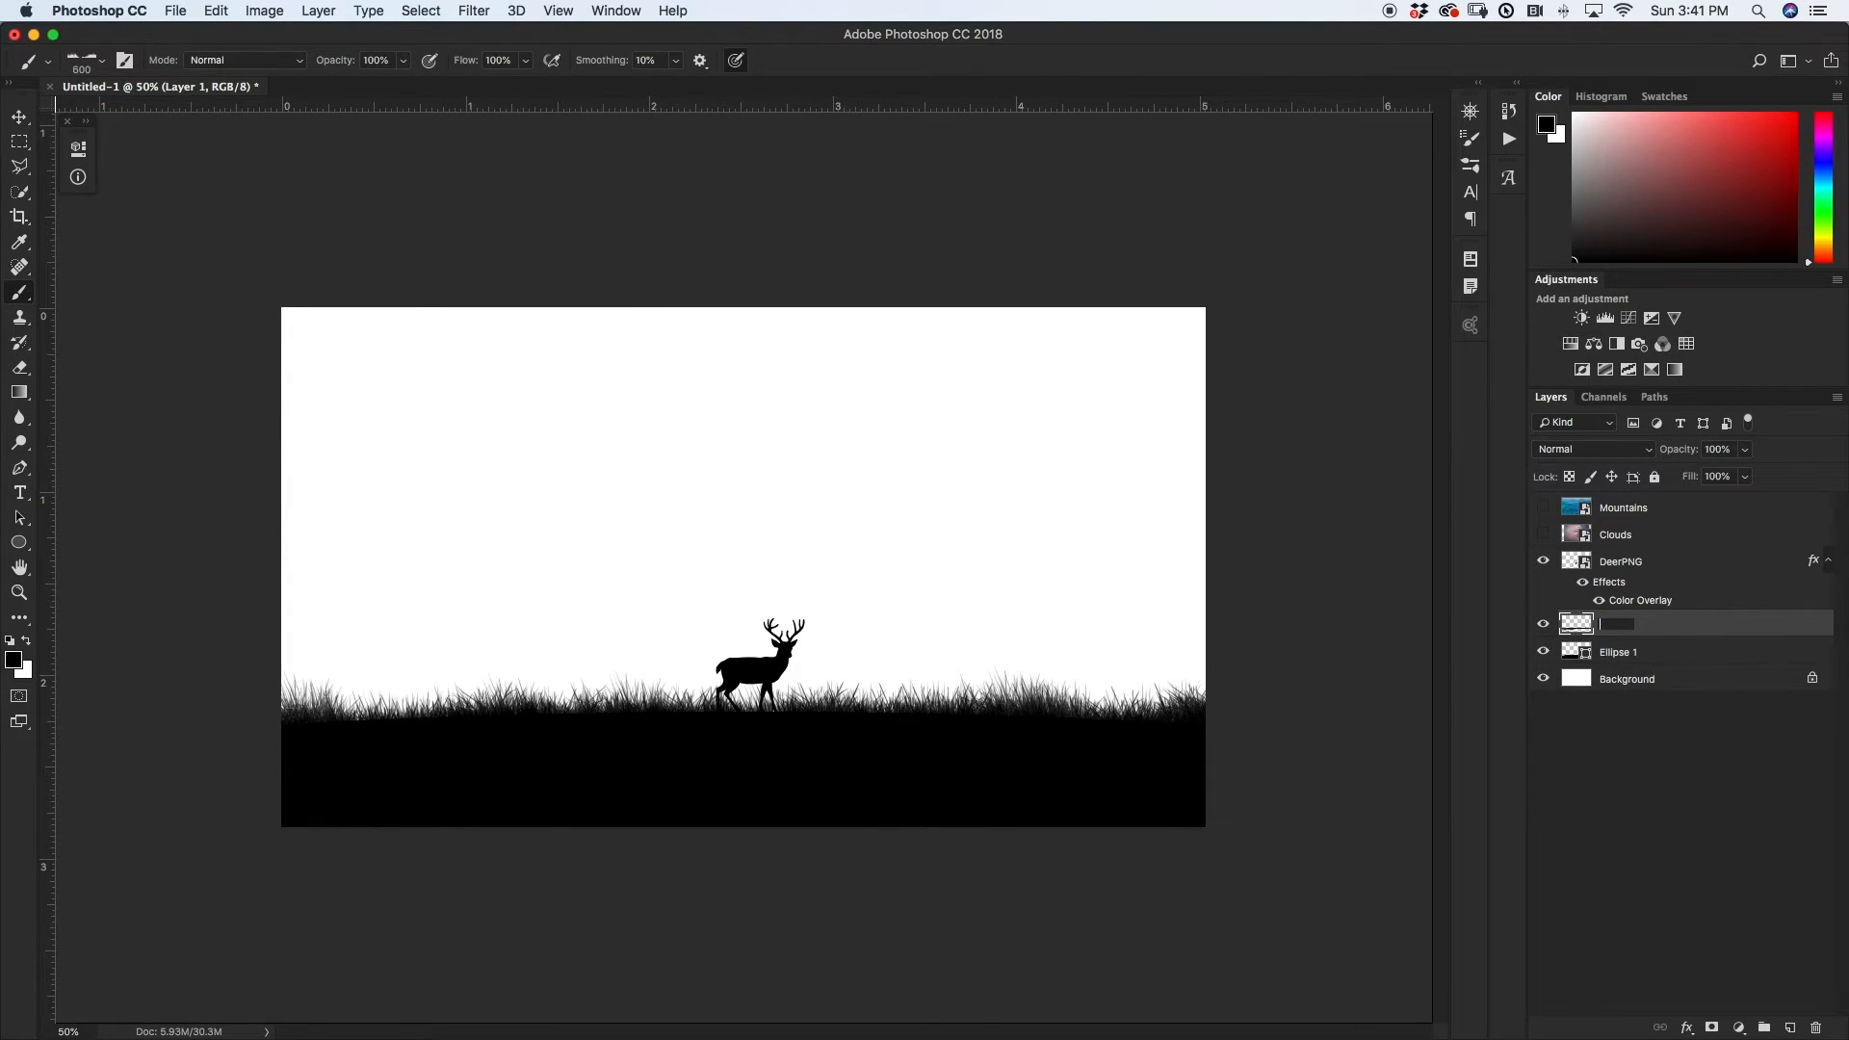
type("Grass")
key("Return")
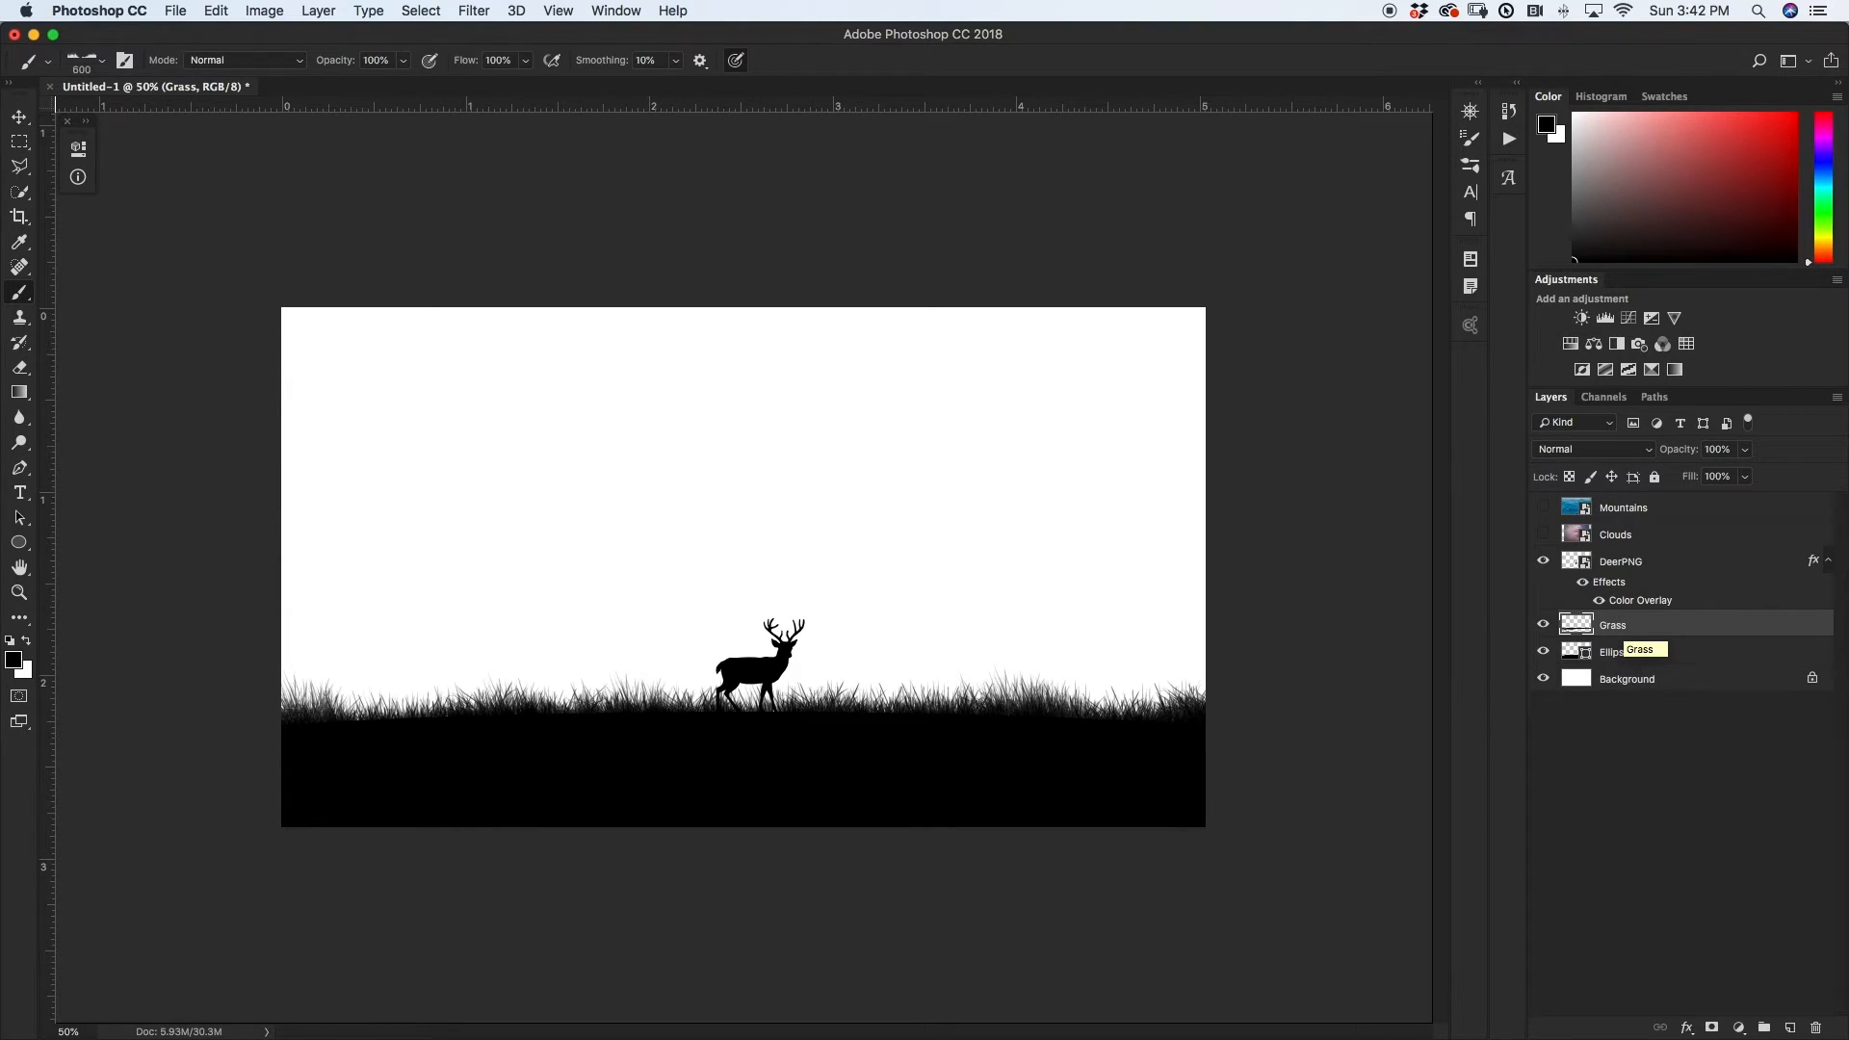
left_click_drag(1642, 566, 1642, 643)
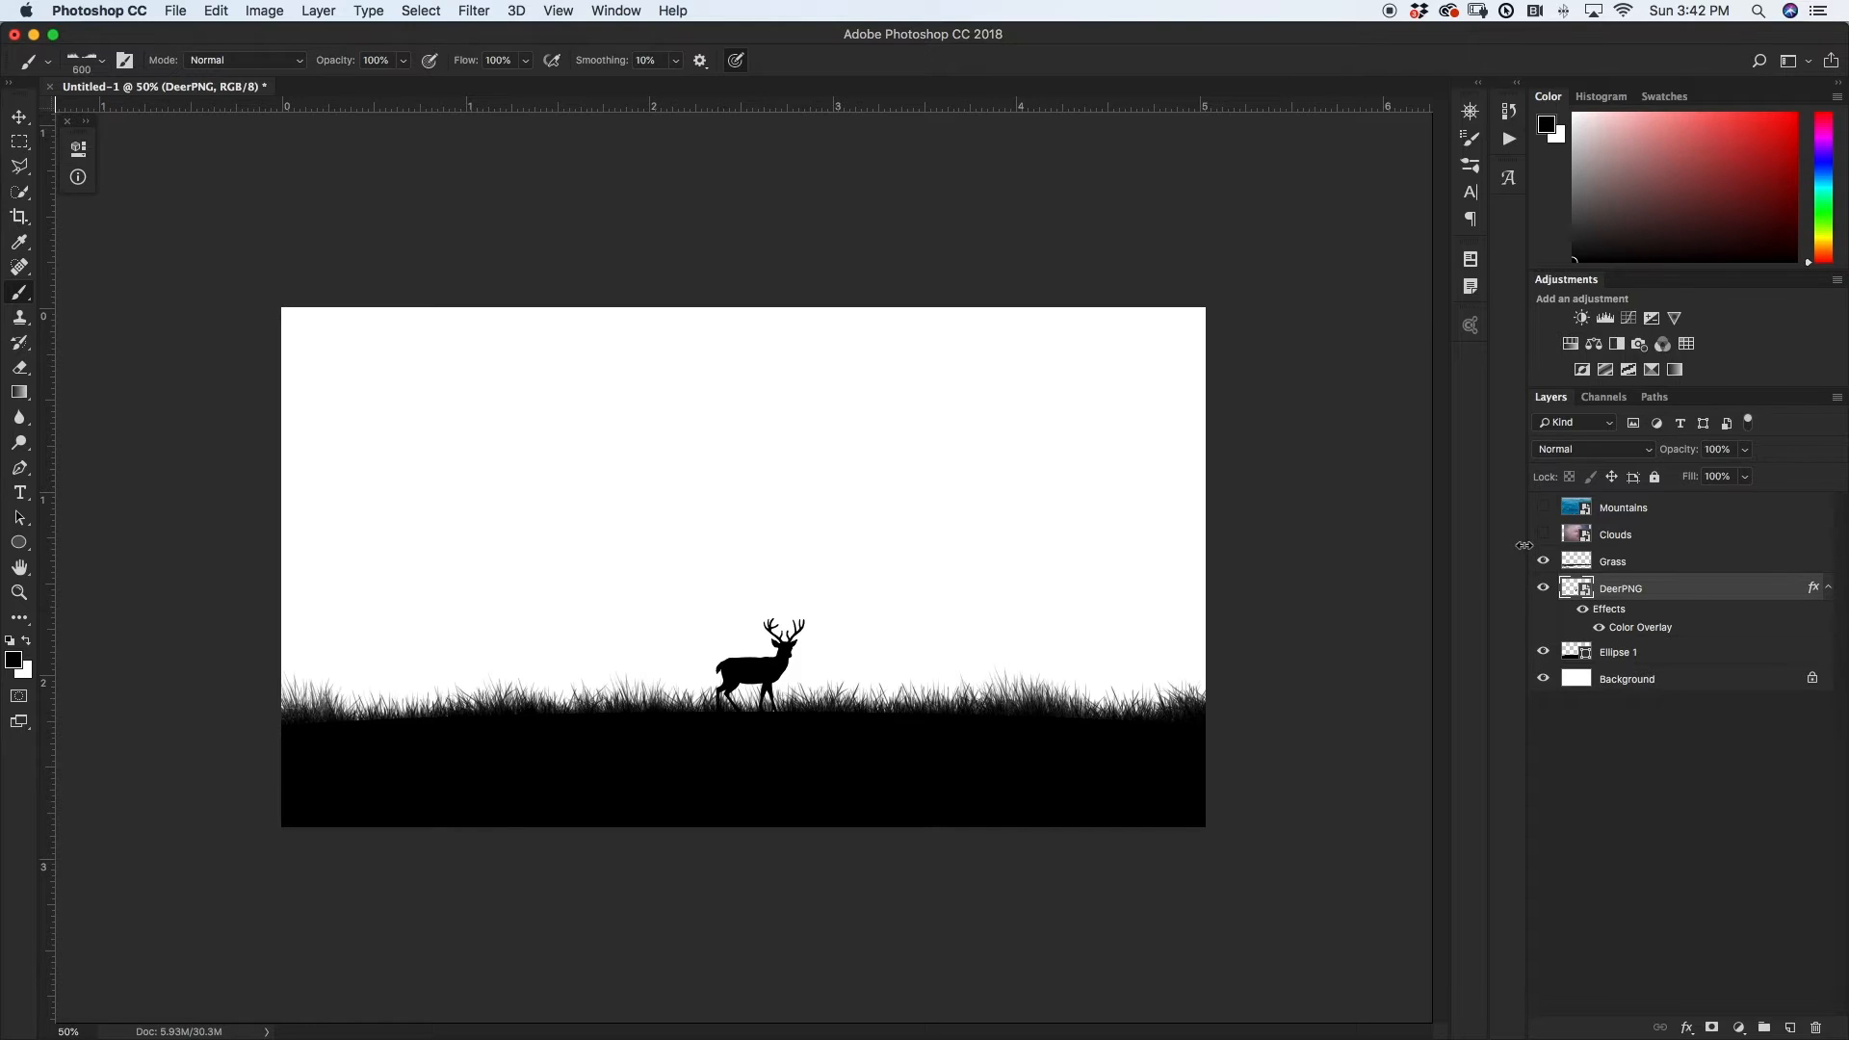
- Show the Mountains and Clouds layers and move both between Ellipse 1 and Background
left_click(1624, 507)
left_click(1544, 507)
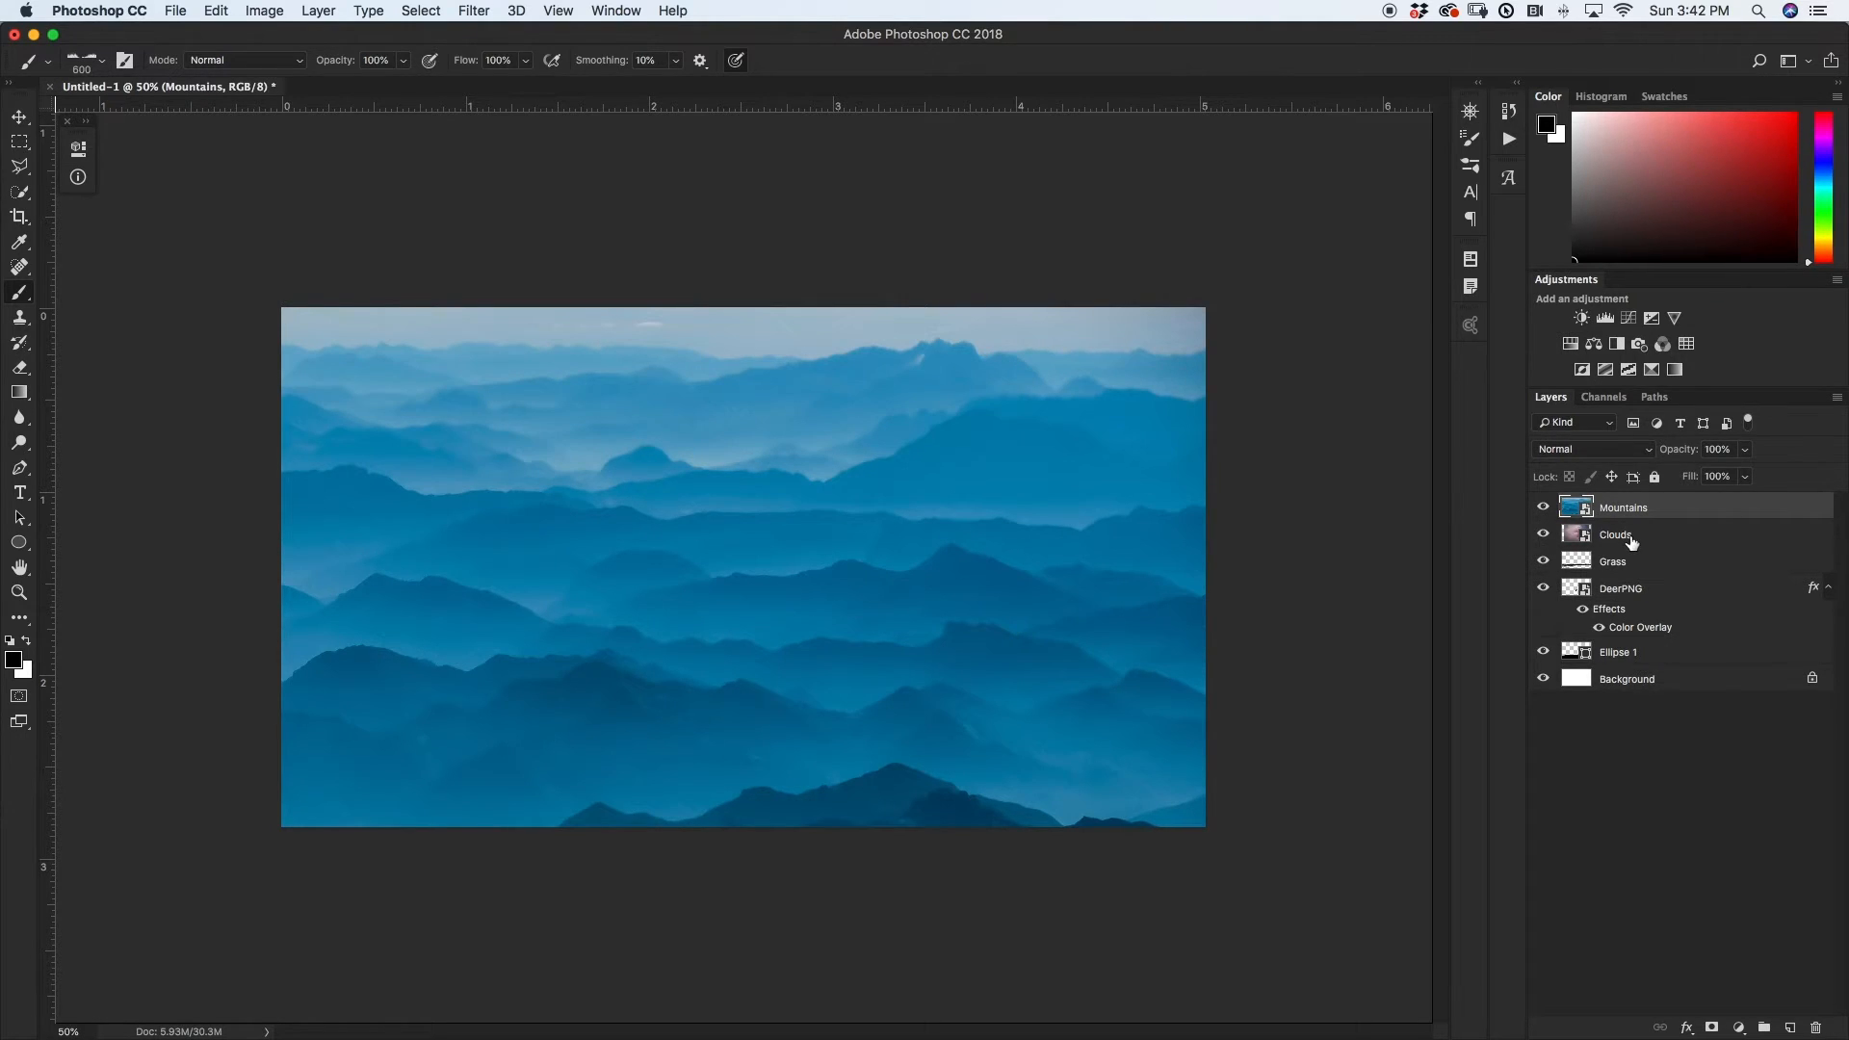
left_click(1631, 537, "shift")
left_click_drag(1644, 540, 1655, 665)
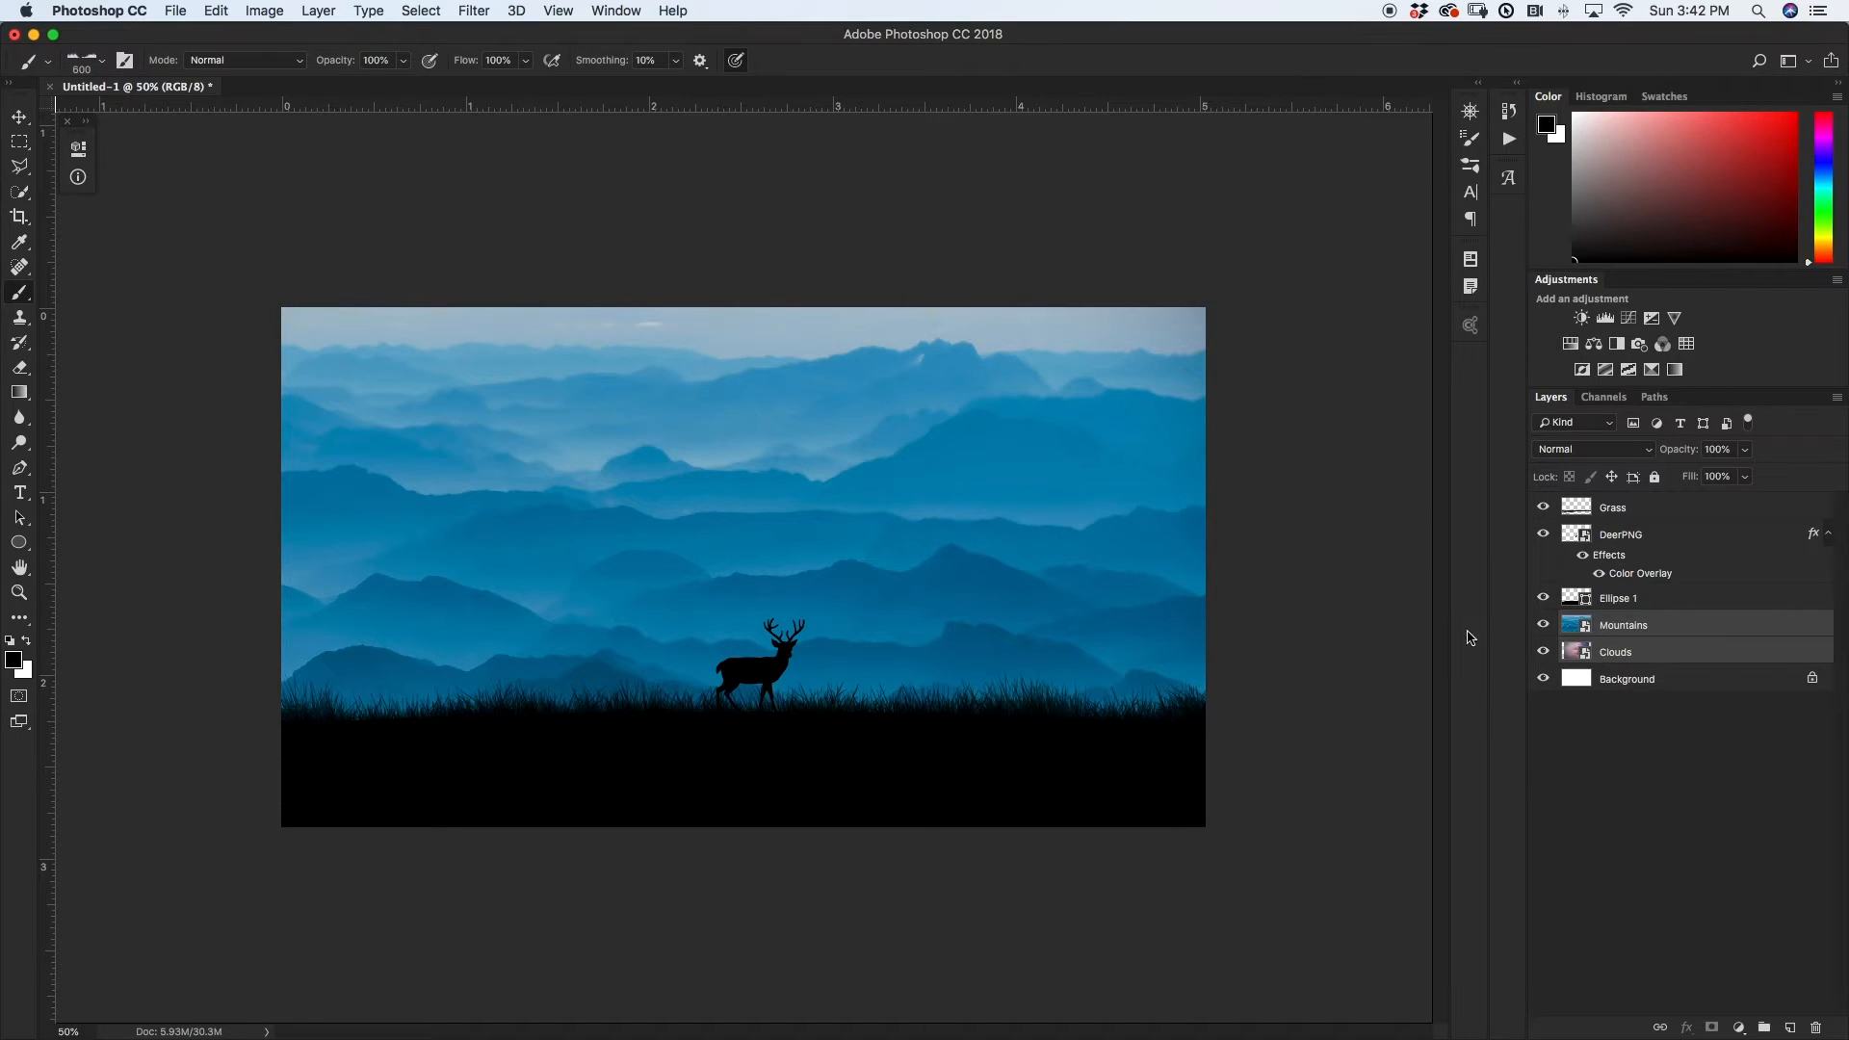
- Scale down the Mountains photo and move it lower so its top edge sits mid-canvas, still spanning the full canvas width
left_click(1641, 631)
key("v")
key("ctrl+t")
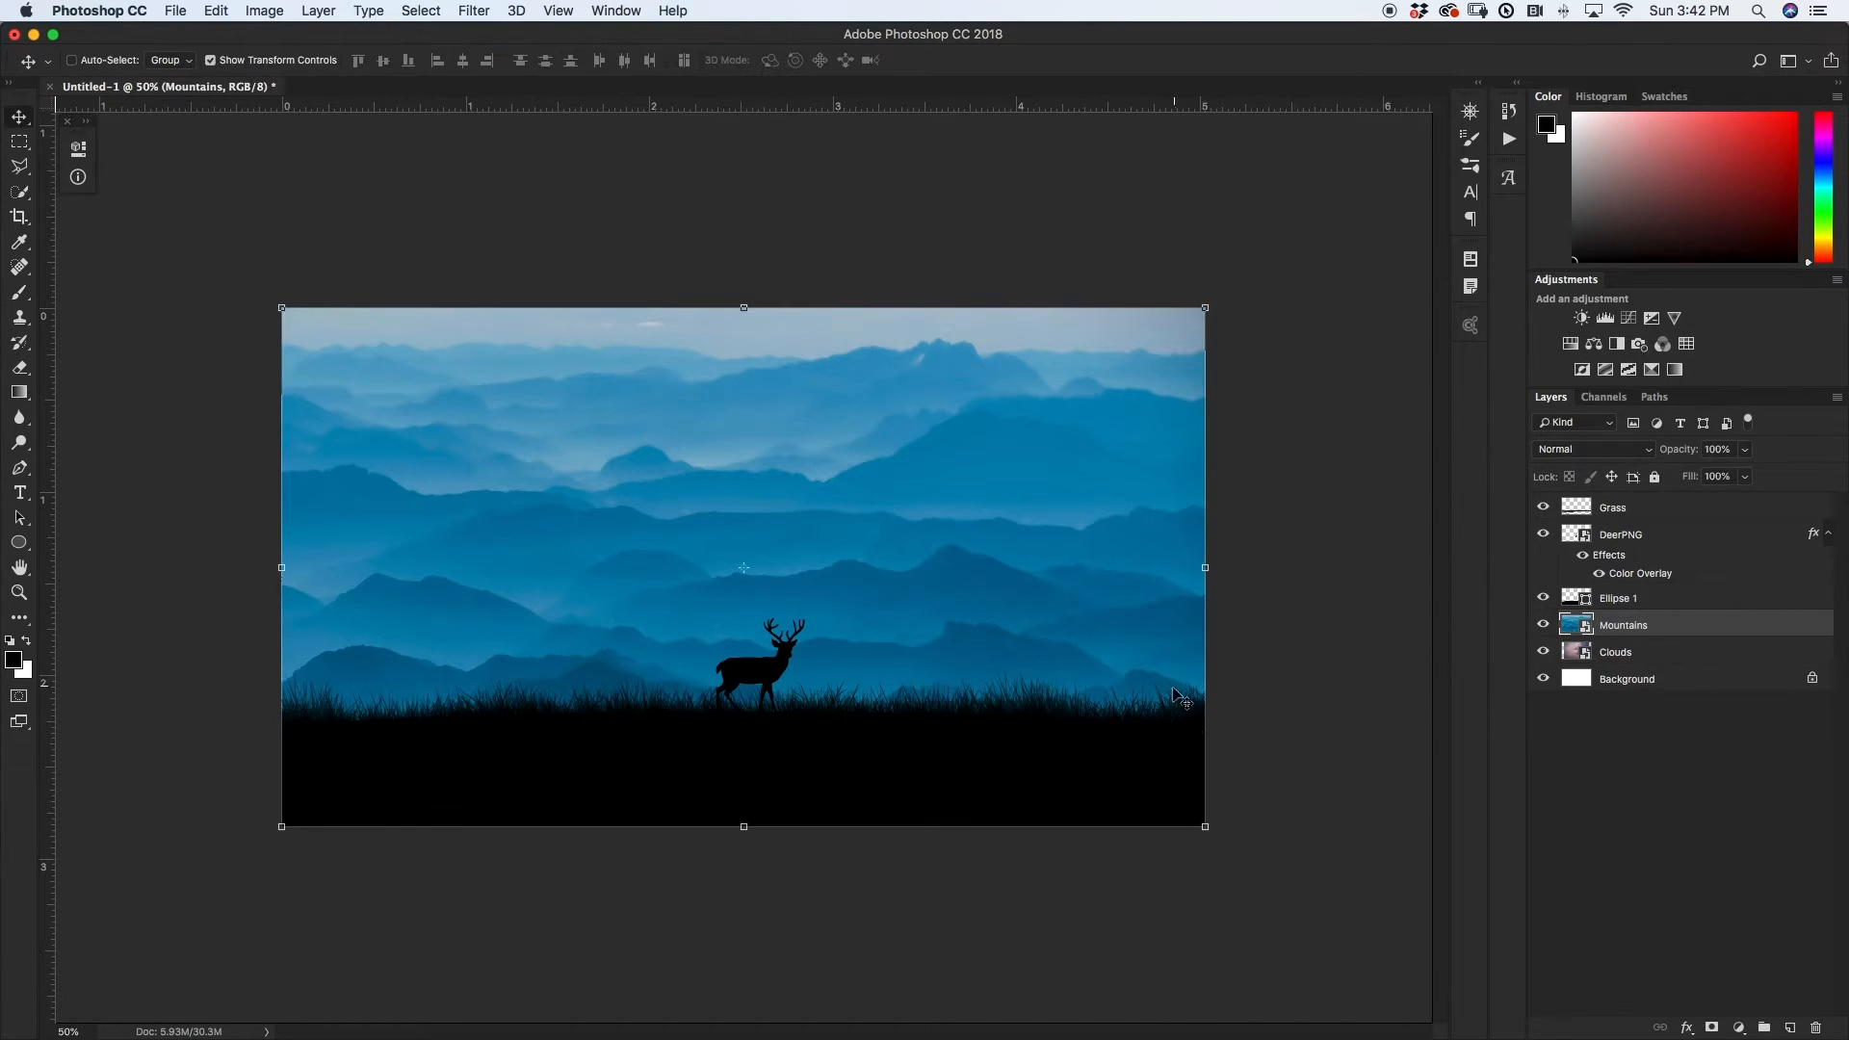
left_click_drag(1206, 826, 1078, 755)
left_click_drag(911, 553, 969, 708)
left_click_drag(1135, 904, 1035, 848)
left_click_drag(1047, 658, 1123, 657)
left_click_drag(1270, 697, 1085, 678)
left_click(704, 59)
- Move the Clouds photo up into the sky area and apply a Perspective transform that widens its top edge beyond the canvas
key("alt+bracketleft")
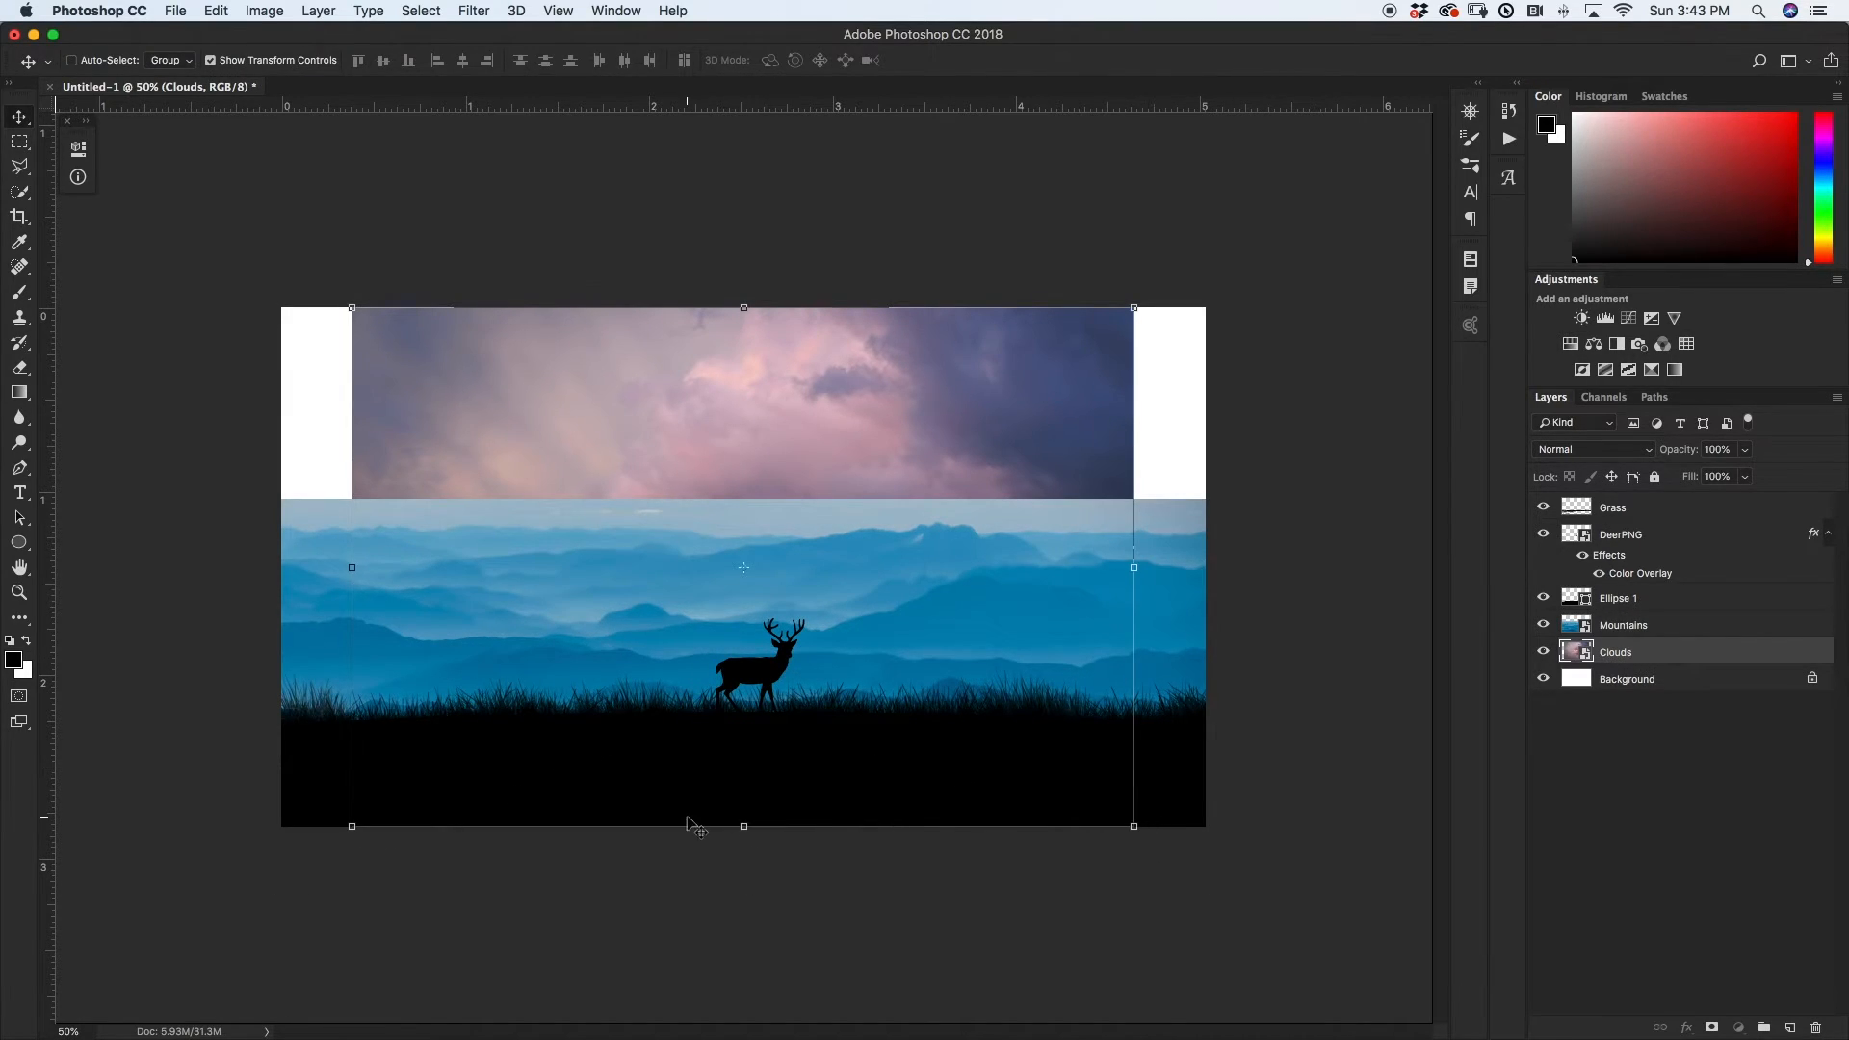
left_click_drag(1041, 715, 997, 563)
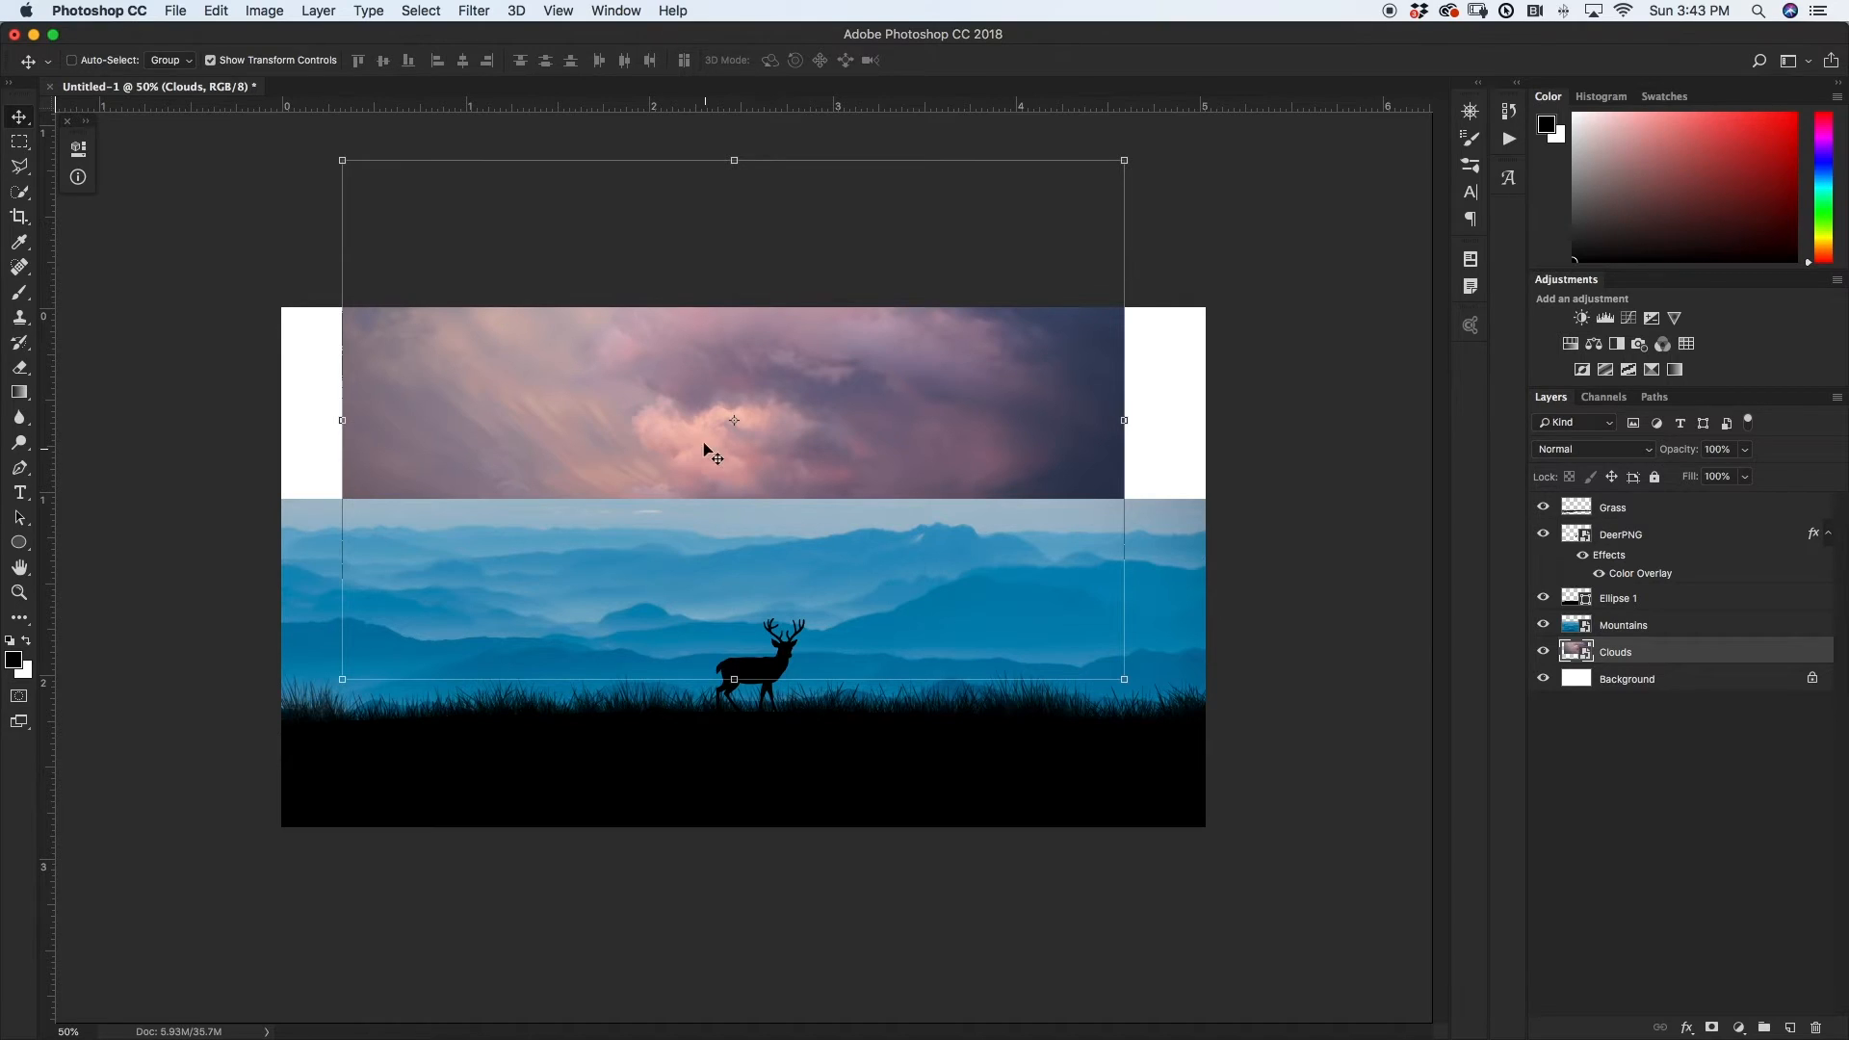
key("super+t")
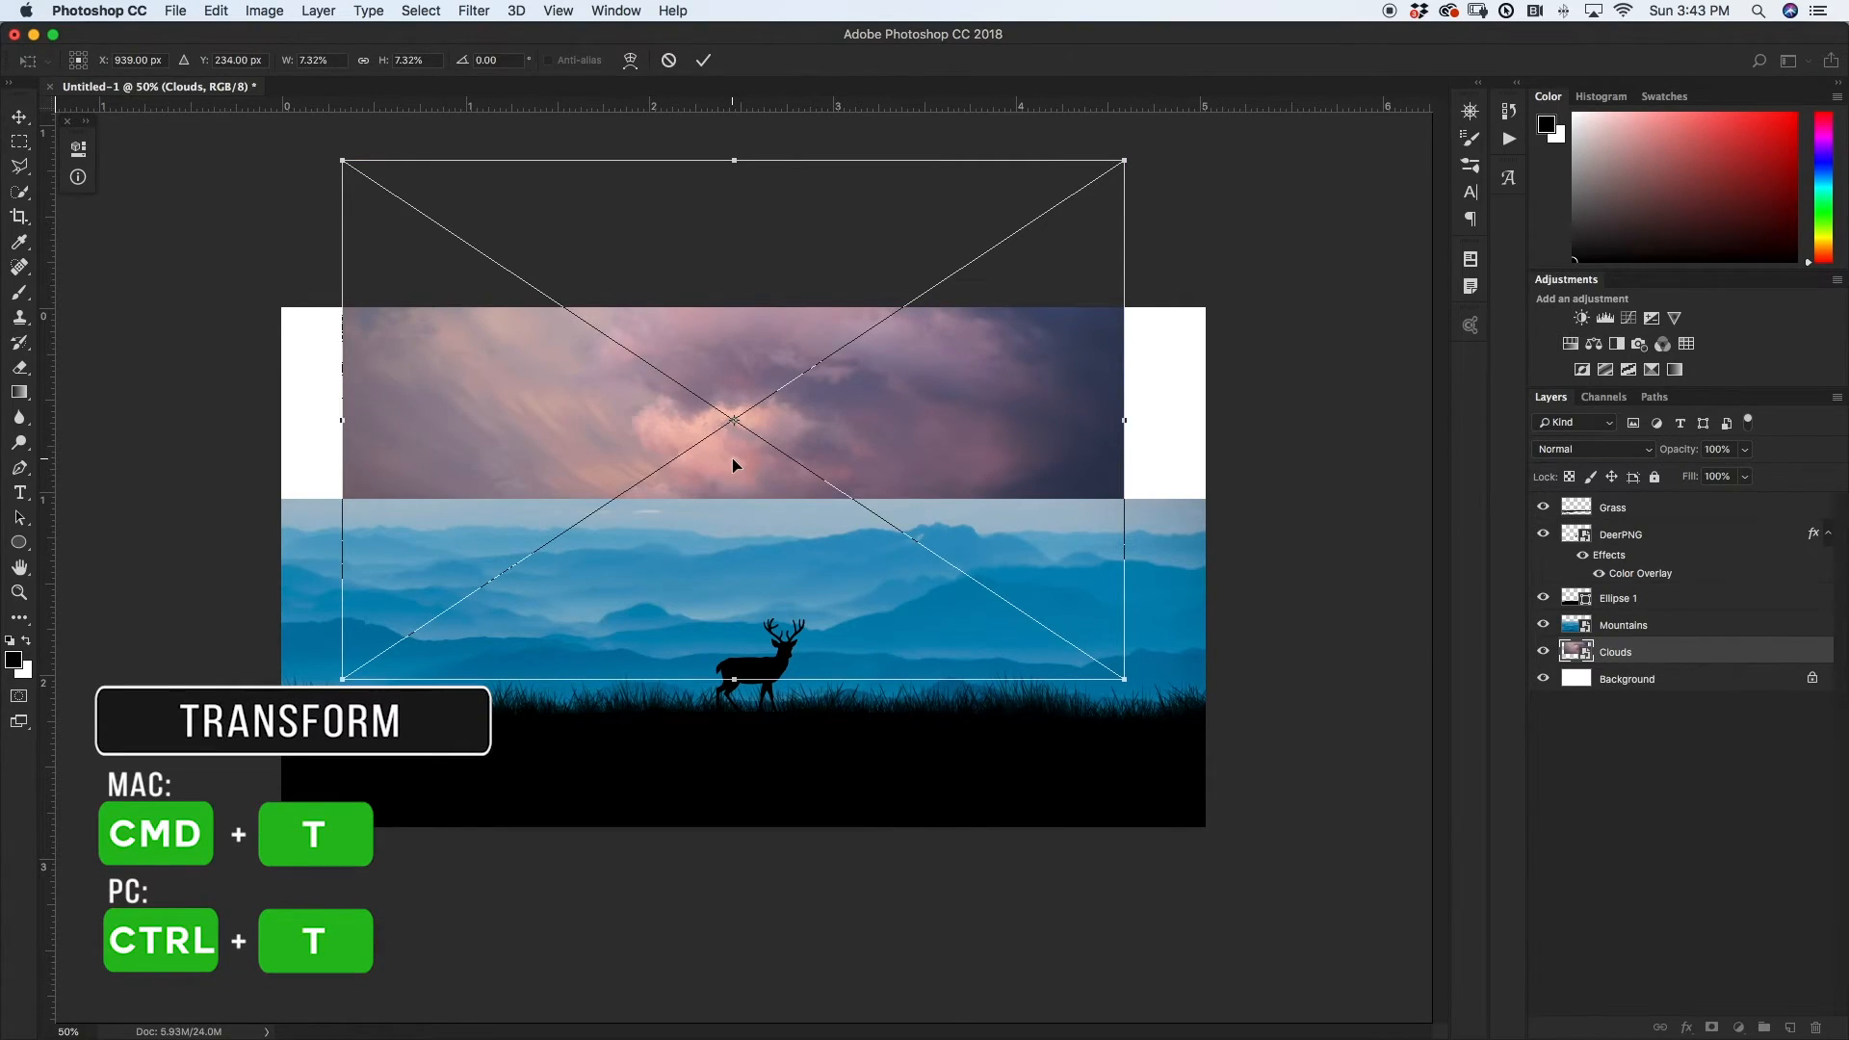
right_click(733, 465)
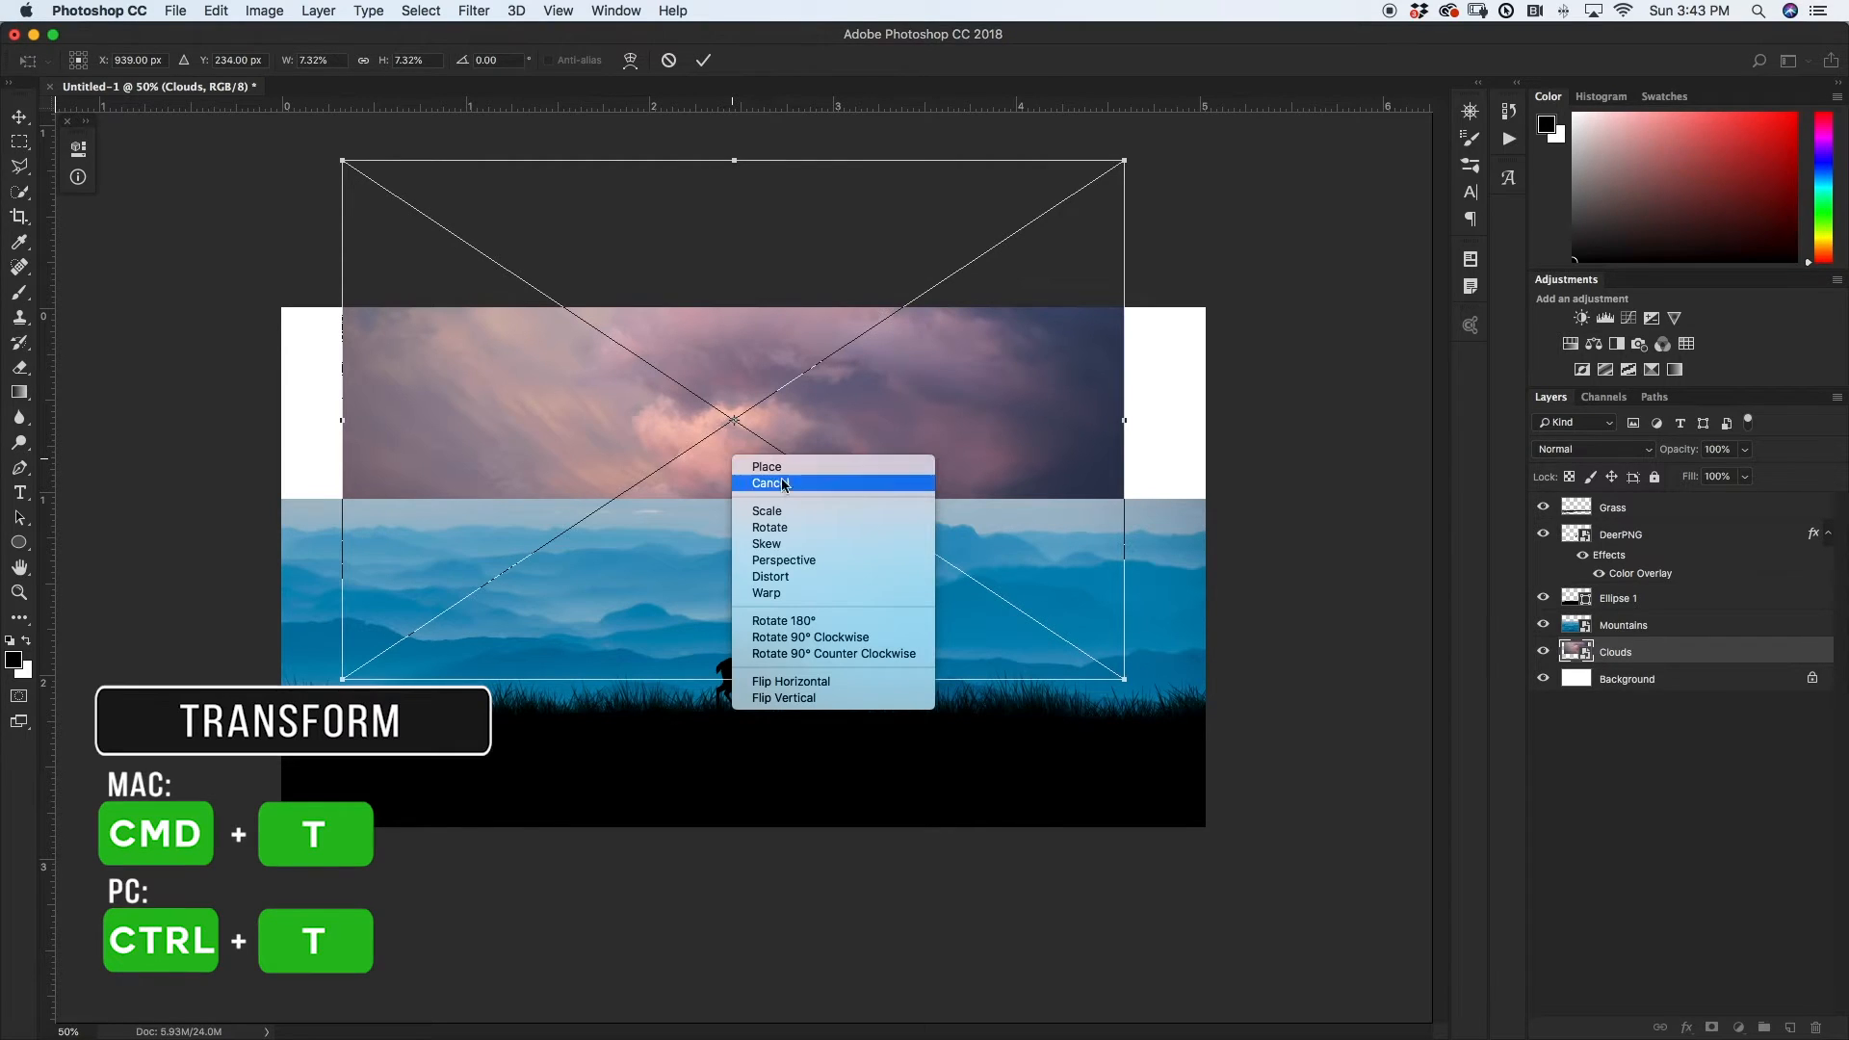
left_click(806, 562)
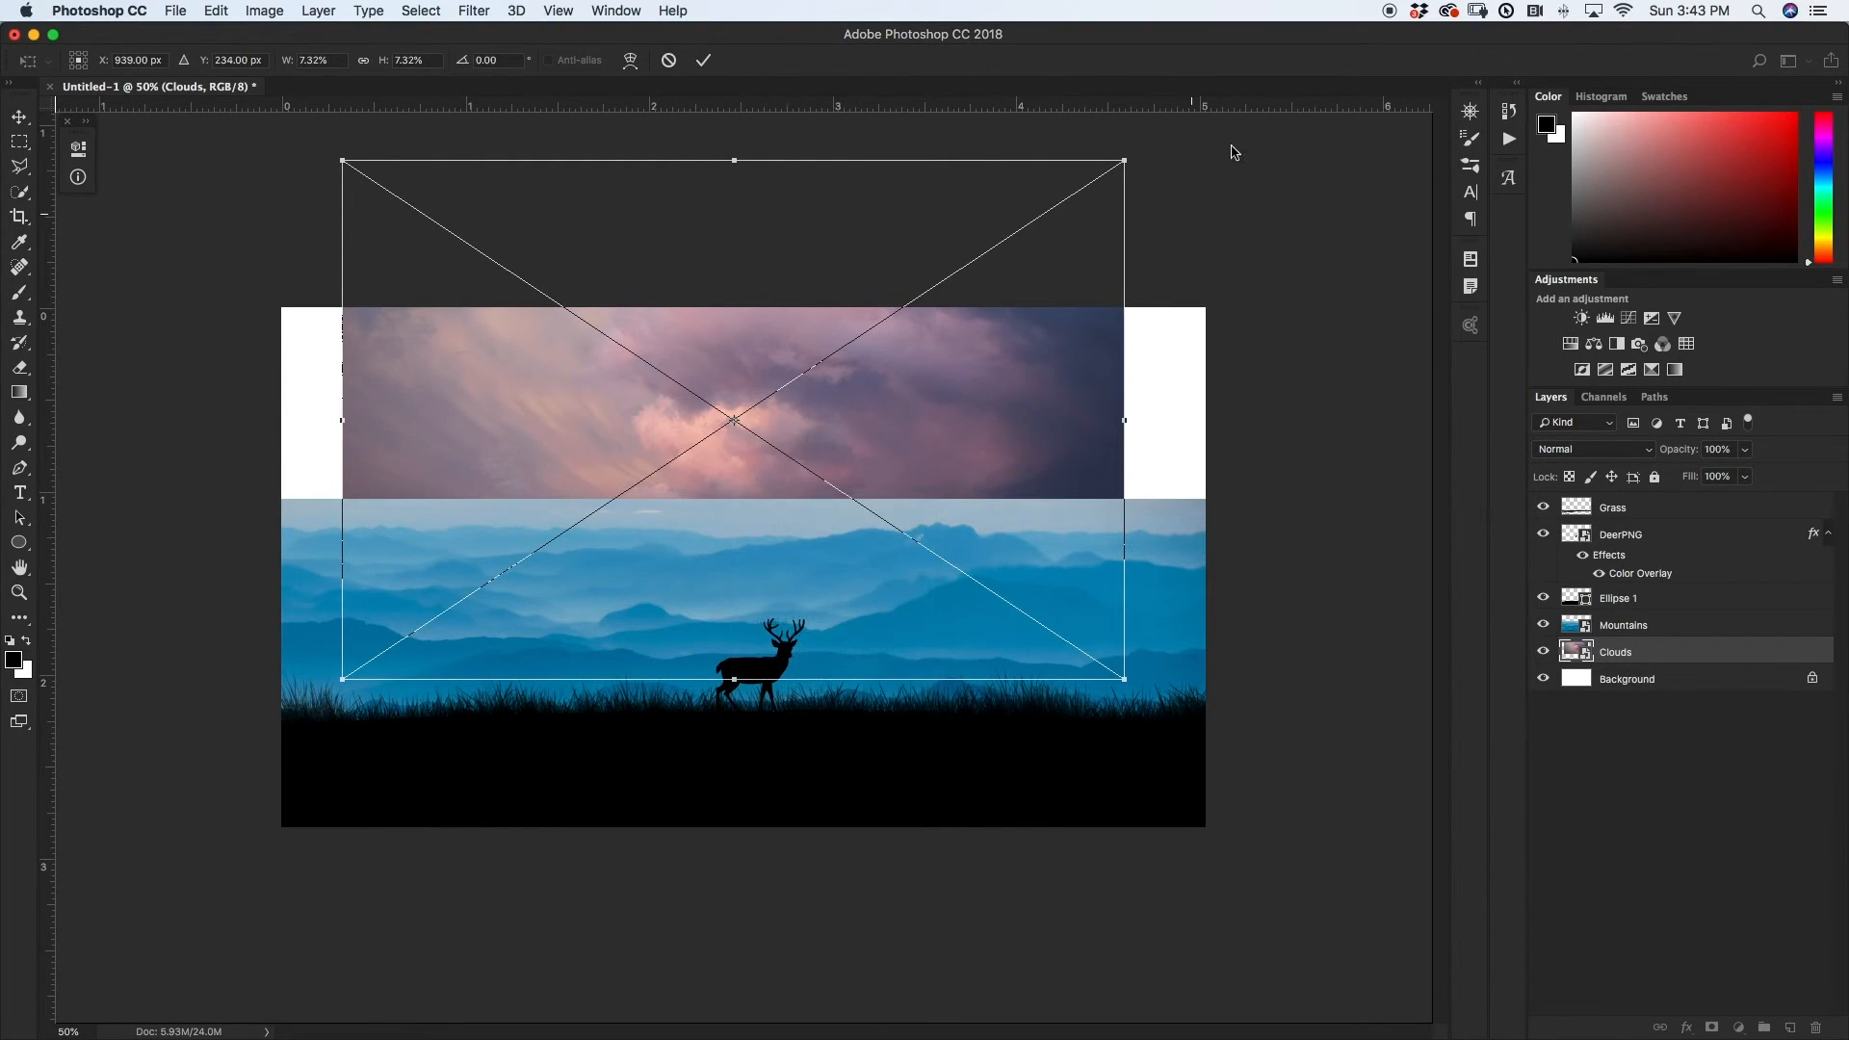
left_click_drag(1125, 160, 1474, 159)
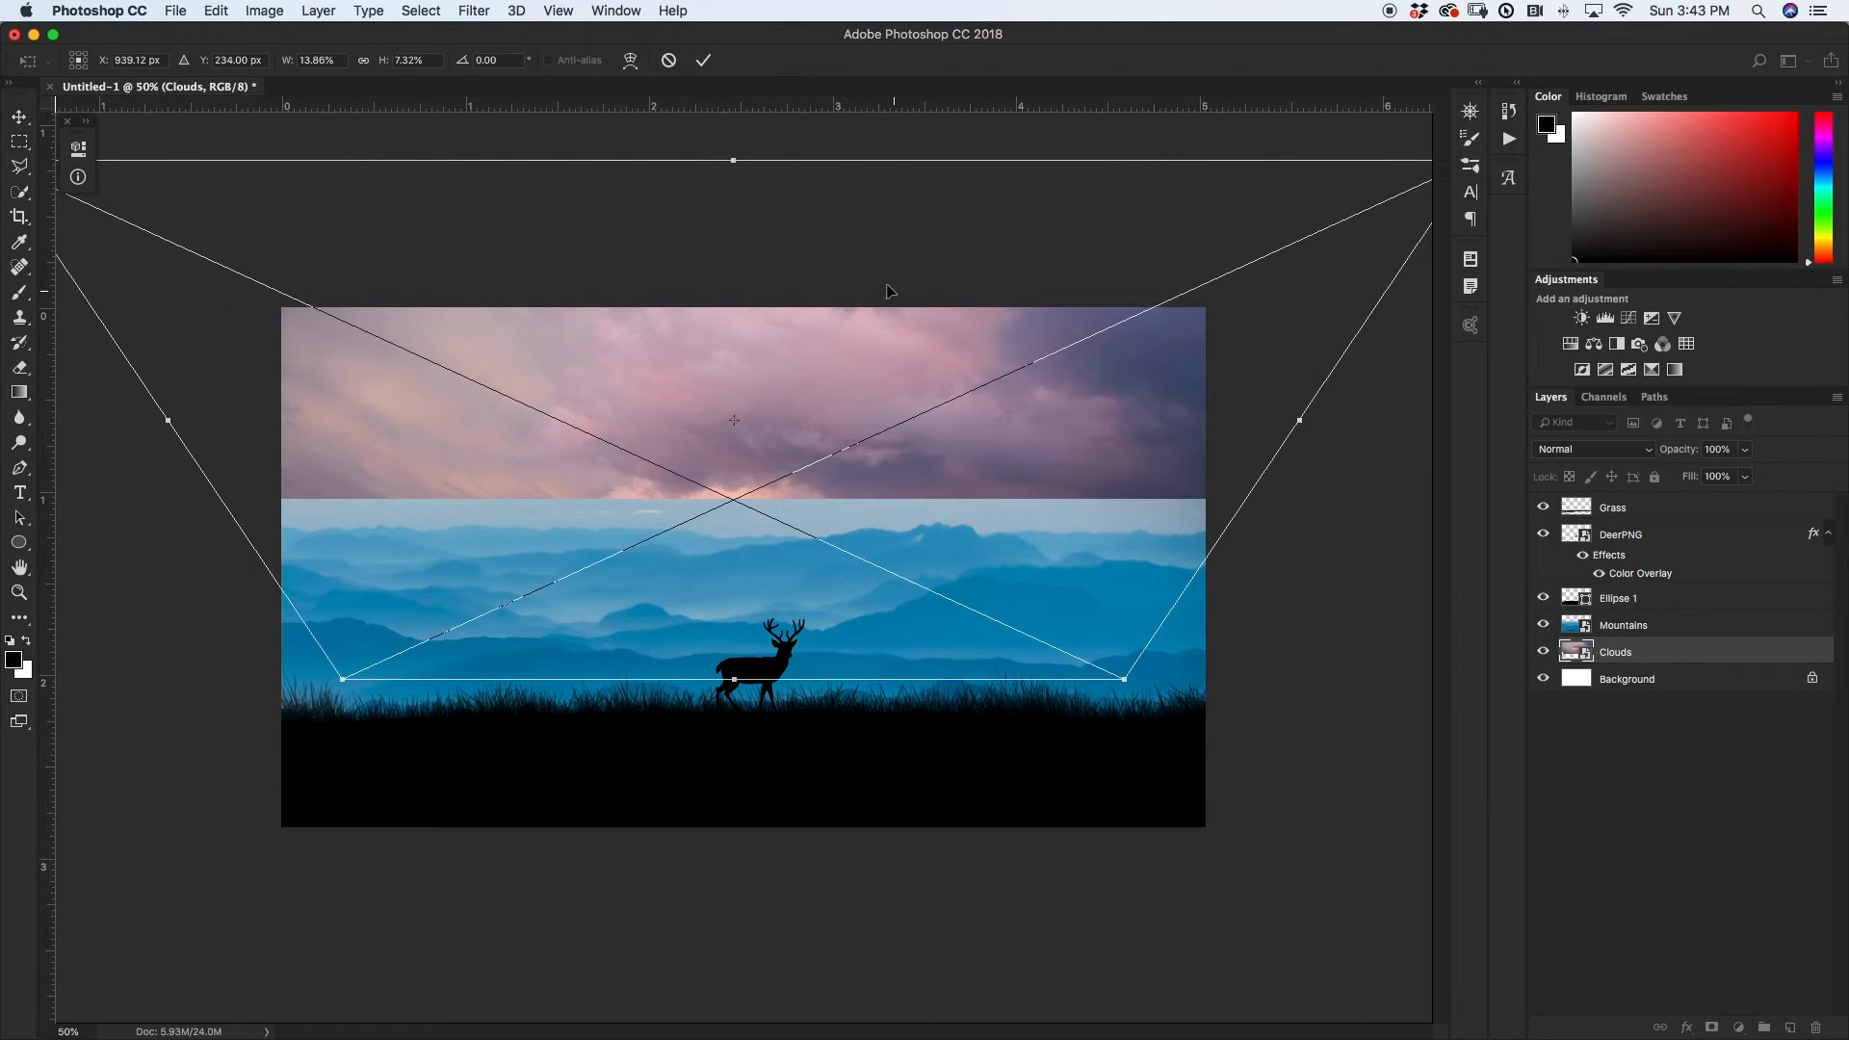
- Scale and reposition the Clouds photo to about 13.52% width and 6.80% height, with the bright clouds just above the mountains
right_click(972, 399)
left_click(992, 457)
left_click_drag(1127, 682, 1051, 467)
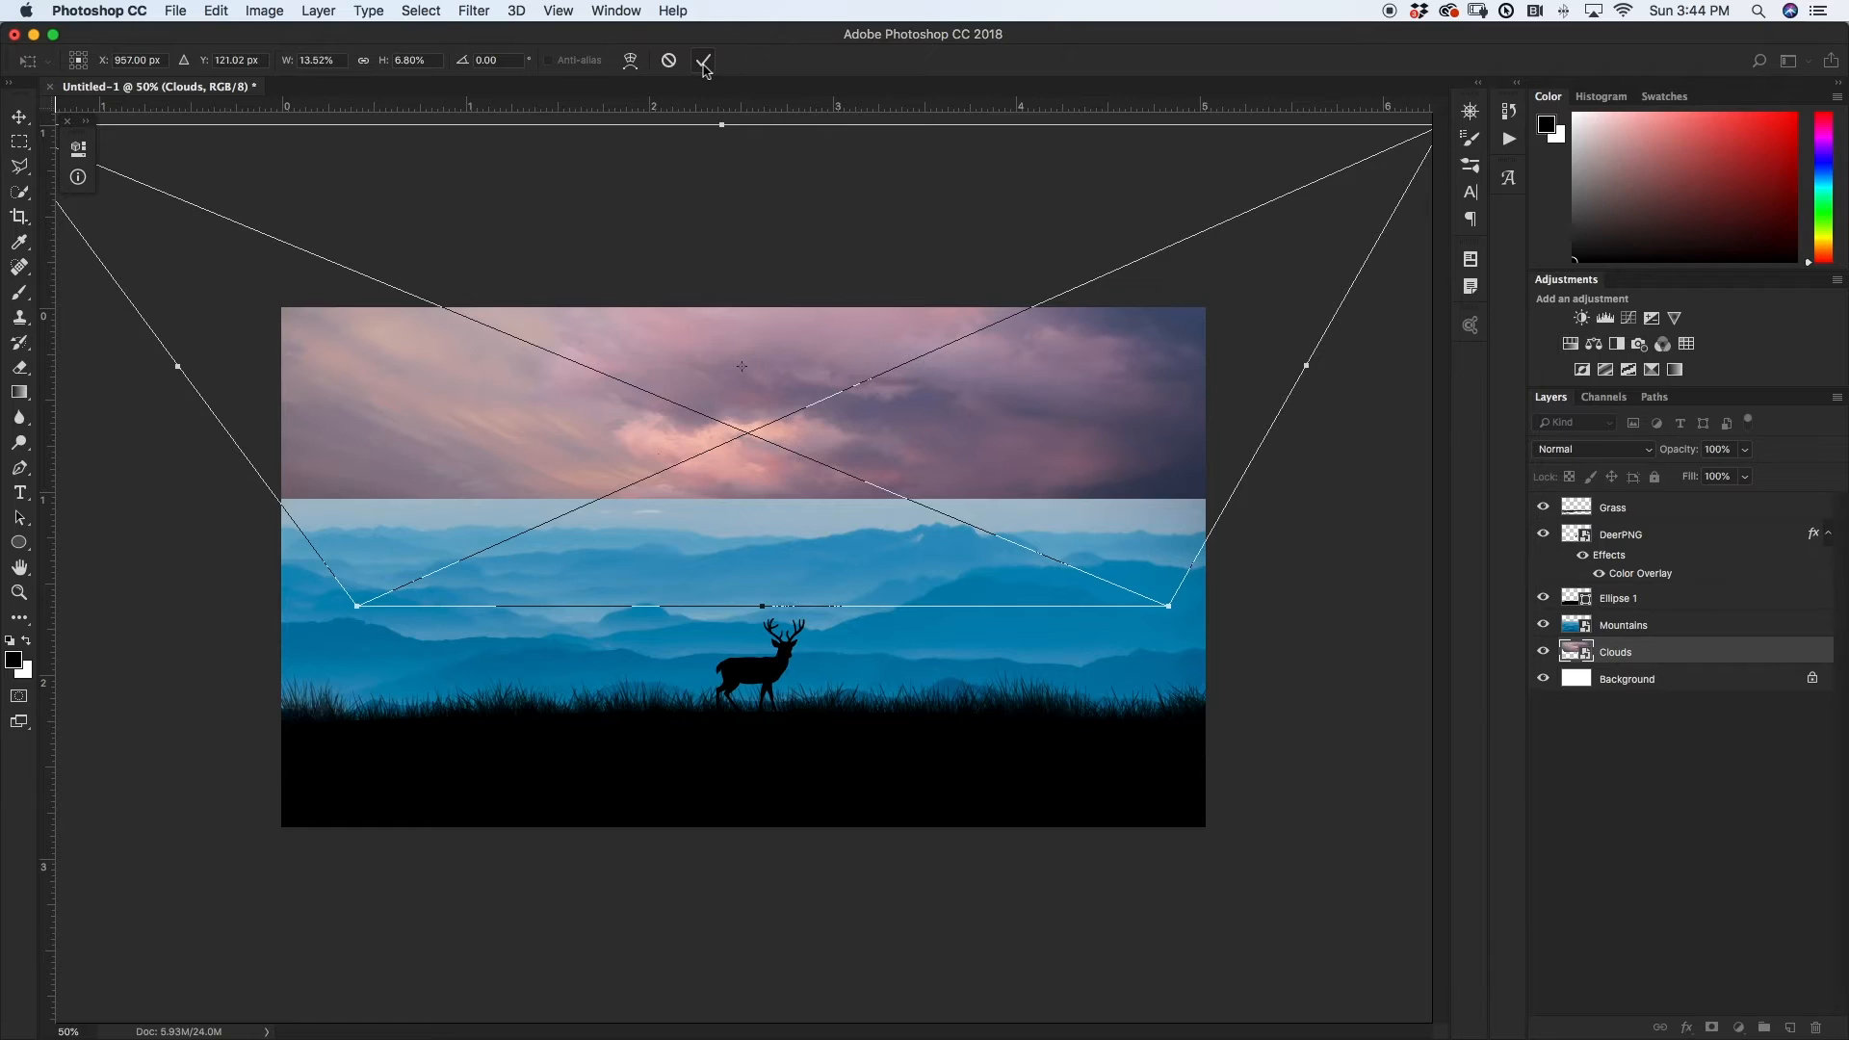
left_click(705, 62)
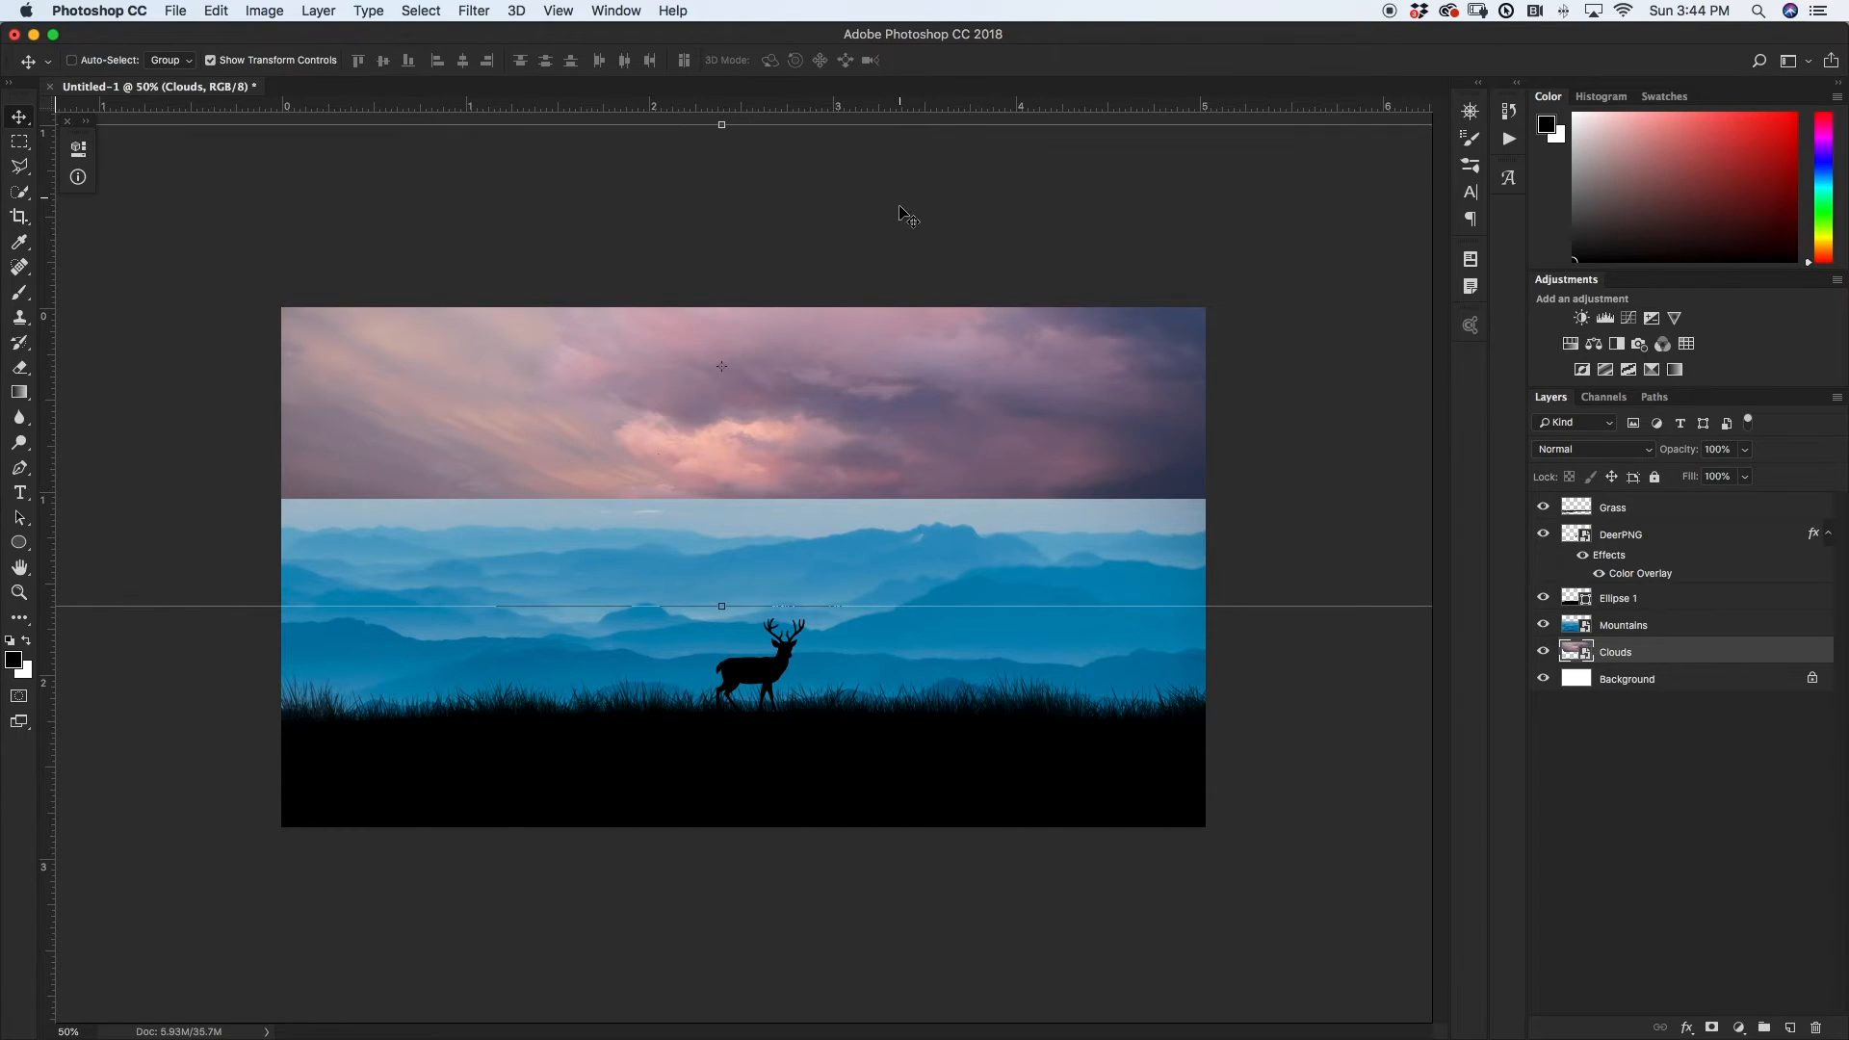
- Add a layer mask to the Mountains layer and choose the Soft Round brush for painting on it
left_click(1626, 628)
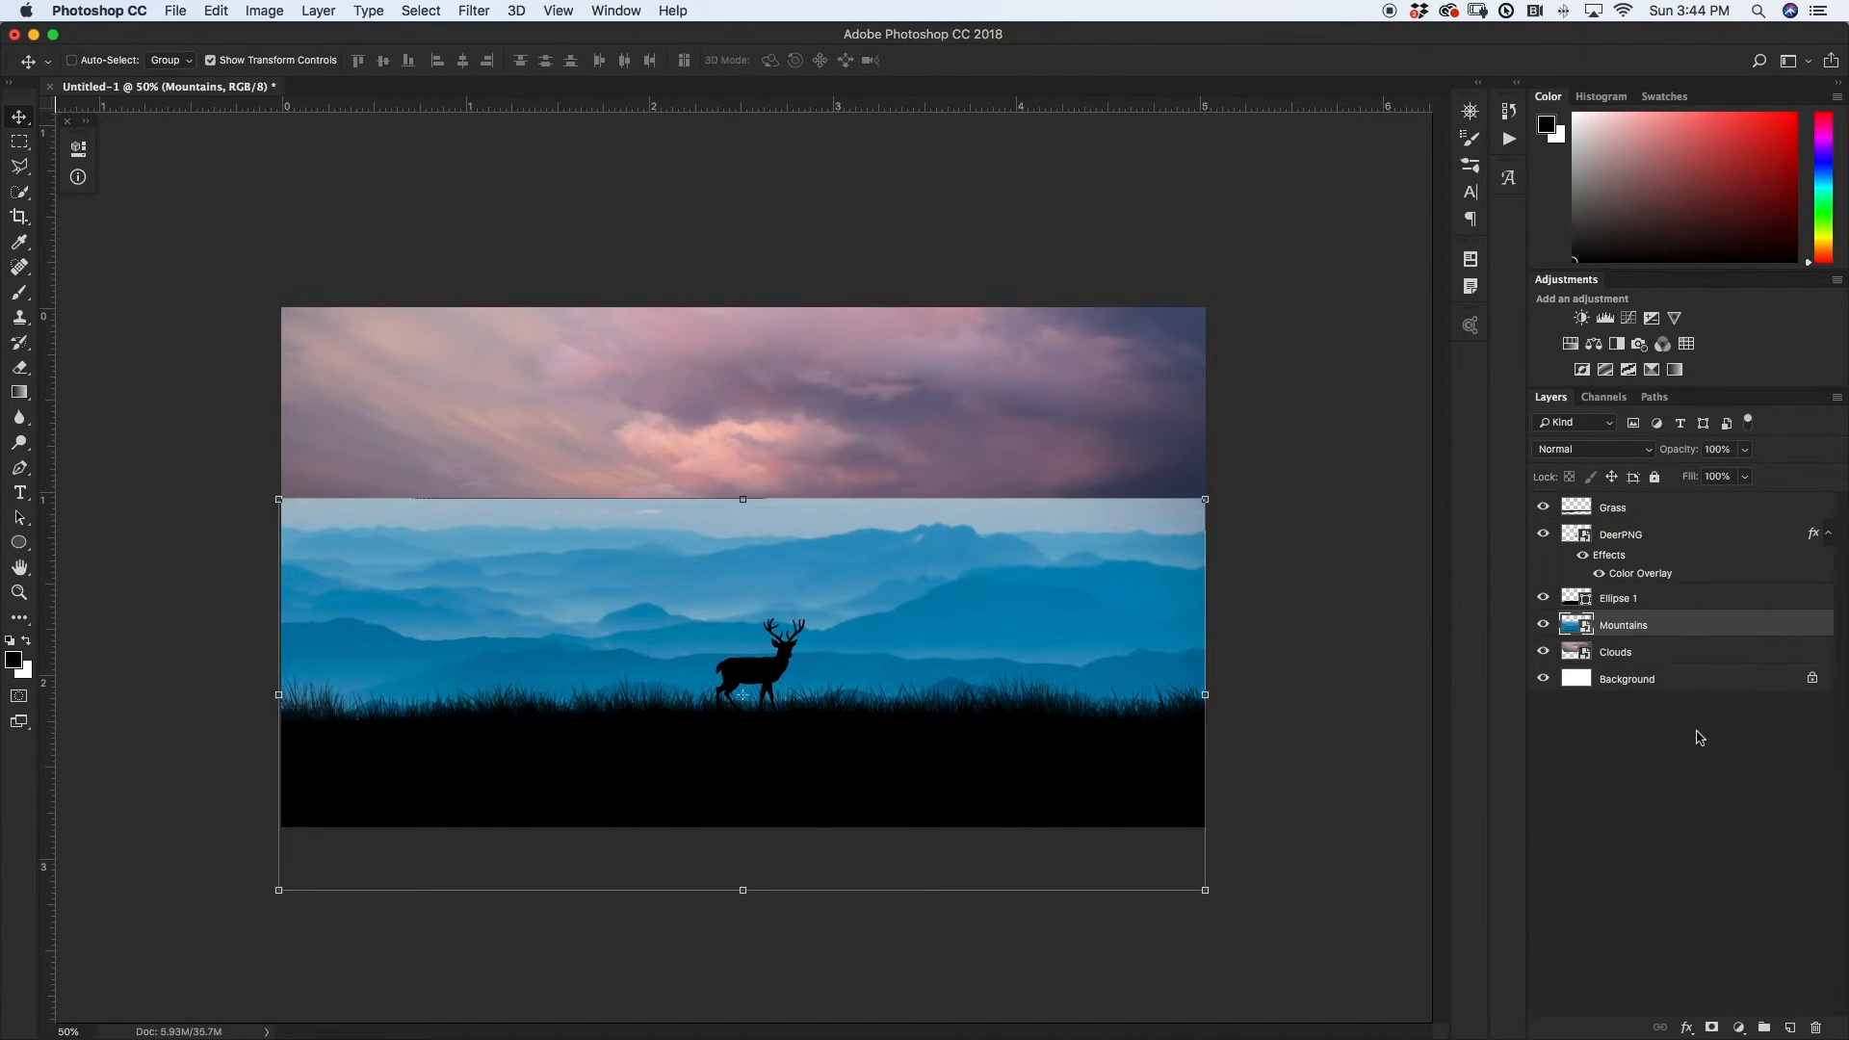
left_click(1713, 1029)
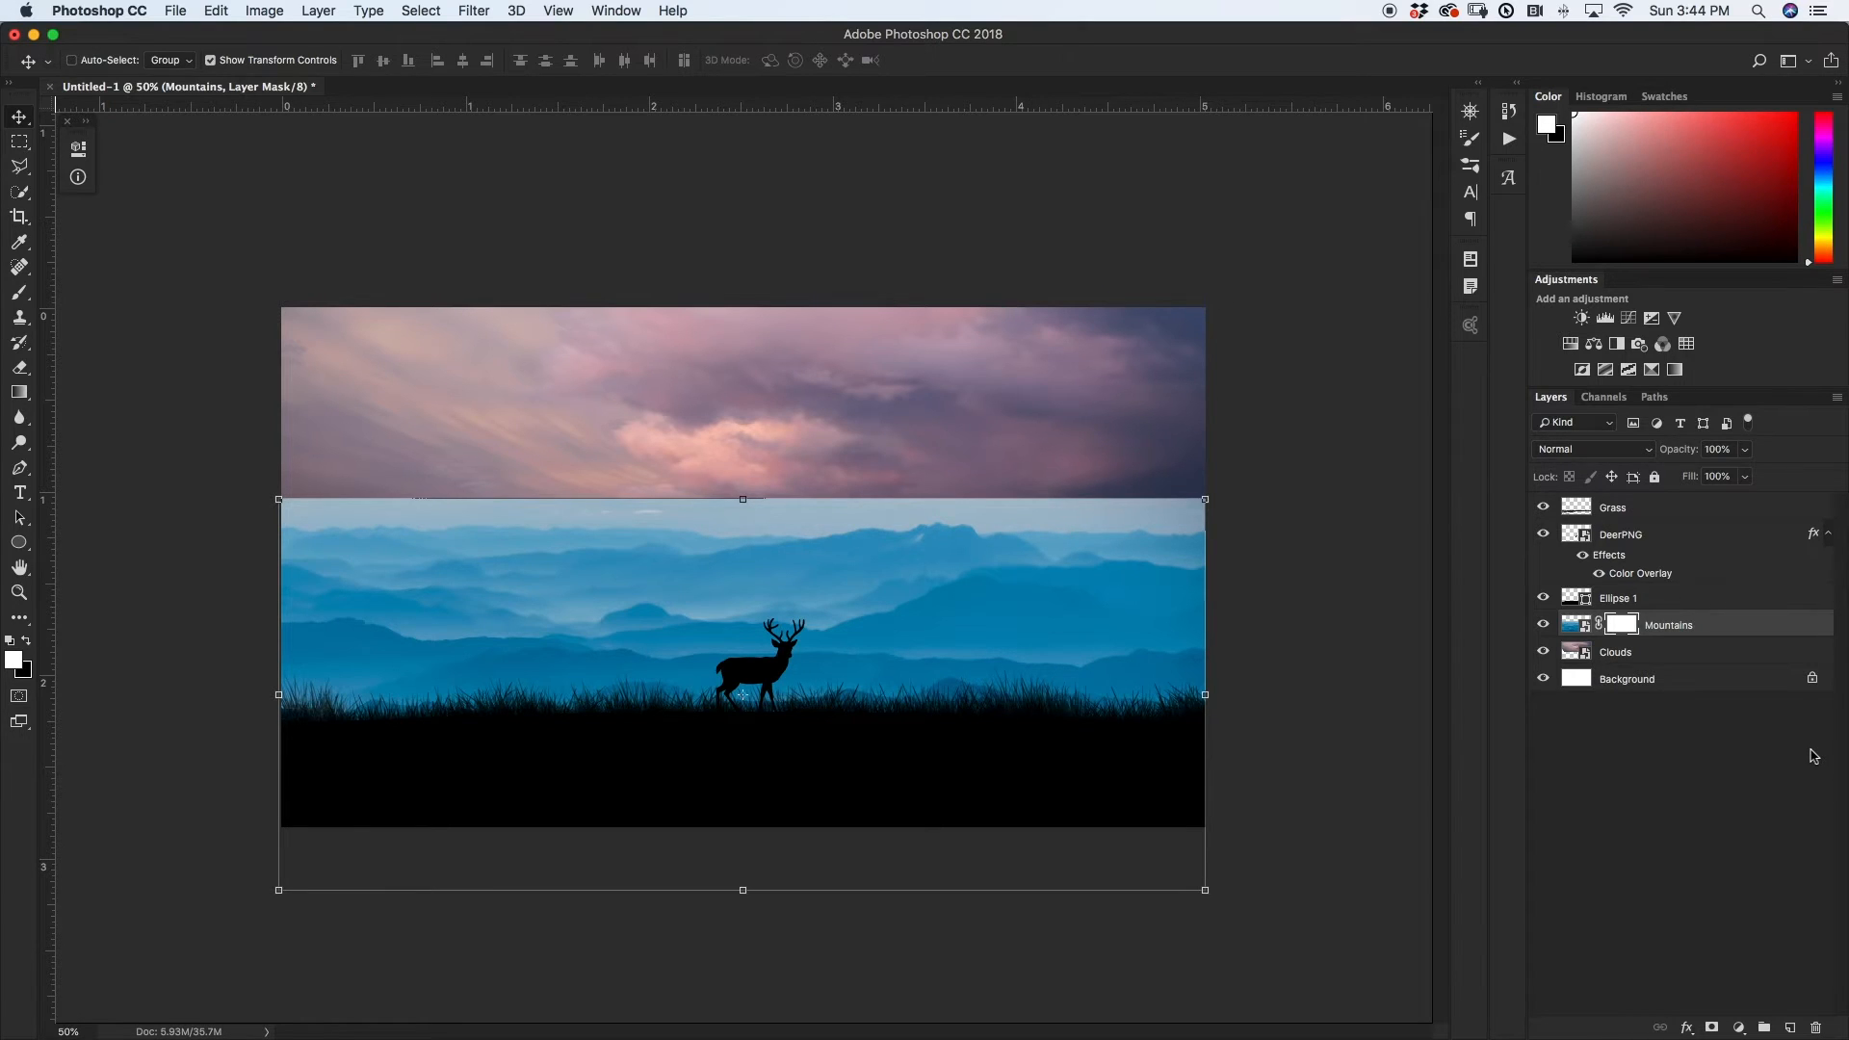
key("b")
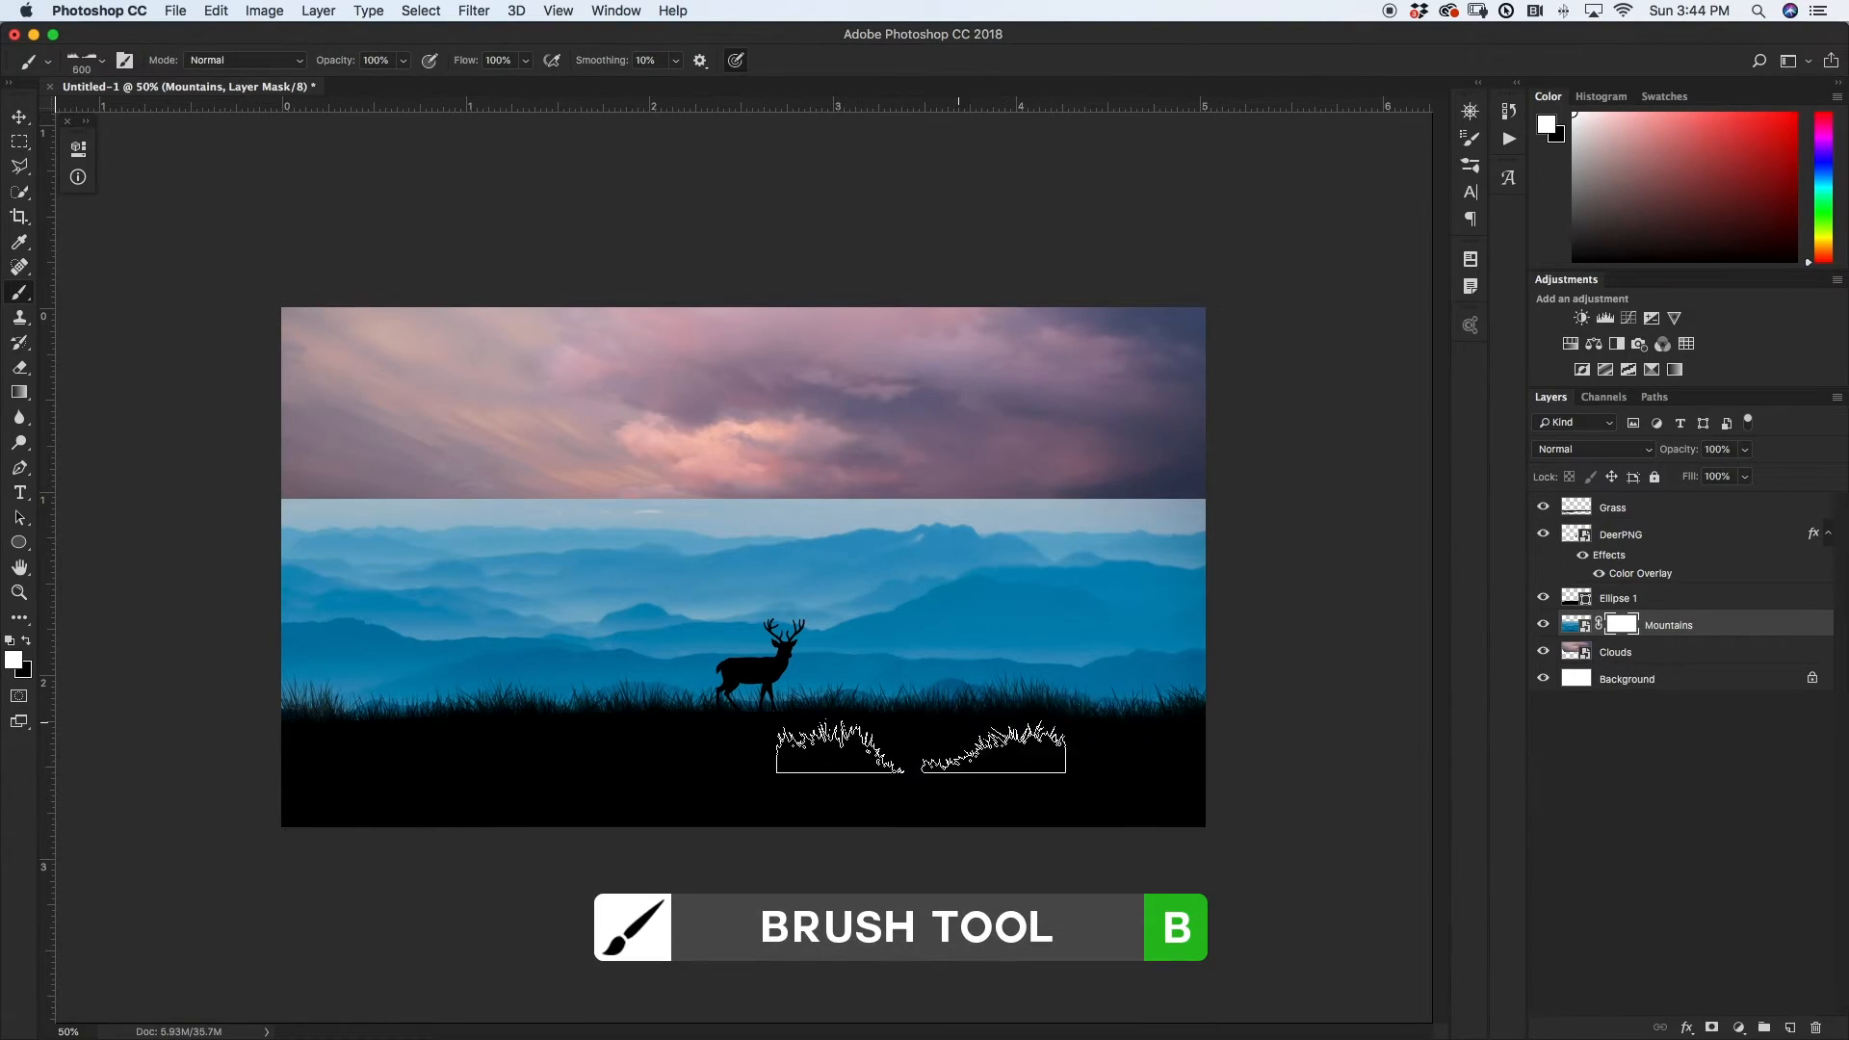
right_click(905, 756)
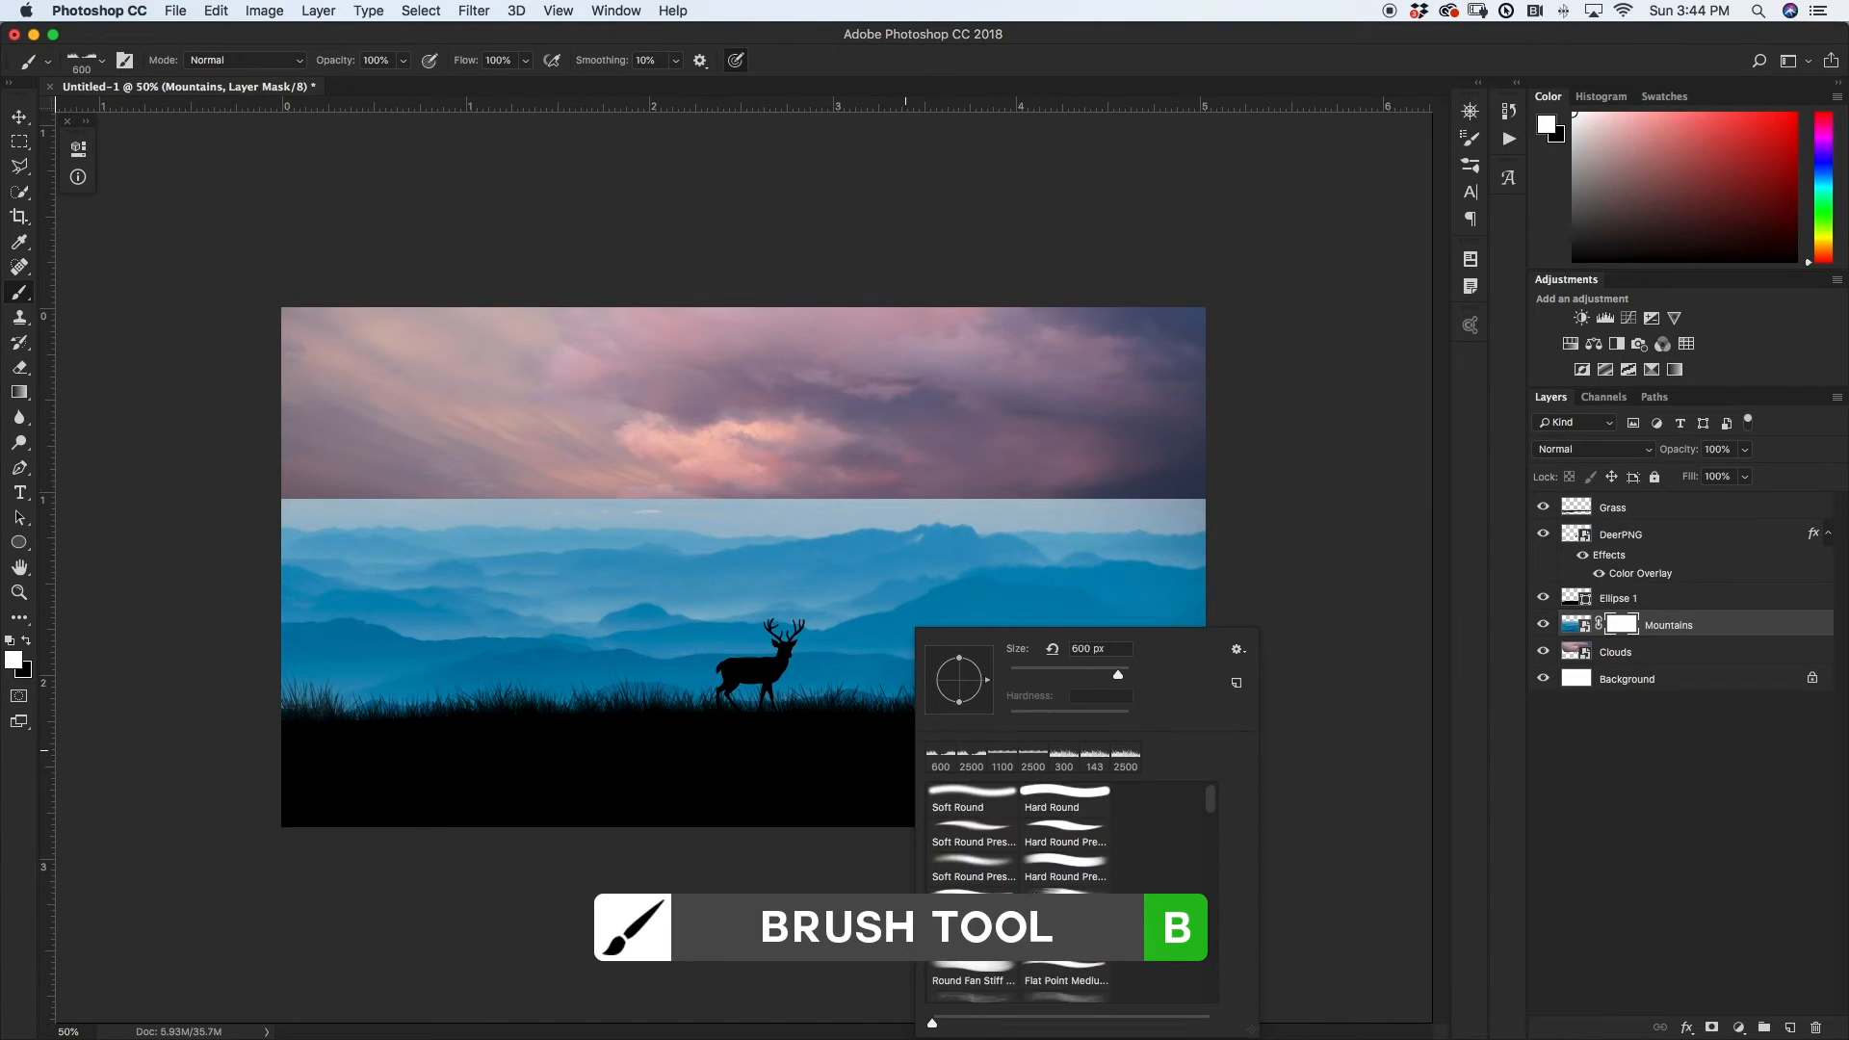
left_click(971, 797)
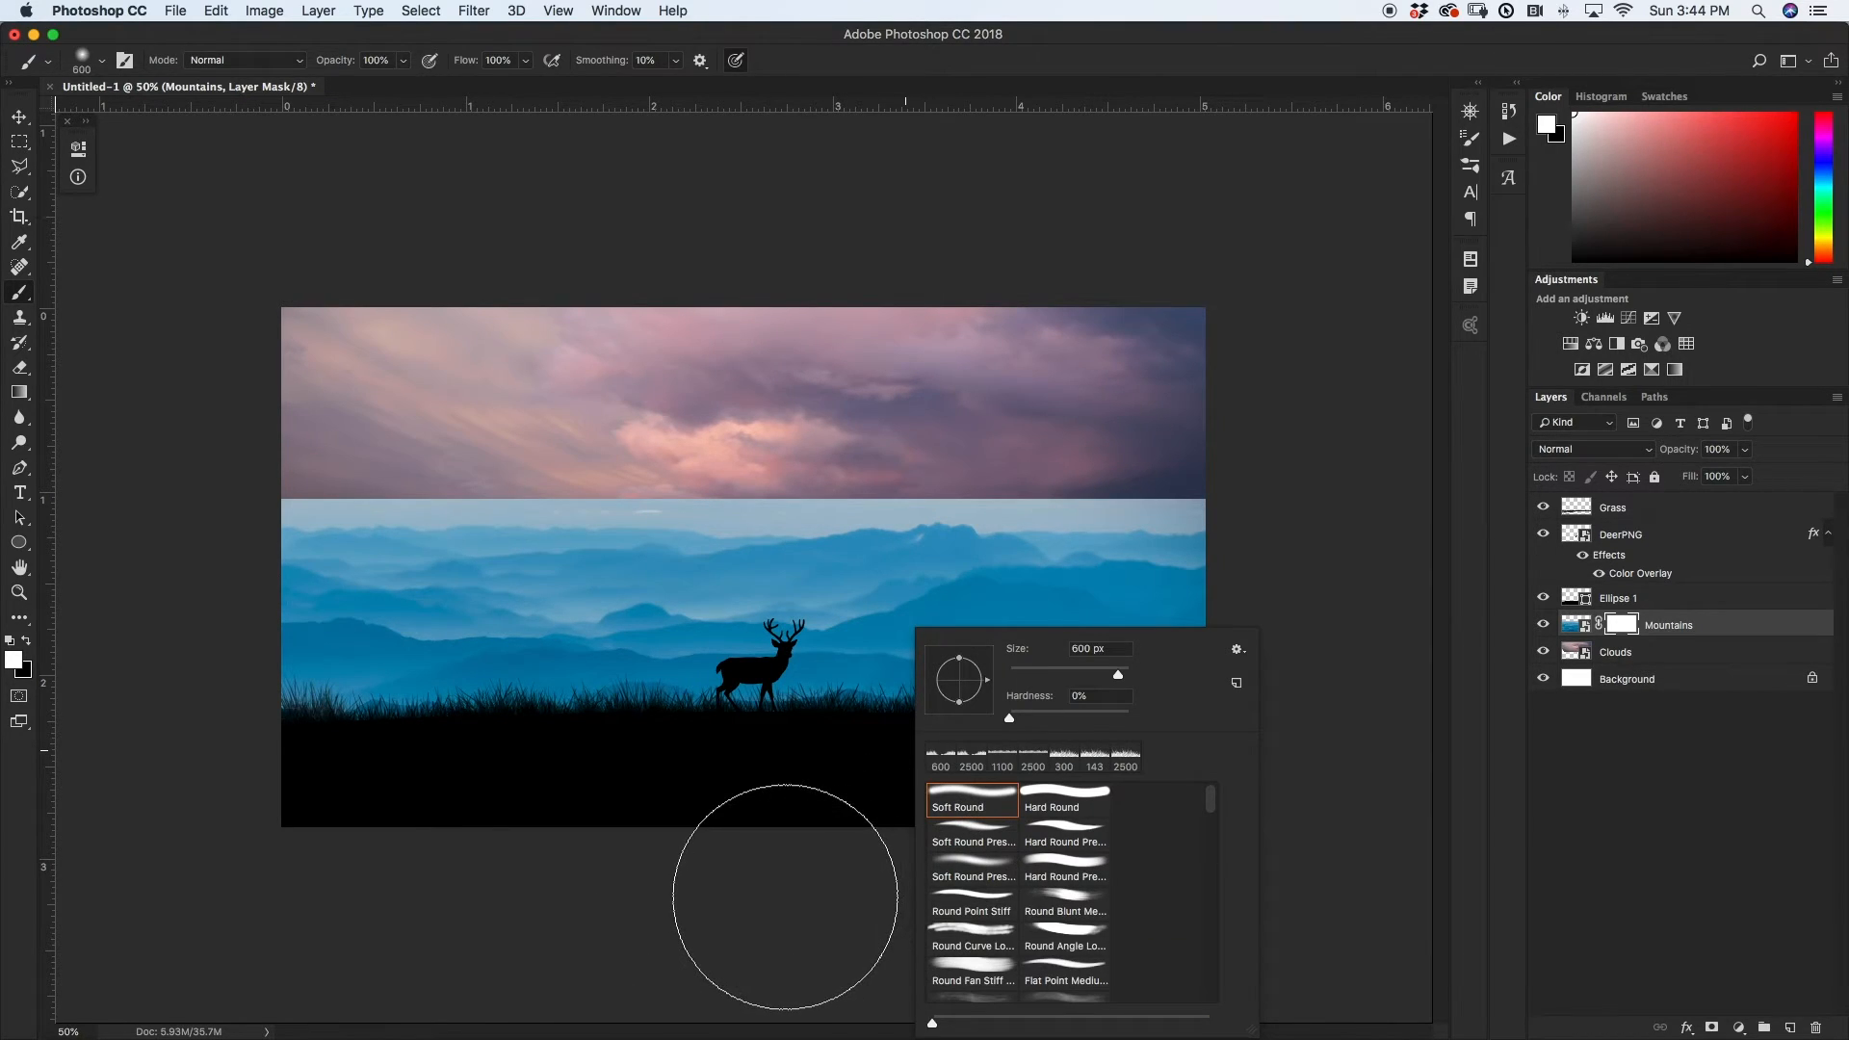
left_click(159, 419)
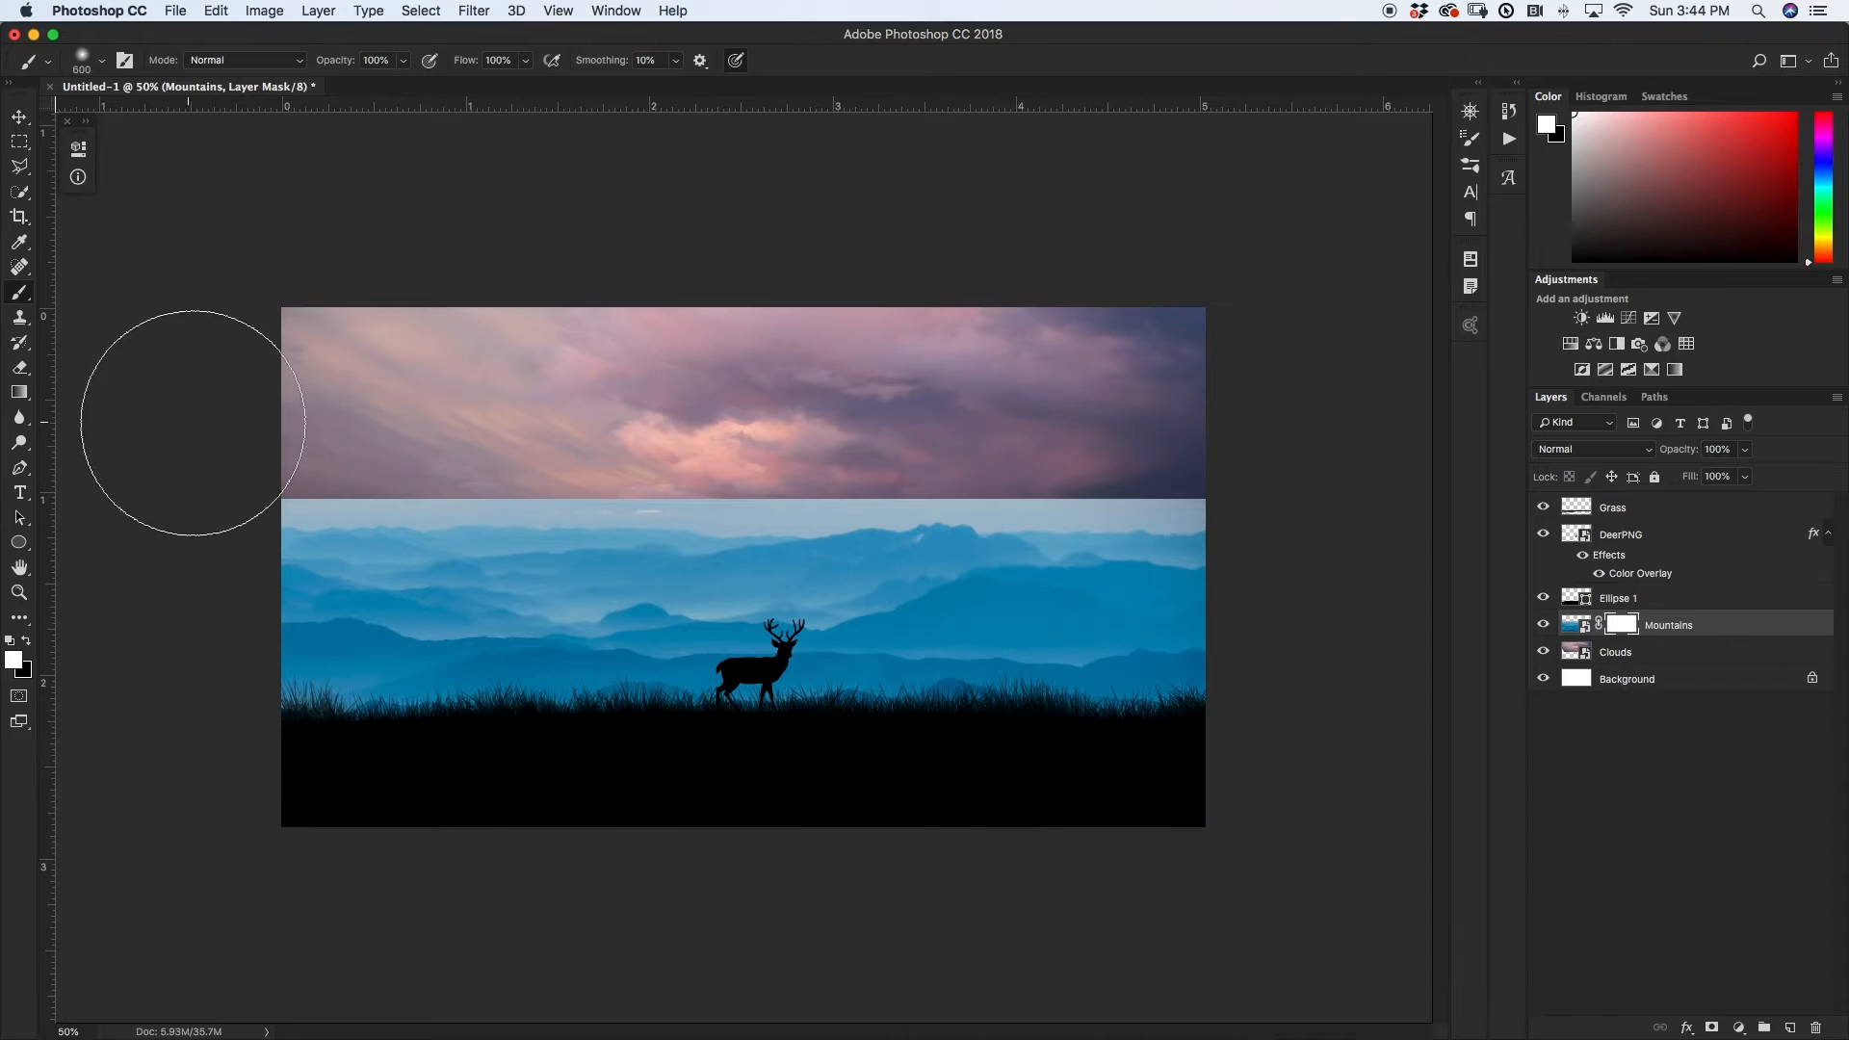
- Reduce the brush to 200 px and paint black on the Mountains mask along the photo's top edge to blend it into the clouds
key("bracketleft")
key("bracketleft")
key("bracketleft")
key("bracketleft")
key("bracketleft")
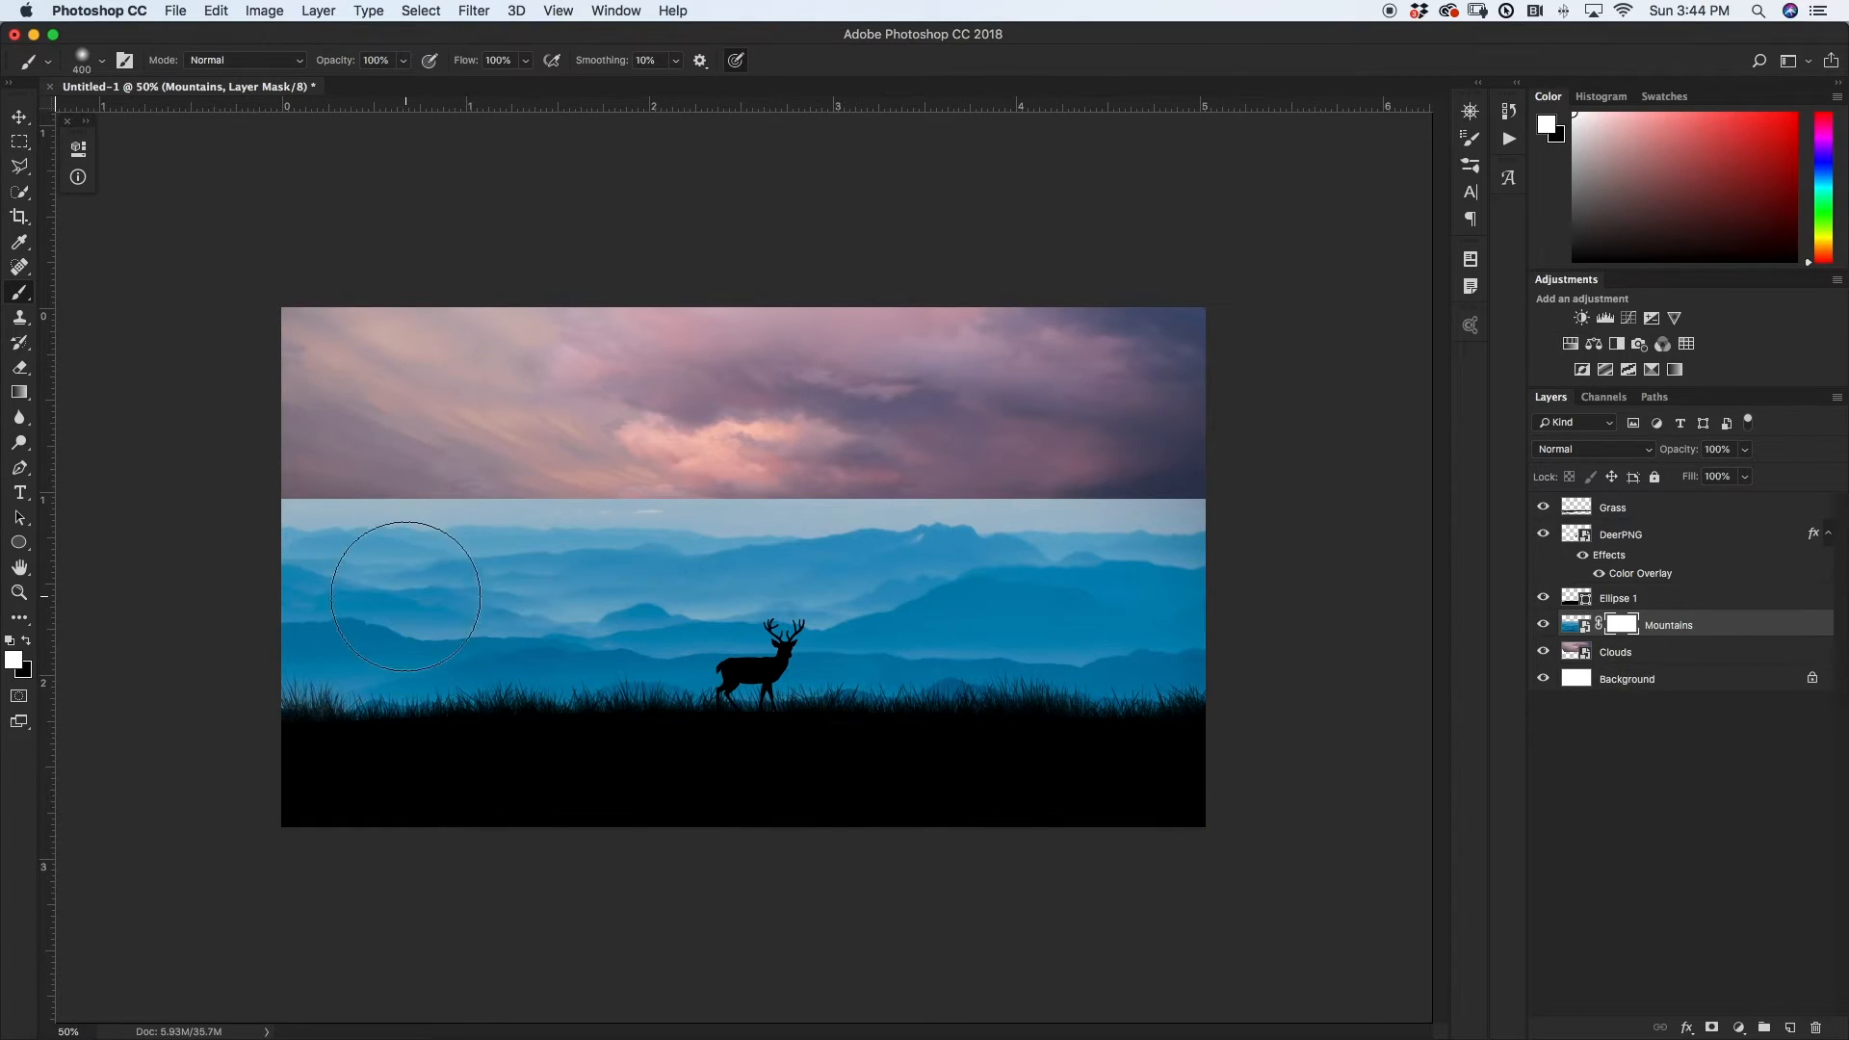
key("d")
mouse_move(281, 487)
left_mouse_down()
mouse_move(1251, 491)
mouse_move(355, 485)
mouse_move(430, 487)
left_mouse_up()
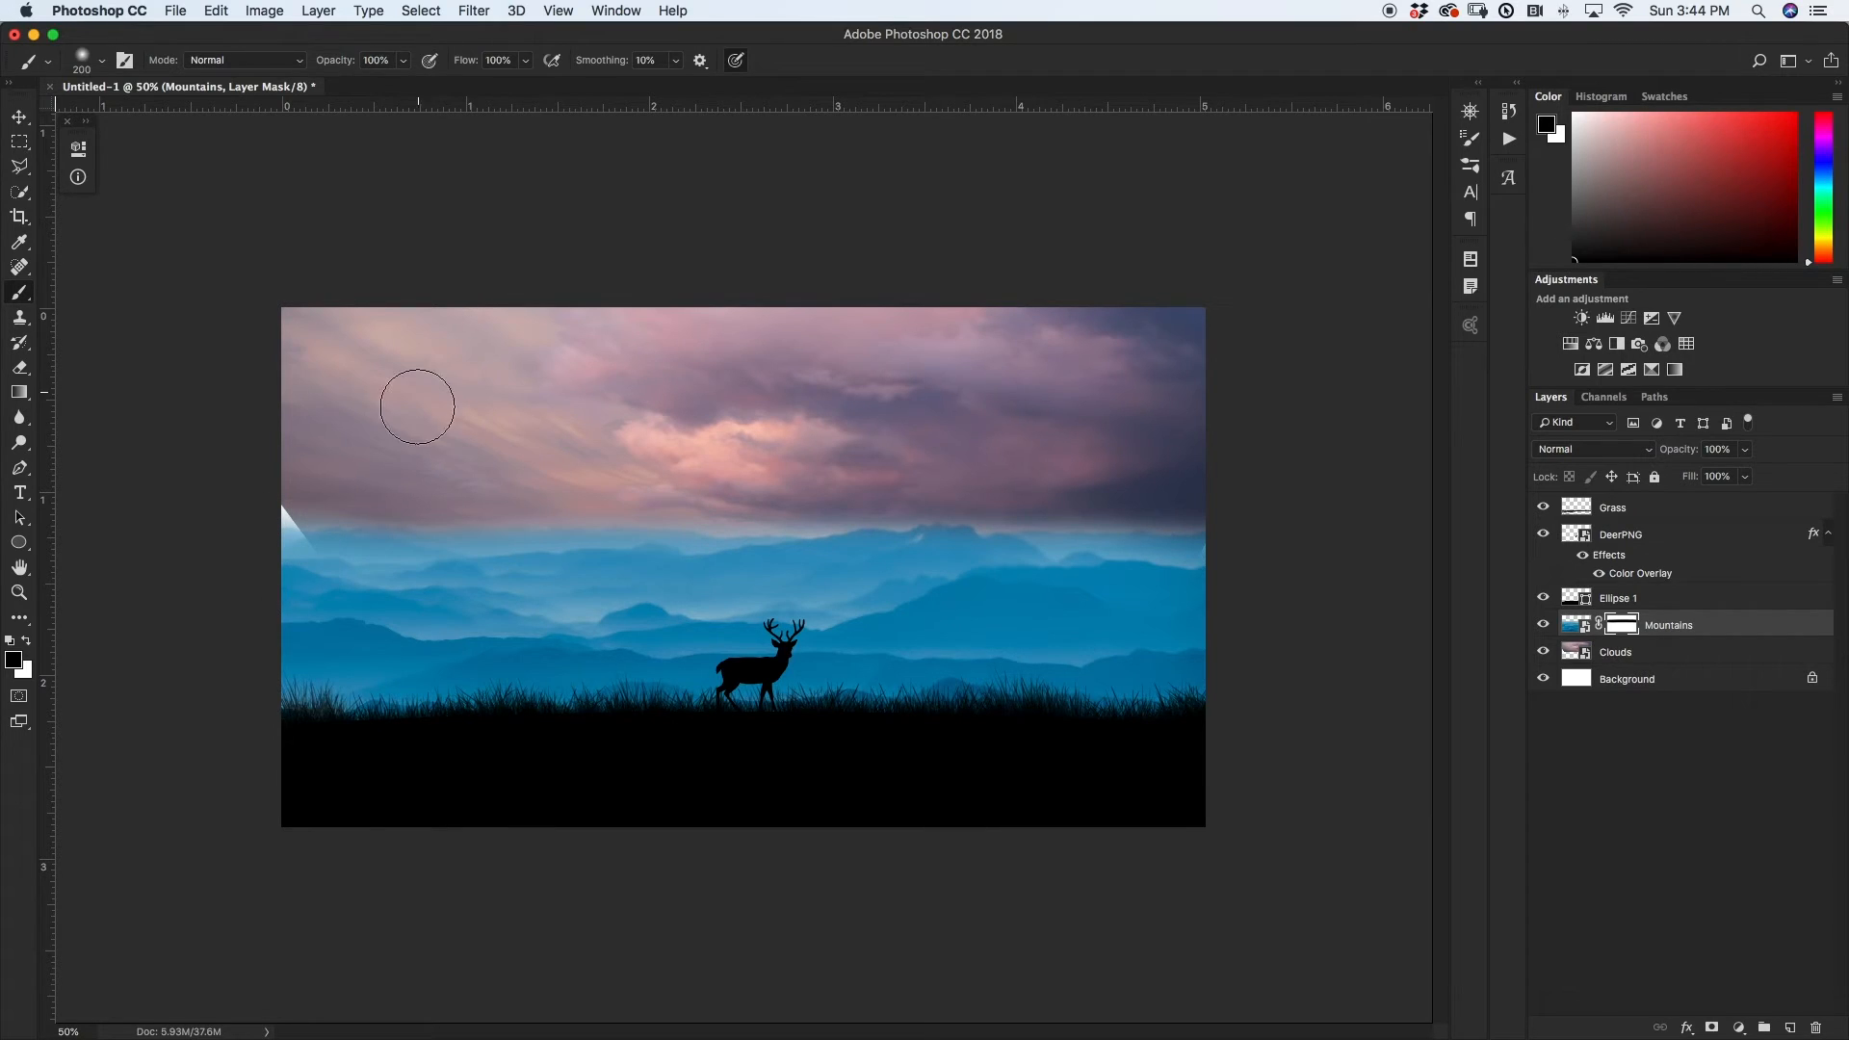
- Stretch the Clouds photo to 15.25% width so it covers the white gap at the canvas's left edge
left_click(1693, 655)
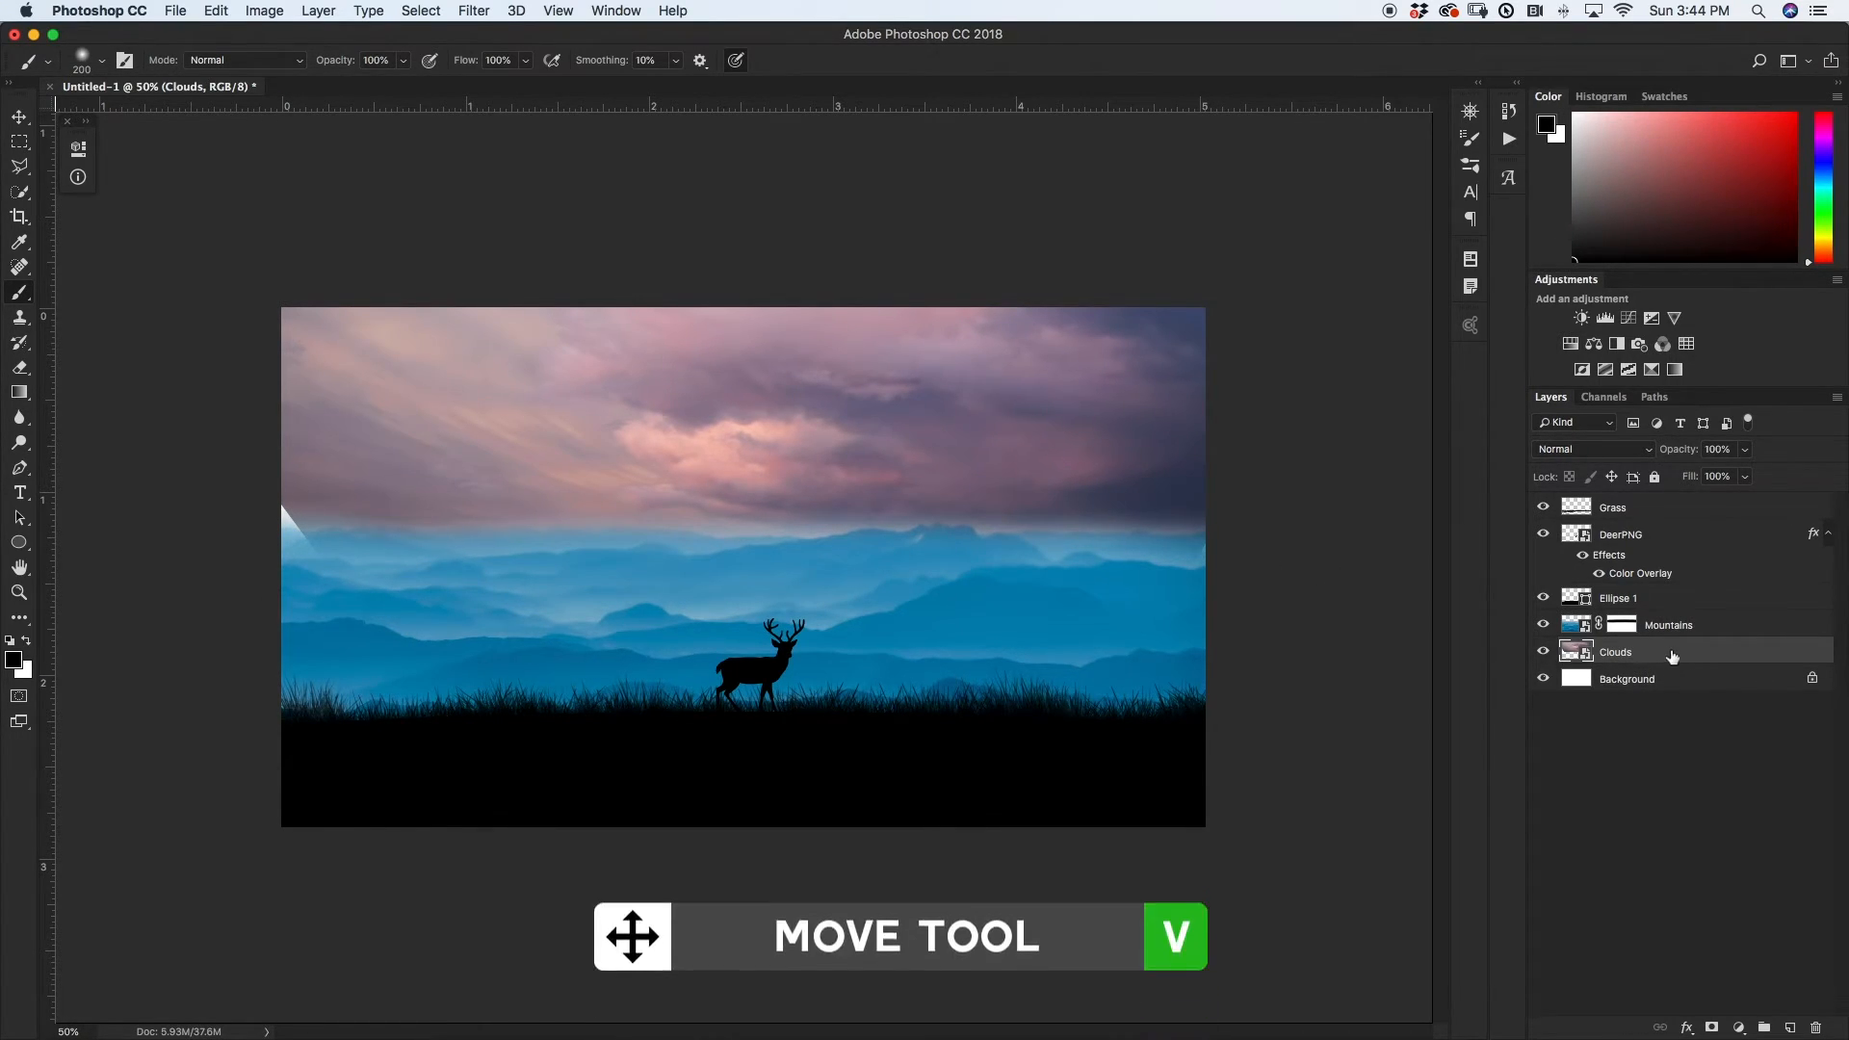
key("v")
key("super+minus")
key("super+minus")
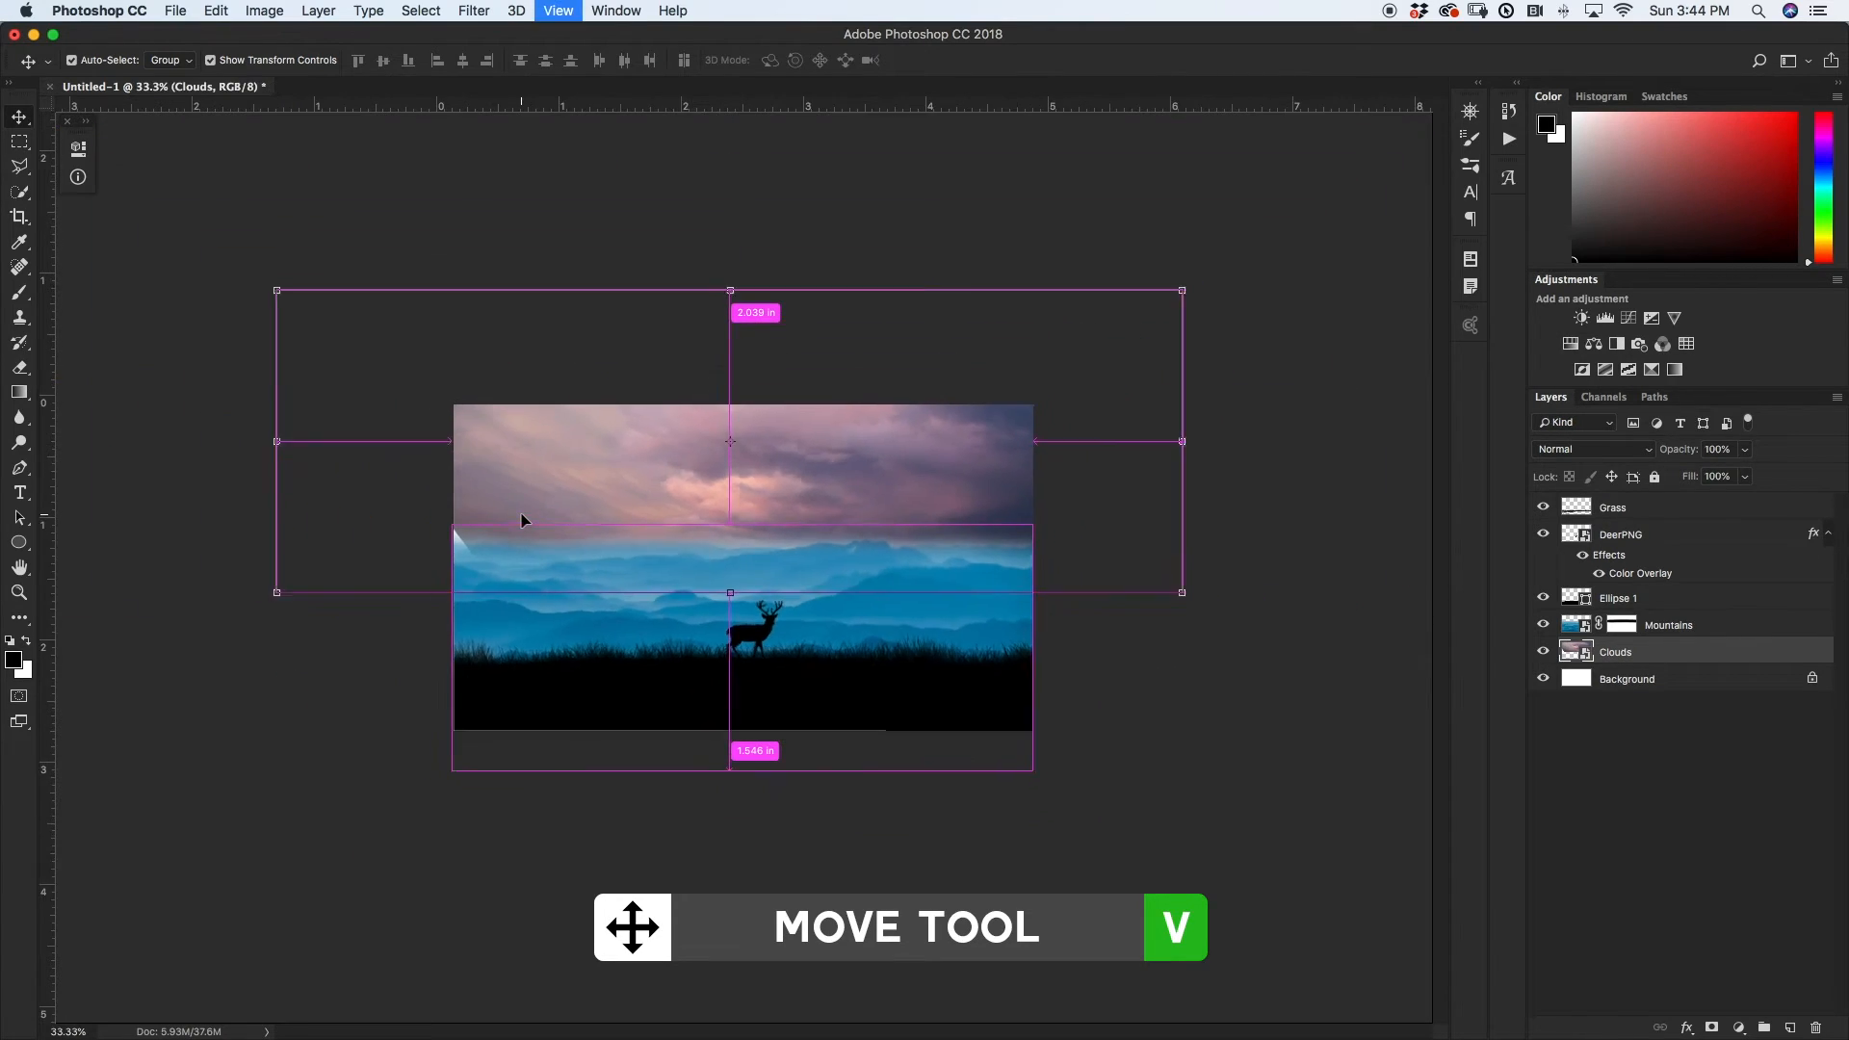
key("super+t")
left_click_drag(460, 466, 430, 469)
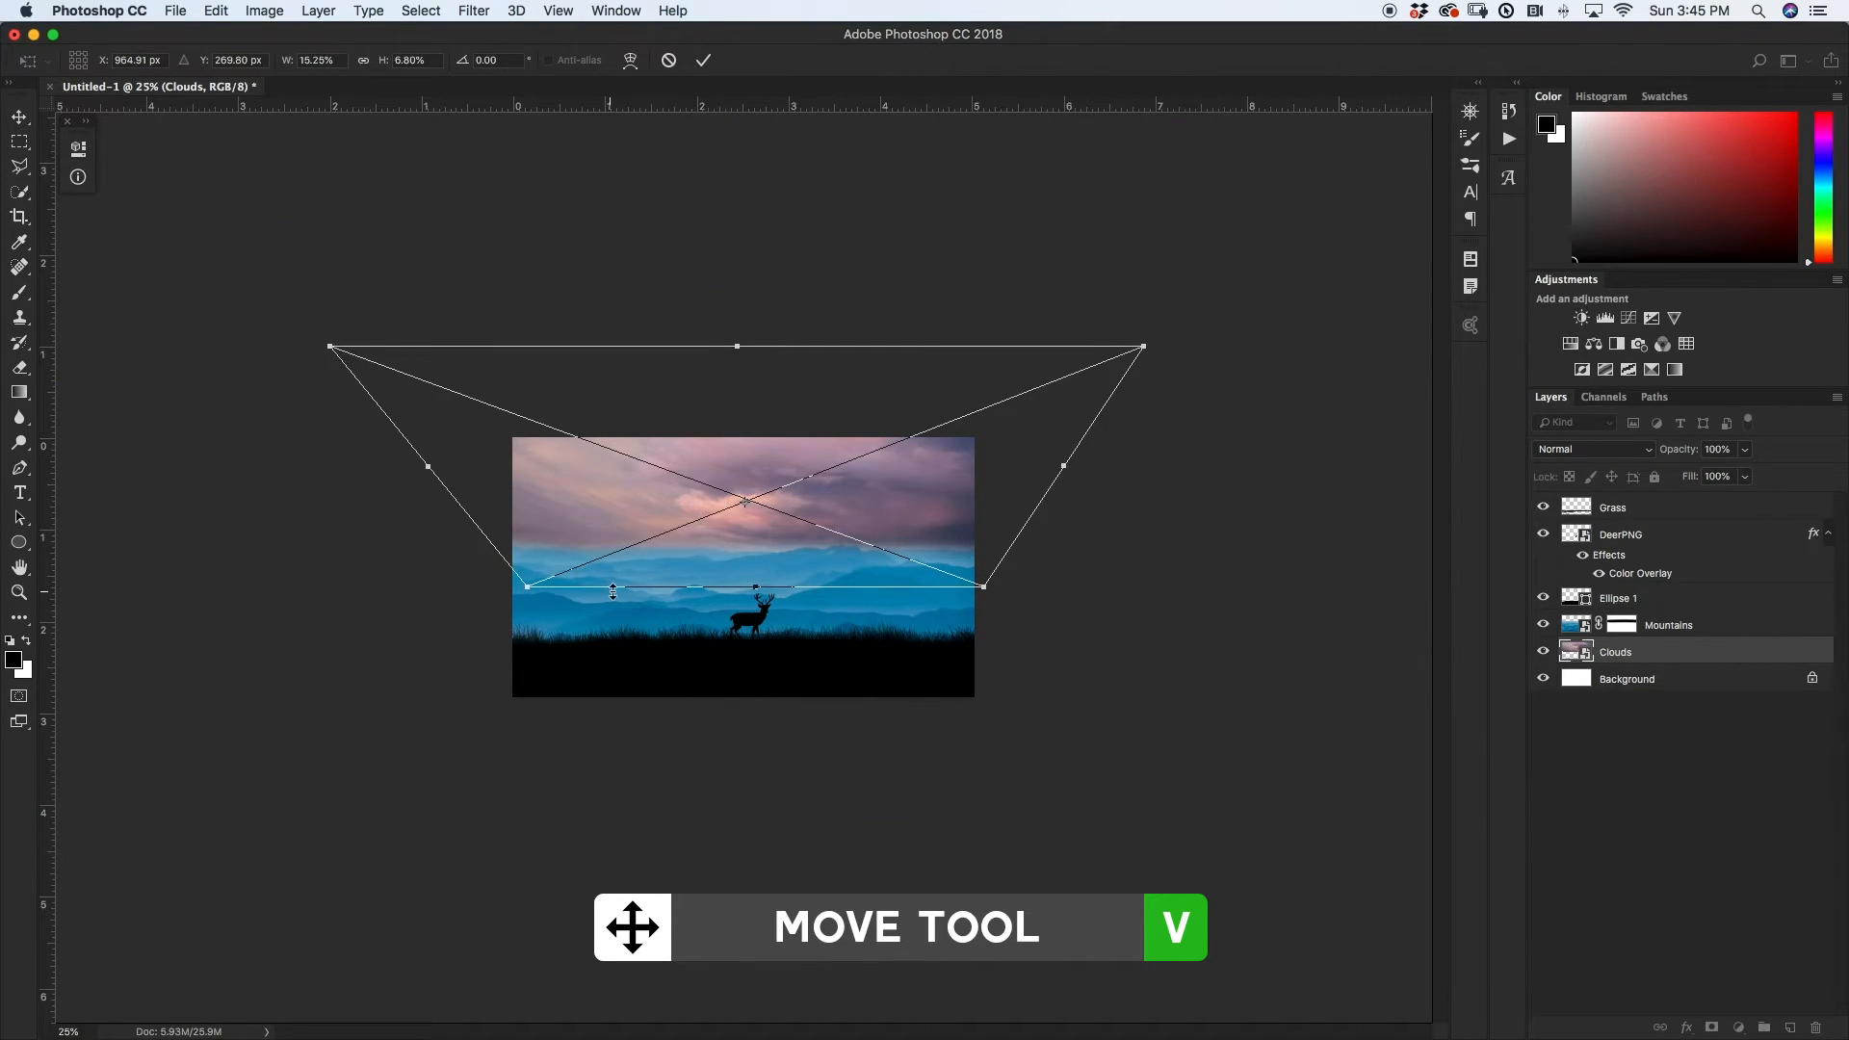
left_click(703, 60)
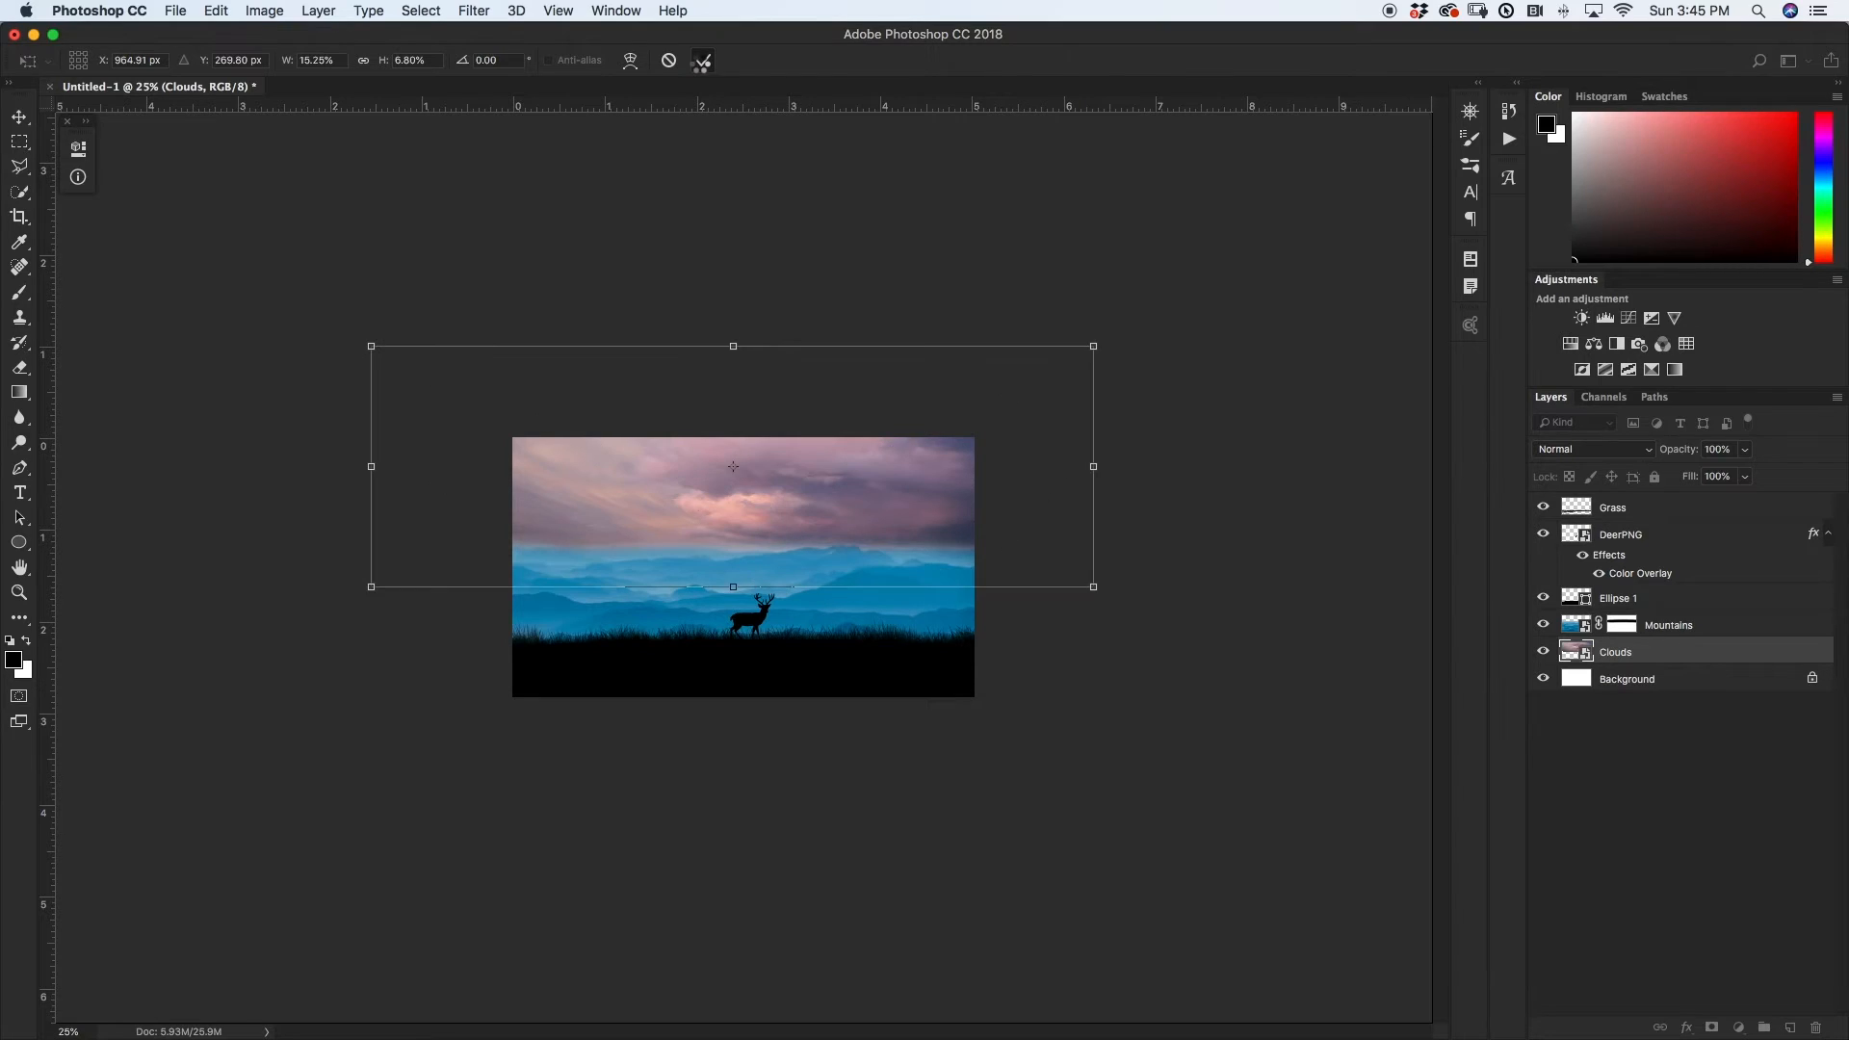
key("super+plus")
key("super+plus")
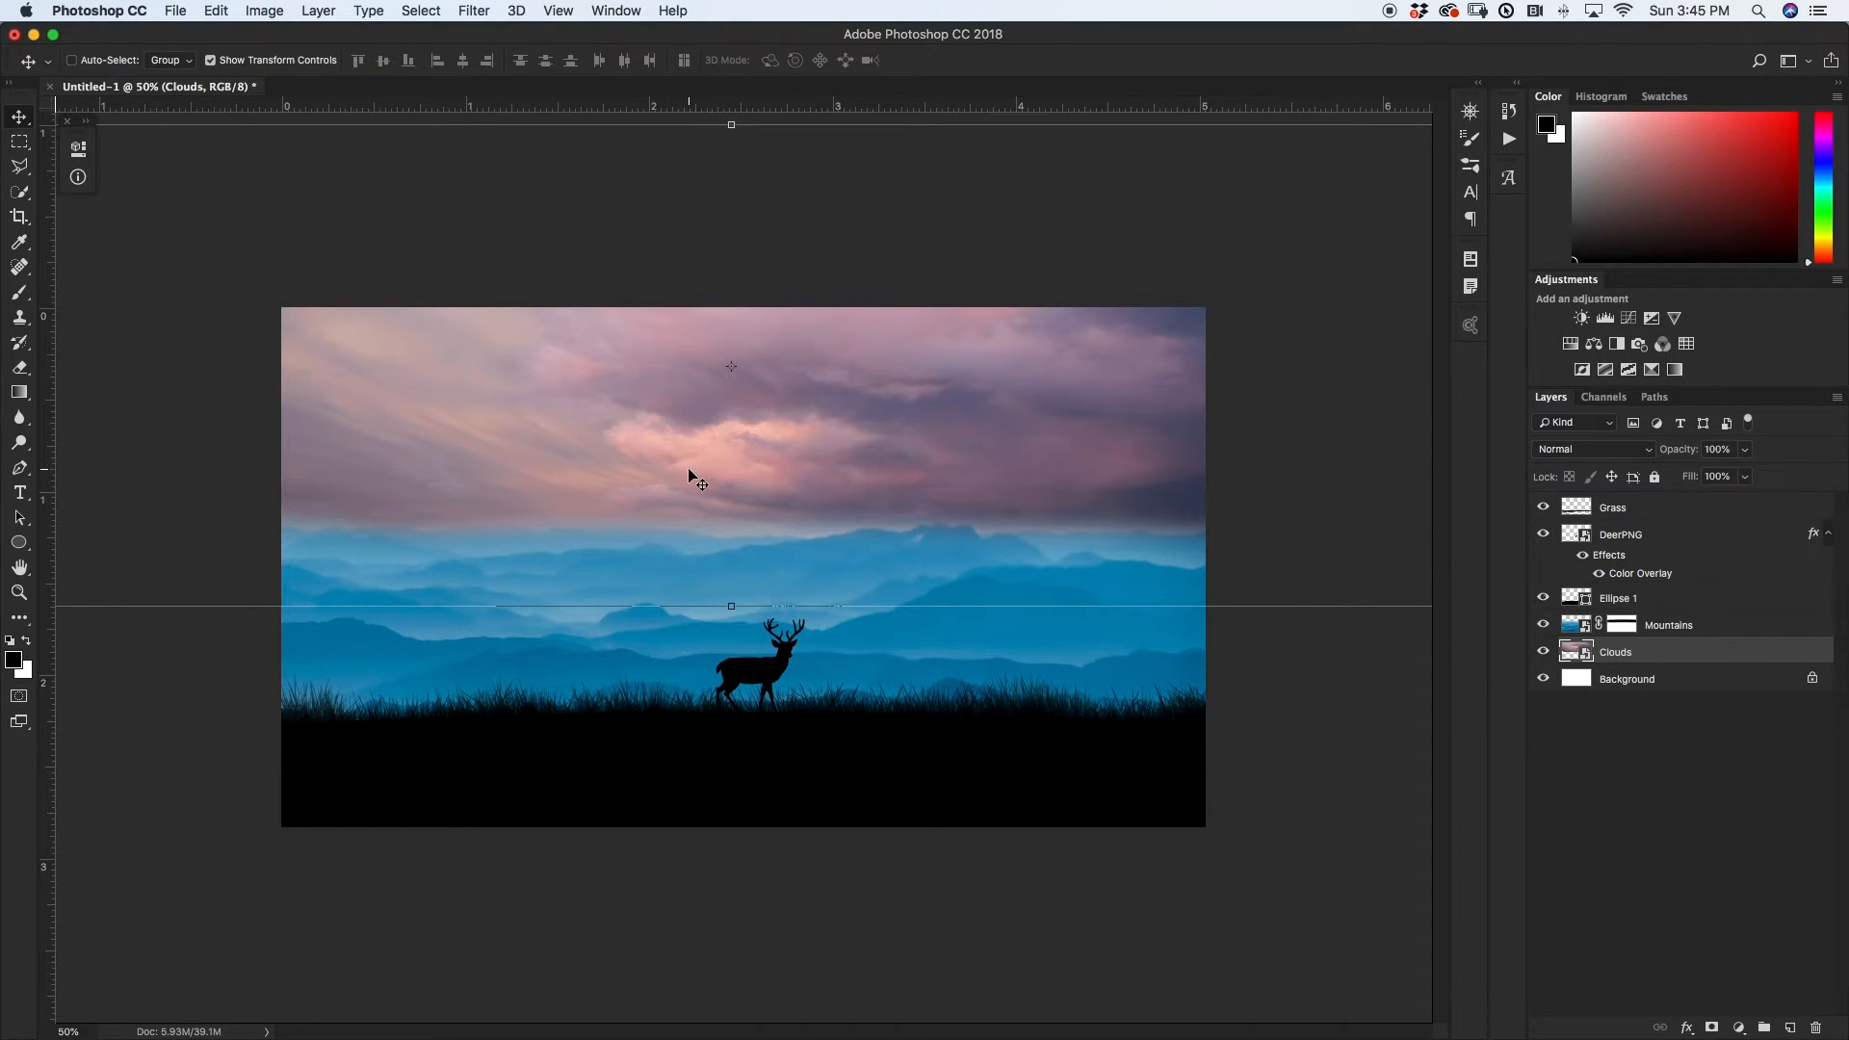
- Add a Color Balance adjustment clipped to the Clouds layer and shift its midtones toward cyan, blue and slightly green
left_click(1591, 346)
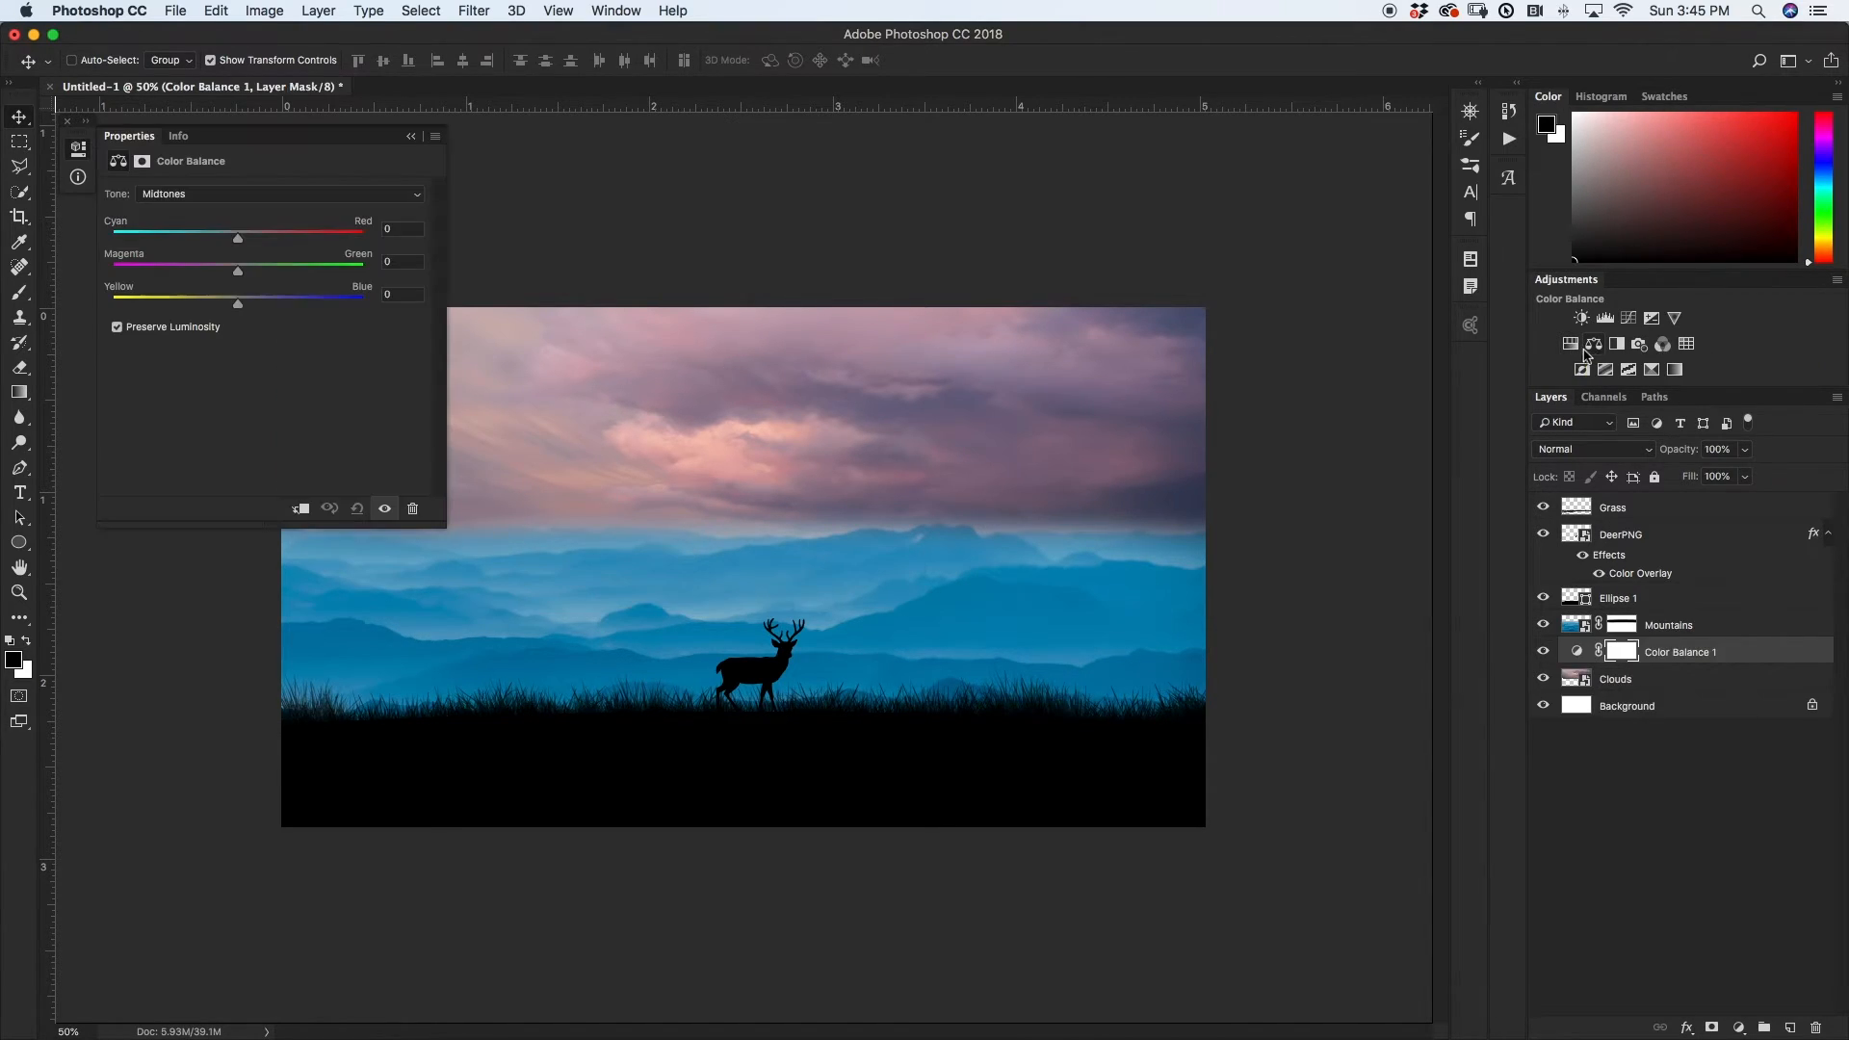
left_click(301, 510)
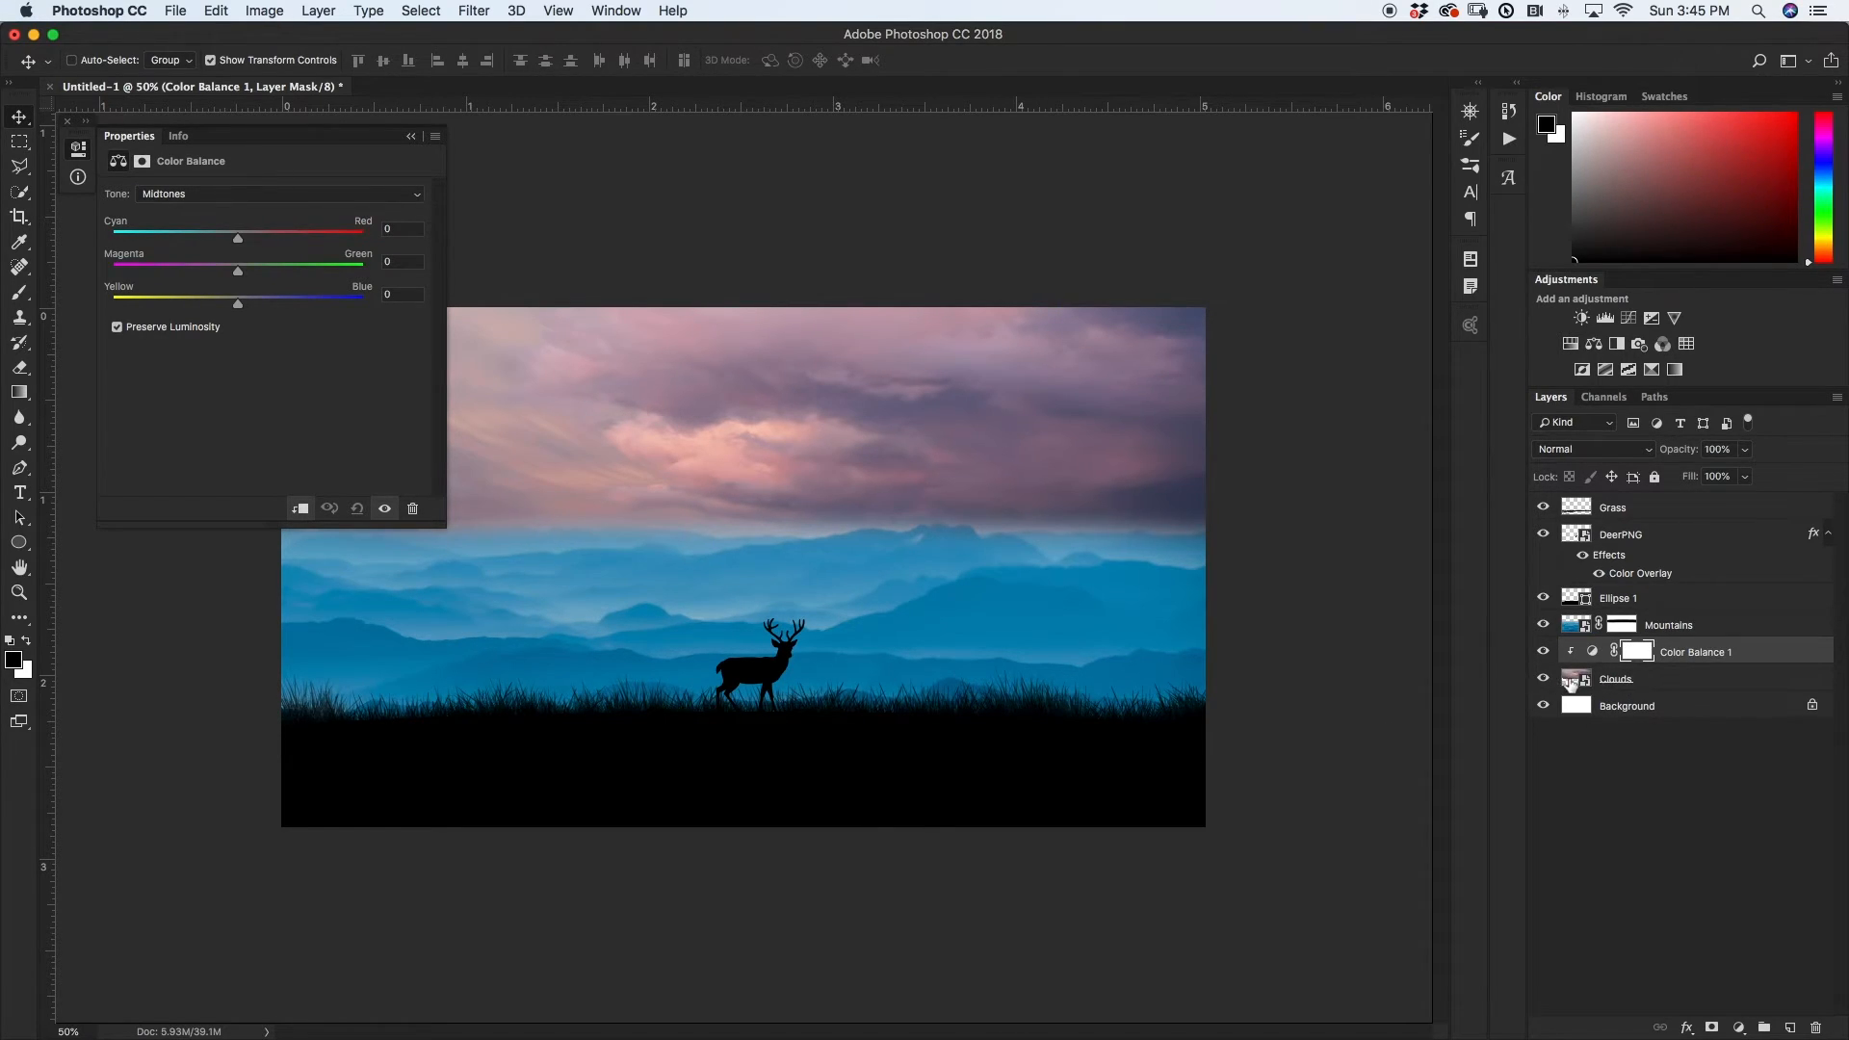
left_click_drag(237, 243, 176, 240)
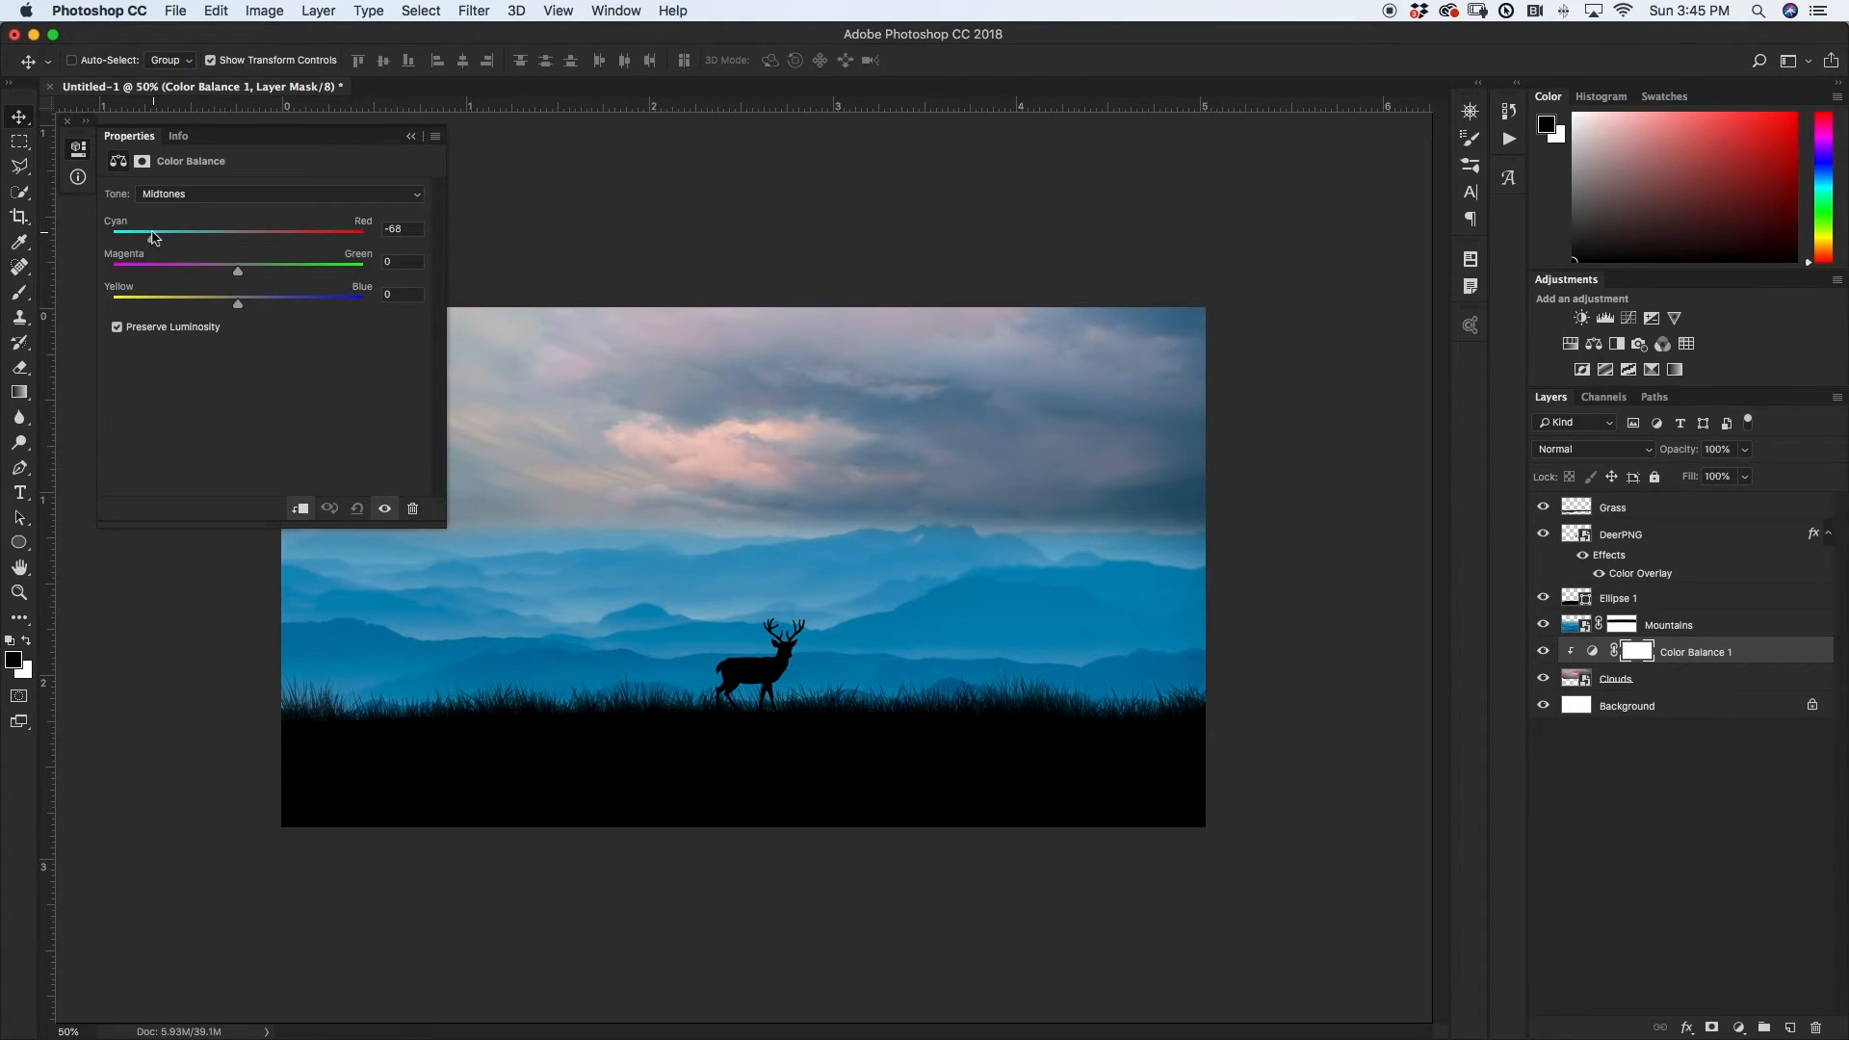
left_click_drag(238, 303, 267, 305)
left_click_drag(237, 275, 253, 271)
left_click(411, 136)
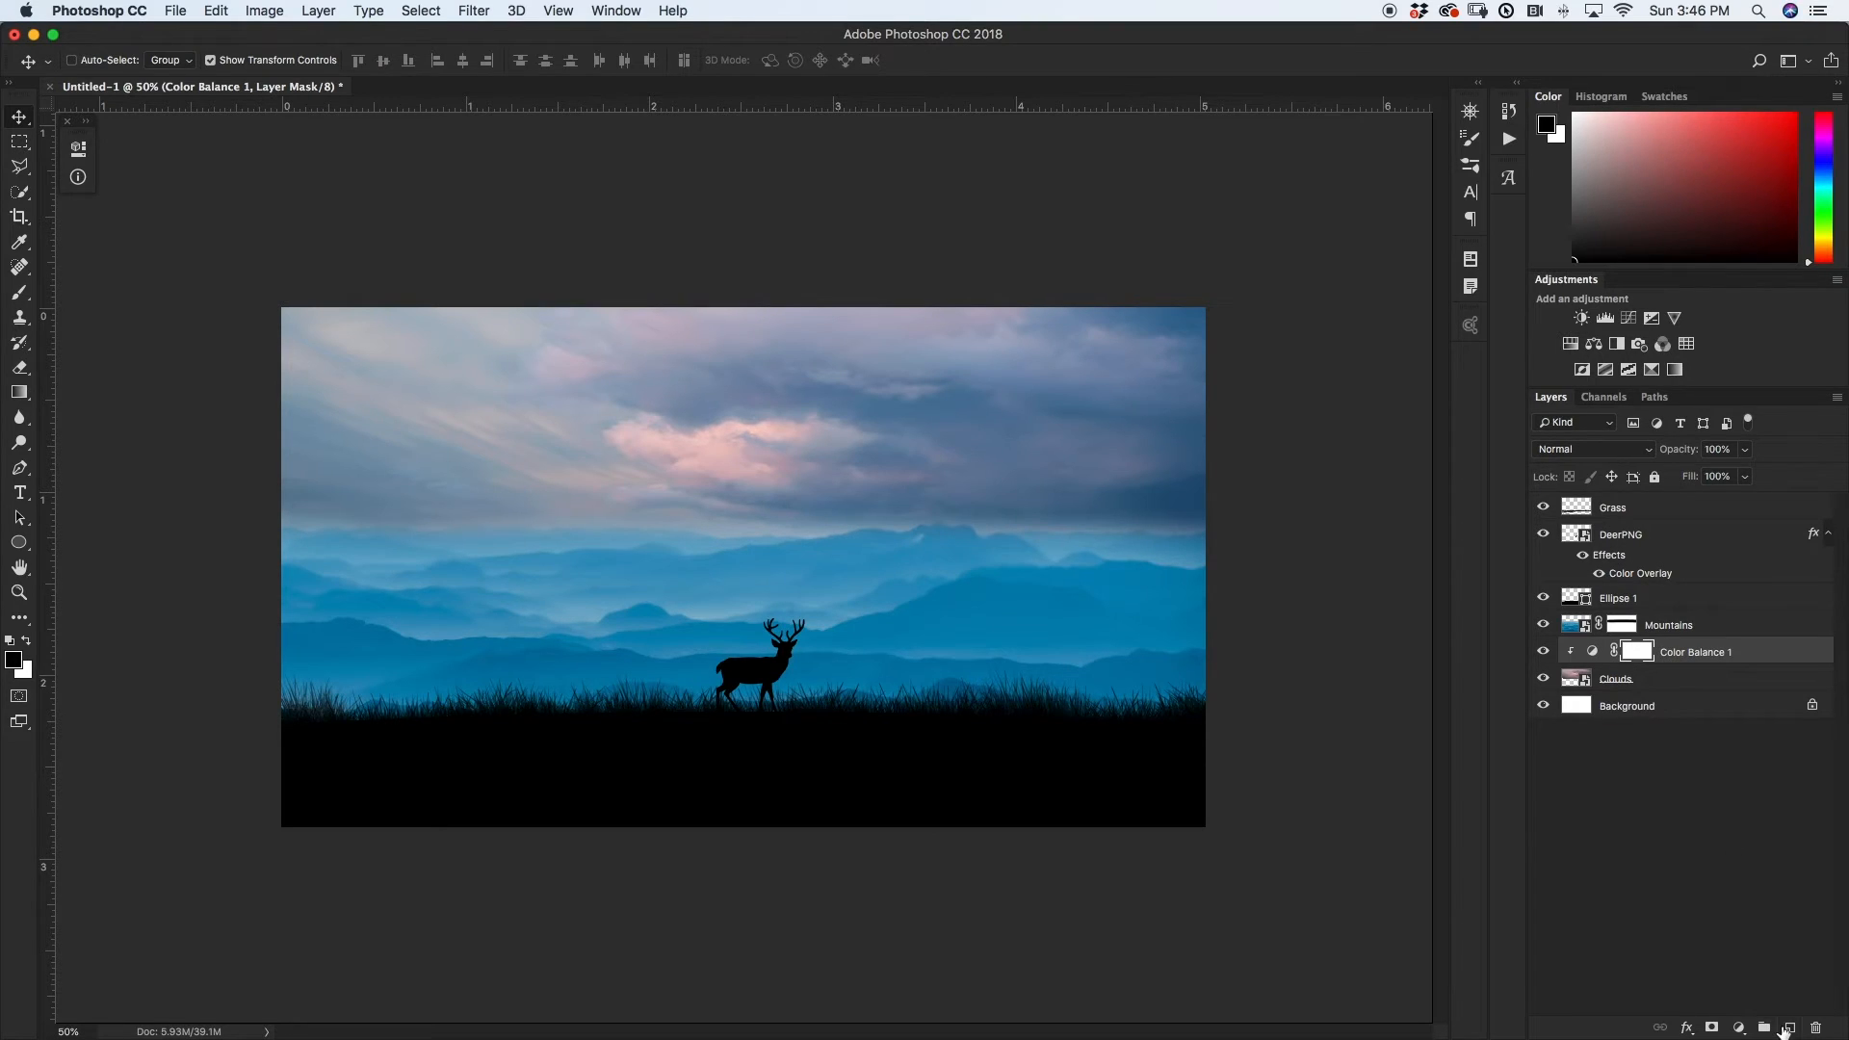
- Add a layer above Color Balance 1 and draw two white Foreground to Transparent linear gradients upward from the mountains into the clouds
left_click(1789, 1028)
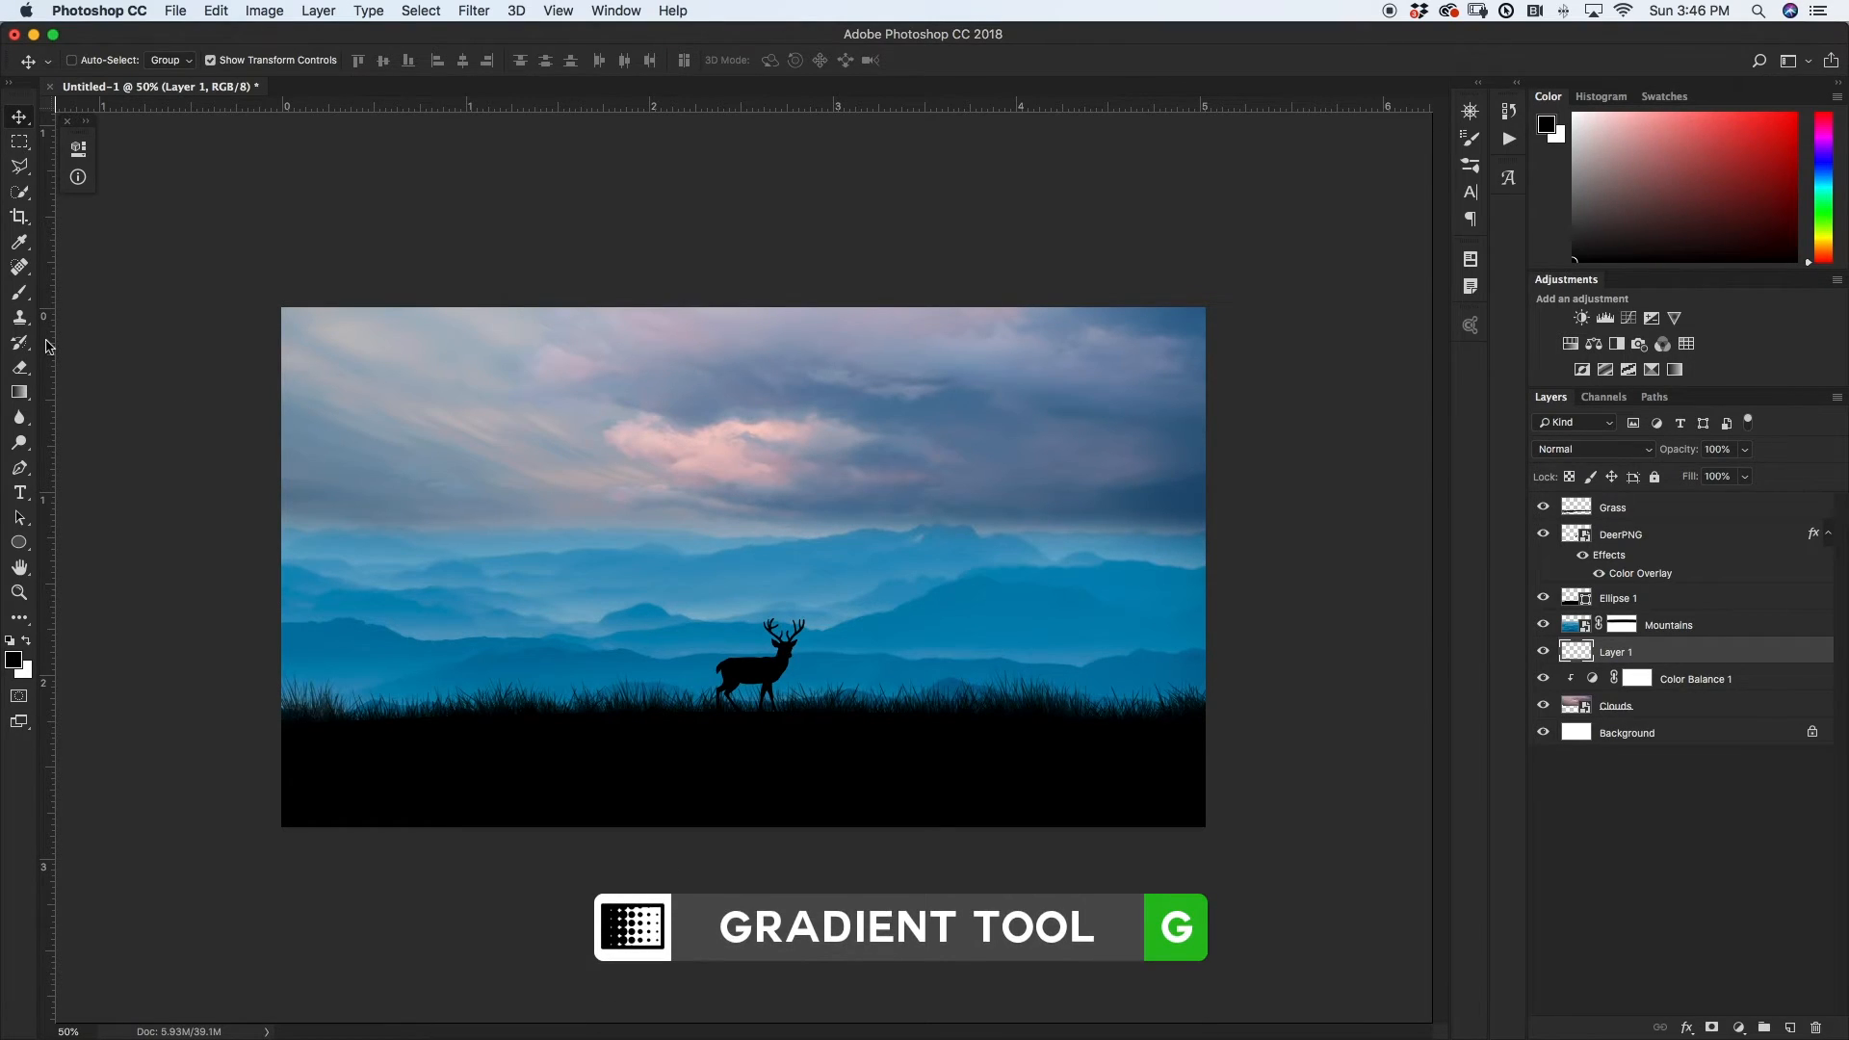
key("g")
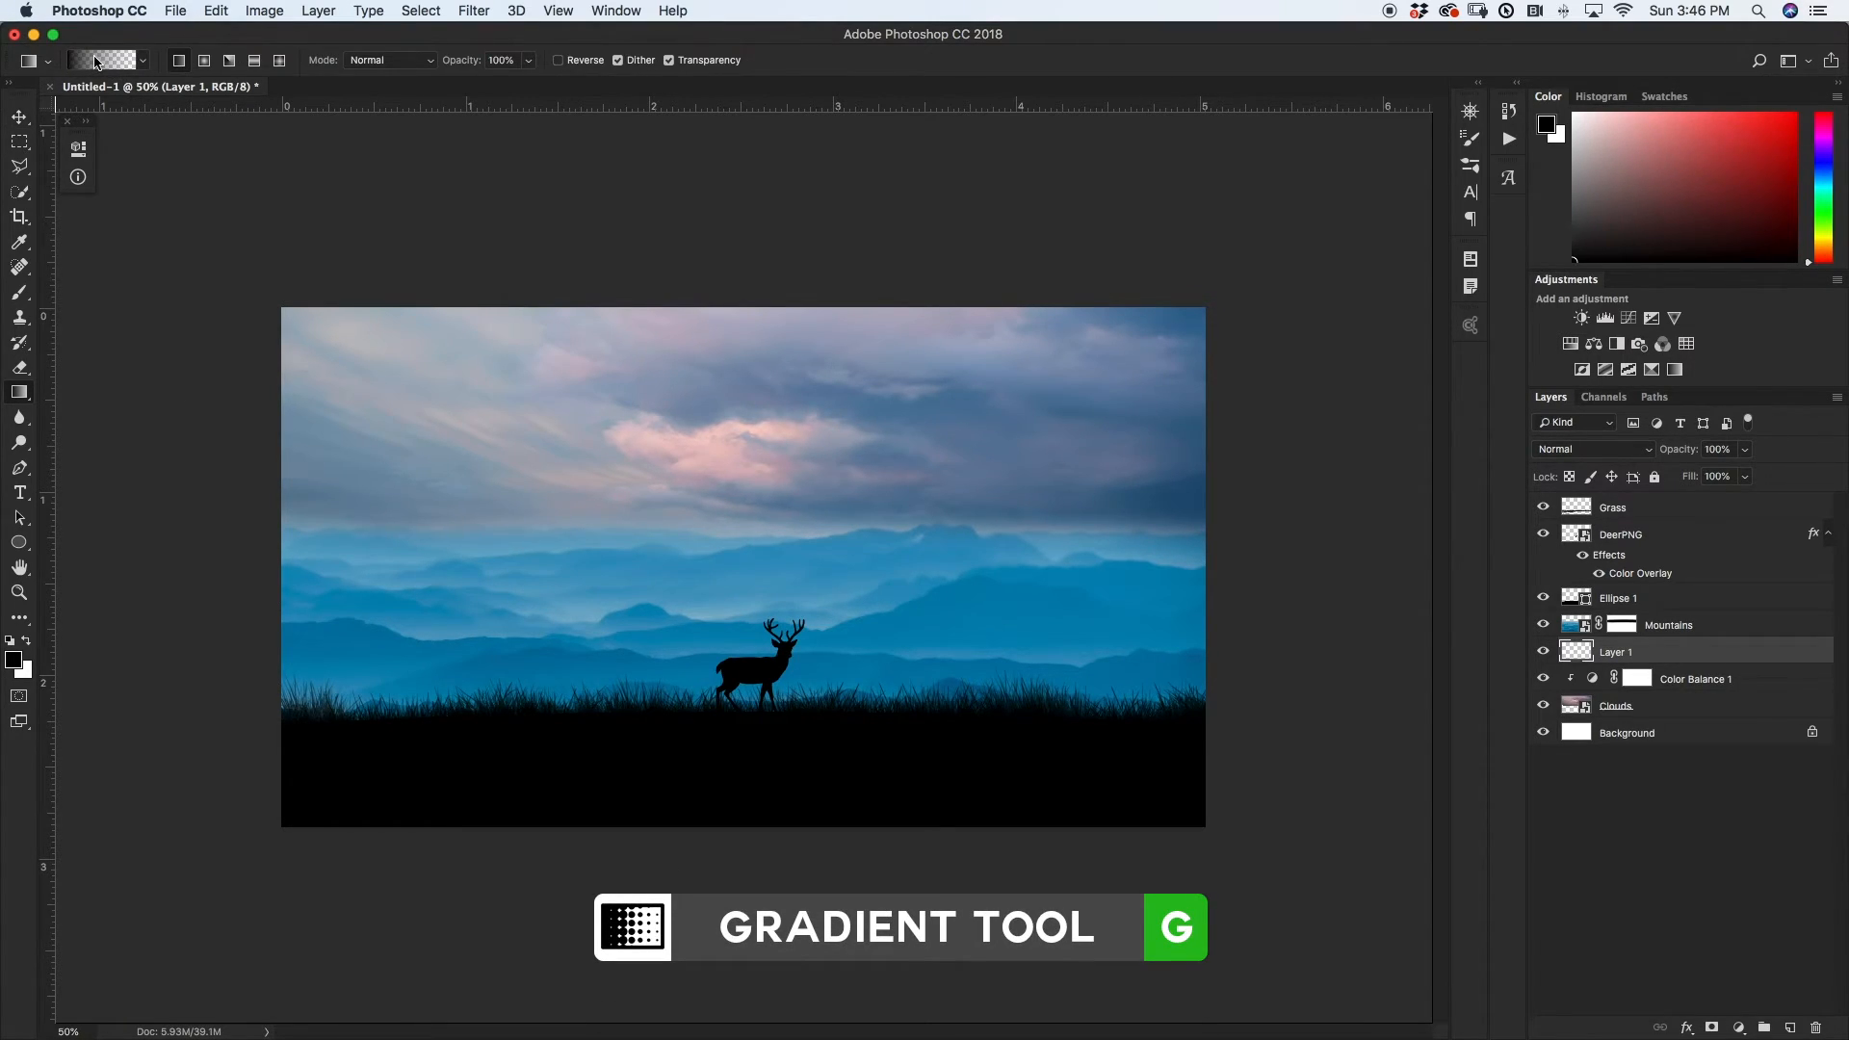
left_click(96, 62)
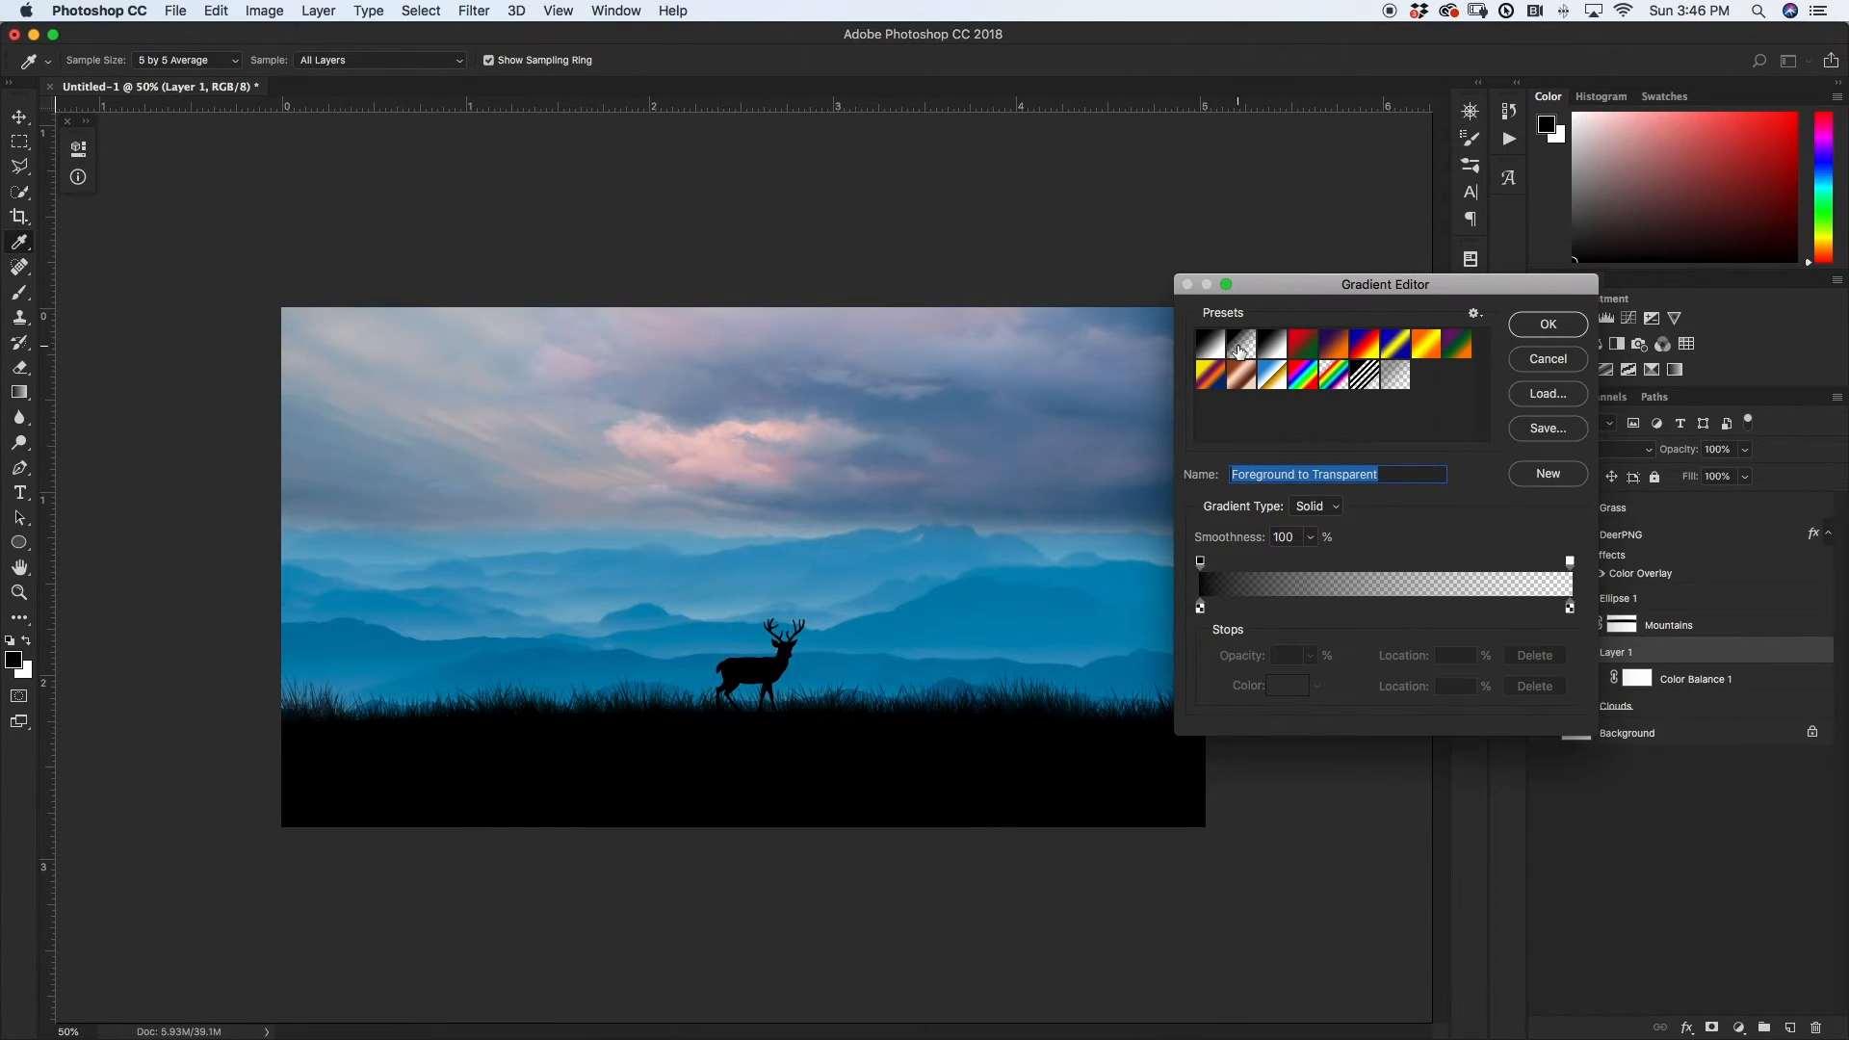
left_click(1548, 326)
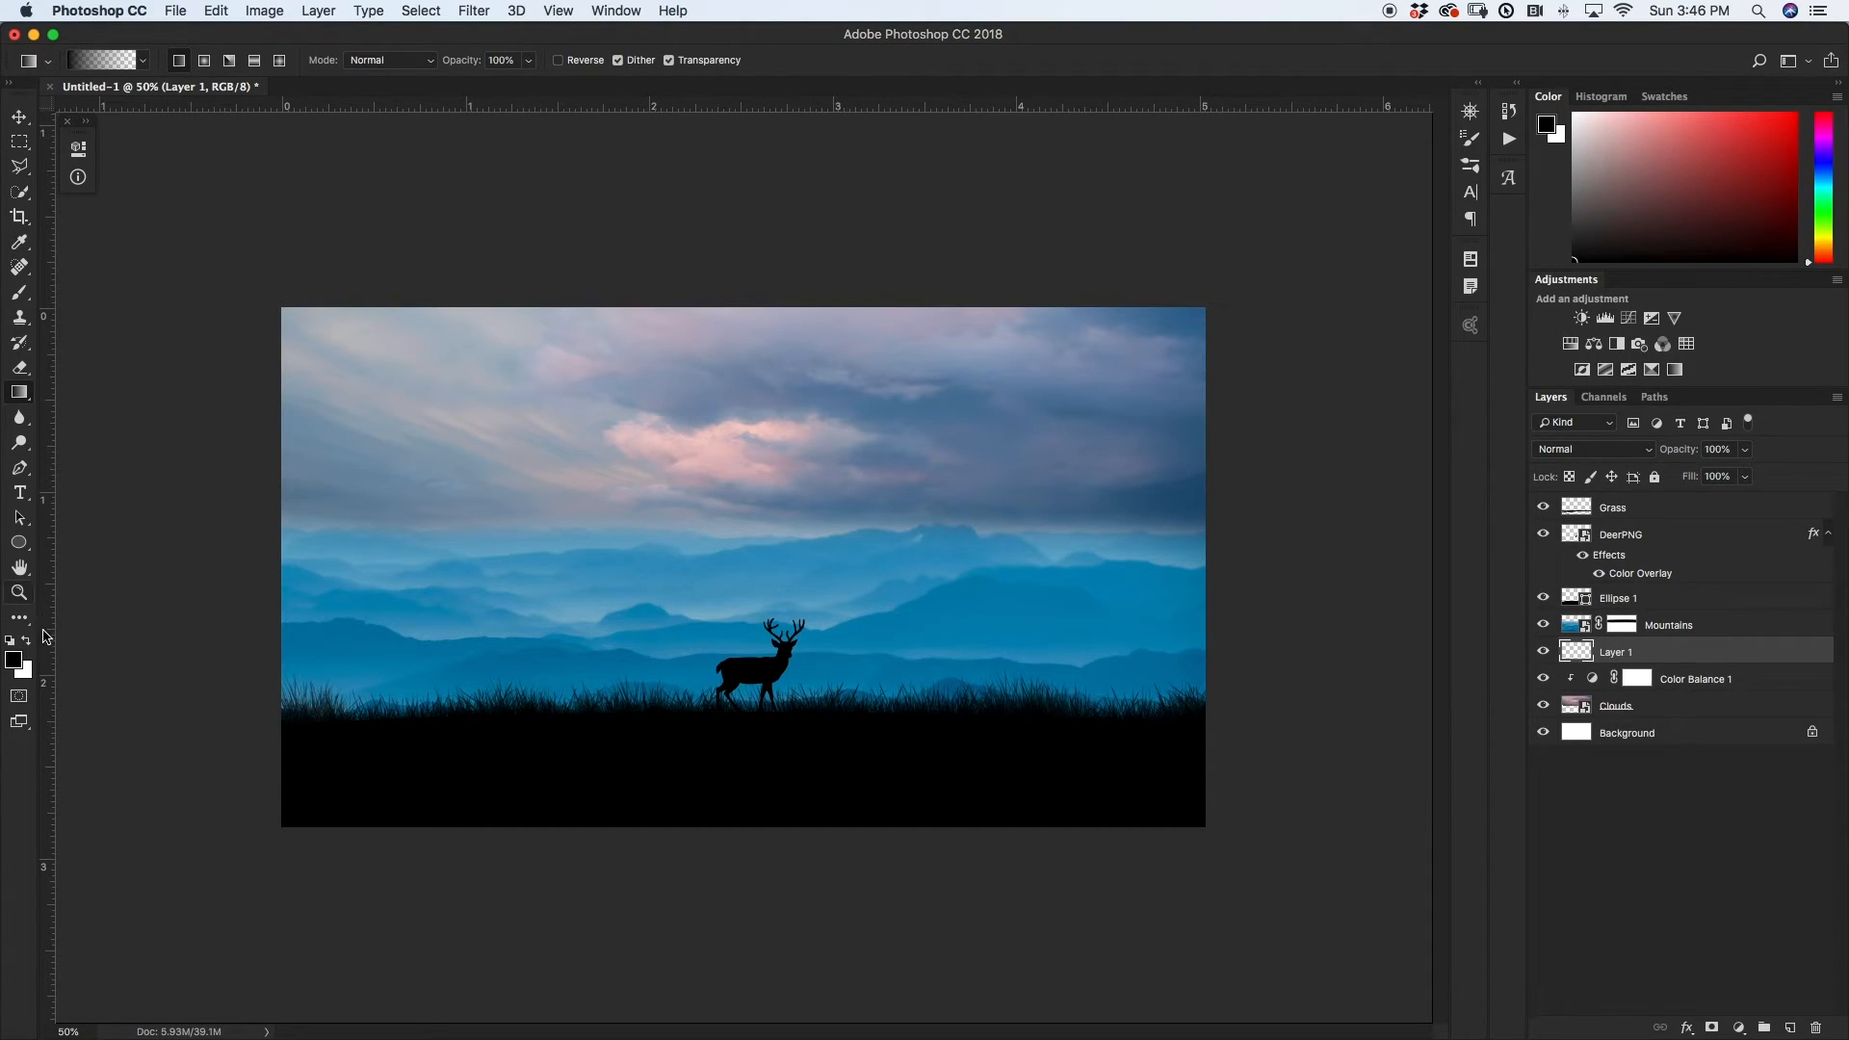
key("x")
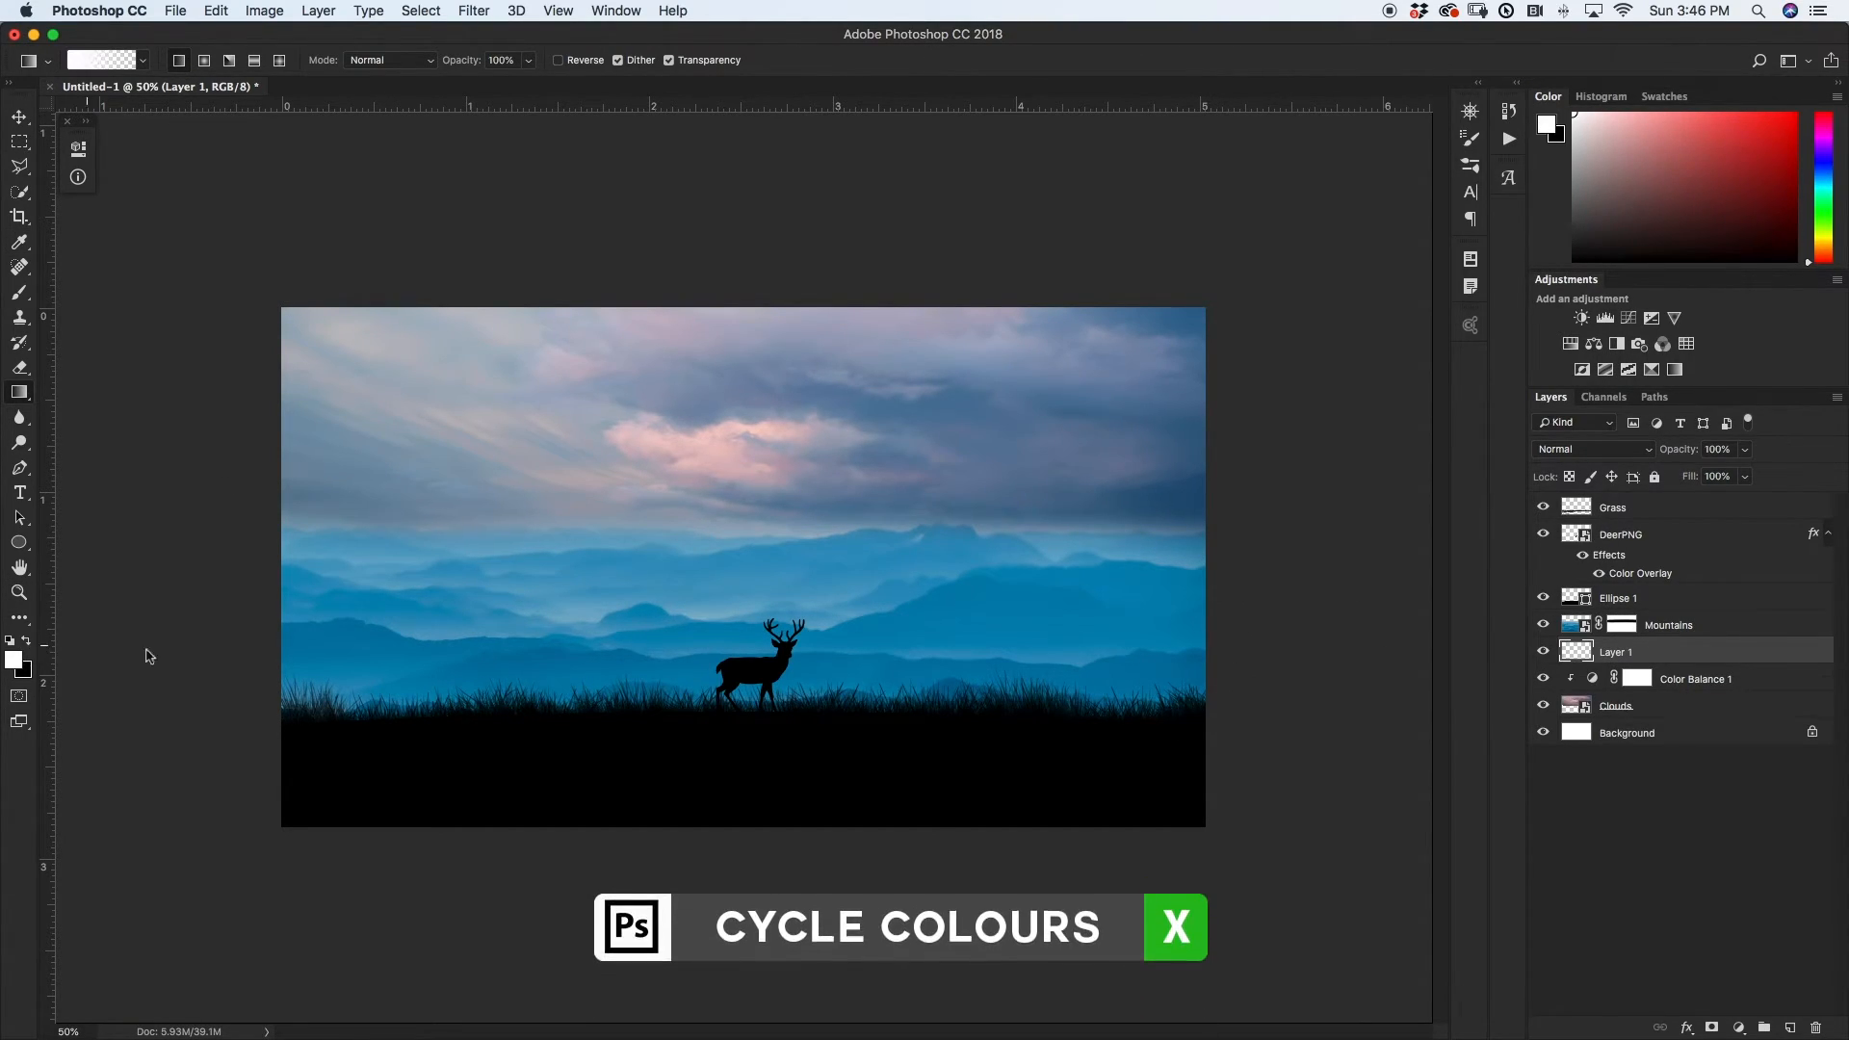
left_click_drag(734, 630, 734, 421)
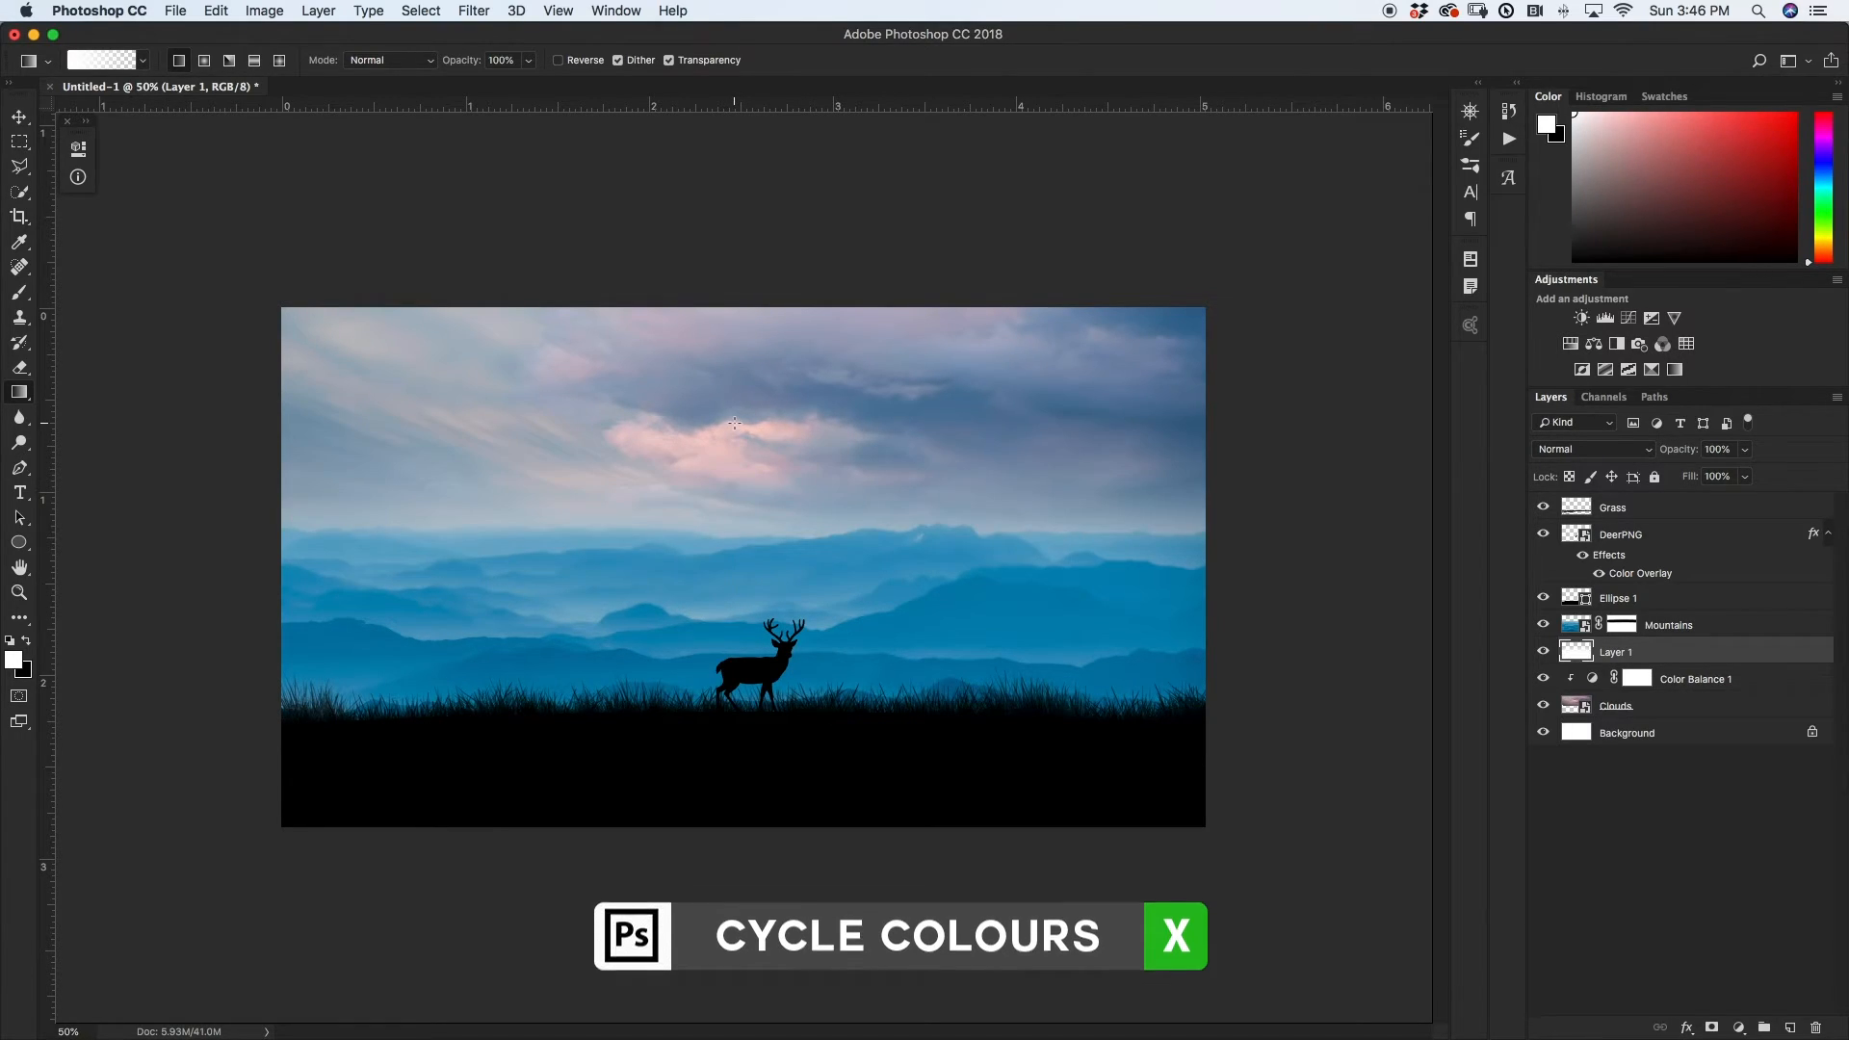
left_click_drag(730, 630, 730, 414)
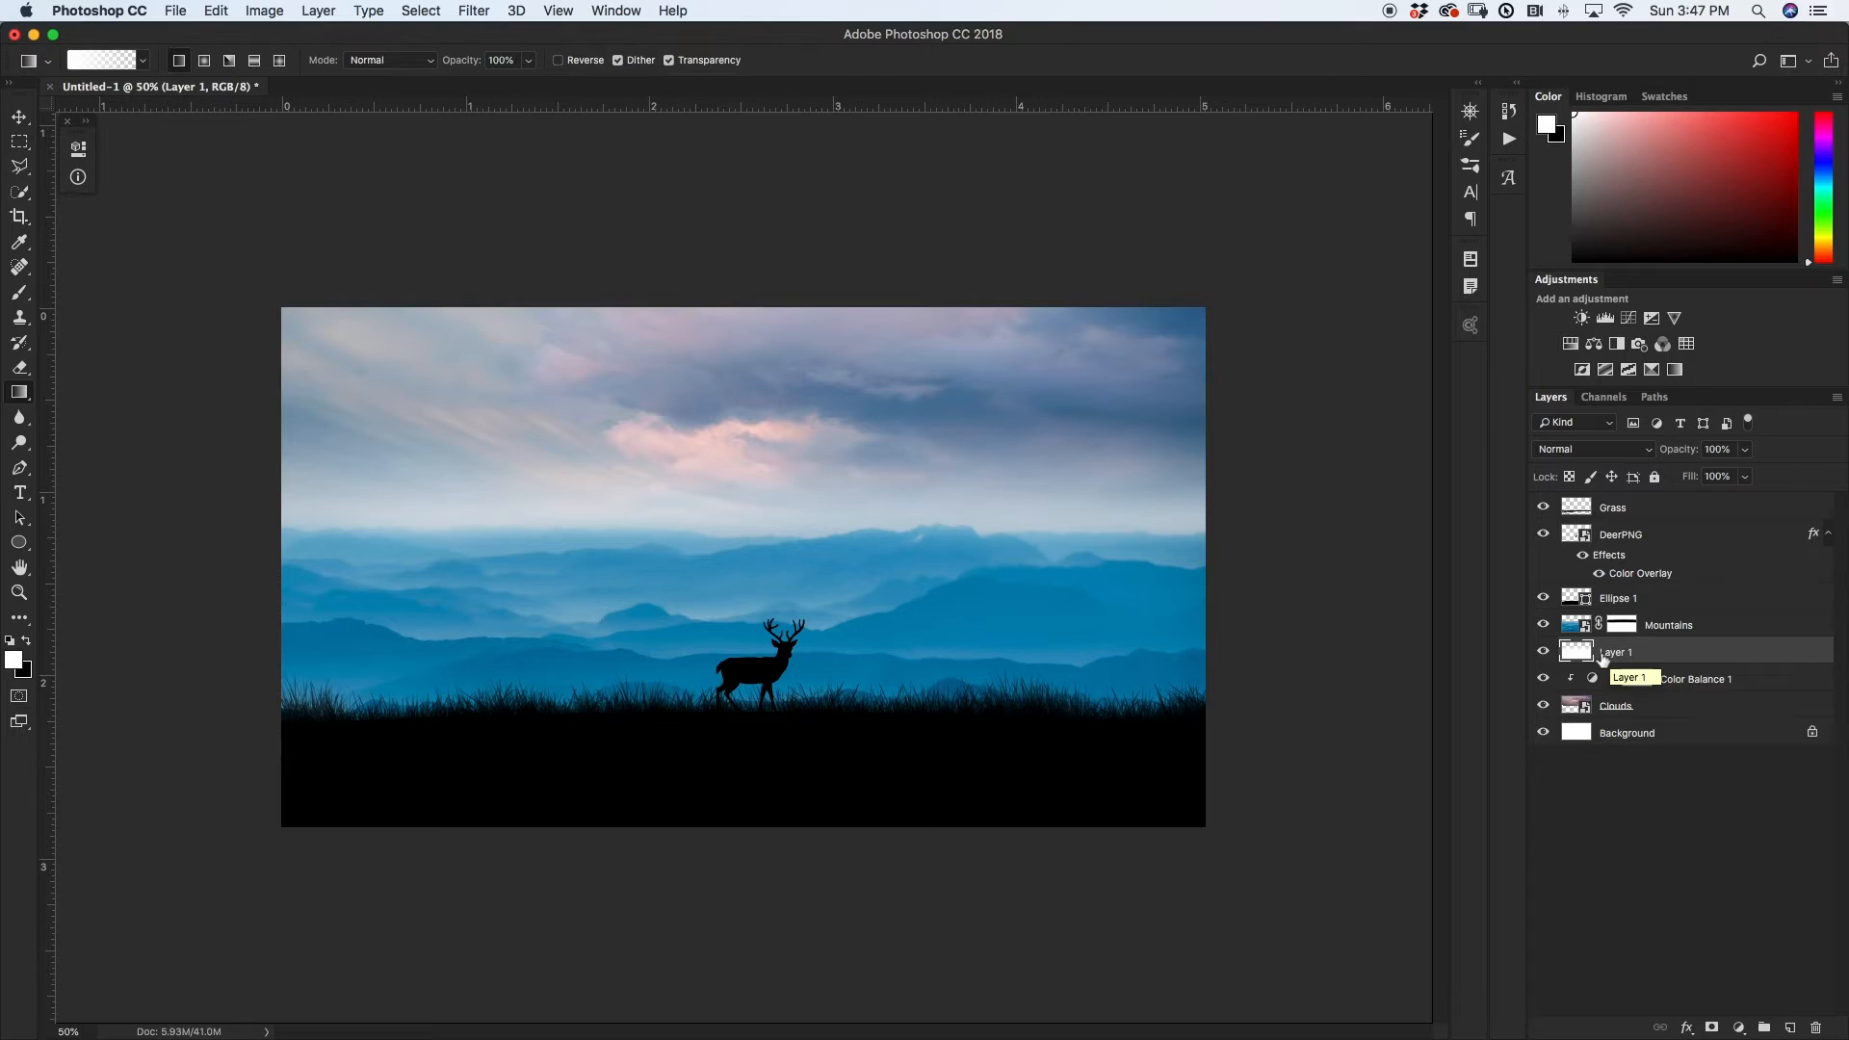
- Rename the white haze gradient layer as Horizon Grad
key("v")
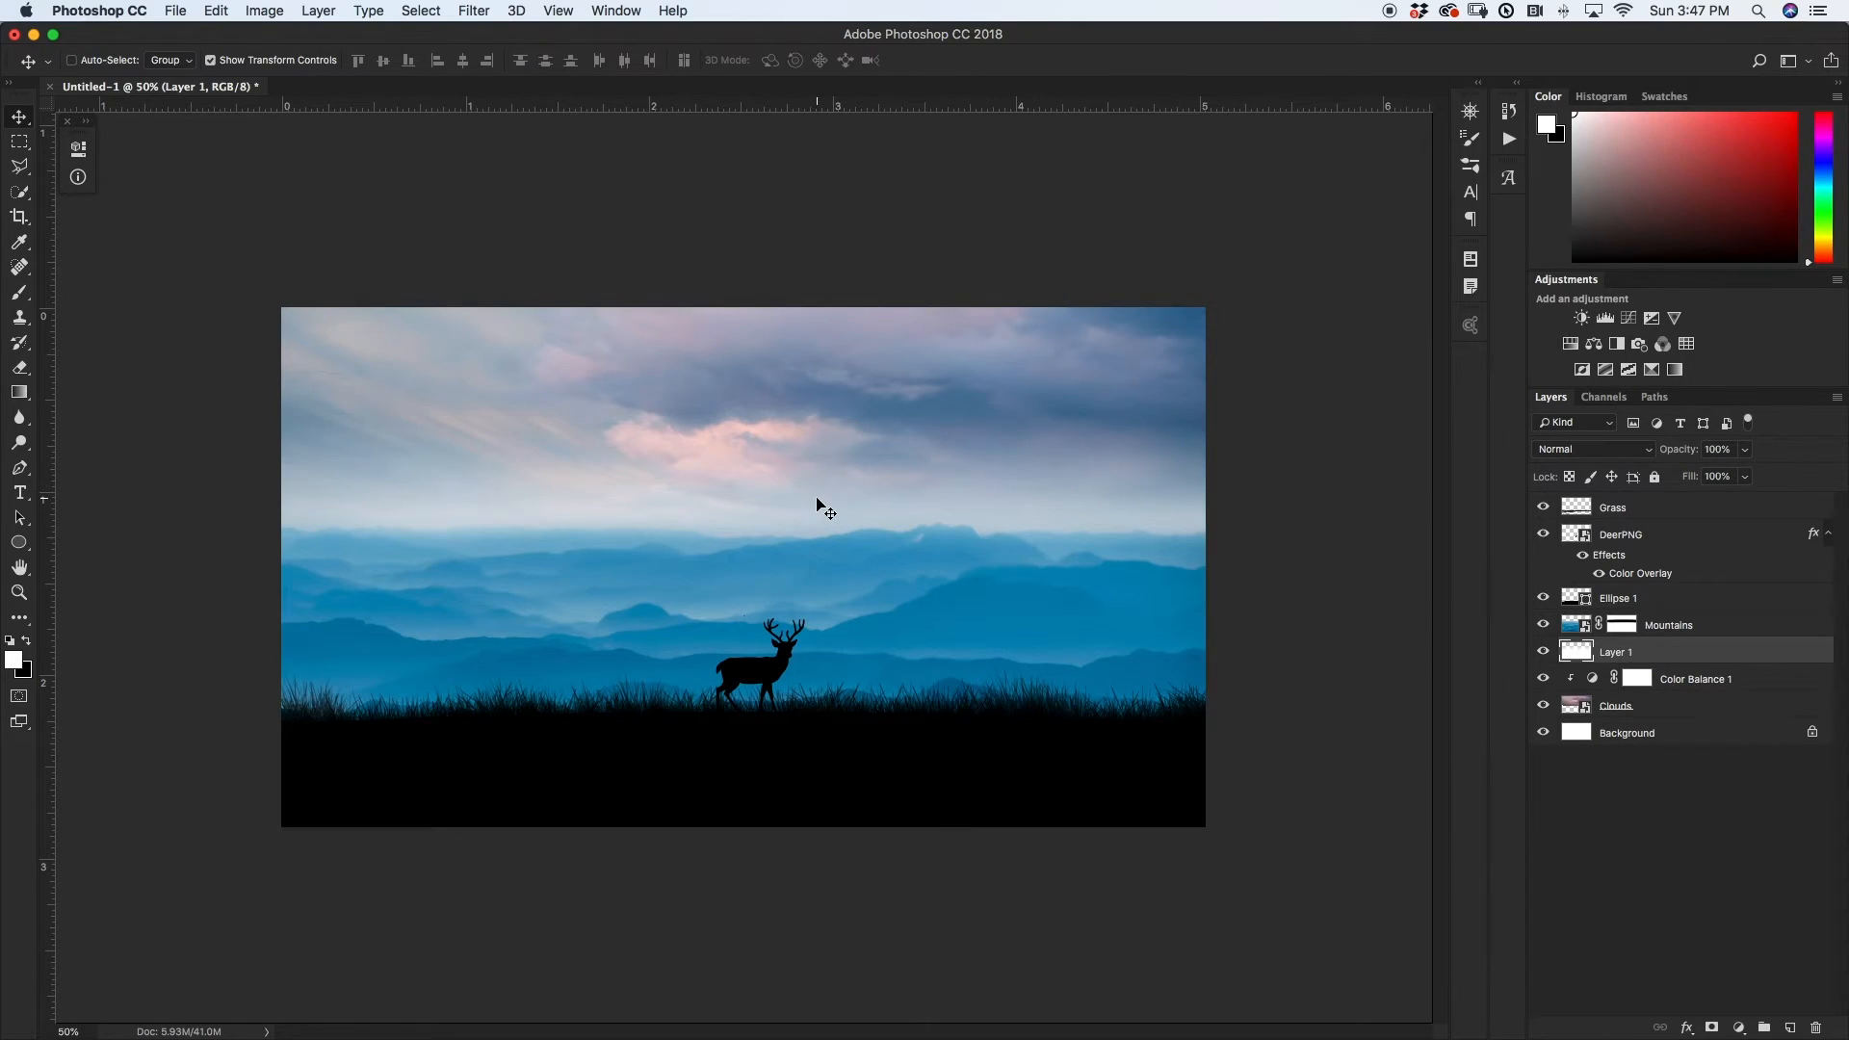
mouse_move(818, 509)
left_mouse_down()
mouse_move(819, 529)
mouse_move(821, 451)
mouse_move(819, 507)
left_mouse_up()
double_click(1618, 652)
key("BackSpace")
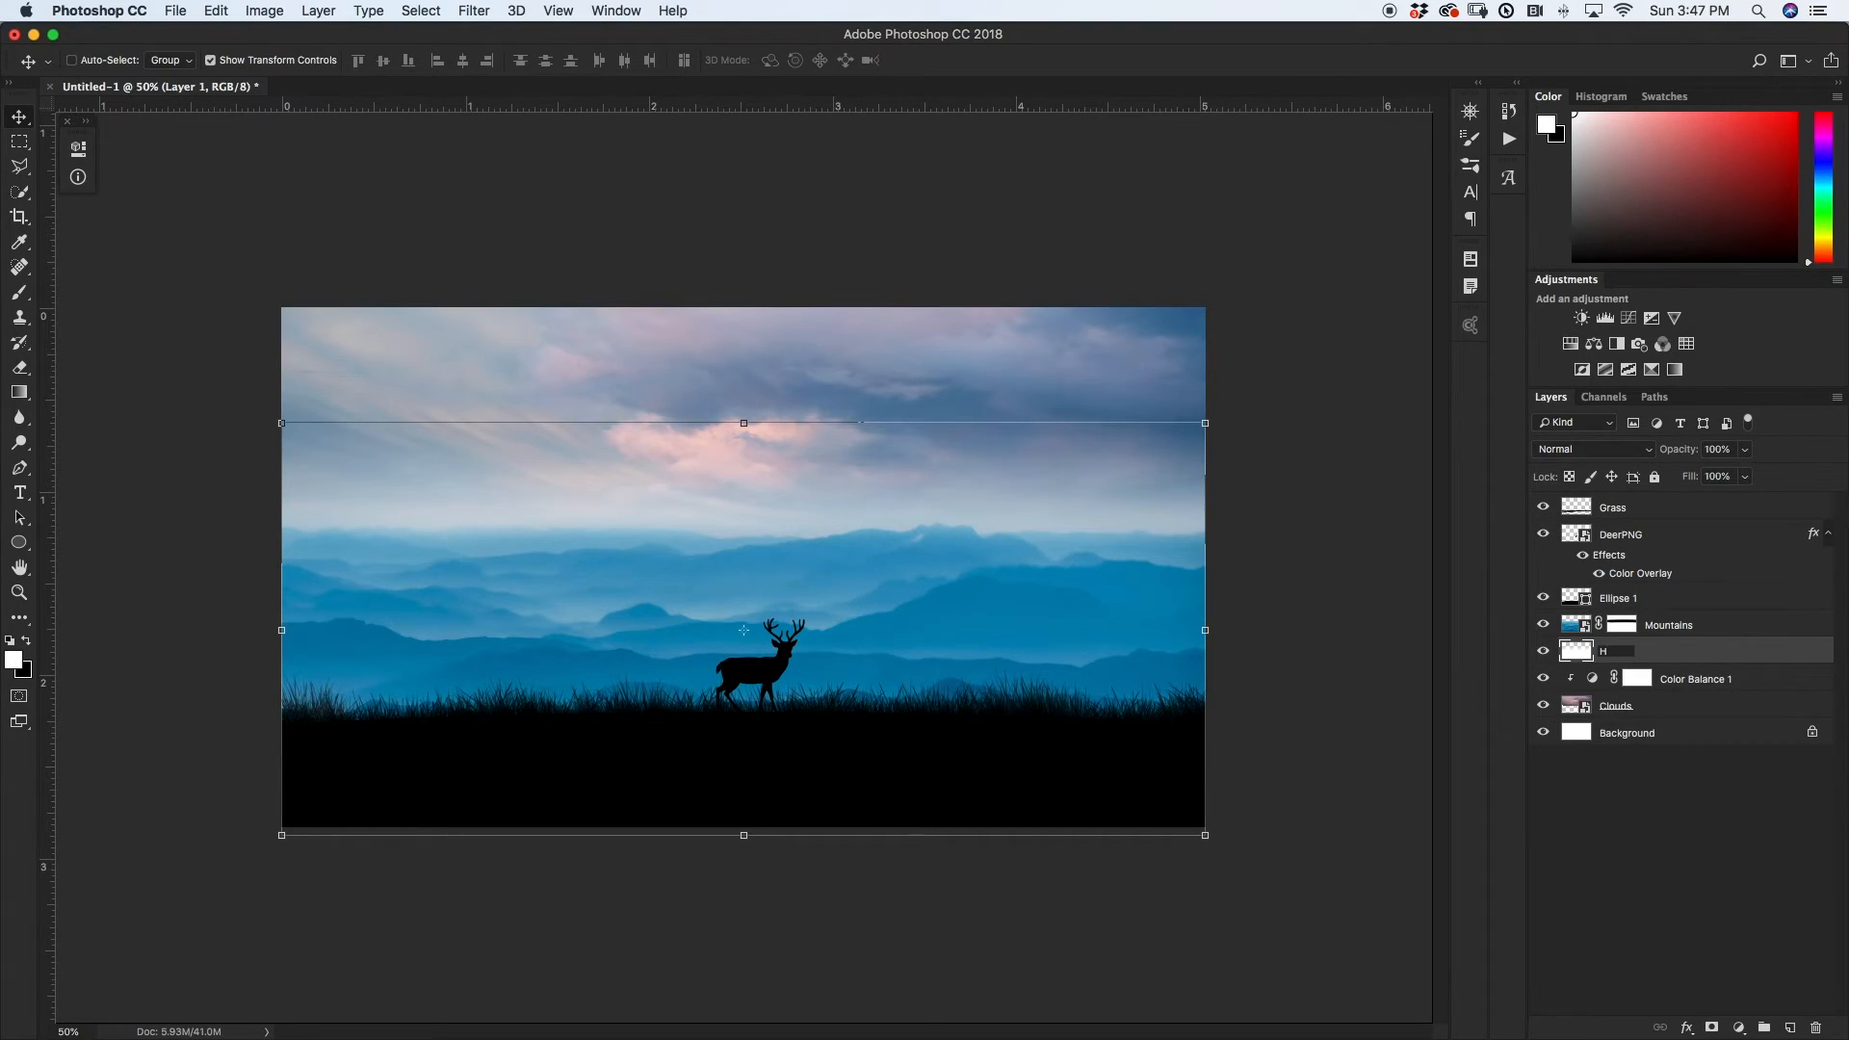
type("Horizon Grad")
key("Return")
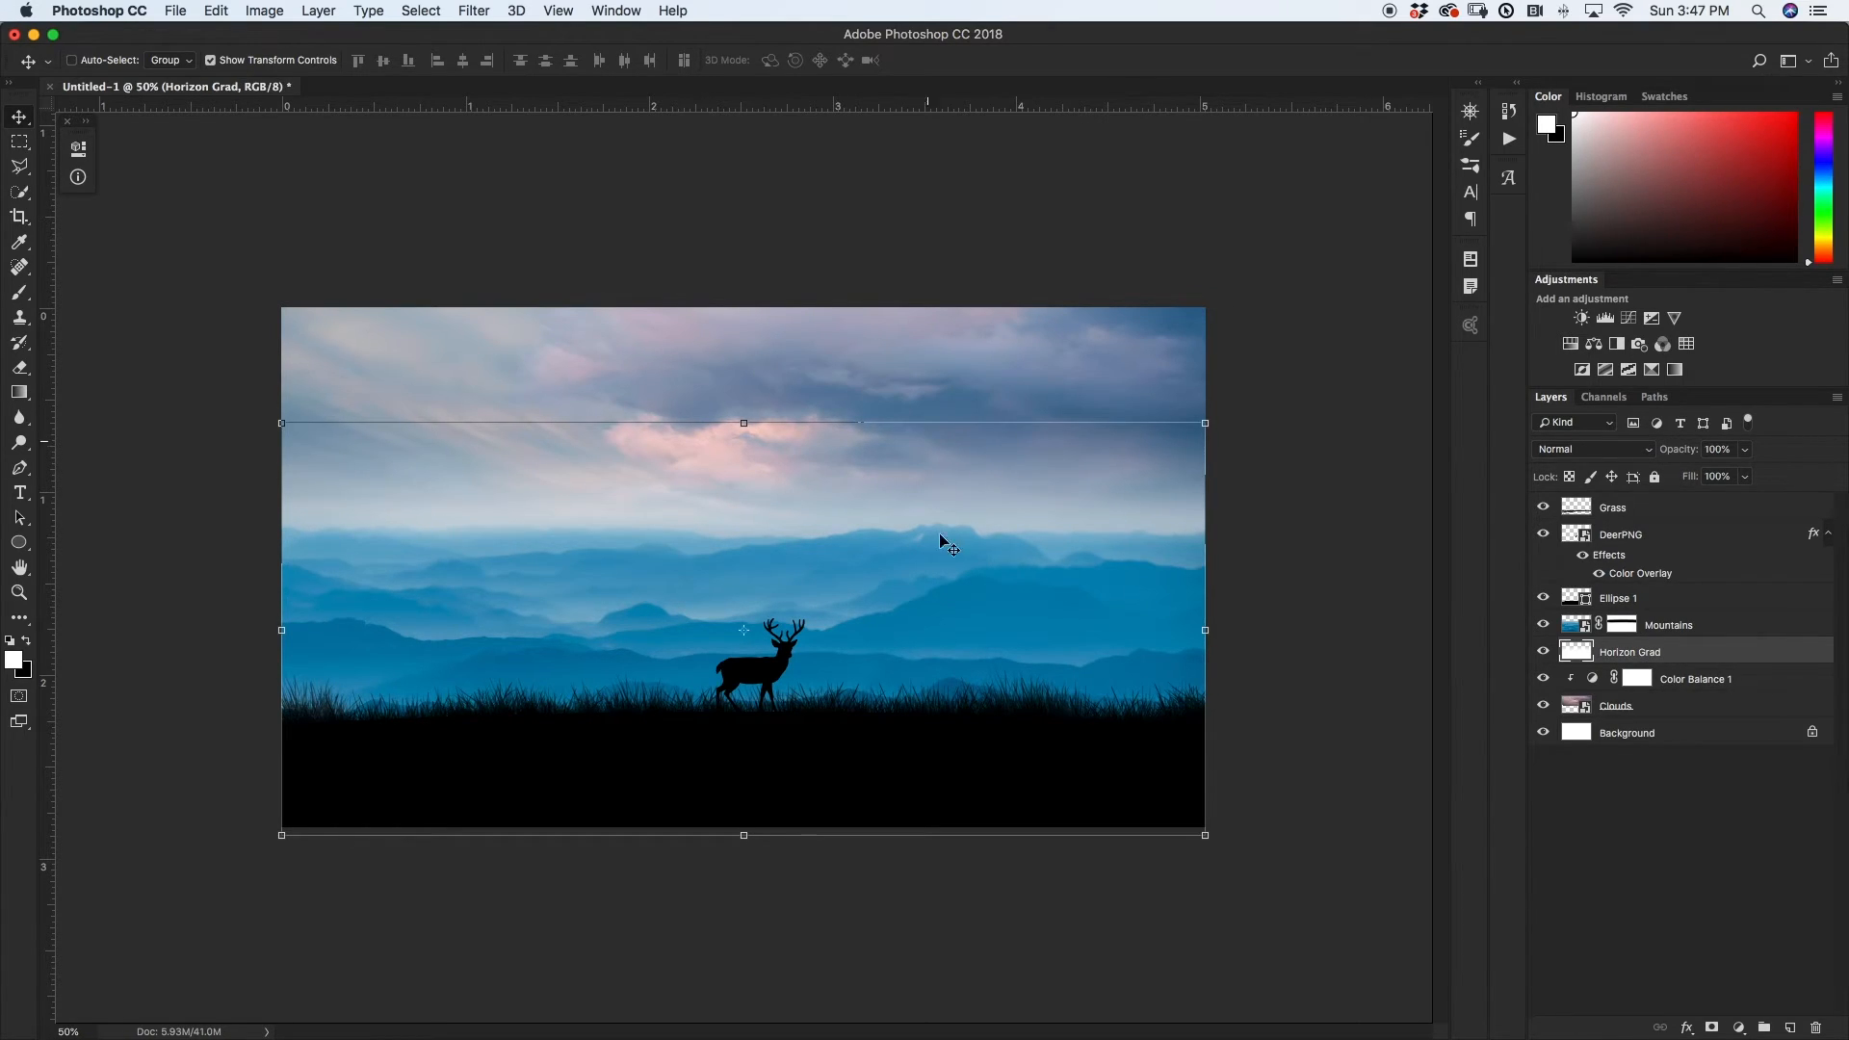
- Group the layers from Clouds up through Mountains and name the group BG
left_click(1655, 710)
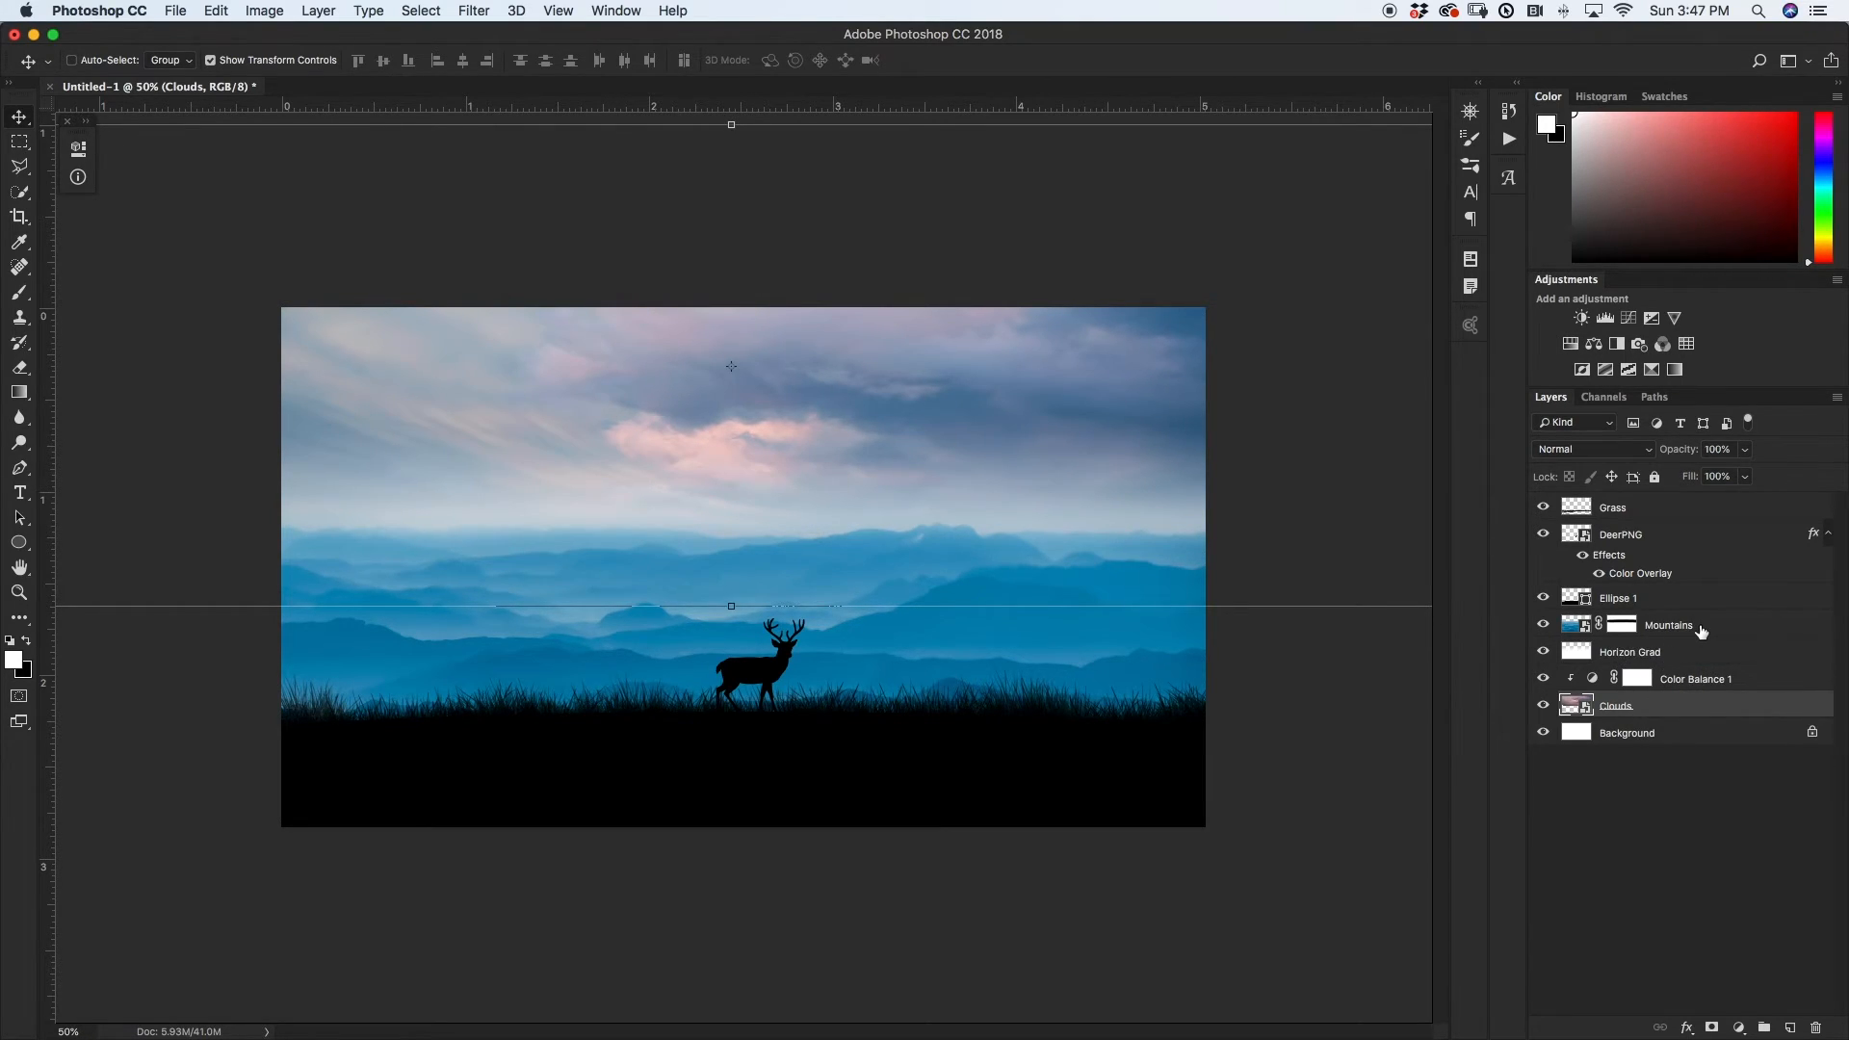
left_click(1701, 630, "shift")
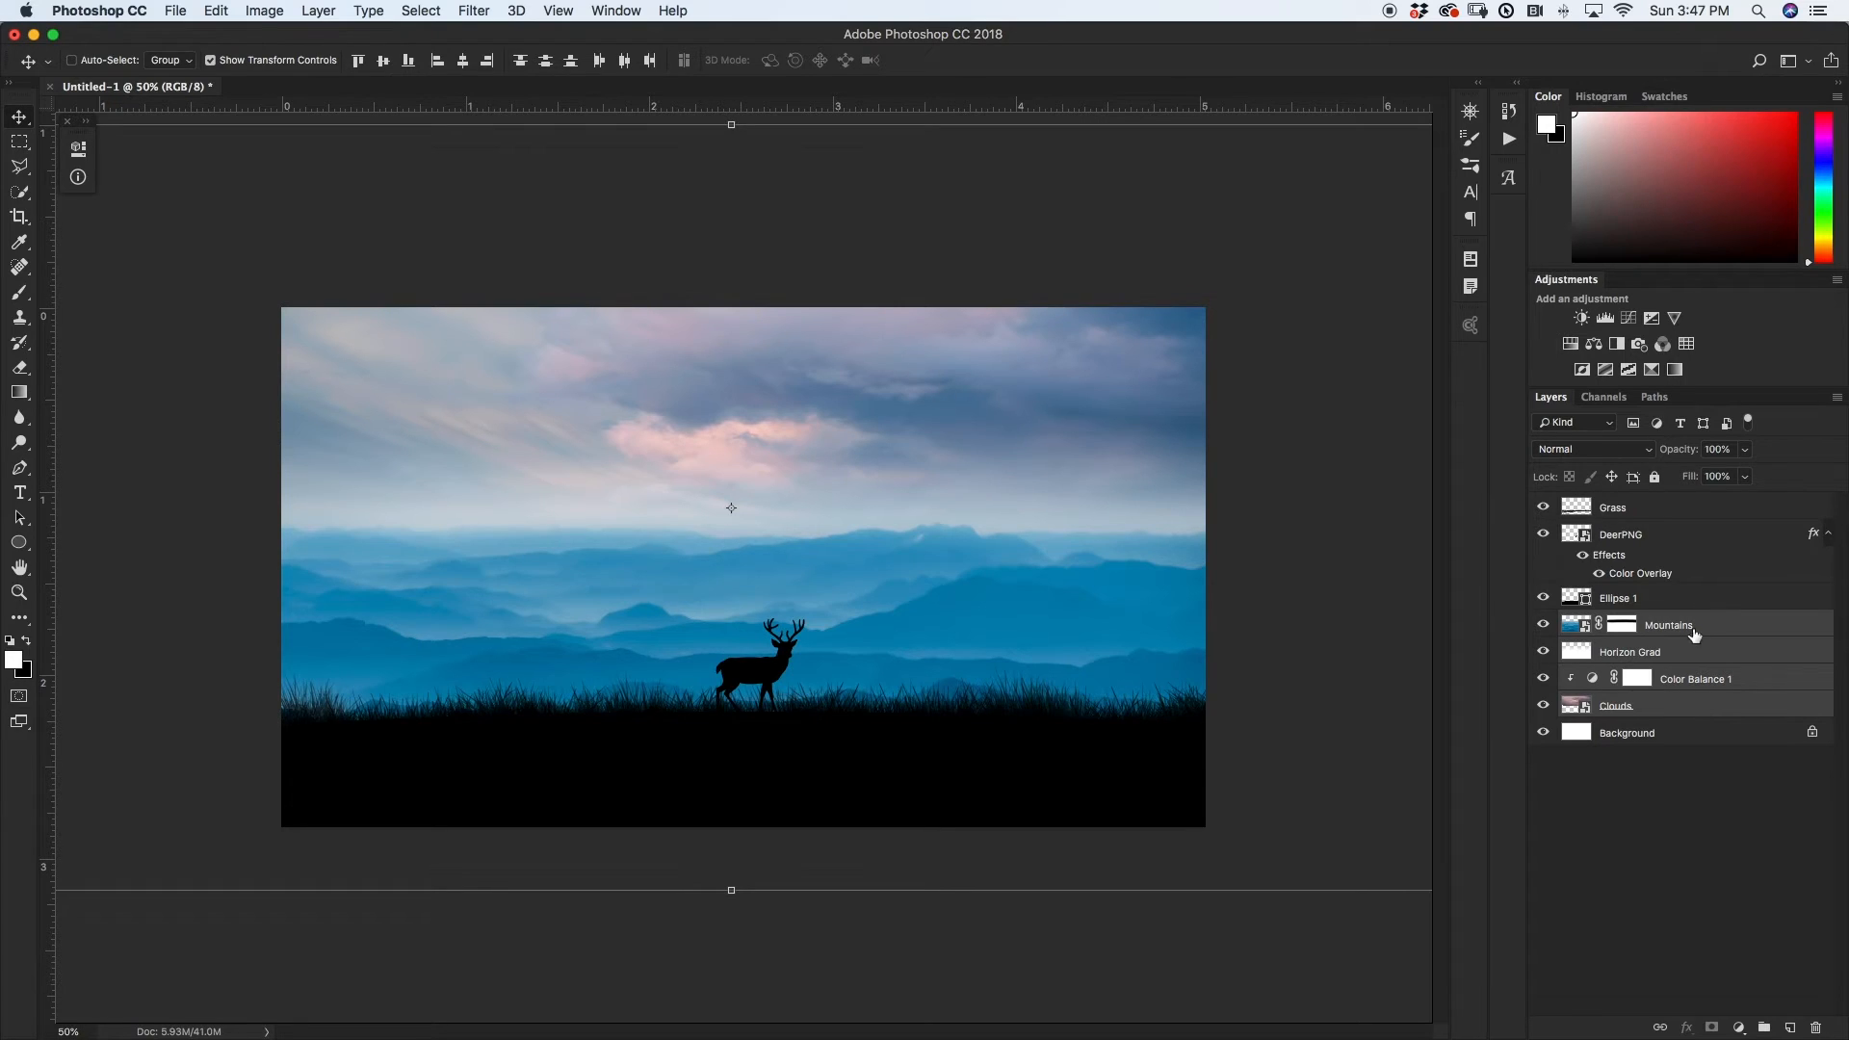
key("super+g")
double_click(1625, 625)
type("BG")
key("Return")
- Add a new layer above Grass and name it Tree
left_click(1623, 508)
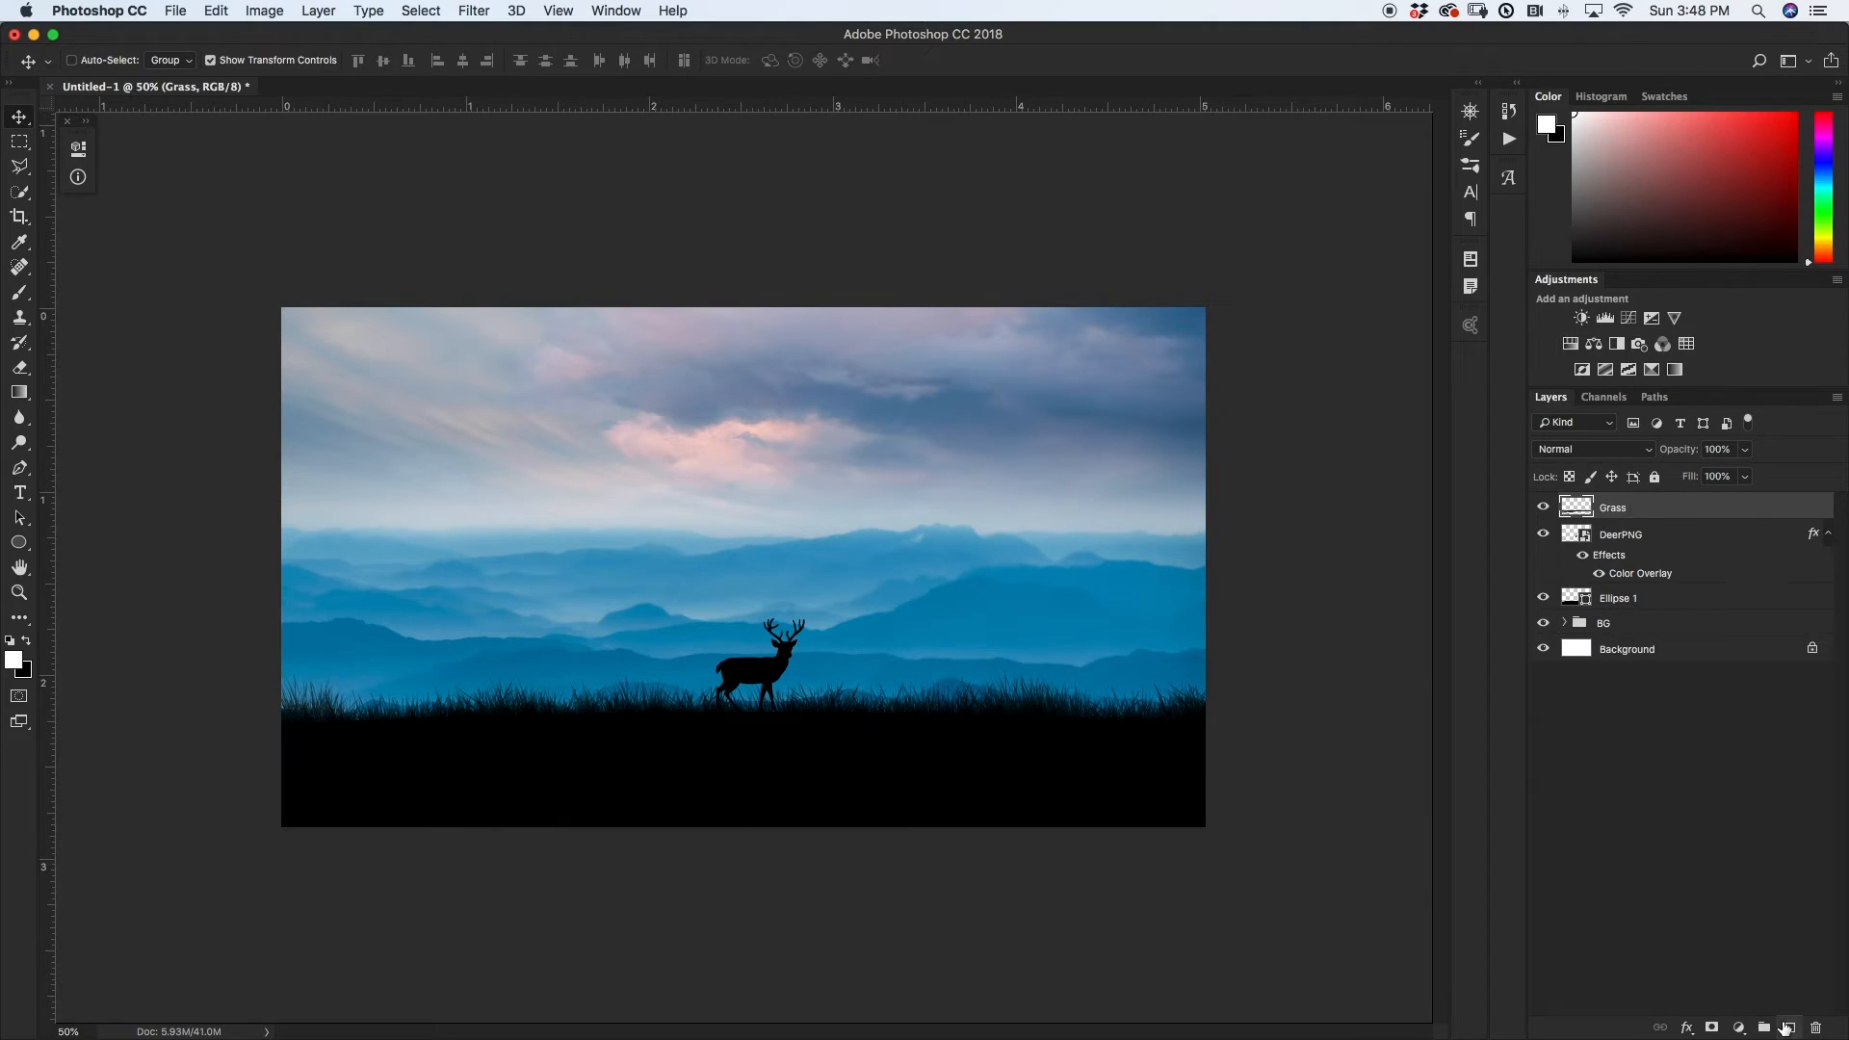
left_click(1790, 1027)
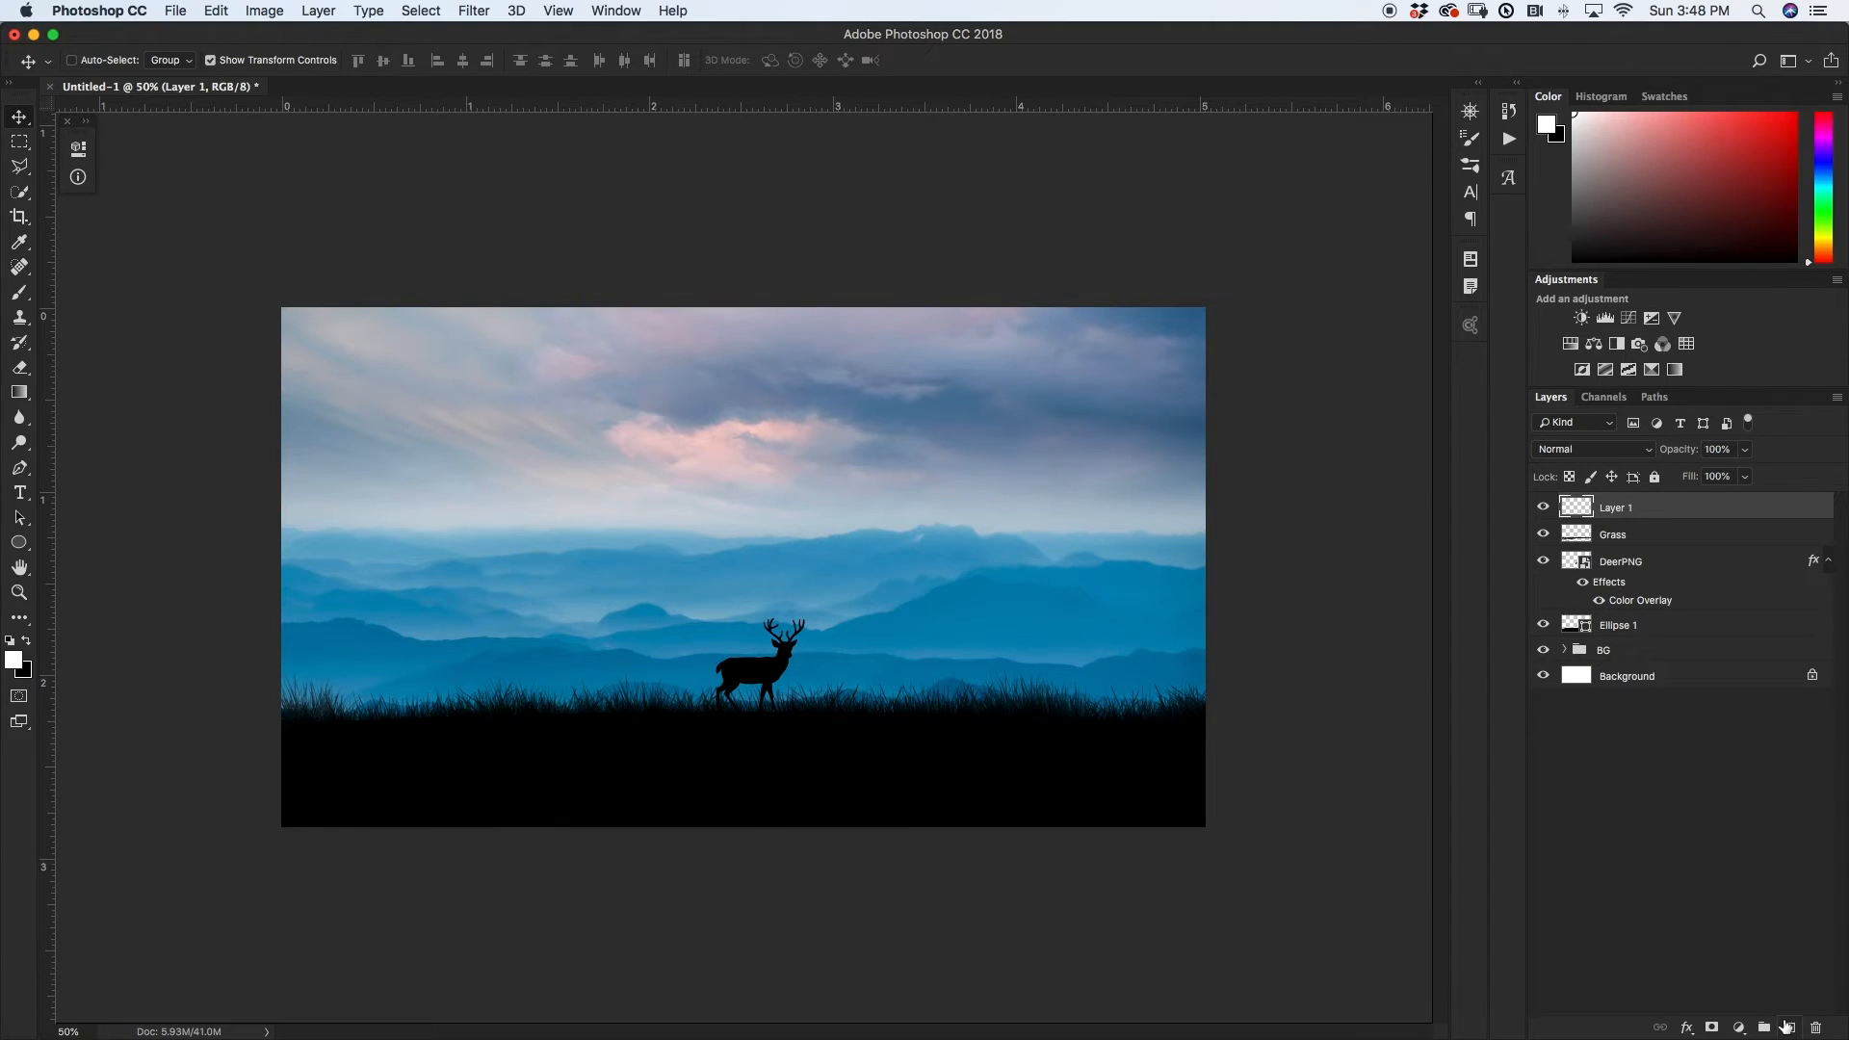
double_click(1617, 508)
key("BackSpace")
key("Return")
- Start the Render Tree filter on the Tree layer with 28: Elm Tree as the base tree type
left_click(475, 11)
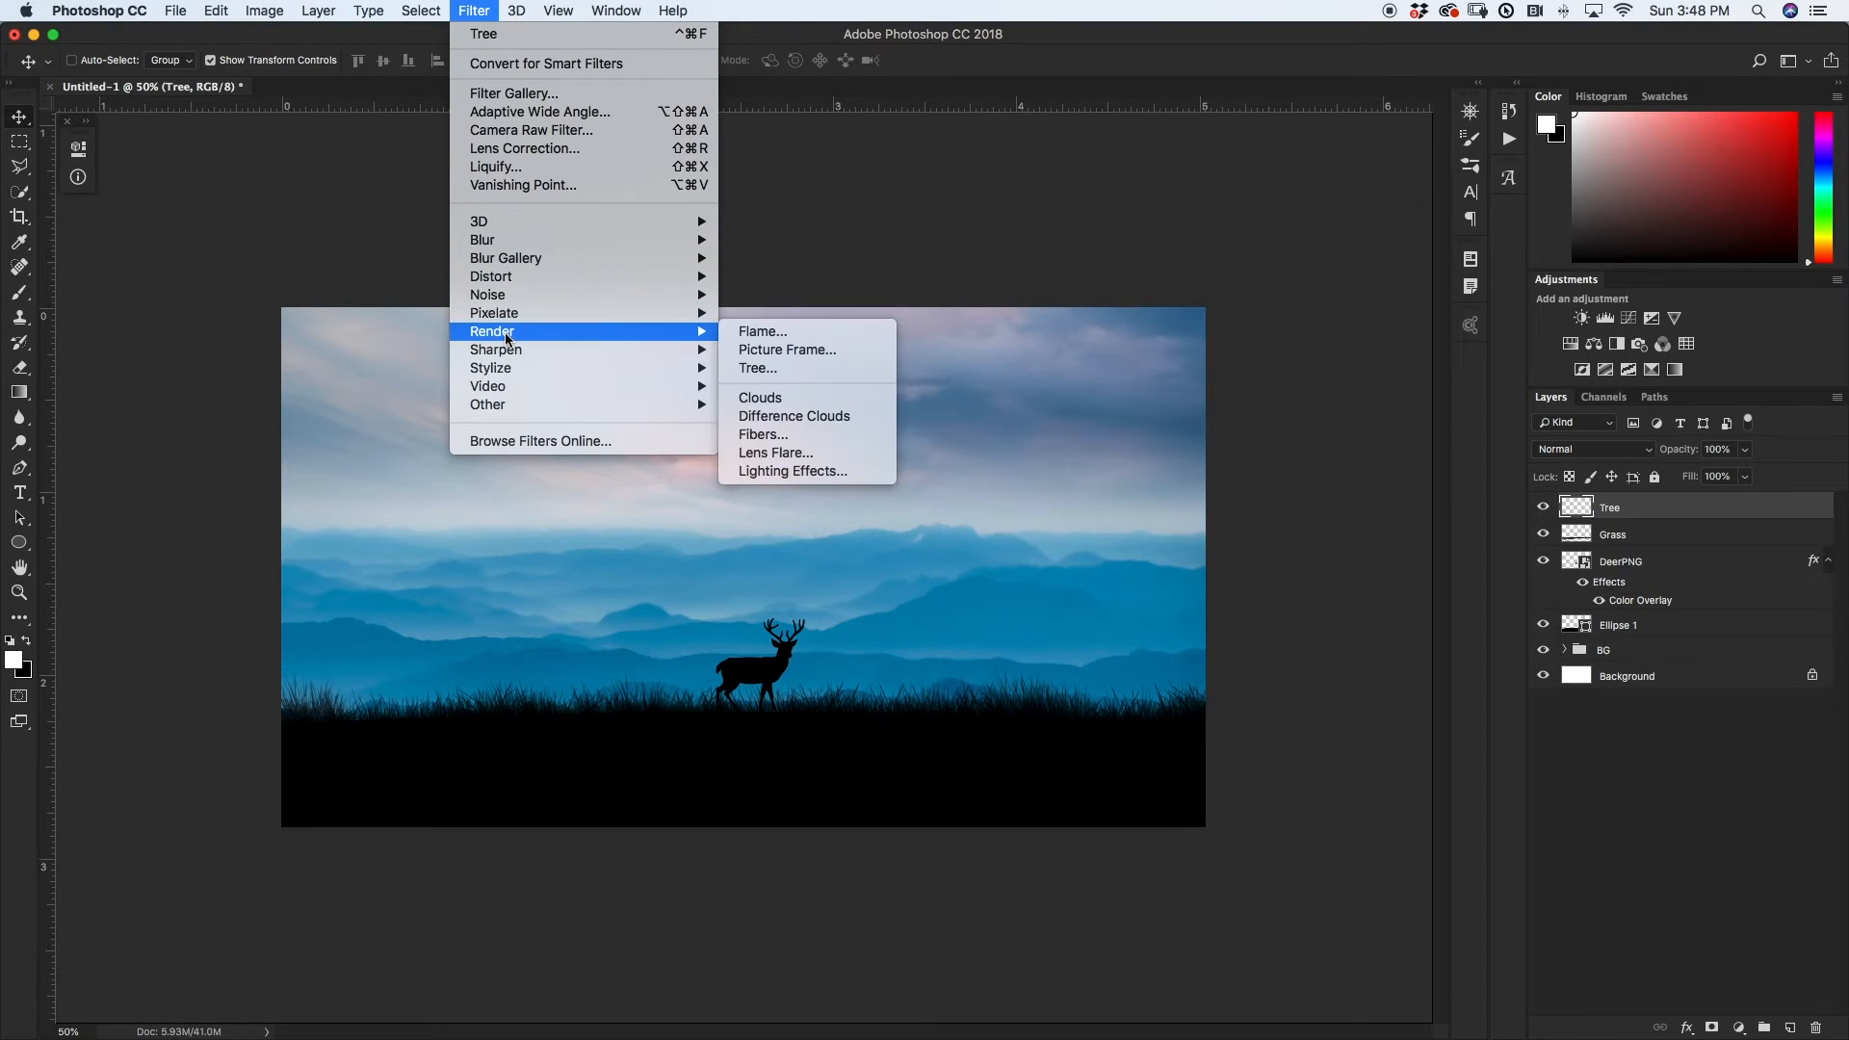
mouse_move(651, 334)
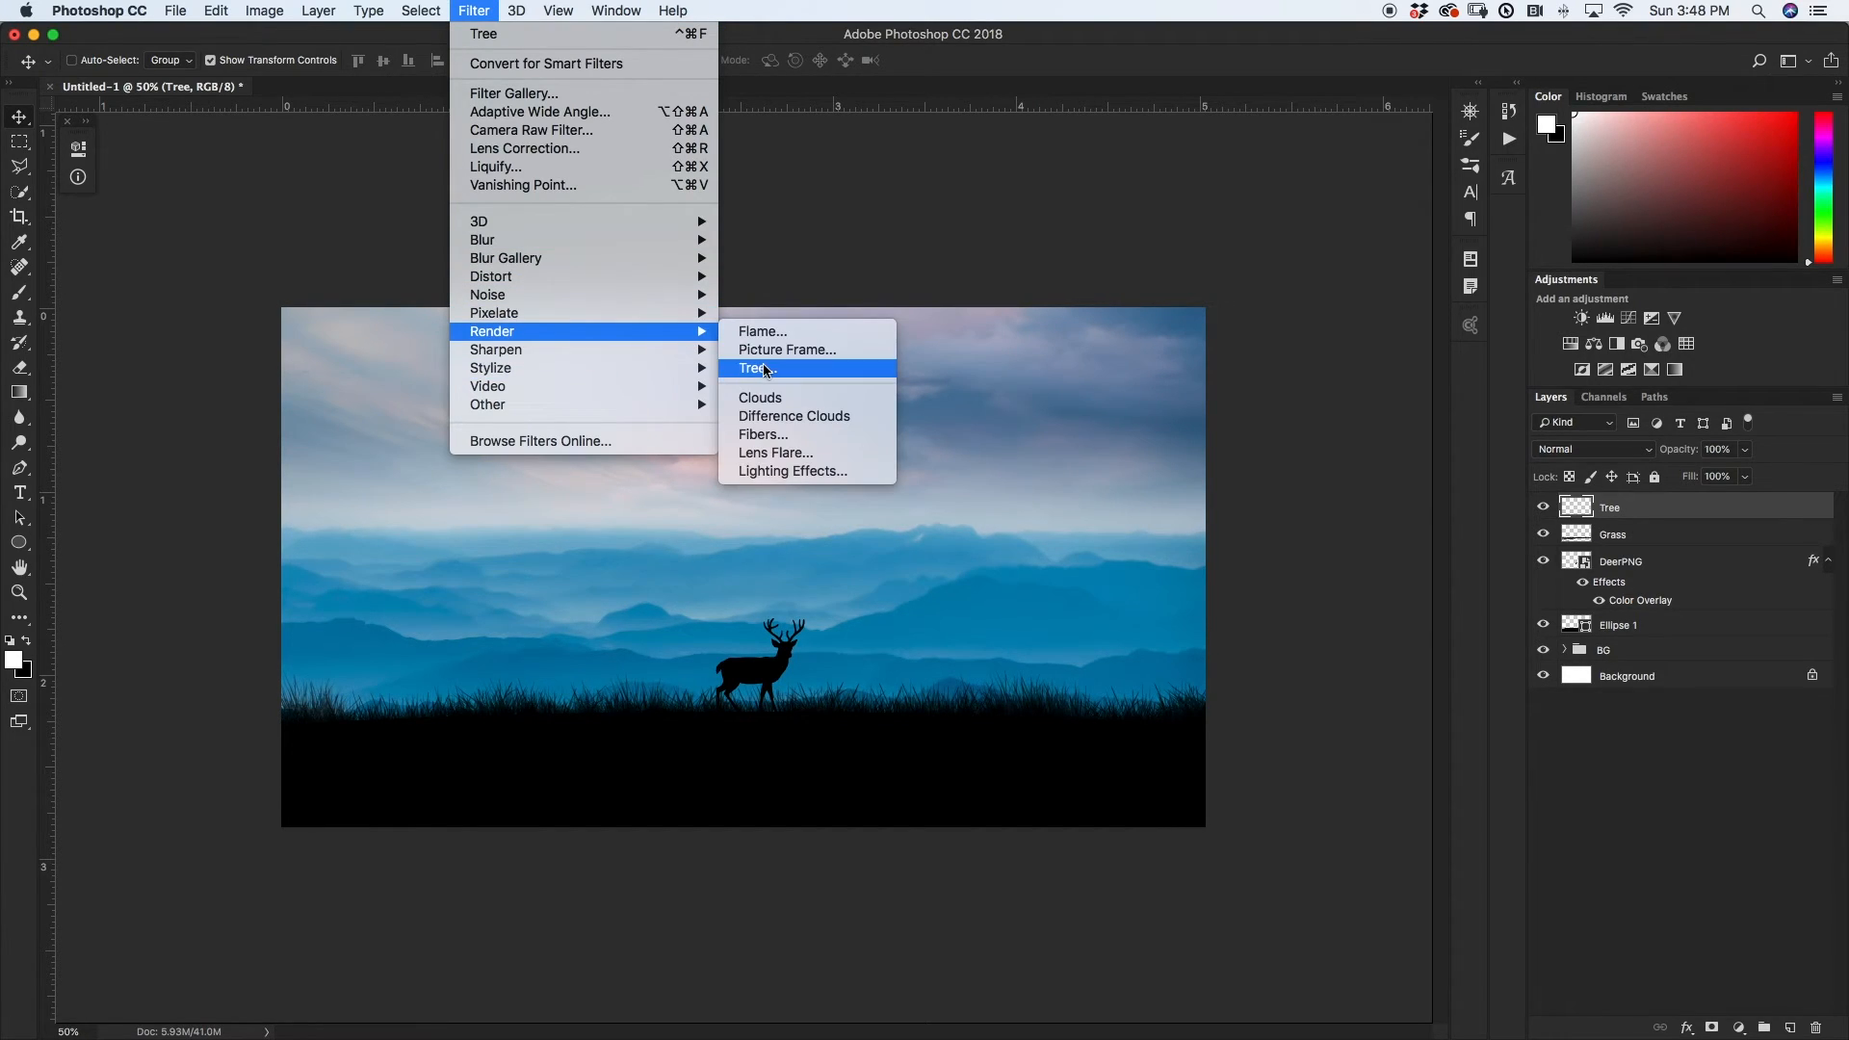
left_click(768, 371)
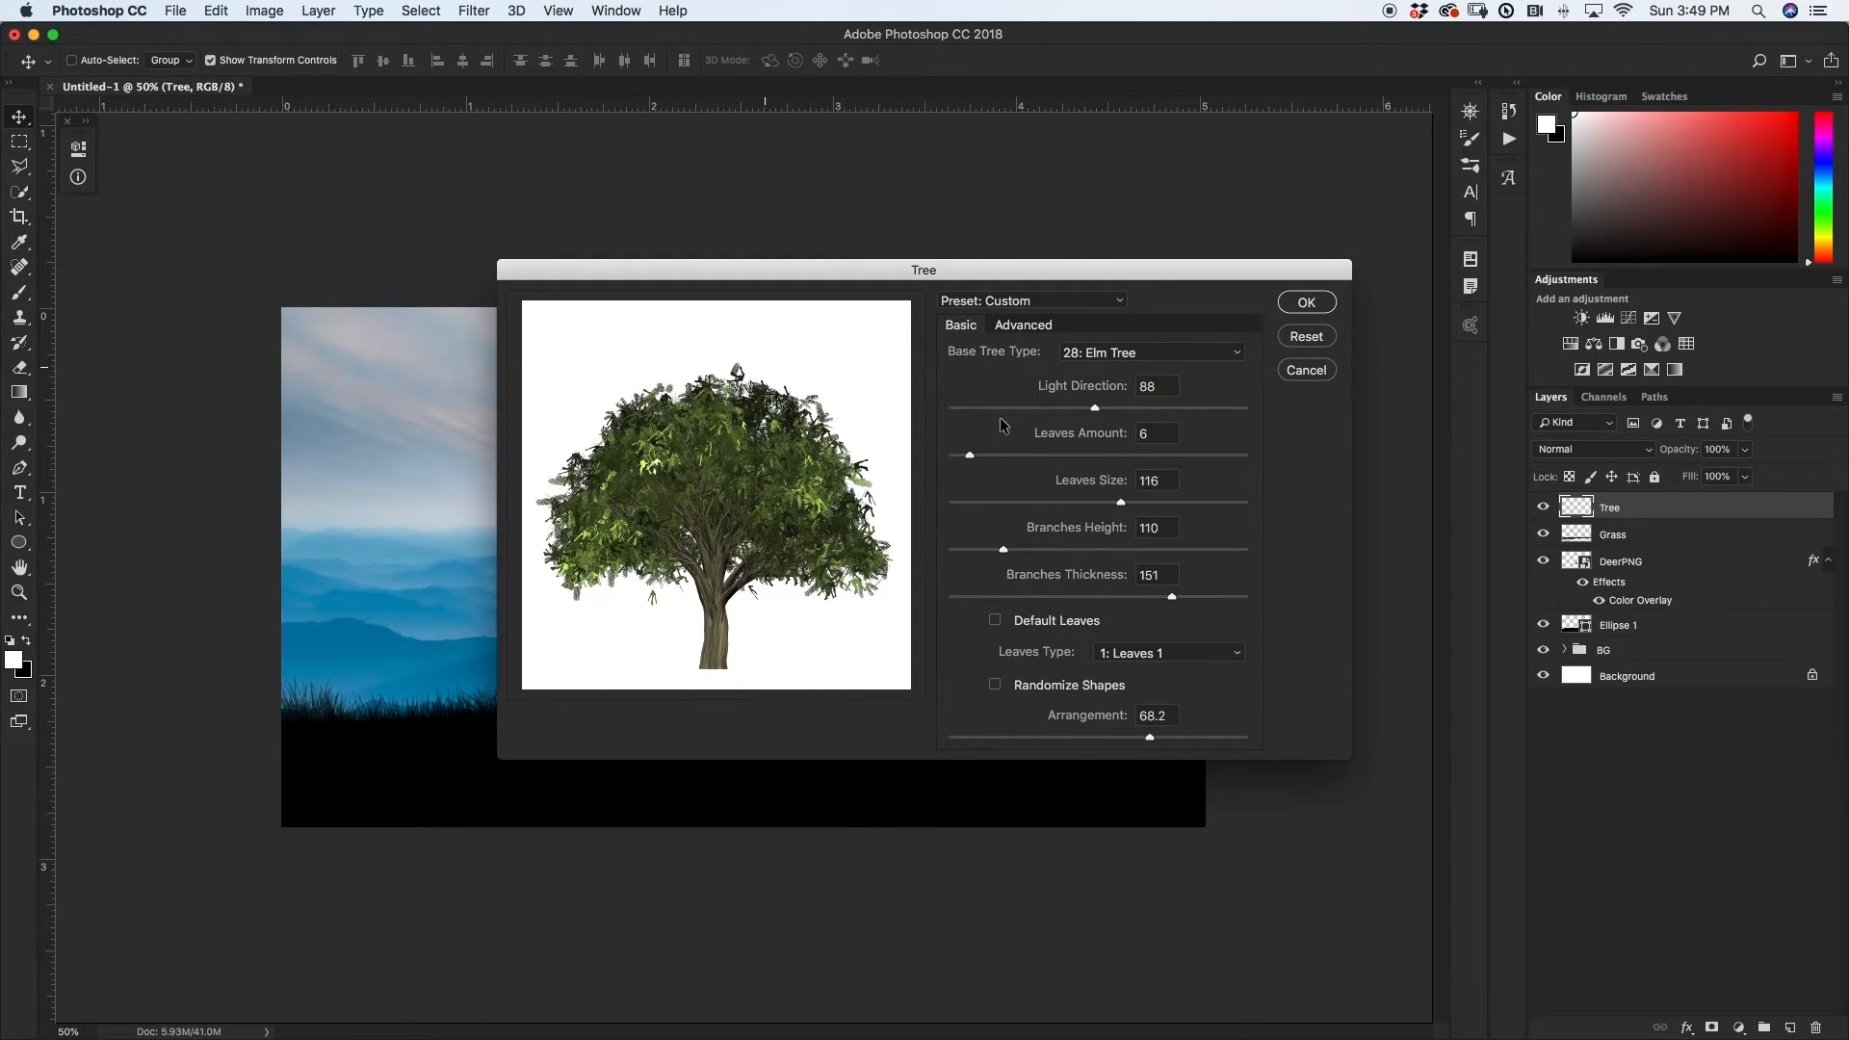
left_click(1111, 355)
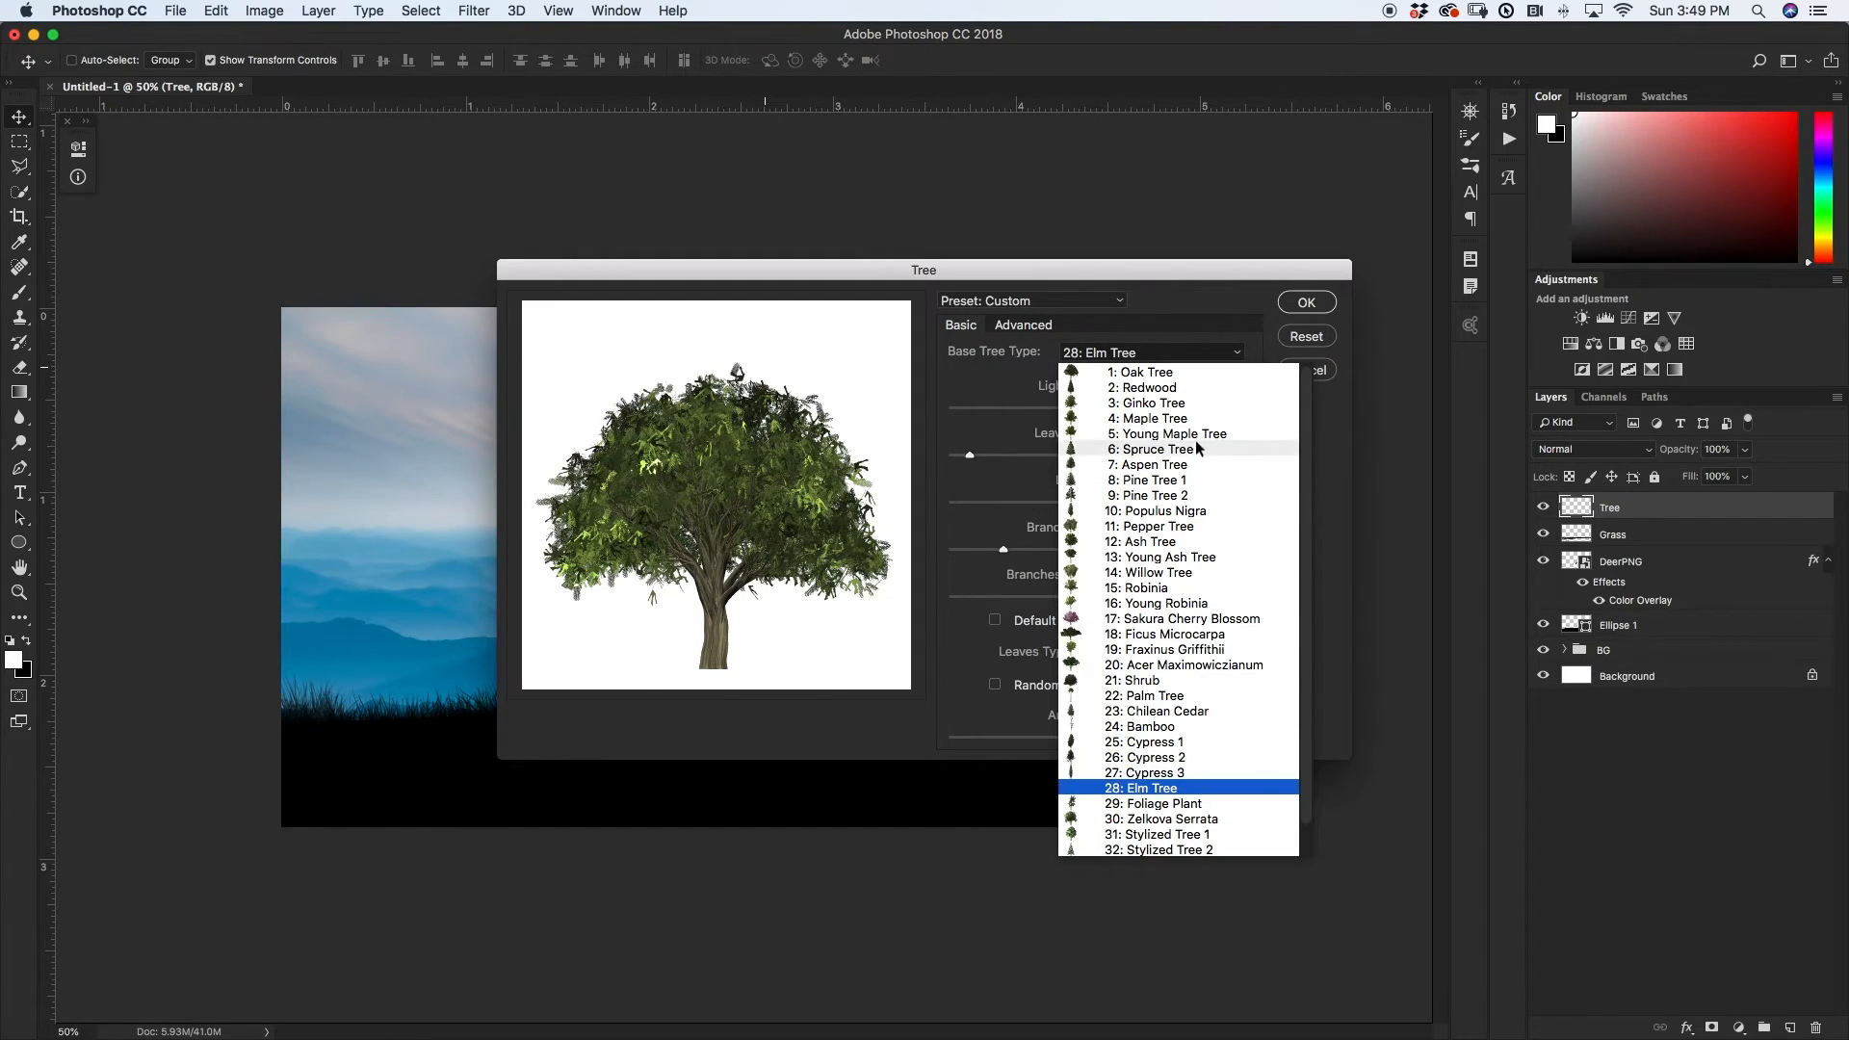
scroll(1147, 796, "down", 2)
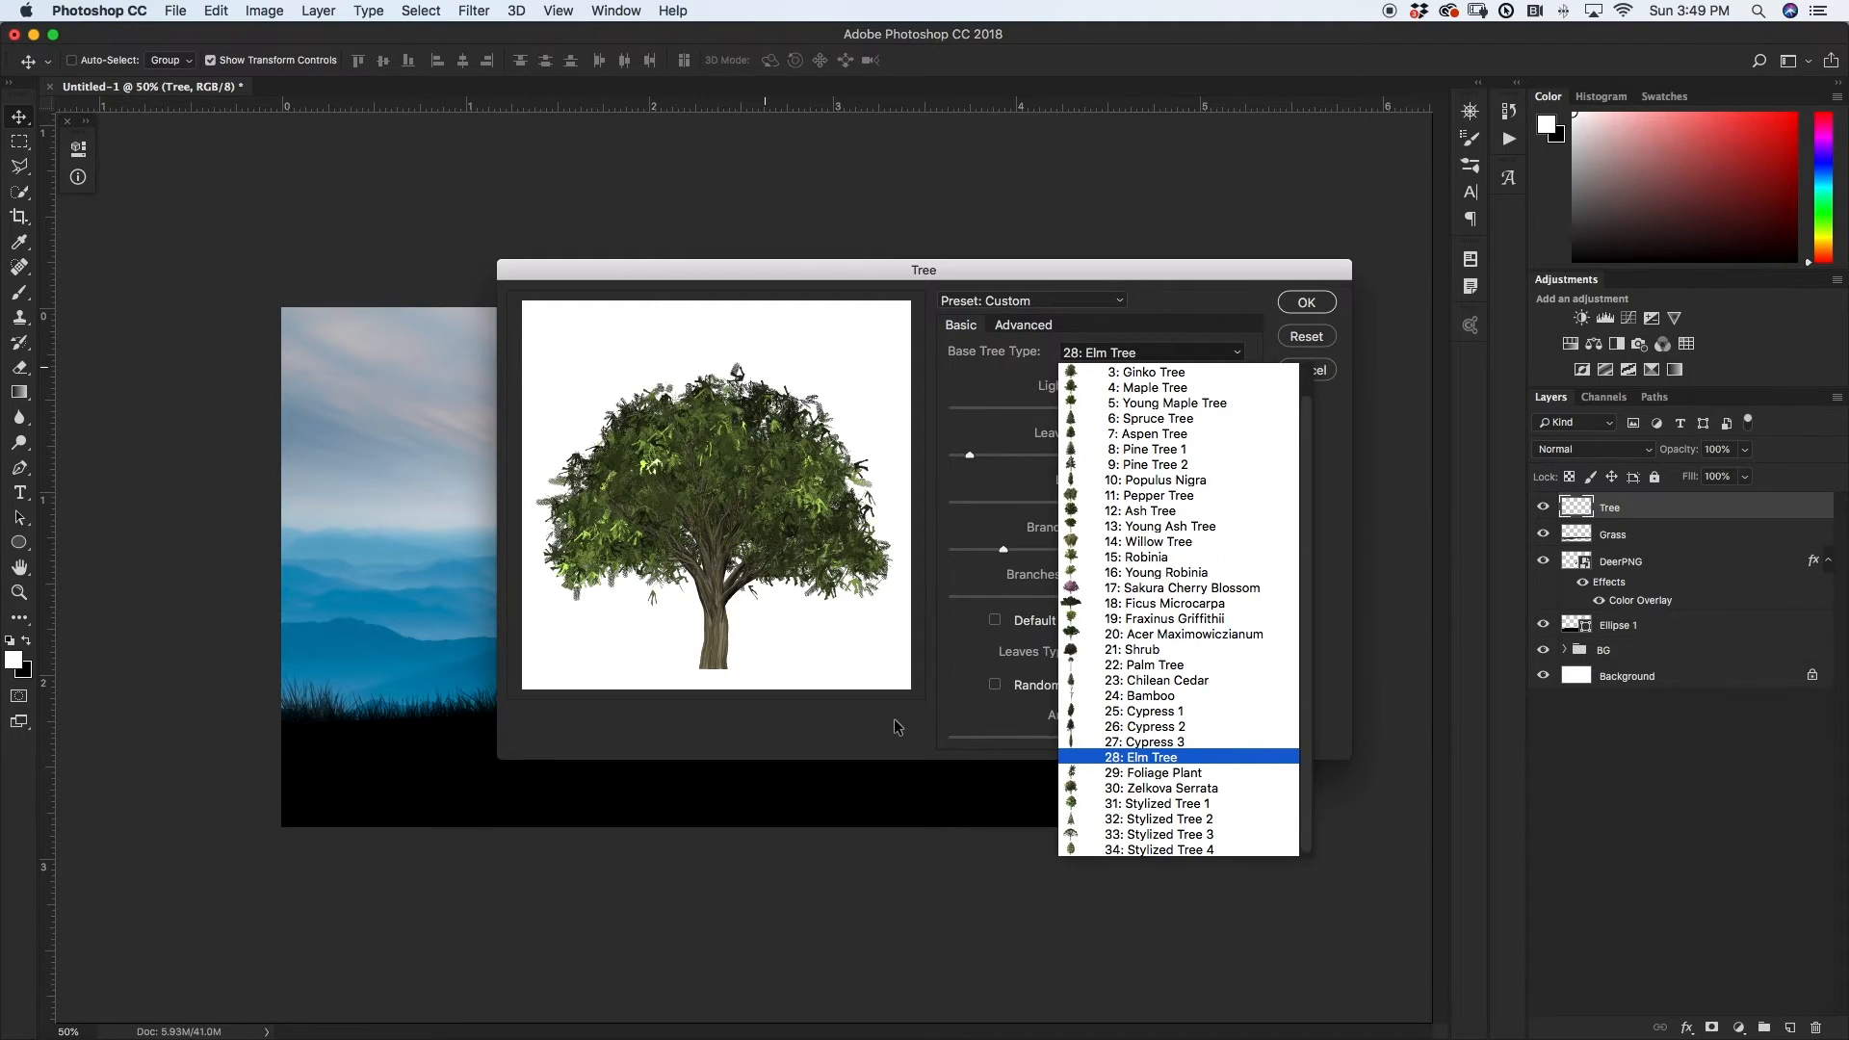
left_click(1161, 759)
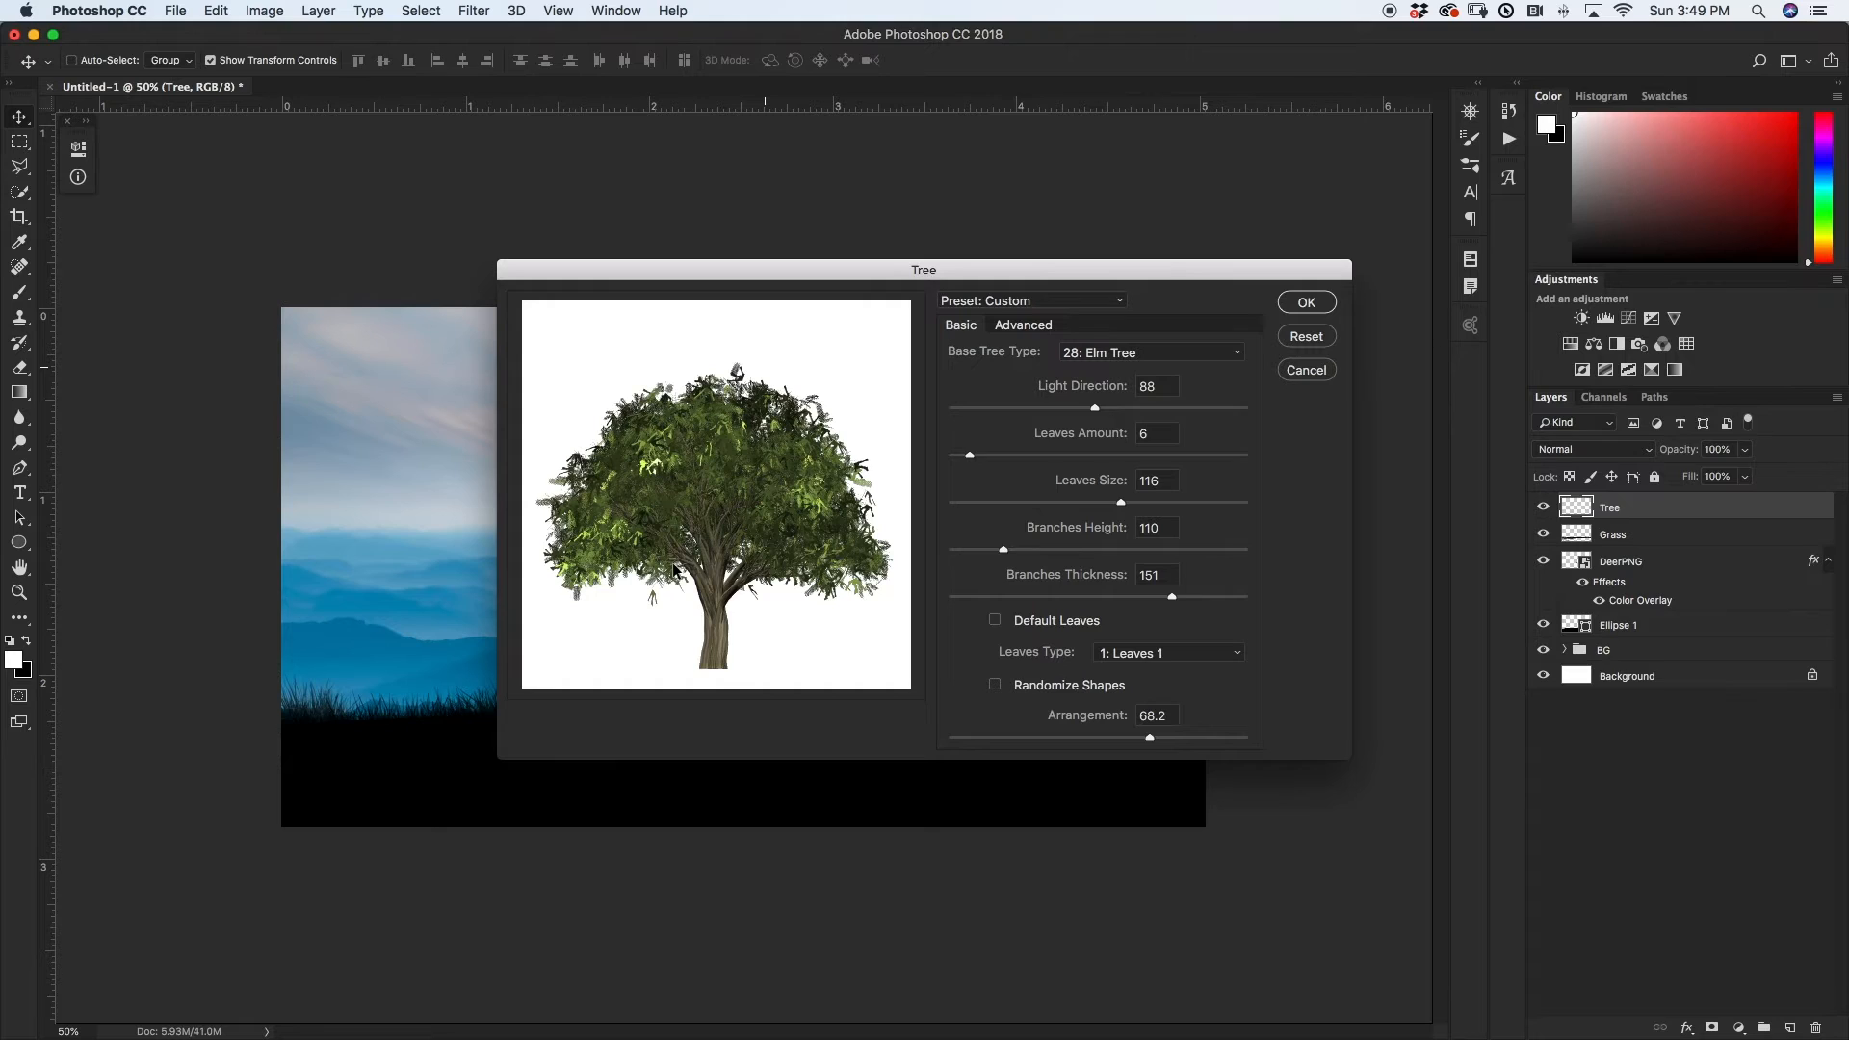
- Render the tree with Leaves Amount 10, Branches Height 166 and slightly increased Branches Thickness
left_click_drag(971, 456, 1175, 463)
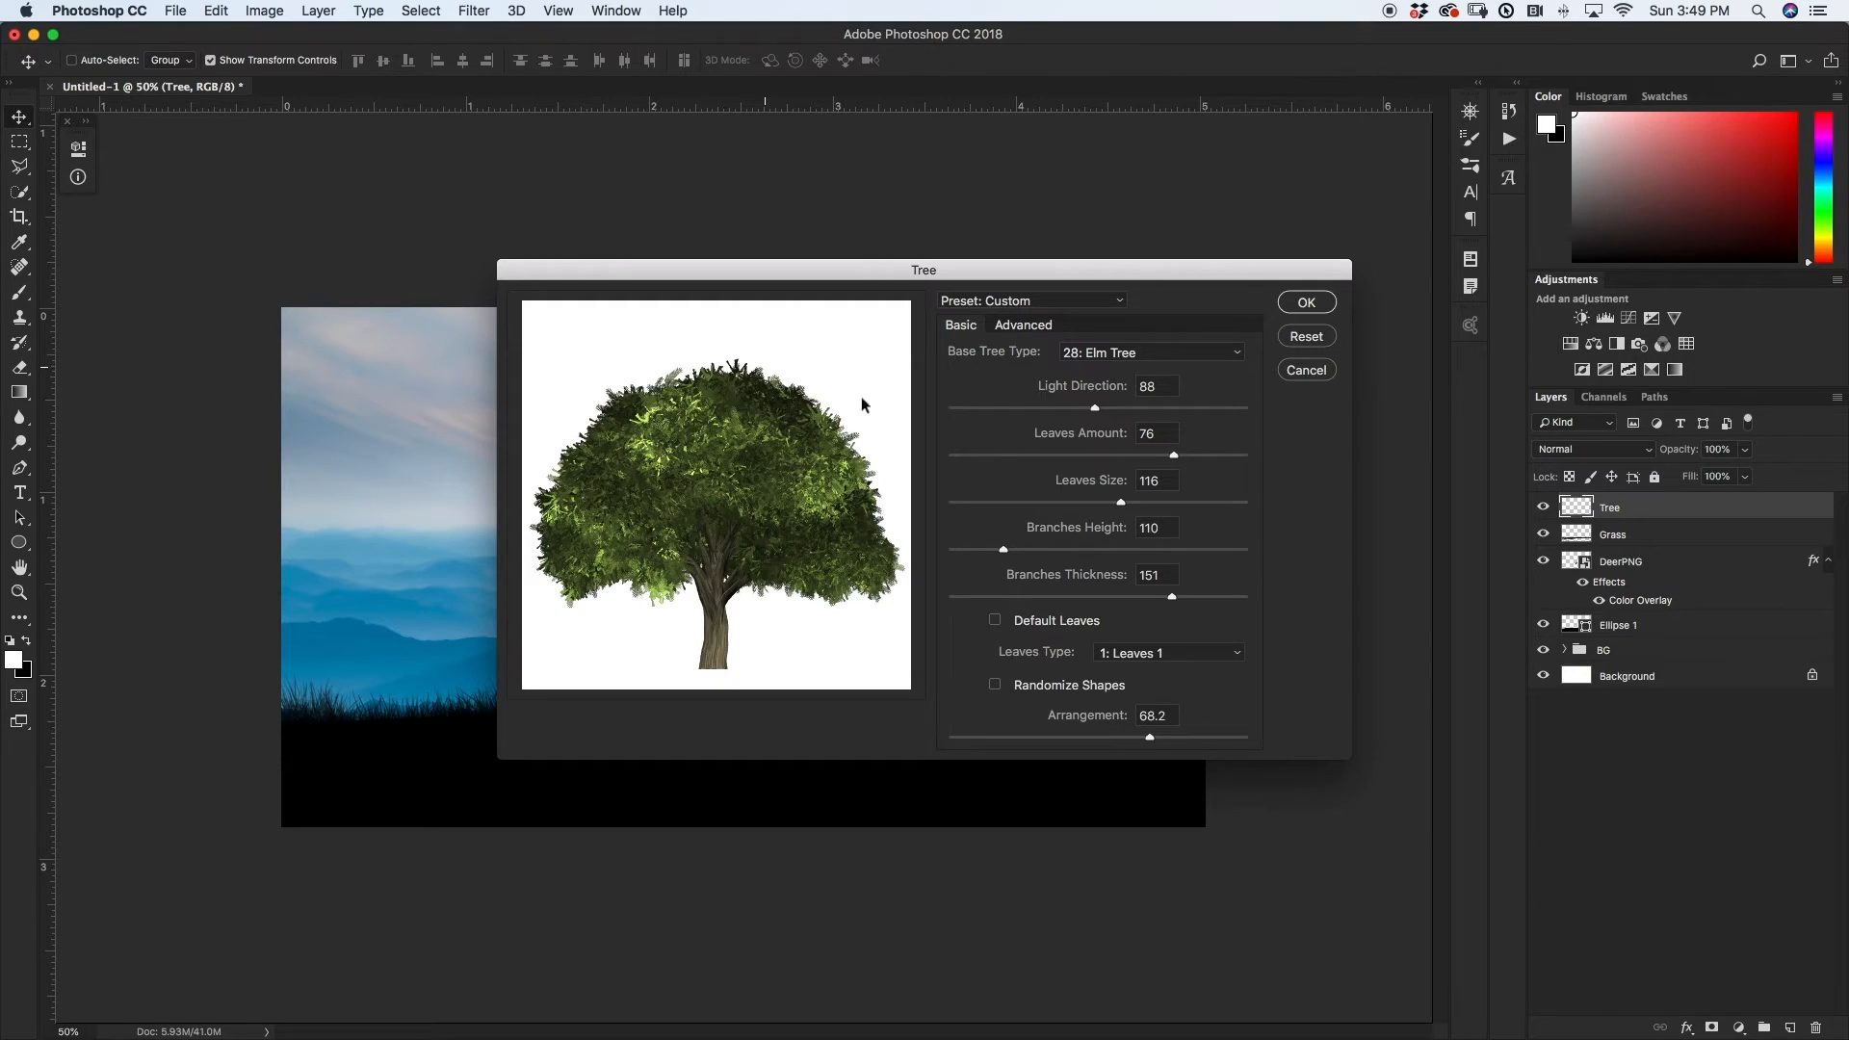
left_click_drag(1174, 454, 925, 455)
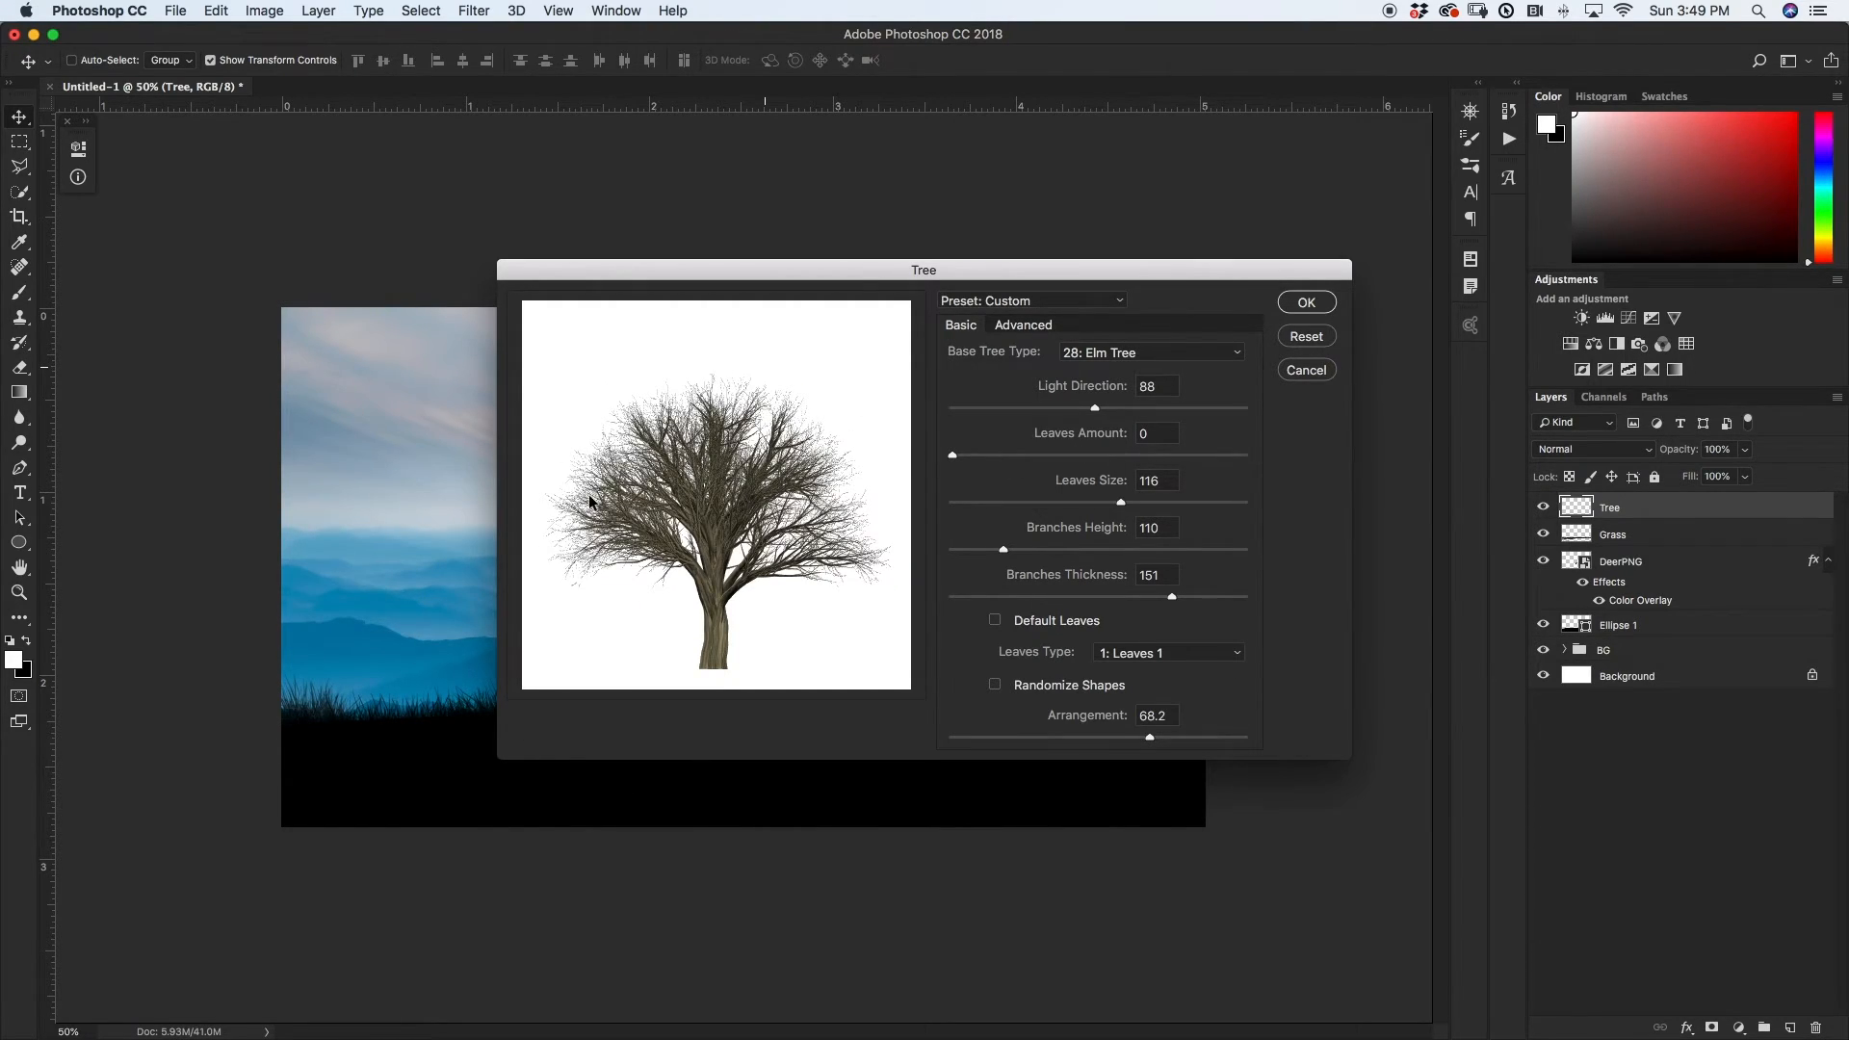
left_click_drag(954, 458, 983, 460)
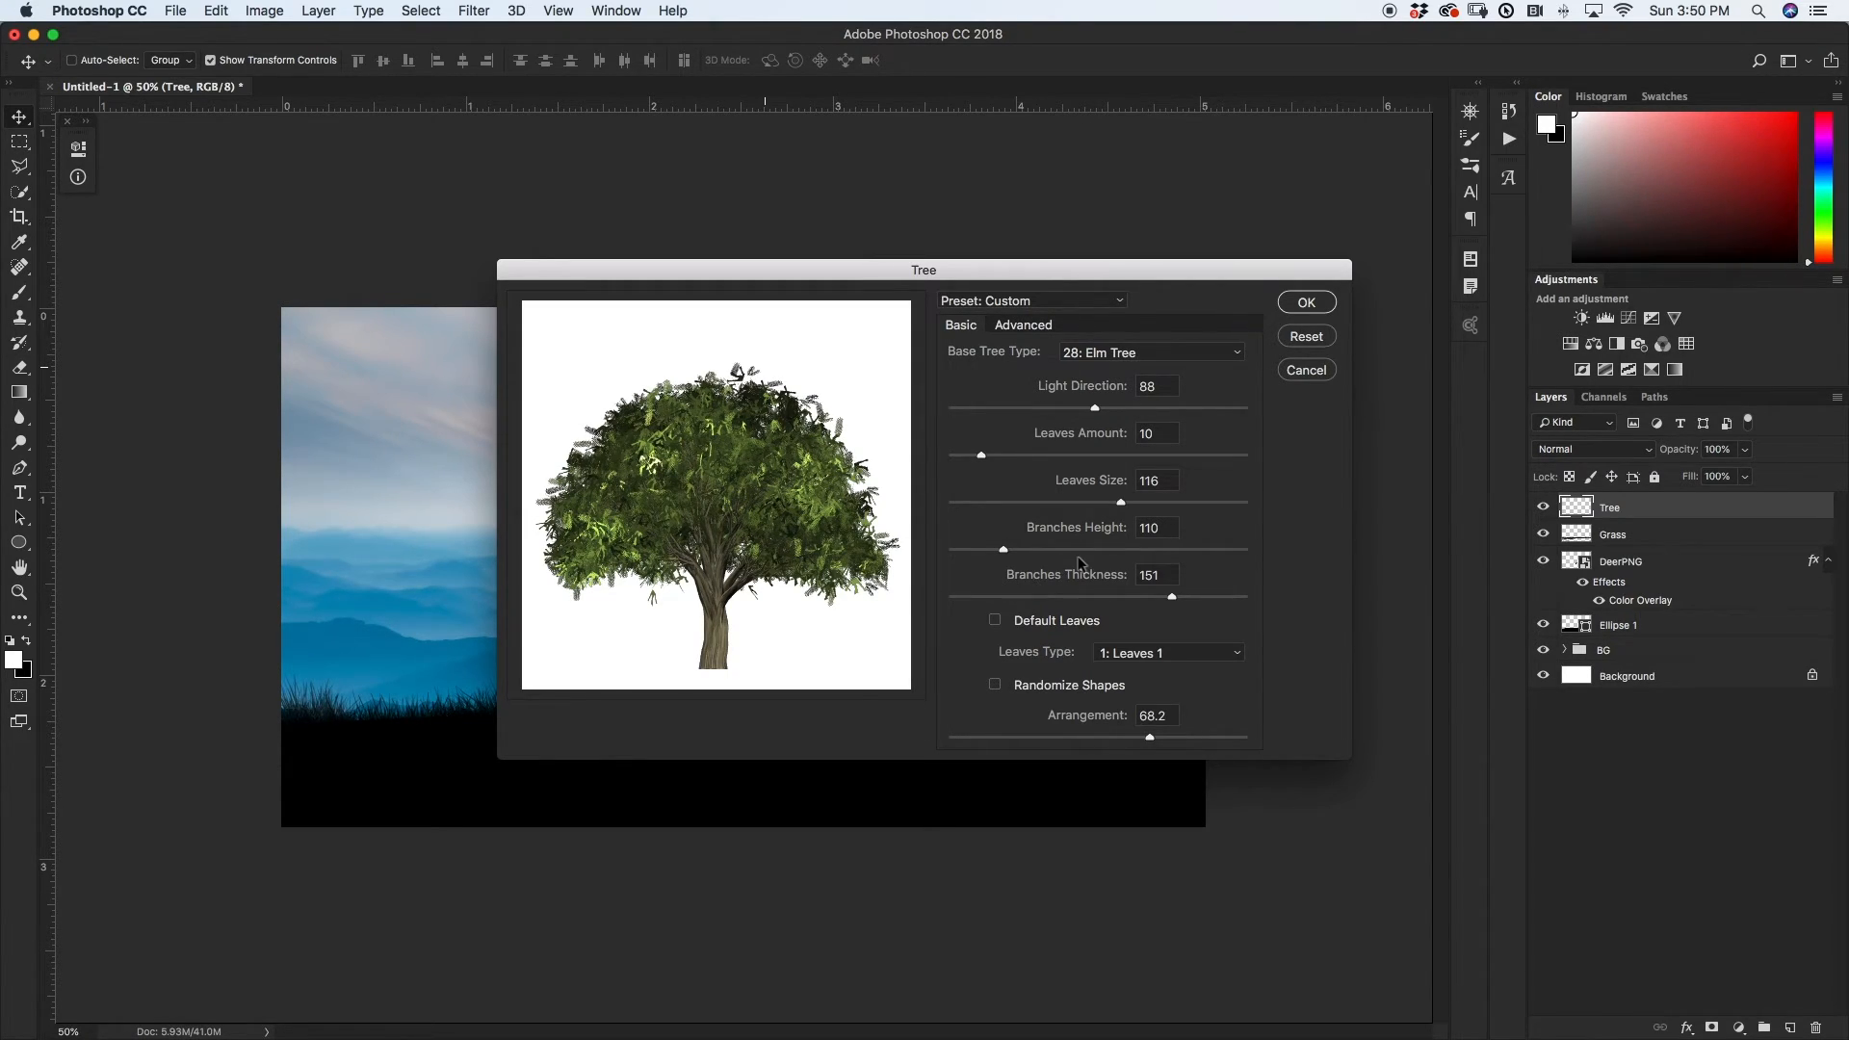
left_click_drag(1007, 547, 1104, 545)
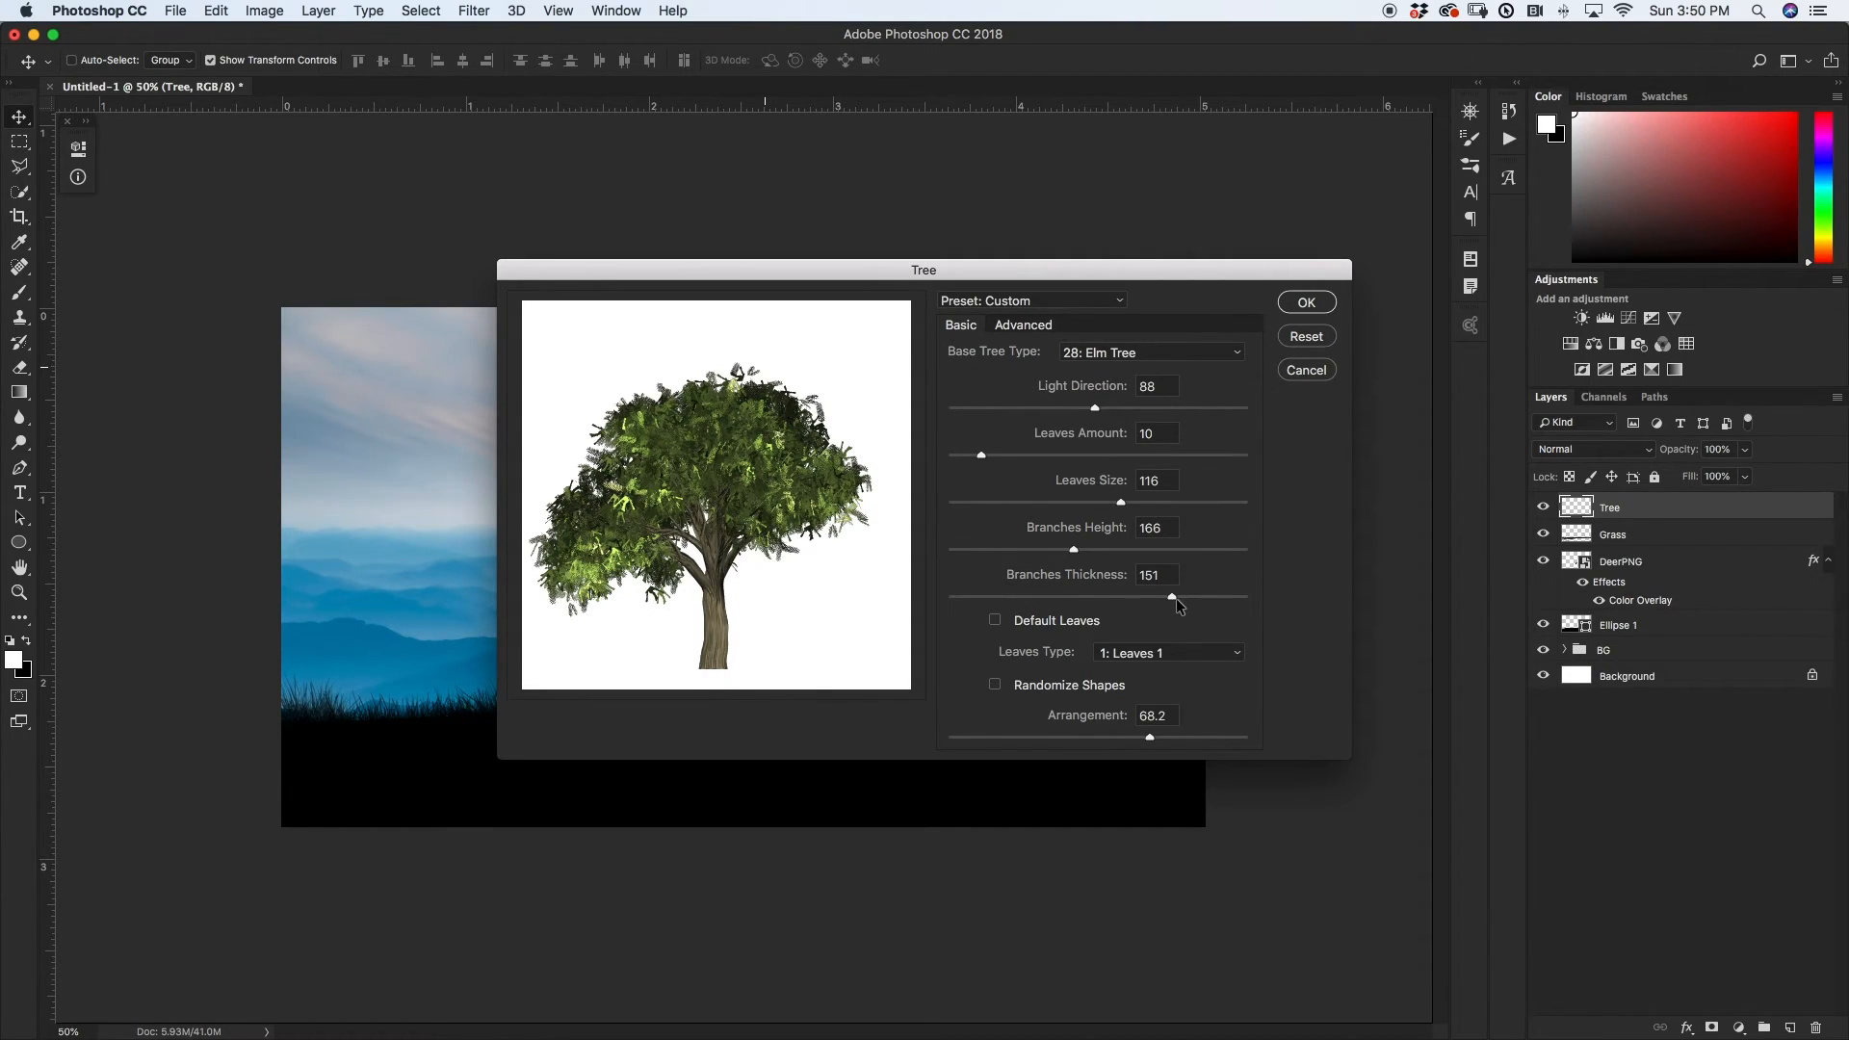
left_click_drag(1174, 597, 1189, 597)
left_click(1327, 304)
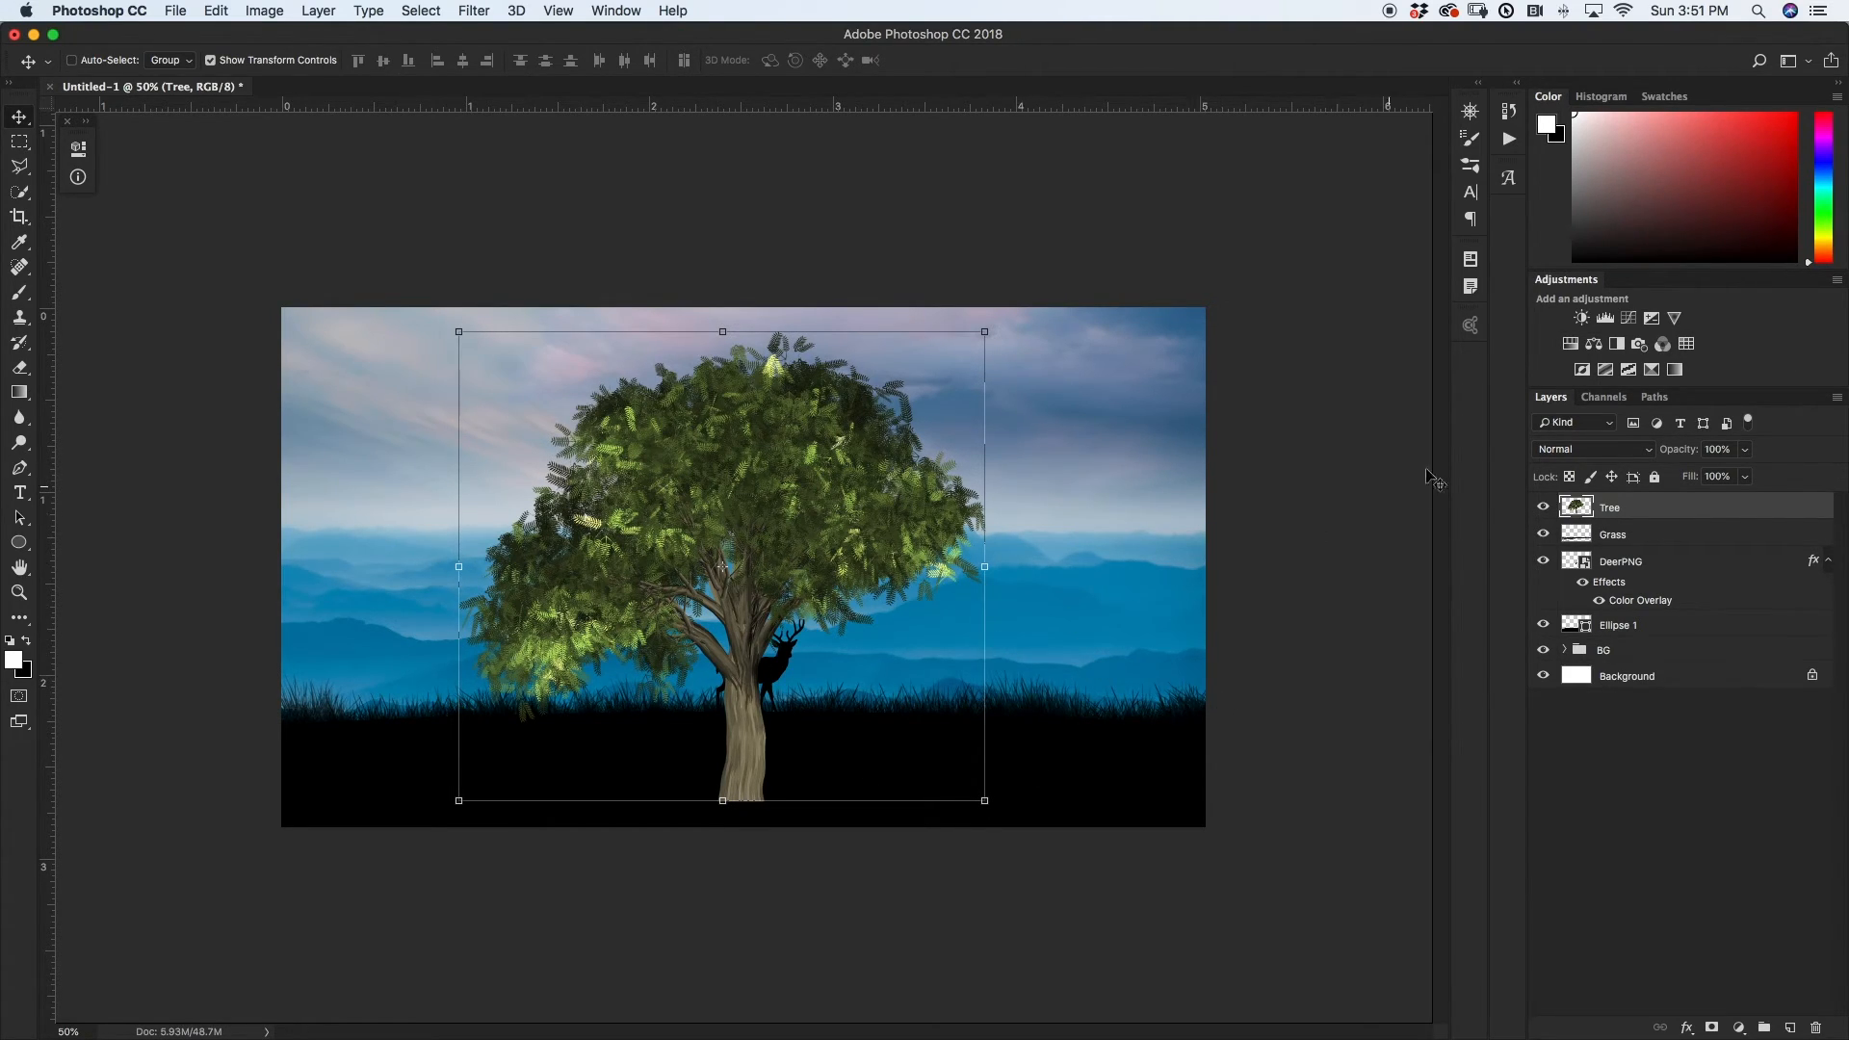
- Apply a black Color Overlay at 100% opacity to the Tree layer to make it a silhouette
double_click(1668, 509)
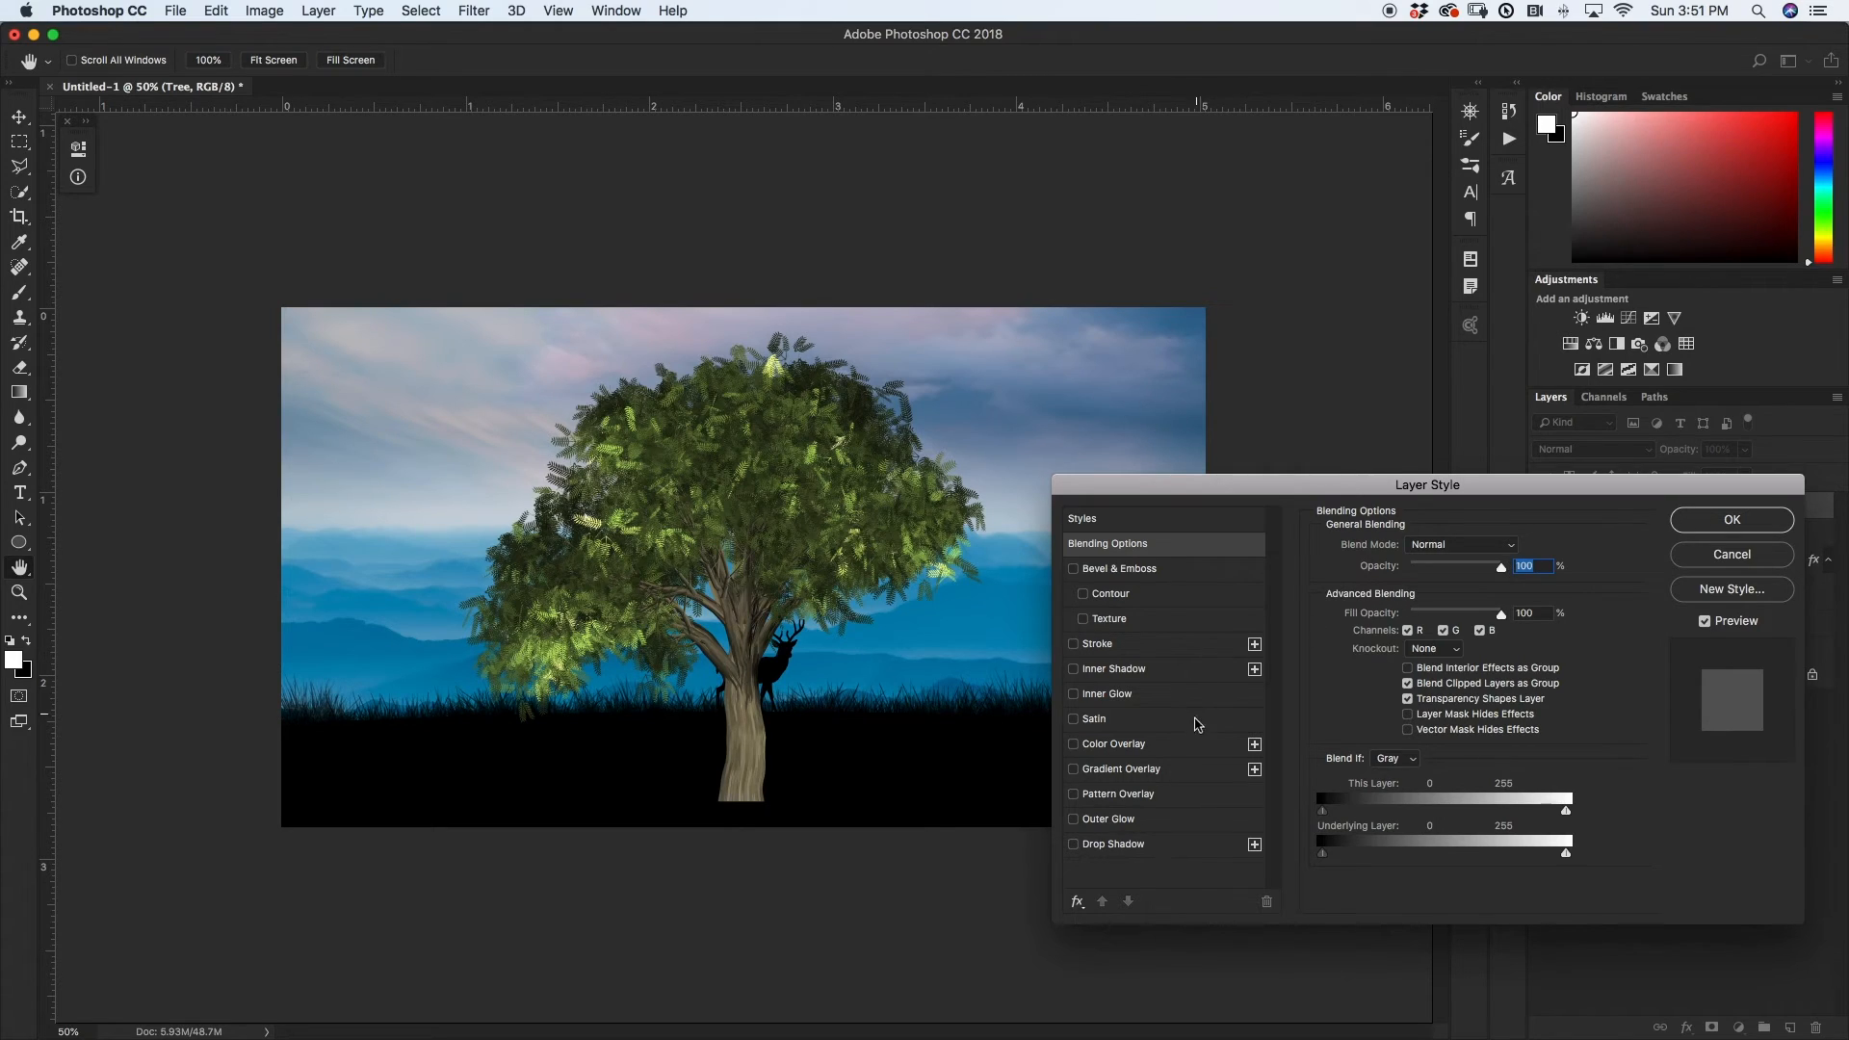
left_click(1153, 752)
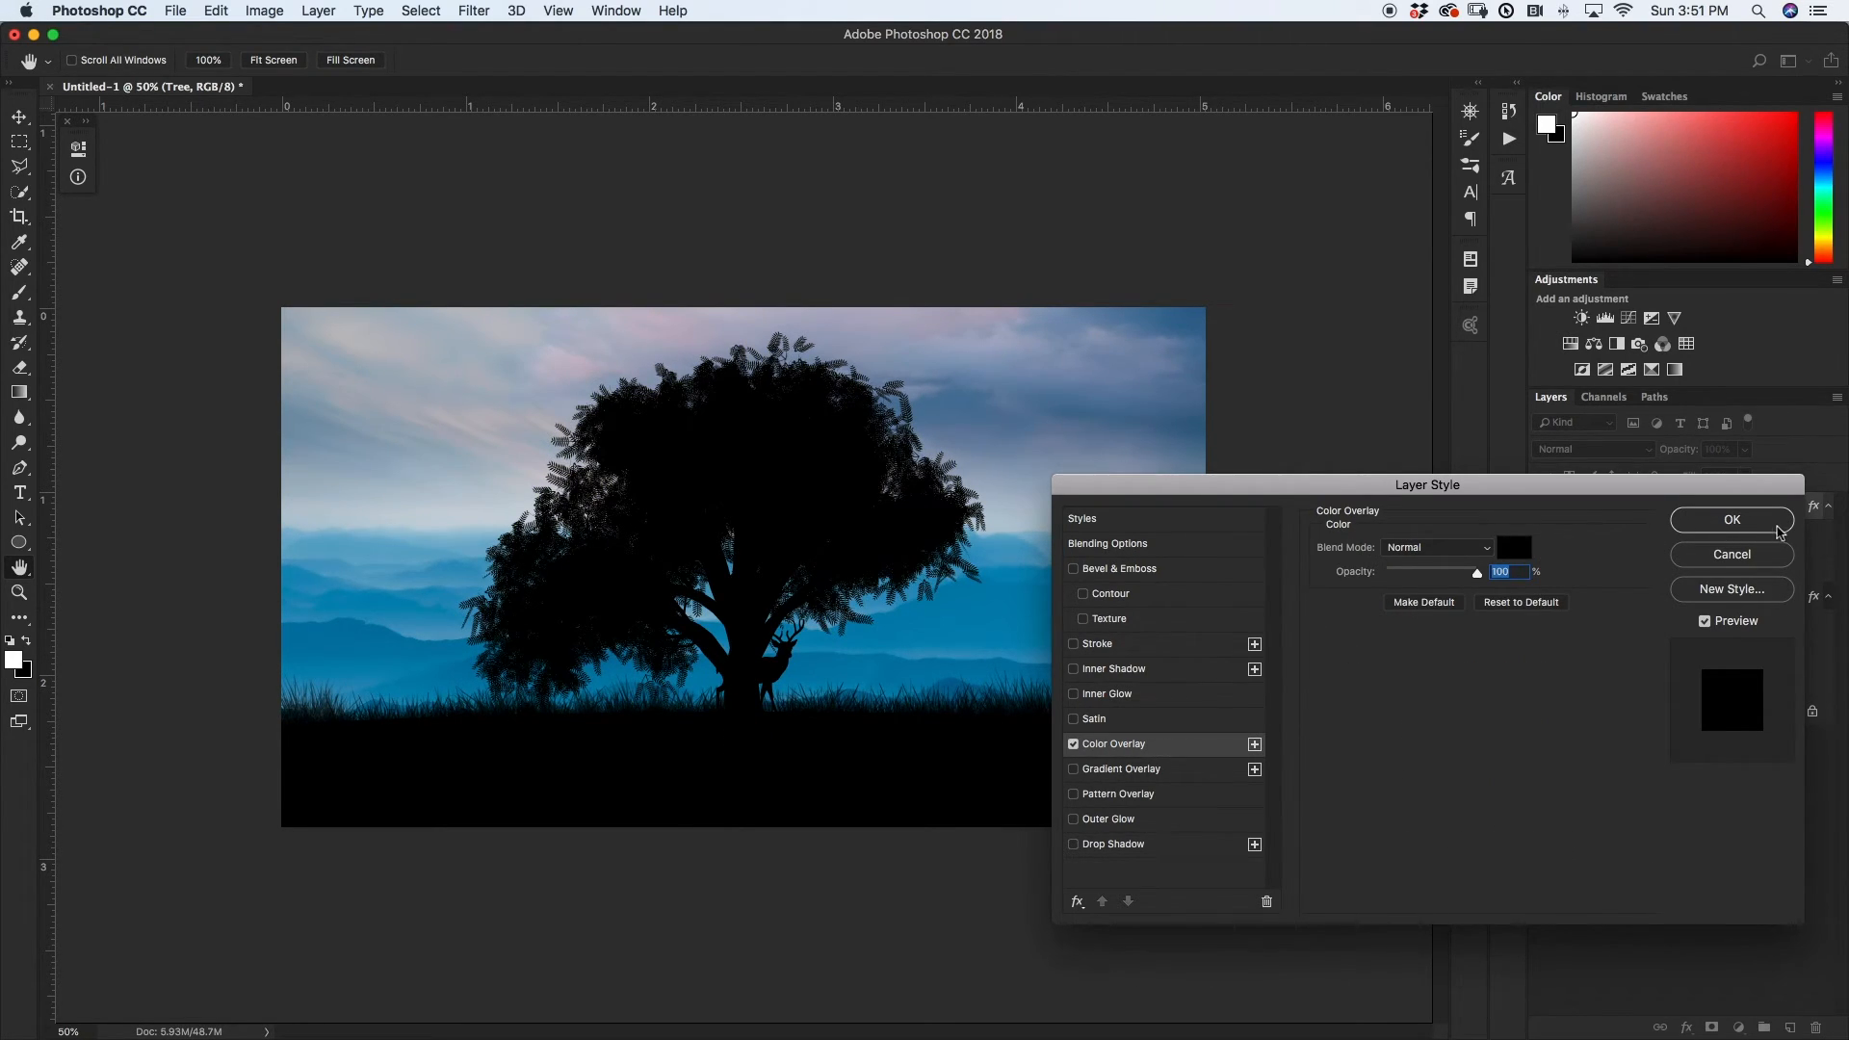
left_click(1732, 521)
- Place the tree at the canvas's left side on the grass and stretch it to 126.67% width and 108.39% height
key("v")
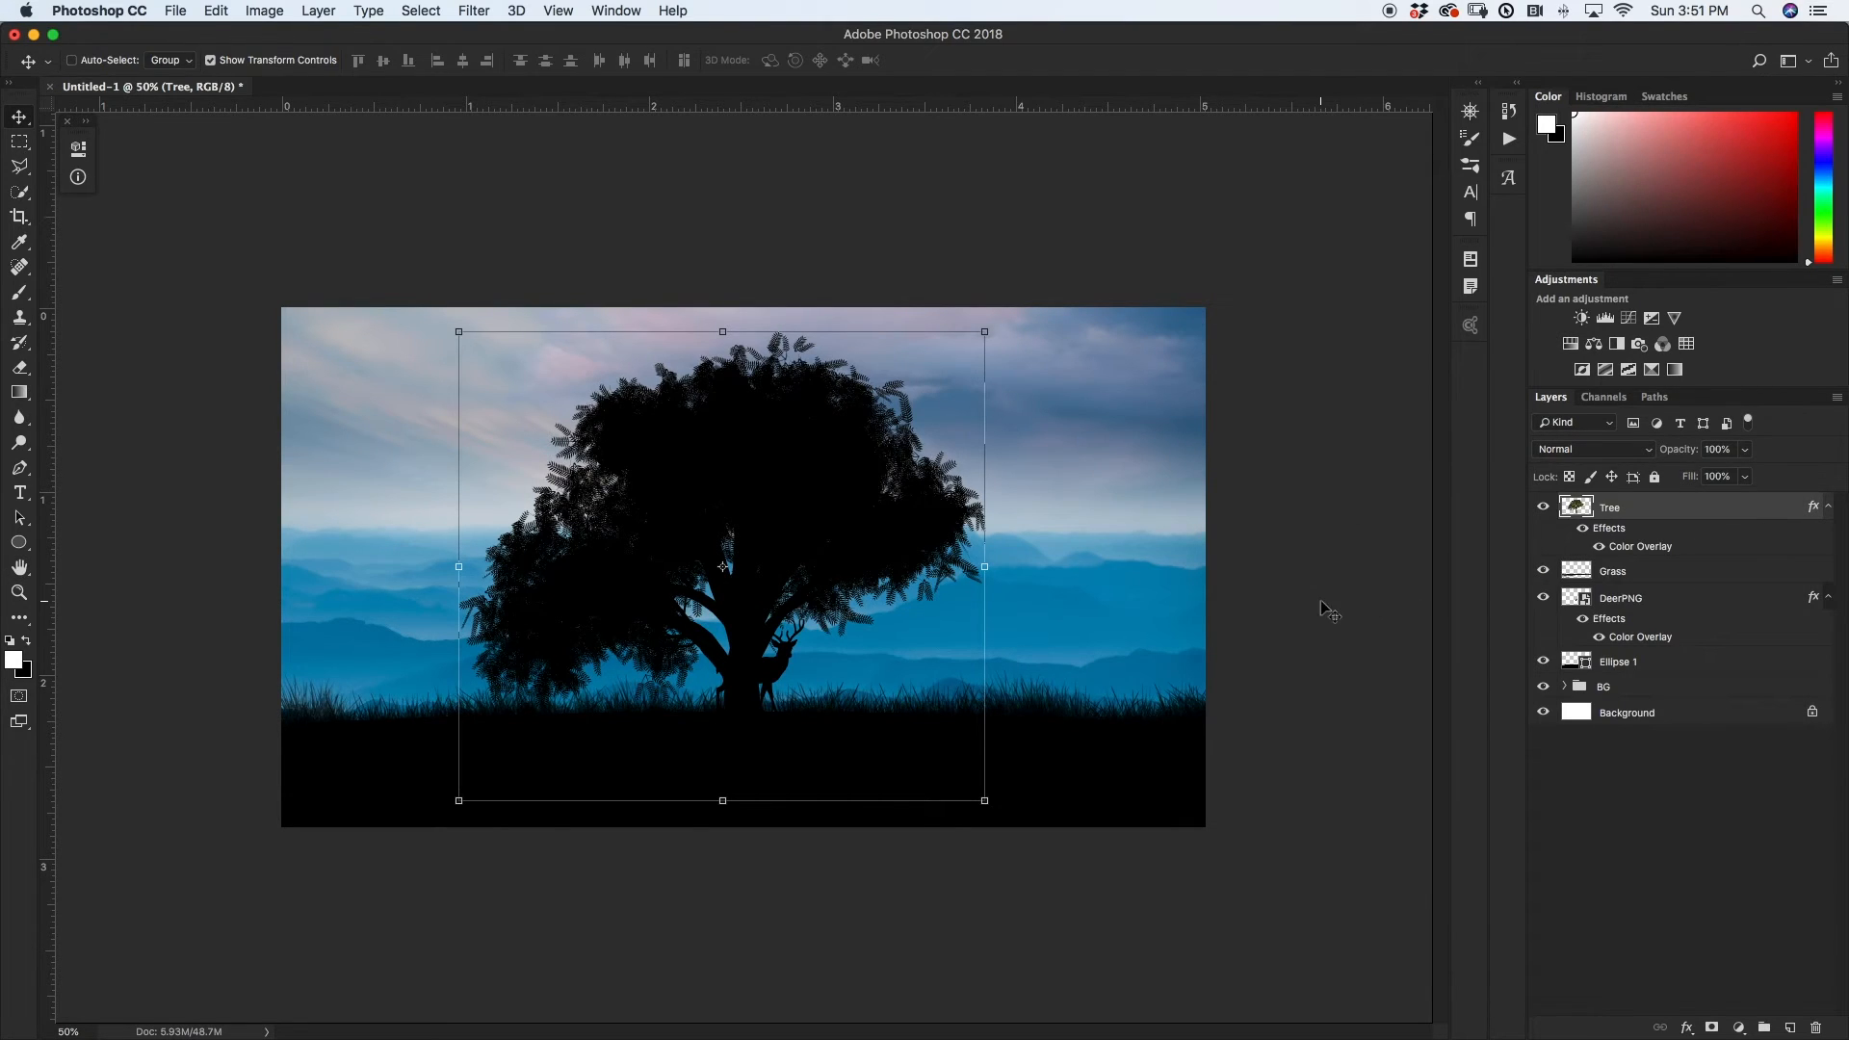
left_click_drag(771, 664, 411, 732)
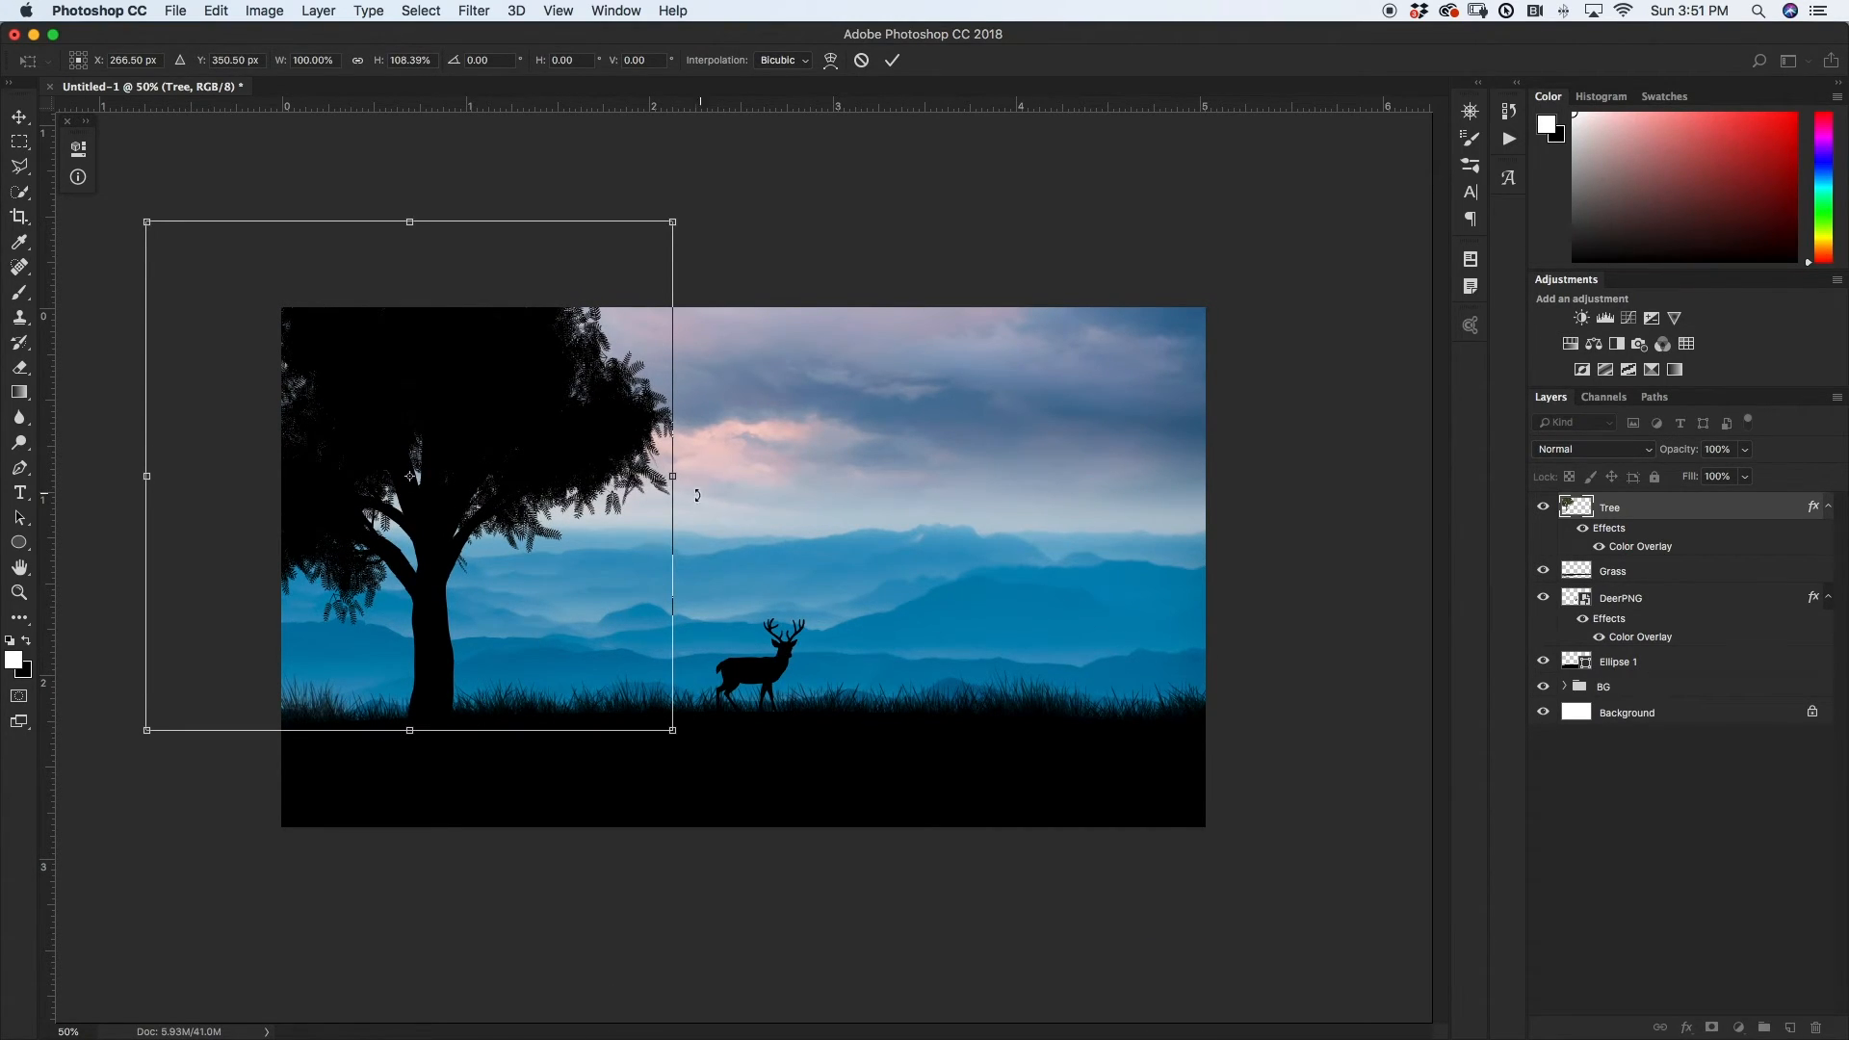
left_click_drag(677, 476, 743, 475)
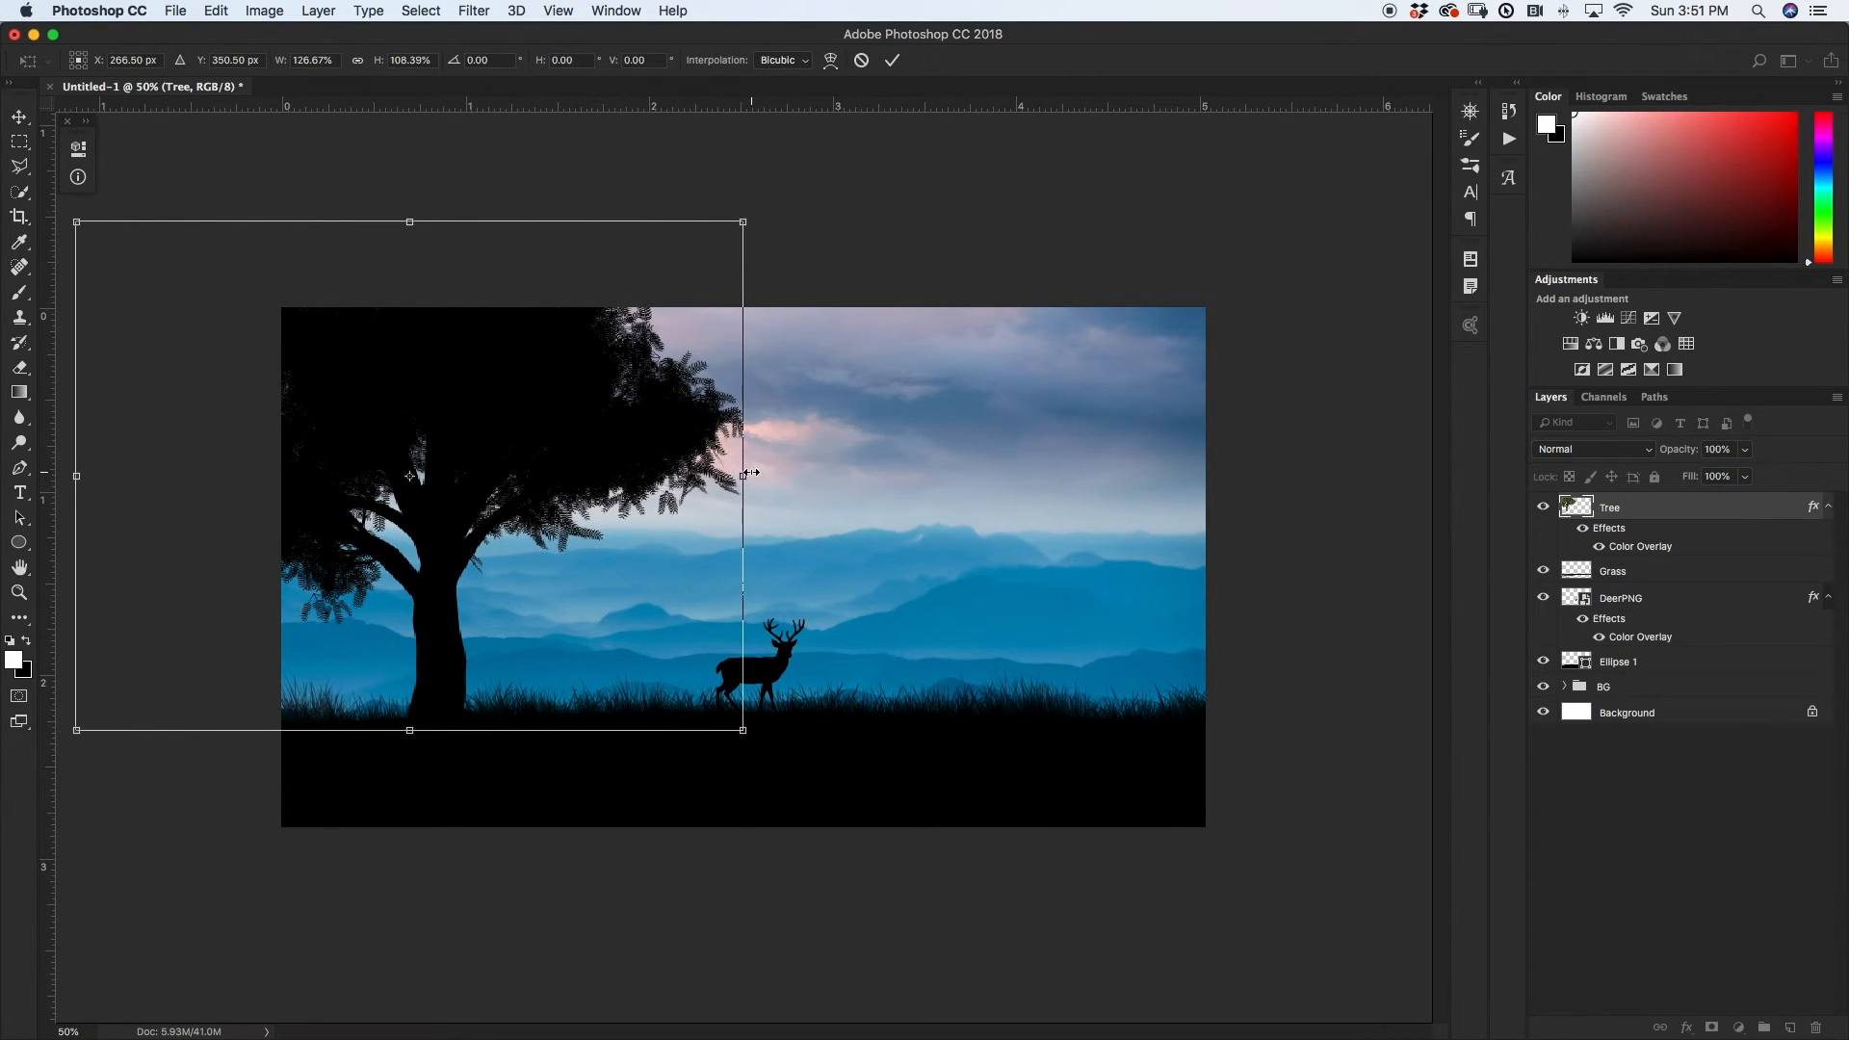
left_click(892, 60)
mouse_move(629, 523)
left_mouse_down()
mouse_move(632, 546)
mouse_move(647, 519)
left_mouse_up()
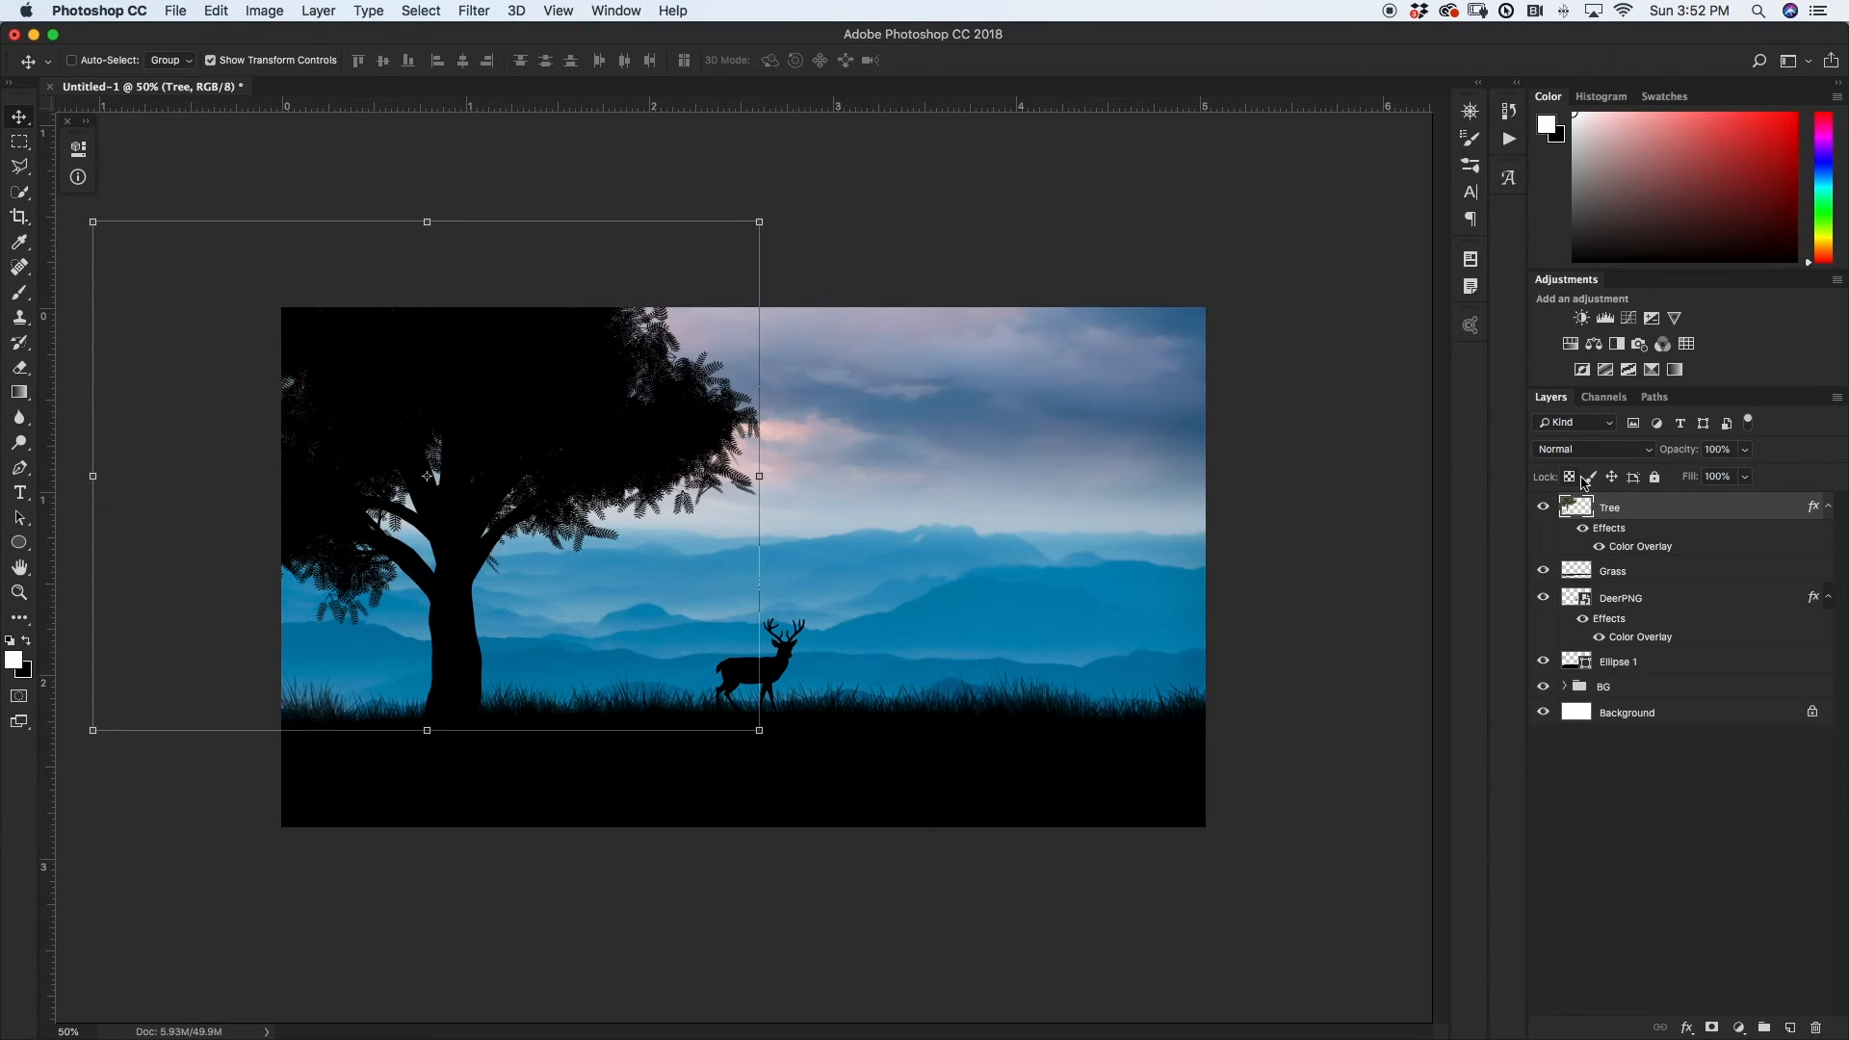
- Duplicate the Tree layer, place the copy at the canvas's right side and stretch its height to 129.08% to reach the grass
key("super+j")
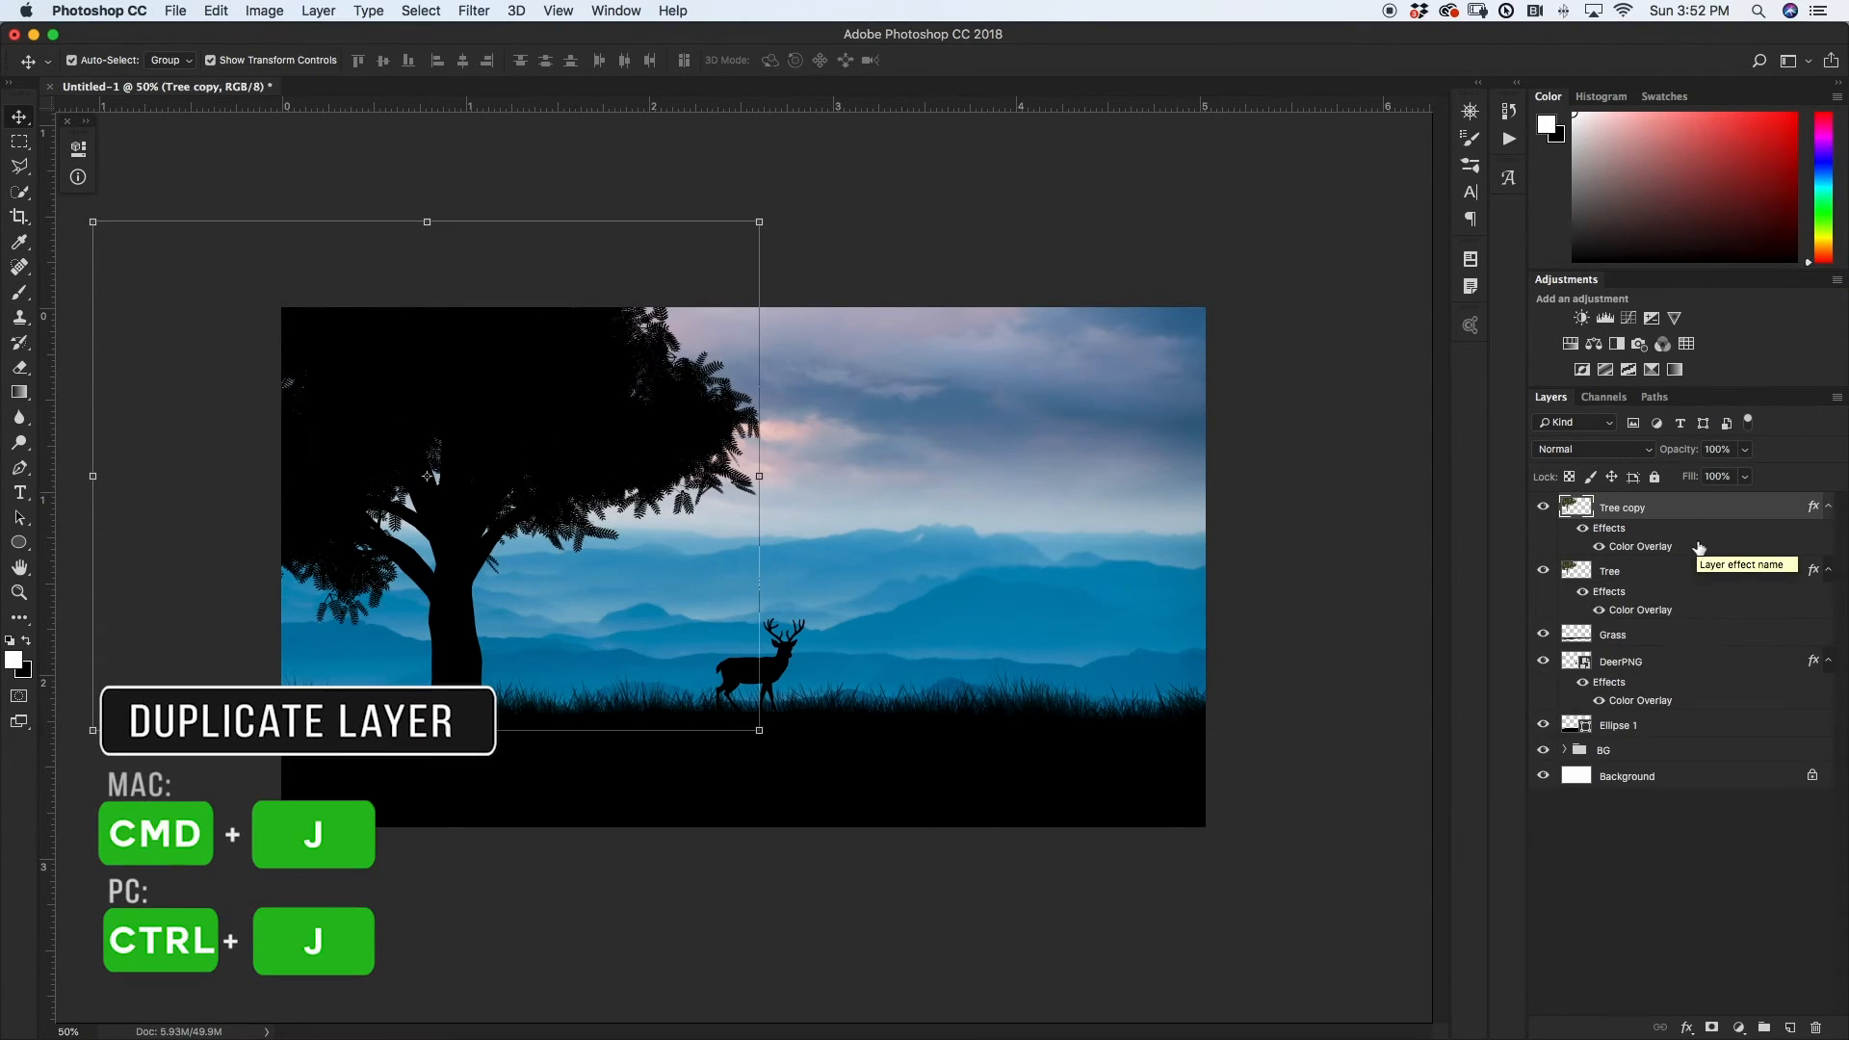
left_click_drag(472, 500, 1129, 441)
key("super+t")
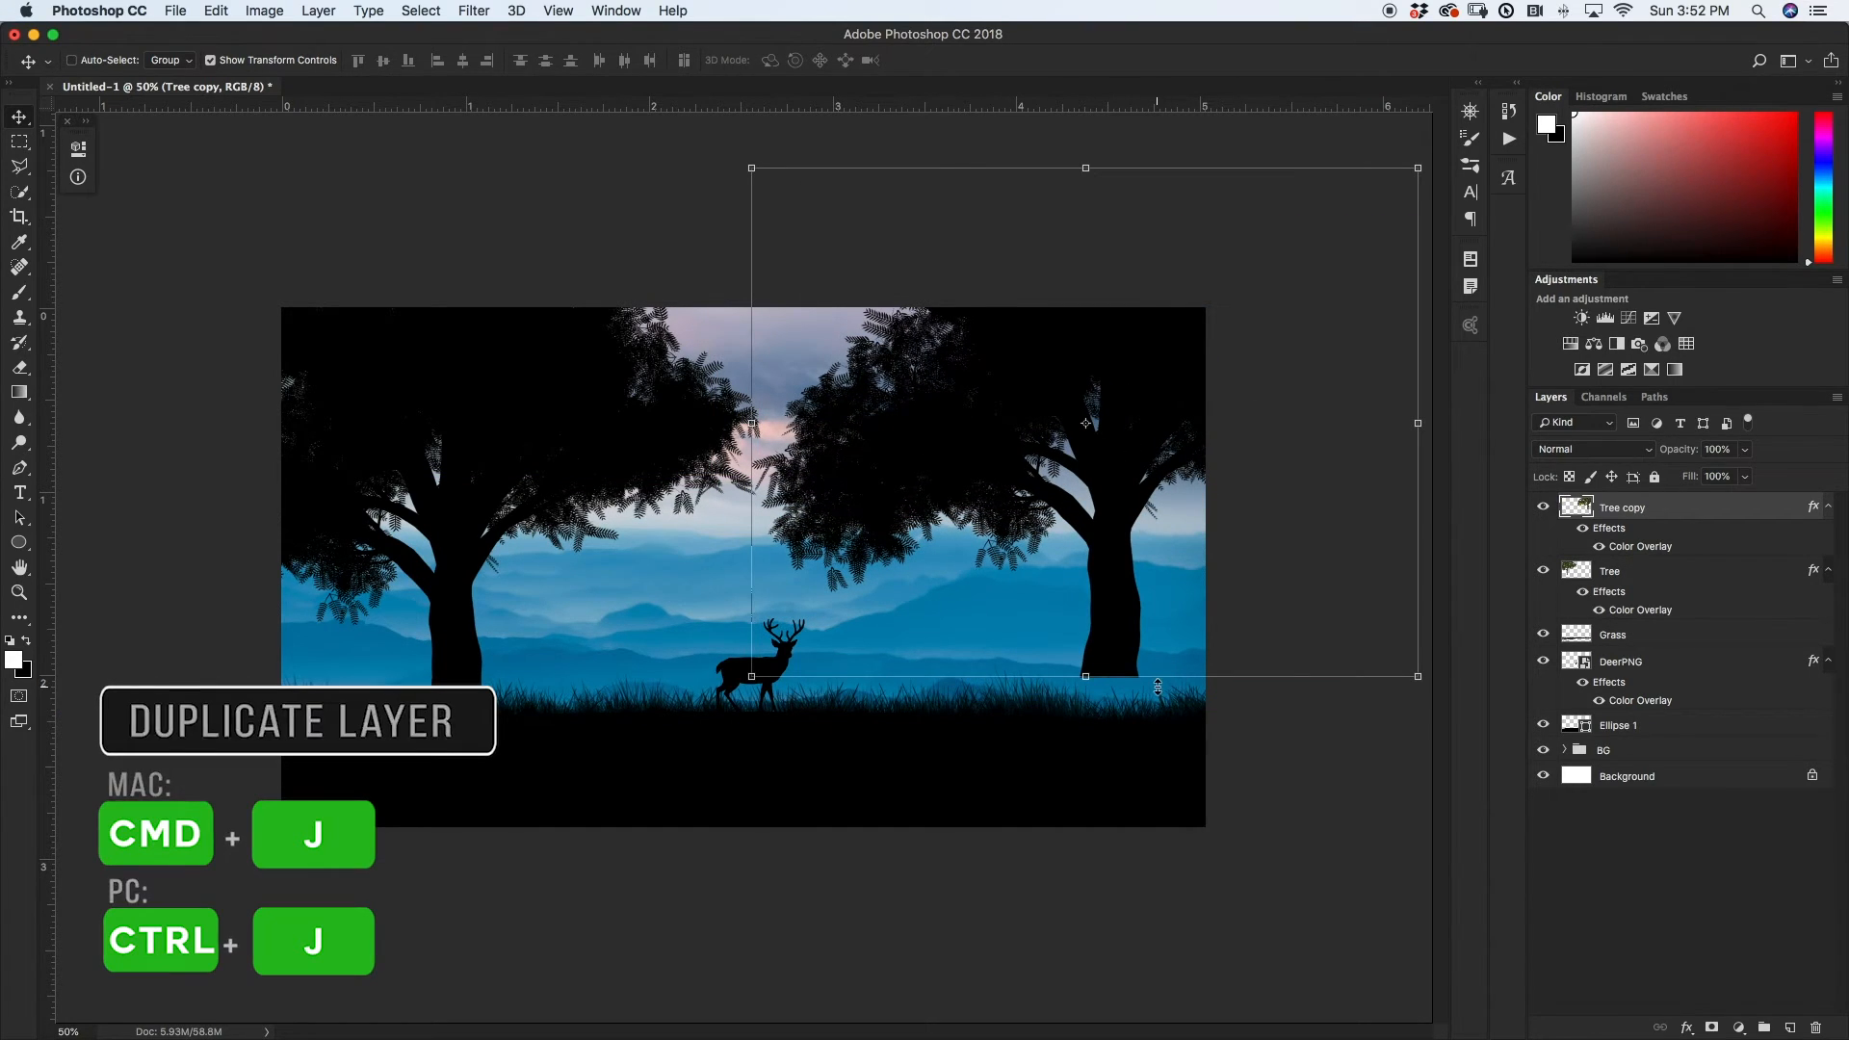
left_click_drag(1099, 681, 1098, 713)
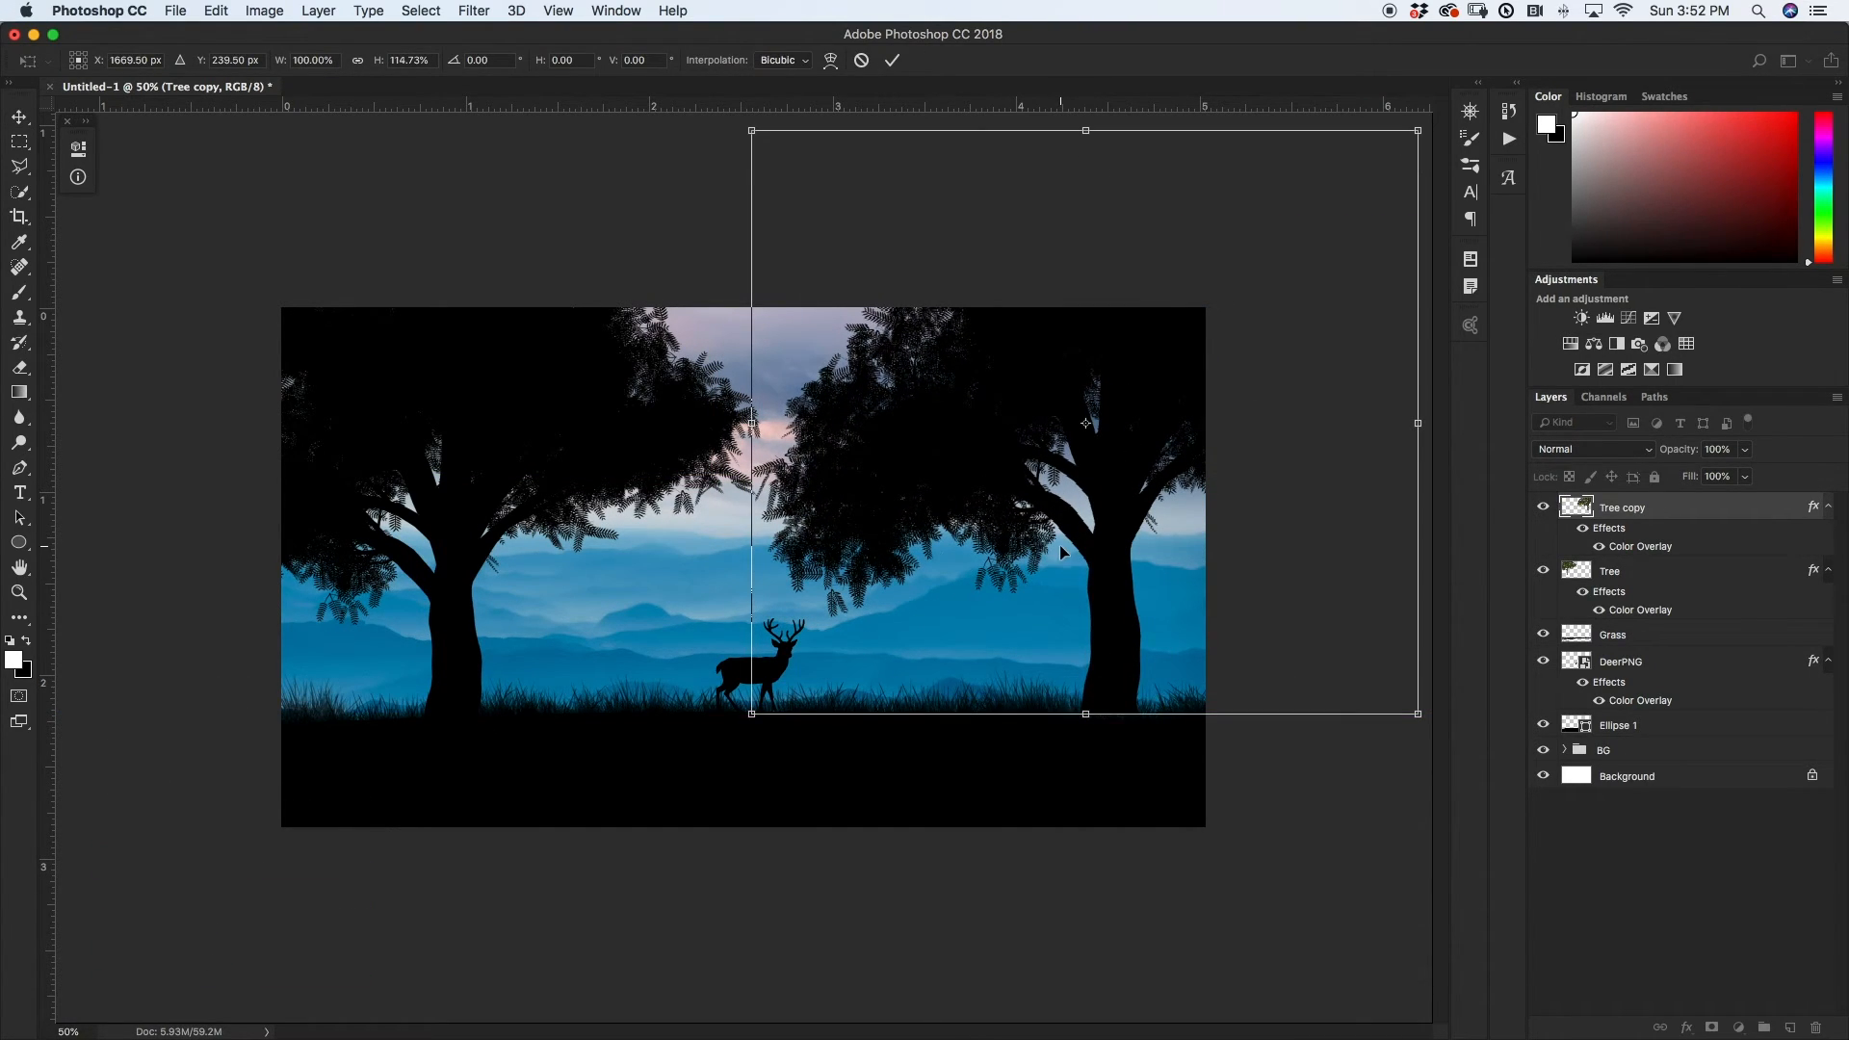
left_click_drag(1060, 545, 1049, 526)
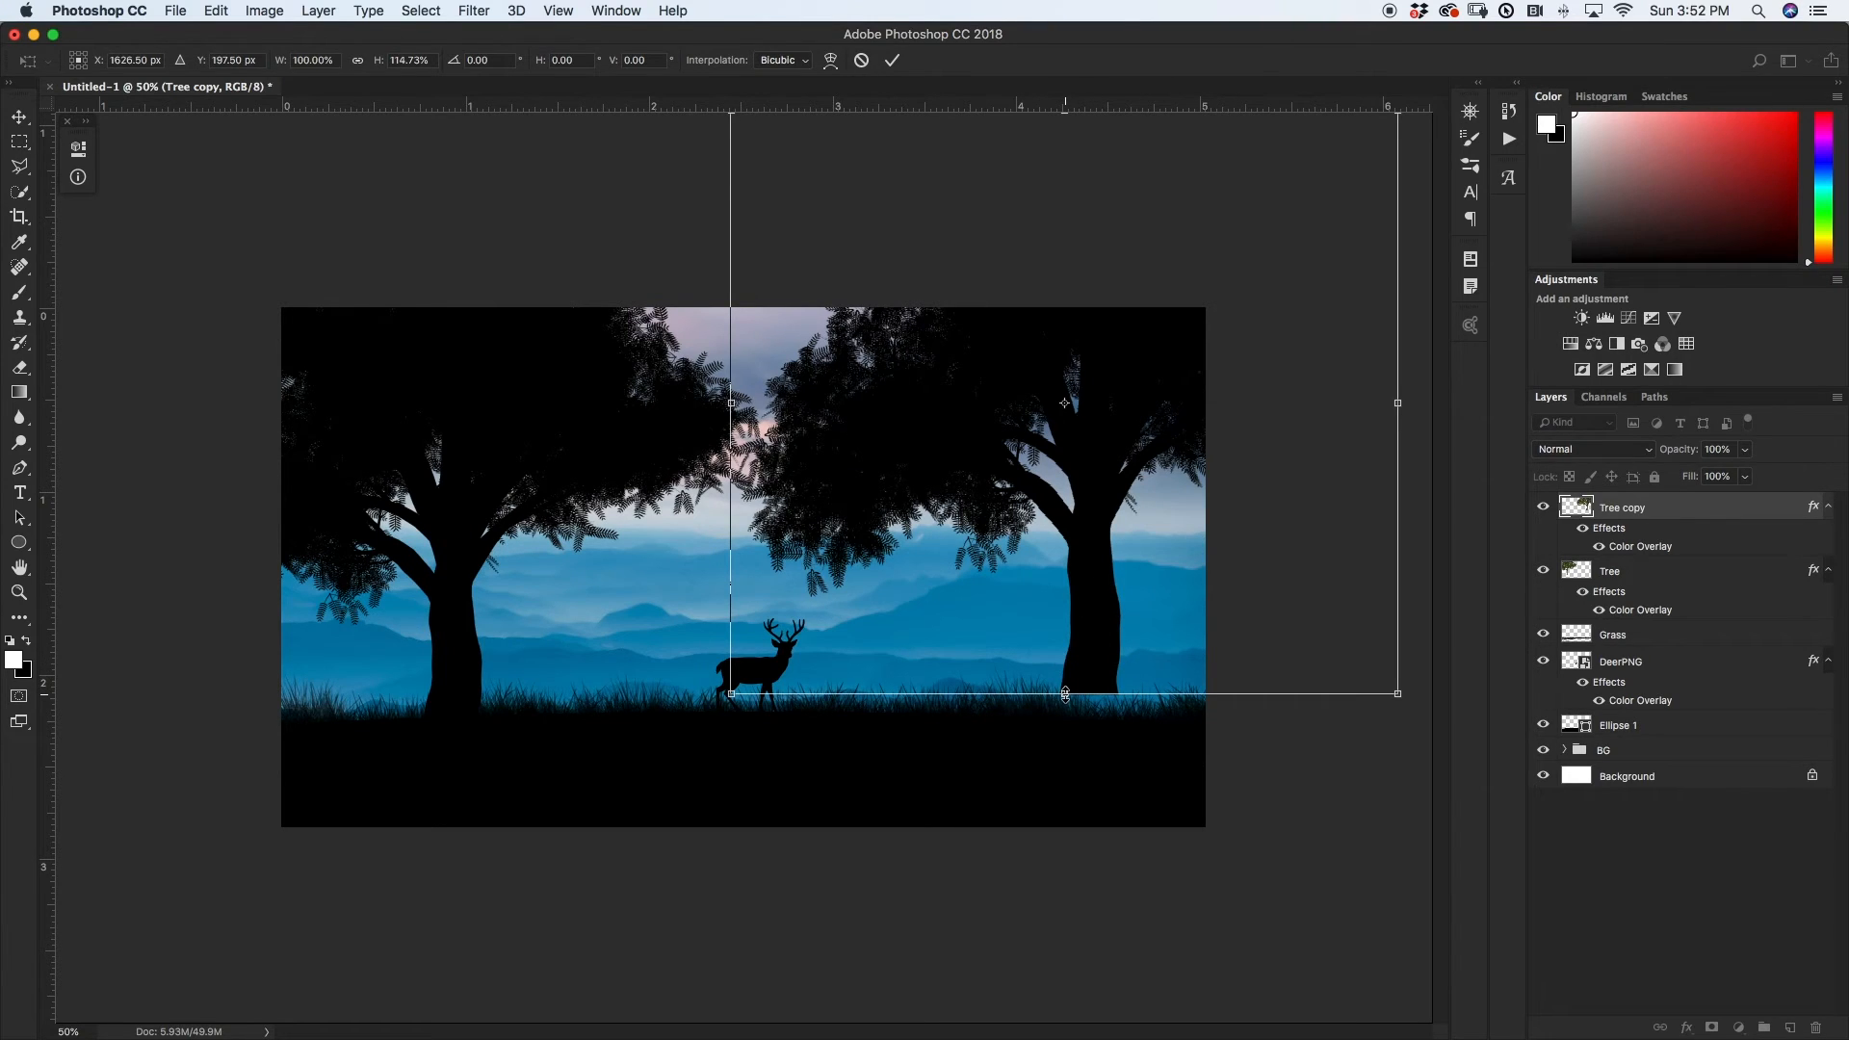
left_click_drag(1066, 693, 1065, 709)
left_click_drag(1070, 586, 1081, 569)
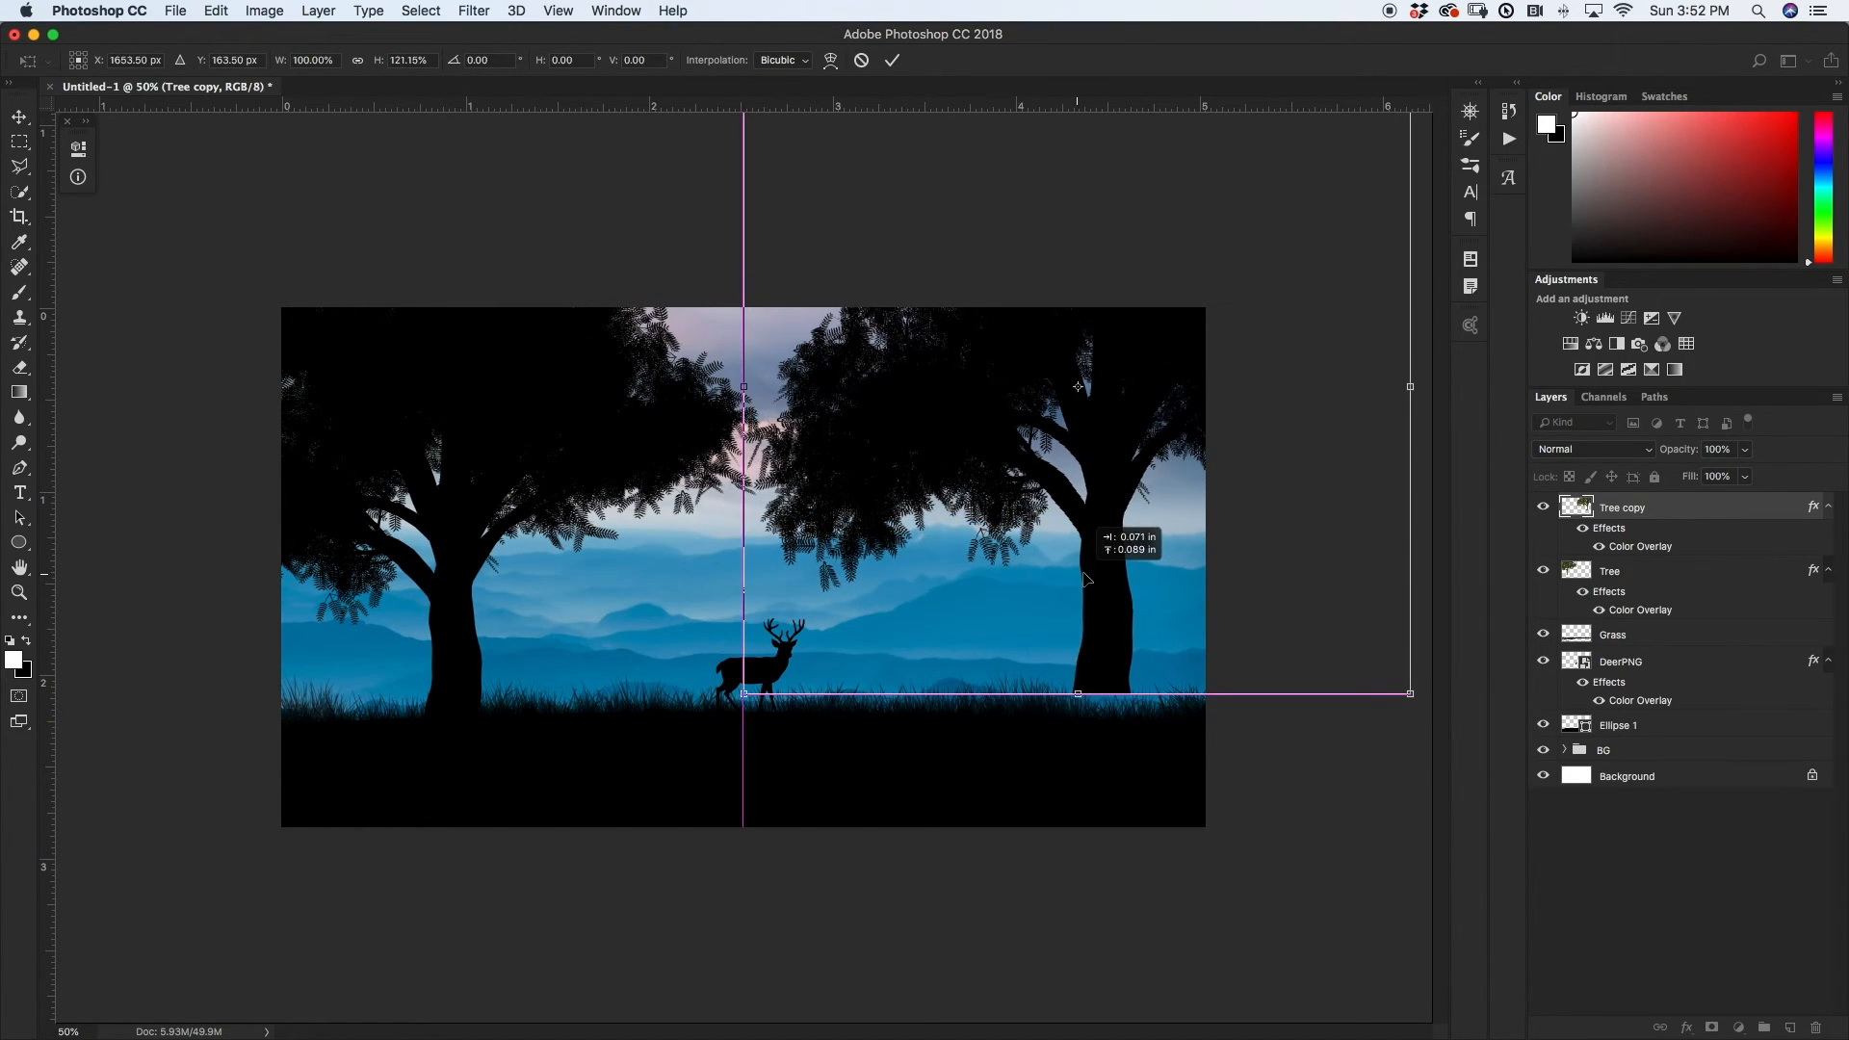
mouse_move(1078, 693)
left_mouse_down()
mouse_move(1082, 731)
mouse_move(1078, 714)
left_mouse_up()
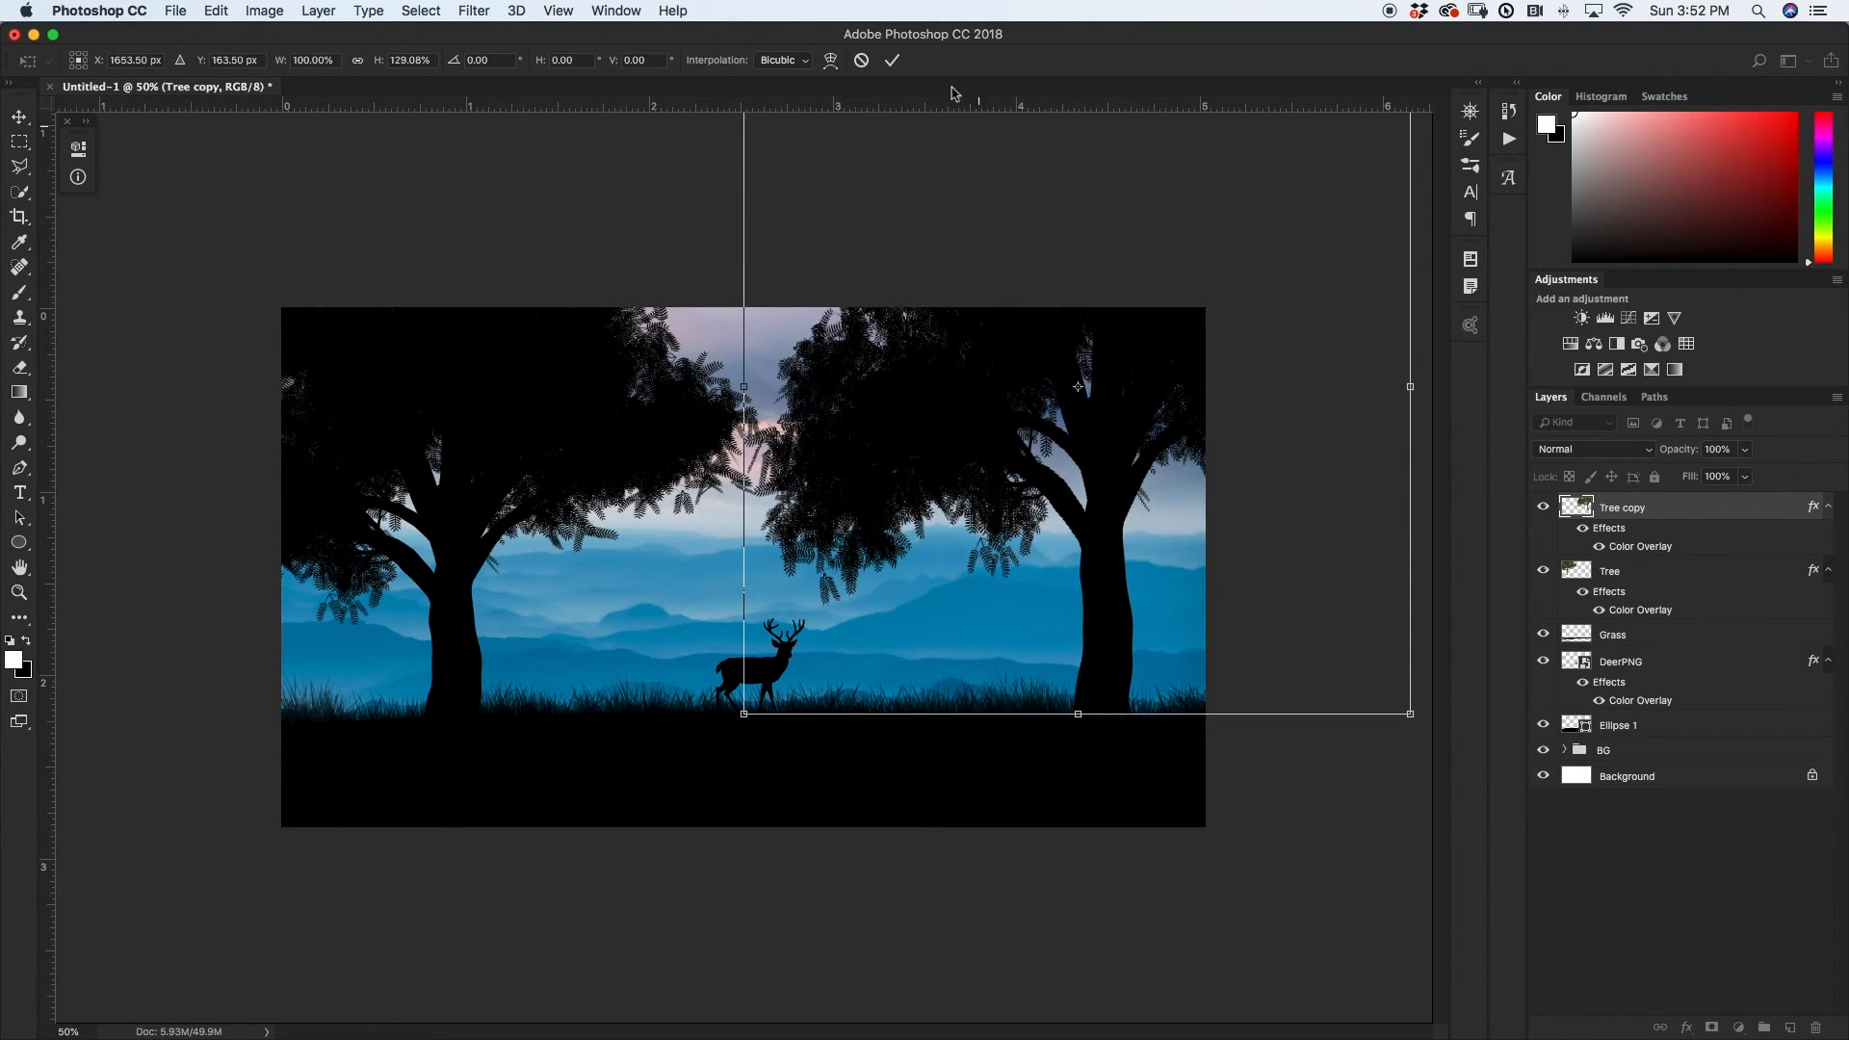
left_click(893, 62)
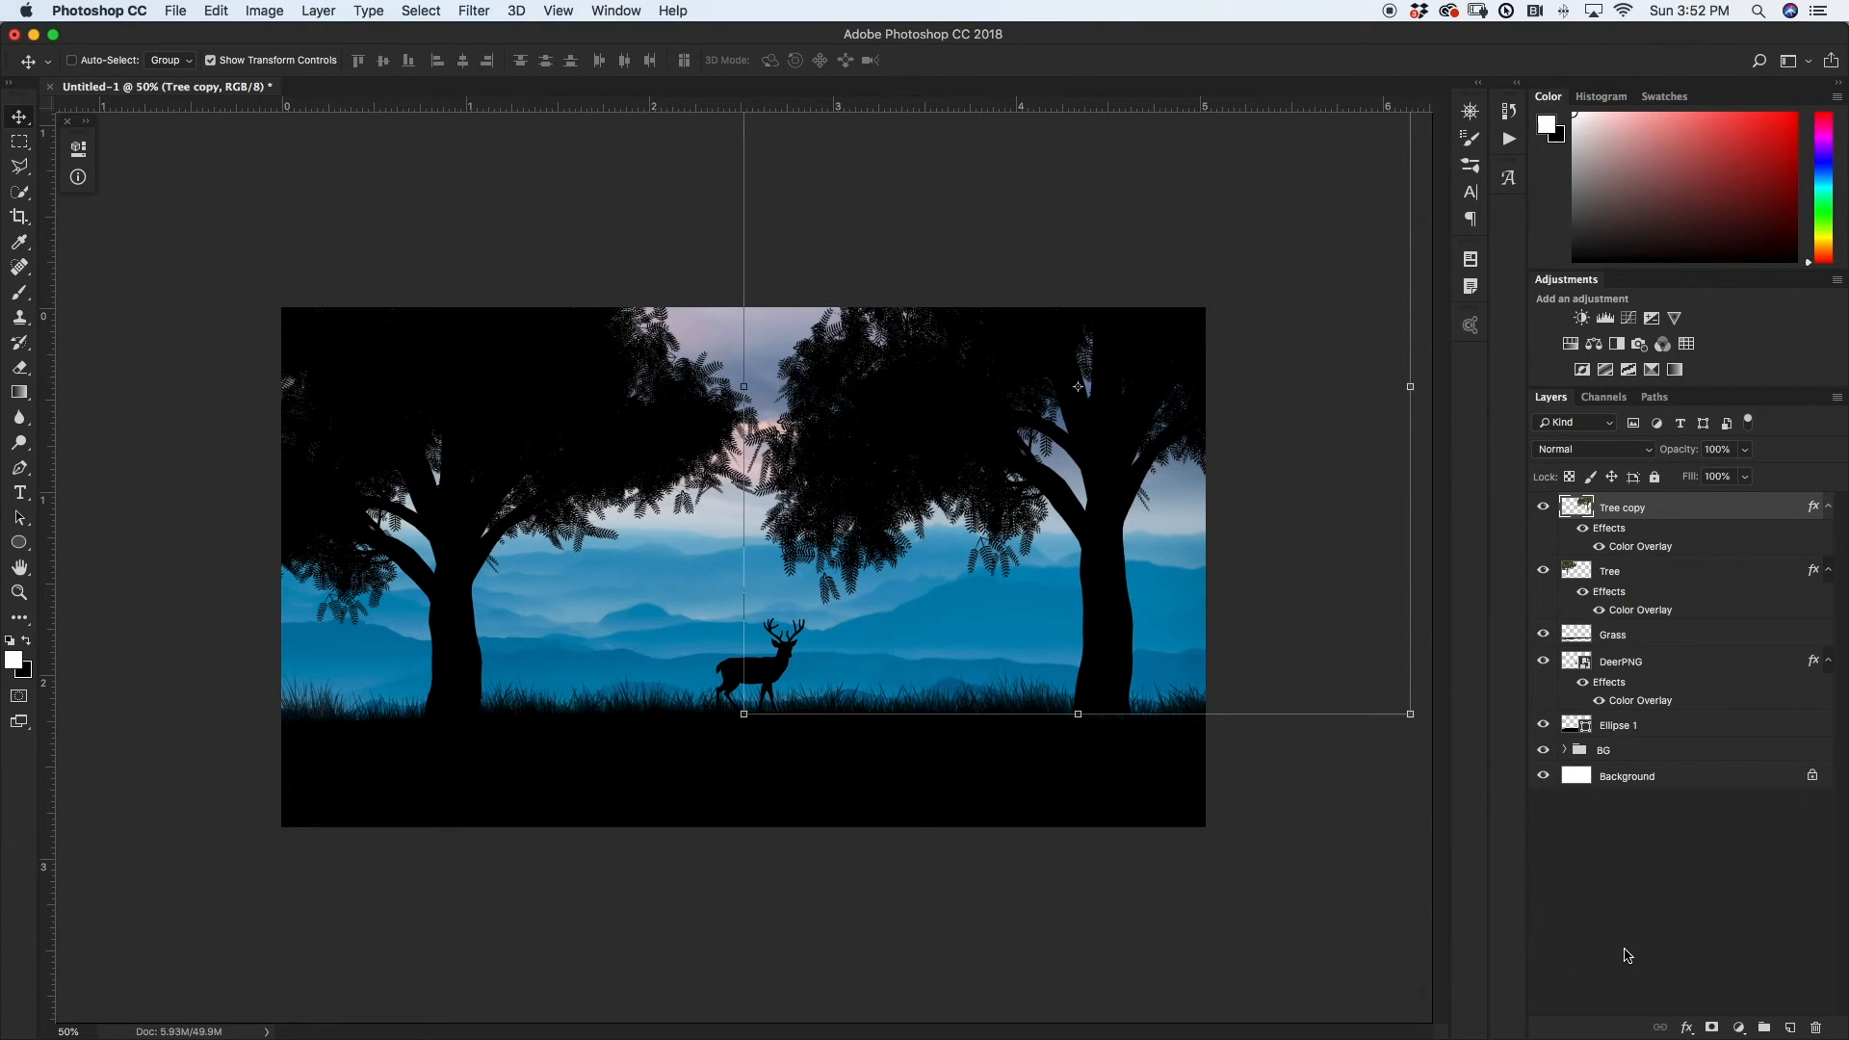
- Deselect the layers and examine at 100% zoom how both tree trunks meet the grass
left_click(1627, 955)
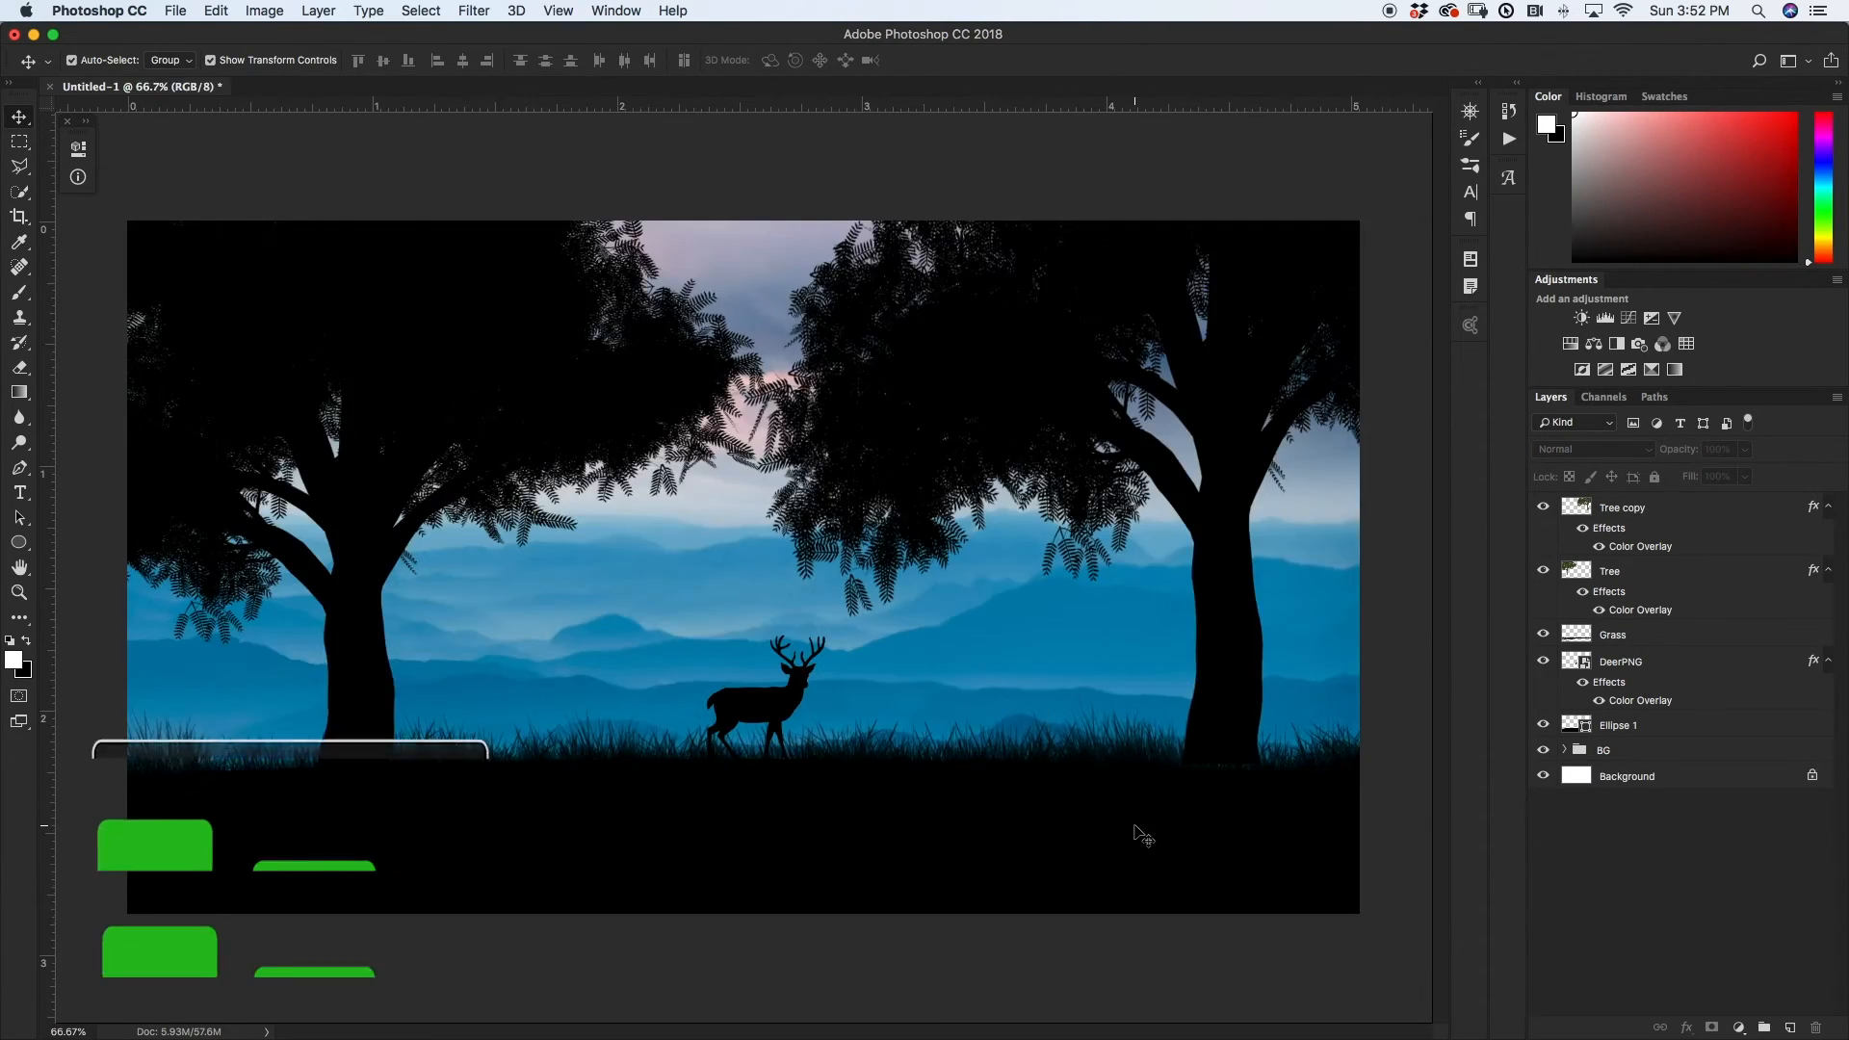
key("super+plus")
left_click_drag(904, 846, 556, 624)
key("super+r")
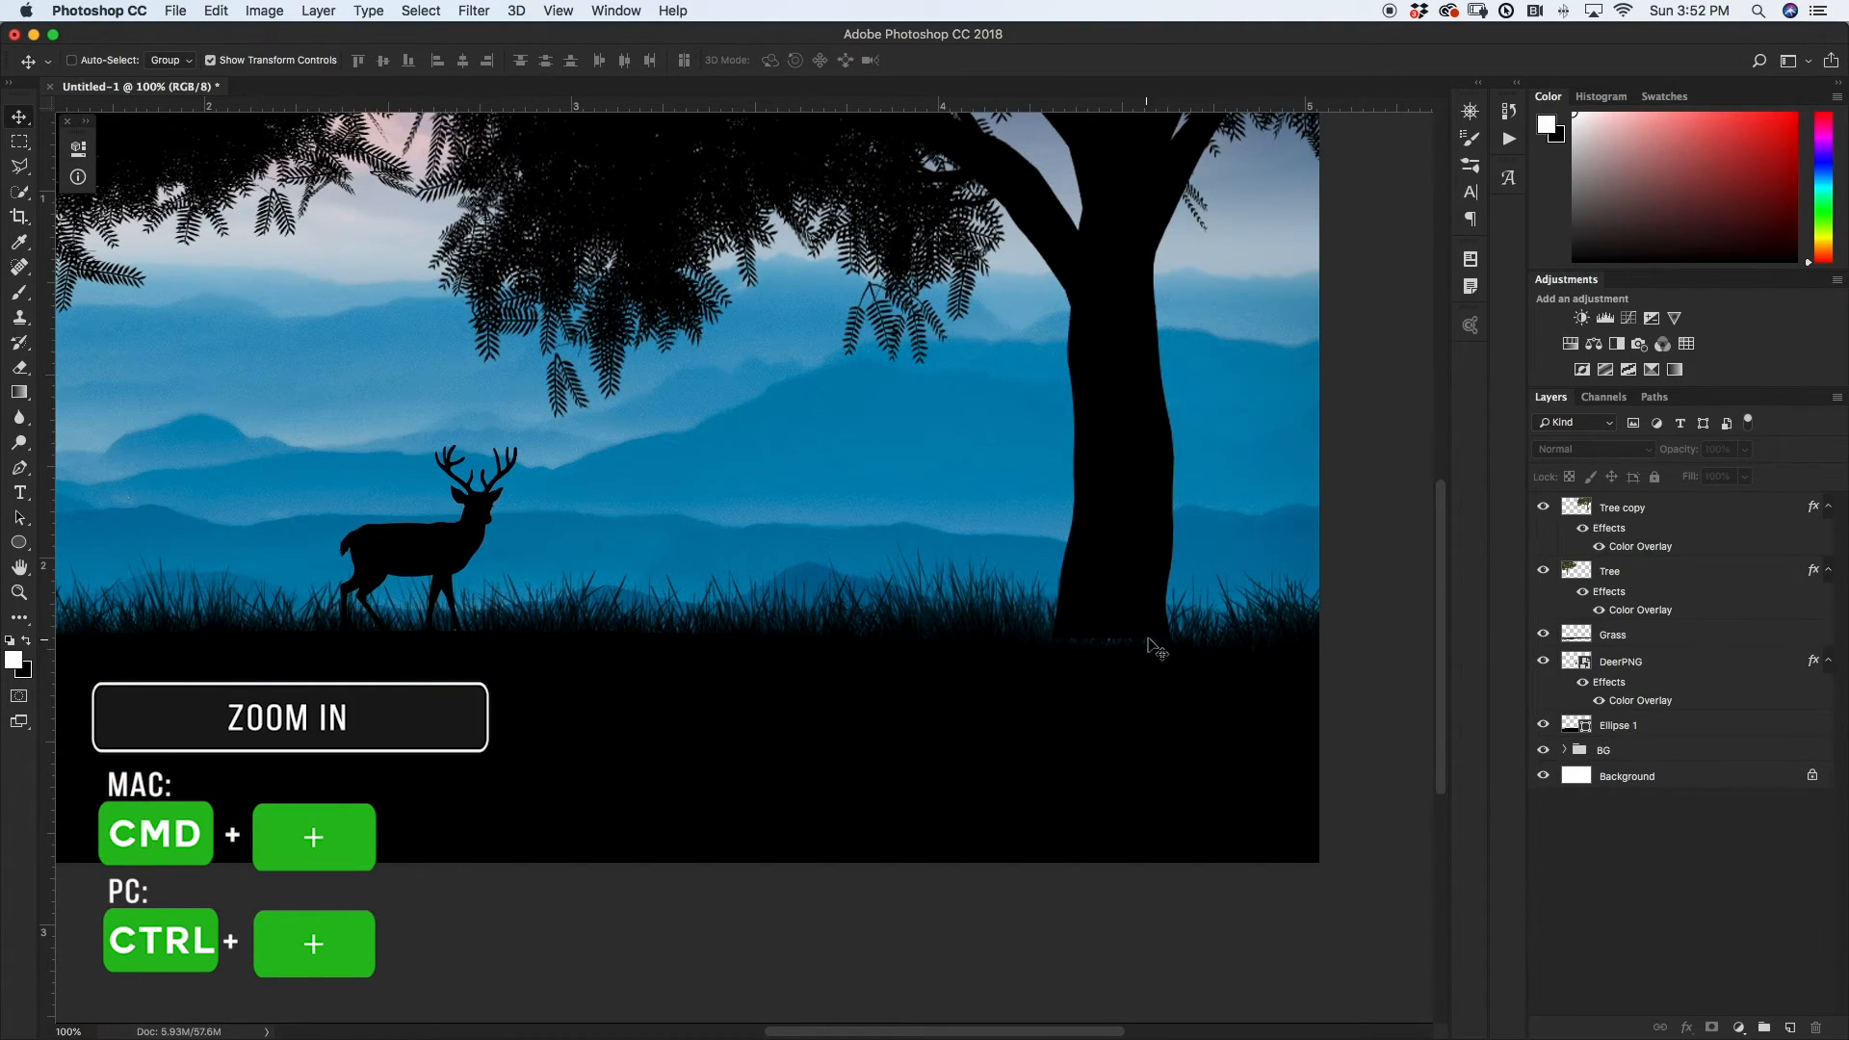
left_click_drag(980, 568, 1309, 501)
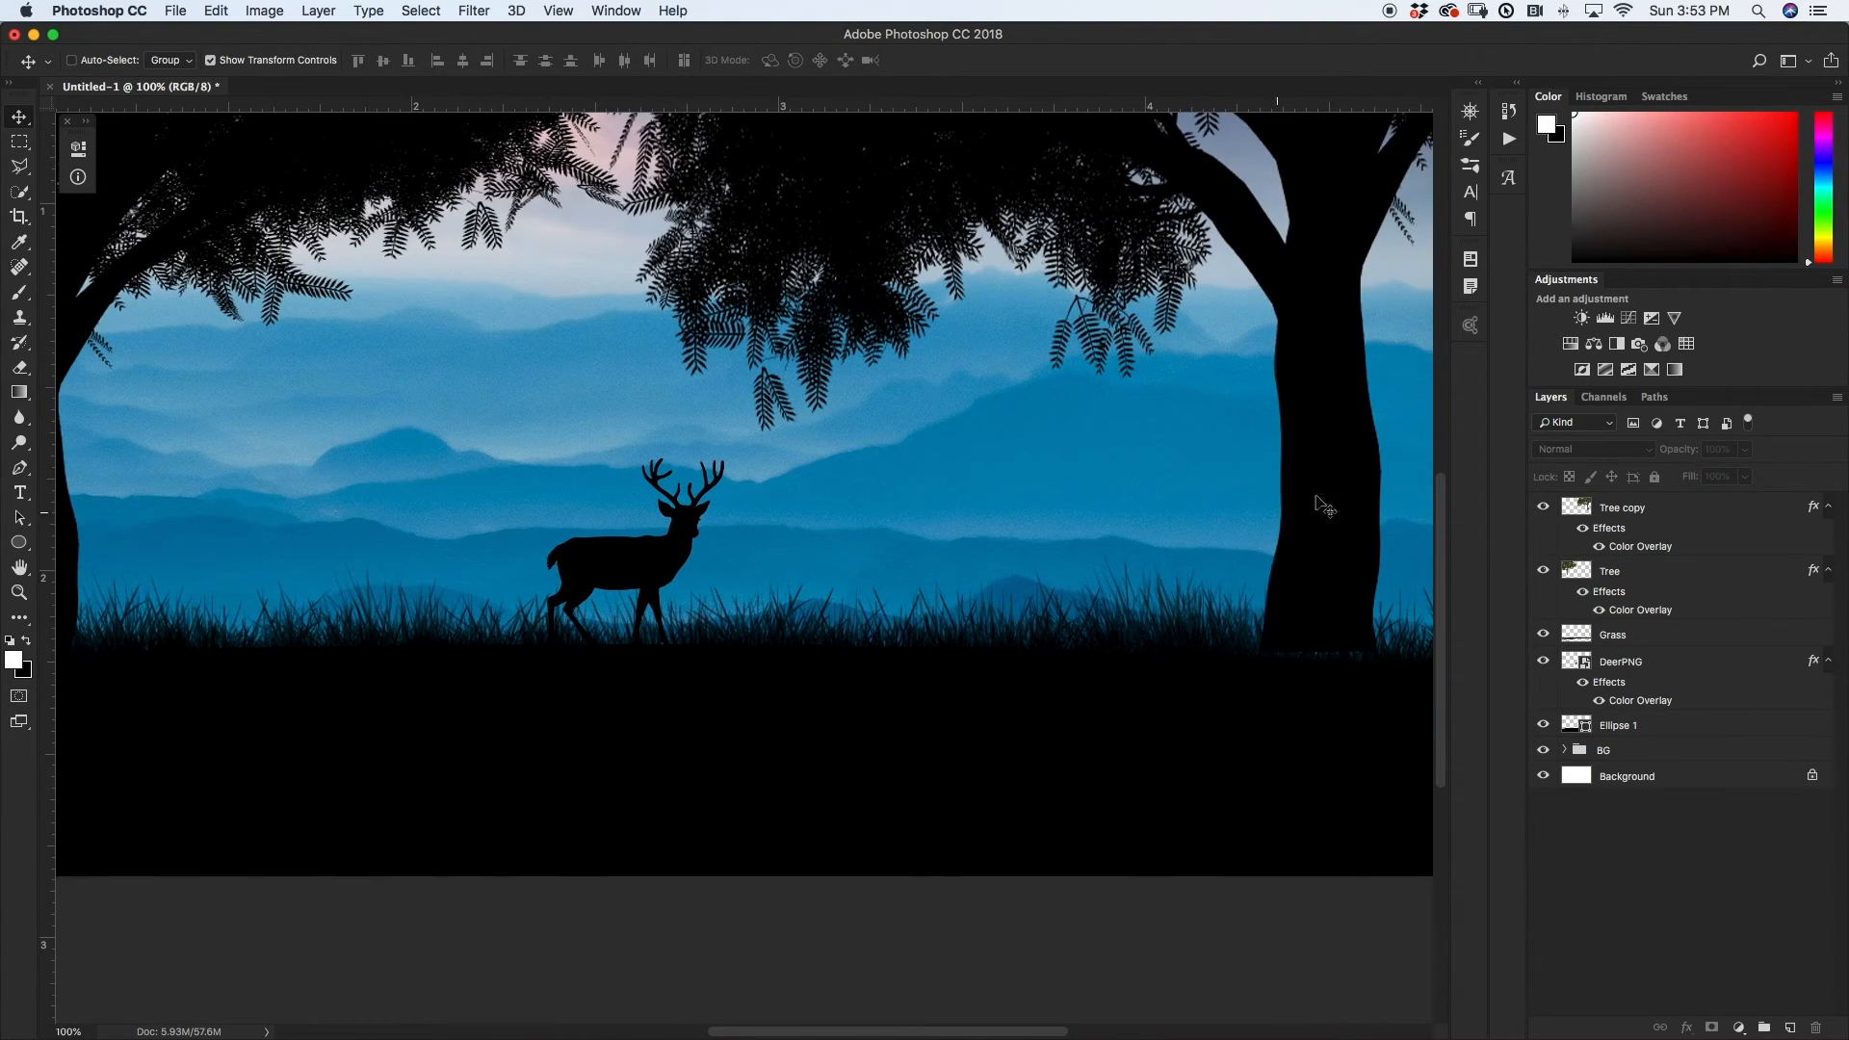
left_click_drag(851, 496, 1072, 482)
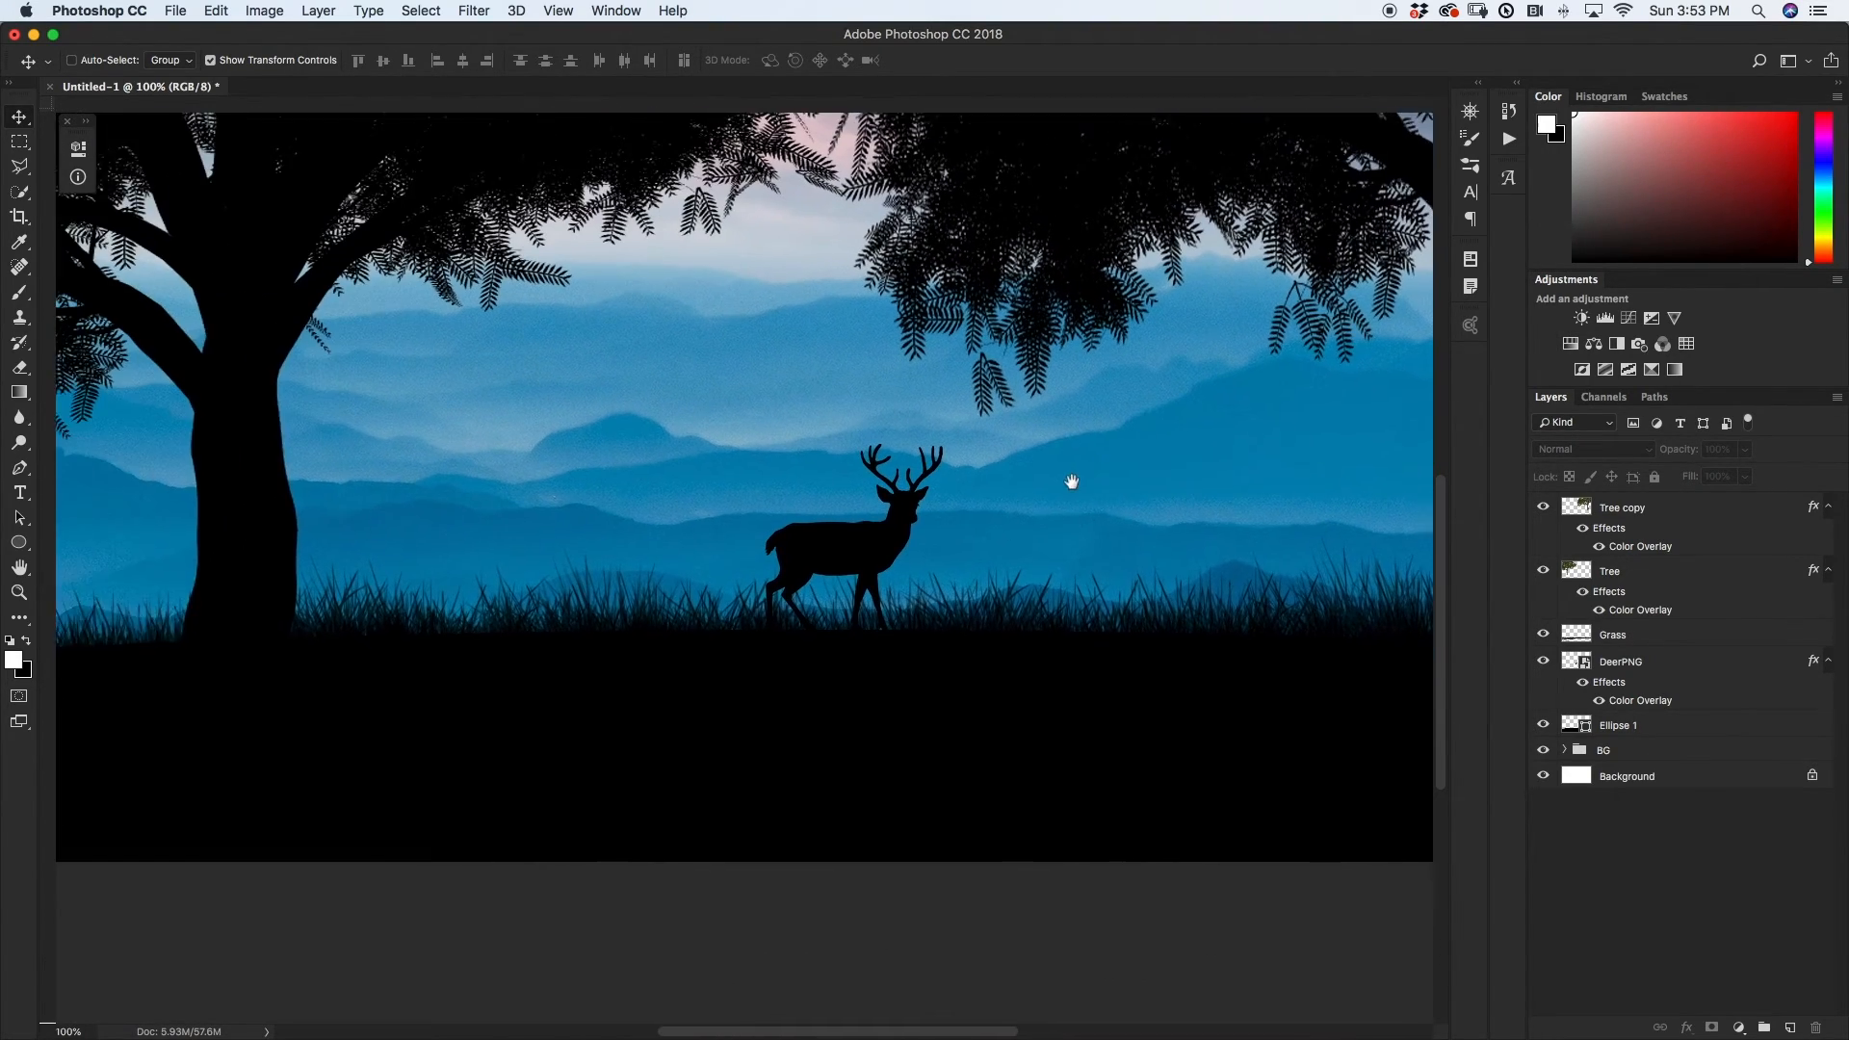
- Draw a closed Pen path on the Tree copy layer around the right trunk's lower part, flaring its base outward into the grass
key("super+r")
left_click_drag(590, 393, 174, 515)
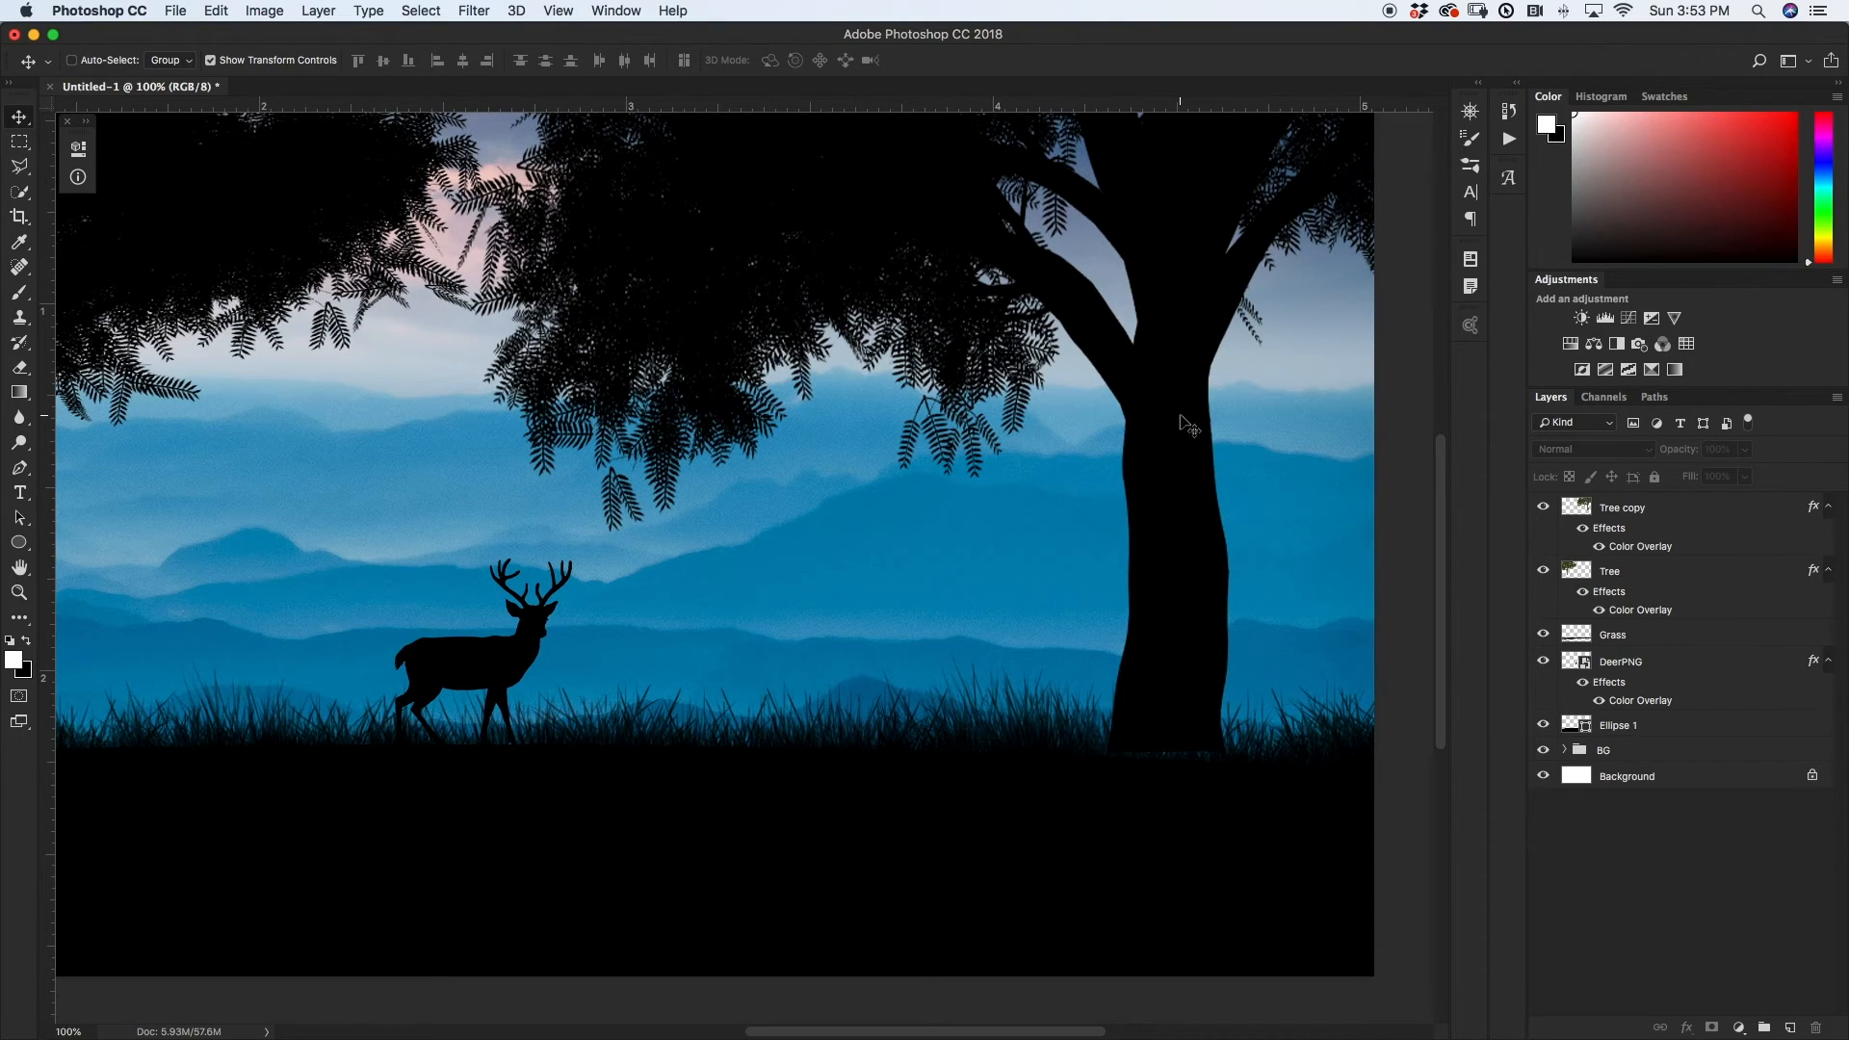
left_click(1656, 517)
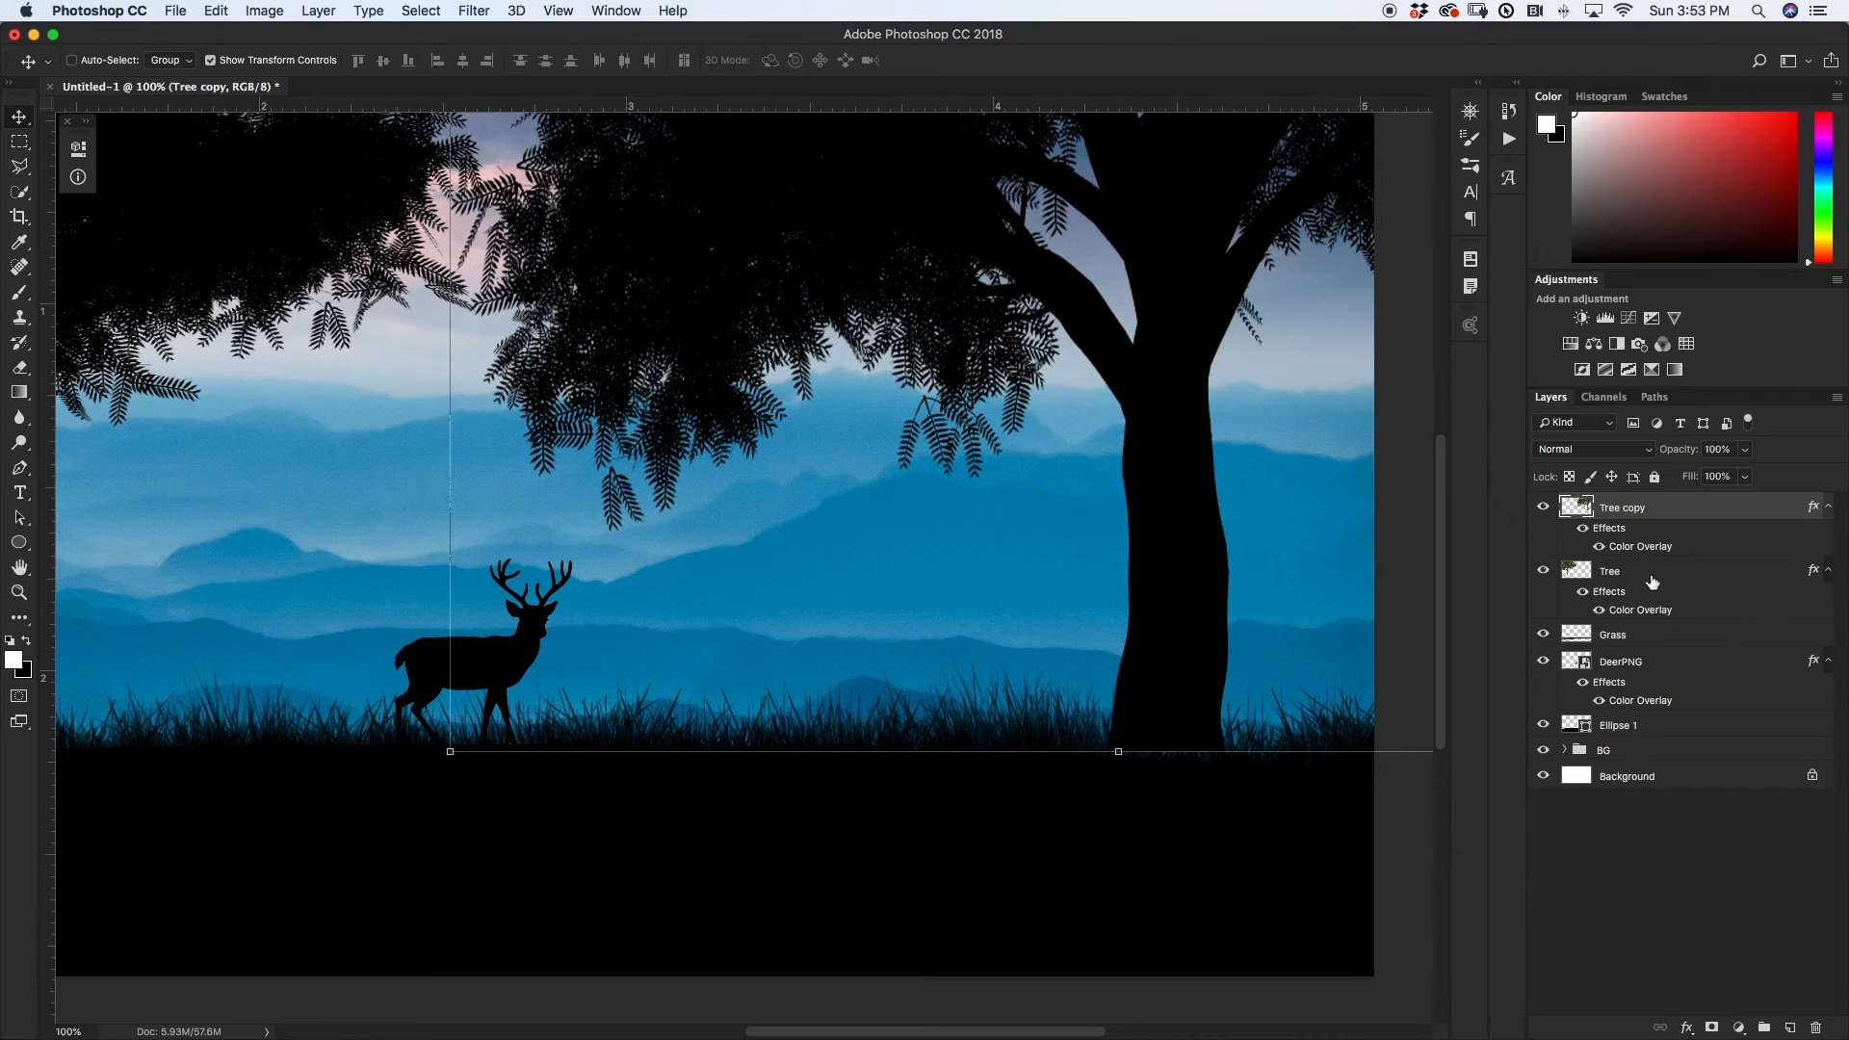
key("p")
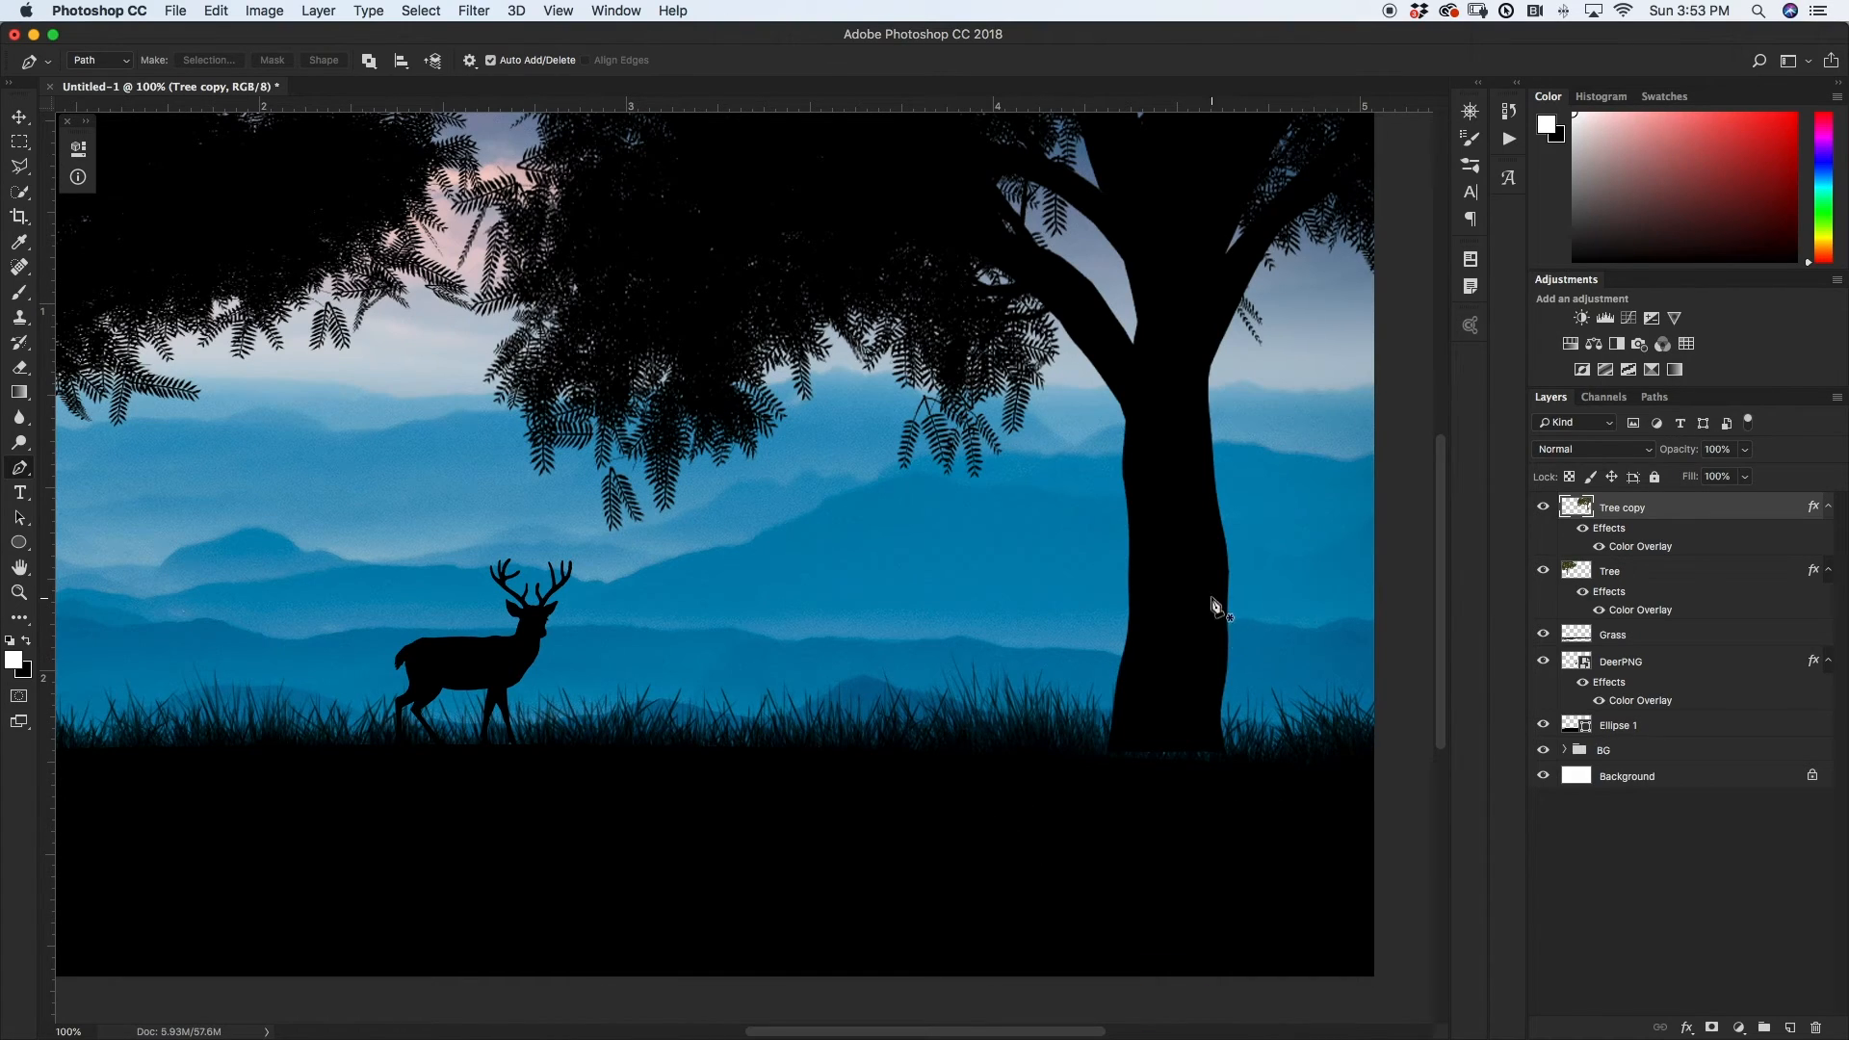
left_click(1130, 542)
scroll(1109, 650, "down", 1)
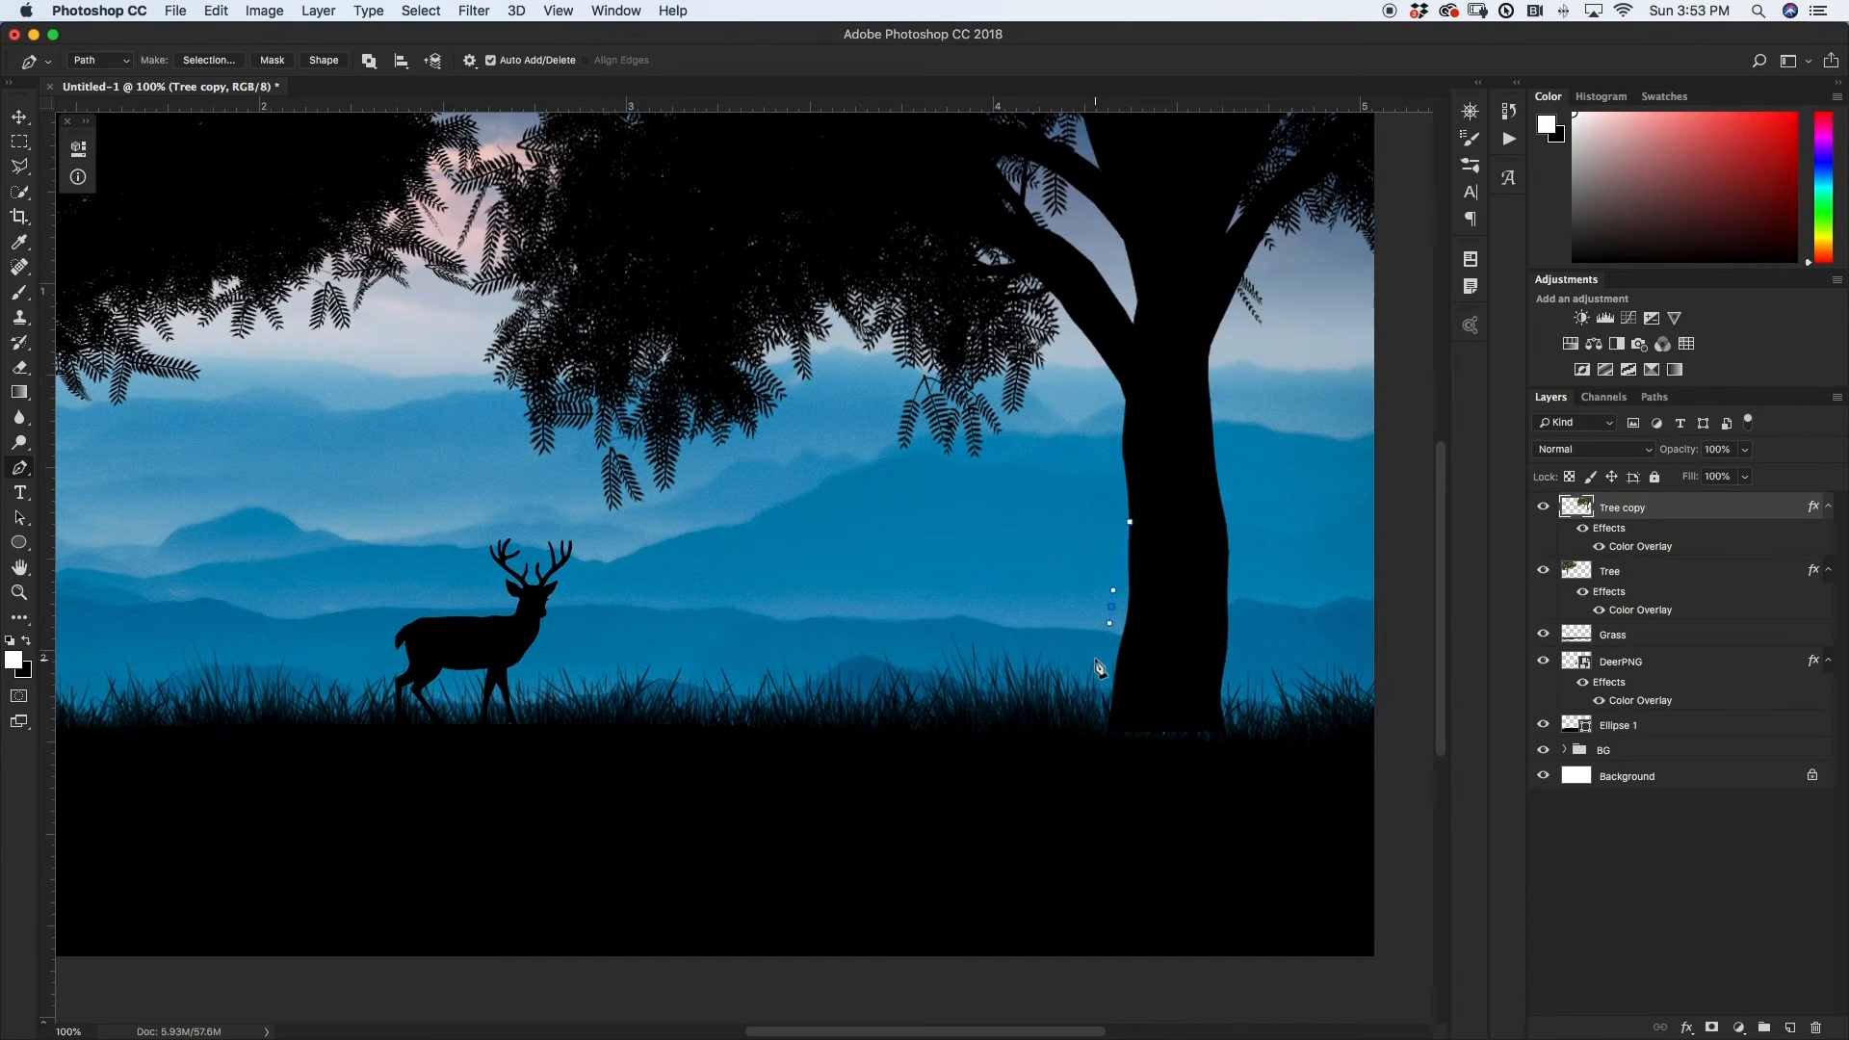
left_click(1063, 711)
left_click(1044, 735)
left_click(1065, 762)
left_click_drag(1115, 768, 1216, 775)
left_click(1265, 774)
left_click(1313, 743)
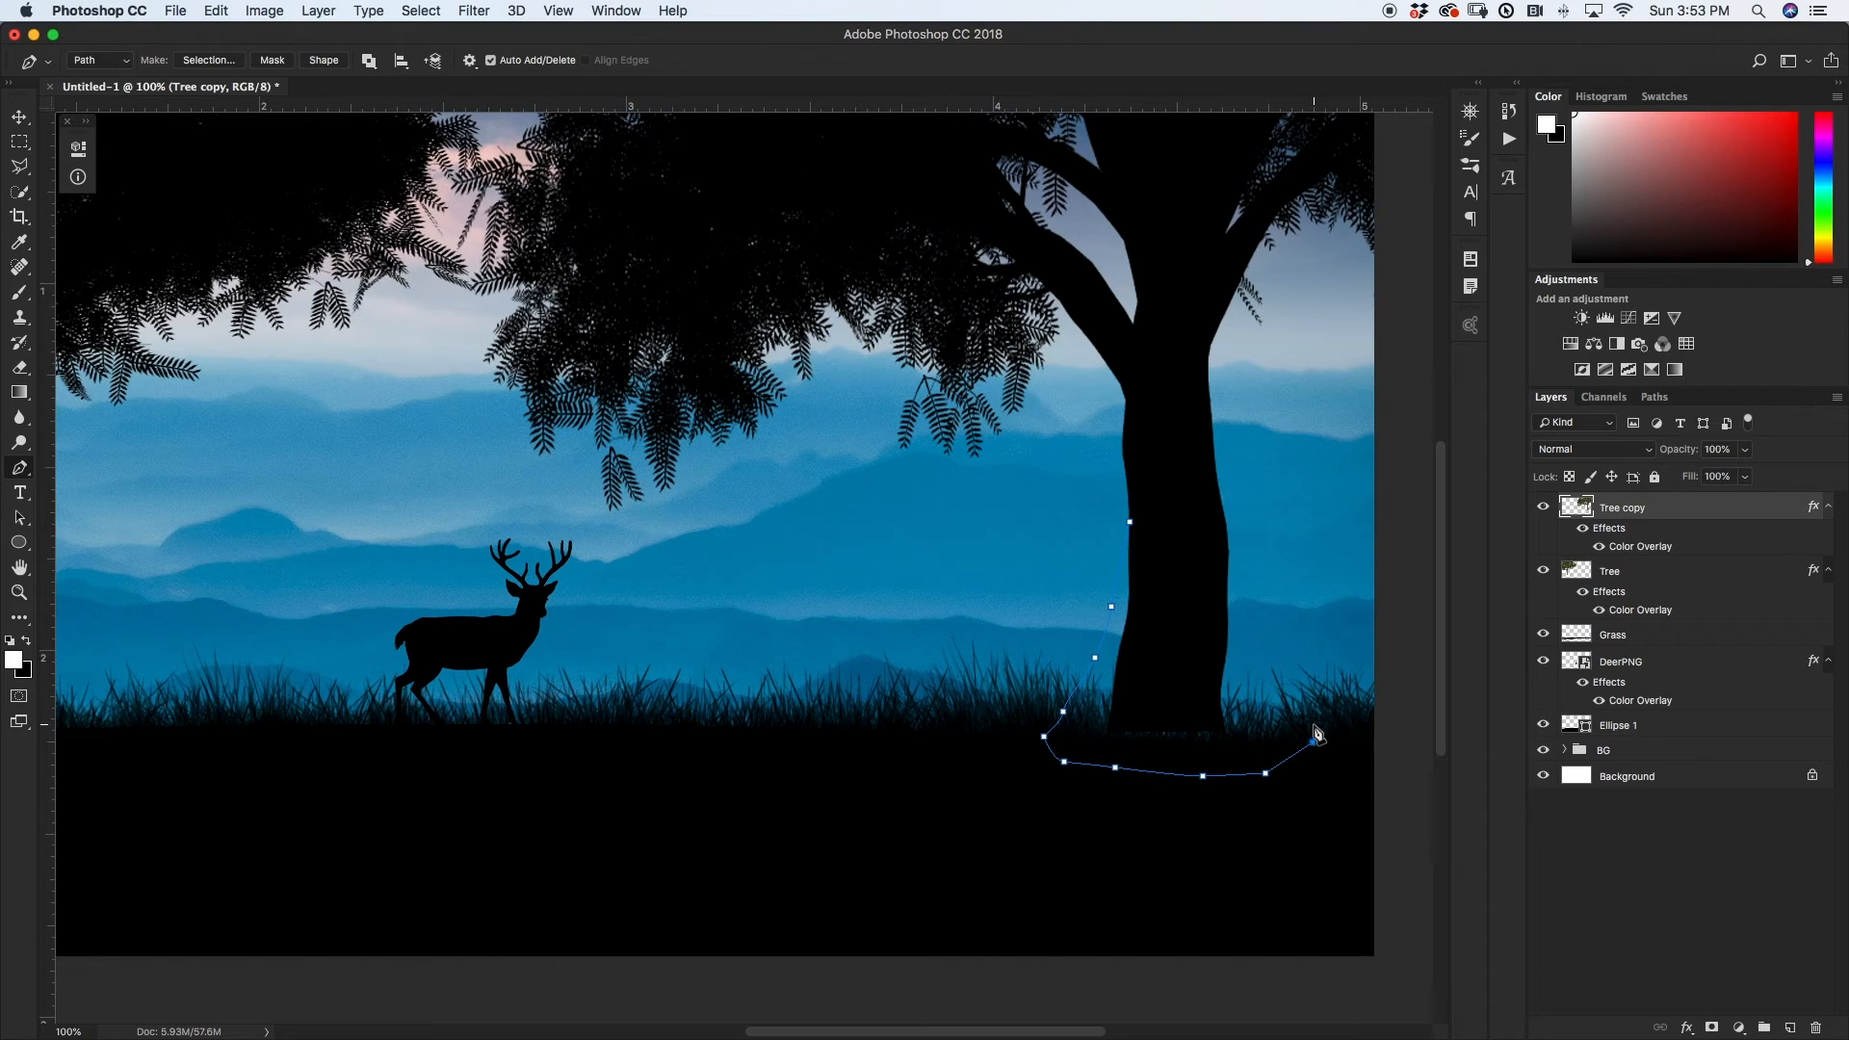
left_click_drag(1250, 680, 1226, 654)
left_click_drag(1228, 554, 1228, 549)
left_click(1131, 524)
- Fill the trunk-base path with Black at 100% opacity in Normal mode and delete the path
right_click(1158, 588)
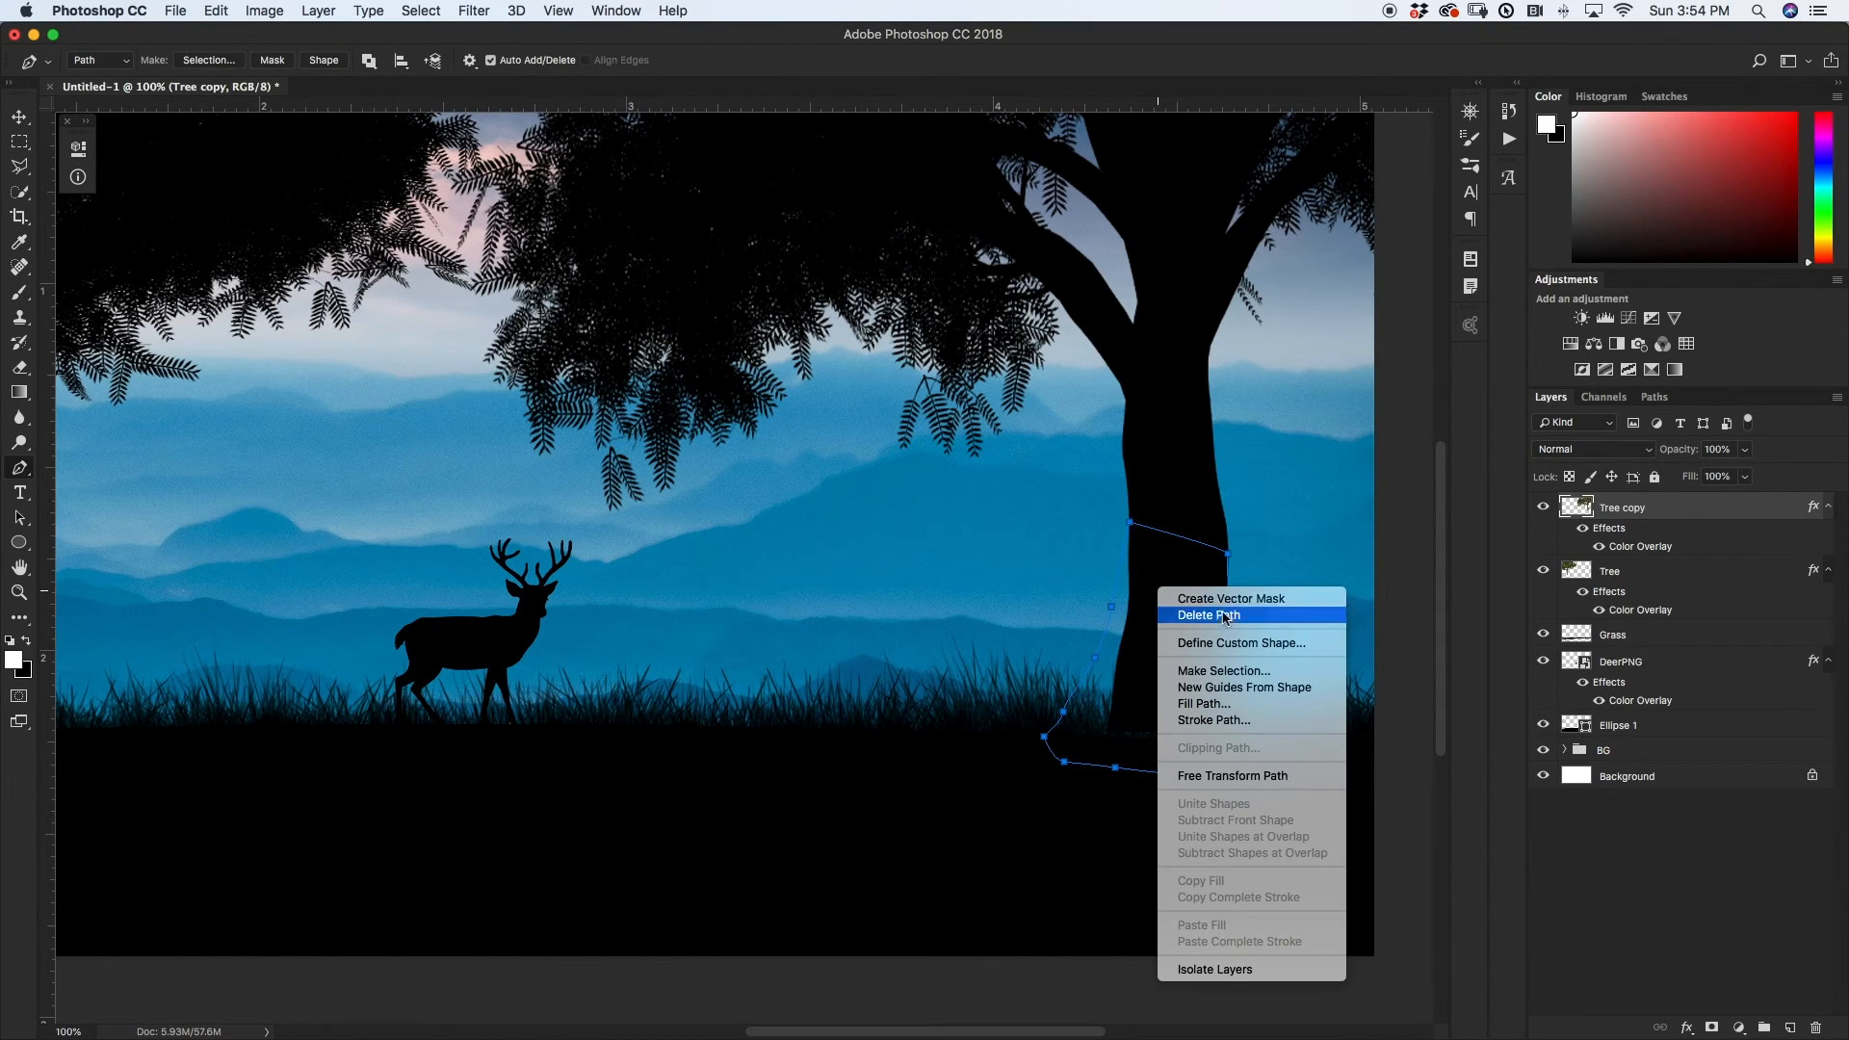
left_click(1252, 703)
left_click_drag(1243, 375, 769, 315)
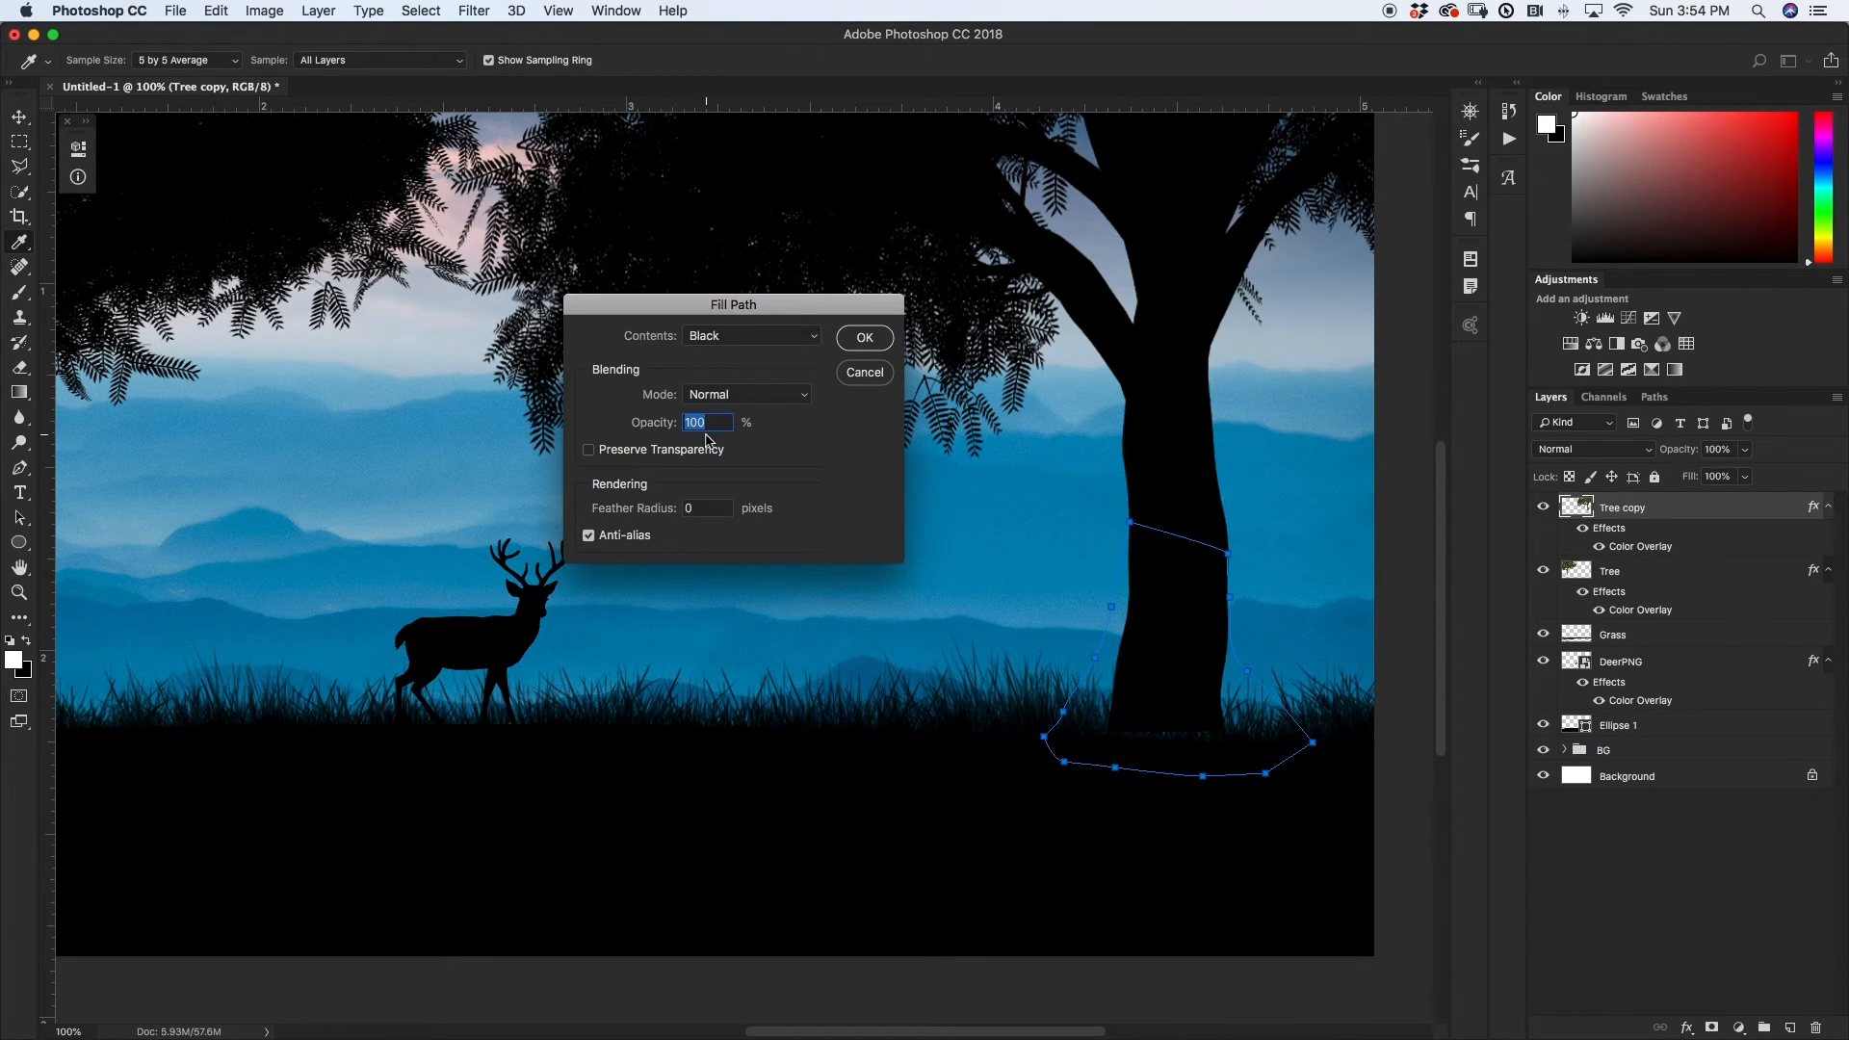
scroll(702, 458, "down", 1)
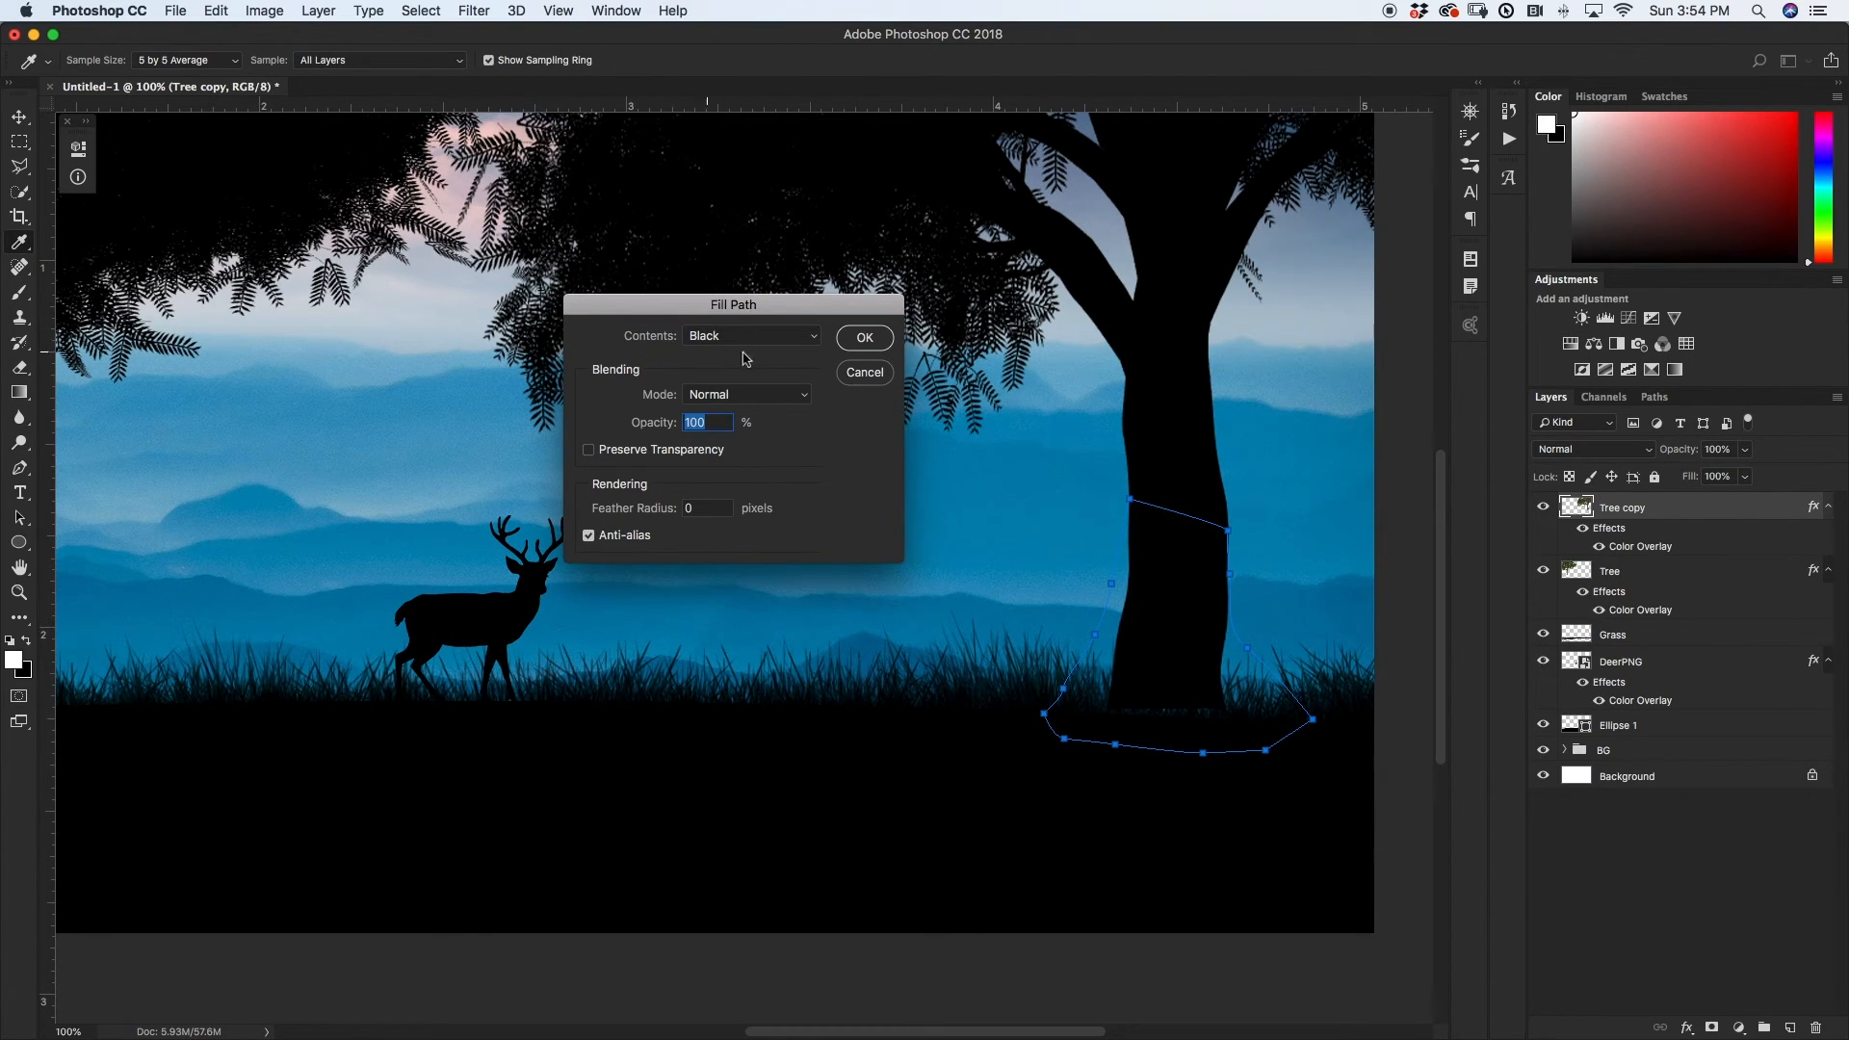
left_click(865, 338)
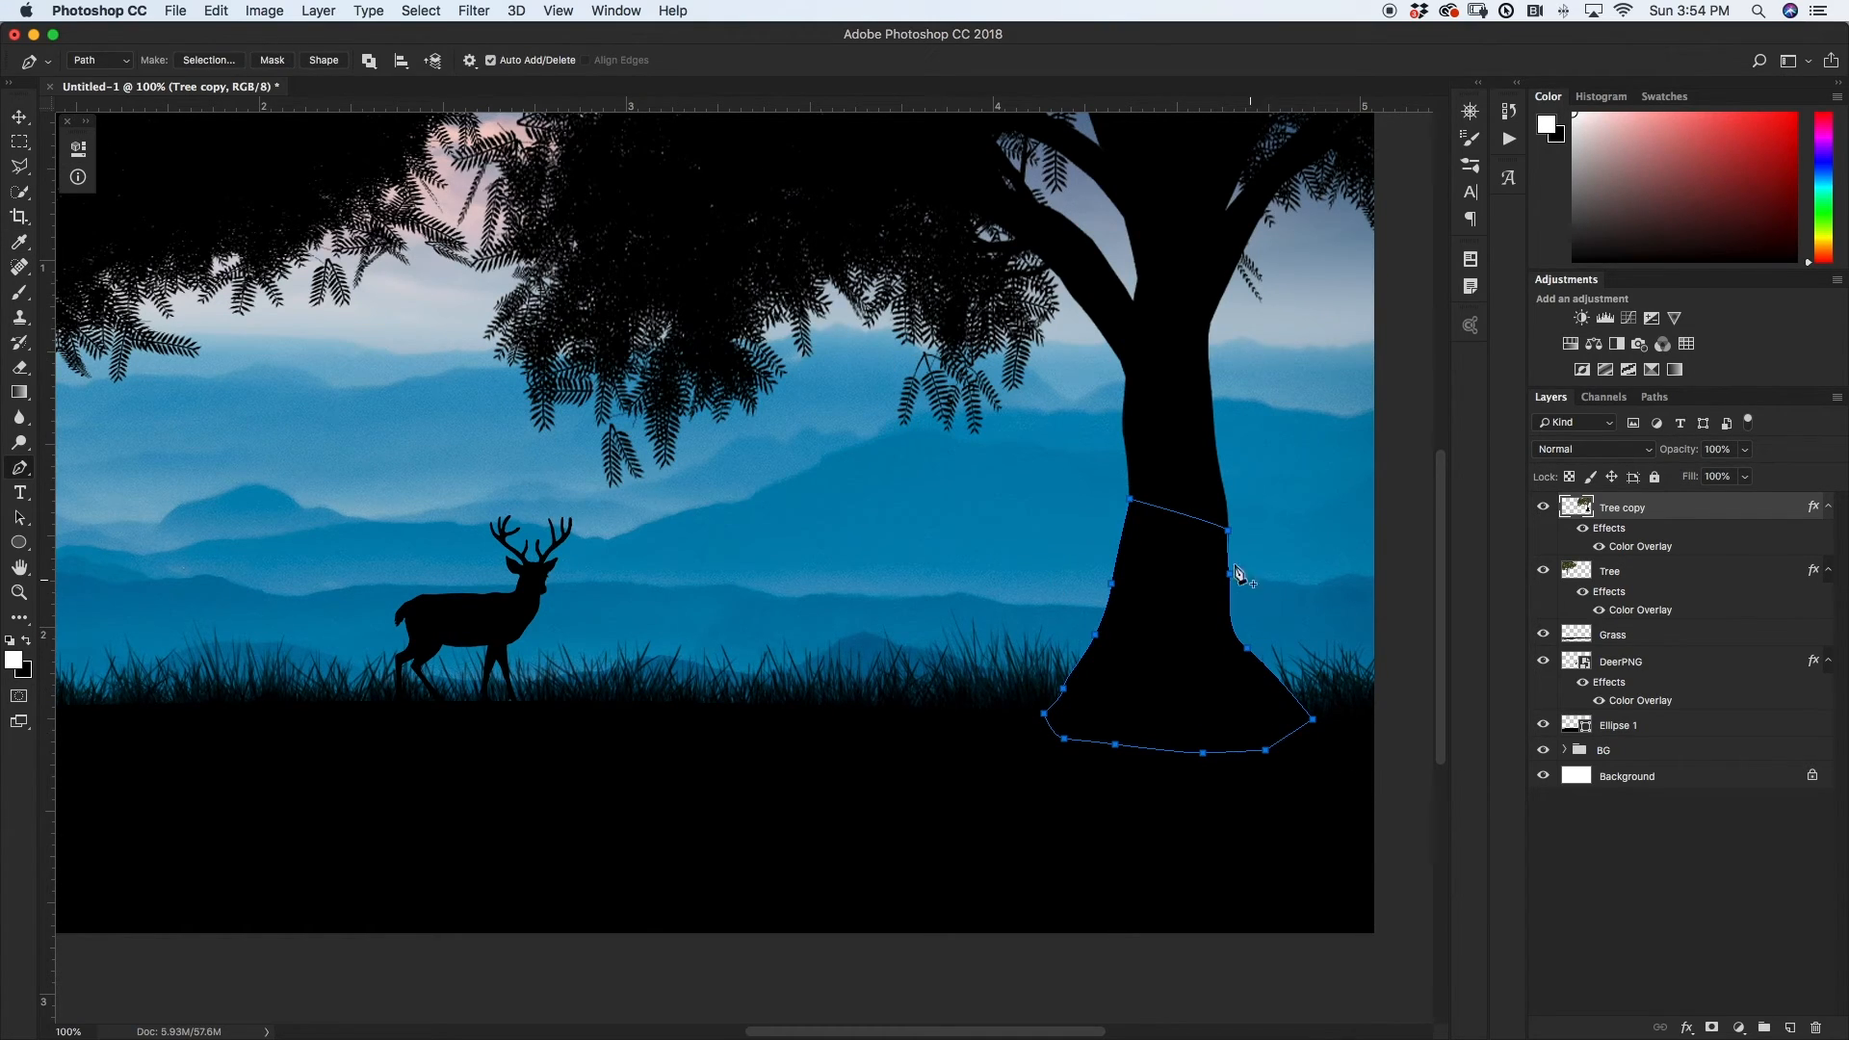
right_click(1169, 664)
left_click(1215, 686)
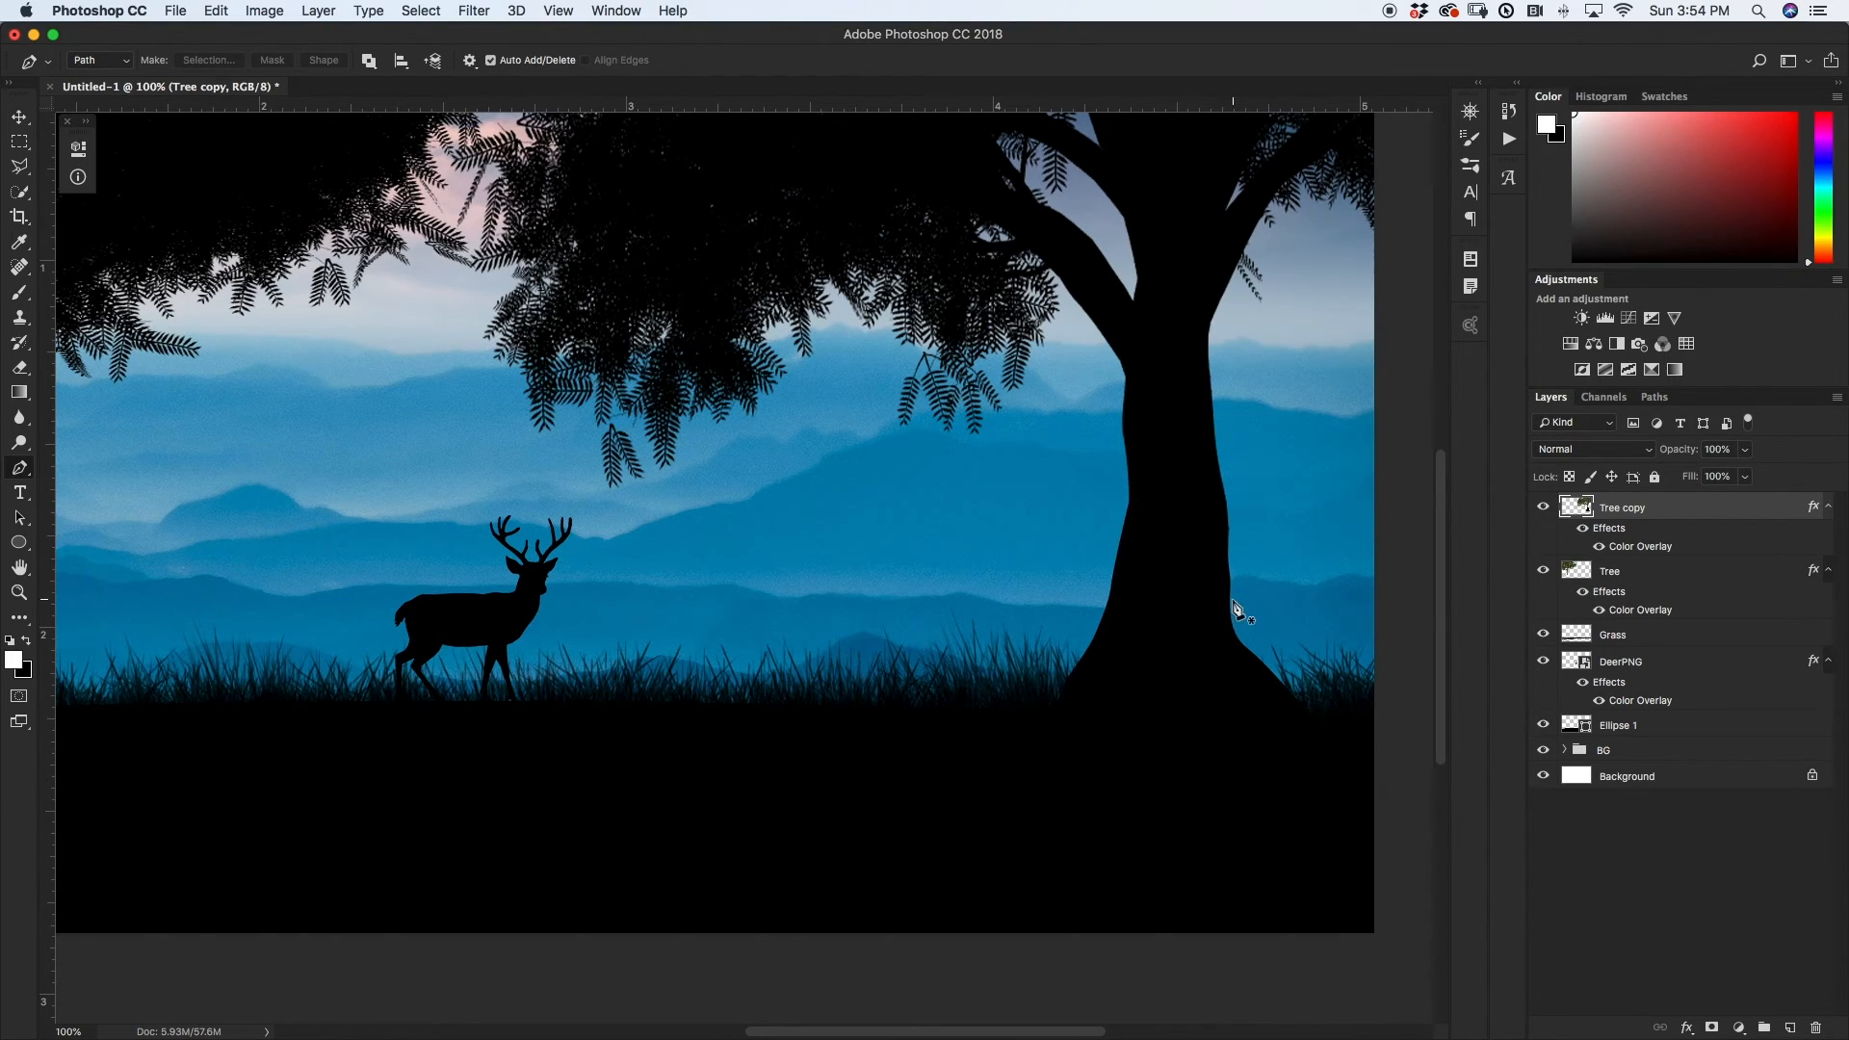
- Group the layers from Tree copy down to Ellipse 1 and name the group Silhouette Layers
key("super+minus")
key("super+minus")
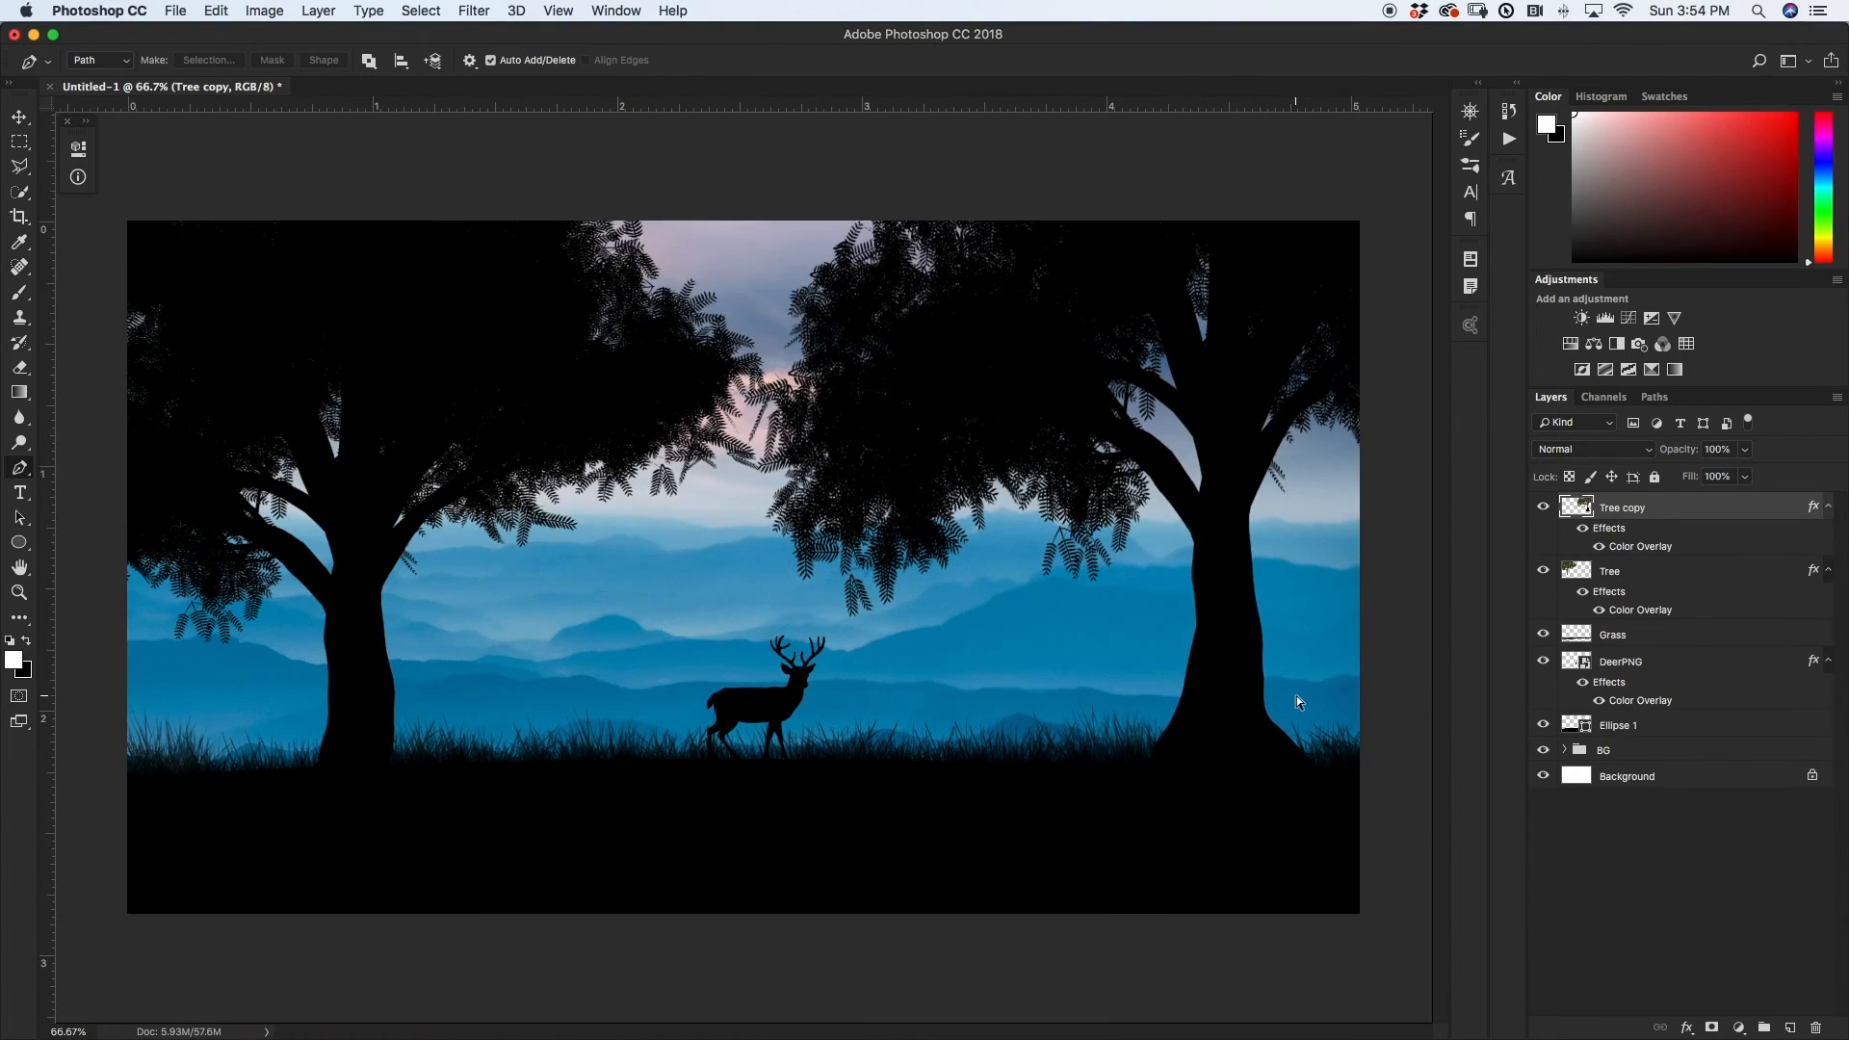
key("super+plus")
left_click(1651, 725, "shift")
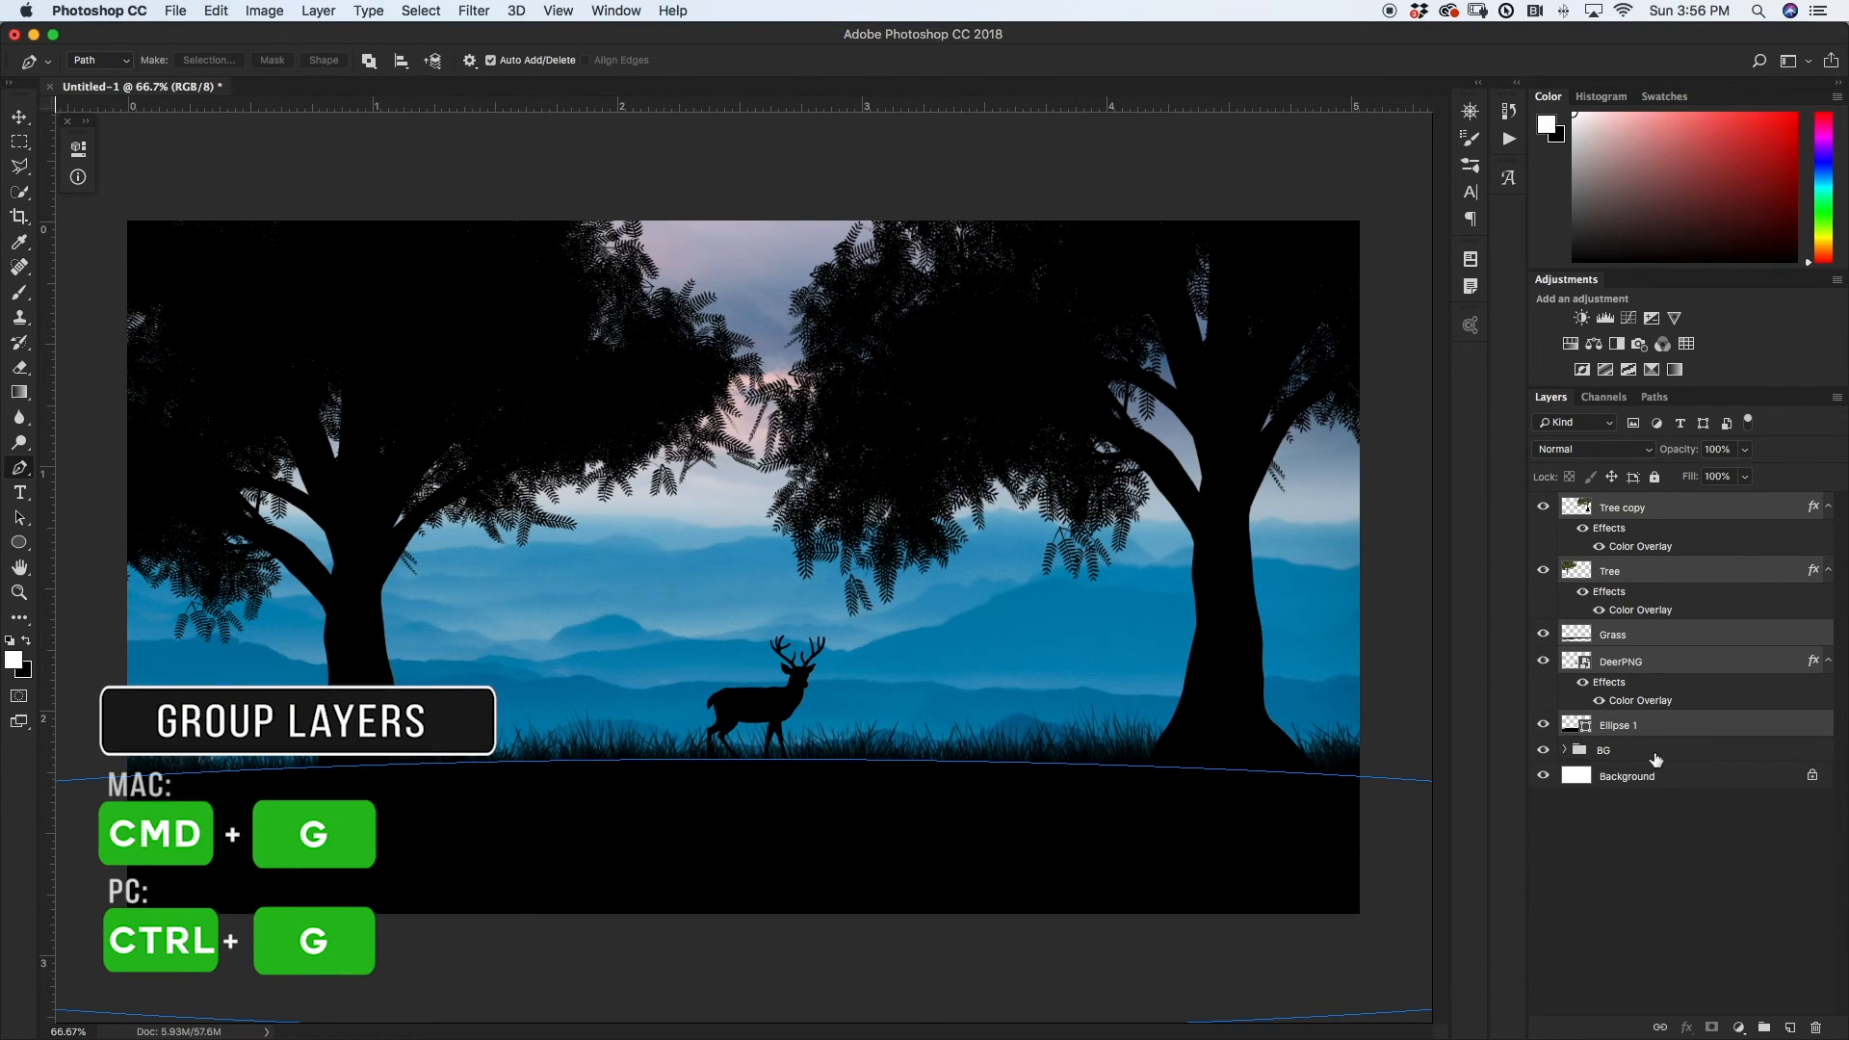
key("super+g")
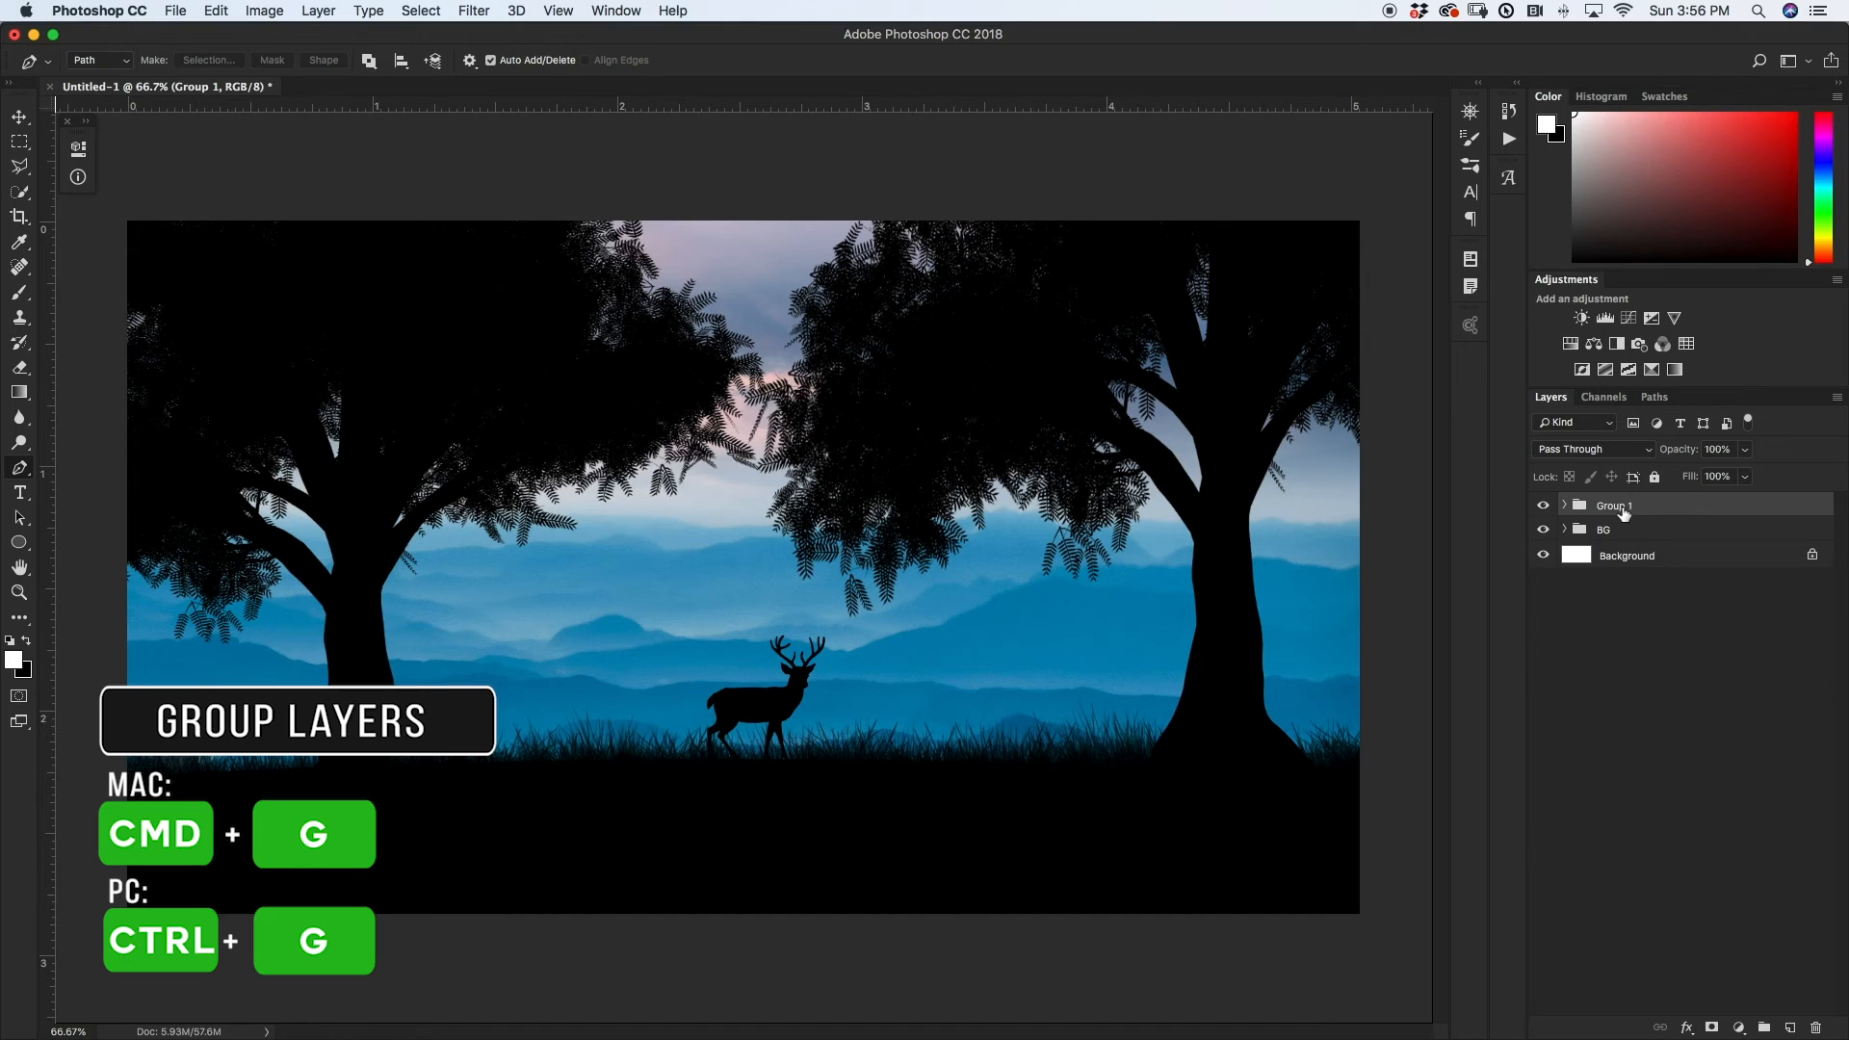
double_click(1622, 506)
type("Silhouette Layers")
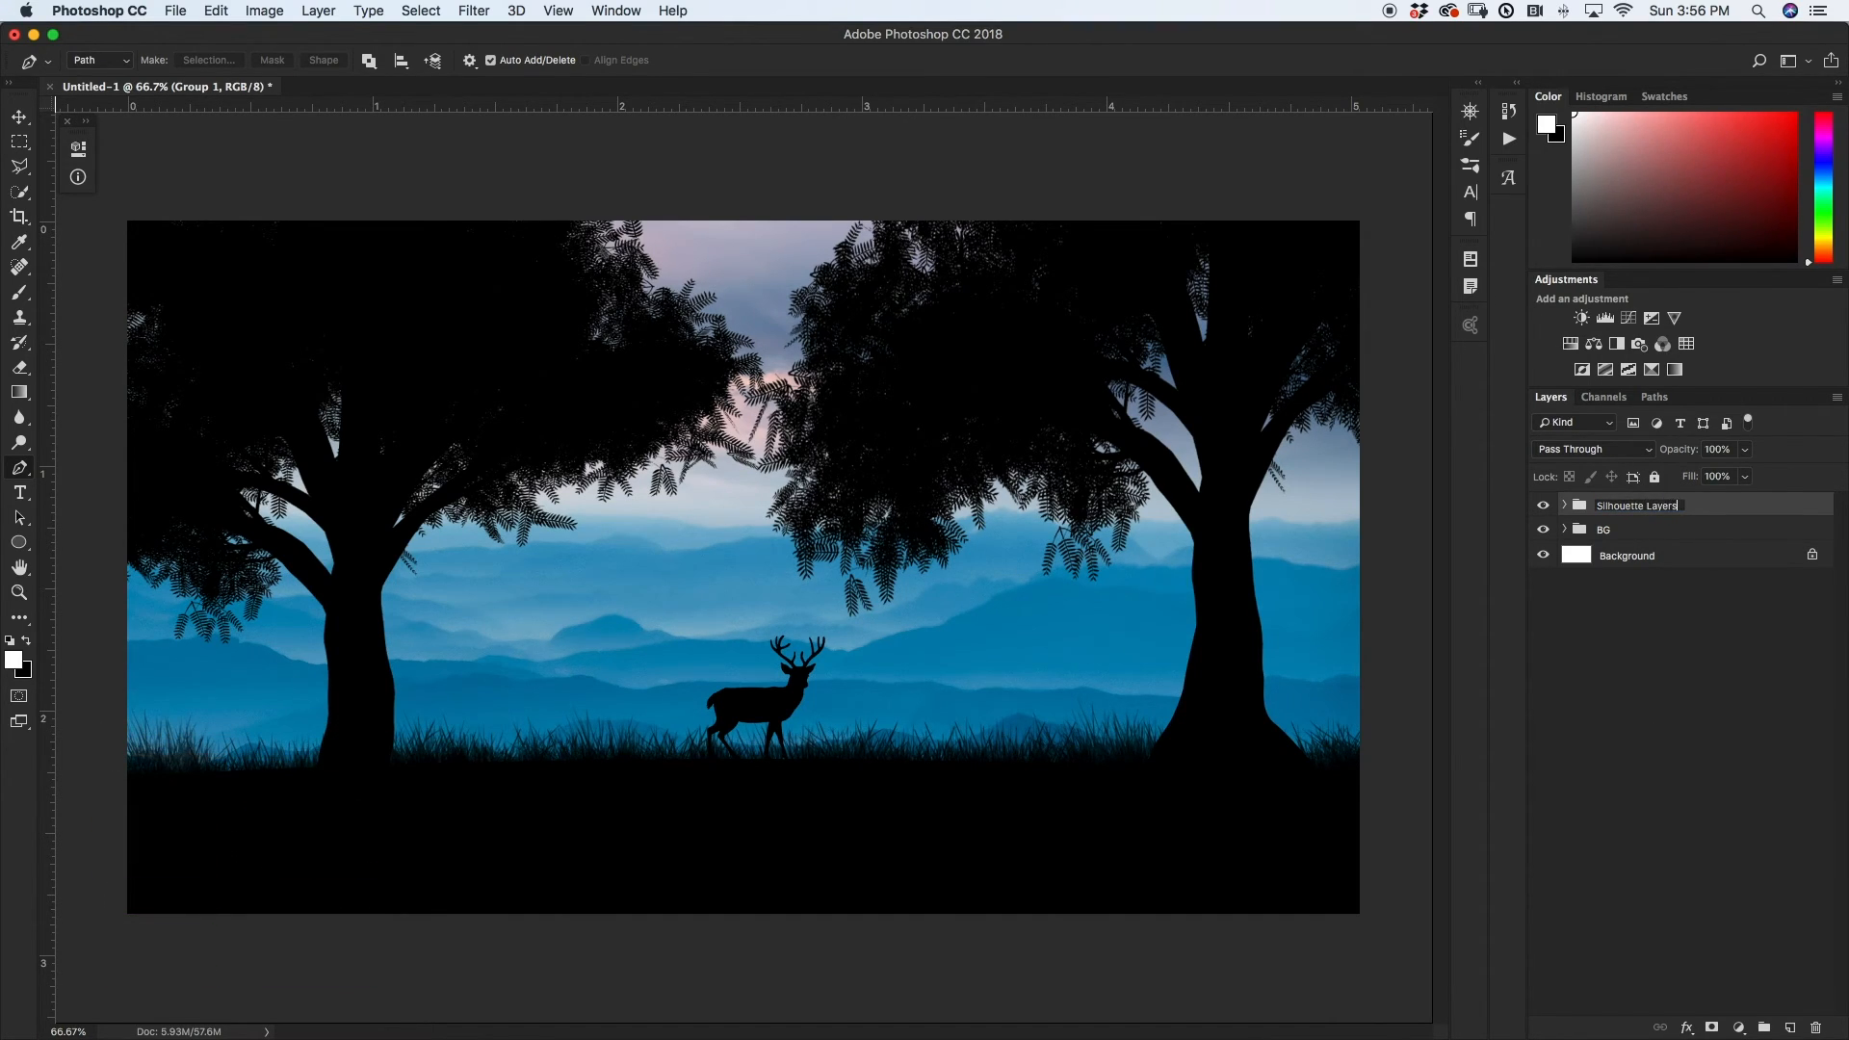
key("Return")
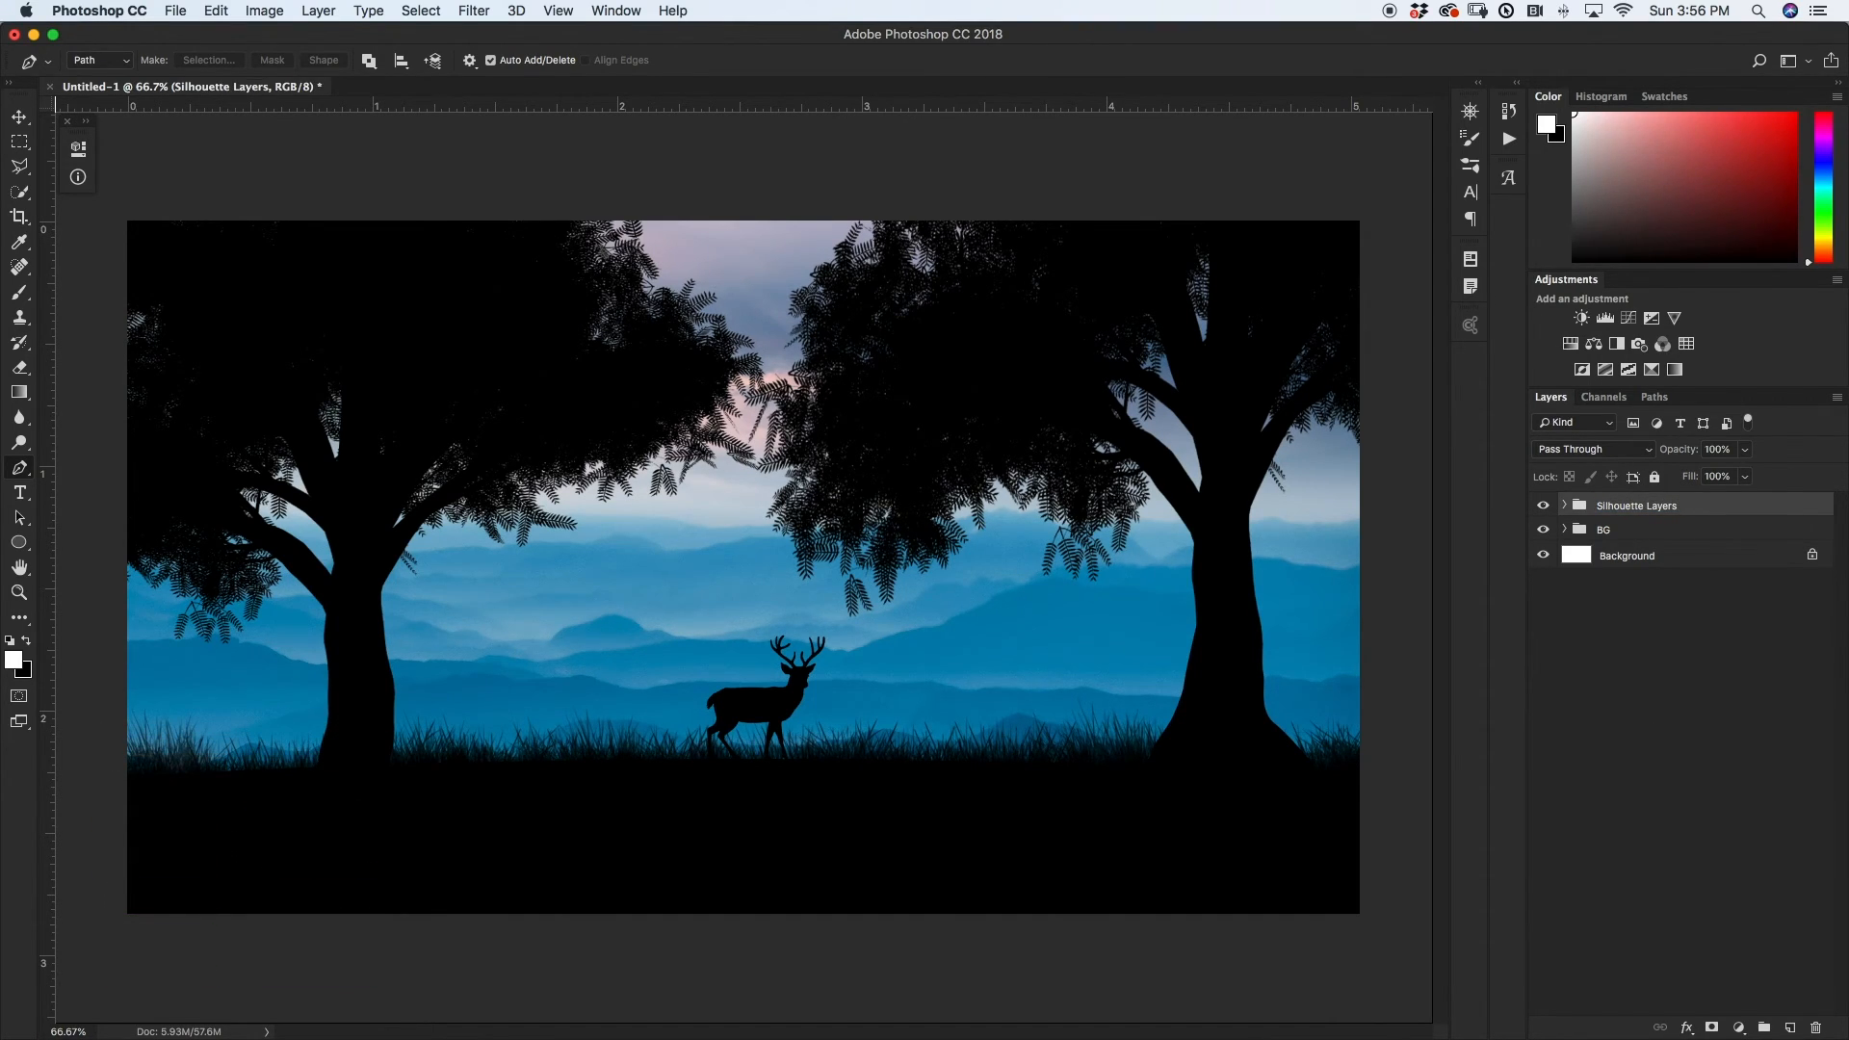
- Review the BG group's layers and add a Hue/Saturation adjustment clipped to that group
left_click(1625, 531)
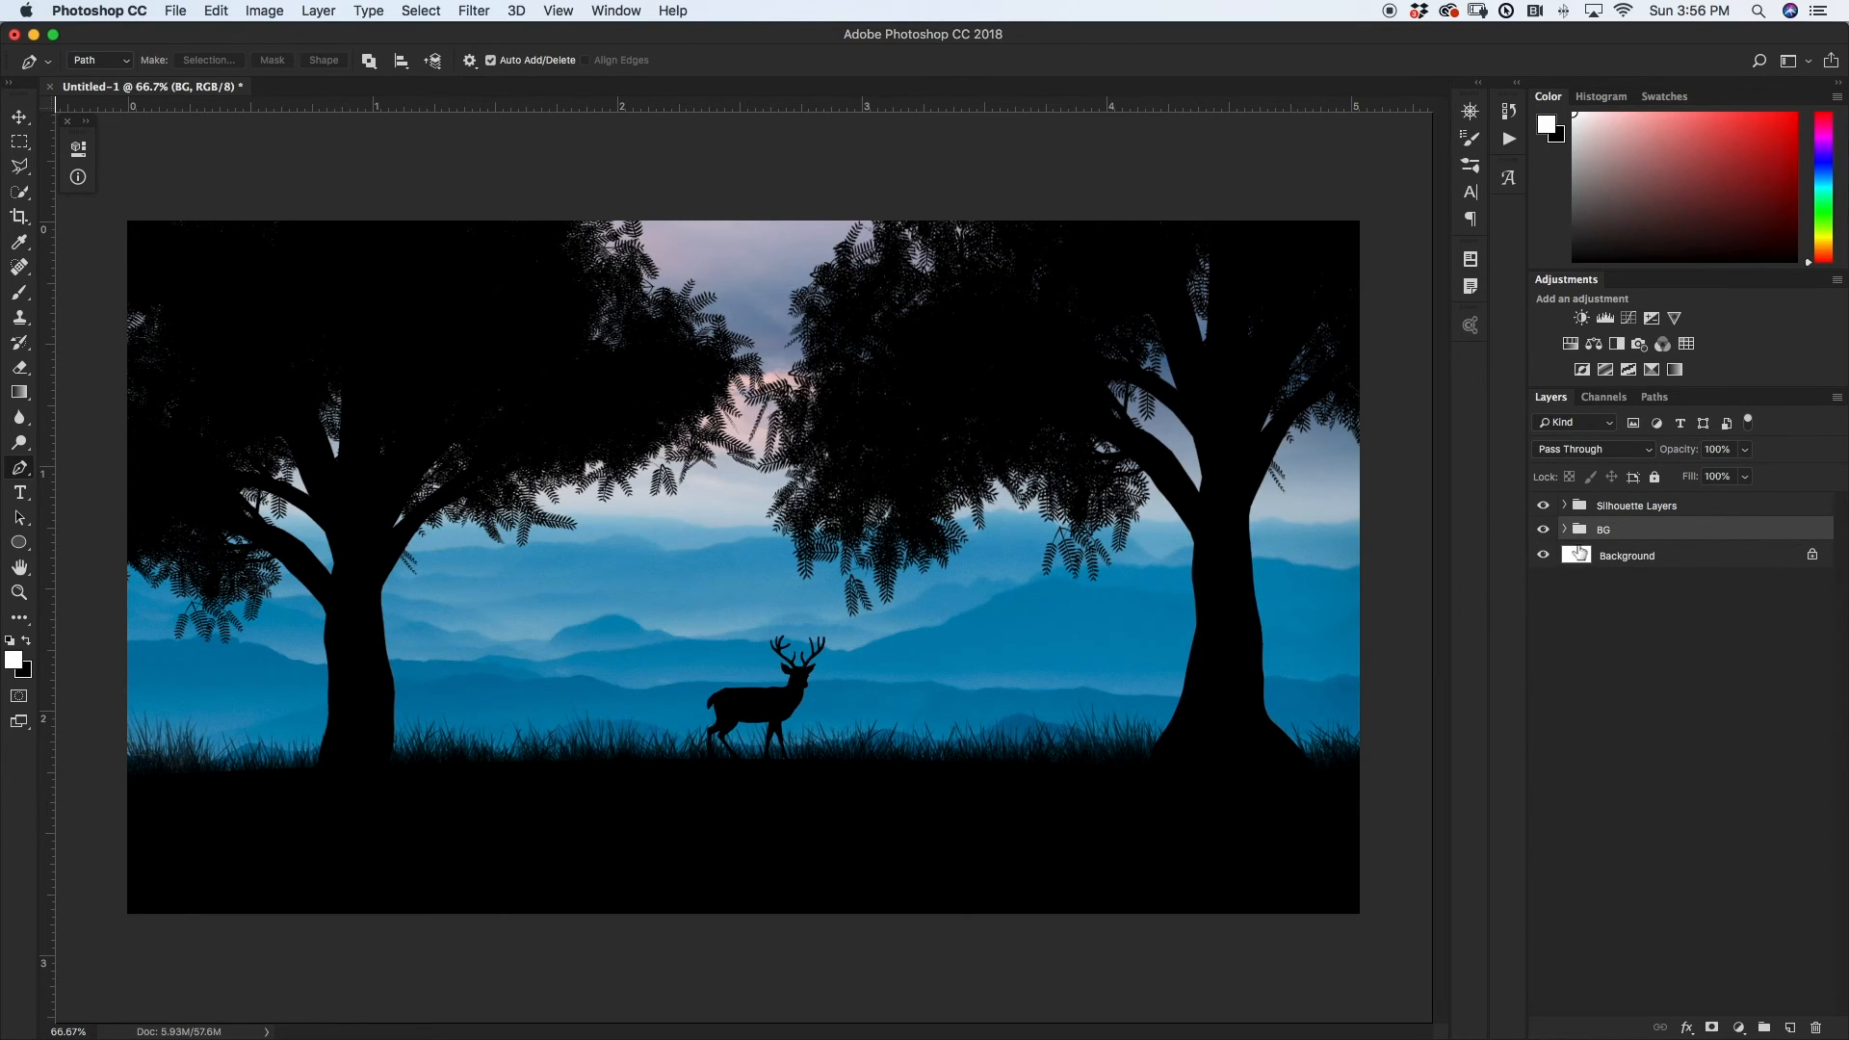
left_click(1564, 530)
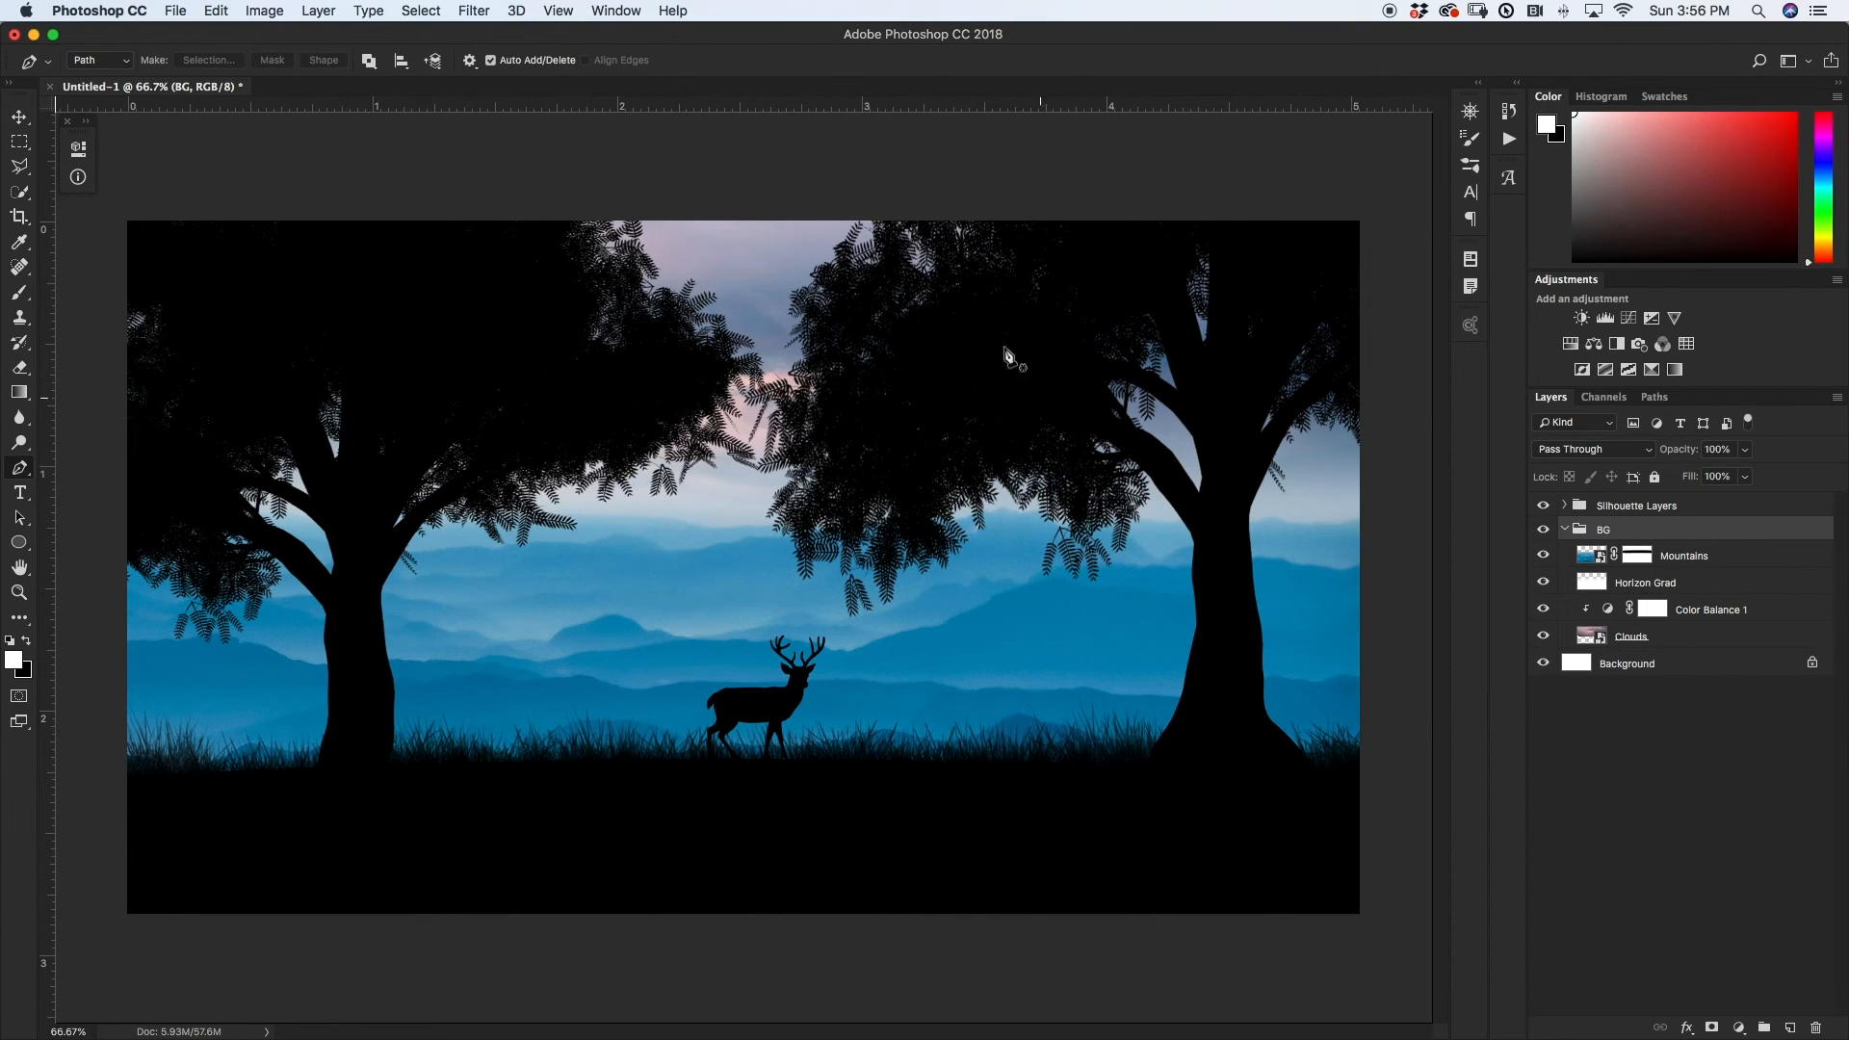
left_click(1566, 530)
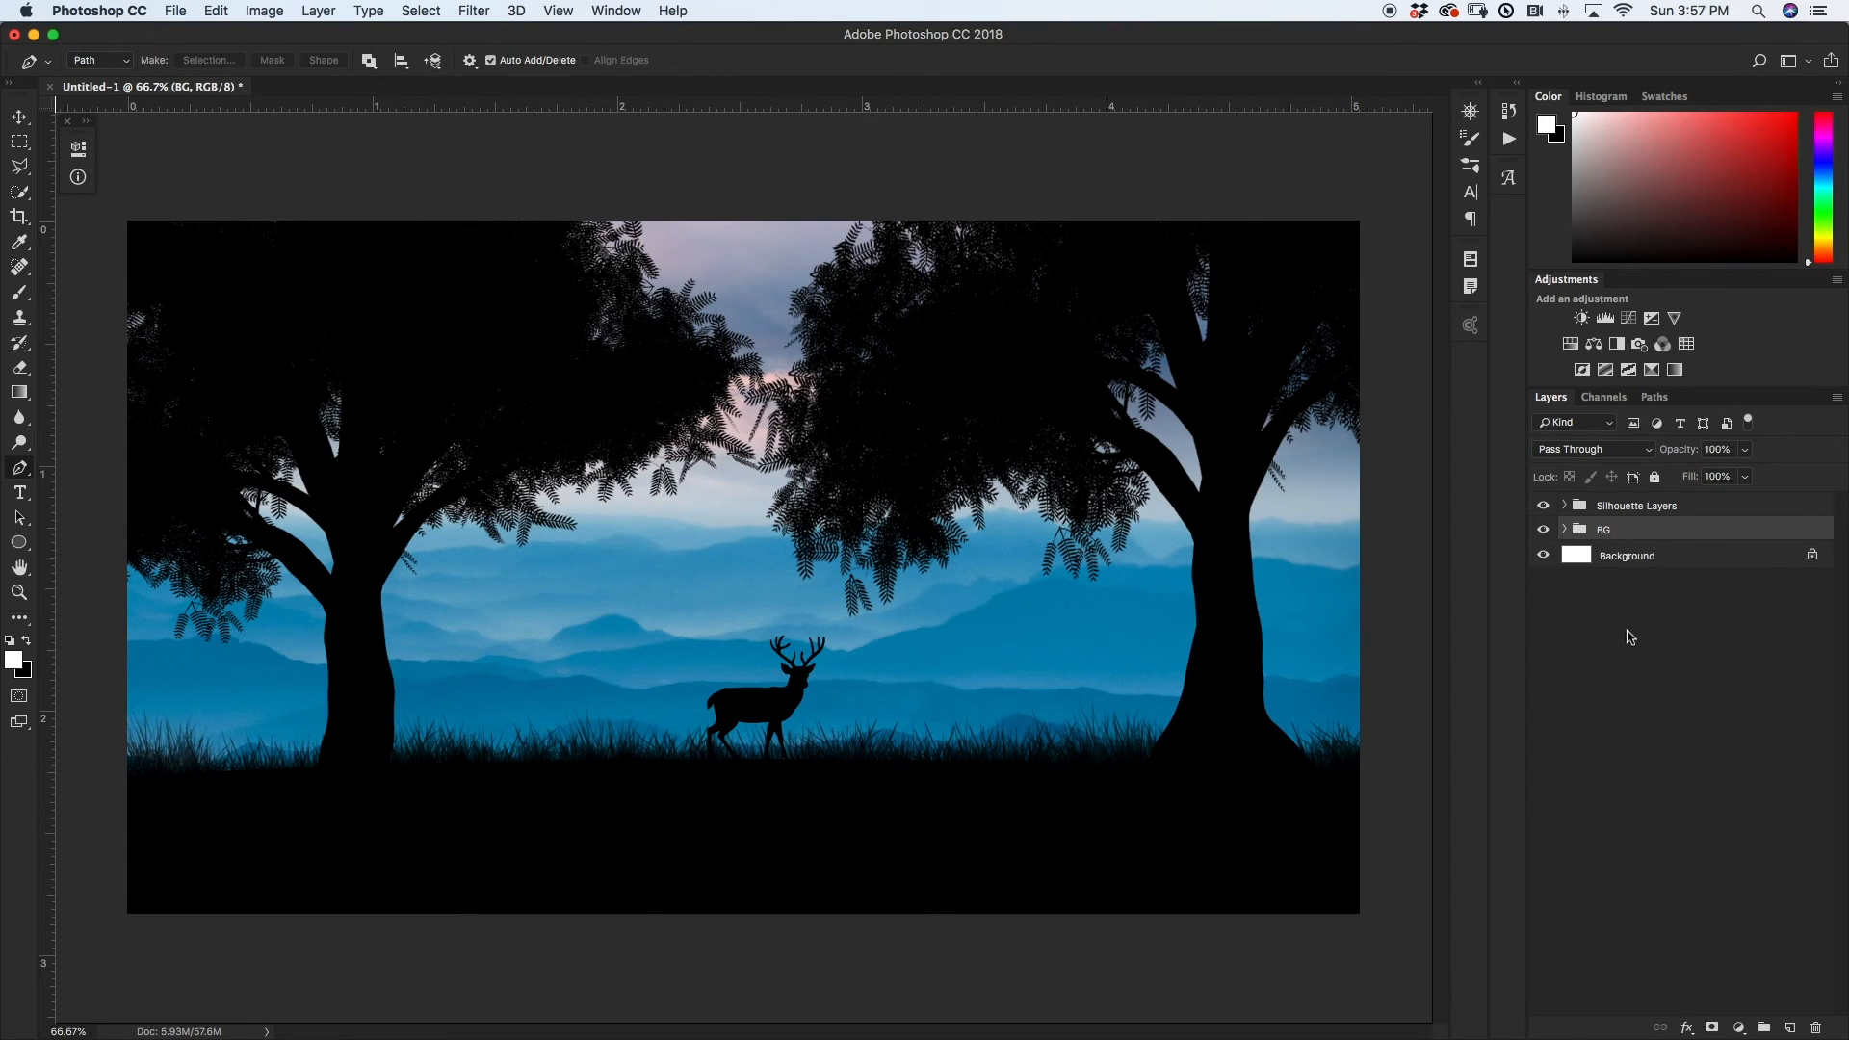
left_click(1571, 345)
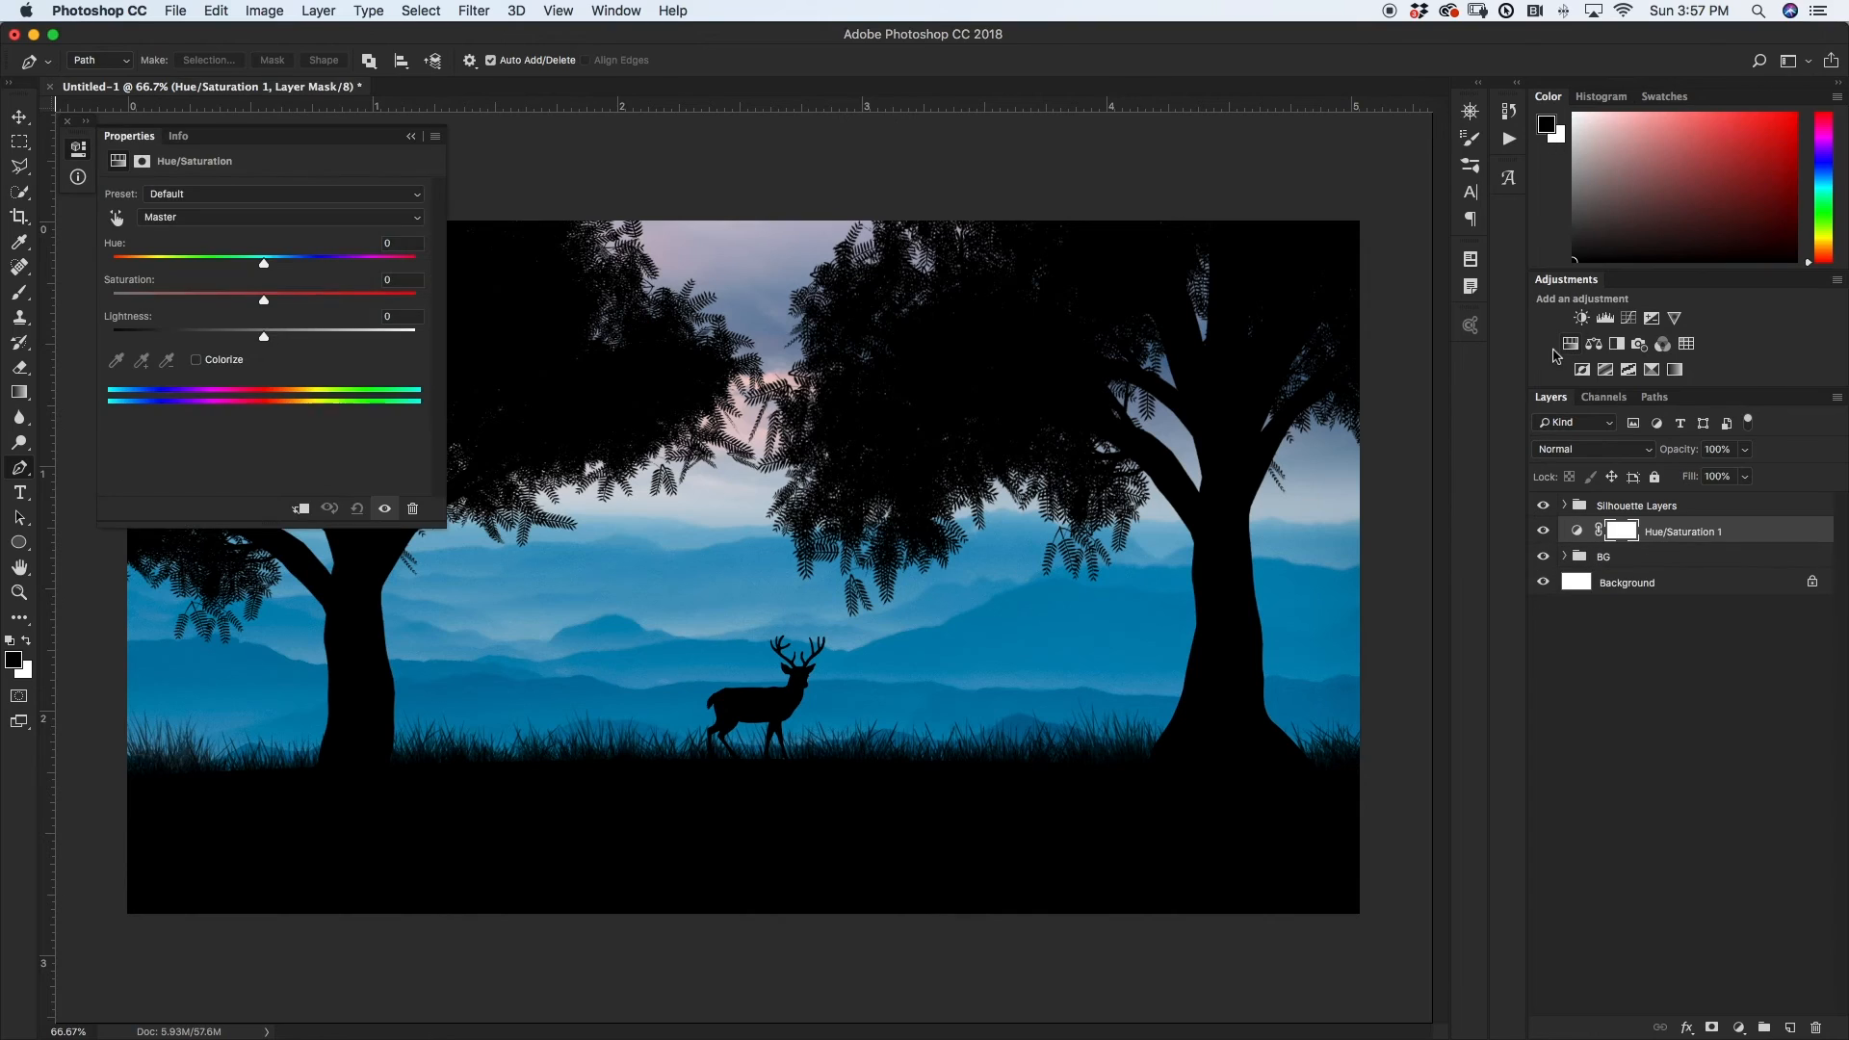
left_click(301, 509)
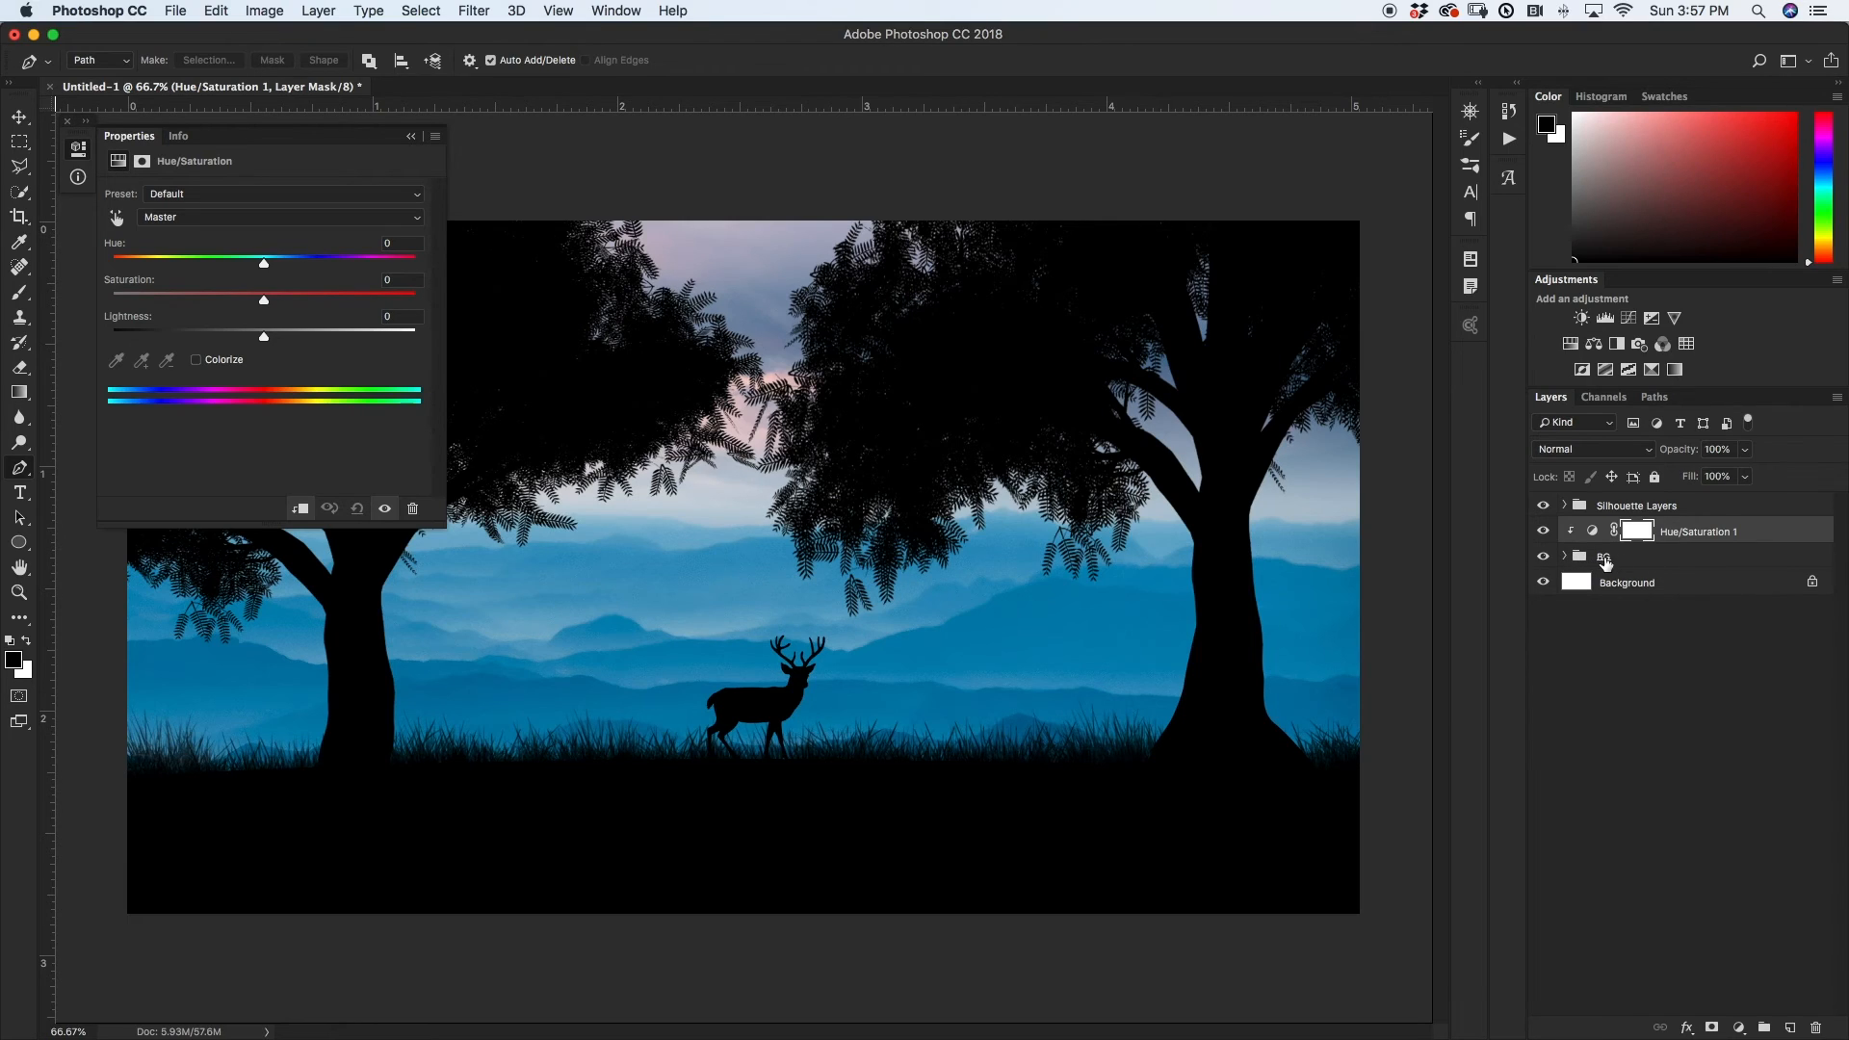
- Preview the Cyans at +100 saturation, reset saturation to 0, and set their hue to +1 and lightness to +19
left_click(183, 218)
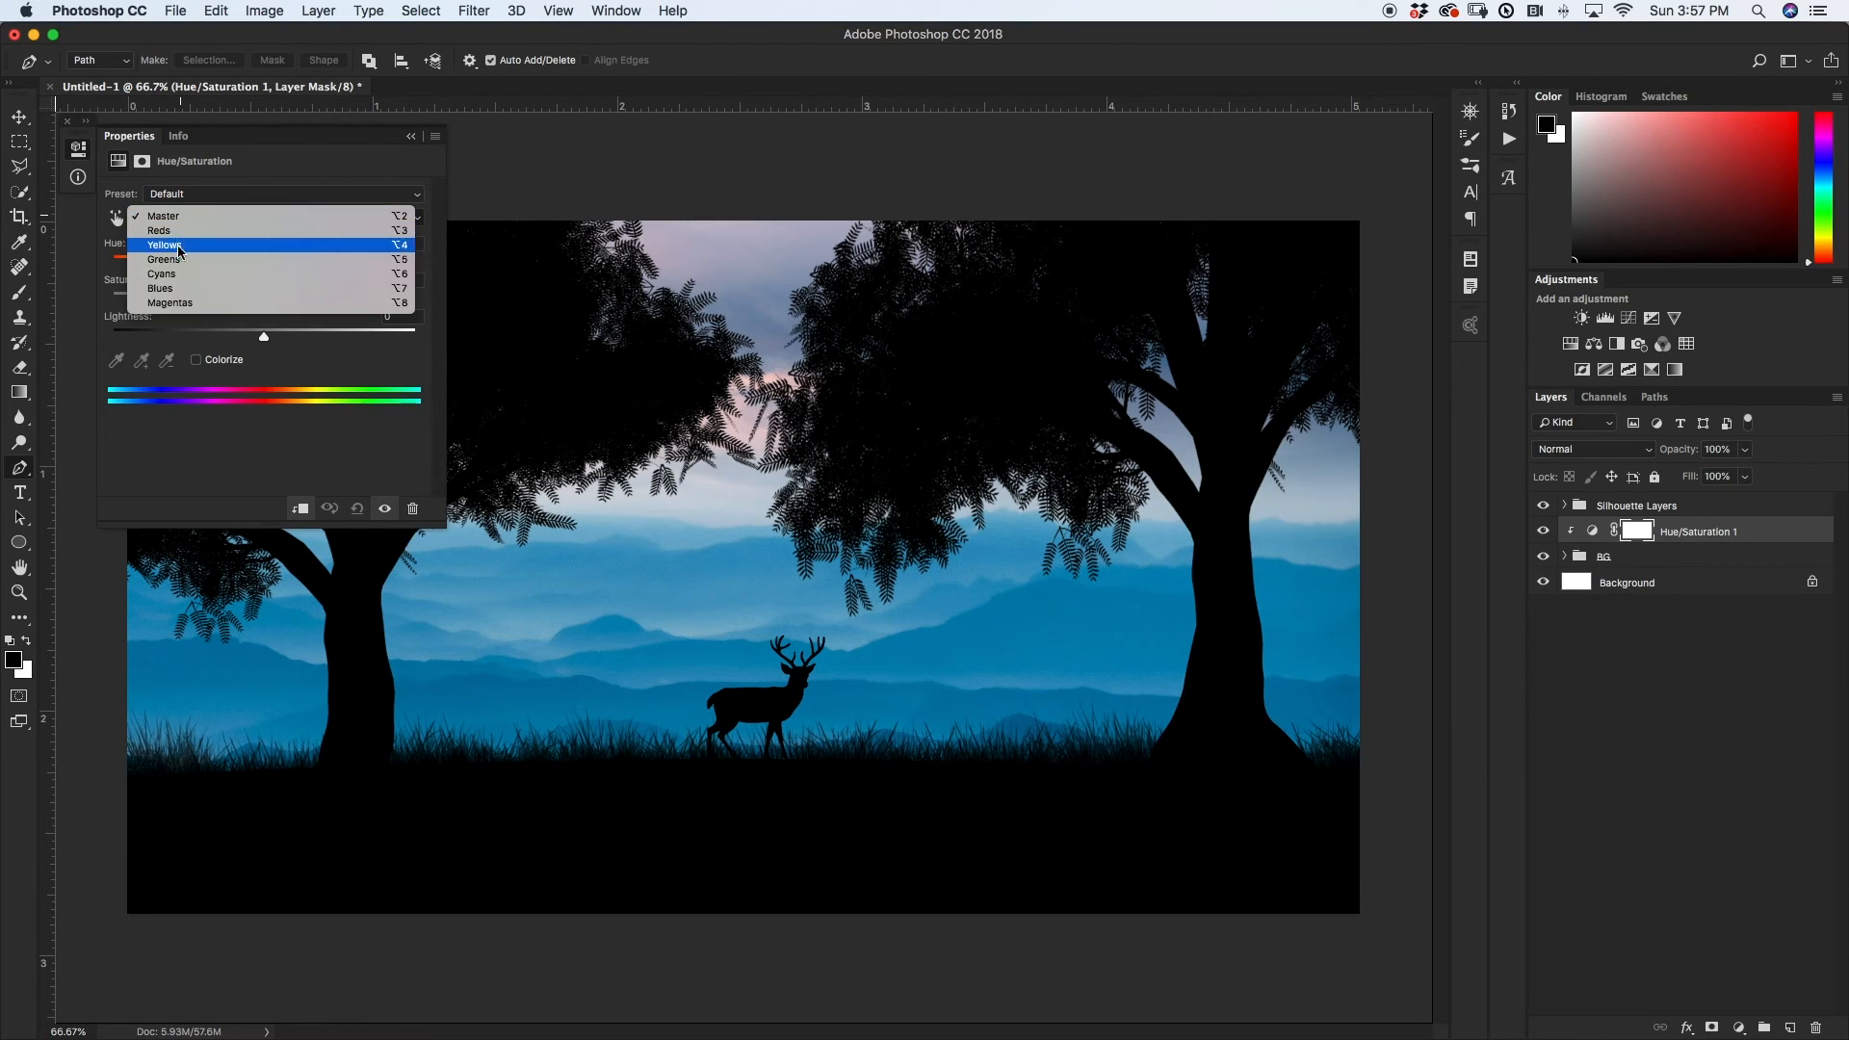
left_click(189, 274)
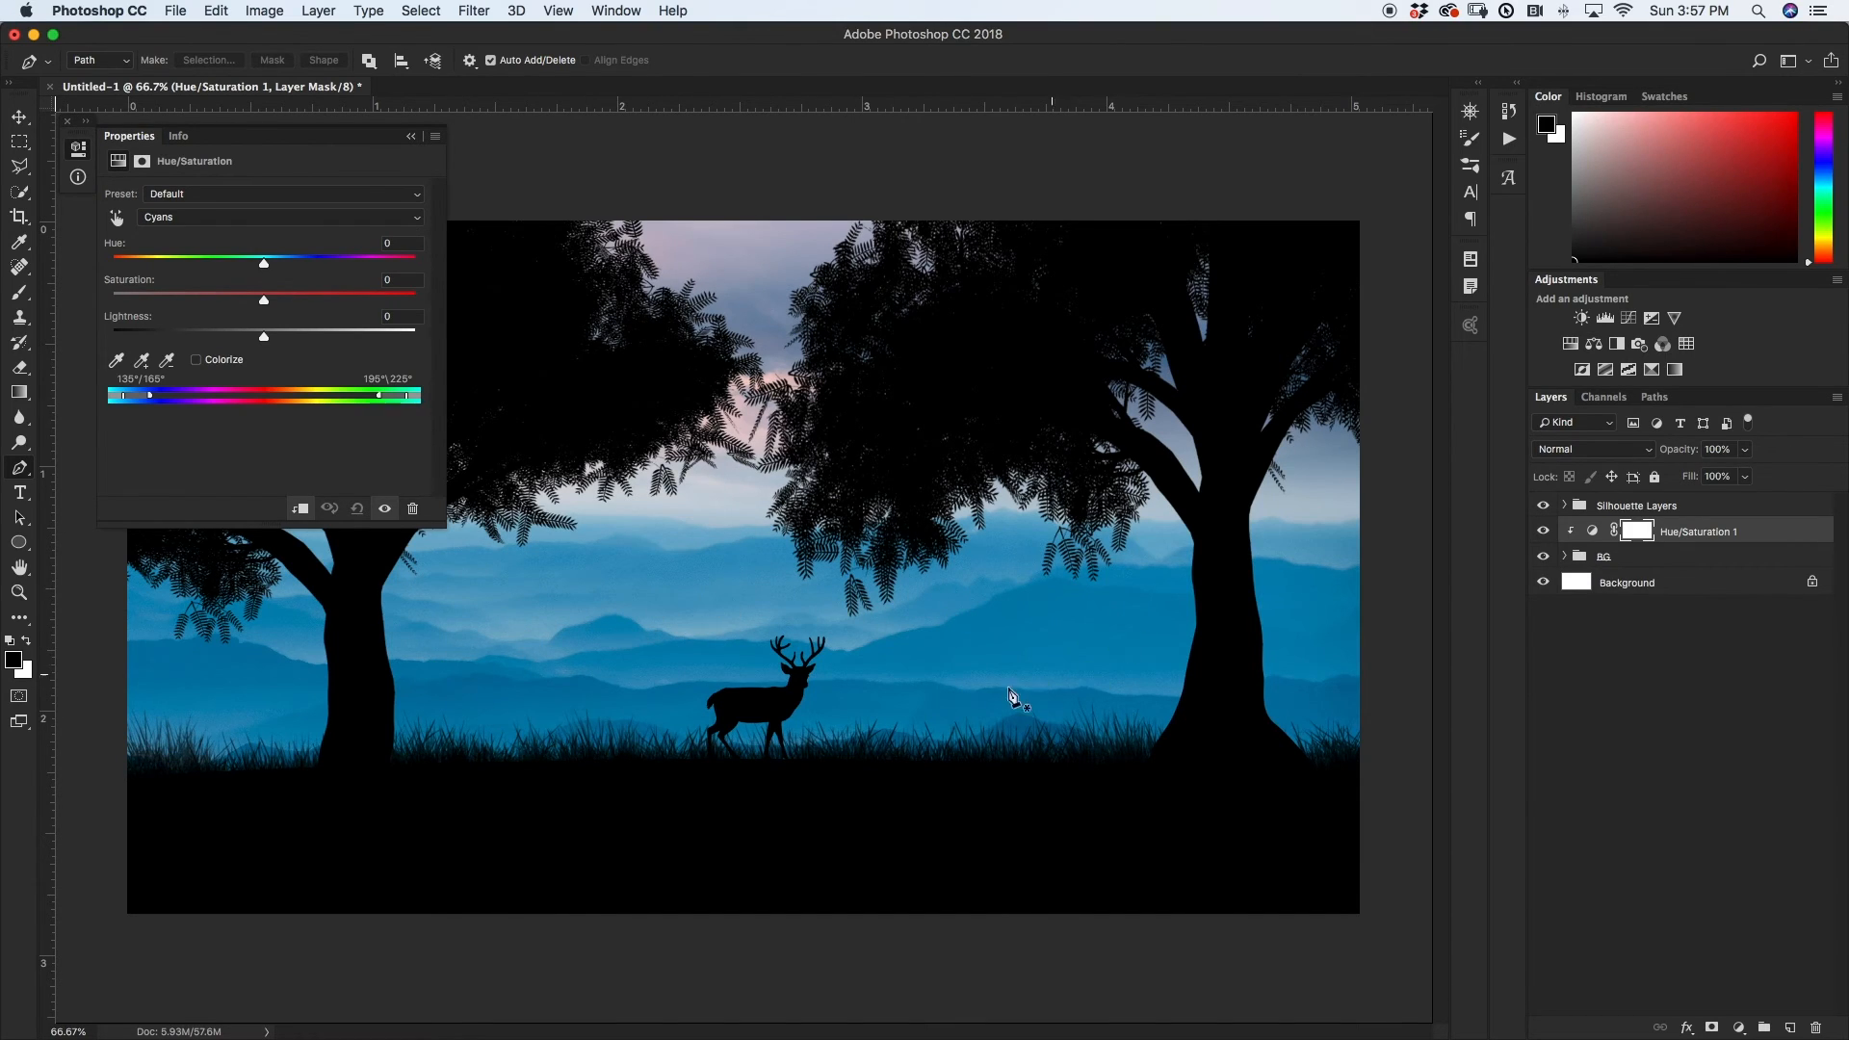
left_click_drag(264, 300, 416, 300)
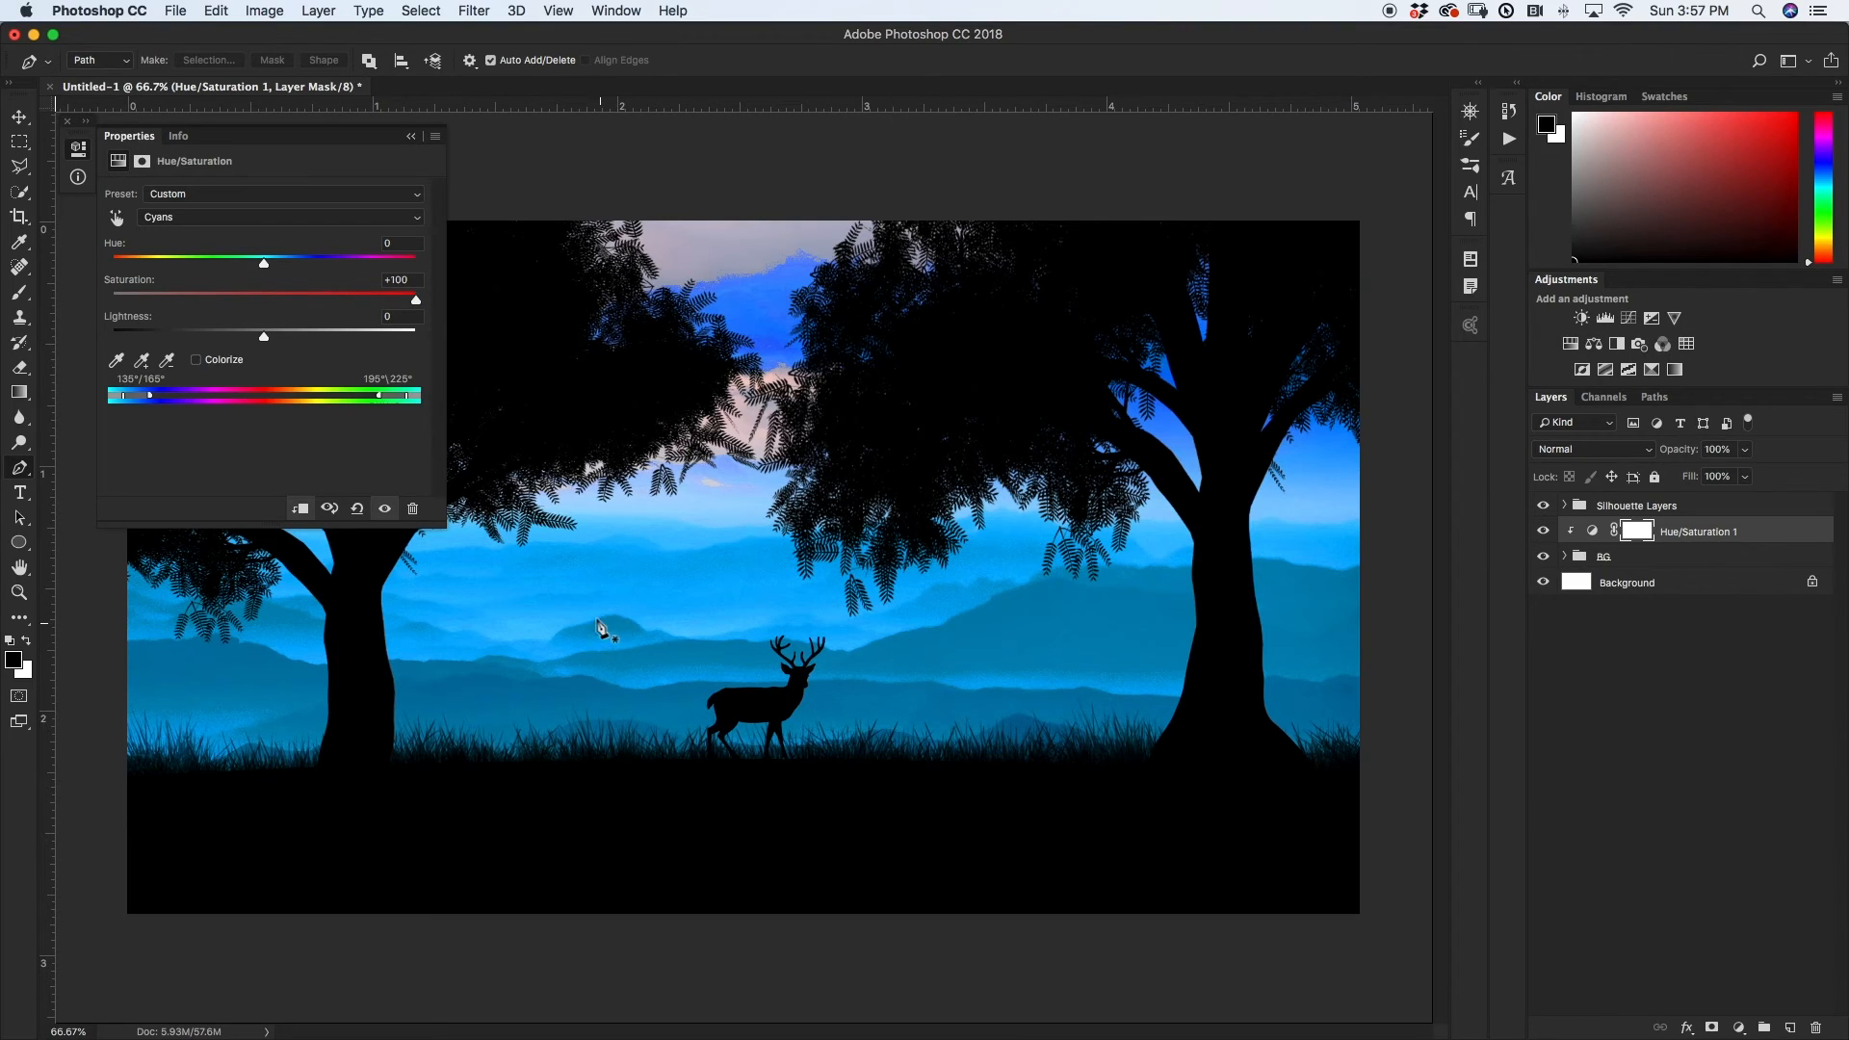
double_click(127, 286)
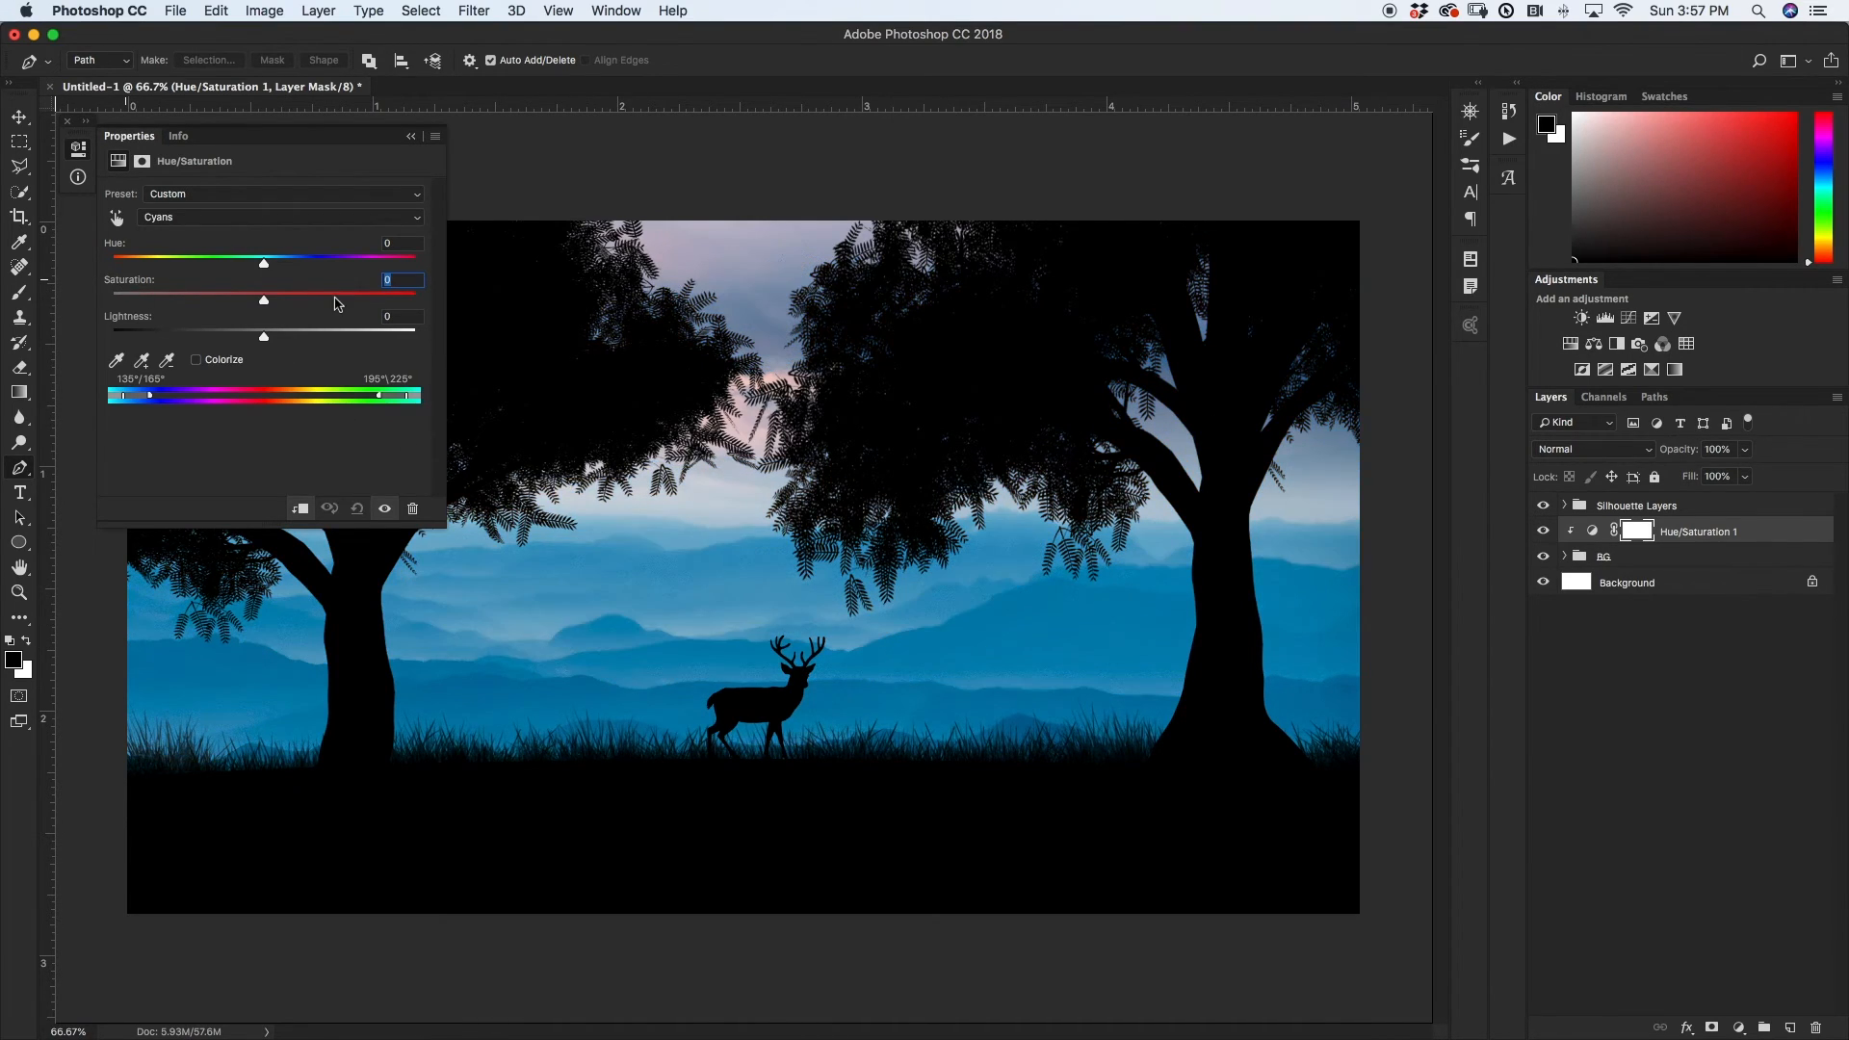
left_click_drag(266, 268, 295, 340)
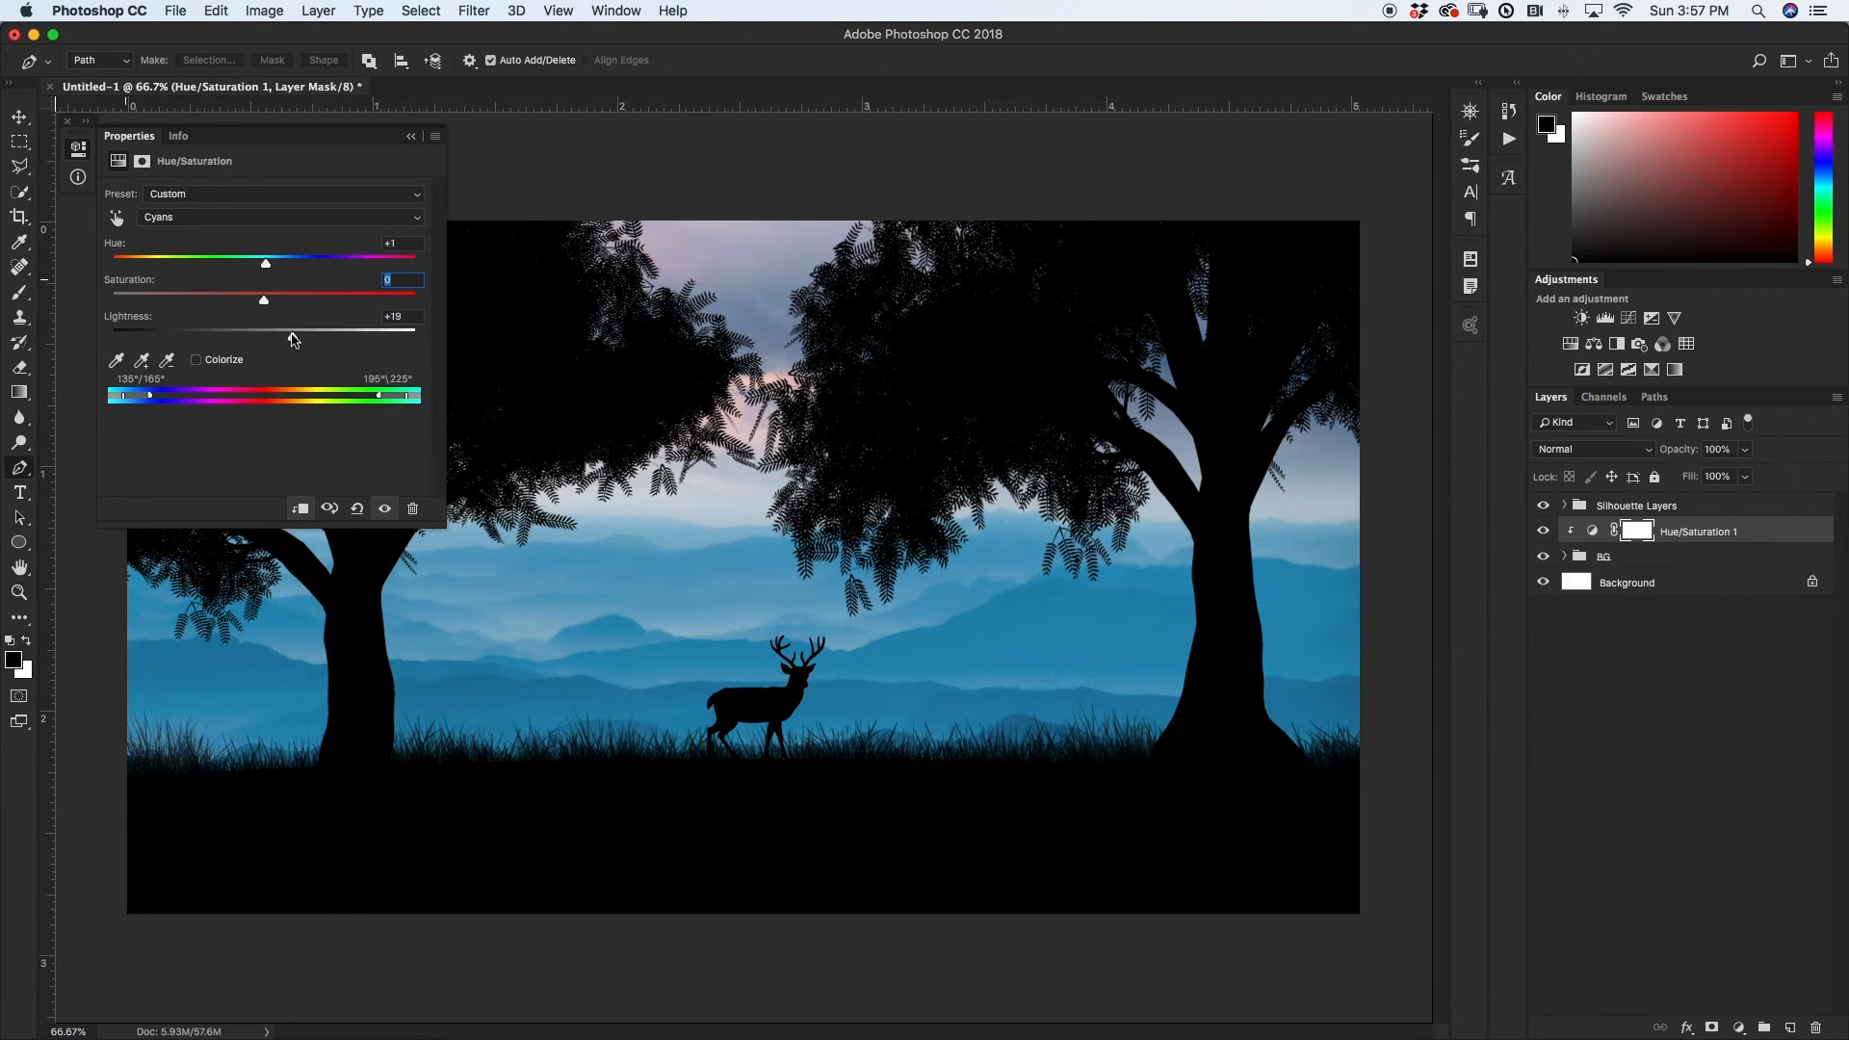
- Test which areas the Yellows range affects by setting its saturation to +100, and reset it to 0
left_click(234, 216)
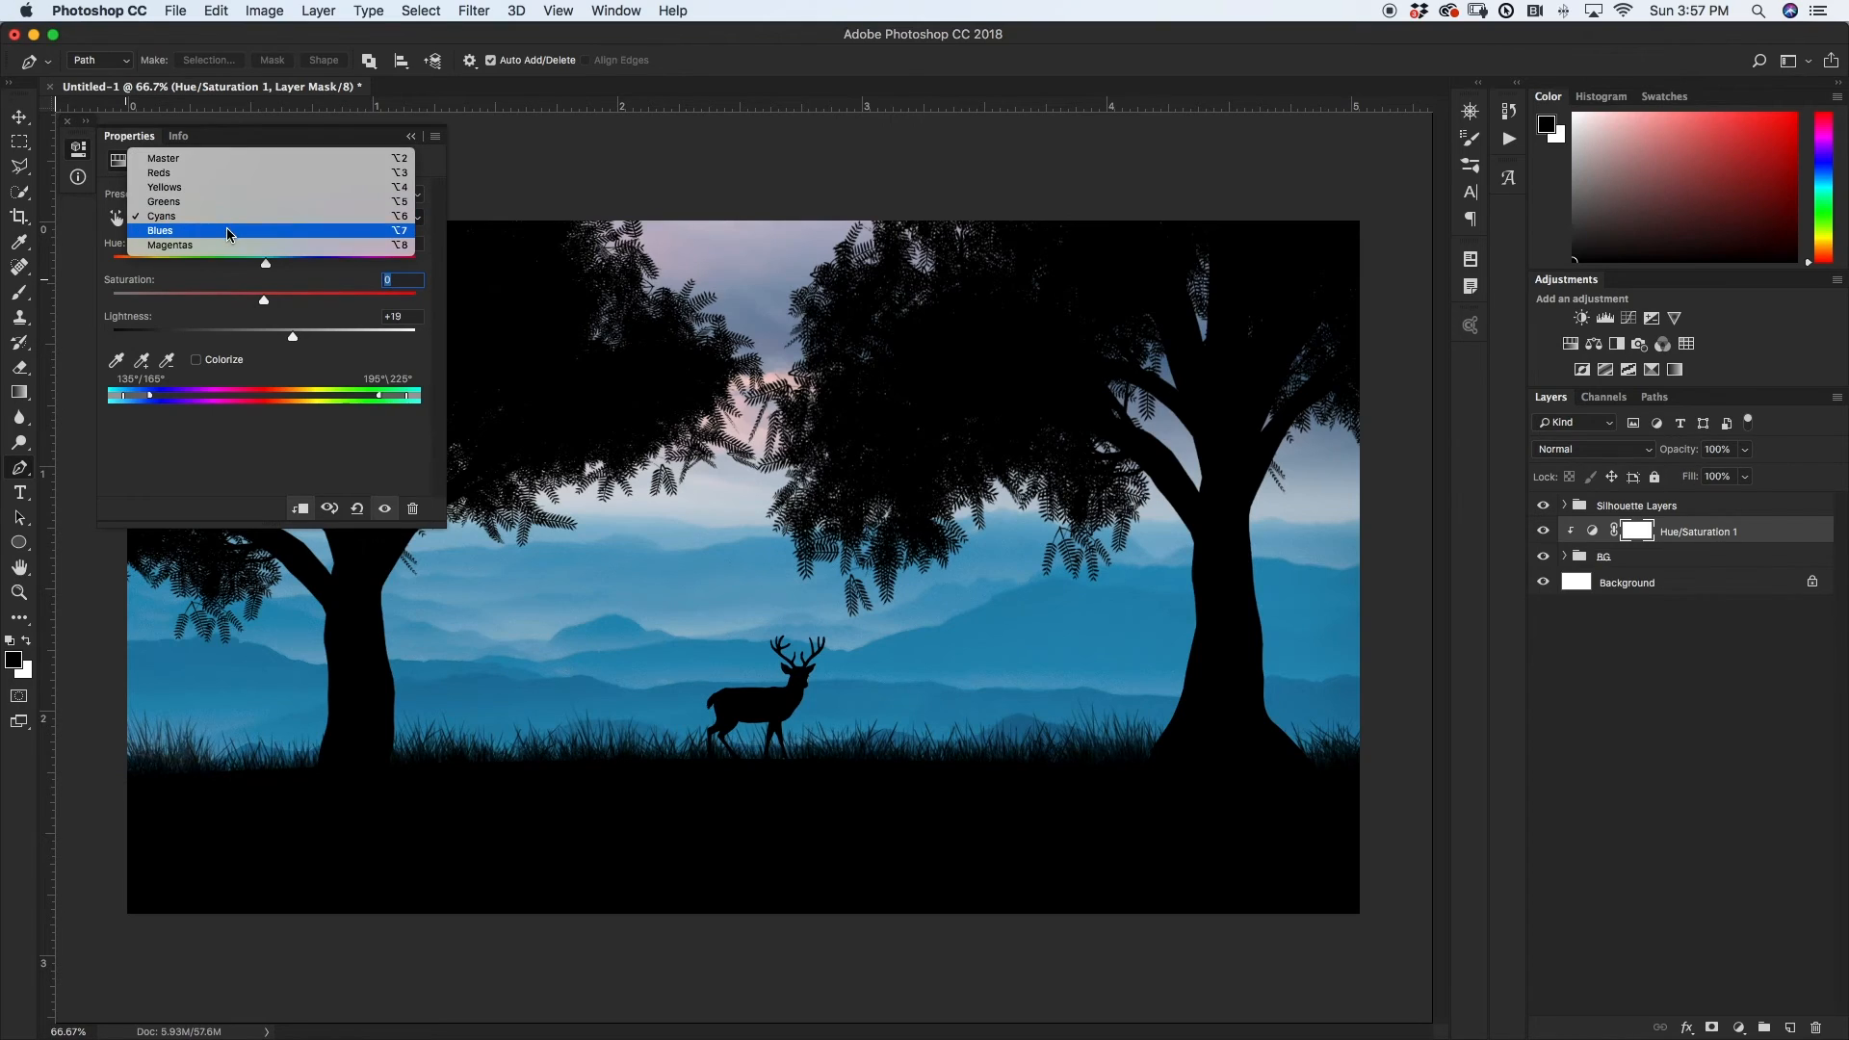
left_click(215, 187)
type("100")
key("Return")
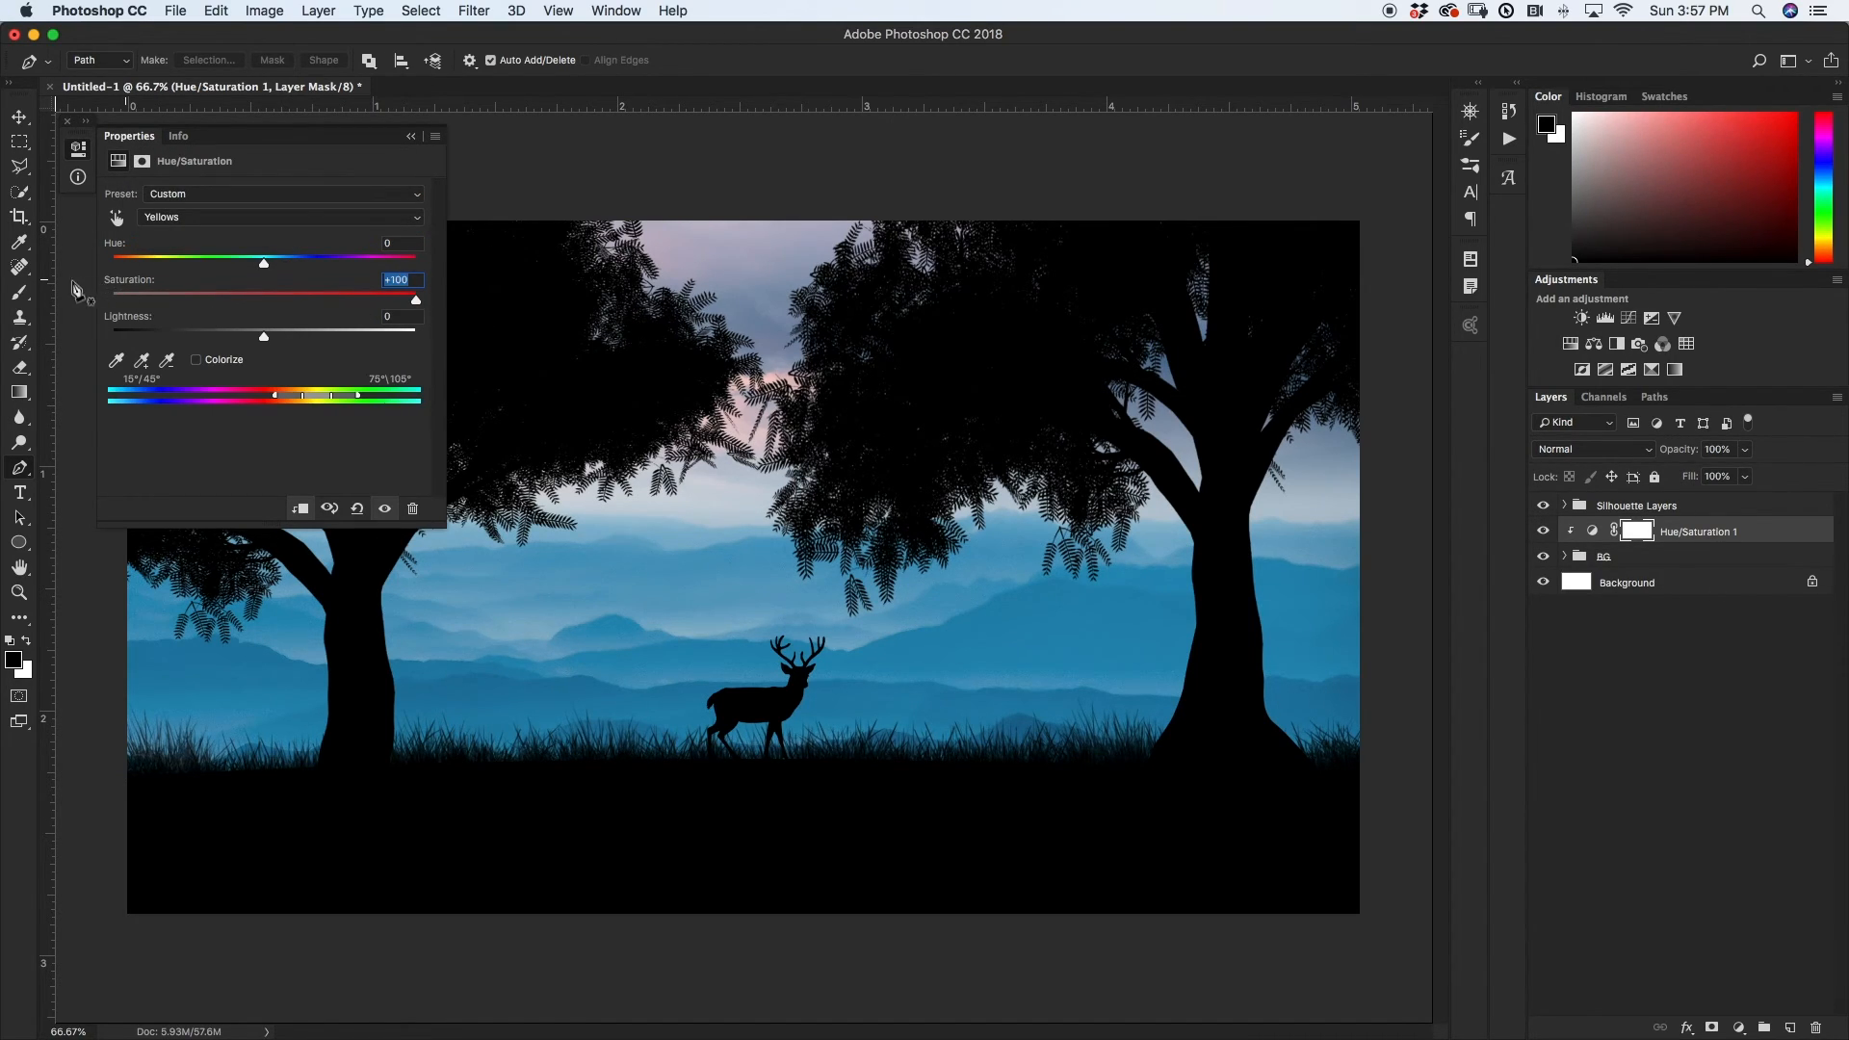
type("0")
key("Return")
- Test the saturation of the Reds range at +100 and of the Greens range, resetting each to 0
left_click(167, 217)
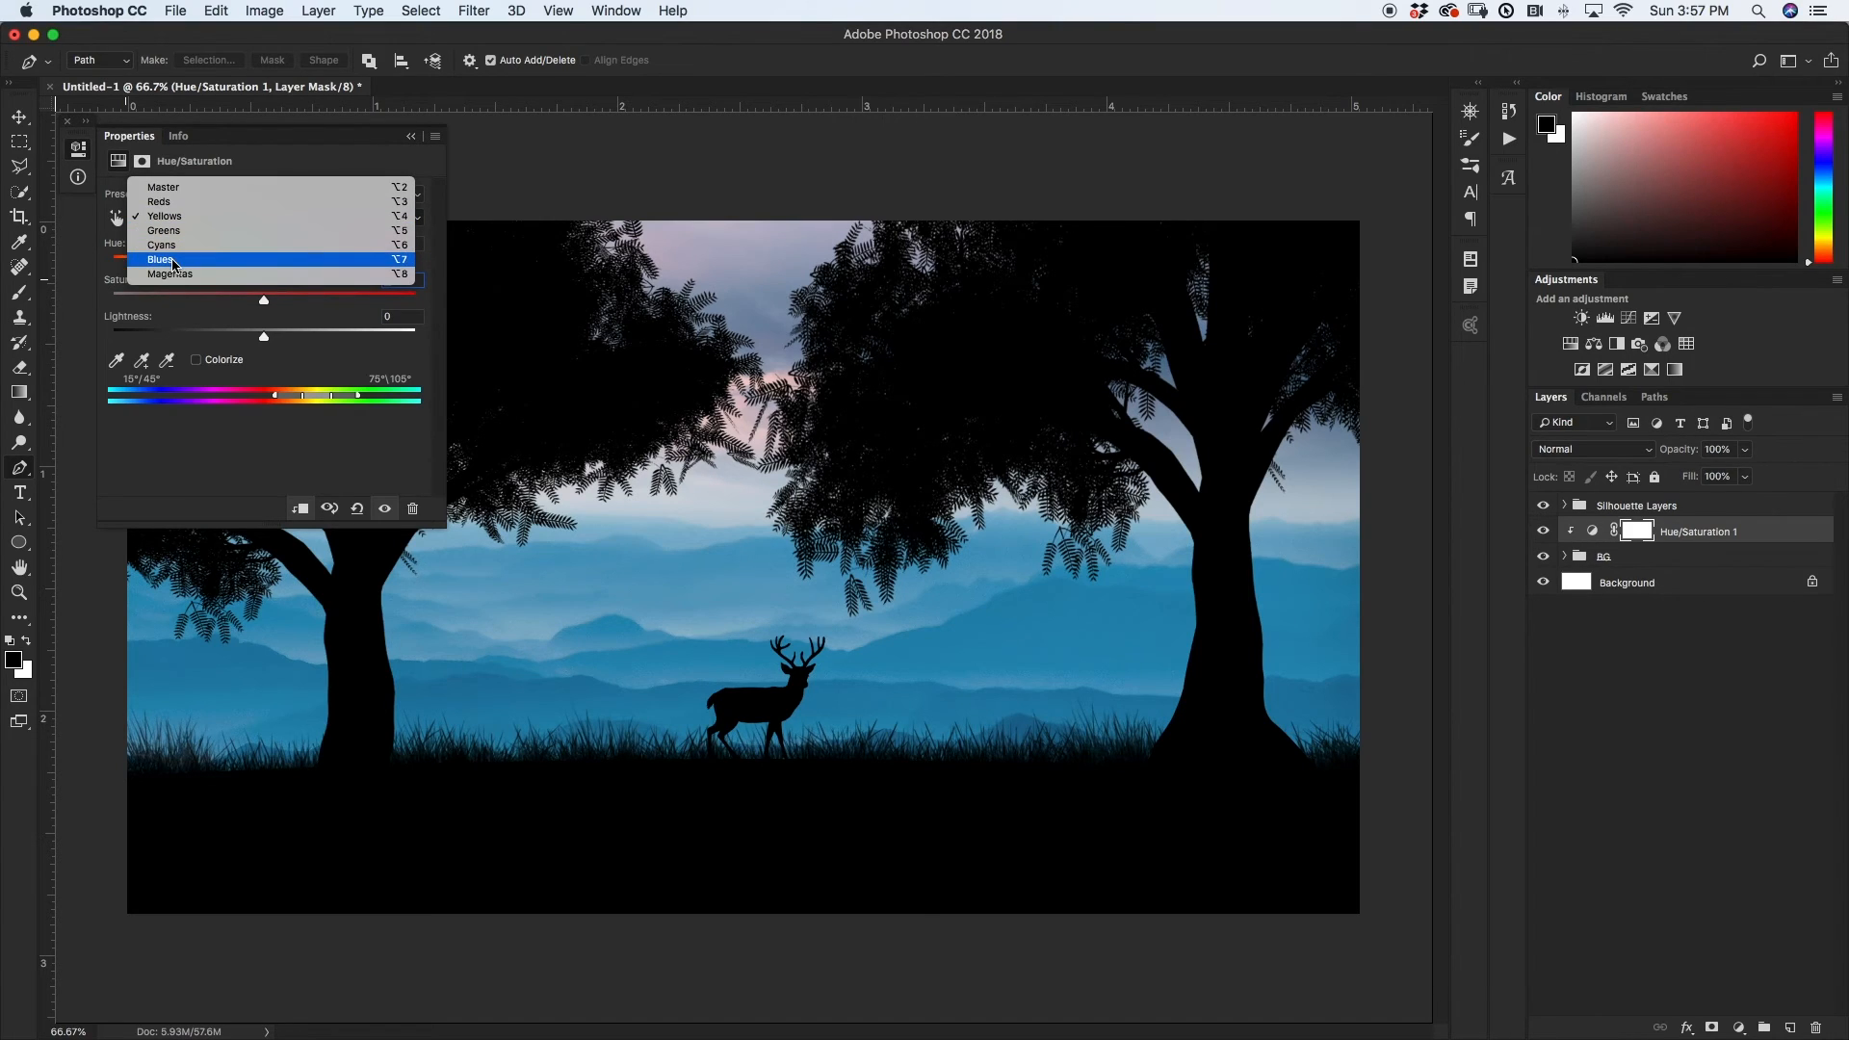
left_click(169, 202)
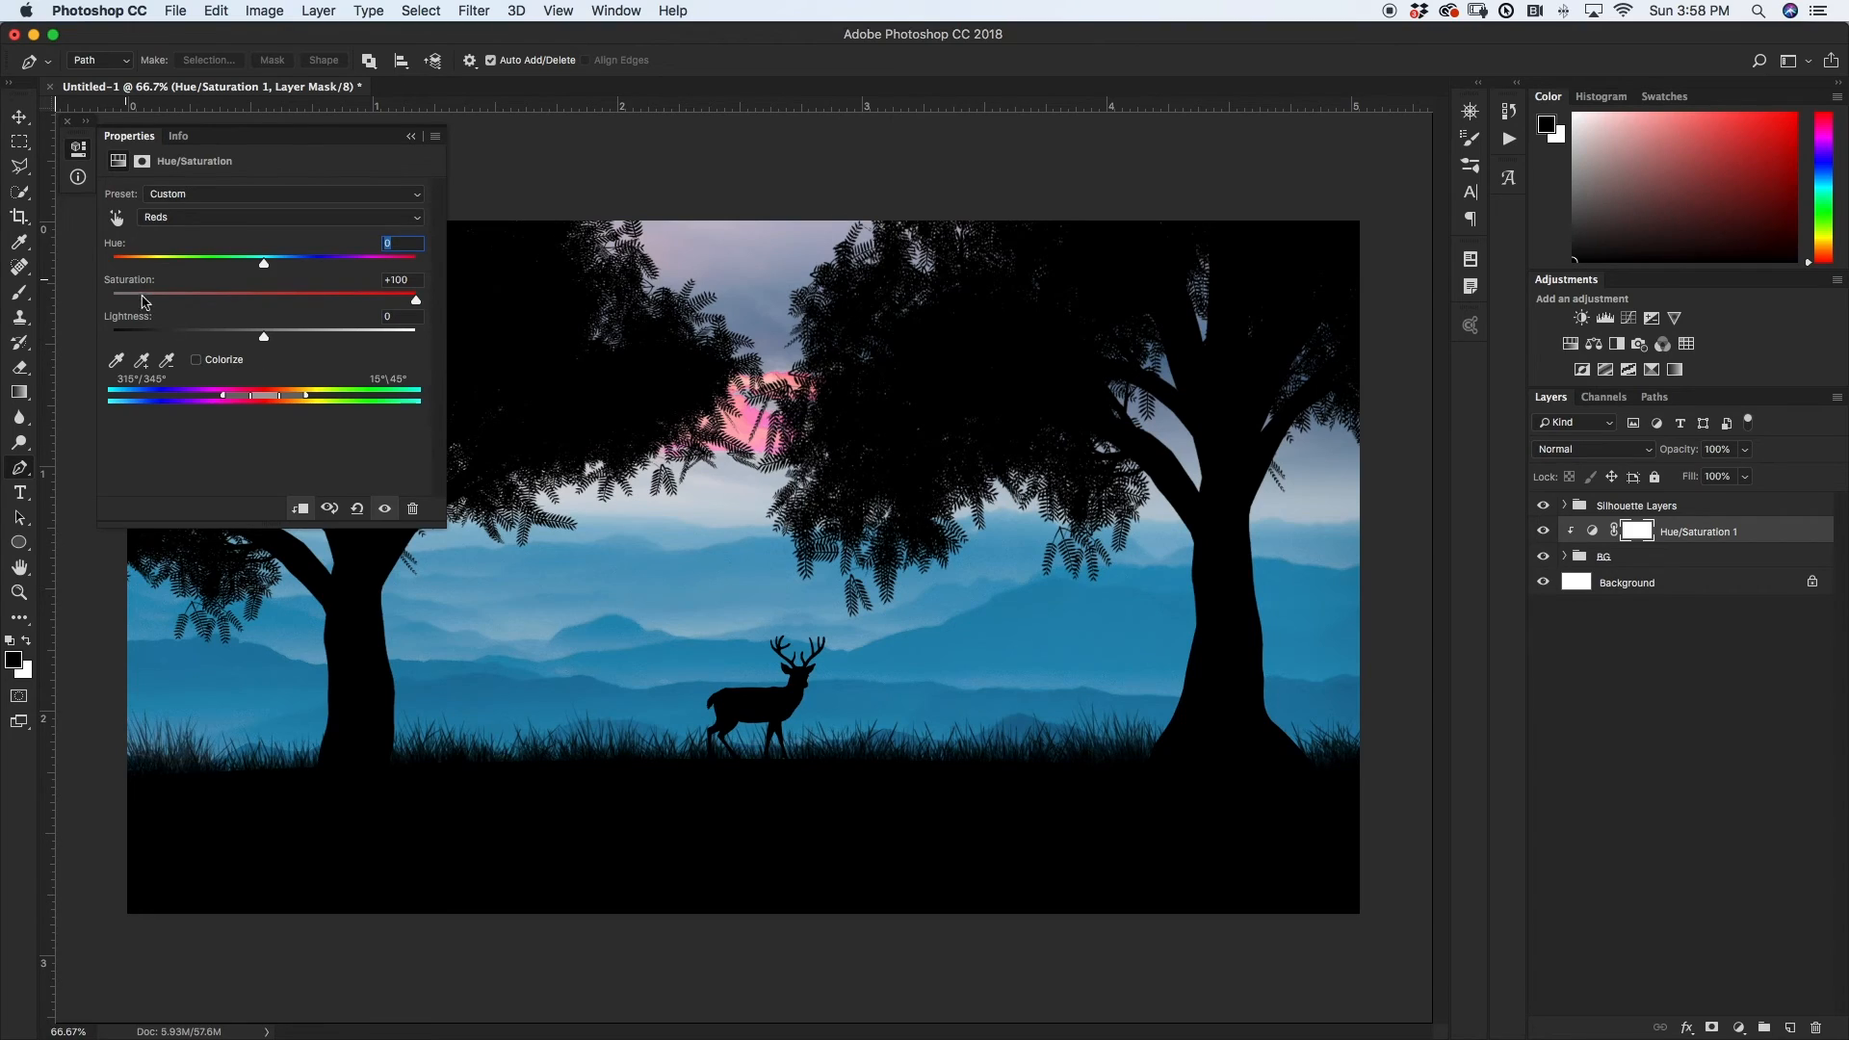
key("Tab")
type("0")
left_click(166, 216)
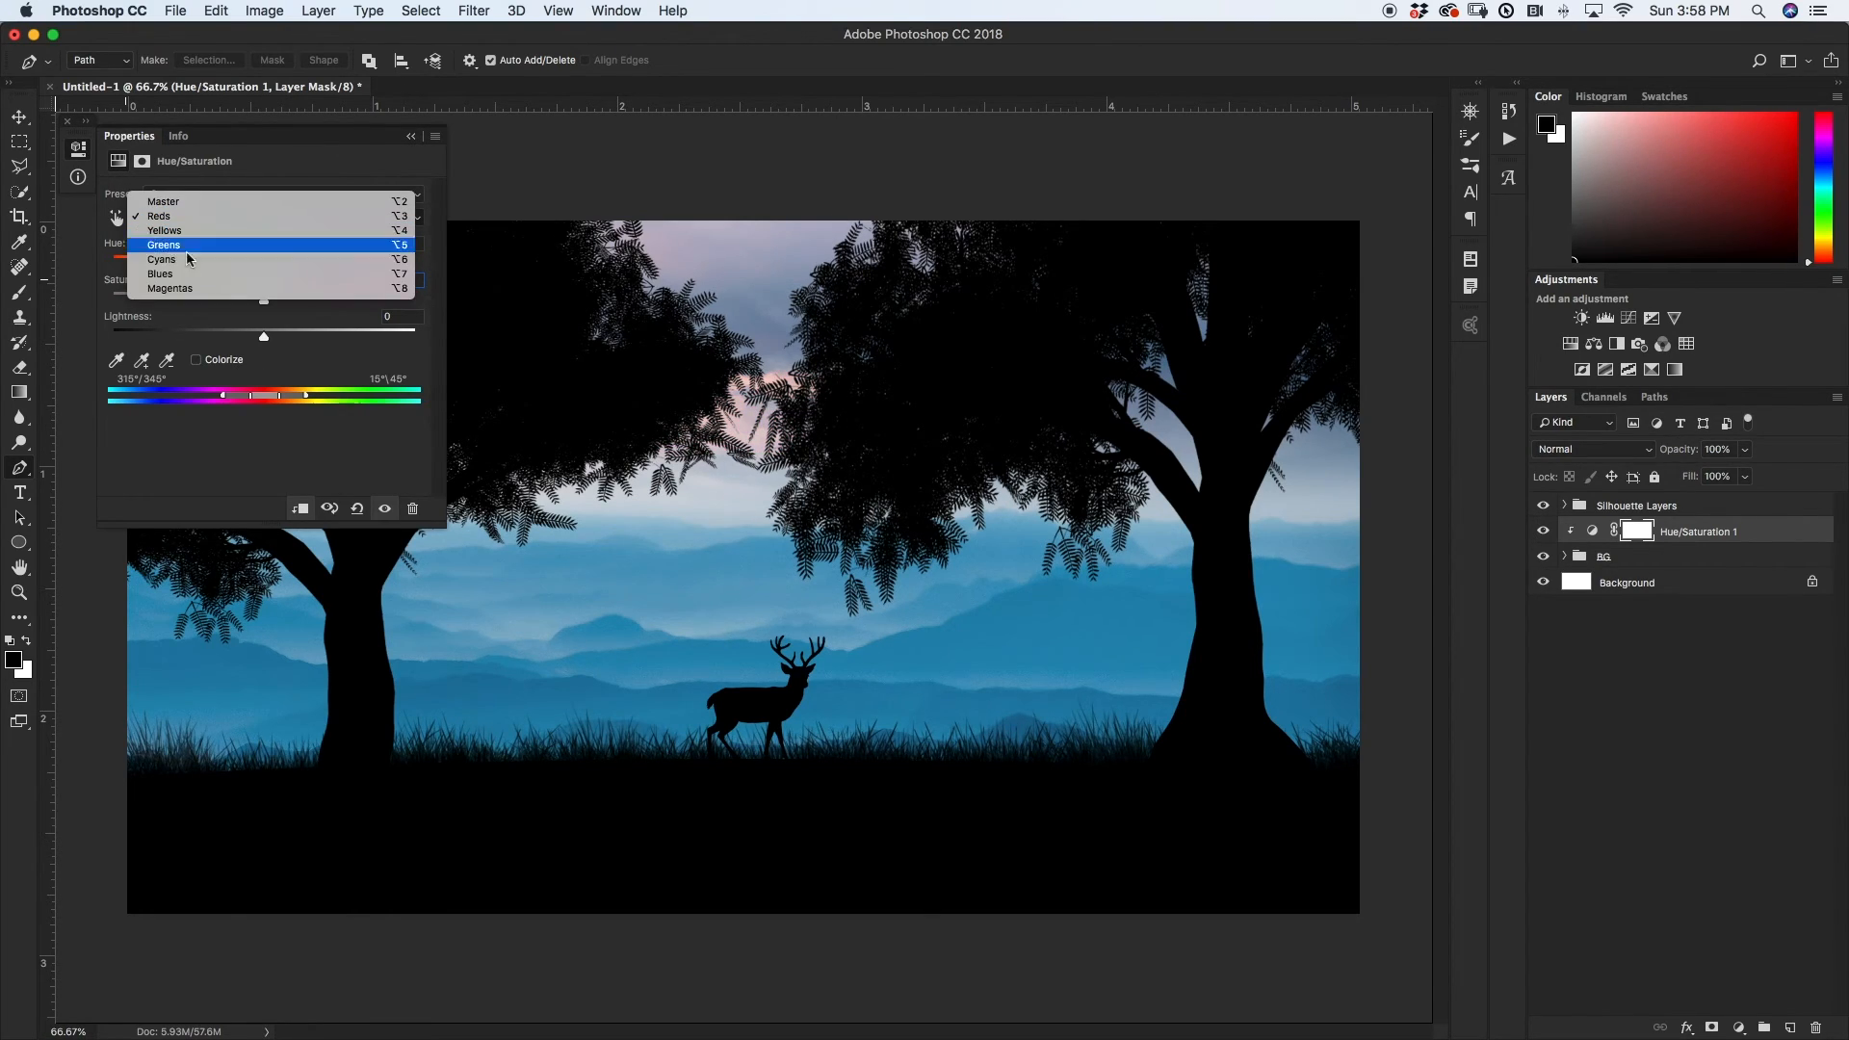
left_click(187, 248)
type("0")
- Preview the Blues at +100 saturation and reset it, set their hue to +19, and slightly raise their saturation and lightness
left_click(173, 218)
left_click(164, 245)
type("100")
key("Return")
type("0")
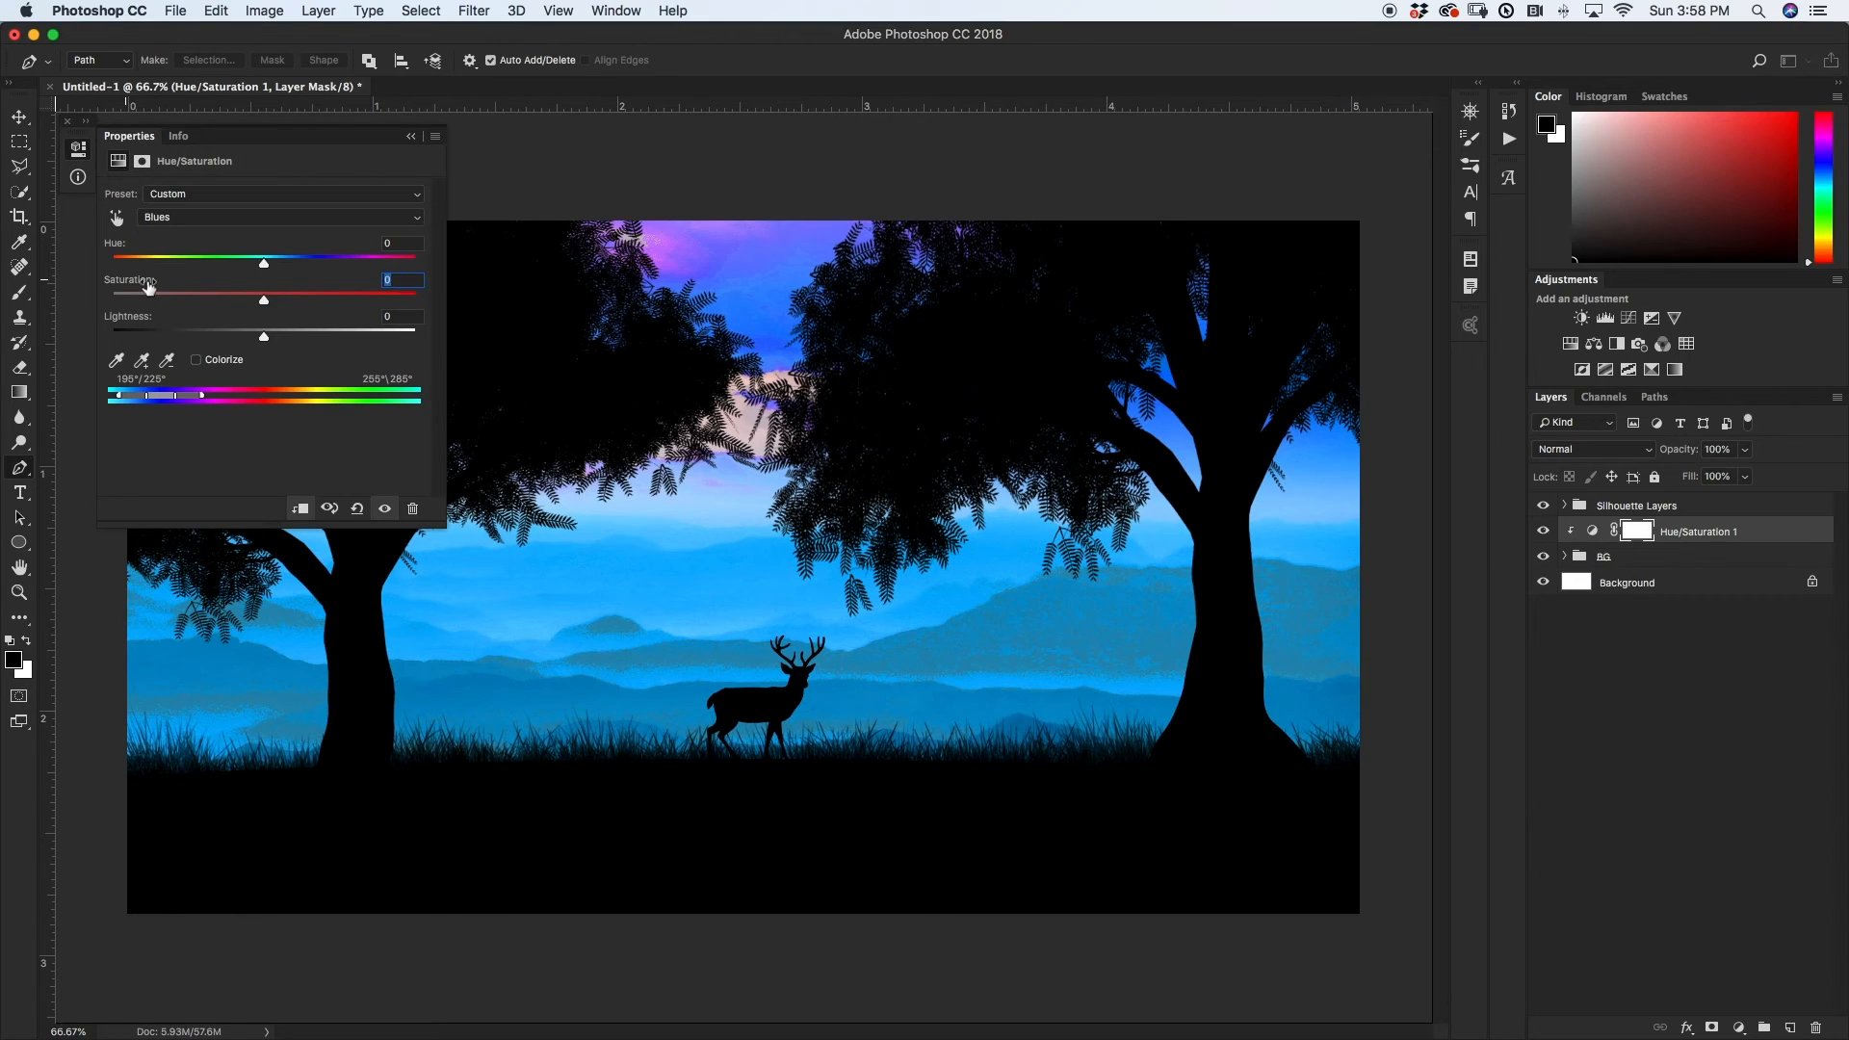
mouse_move(268, 260)
left_mouse_down()
mouse_move(248, 259)
mouse_move(290, 264)
left_mouse_up()
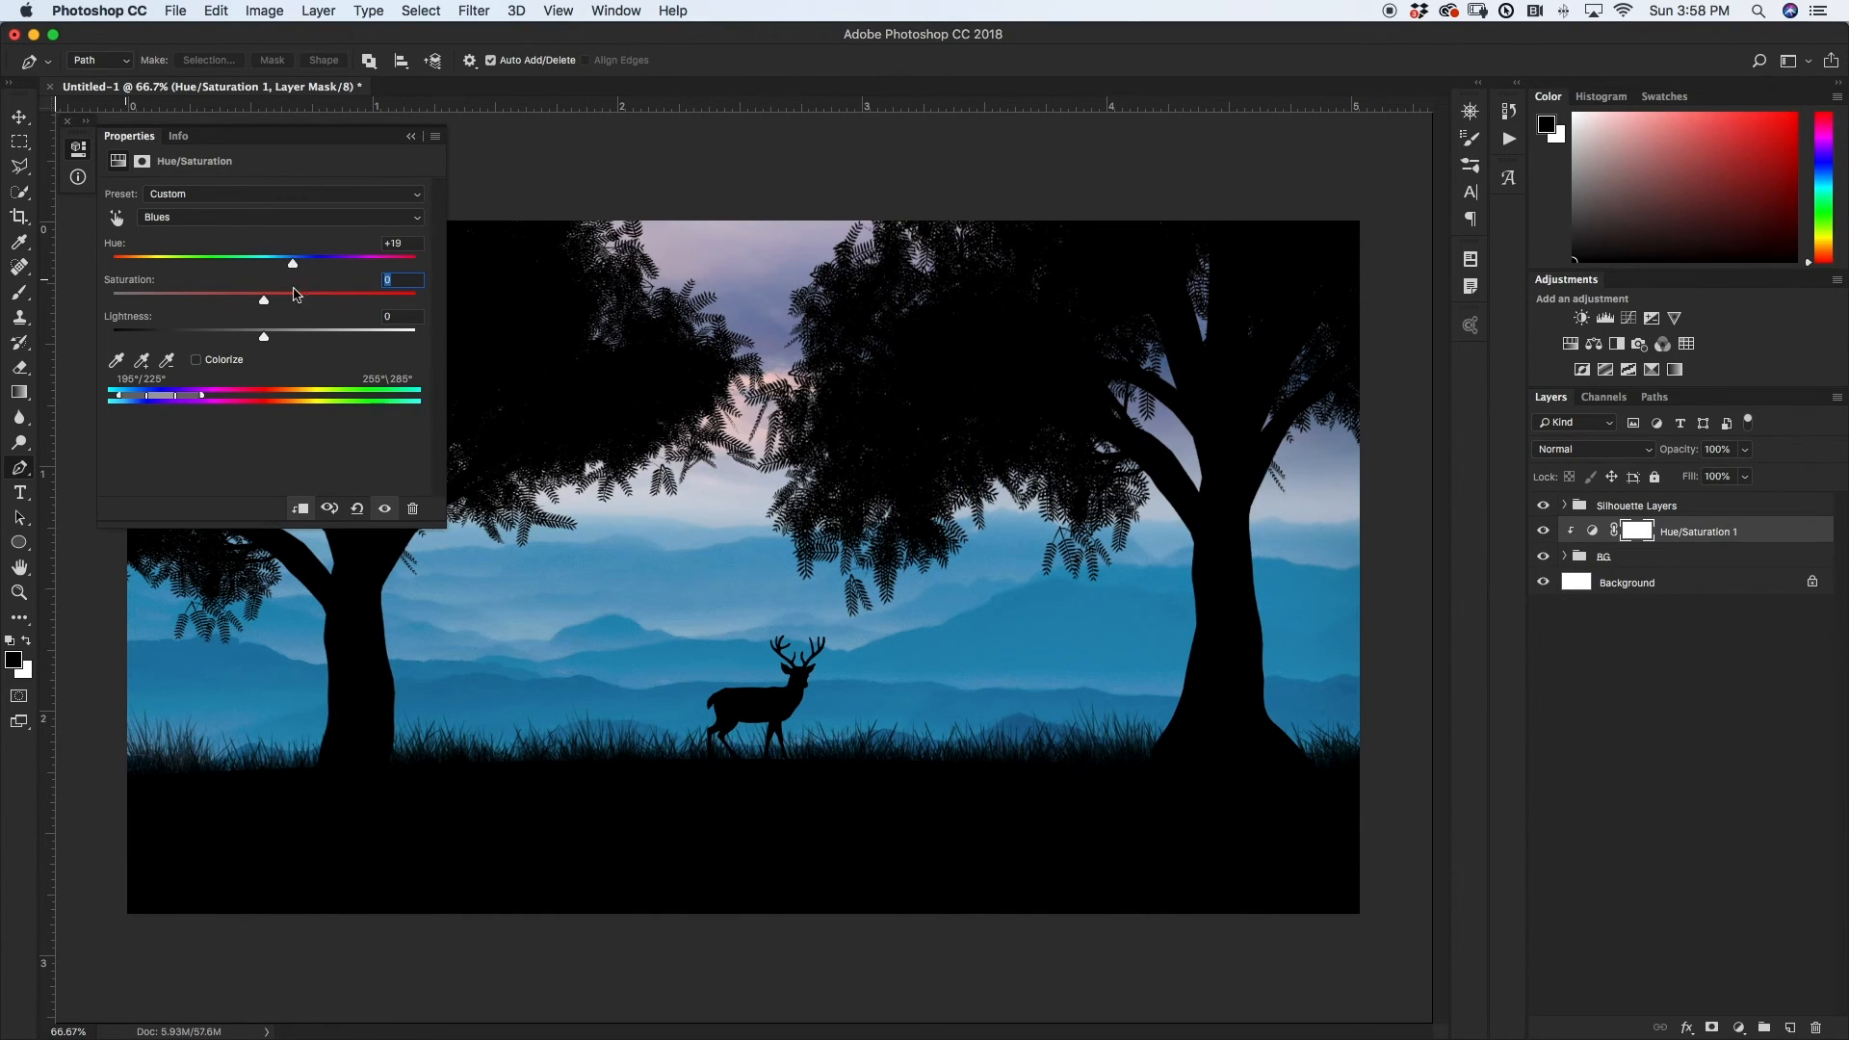
mouse_move(273, 303)
left_mouse_down()
mouse_move(208, 305)
mouse_move(310, 307)
mouse_move(273, 305)
left_mouse_up()
mouse_move(263, 337)
left_mouse_down()
mouse_move(229, 337)
mouse_move(284, 338)
left_mouse_up()
- Preview the Magentas at +100 saturation, reset saturation to 0, and shift their hue to +54
left_click(280, 217)
left_click(193, 232)
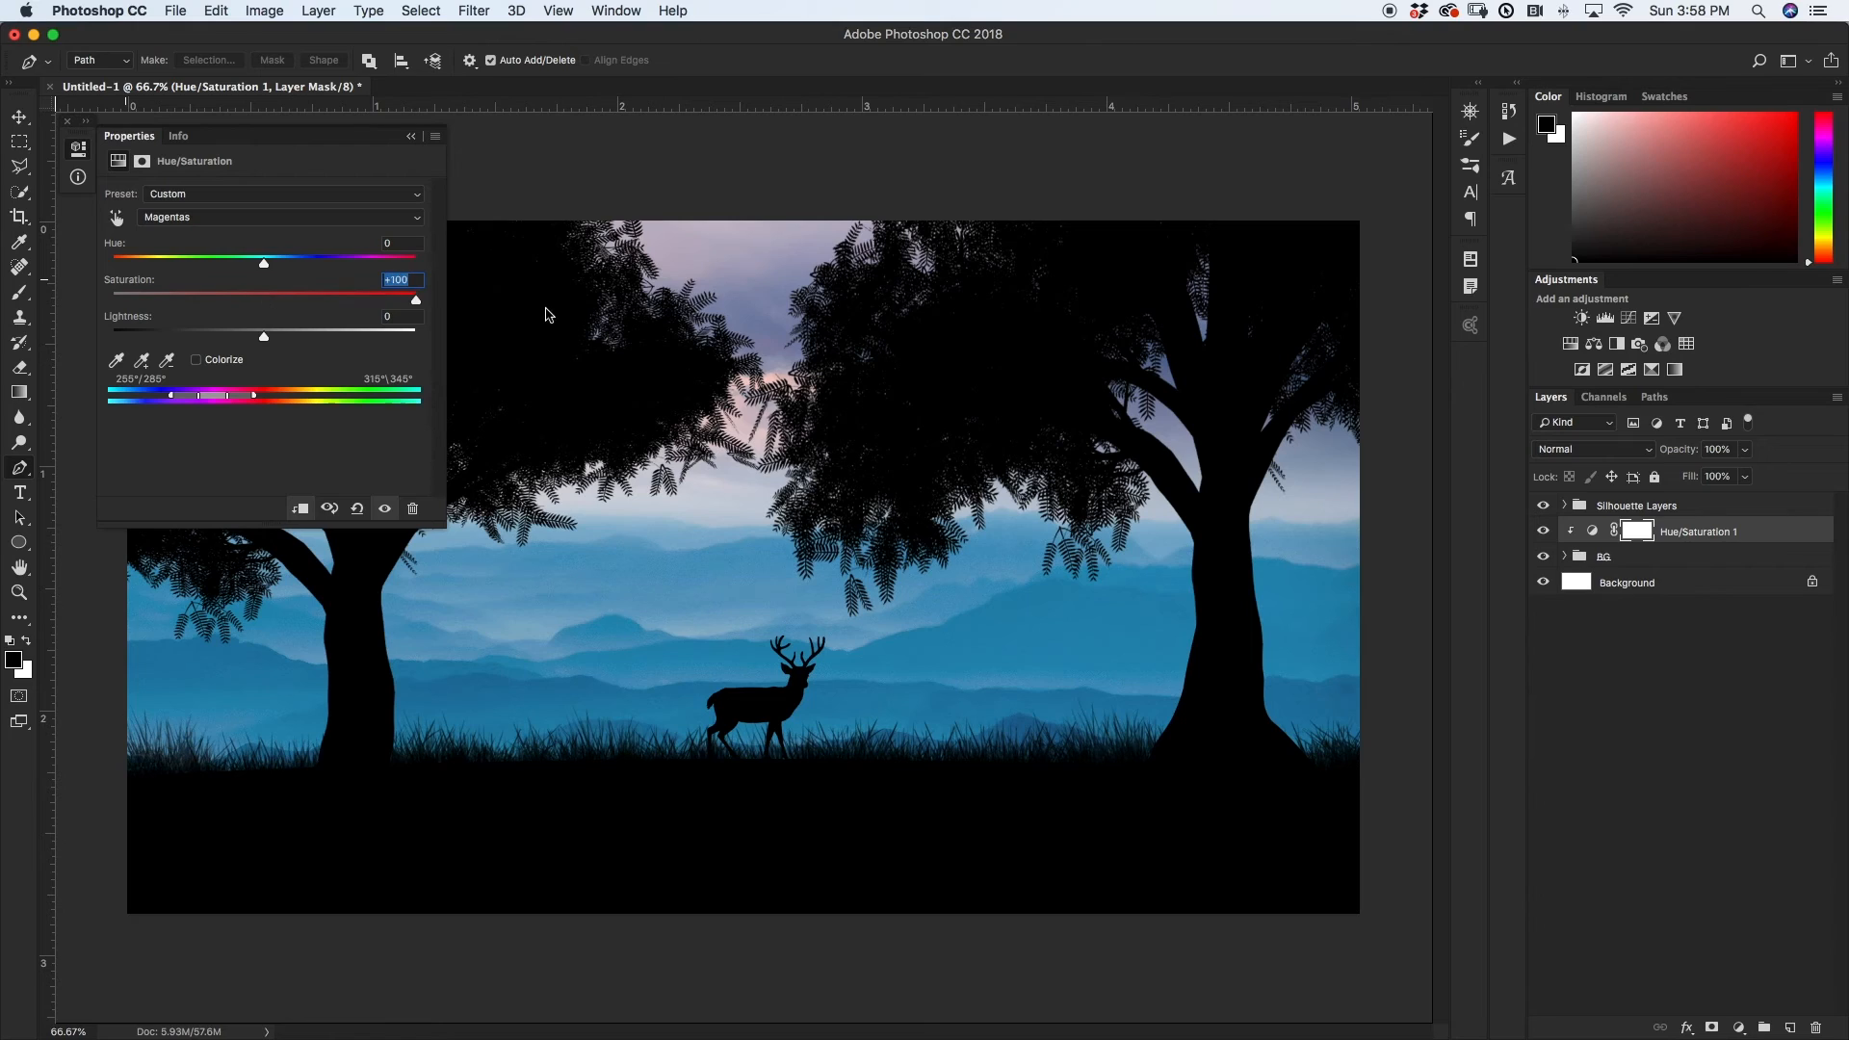
type("0")
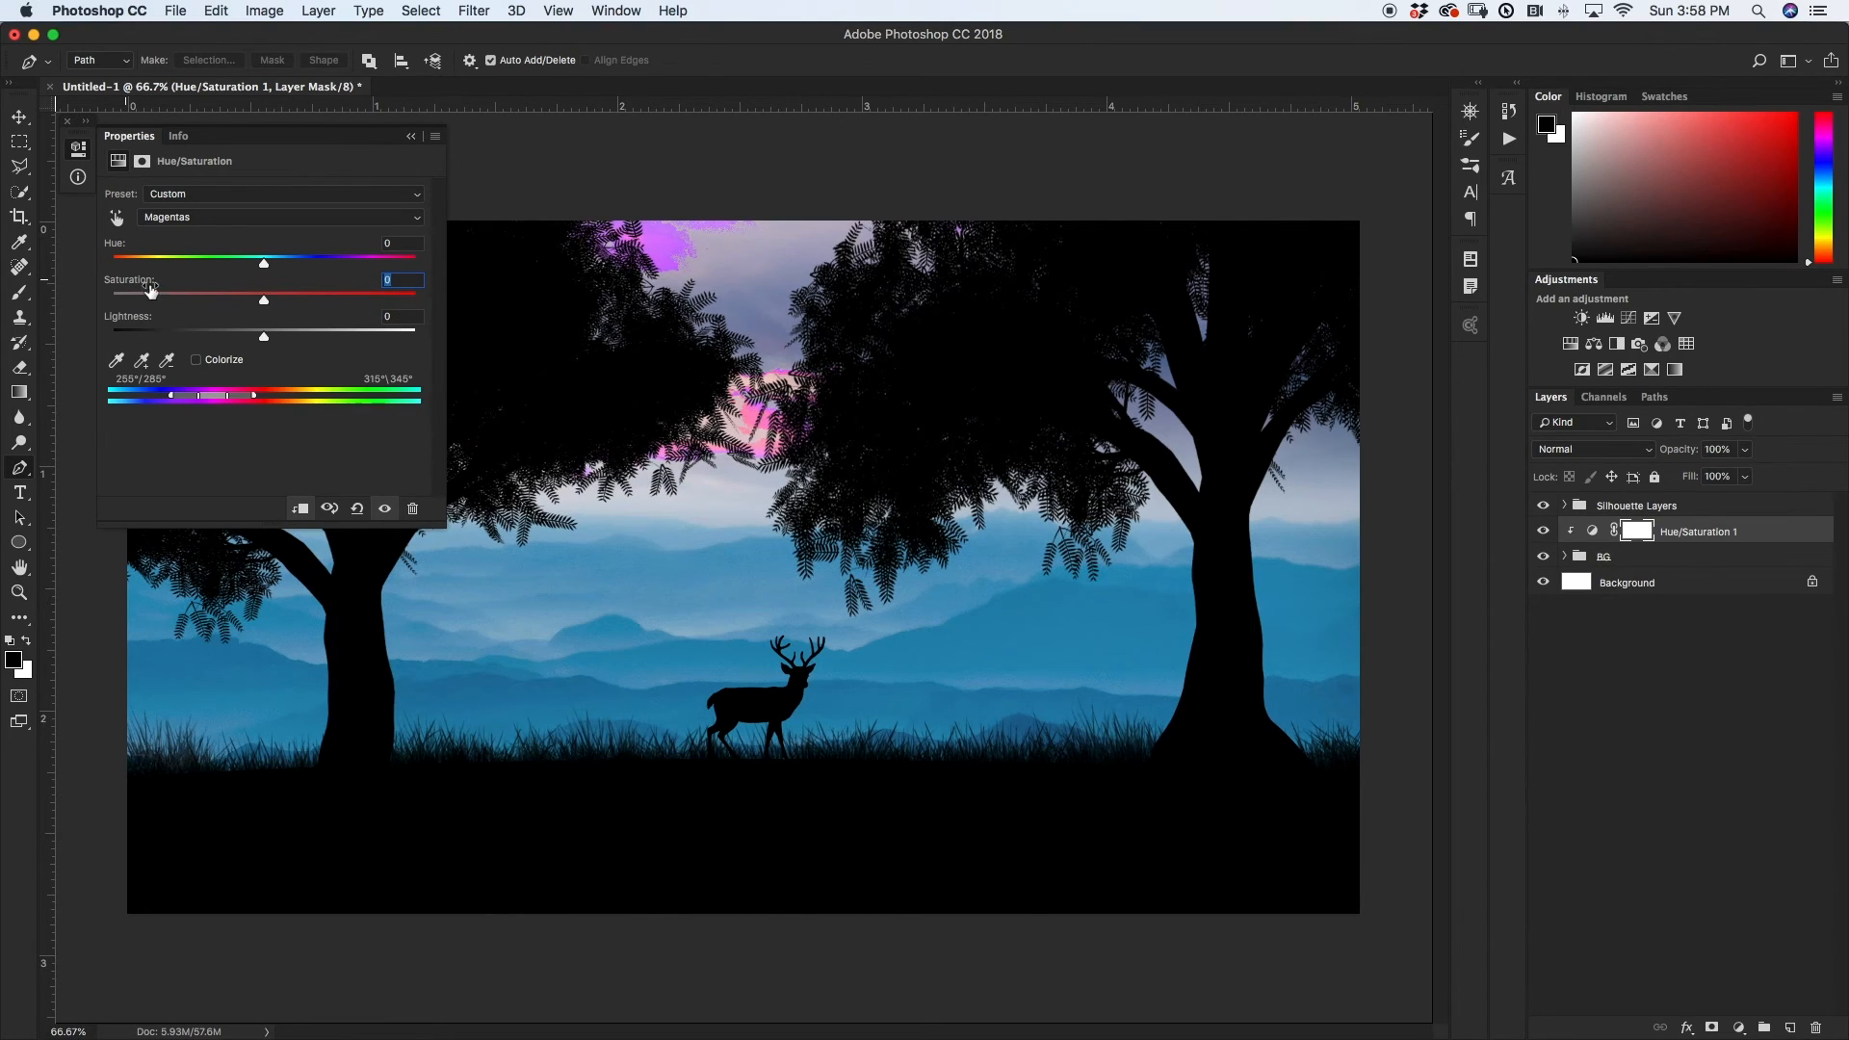
left_click_drag(264, 261, 337, 264)
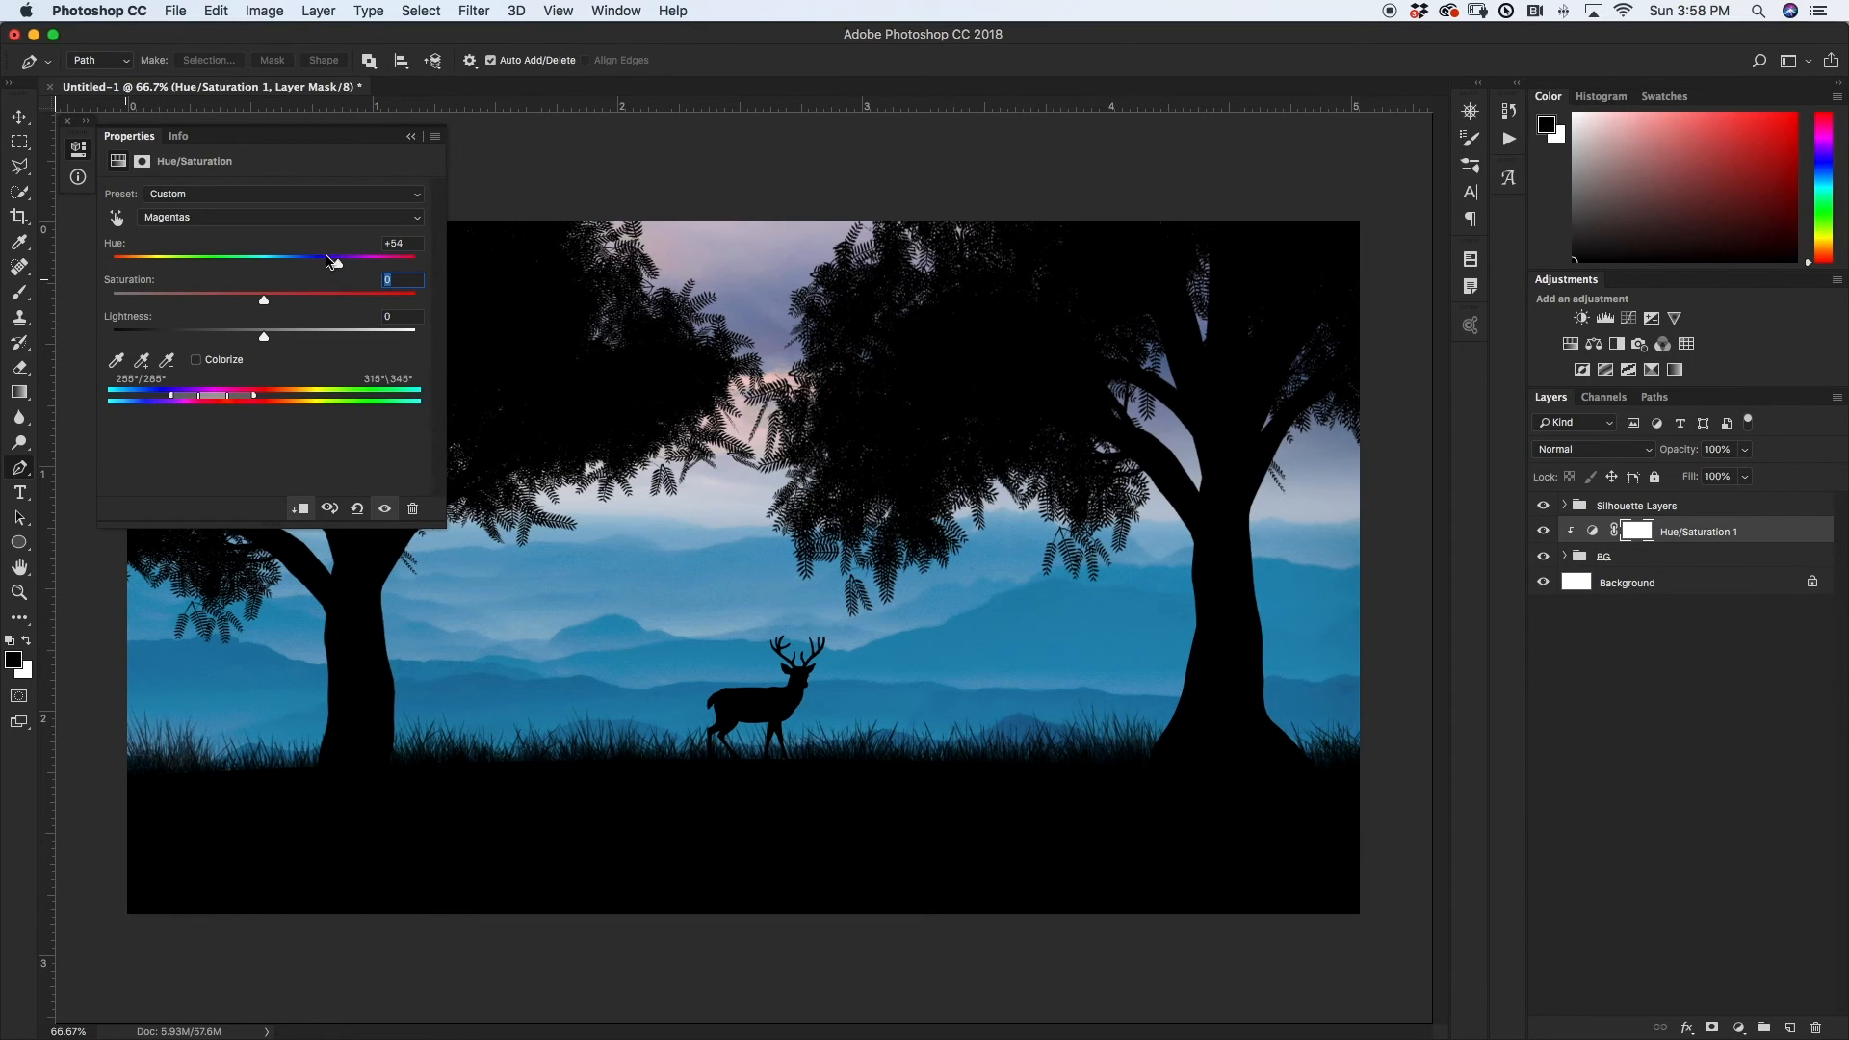
- Reset the Magentas hue and add a Color Balance adjustment layer above Hue/Saturation 1, clipped to the background group
double_click(115, 243)
left_click(411, 136)
left_click(1592, 345)
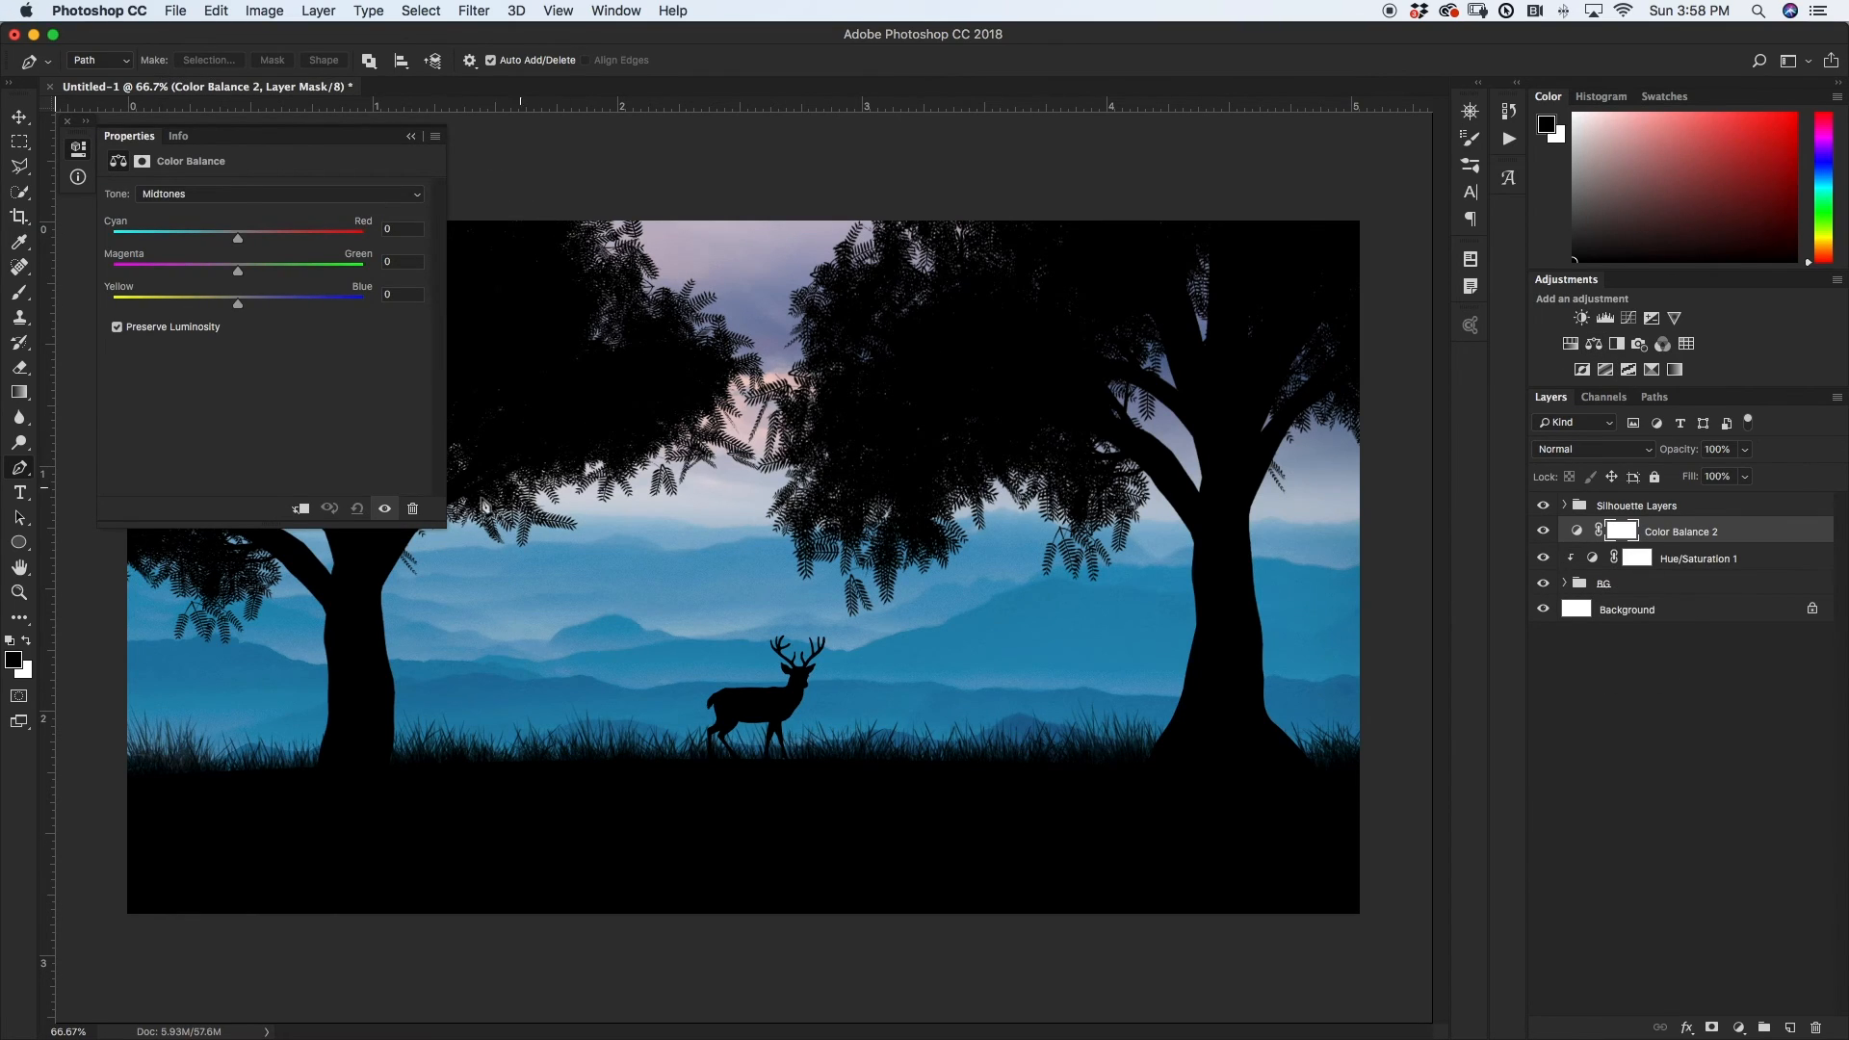
left_click(299, 508)
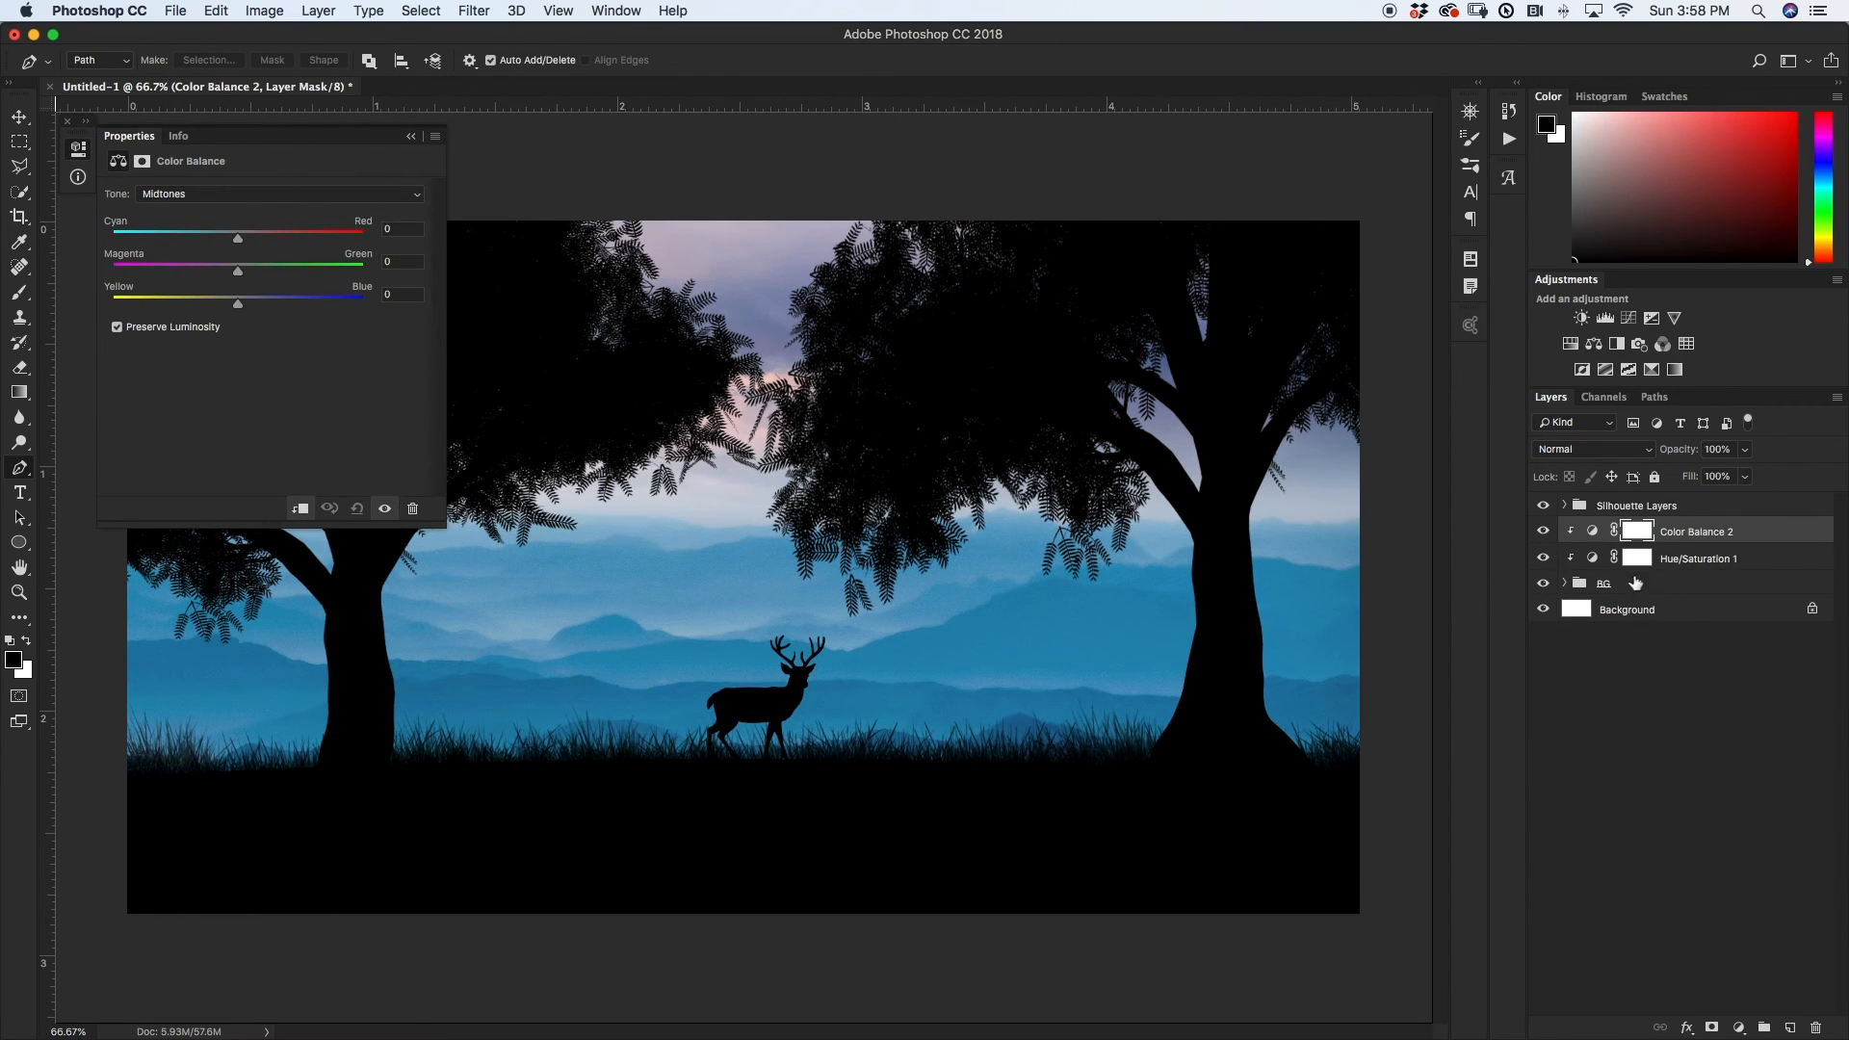
- Fine-tune the Color Balance midtones, shifting Cyan–Red toward red and slightly adjusting Magenta–Green and Yellow–Blue
left_click_drag(239, 304, 239, 307)
left_click_drag(238, 238, 253, 240)
left_click_drag(238, 274, 241, 276)
- Set the Color Balance shadows to about -1 for Cyan–Red, -2 for Magenta–Green and -2 for Yellow–Blue
left_click(217, 193)
left_click(218, 190)
left_click(218, 192)
left_click(217, 177)
left_click_drag(239, 308, 244, 306)
left_click_drag(239, 237, 255, 237)
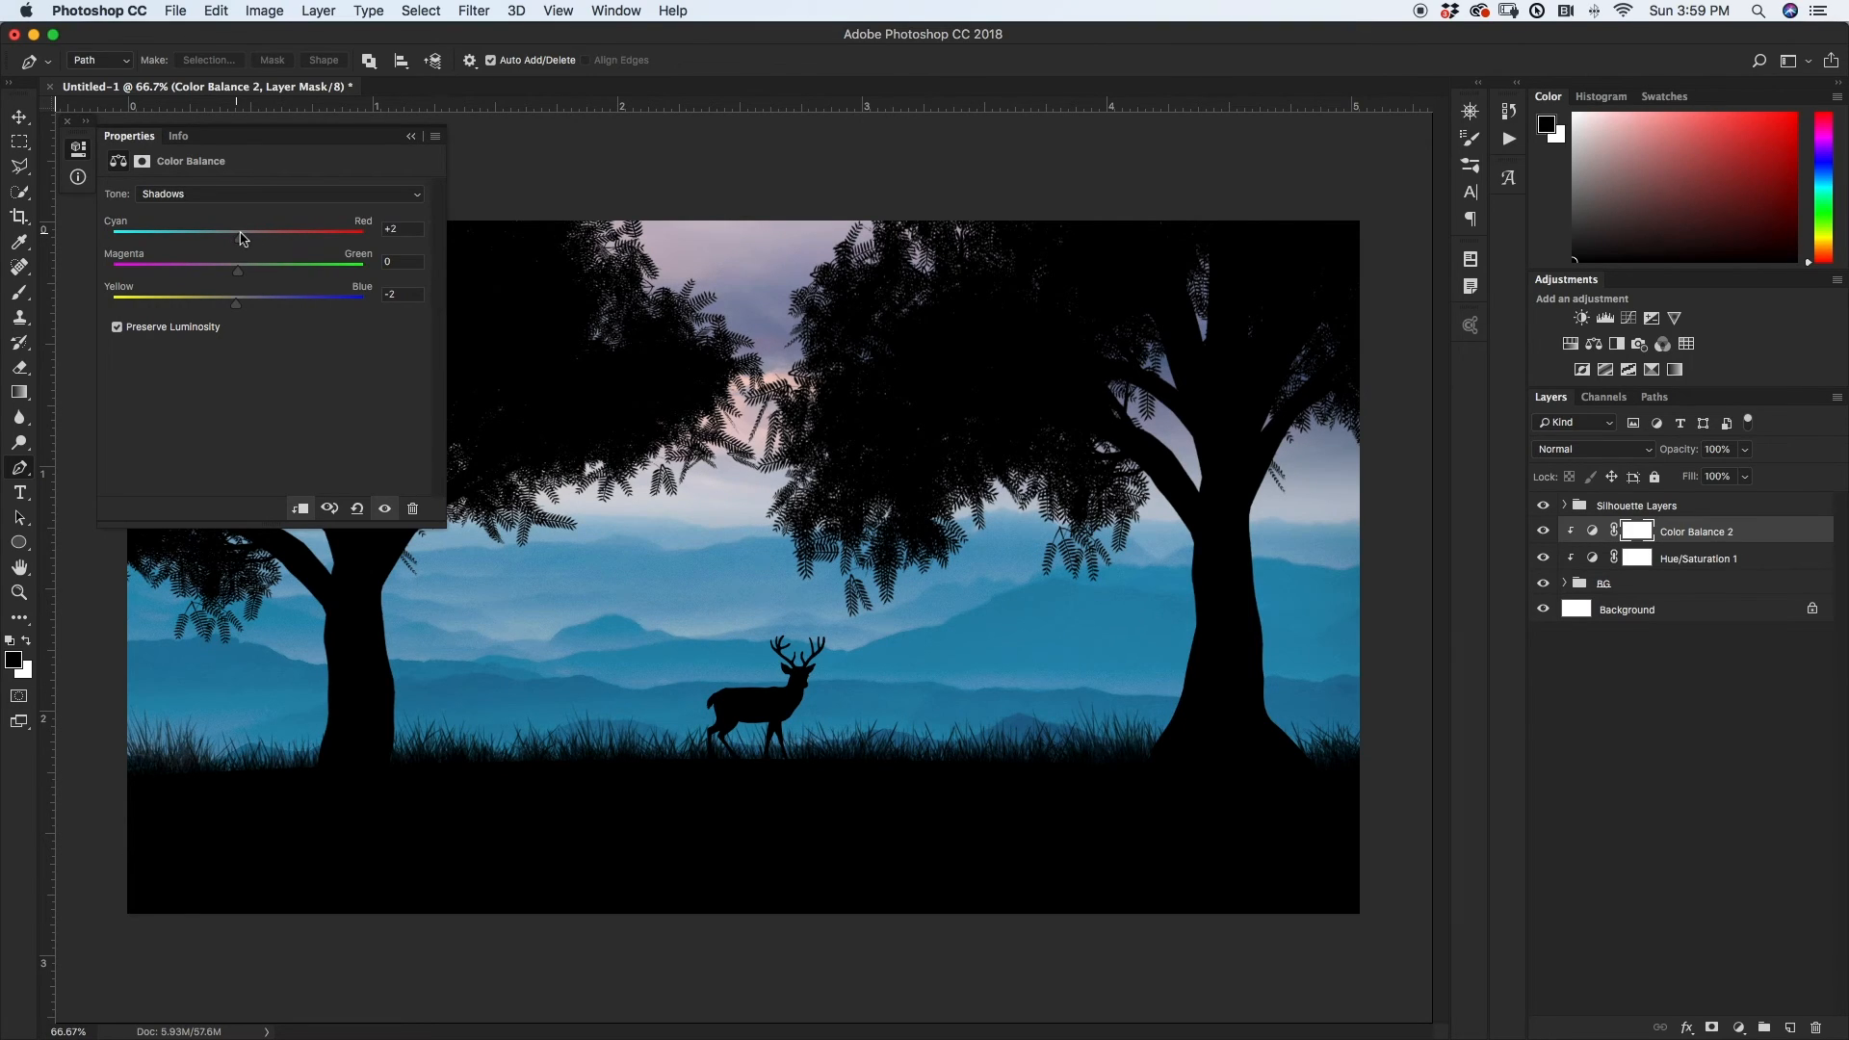
left_click_drag(246, 239, 237, 274)
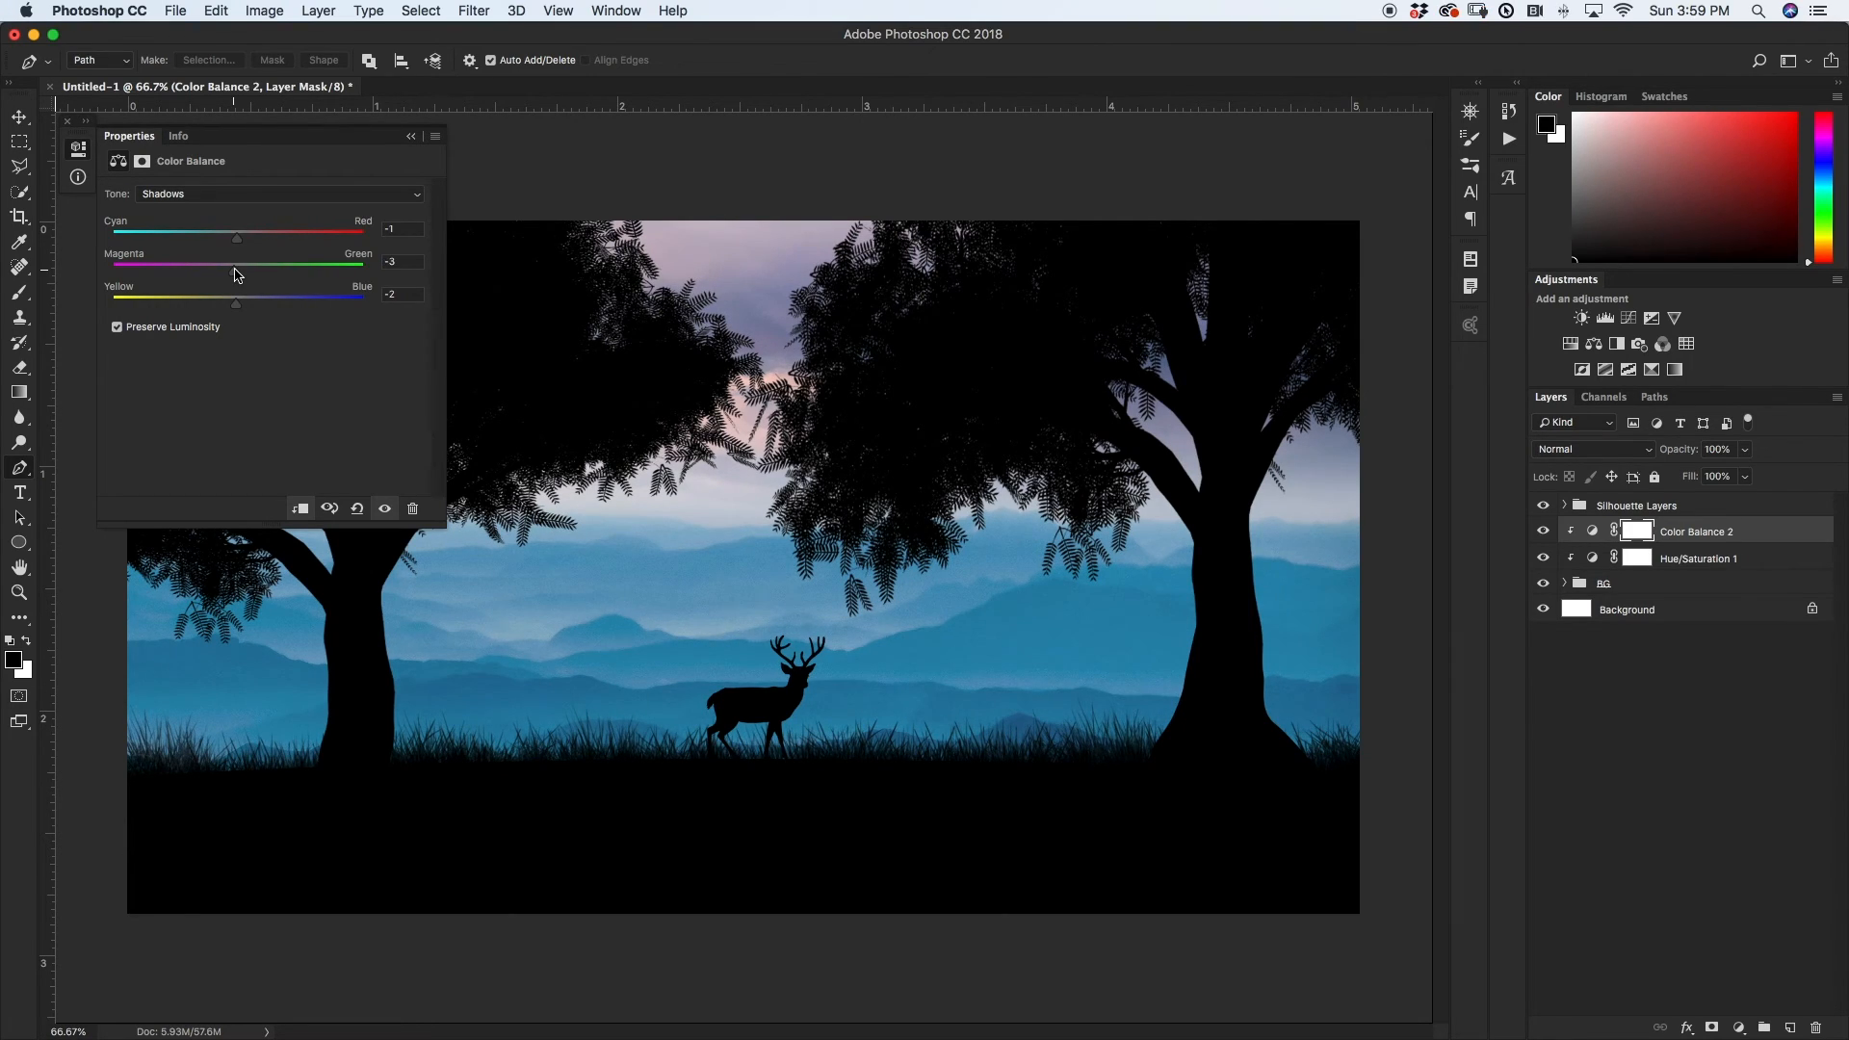
- Shift the Color Balance highlights slightly toward blue on the Yellow–Blue balance
left_click(223, 197)
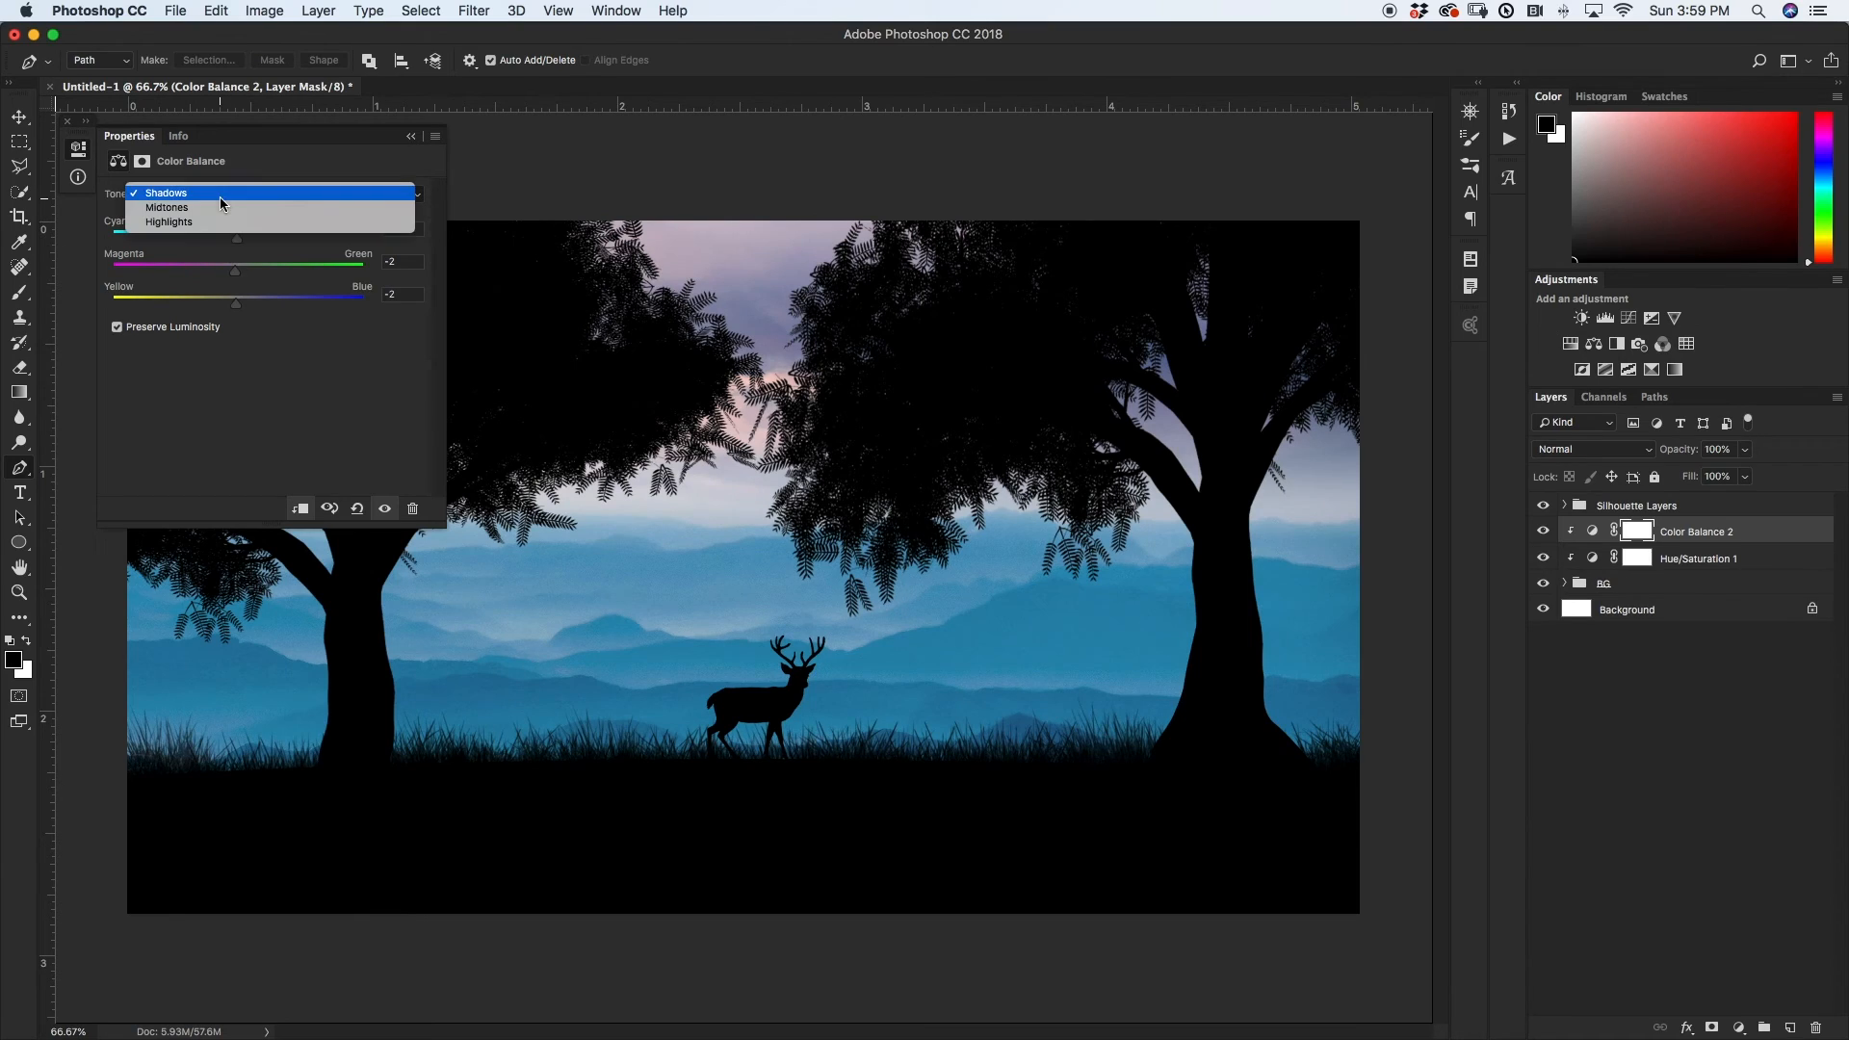
left_click(222, 224)
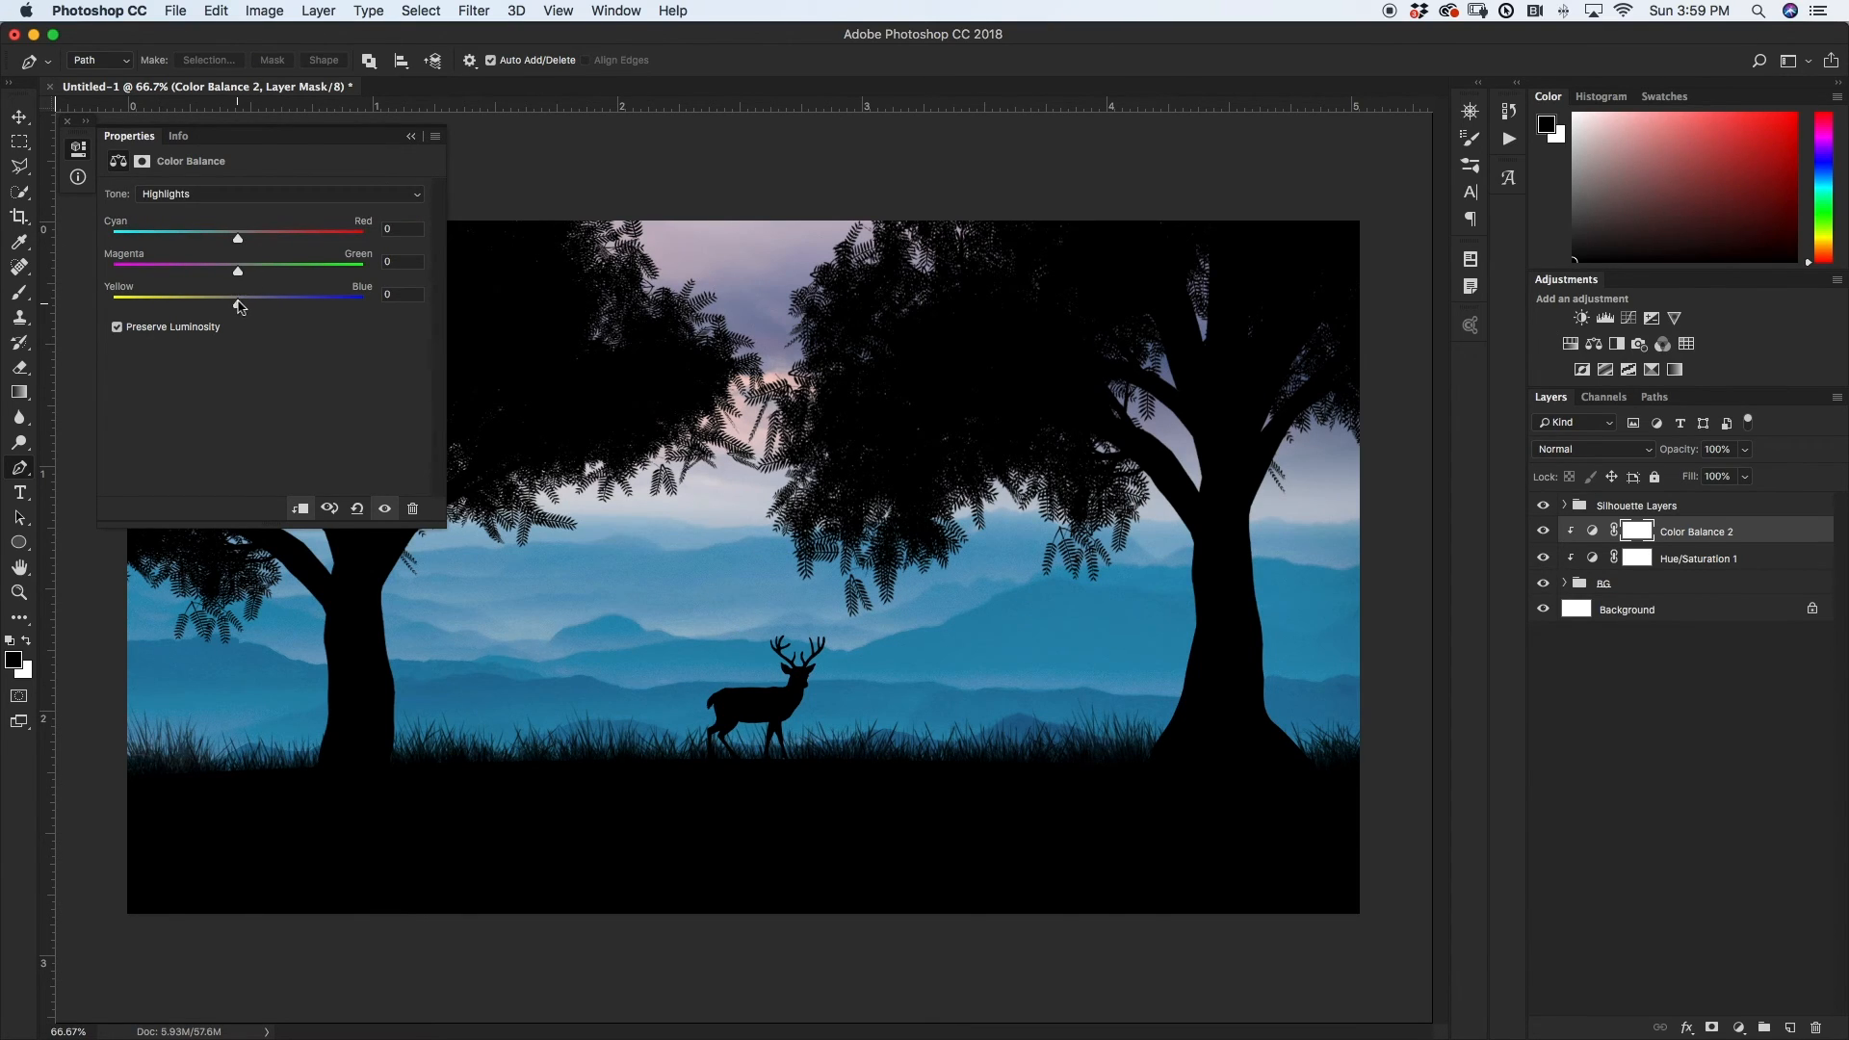
mouse_move(239, 305)
left_mouse_down()
mouse_move(286, 302)
mouse_move(252, 301)
left_mouse_up()
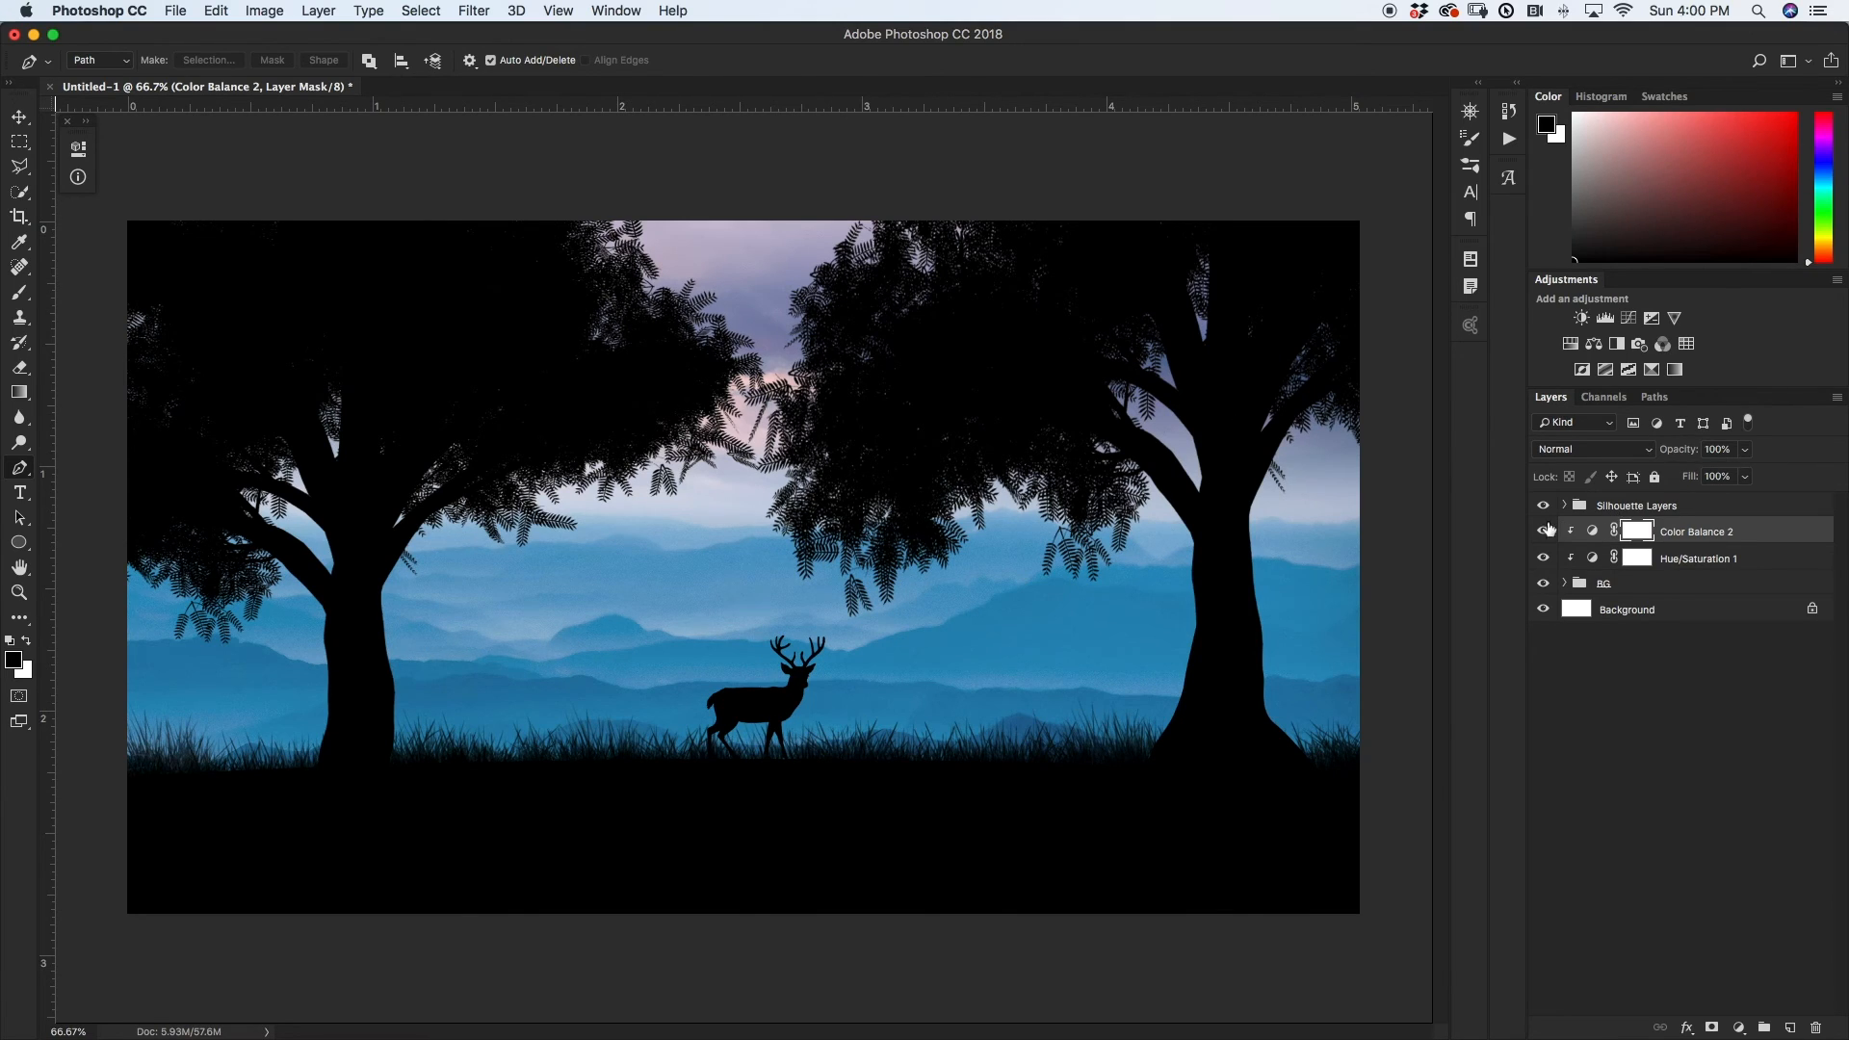
- Add a Curves adjustment clipped to the background group and shape a gentle S-curve with raised highlights and lowered shadows
left_click(1652, 318)
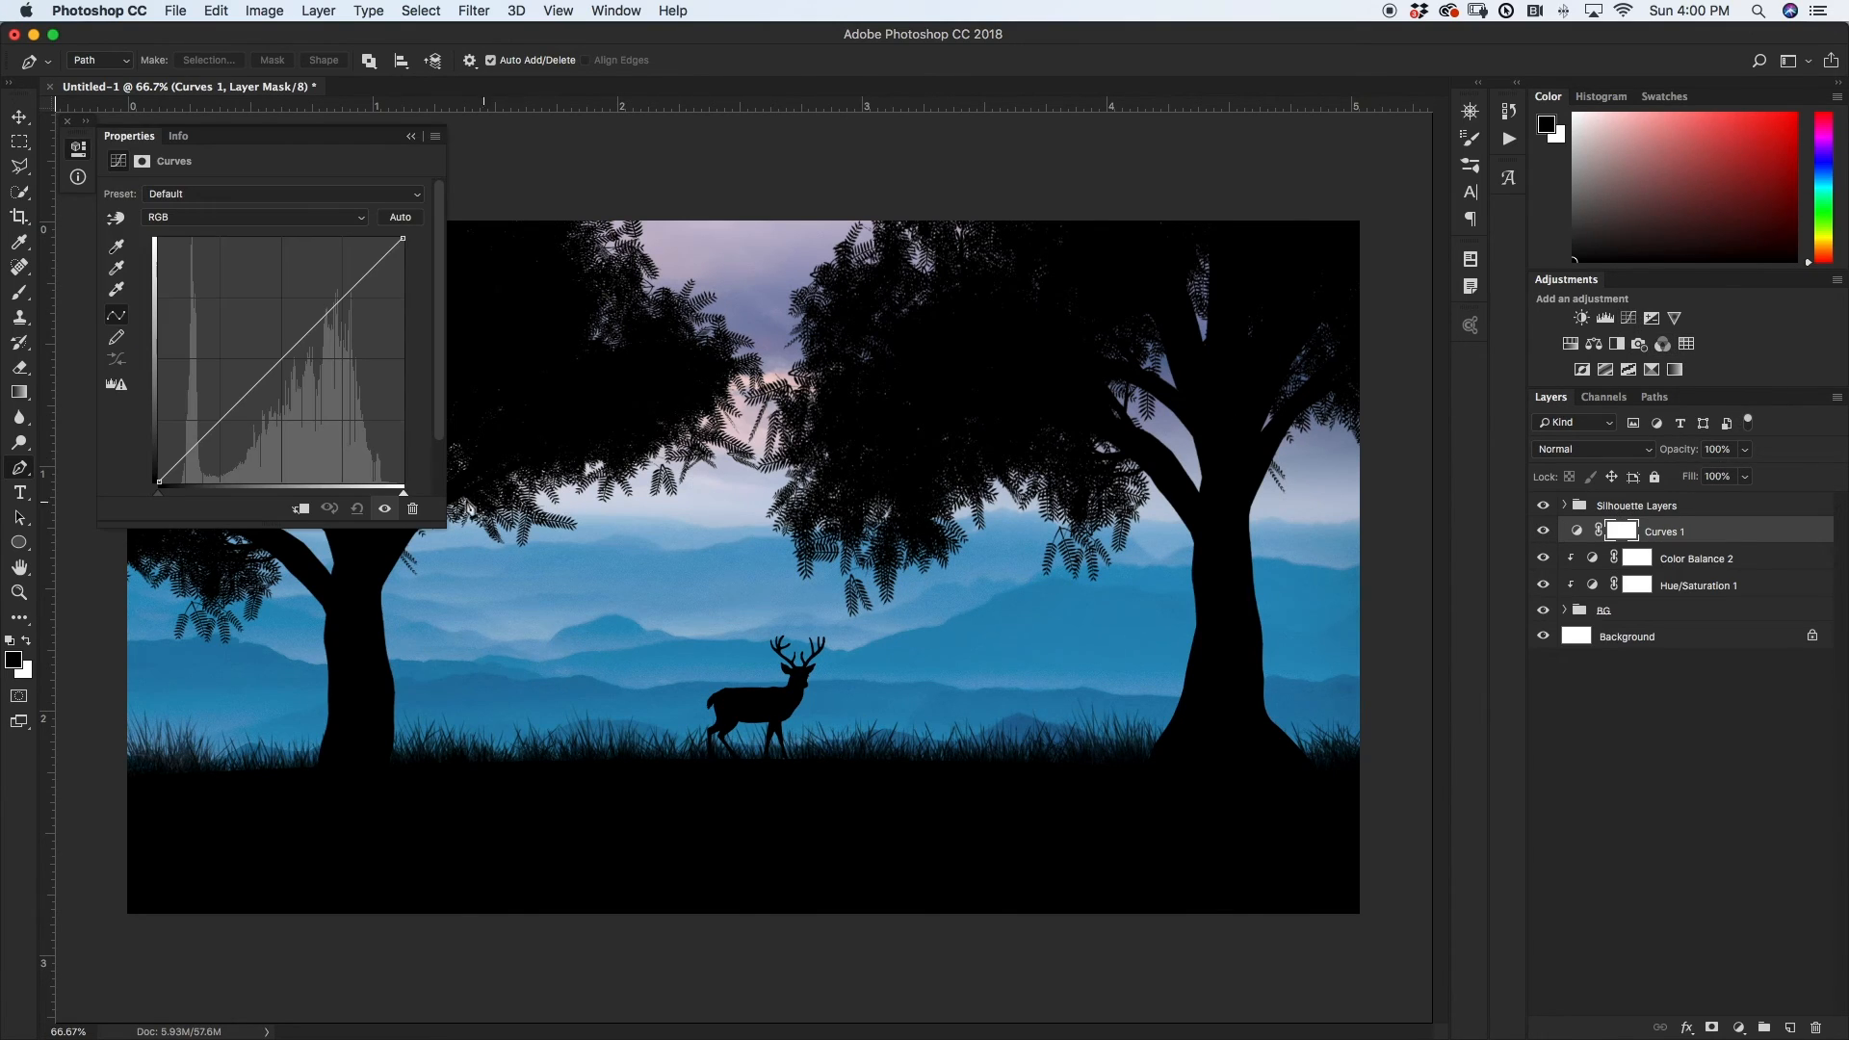
left_click(300, 510)
left_click(340, 294)
left_click_drag(340, 295, 338, 288)
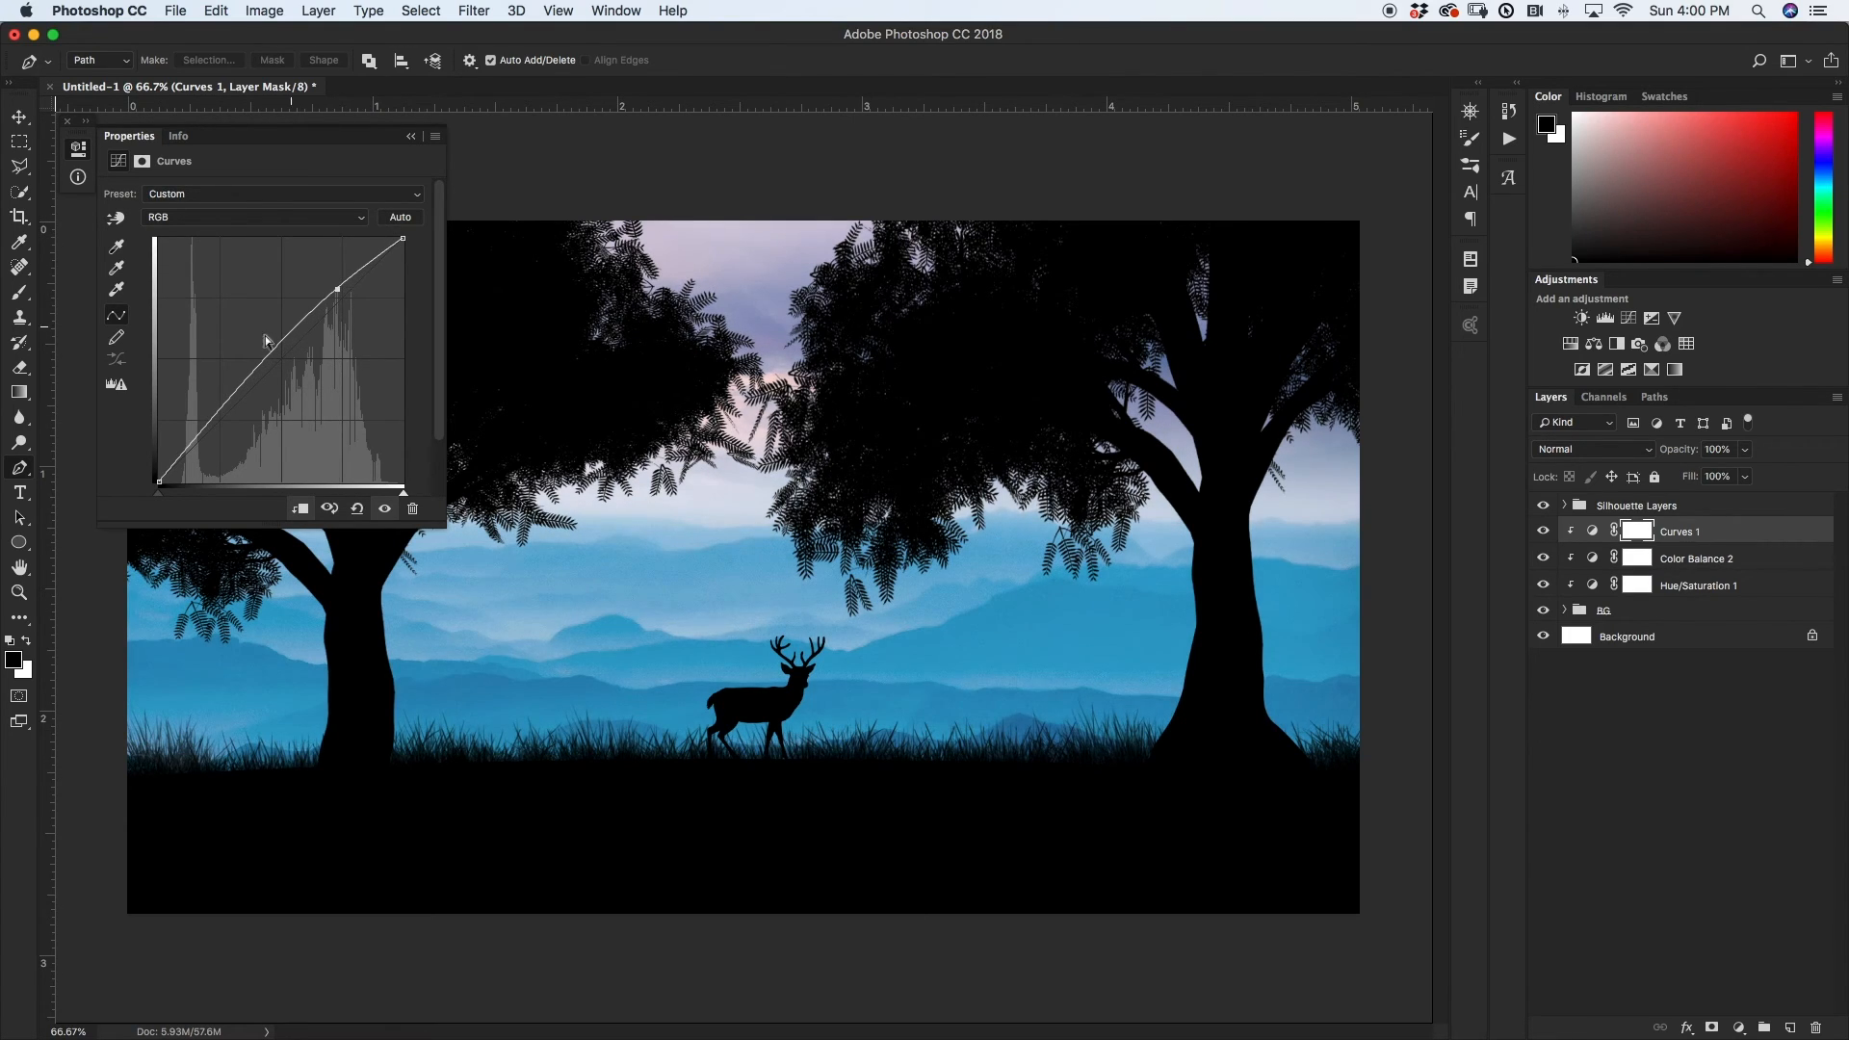
left_click_drag(207, 413, 216, 429)
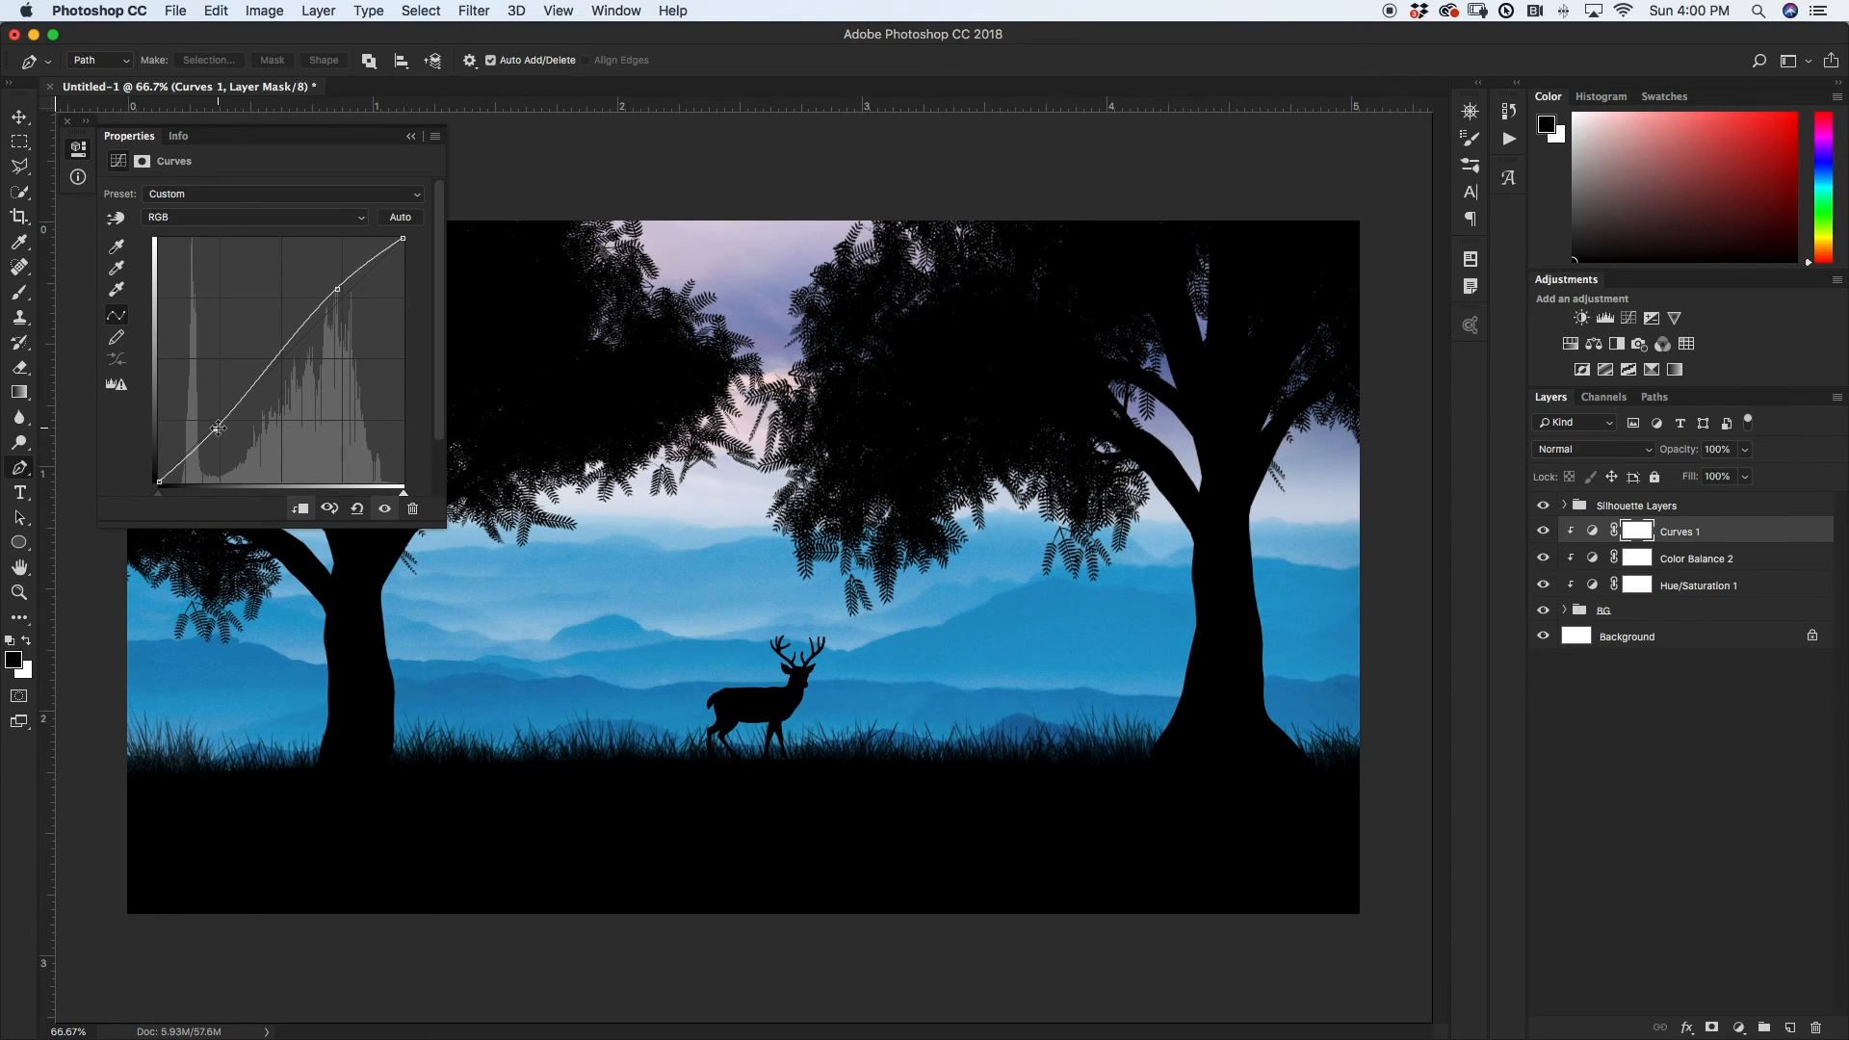
left_click_drag(337, 290, 338, 288)
left_click_drag(212, 431, 217, 420)
left_click(411, 136)
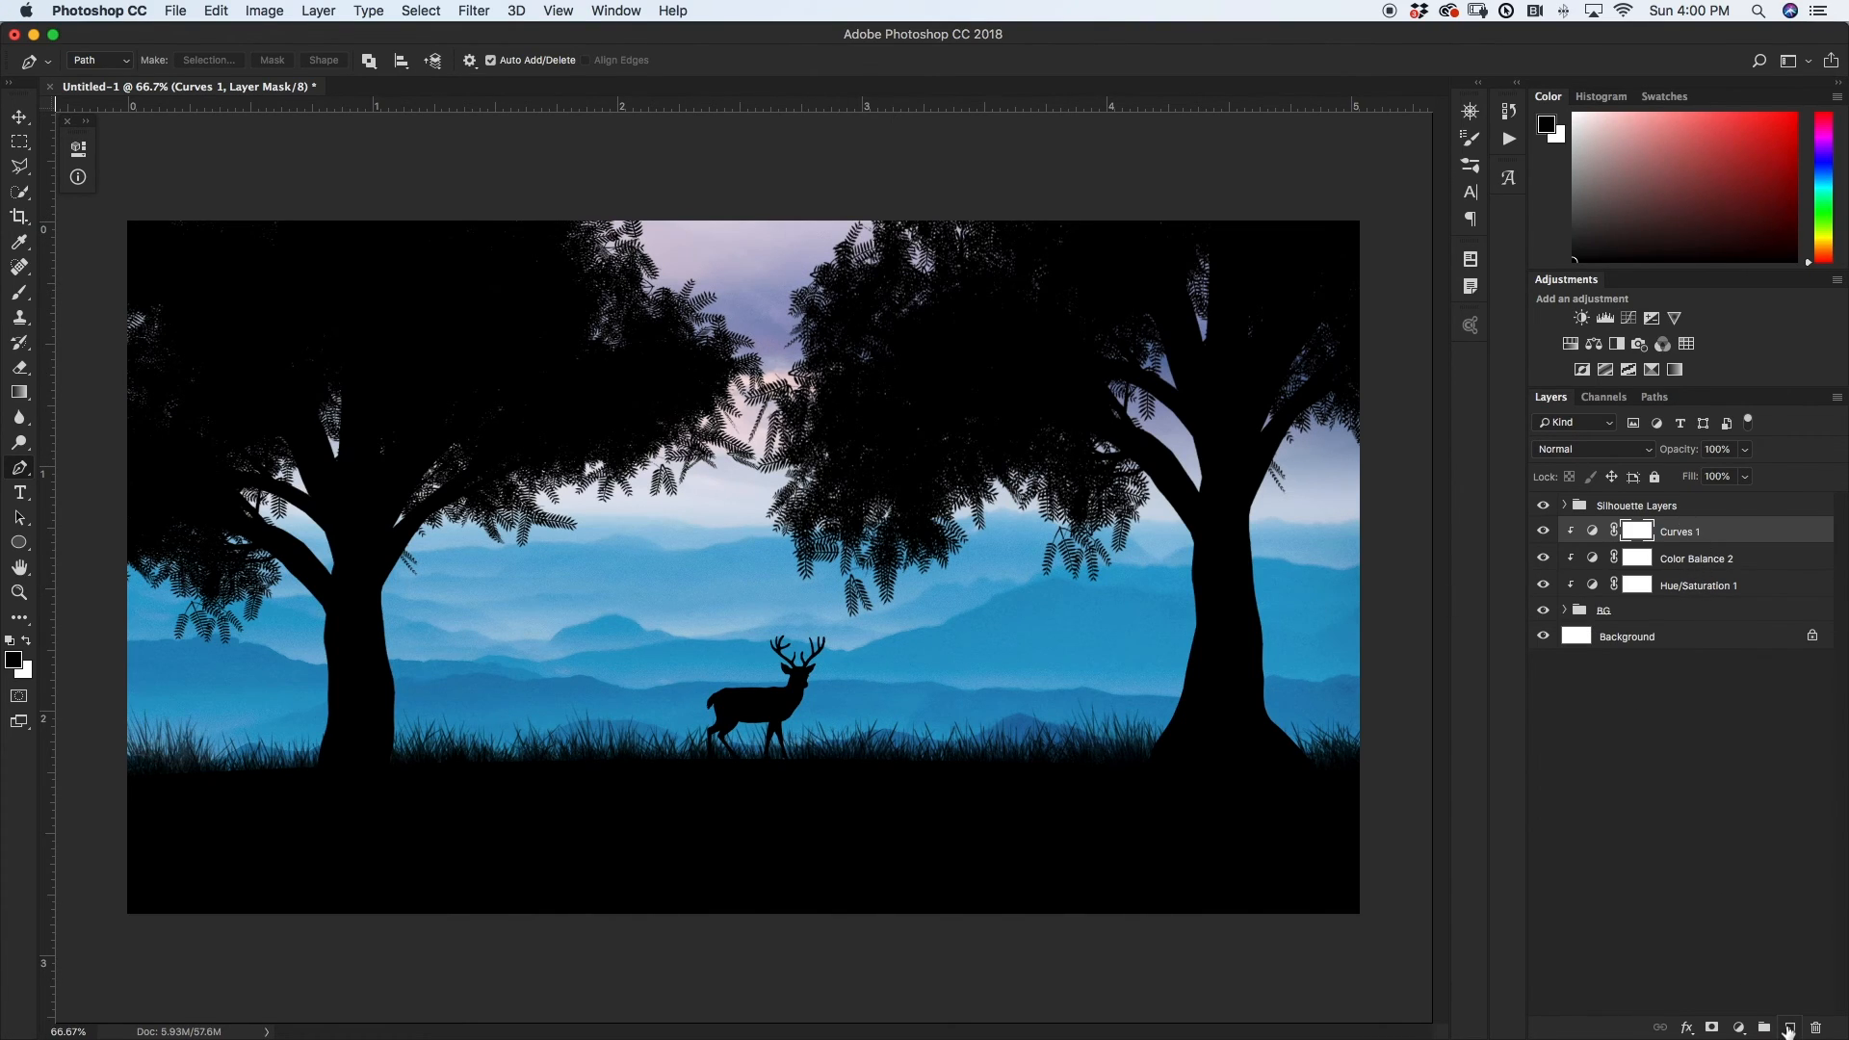
- Create a new layer above the Silhouette Layers group and paint a soft pale-yellow 400 px glow above the deer
left_click(1674, 506)
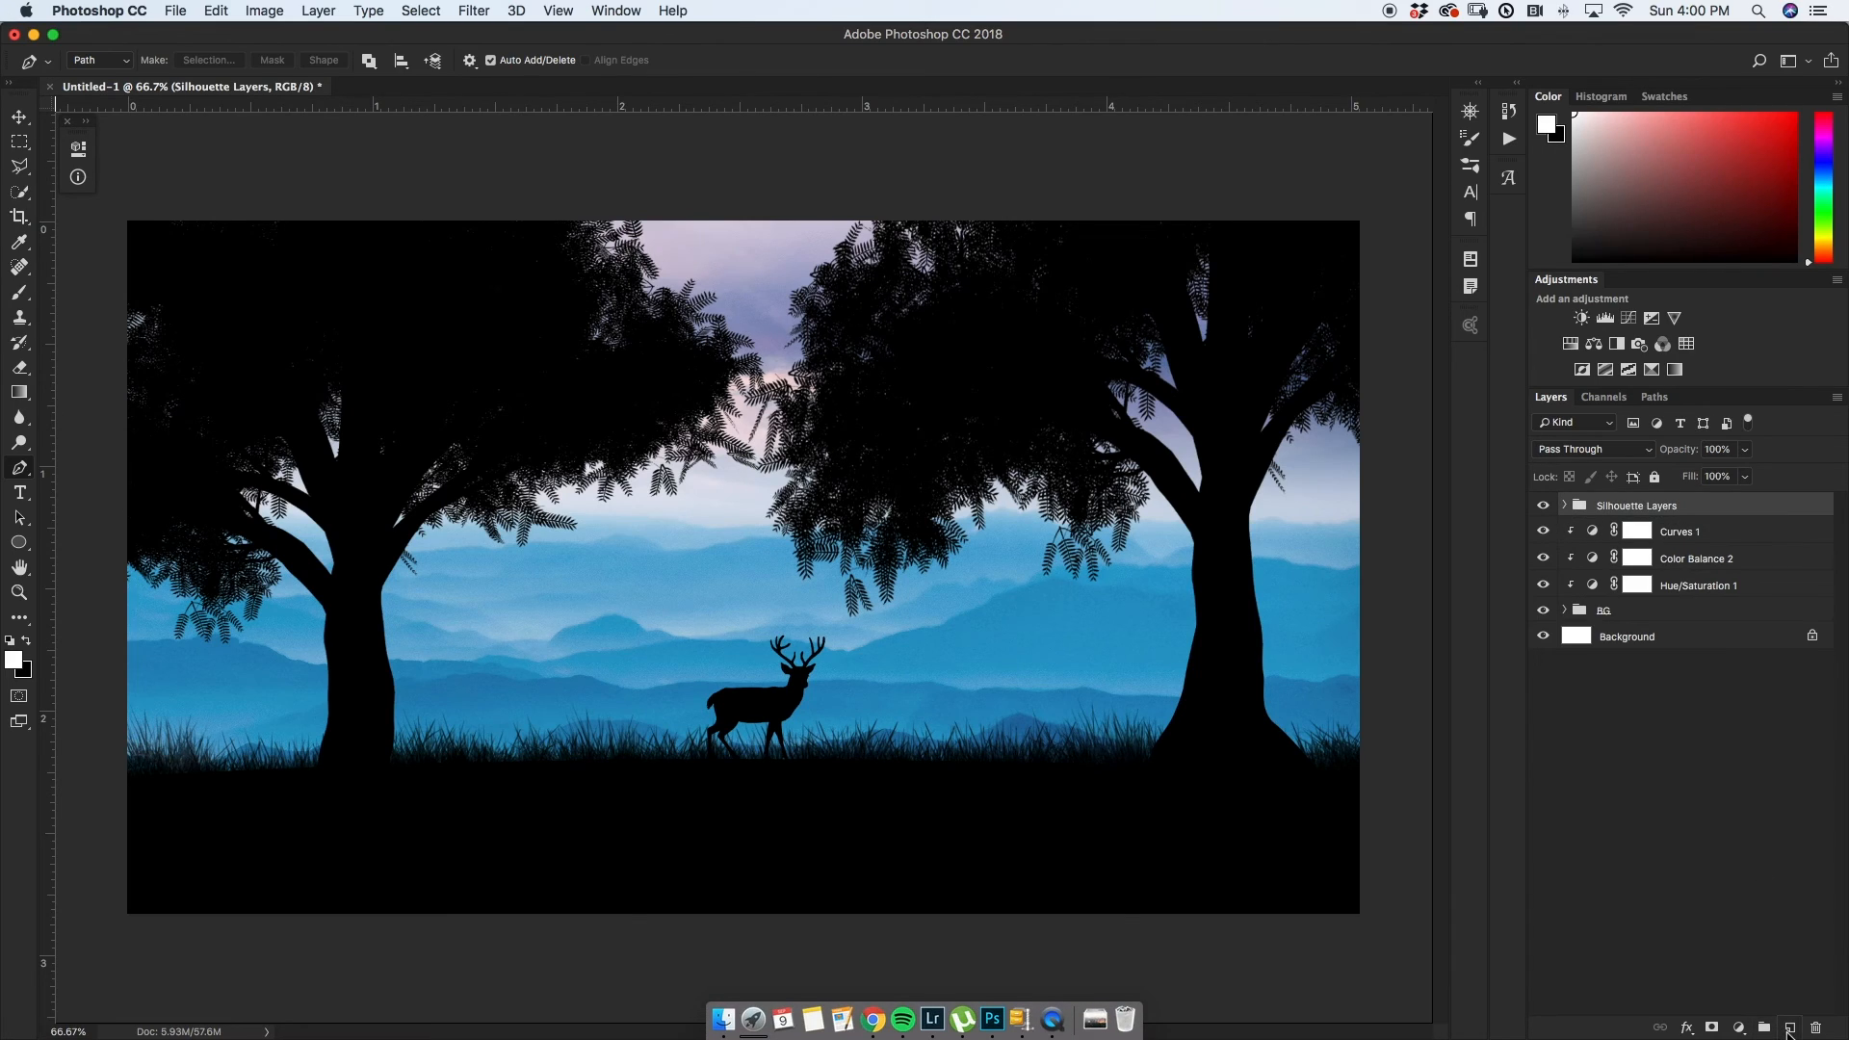
left_click(1789, 1029)
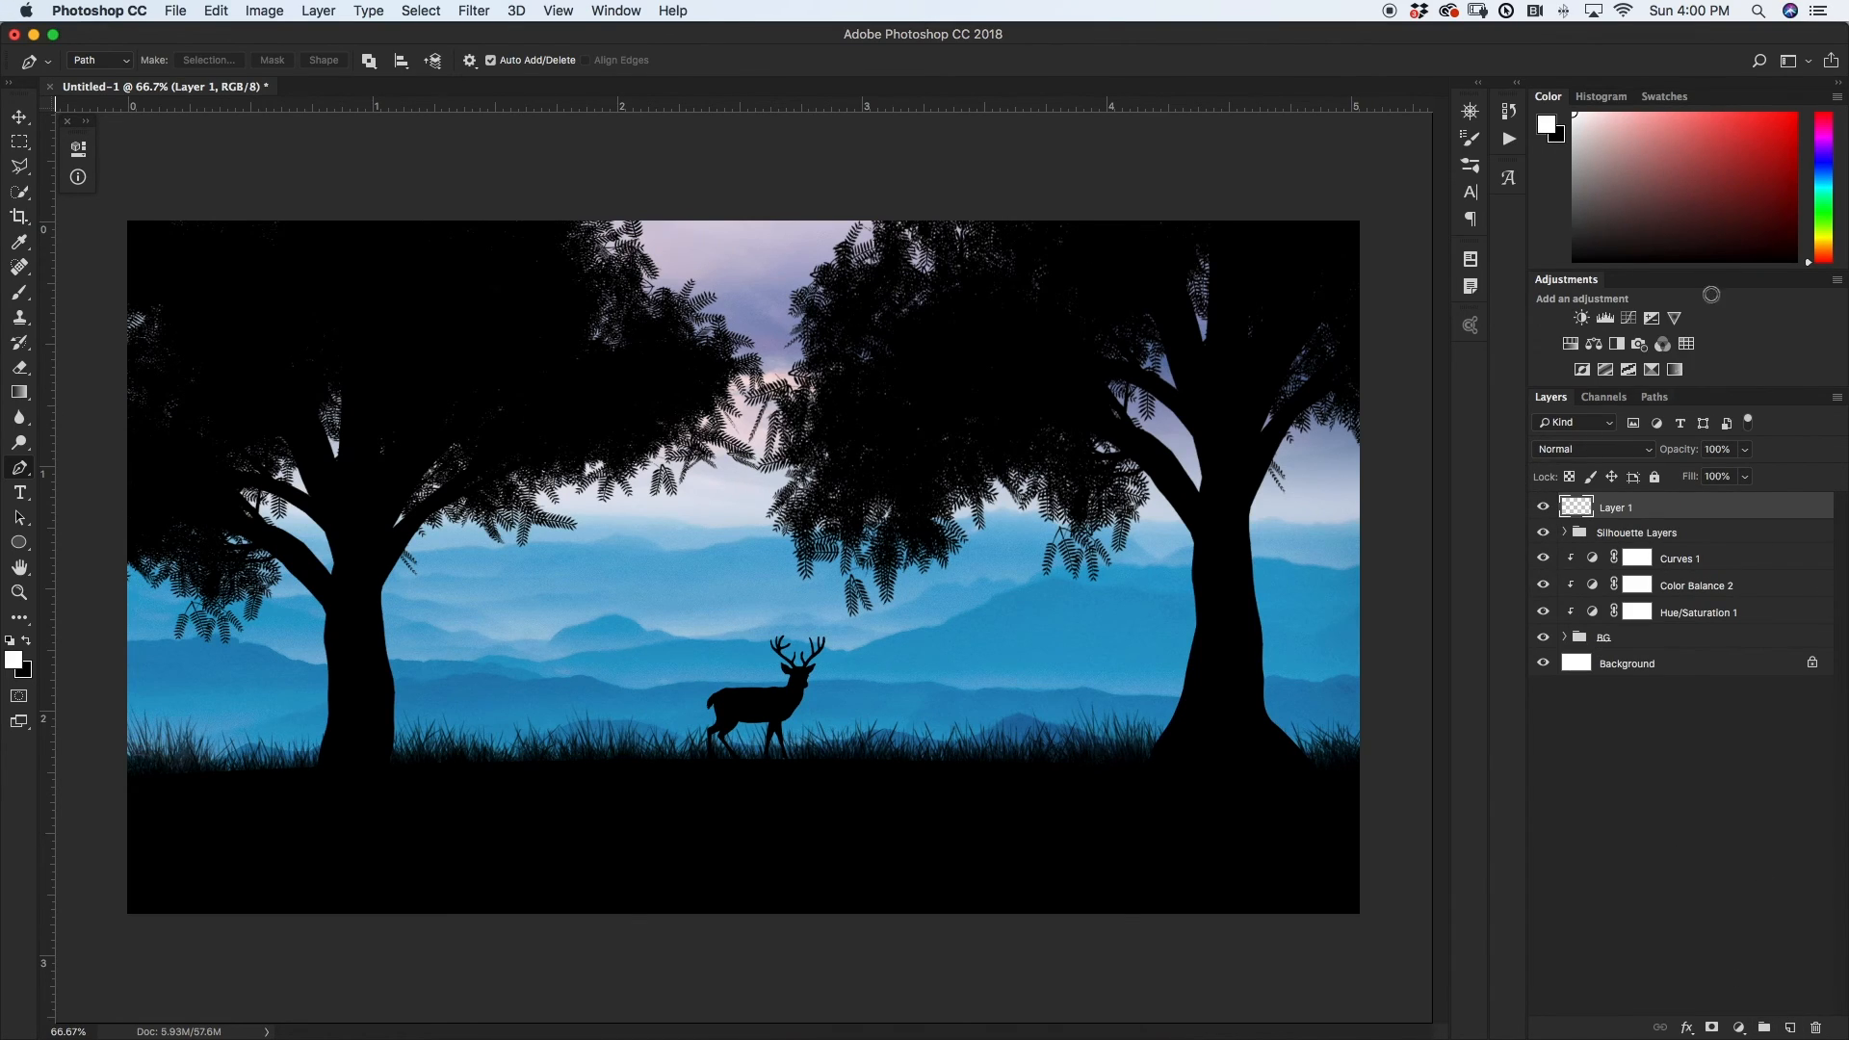
left_click_drag(1822, 223, 1816, 246)
left_click(1602, 138)
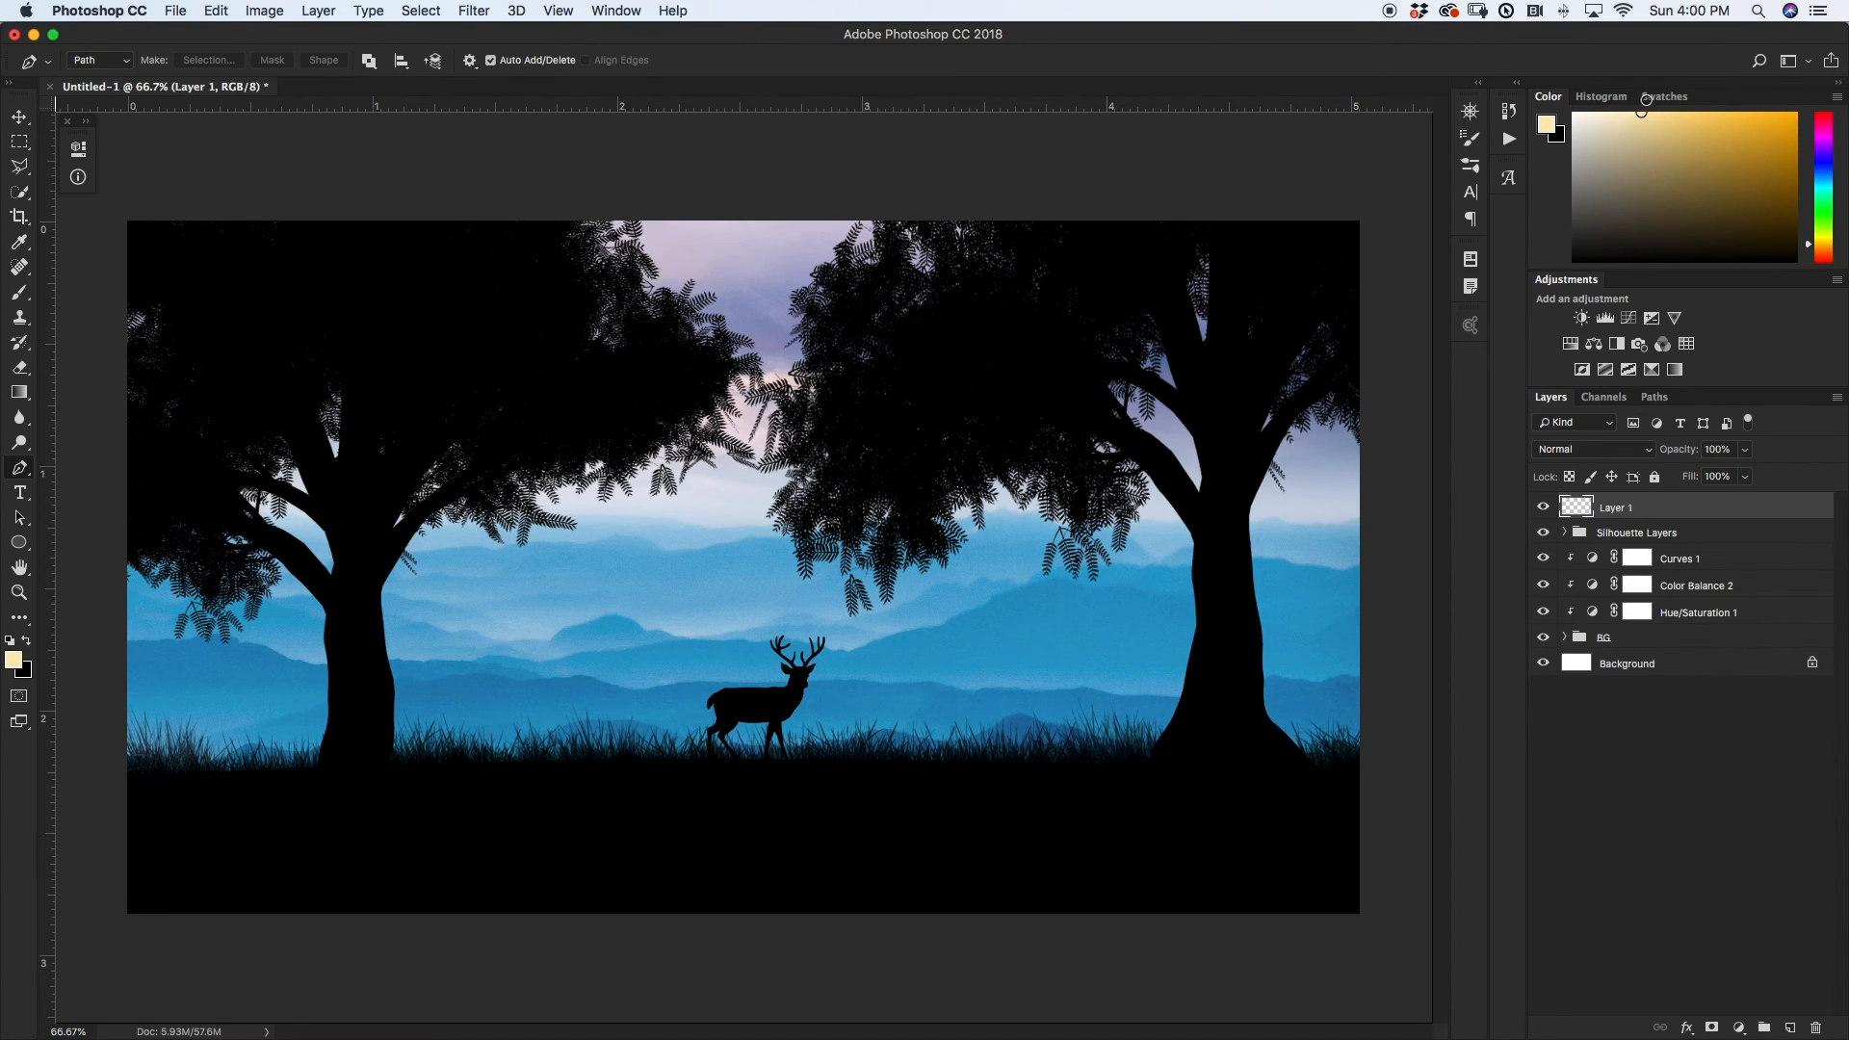
key("b")
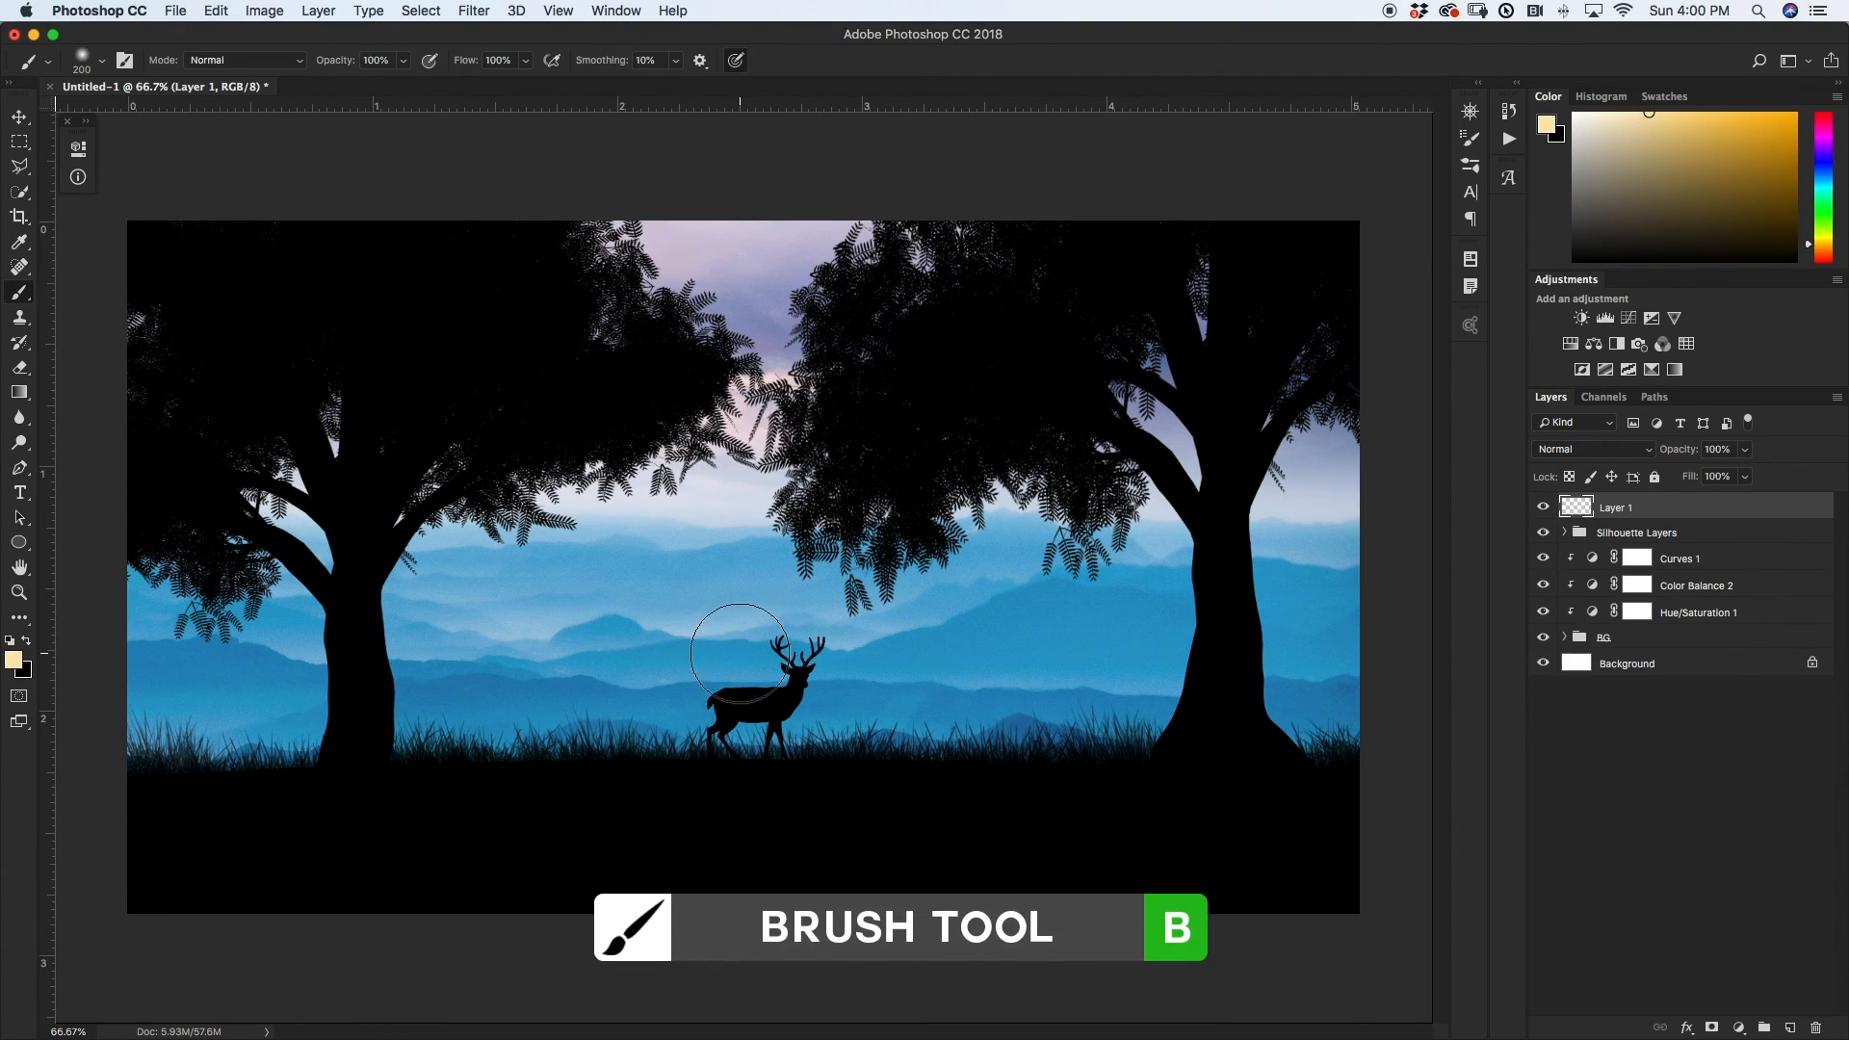
key("bracketright")
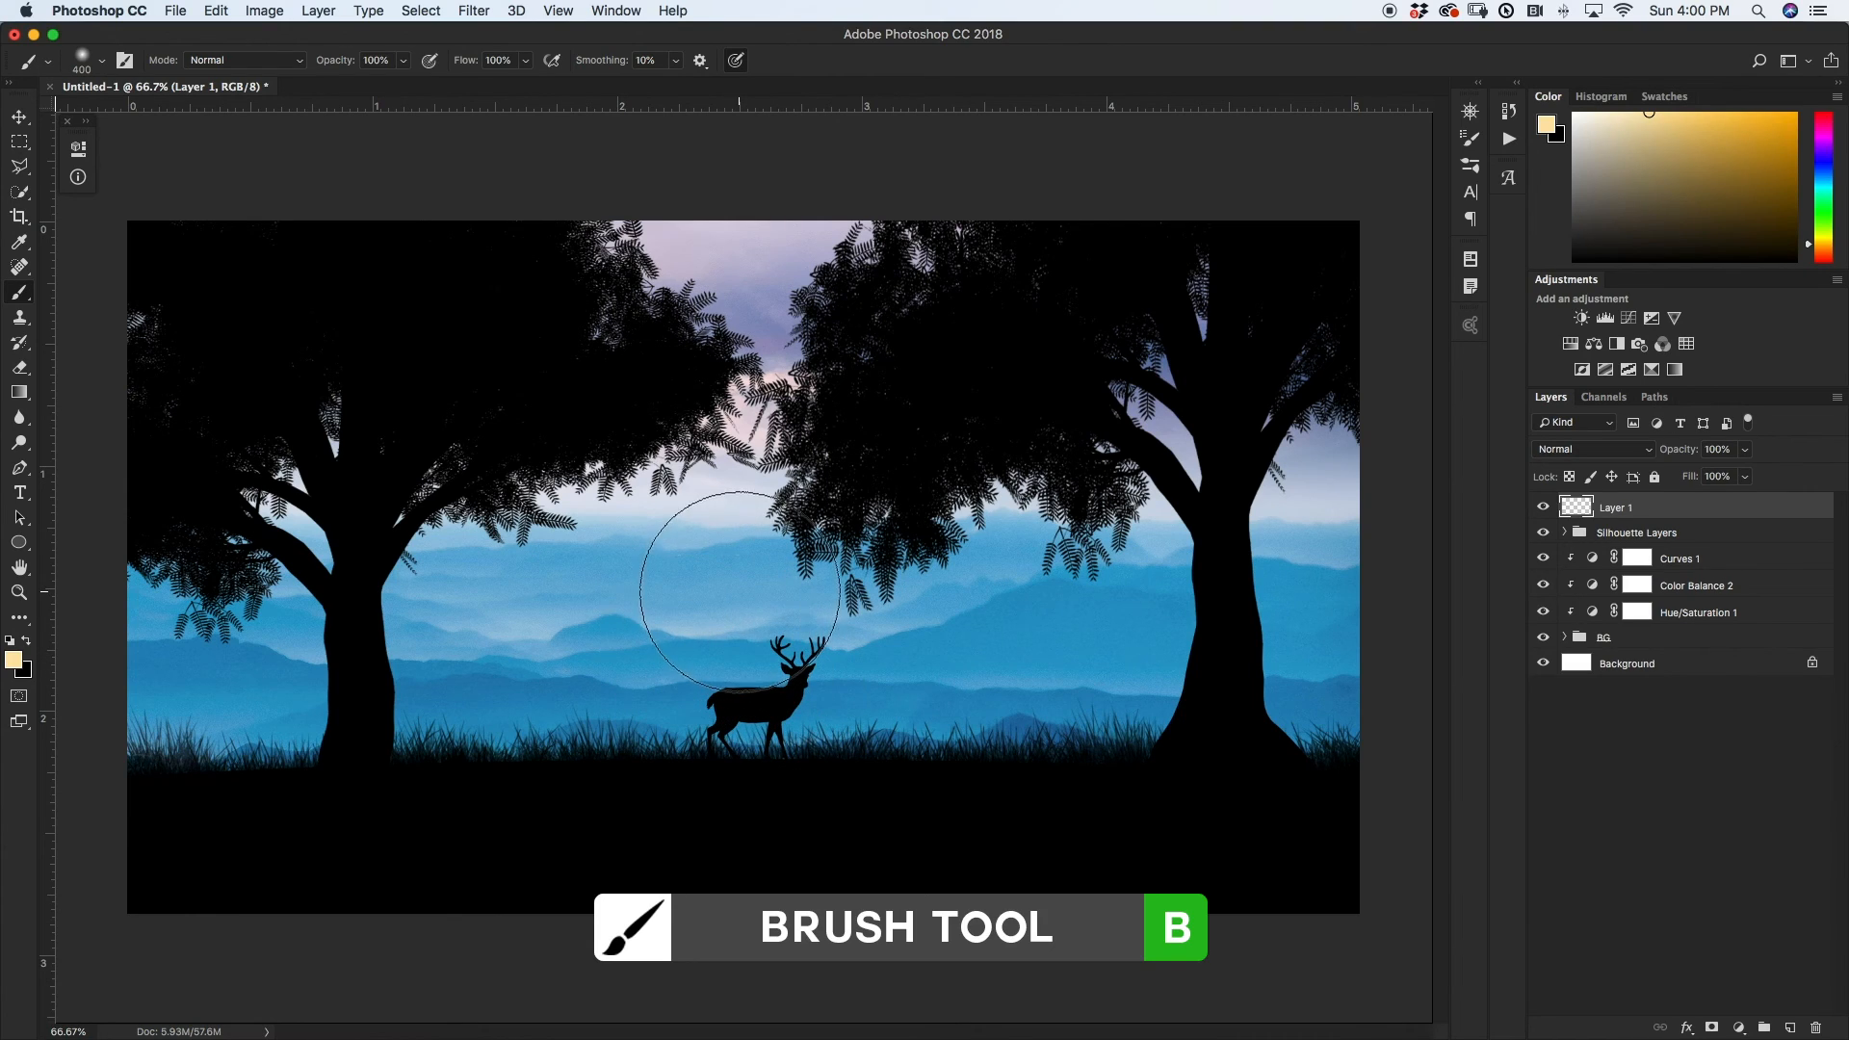
left_click(739, 582)
- Brighten the glow's centre with smaller soft dabs, using paler cream at 150 px and near-white at 100 px
left_click(1606, 114)
key("bracketleft")
key("bracketleft")
key("bracketleft")
key("bracketleft")
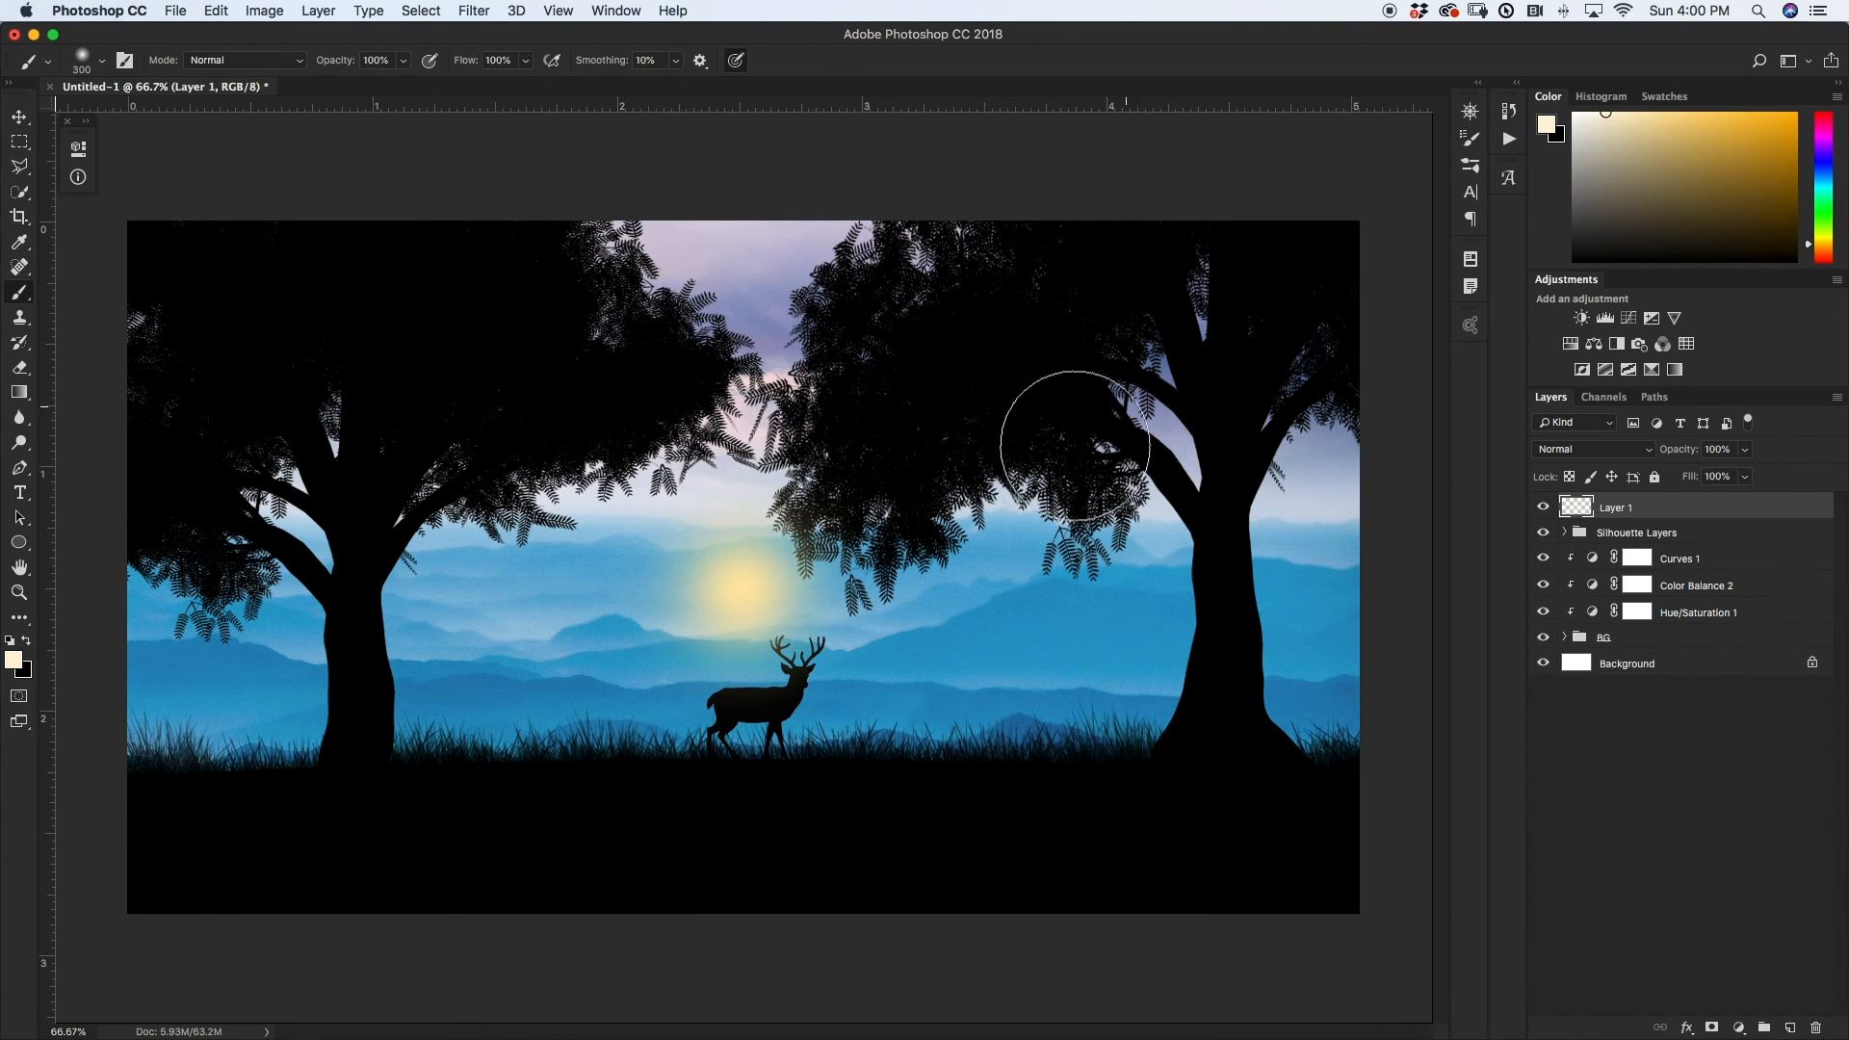
key("bracketleft")
key("bracketleft")
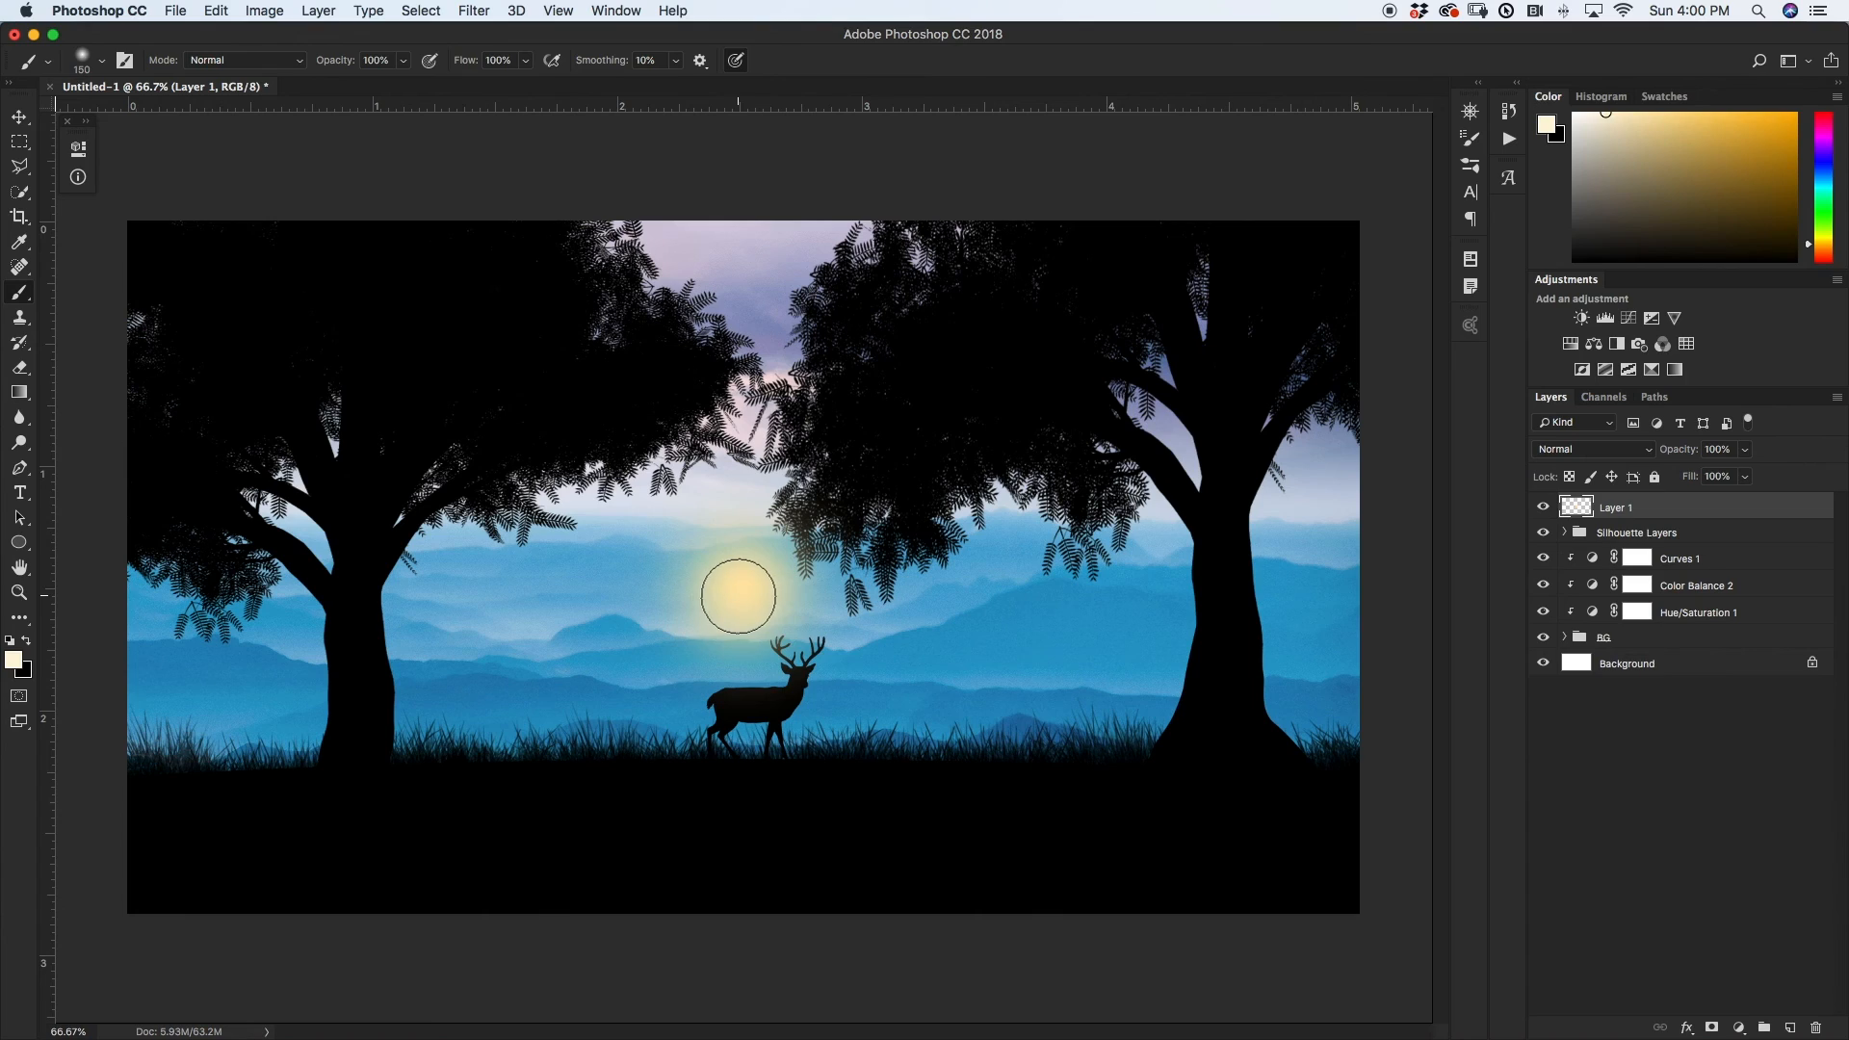
left_click(734, 592)
left_click(1581, 107)
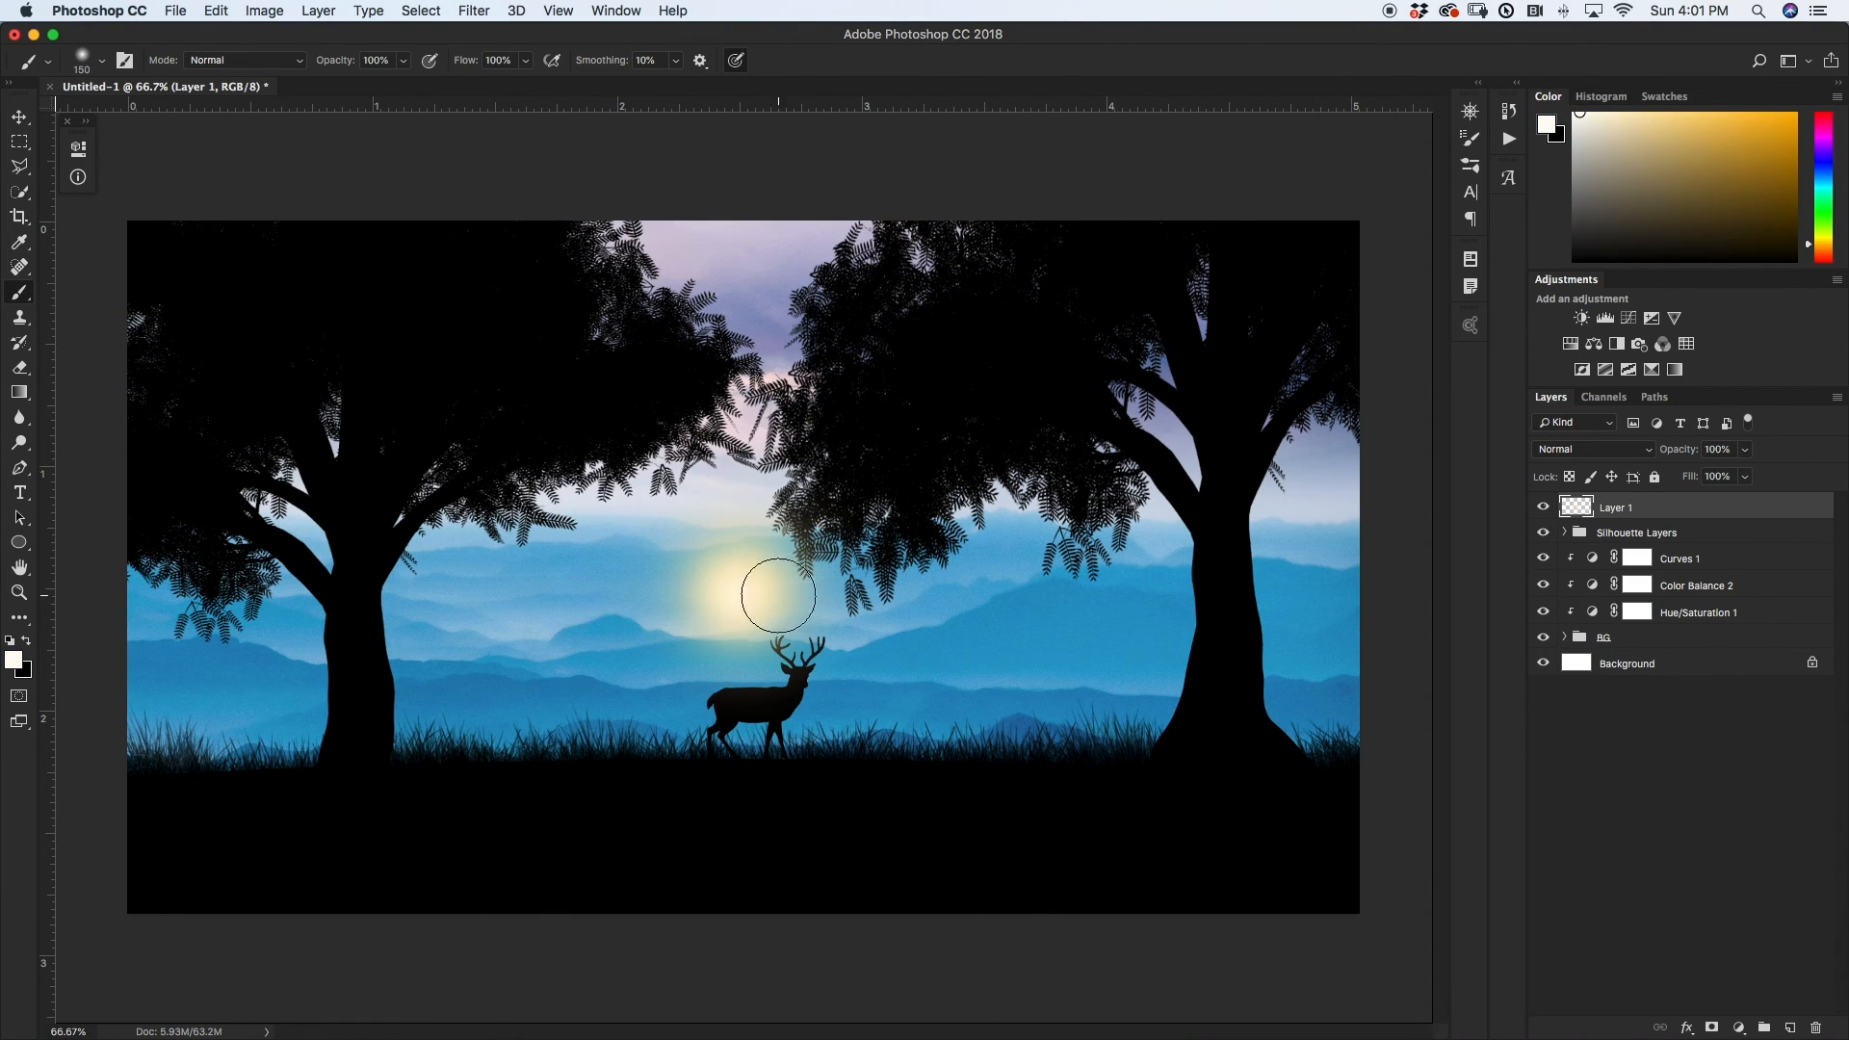
key("bracketleft")
key("bracketleft")
- Rename the glow layer Sunburst and set its blend mode to Linear Dodge (Add)
double_click(1622, 508)
type("Sunburst")
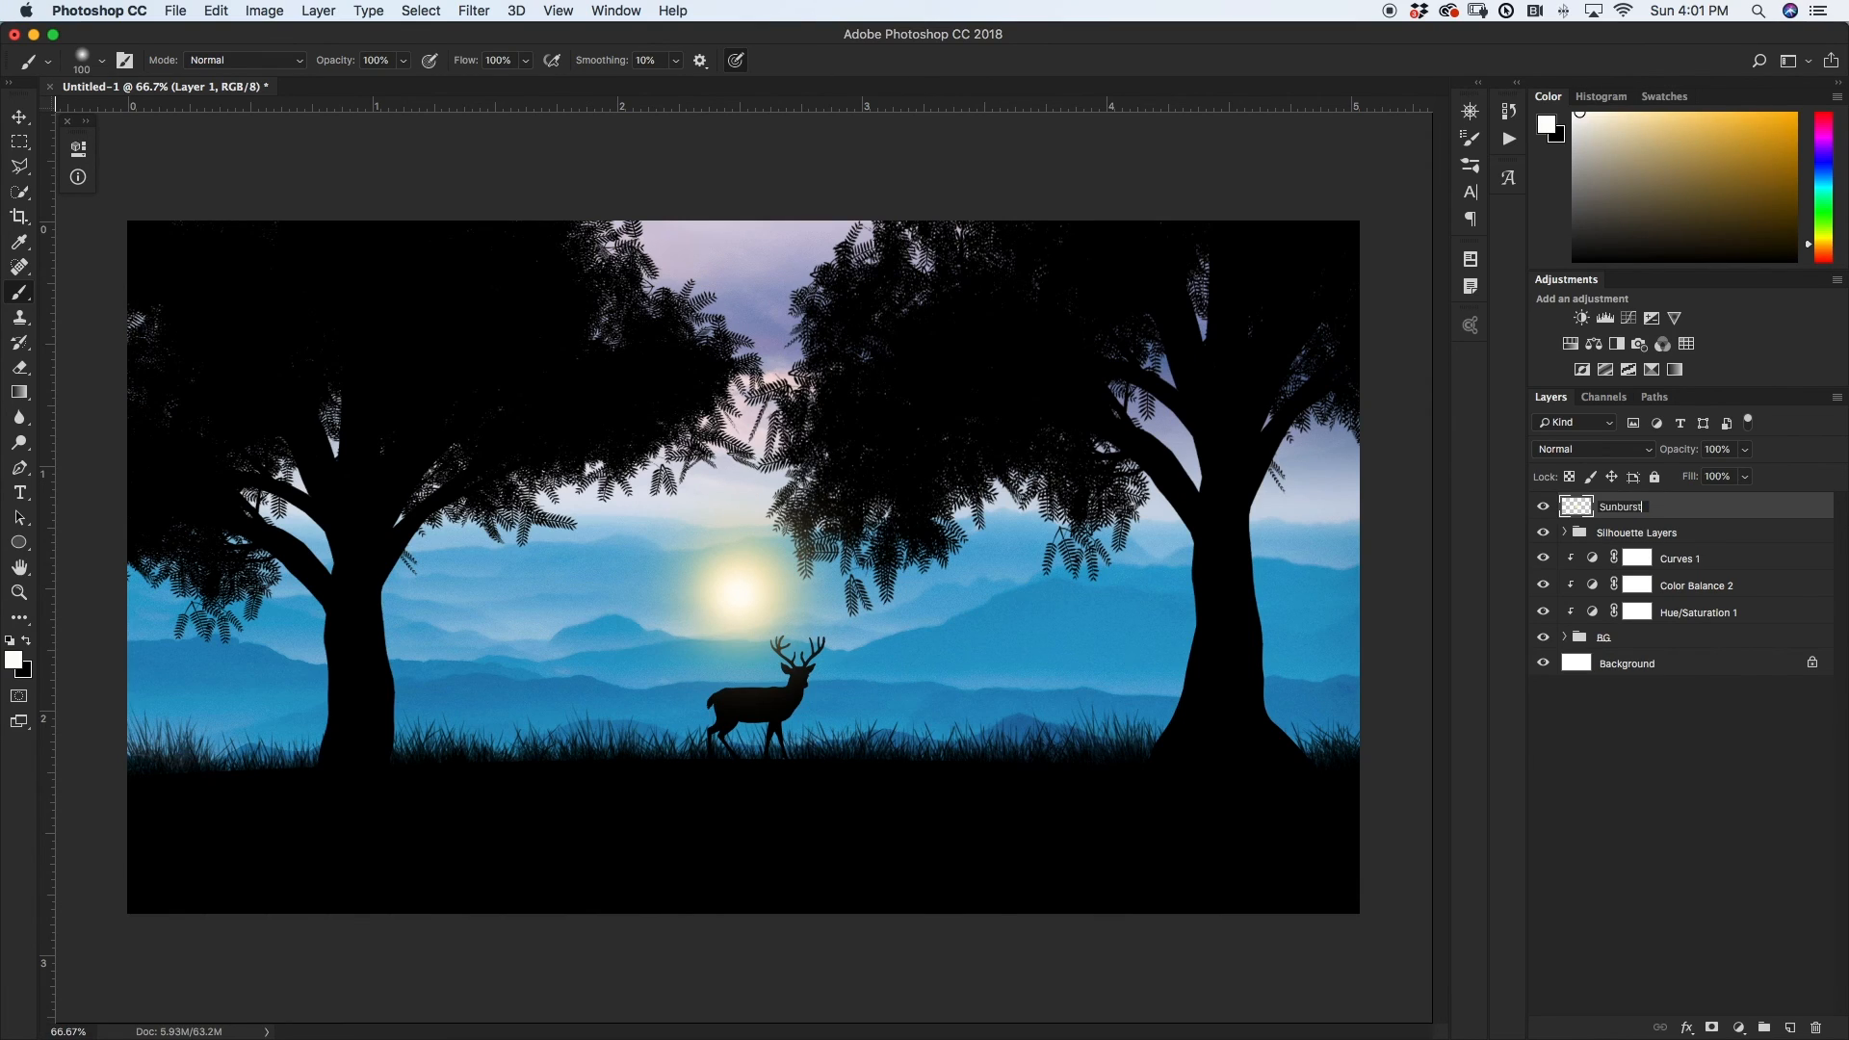
key("Return")
left_click(1611, 453)
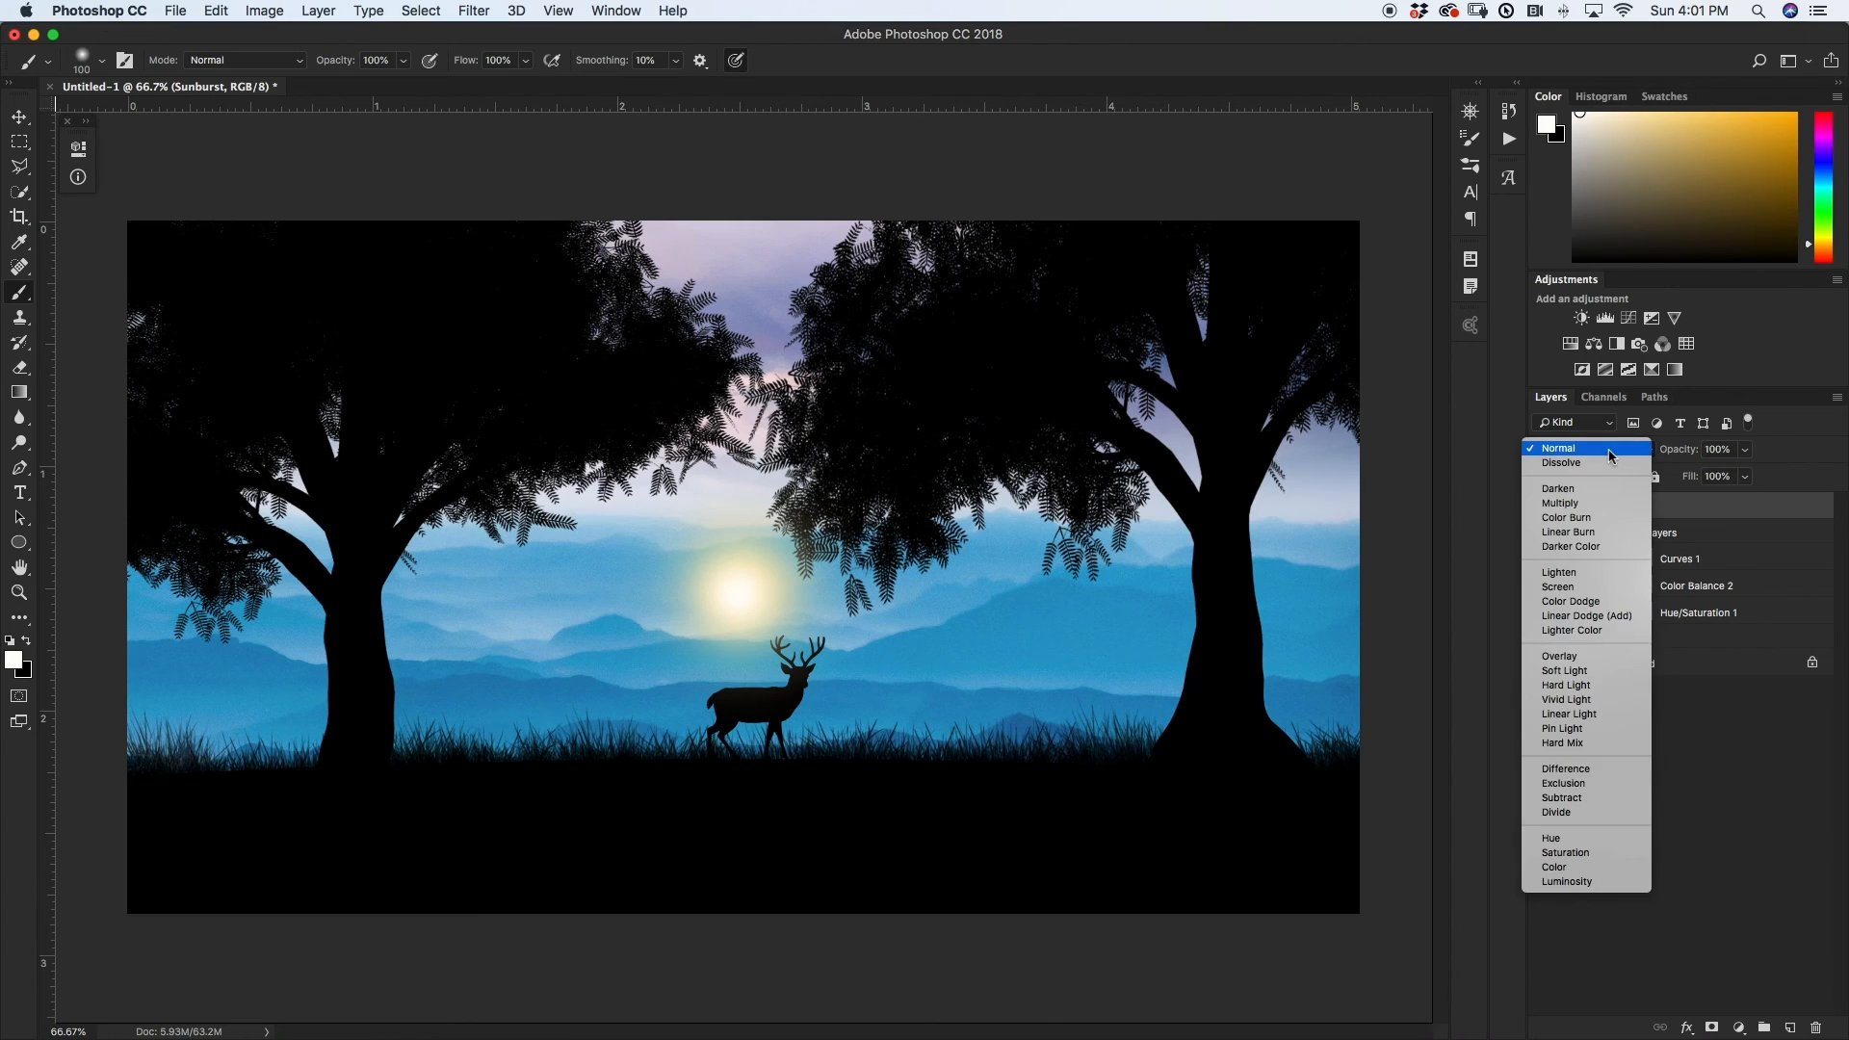
left_click(1619, 617)
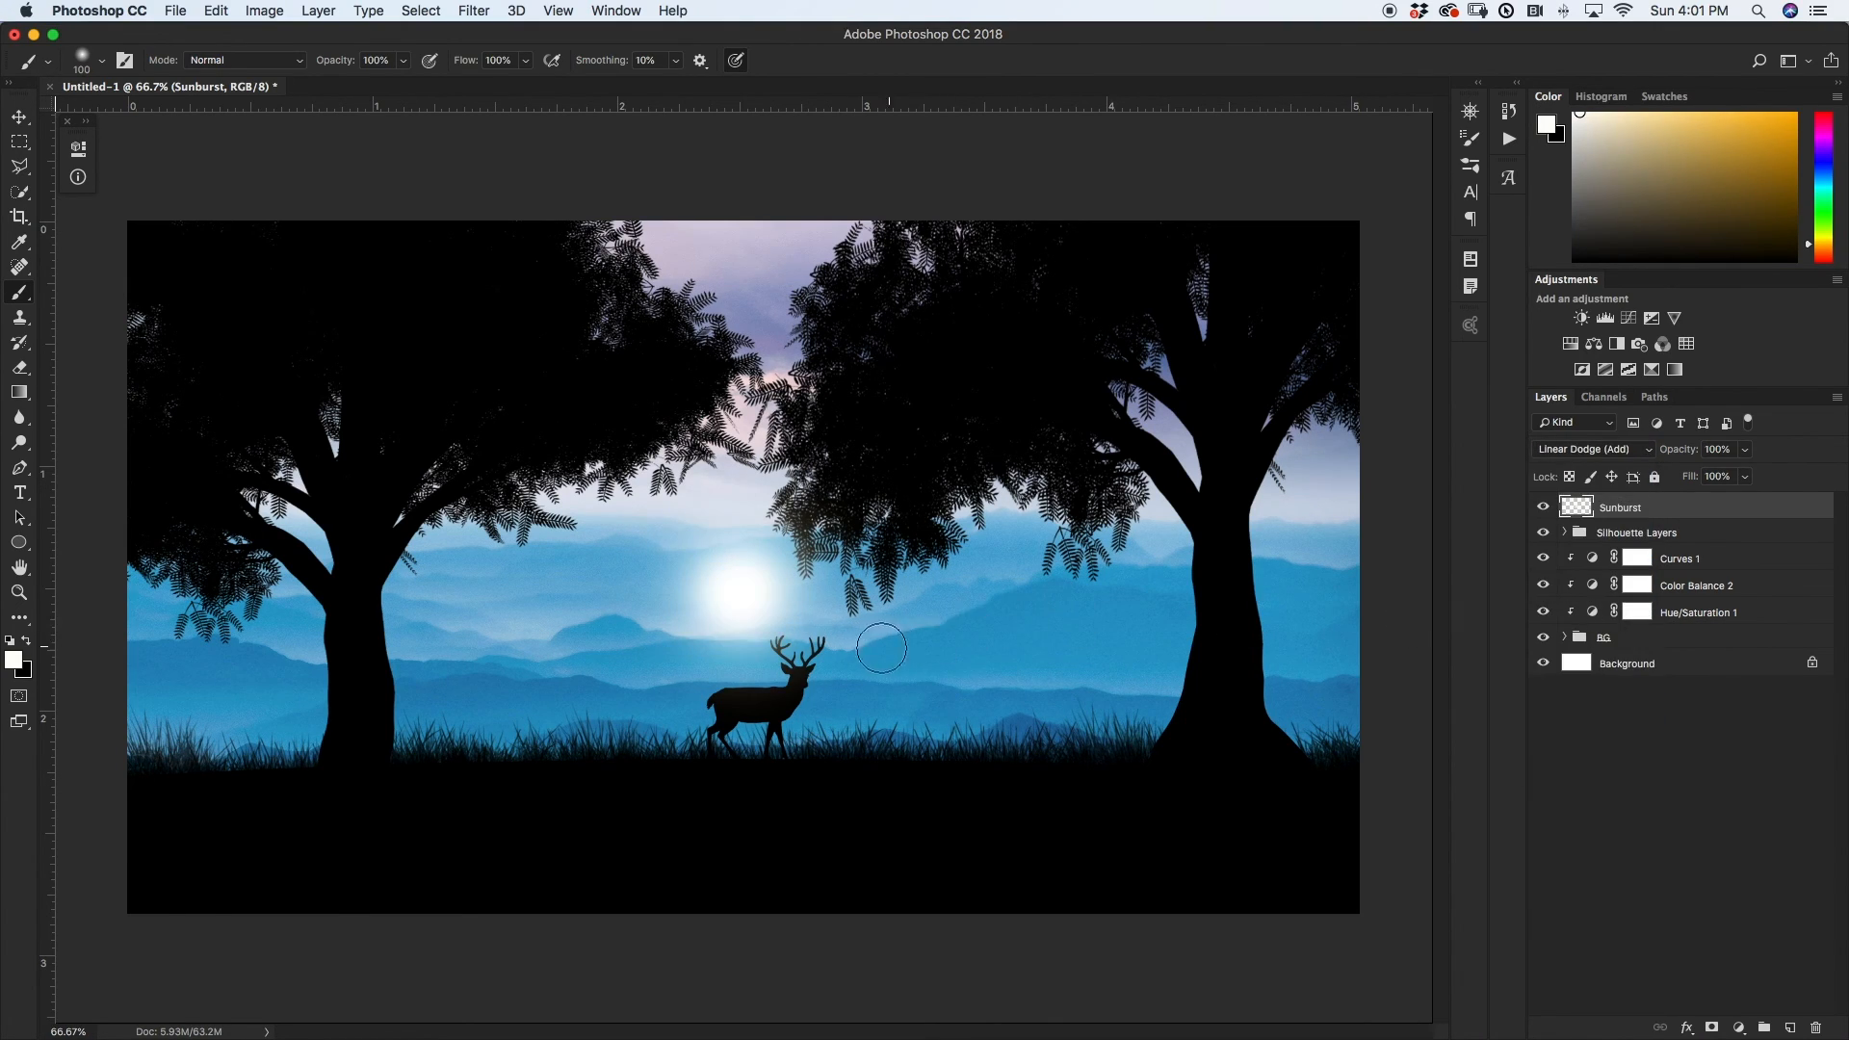
- Move the sunburst up into the sky gap between the trees and stretch it to about 138.5% width and 210% height
key("v")
left_click_drag(730, 653, 796, 424)
left_click_drag(766, 494, 765, 664)
left_click_drag(752, 544, 740, 516)
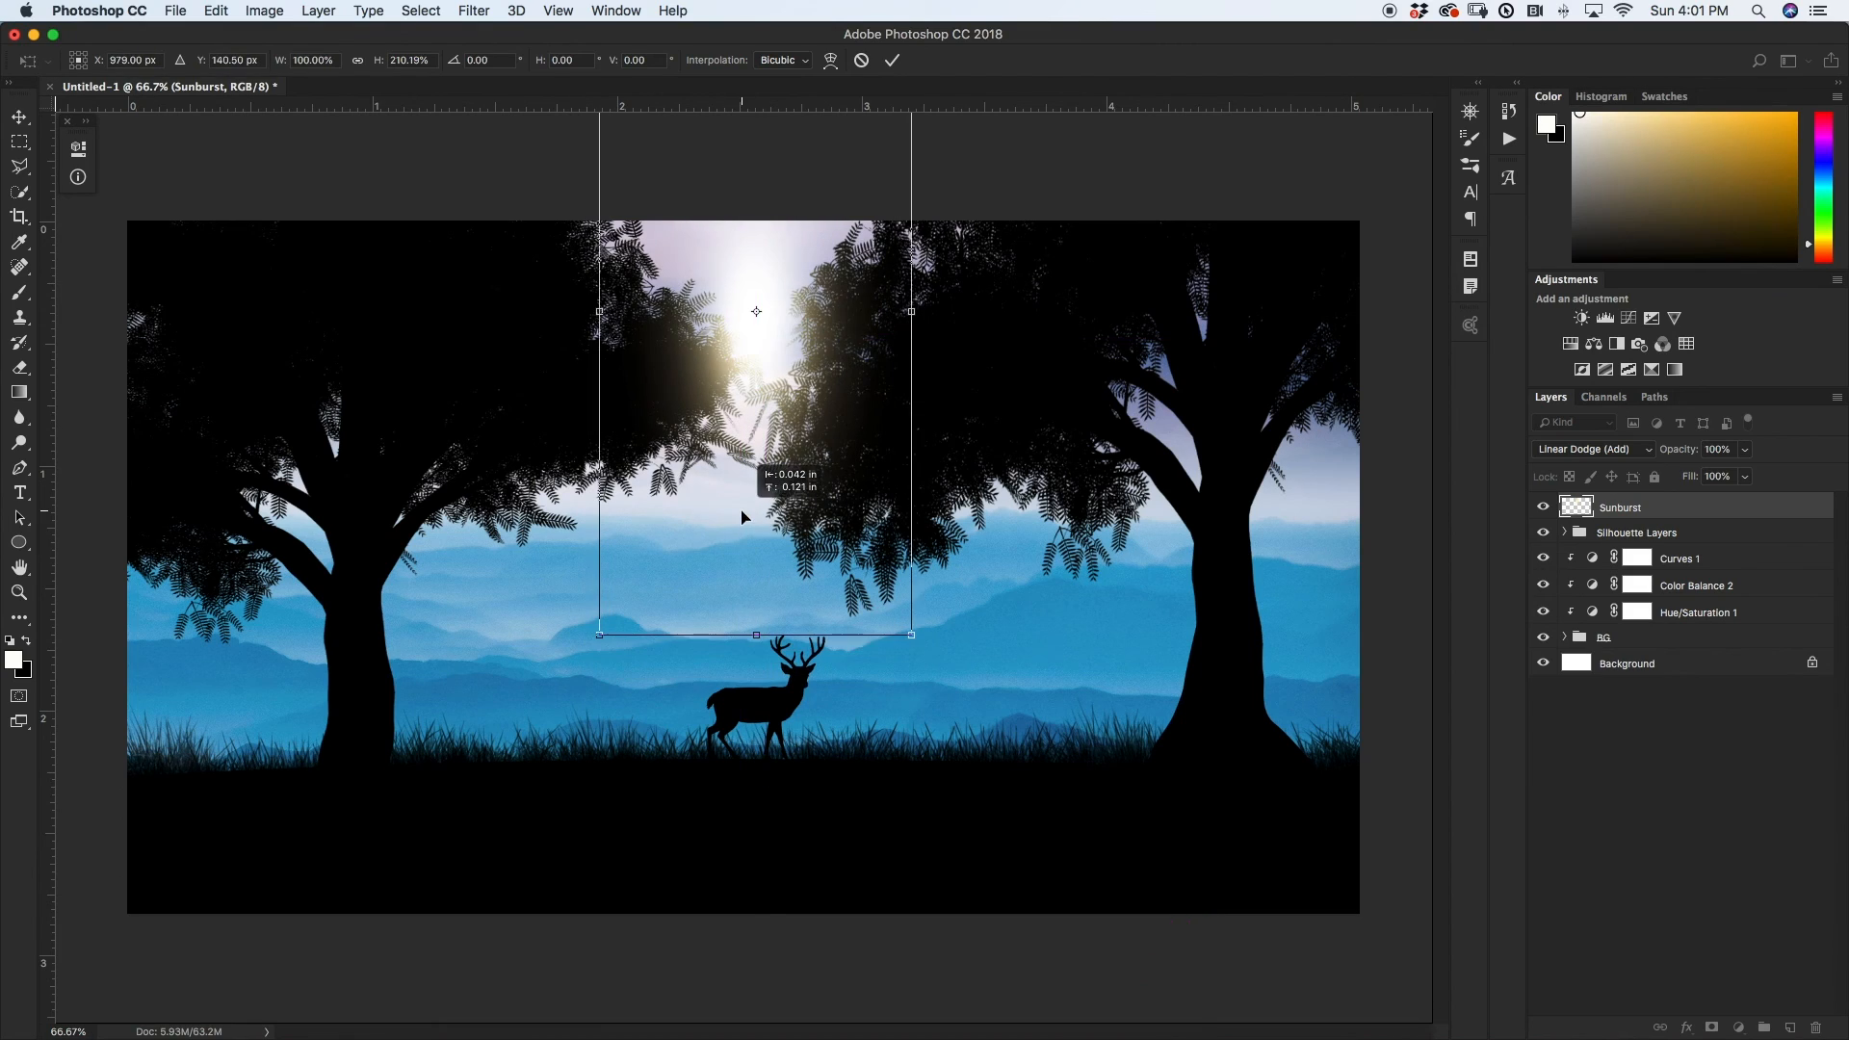
left_click_drag(913, 306, 926, 299)
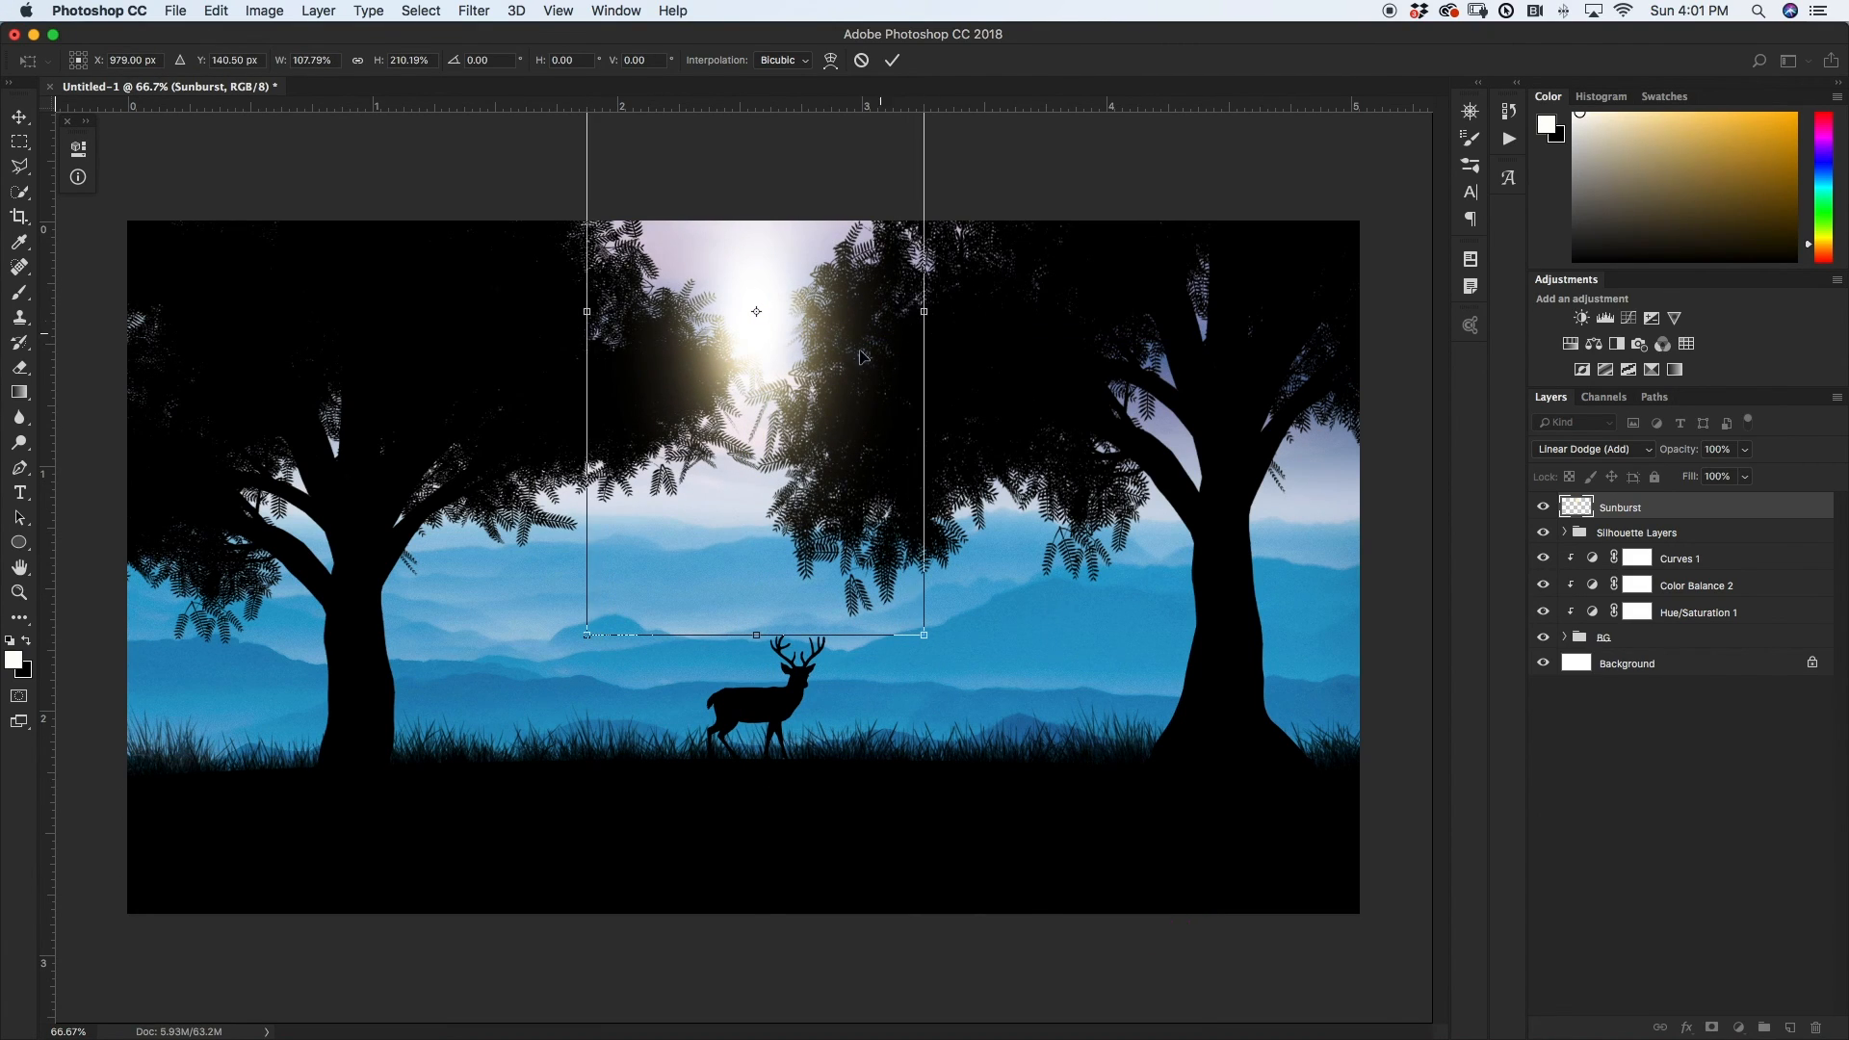
left_click_drag(855, 361, 851, 317)
left_click(919, 283, "alt")
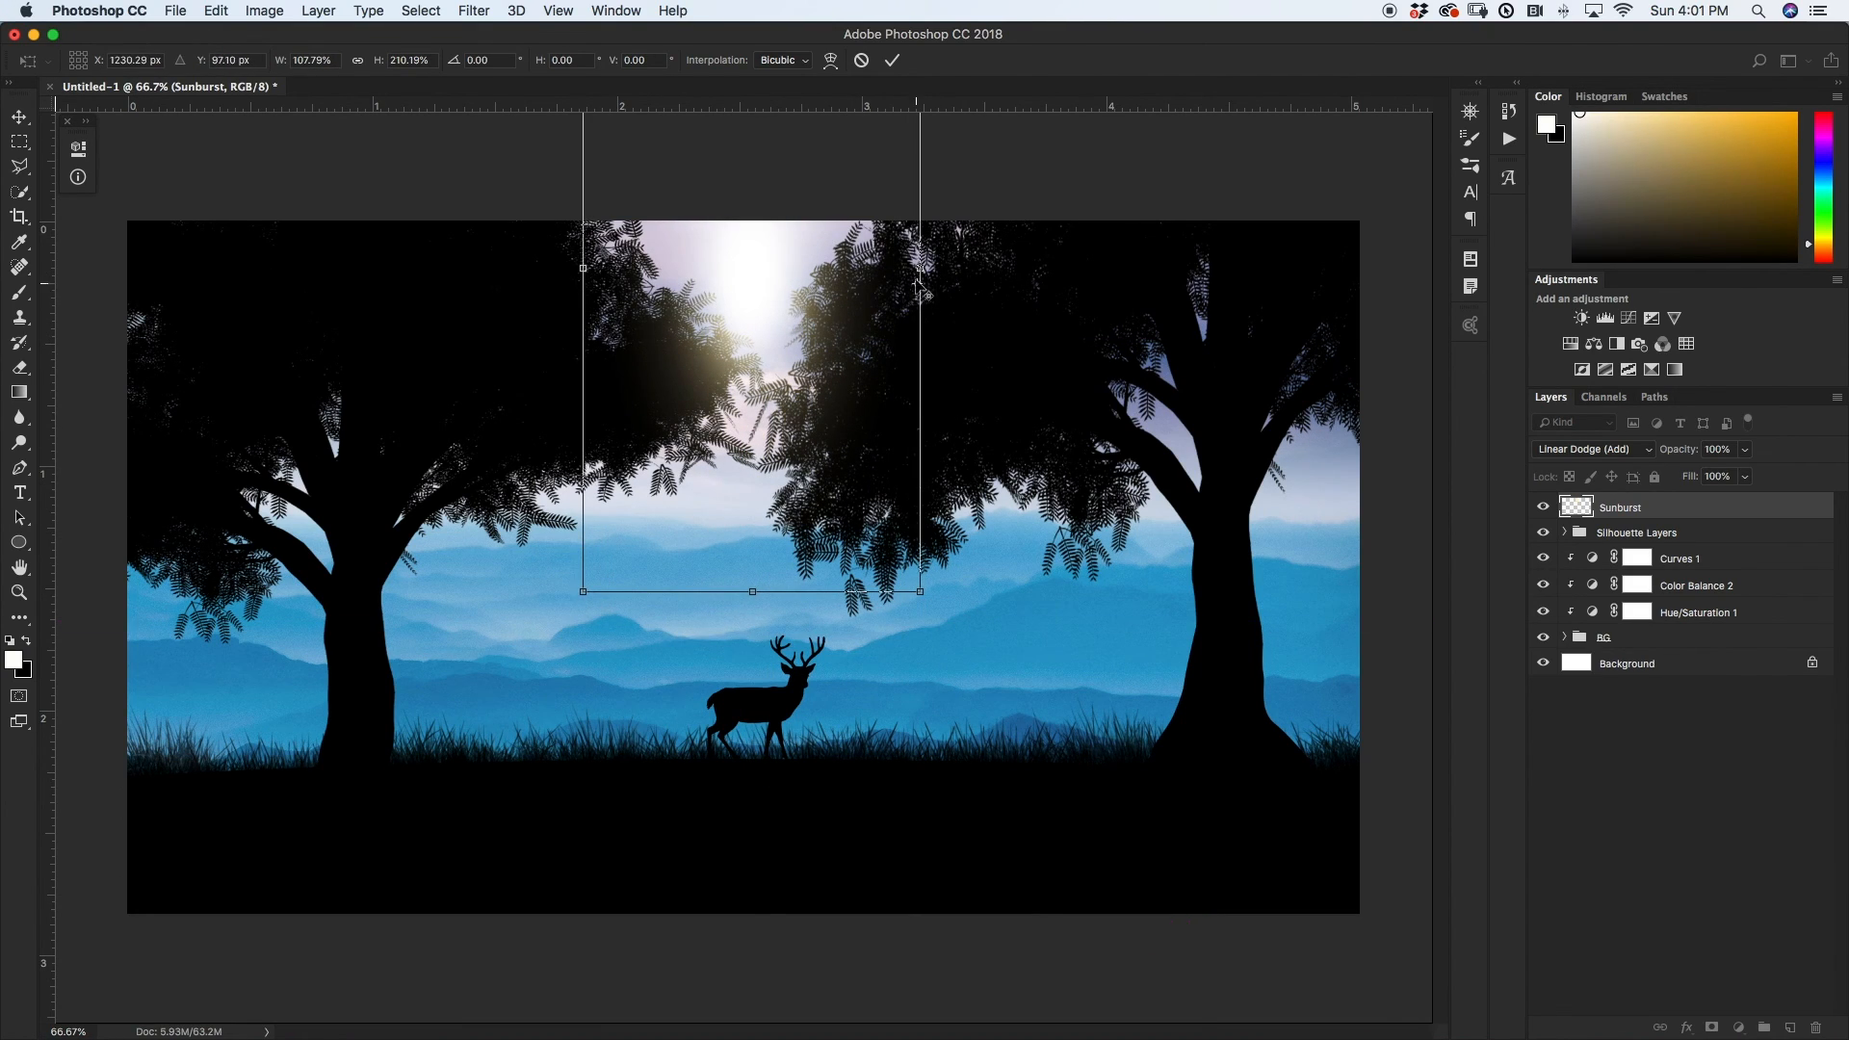
left_click_drag(920, 285, 770, 305)
left_click_drag(963, 281, 925, 275)
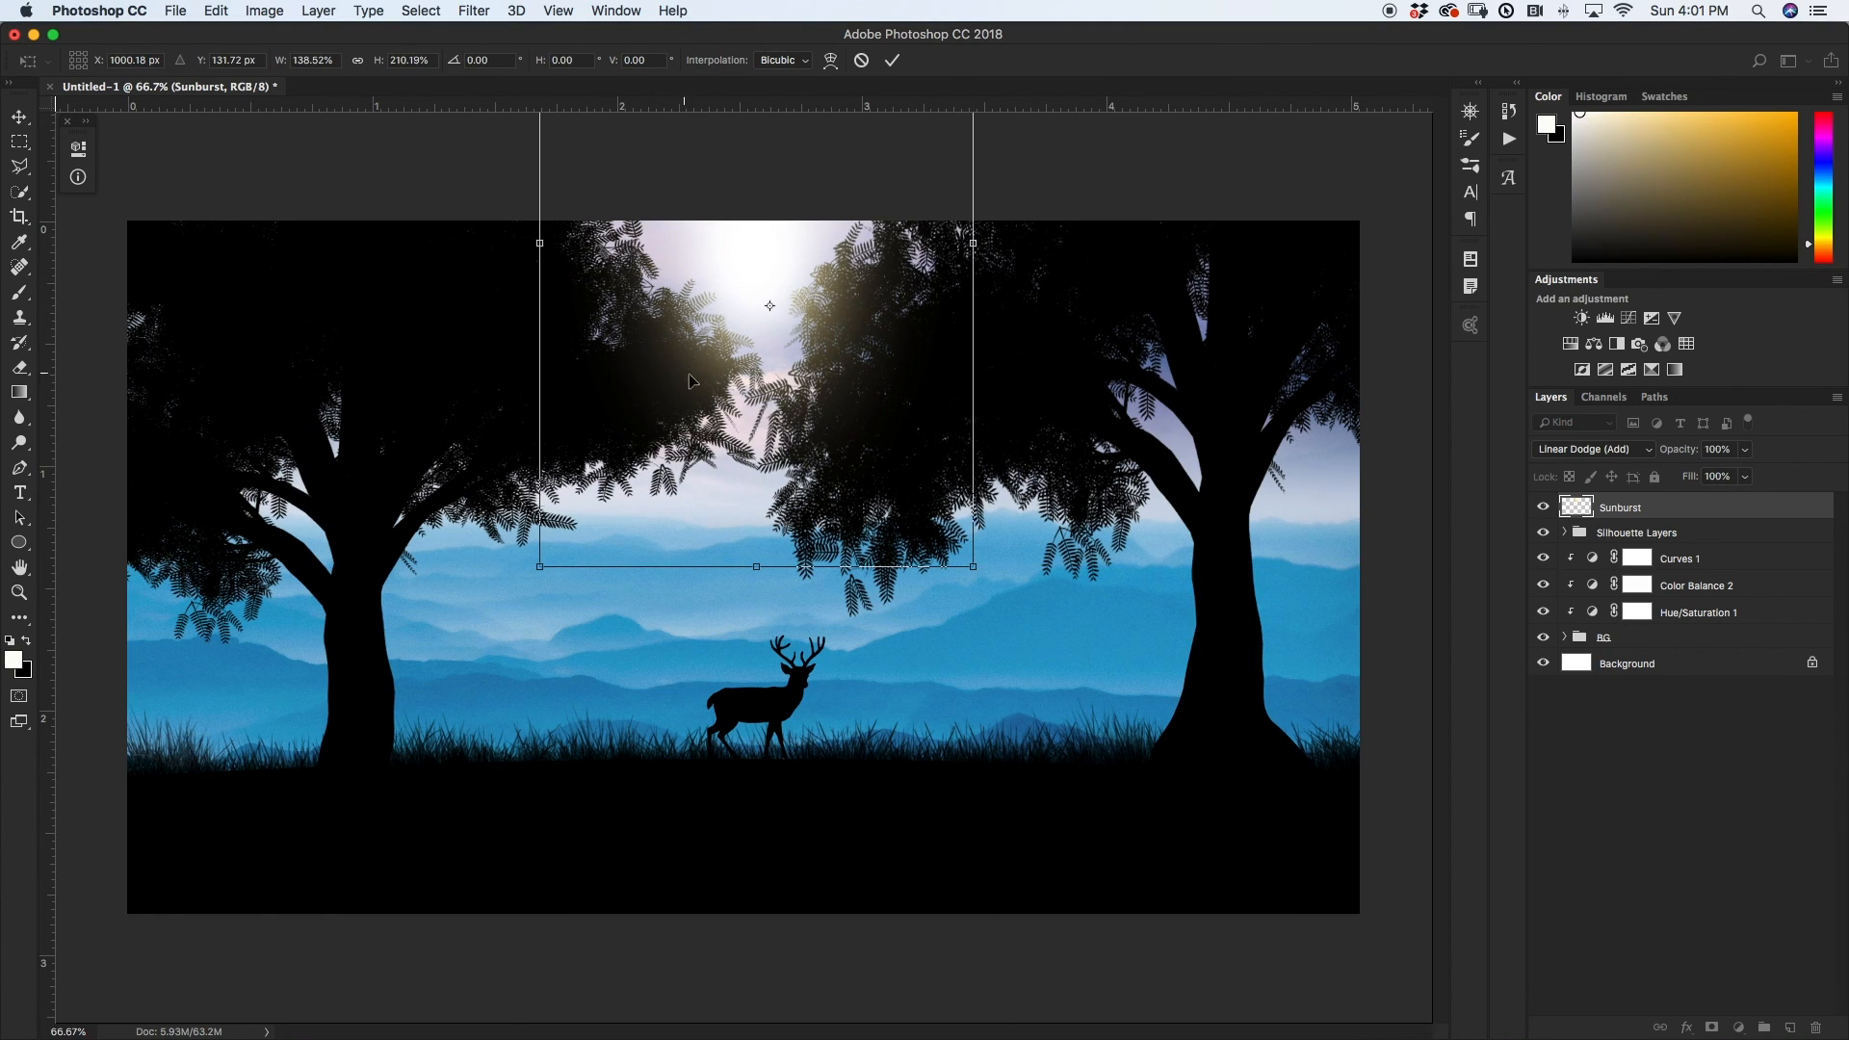
- Lower the Sunburst layer's fill to about 34%, shift the glow up toward the left tree, and apply the transform
left_click(1744, 476)
left_click_drag(1744, 503, 1688, 503)
left_click_drag(795, 351, 718, 284)
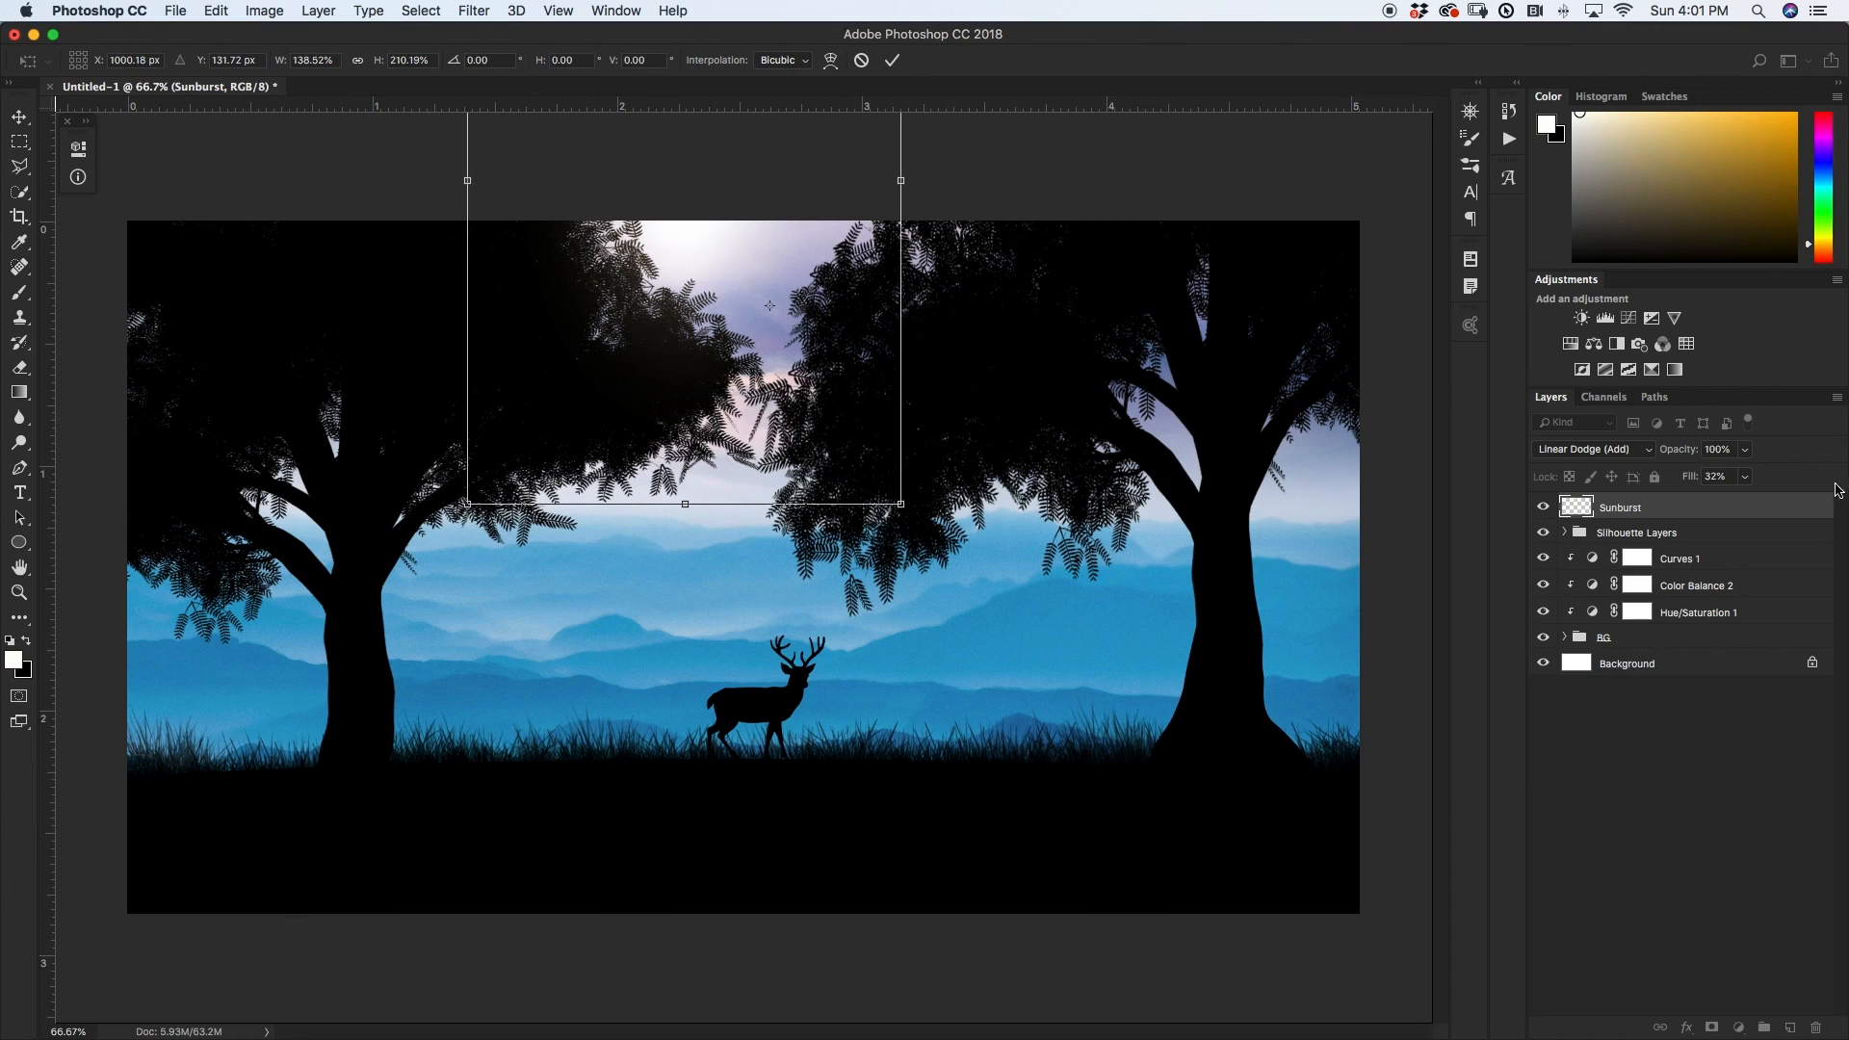
left_click(1745, 477)
left_click_drag(1748, 501, 1749, 502)
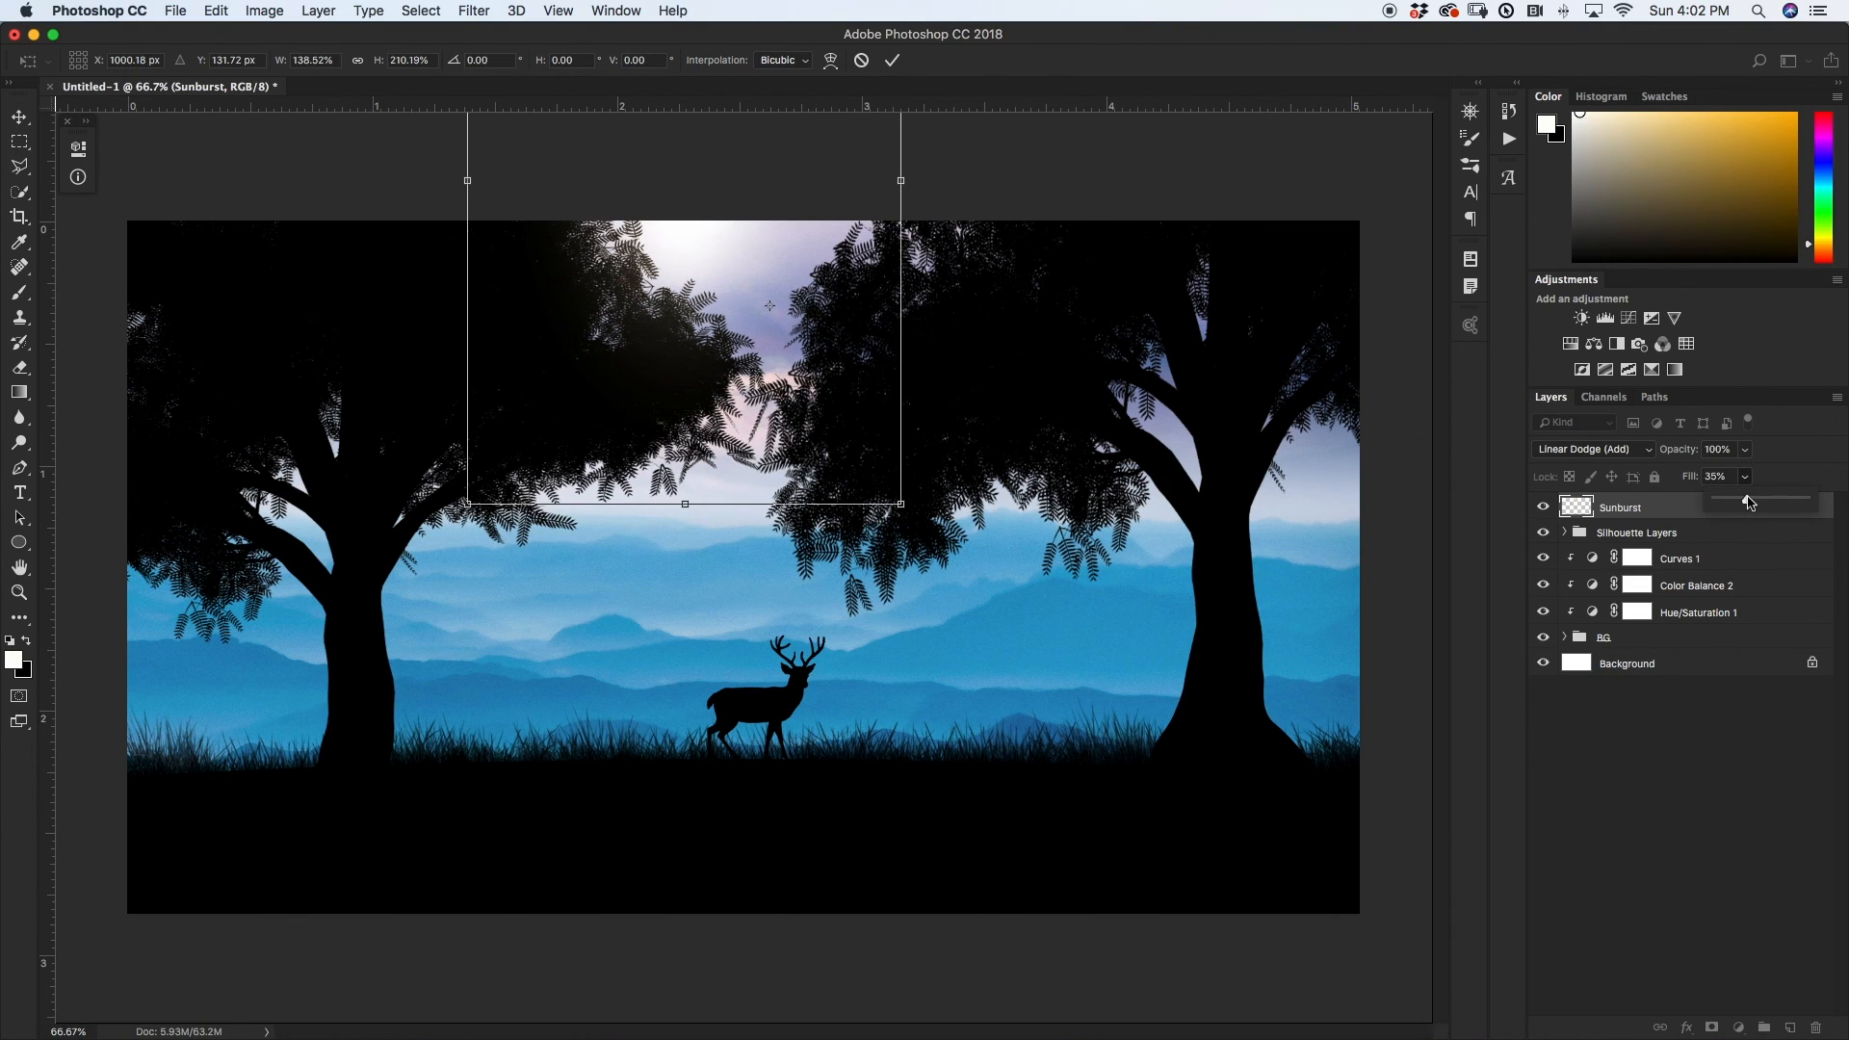
left_click(1745, 480)
key("Return")
- Create a new layer above Sunburst and paint soft white 200 px strokes over the inner branches of both trees
left_click(1792, 1030)
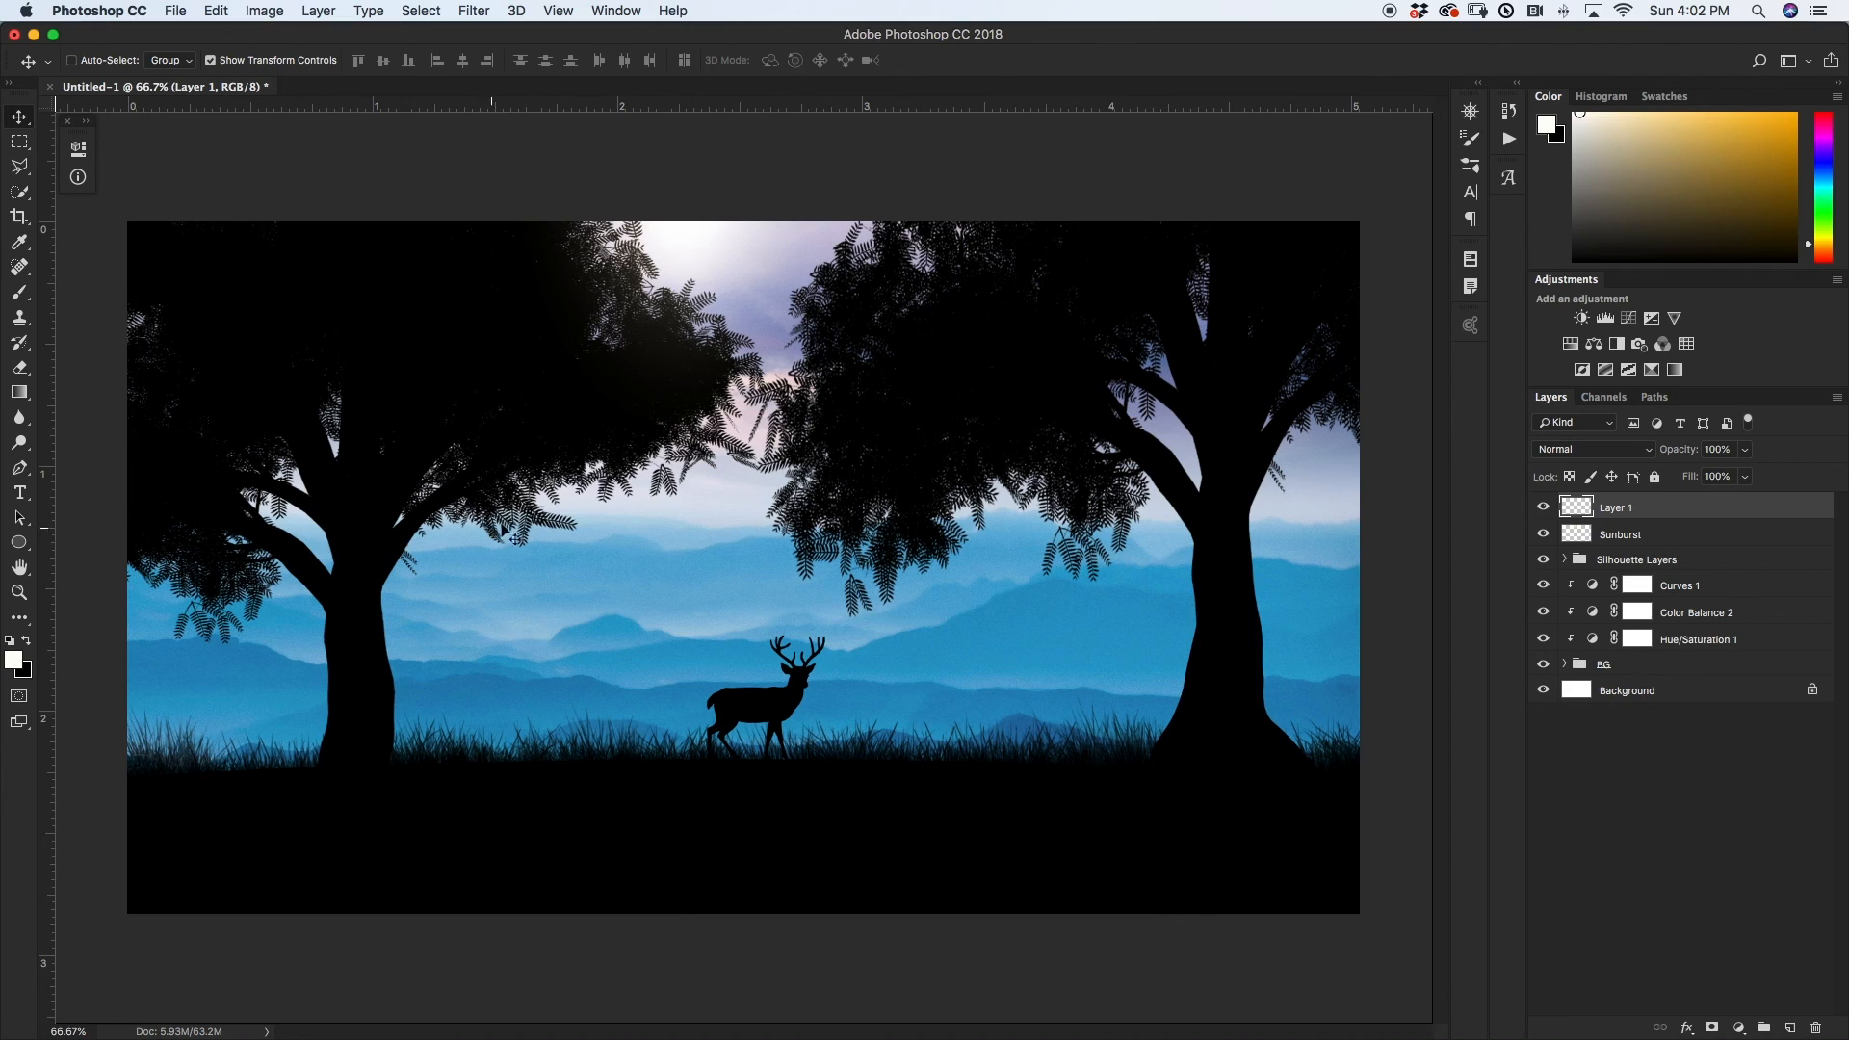
left_click_drag(1596, 120, 1530, 101)
key("b")
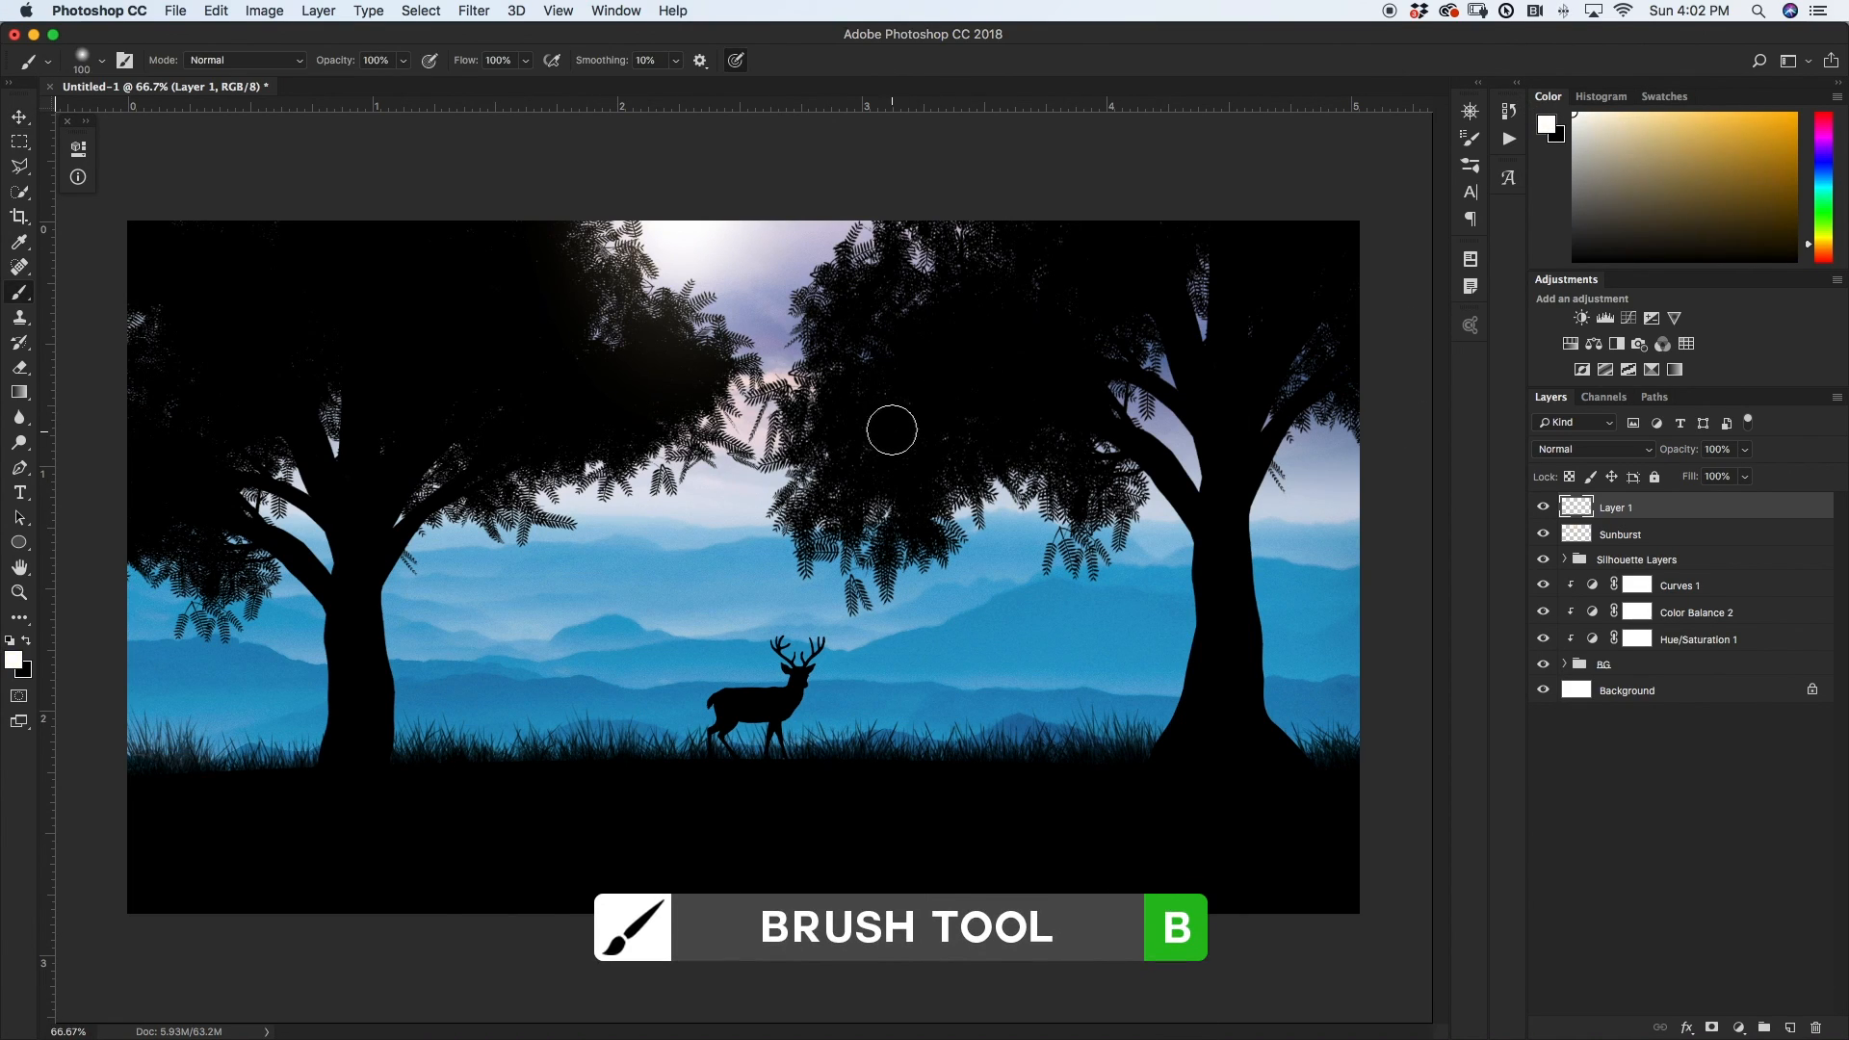
key("bracketright")
mouse_move(876, 236)
left_mouse_down()
mouse_move(802, 281)
mouse_move(774, 356)
mouse_move(813, 550)
mouse_move(750, 482)
mouse_move(631, 481)
mouse_move(739, 451)
mouse_move(743, 380)
mouse_move(761, 318)
left_mouse_up()
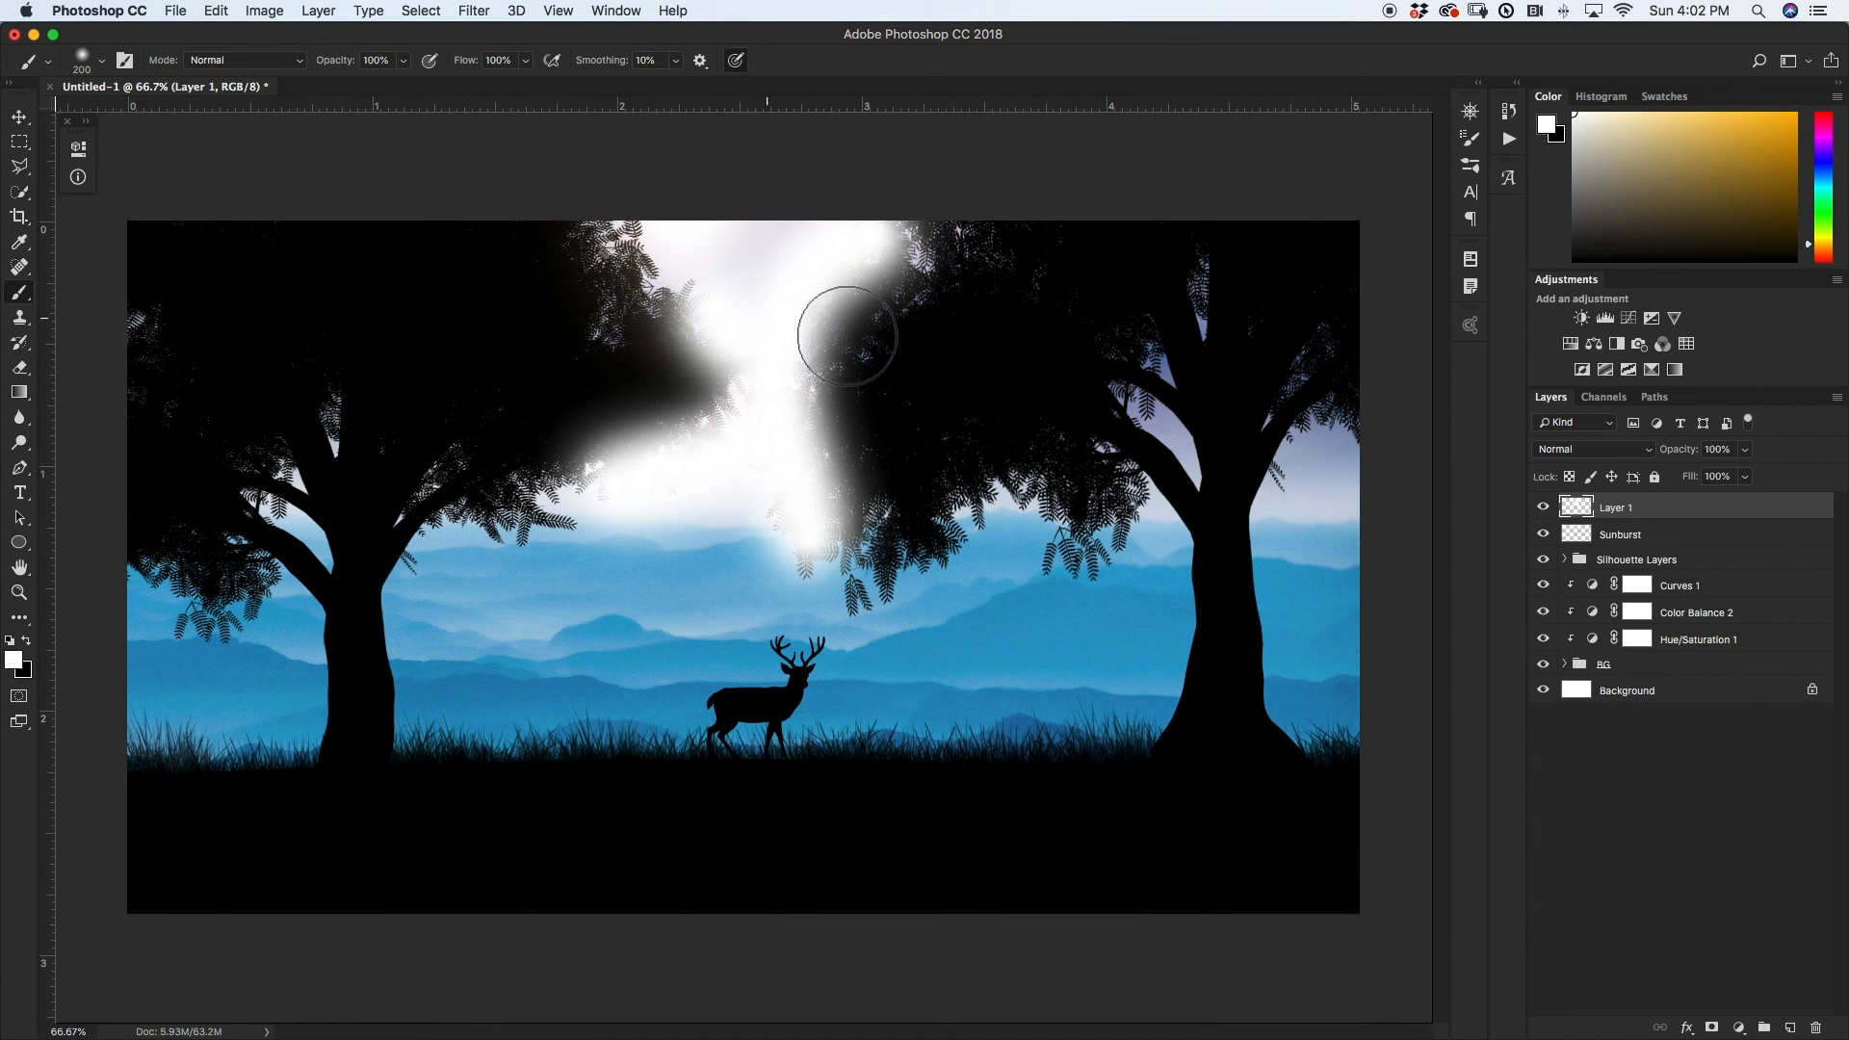
- Set the white-painted layer's blend mode to Soft Light and its fill to 36%
left_click(1605, 451)
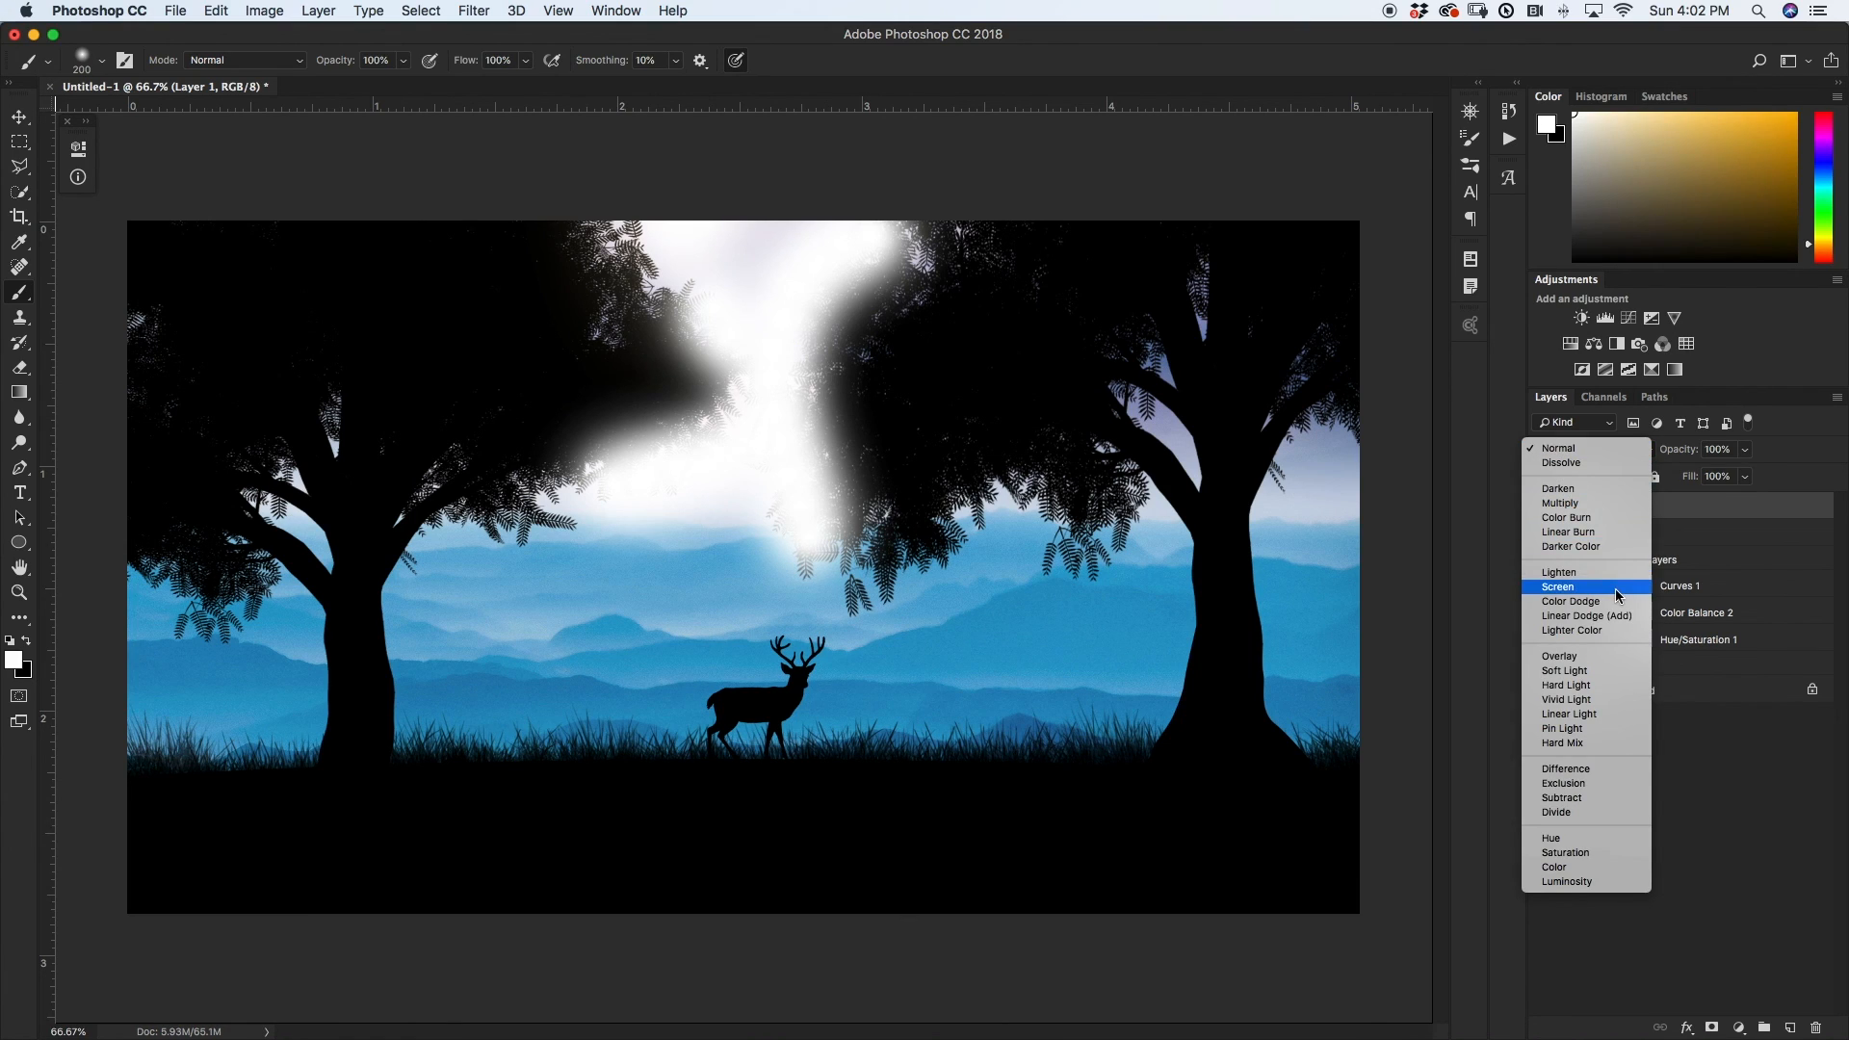
left_click(1605, 669)
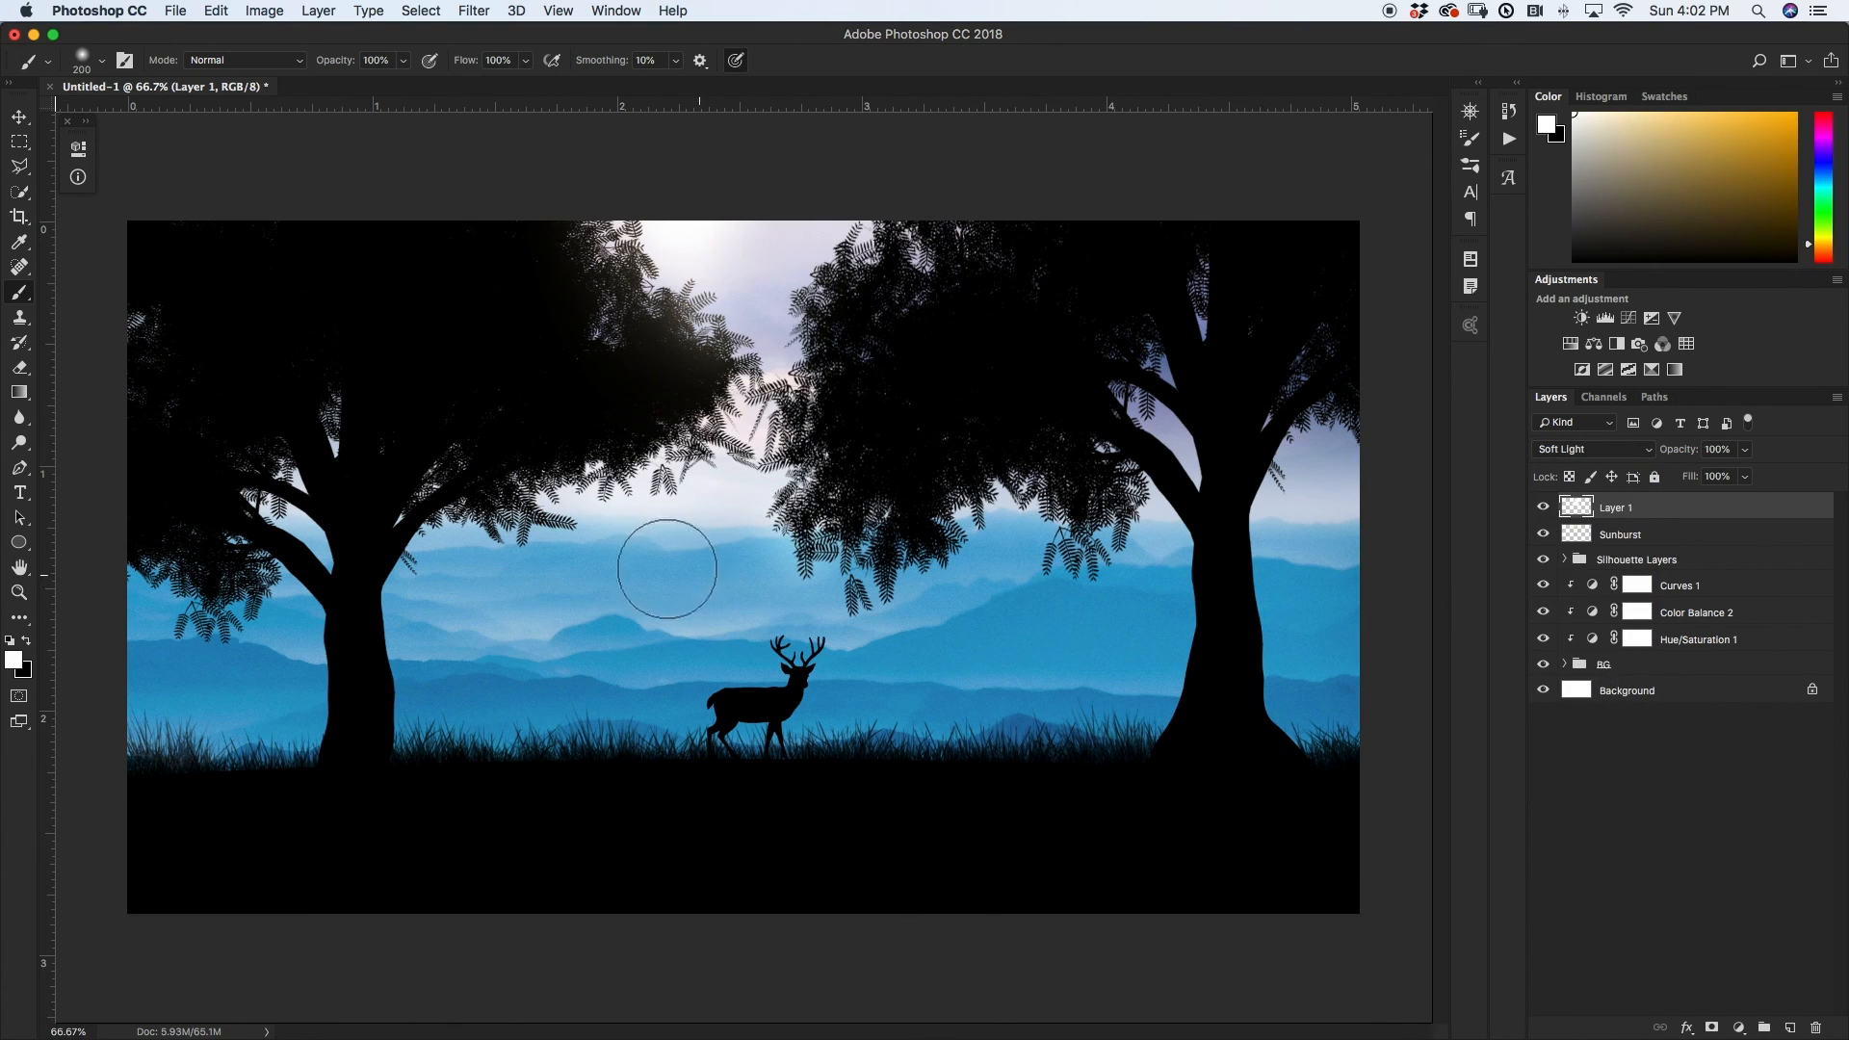
left_click(1745, 477)
mouse_move(1750, 499)
left_mouse_down()
mouse_move(1655, 510)
mouse_move(1725, 495)
mouse_move(1687, 493)
left_mouse_up()
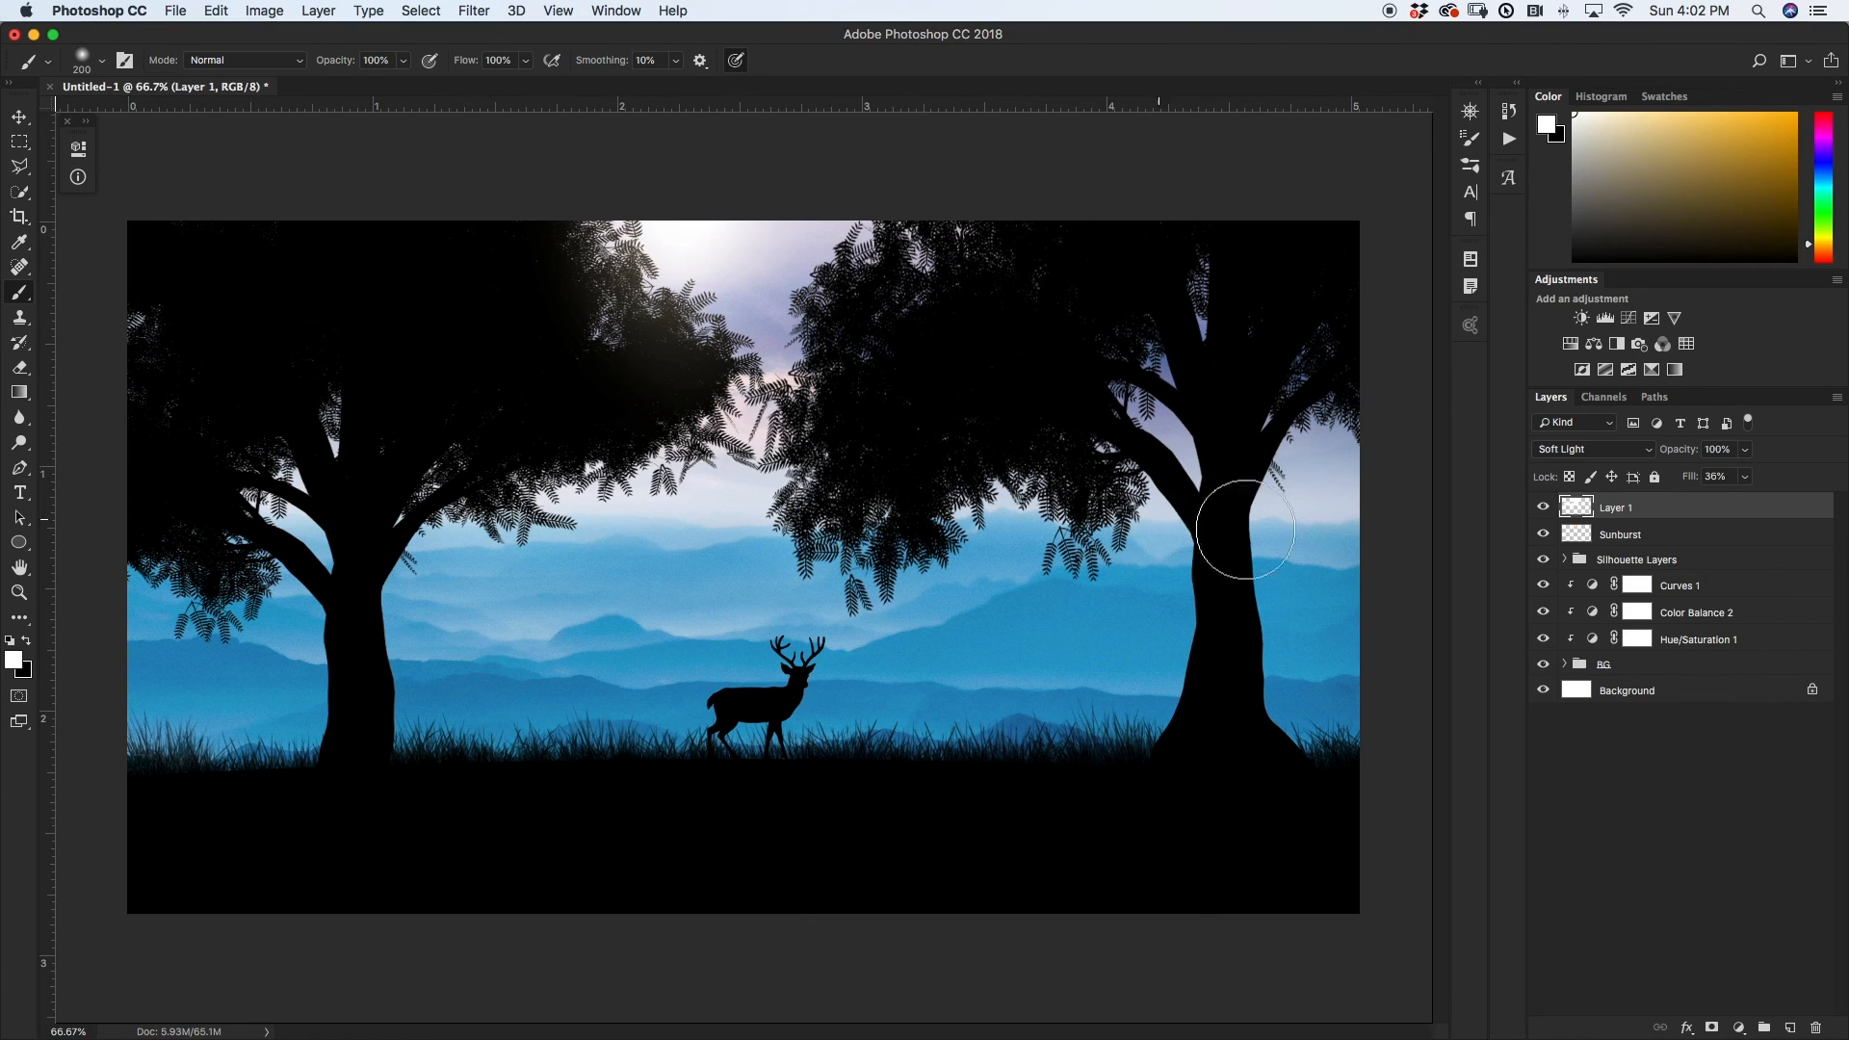
- Reduce the Sunburst layer's fill to 20%
left_click(1667, 537)
left_click(1744, 476)
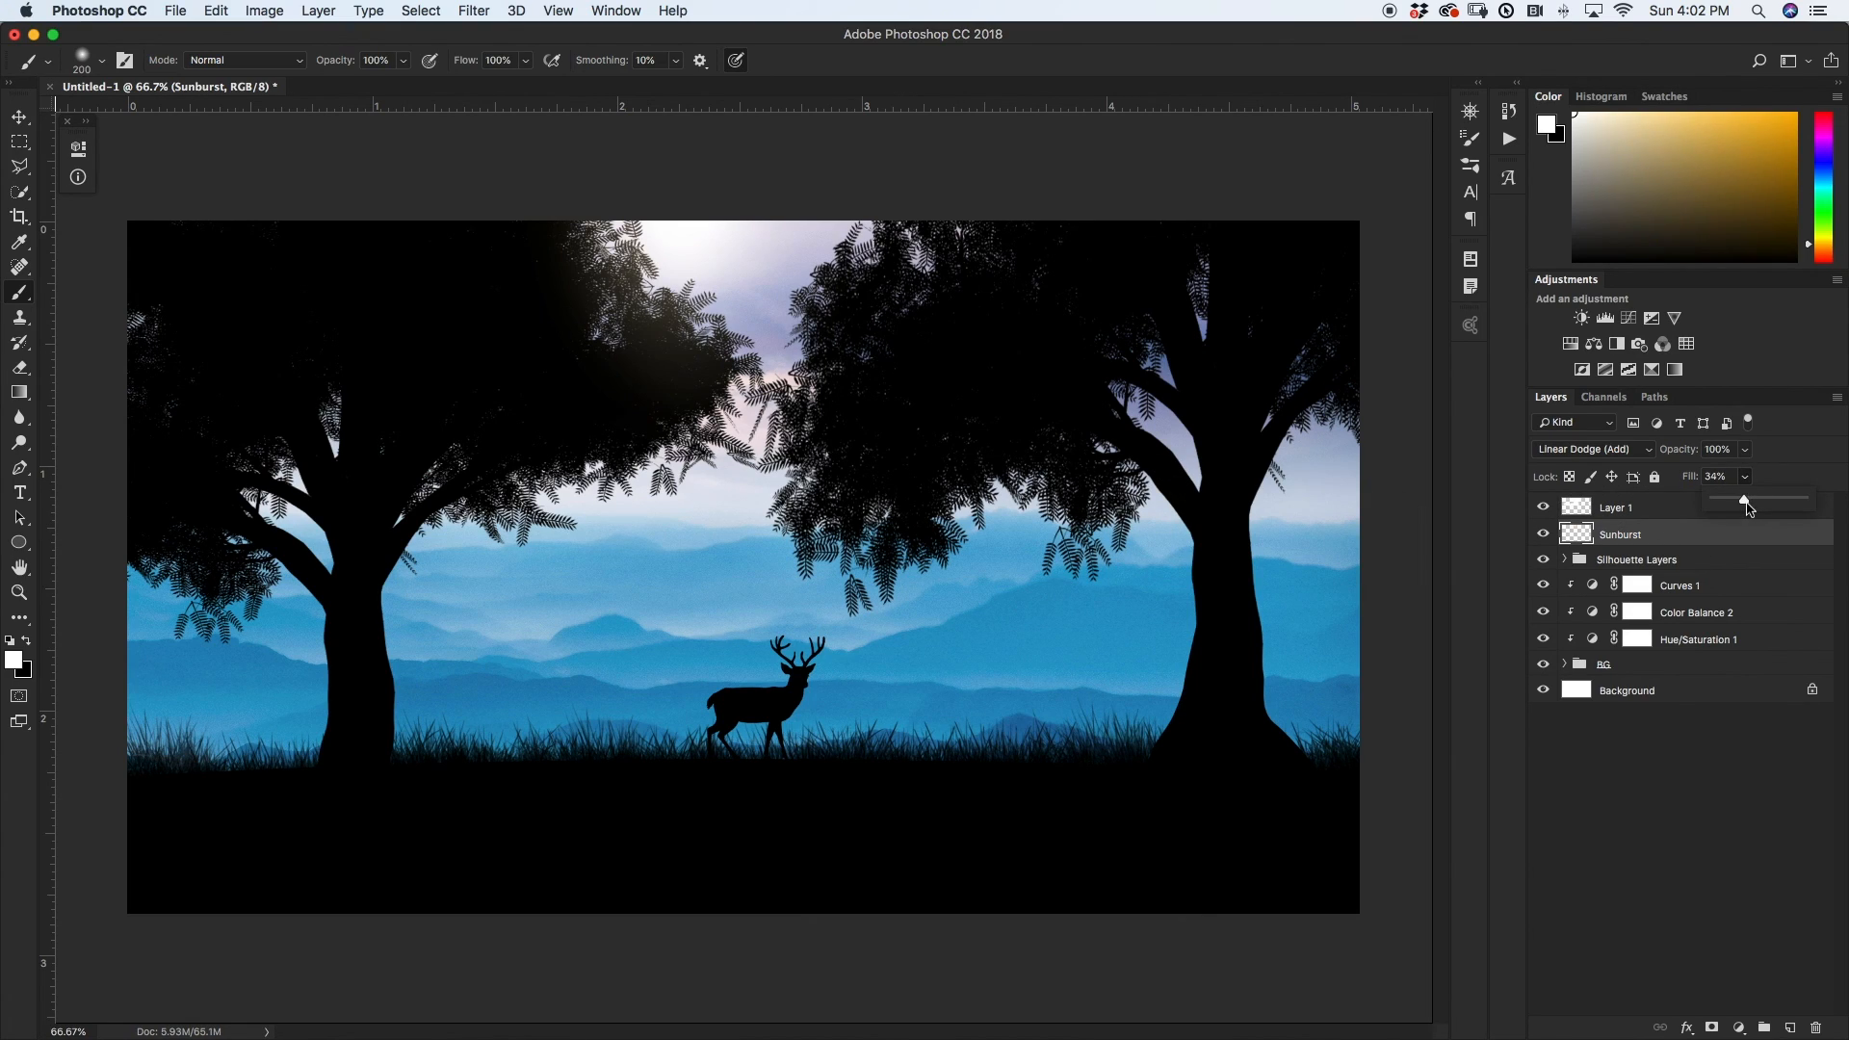
left_click_drag(1743, 503, 1739, 504)
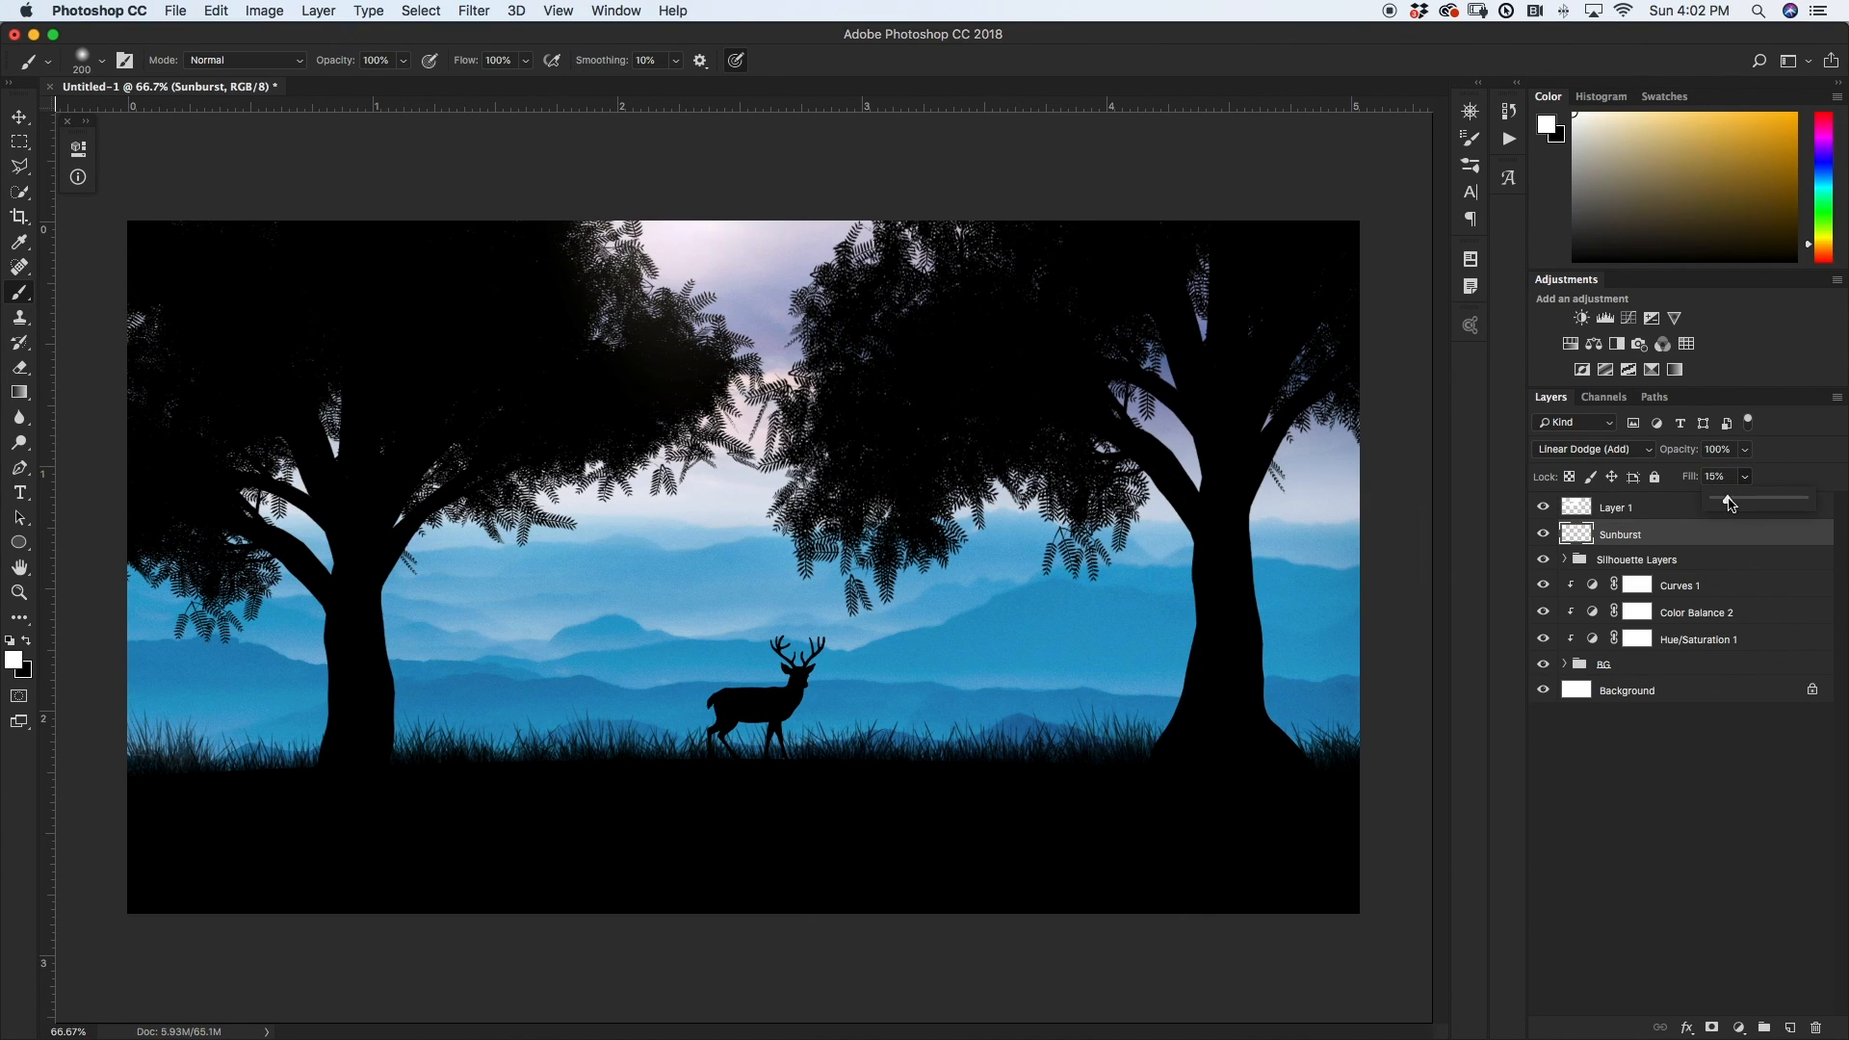
left_click_drag(1731, 503, 1731, 504)
- Toggle the visibility of the Sunburst and Layer 1 glow layers to compare the scene with and without them
mouse_move(1543, 536)
left_mouse_down()
mouse_move(1543, 511)
mouse_move(1542, 531)
left_mouse_up()
left_click(1542, 532)
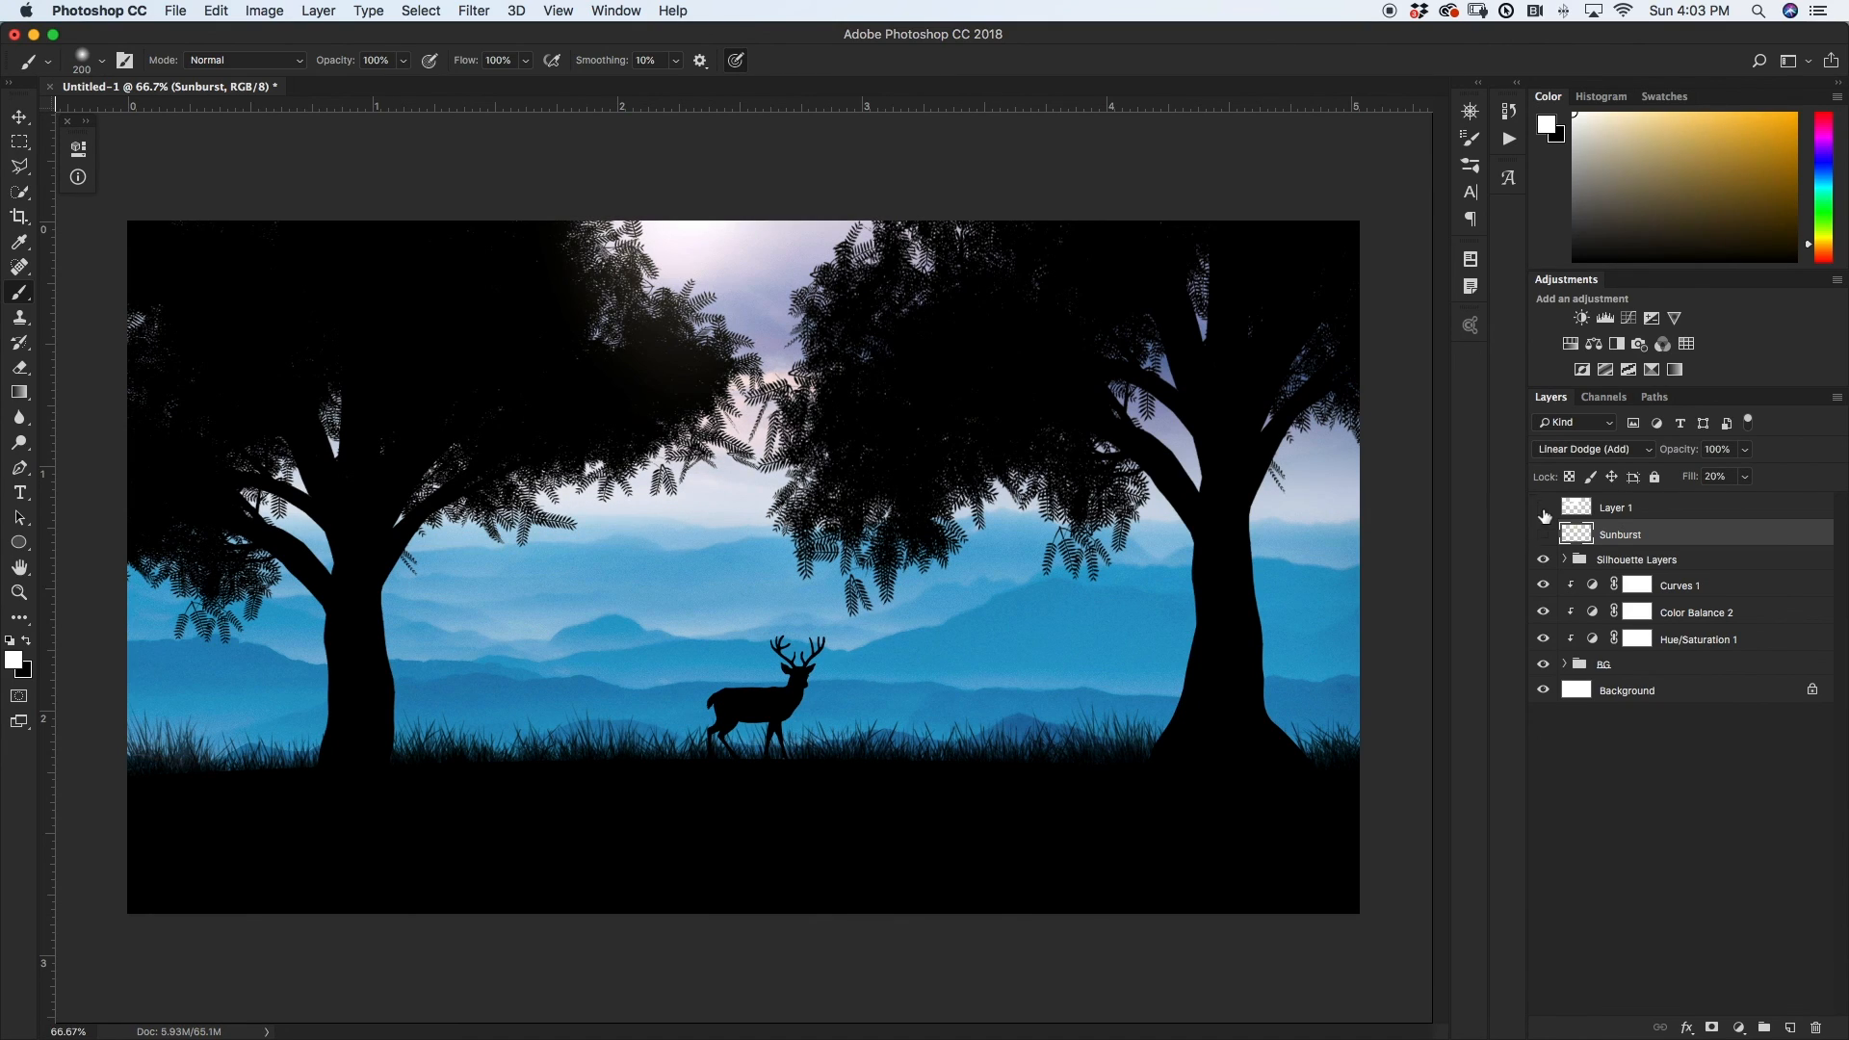
left_click(1544, 529)
left_click_drag(1544, 534, 1547, 513)
- Rename Layer 1 as Branches Glow
double_click(1599, 508)
key("BackSpace")
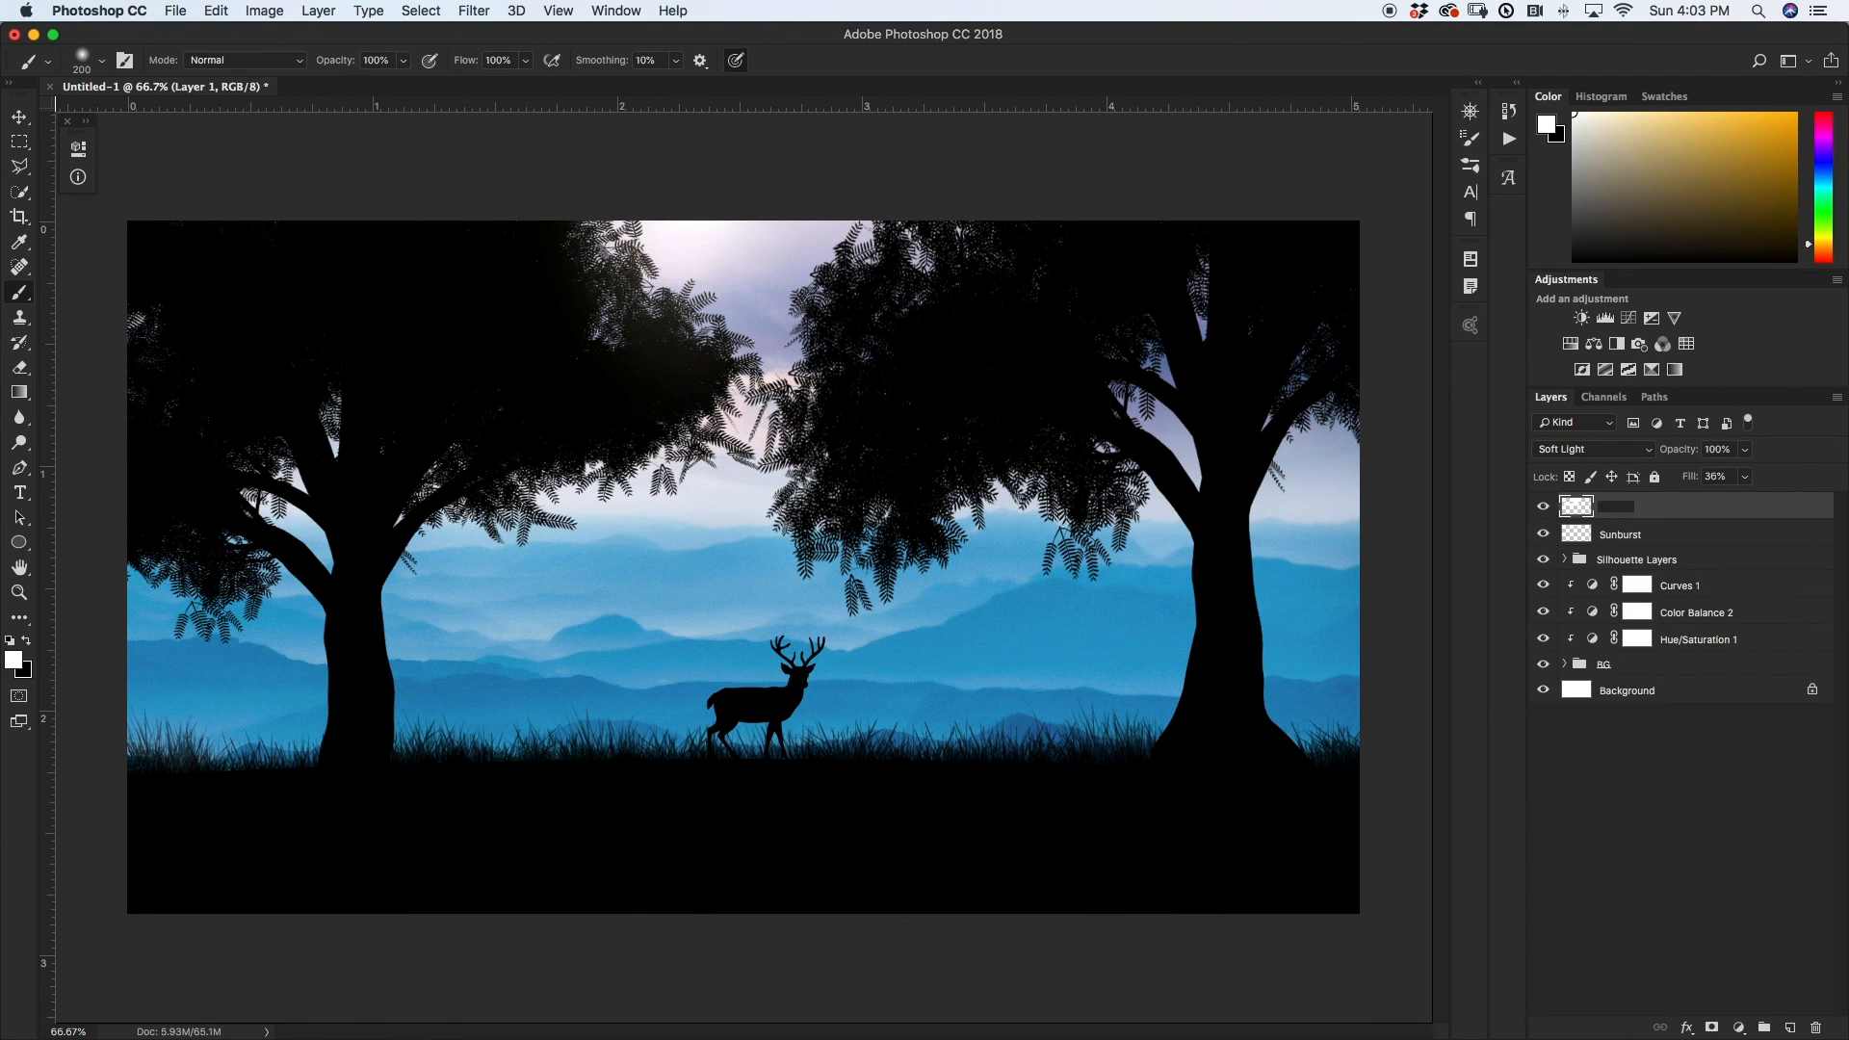
type("Branches Glow")
key("Return")
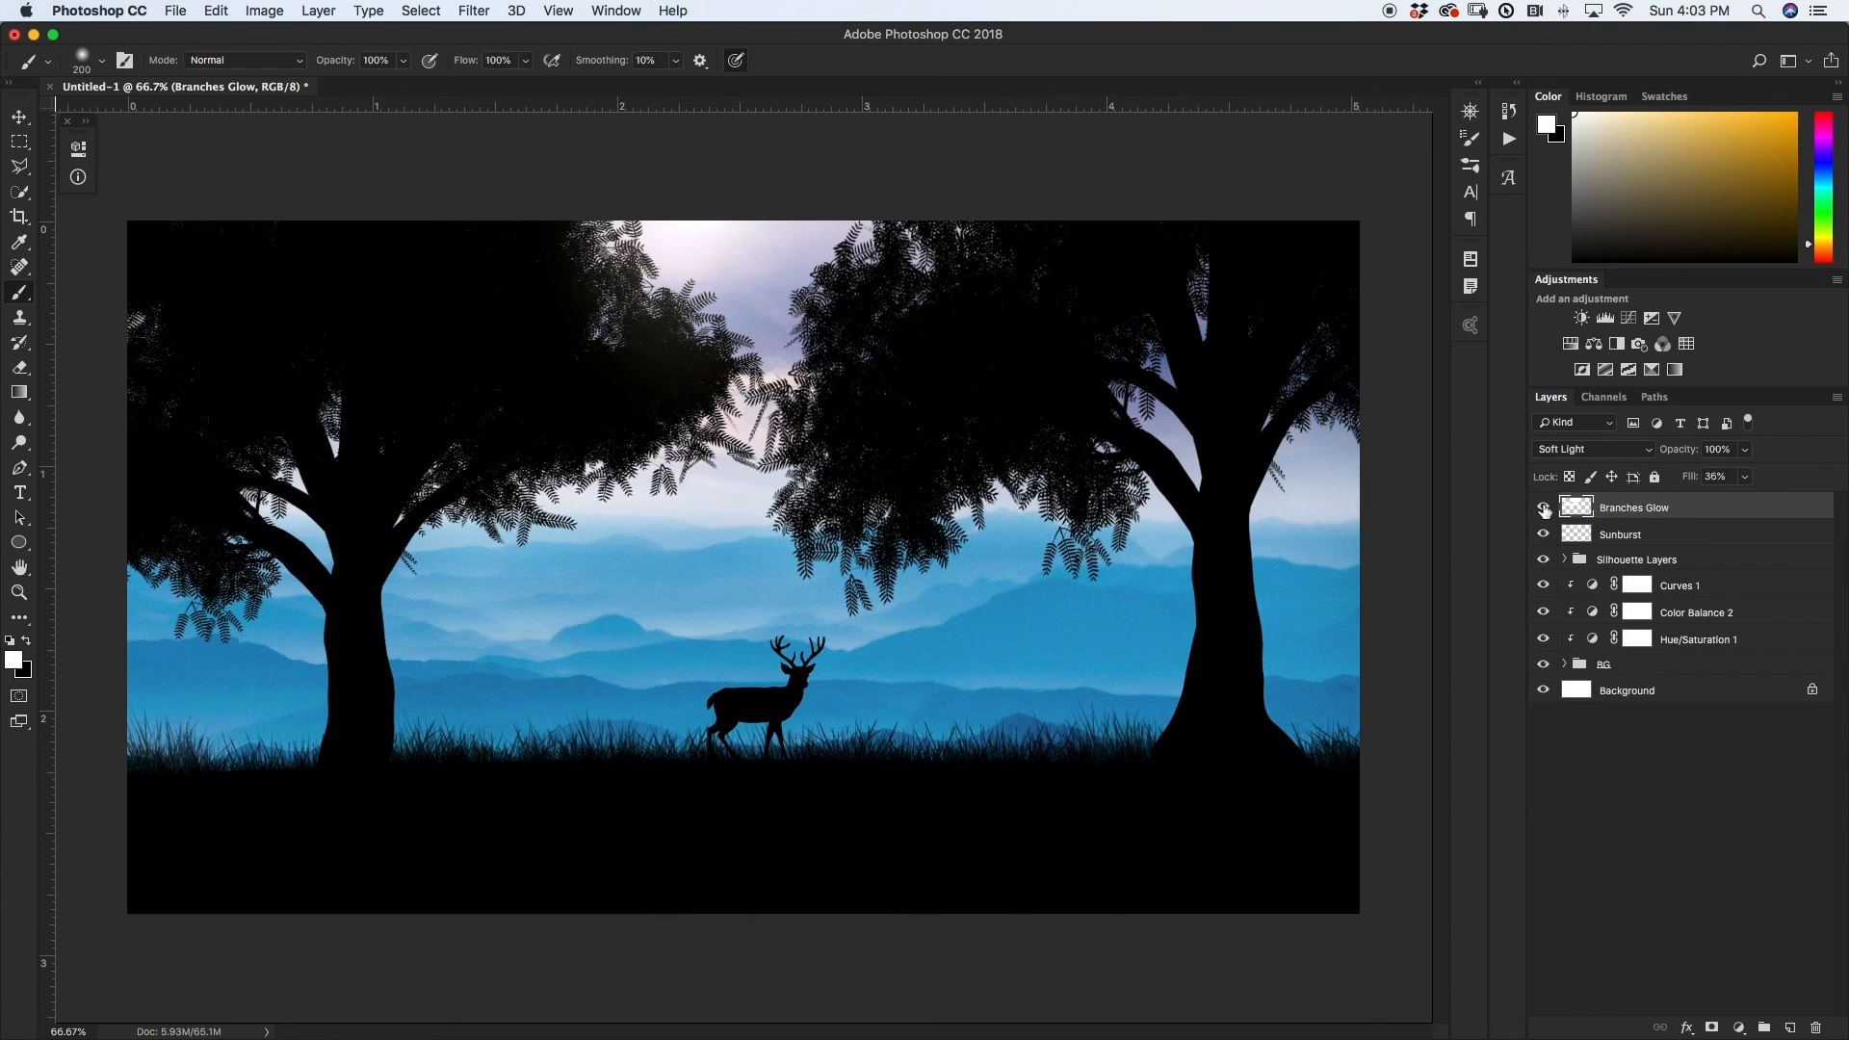